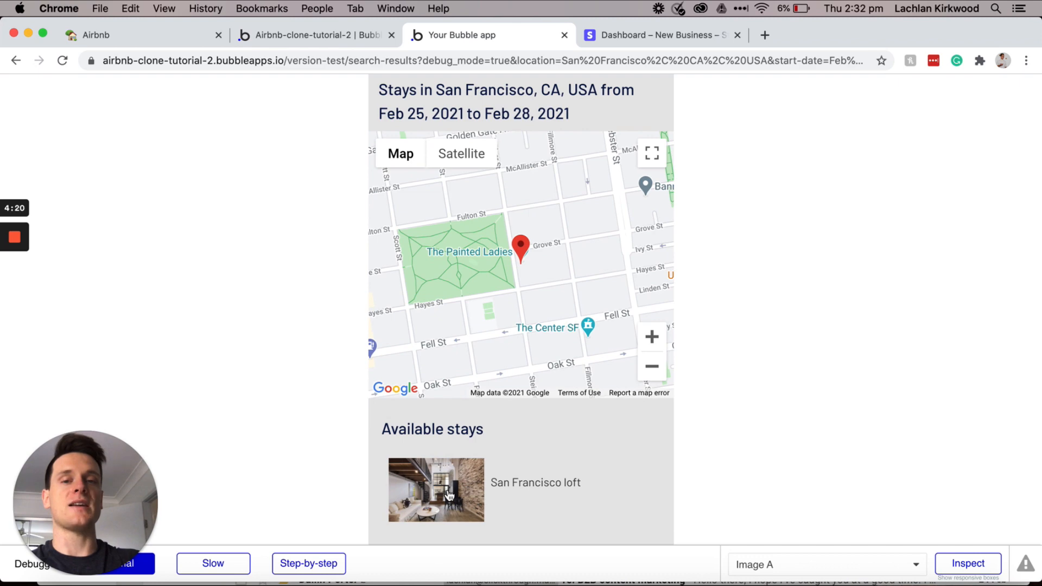
Step: Open the San Francisco loft stay from the search results and examine its listing page
{"action": "left_click", "coordinate": [449, 495]}
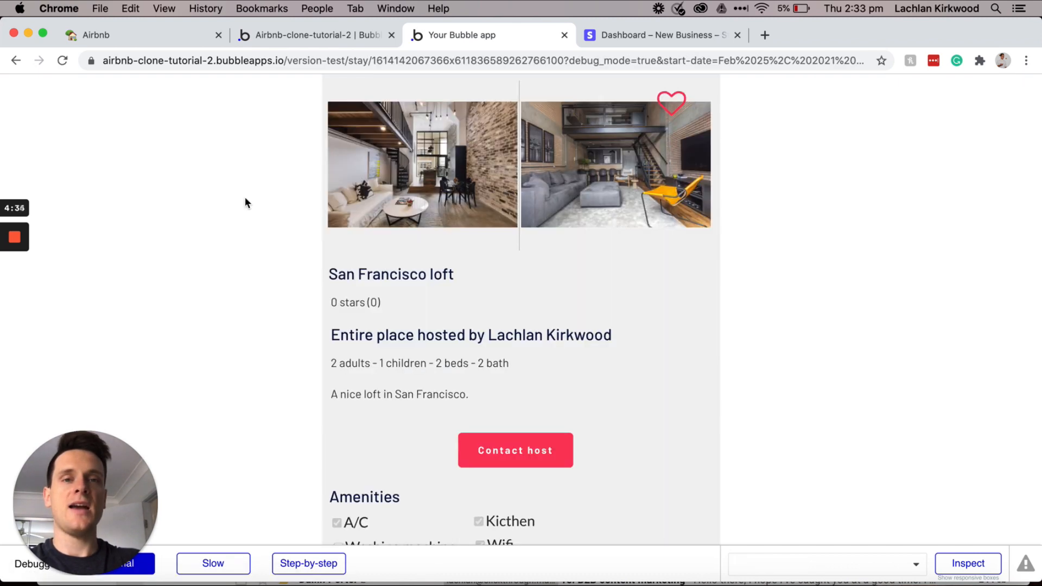
{"action": "scroll", "coordinate": [245, 203], "scroll_direction": "down", "scroll_amount": 5}
{"action": "scroll", "coordinate": [245, 203], "scroll_direction": "down", "scroll_amount": 5}
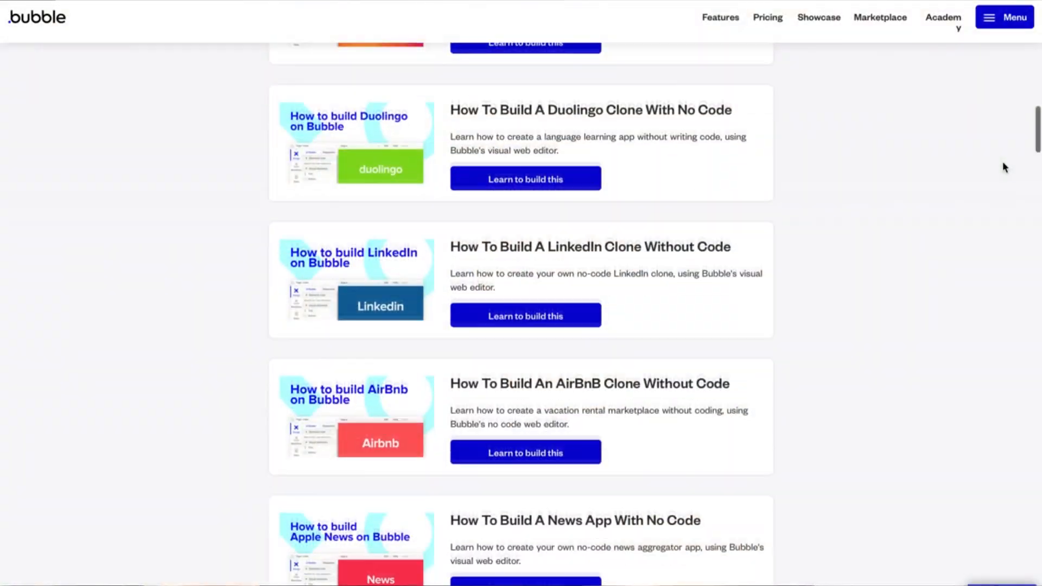
Step: Browse Bubble's list of how-to-build tutorials around the AirBnB clone entry
{"action": "scroll", "coordinate": [1002, 162], "scroll_direction": "down", "scroll_amount": 3}
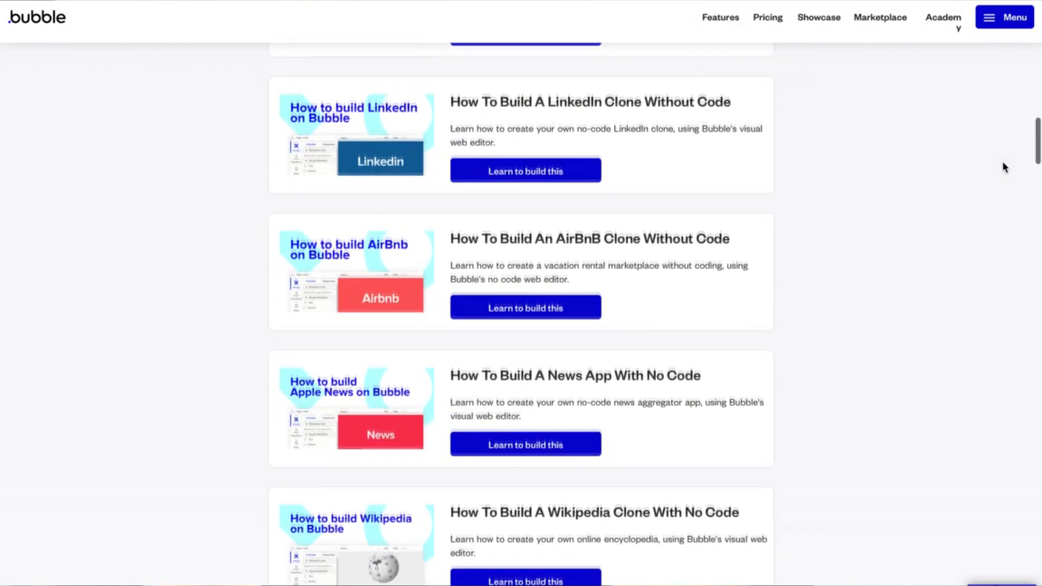
{"action": "scroll", "coordinate": [1002, 161], "scroll_direction": "down", "scroll_amount": 3}
{"action": "scroll", "coordinate": [1002, 162], "scroll_direction": "down", "scroll_amount": 2}
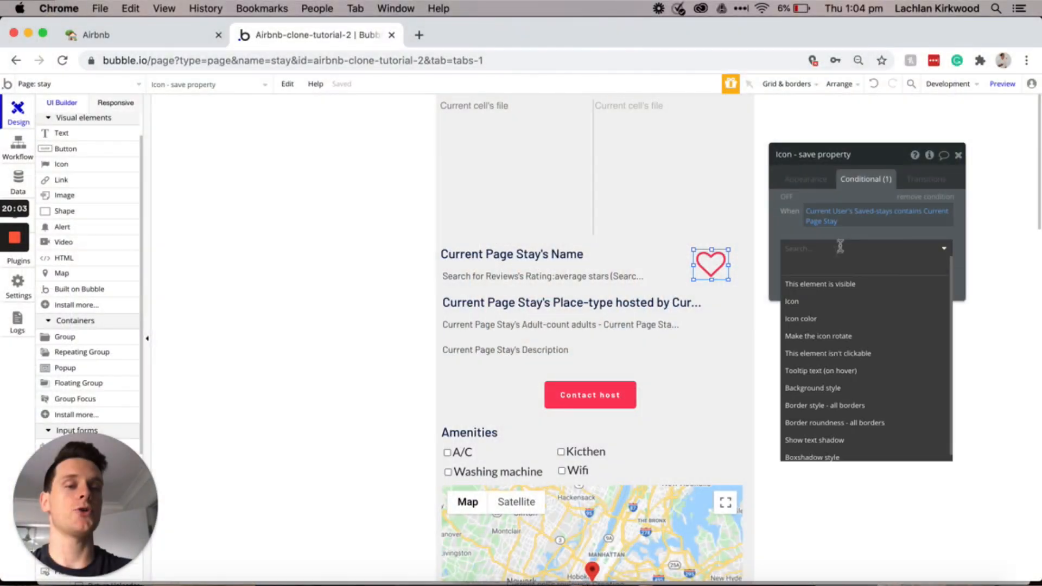
Step: Make the save icon's saved-stay condition change it to a filled heart, and move the icon up over the stay's images
{"action": "left_click", "coordinate": [798, 298]}
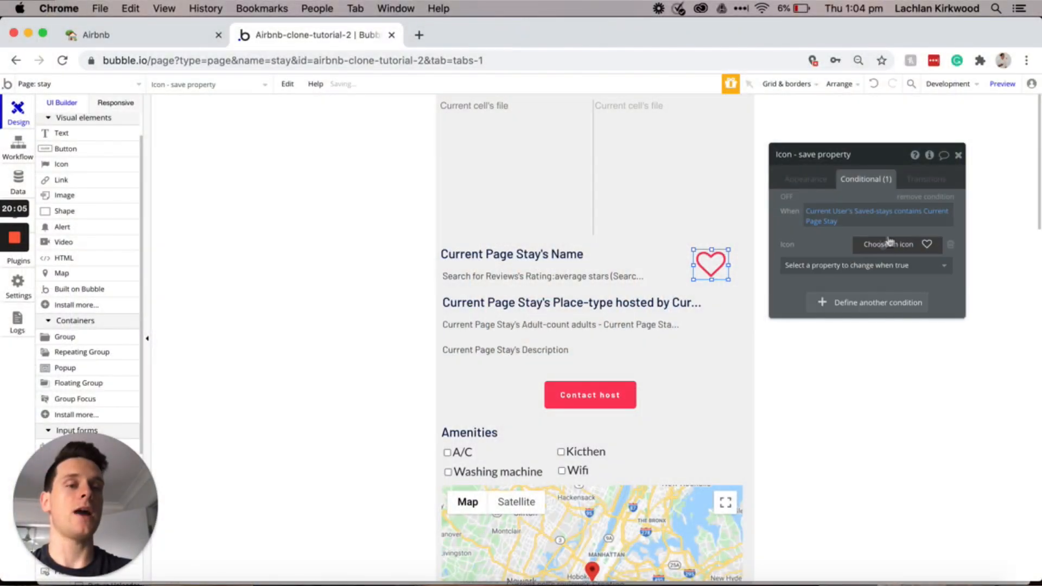
{"action": "left_click", "coordinate": [890, 244]}
{"action": "type", "text": "heart"}
{"action": "left_click", "coordinate": [864, 264]}
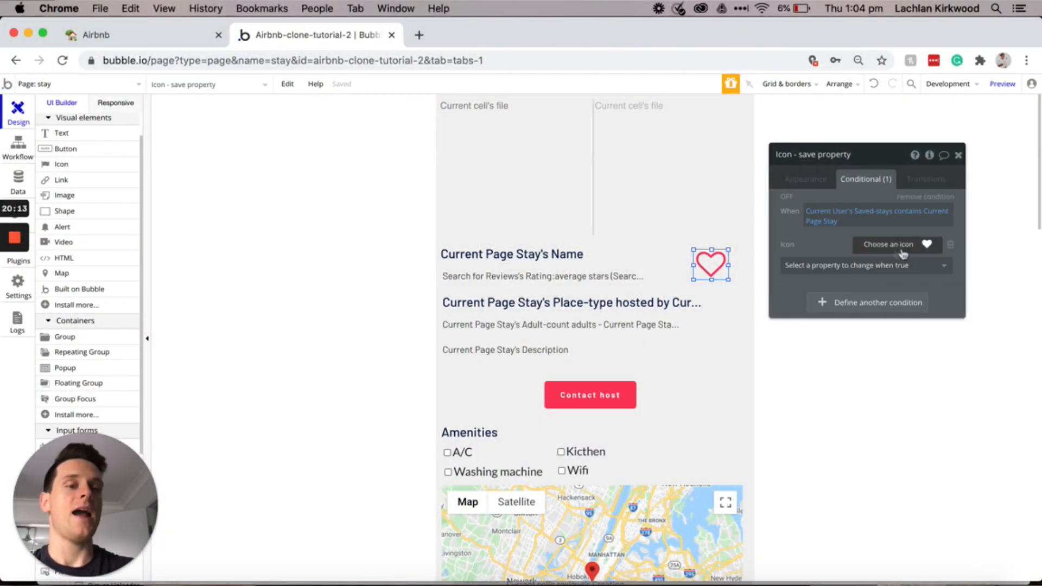
{"action": "left_click_drag", "start_coordinate": [717, 266], "coordinate": [721, 121]}
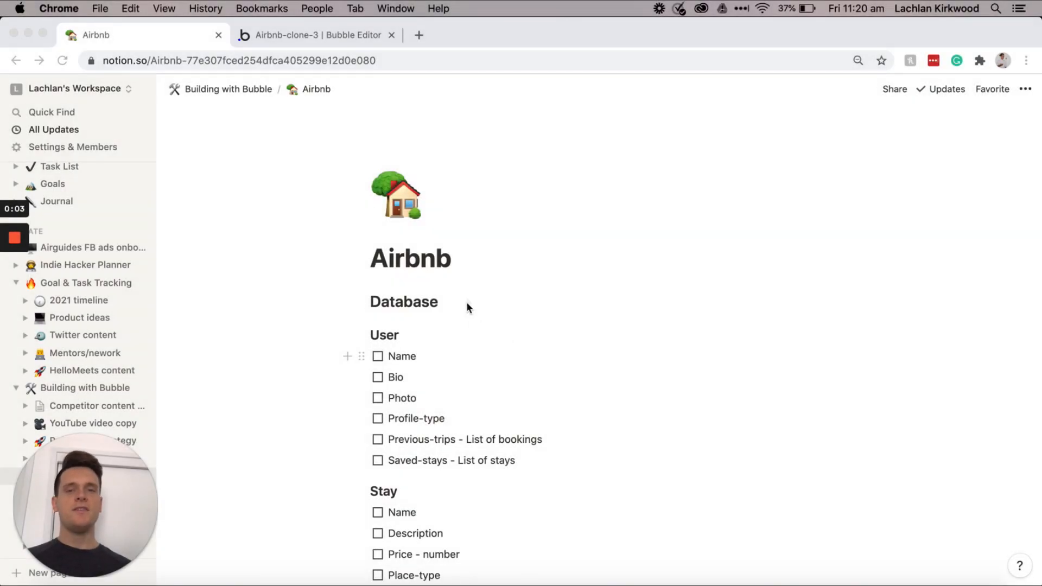
Step: Review the planned database types and their fields on the Airbnb page in Notion
{"action": "scroll", "coordinate": [438, 214], "scroll_direction": "down", "scroll_amount": 1}
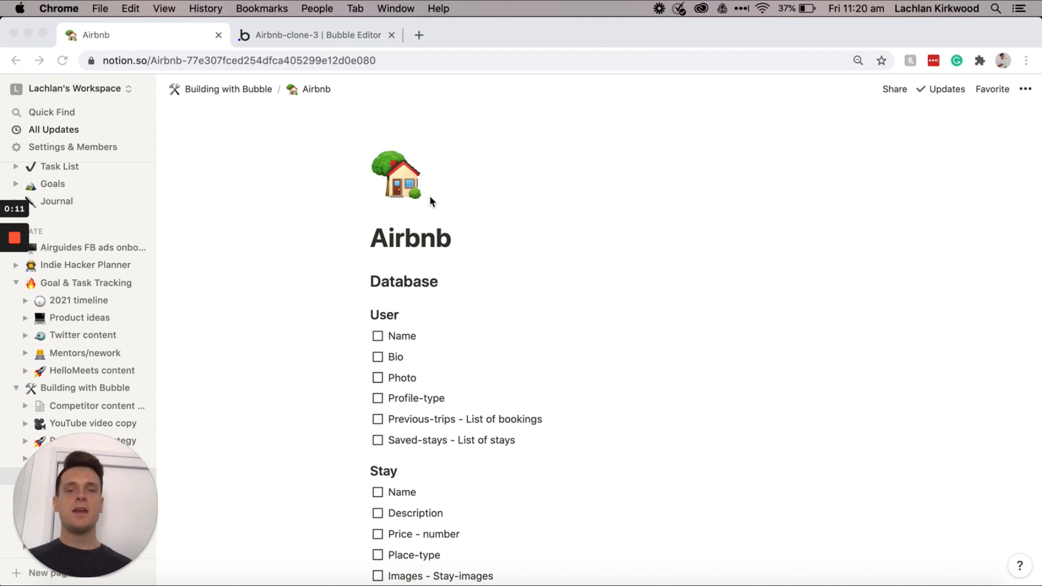
{"action": "left_click", "coordinate": [440, 187]}
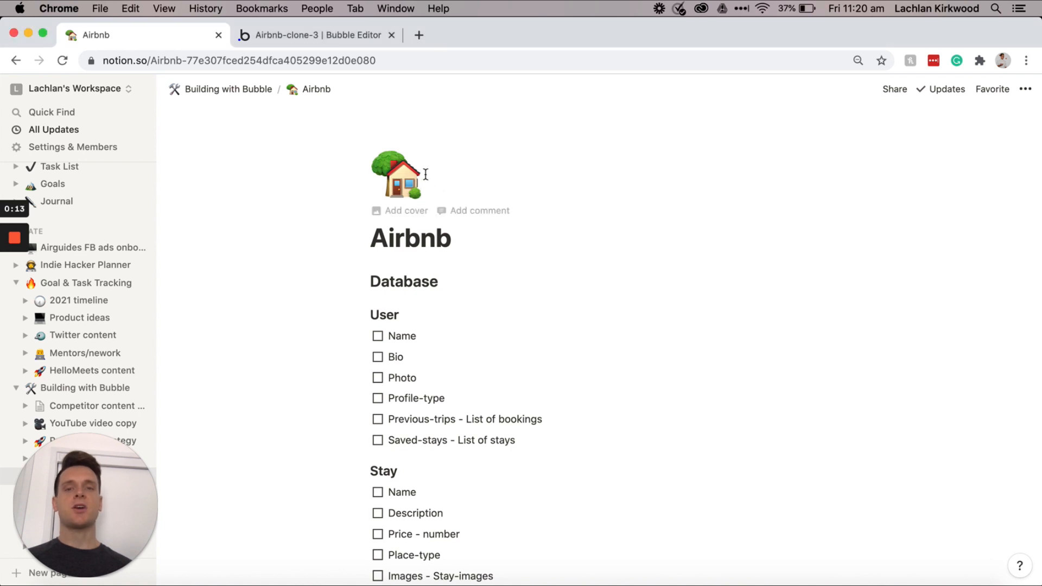
{"action": "scroll", "coordinate": [446, 189], "scroll_direction": "down", "scroll_amount": 5}
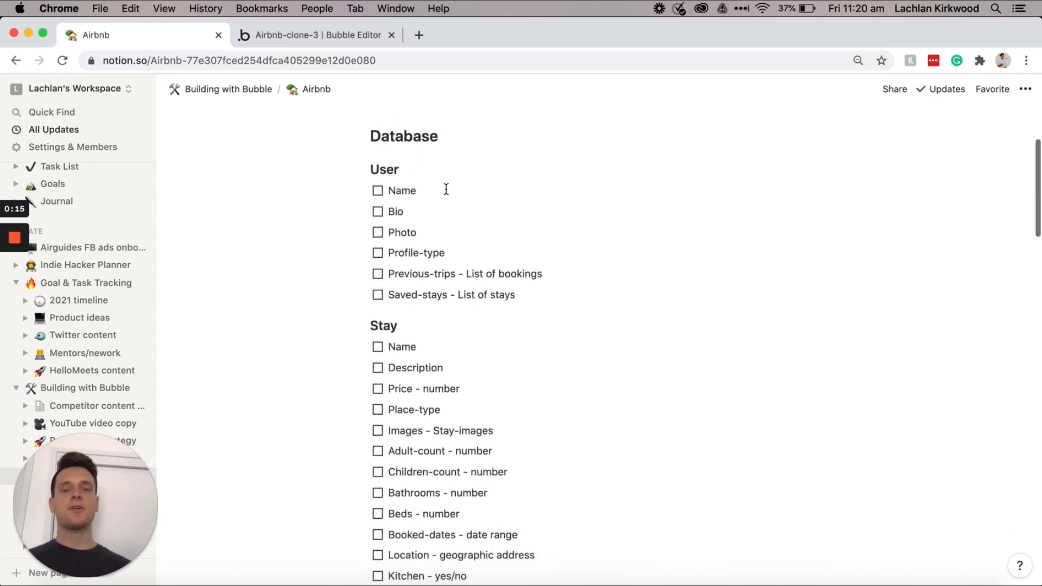
{"action": "scroll", "coordinate": [446, 189], "scroll_direction": "down", "scroll_amount": 3}
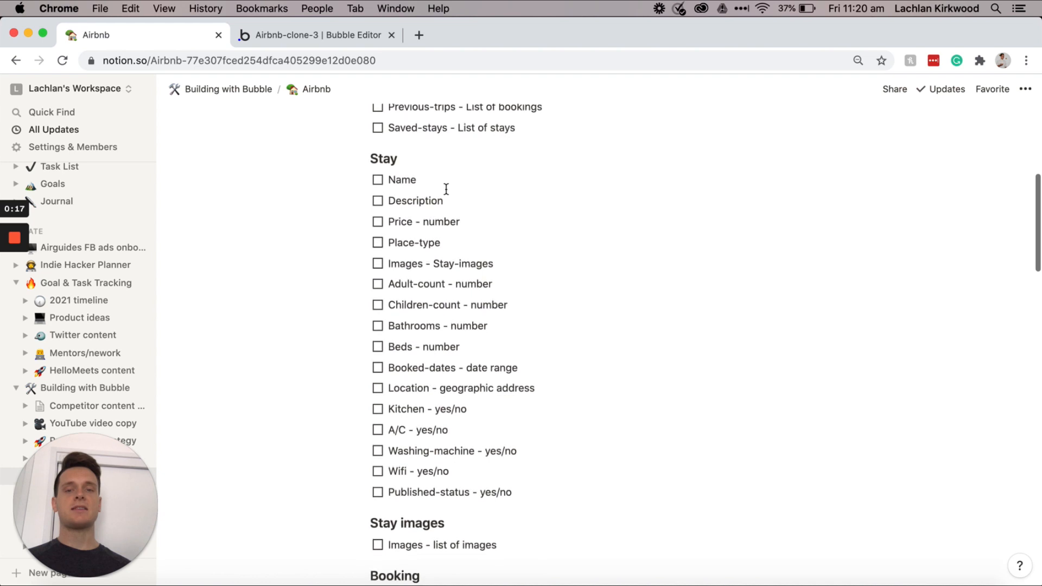
{"action": "scroll", "coordinate": [446, 189], "scroll_direction": "up", "scroll_amount": 10}
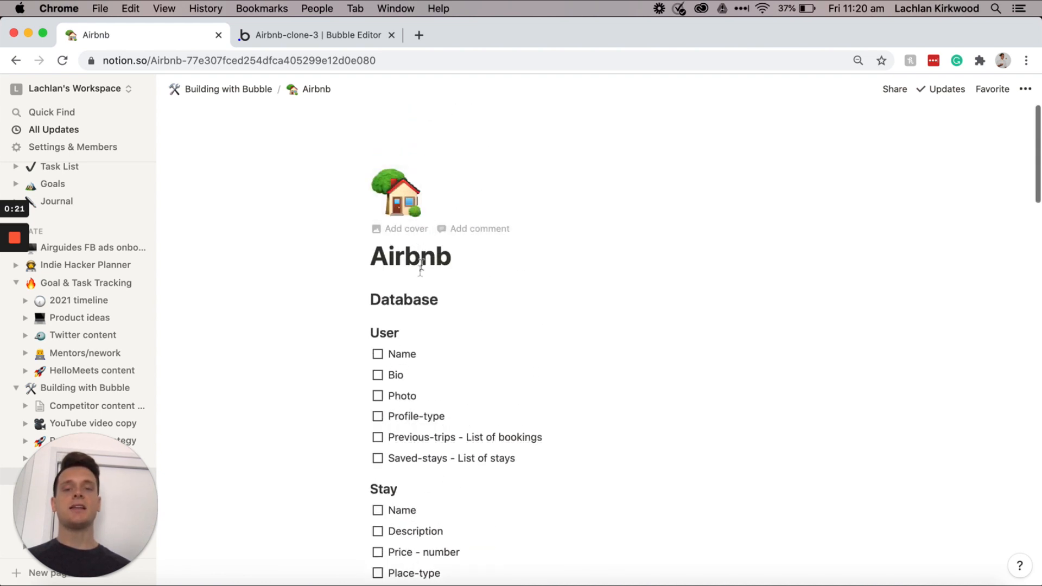
{"action": "scroll", "coordinate": [405, 320], "scroll_direction": "down", "scroll_amount": 8}
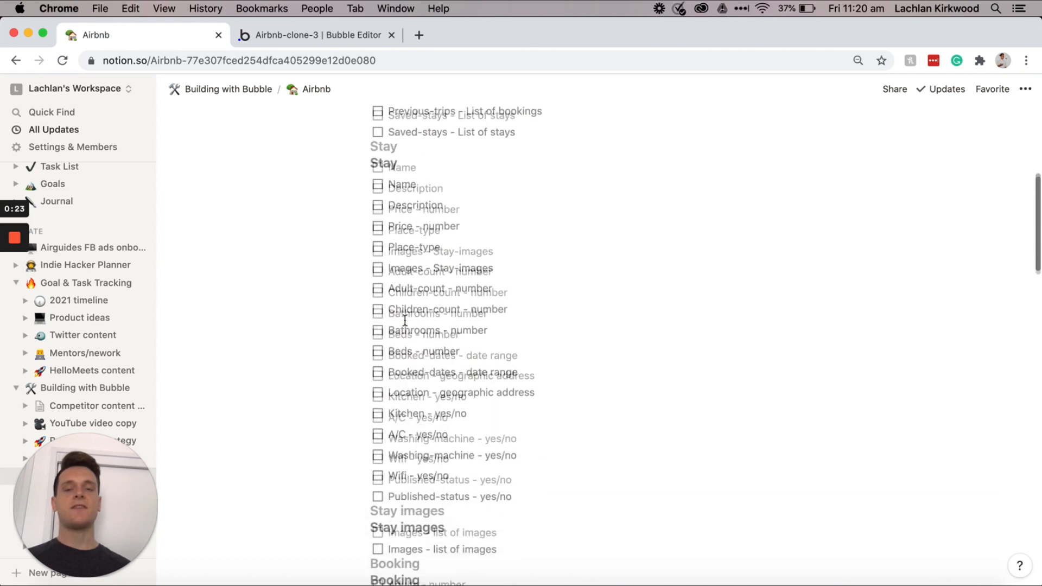
{"action": "scroll", "coordinate": [405, 320], "scroll_direction": "down", "scroll_amount": 5}
{"action": "scroll", "coordinate": [457, 374], "scroll_direction": "up", "scroll_amount": 7}
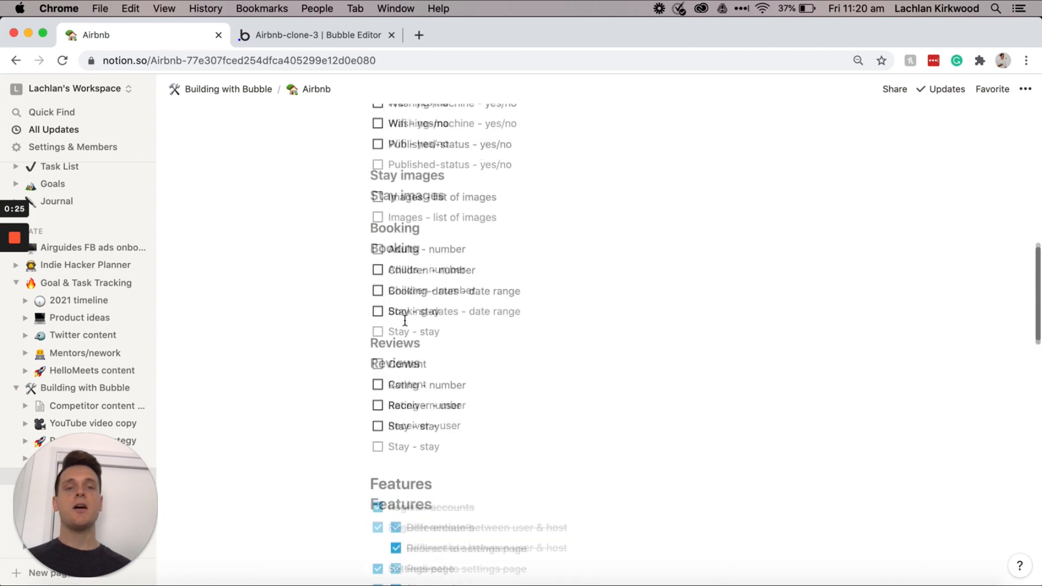
{"action": "scroll", "coordinate": [457, 374], "scroll_direction": "up", "scroll_amount": 3}
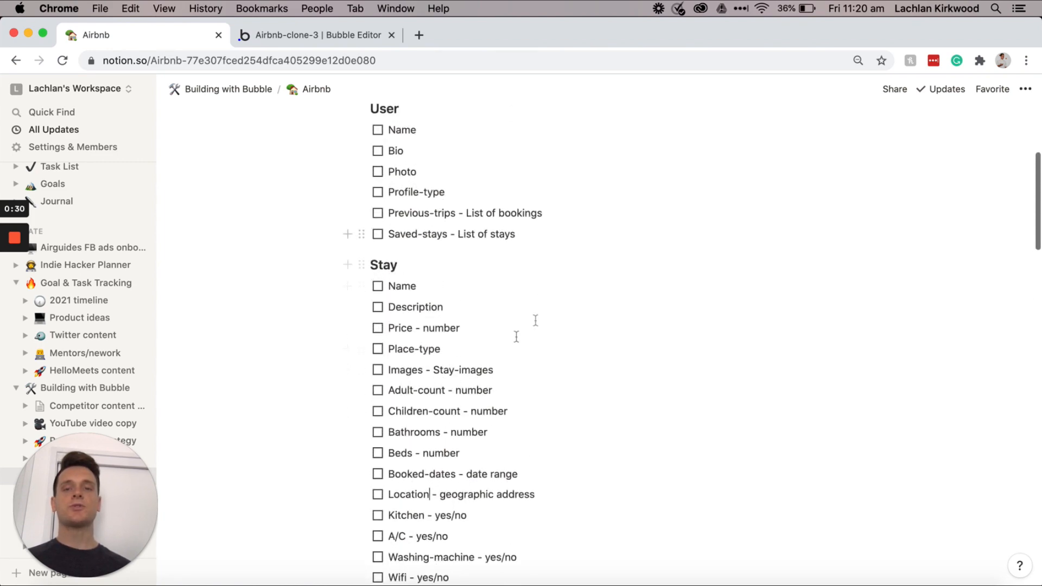
{"action": "scroll", "coordinate": [470, 310], "scroll_direction": "up", "scroll_amount": 4}
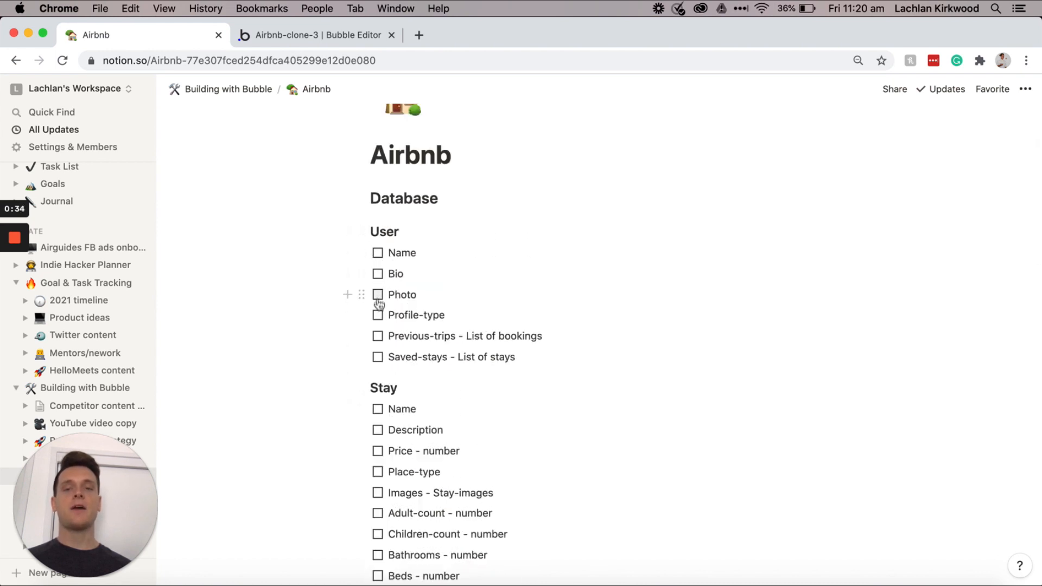
{"action": "left_click", "coordinate": [378, 254]}
{"action": "left_click", "coordinate": [378, 274]}
{"action": "left_click", "coordinate": [378, 274]}
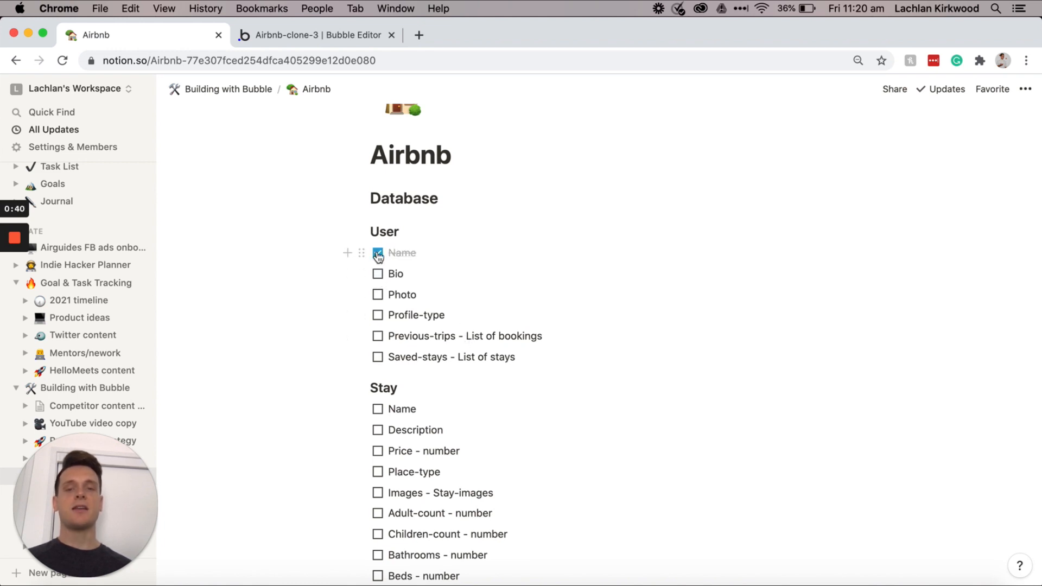
{"action": "left_click", "coordinate": [378, 253]}
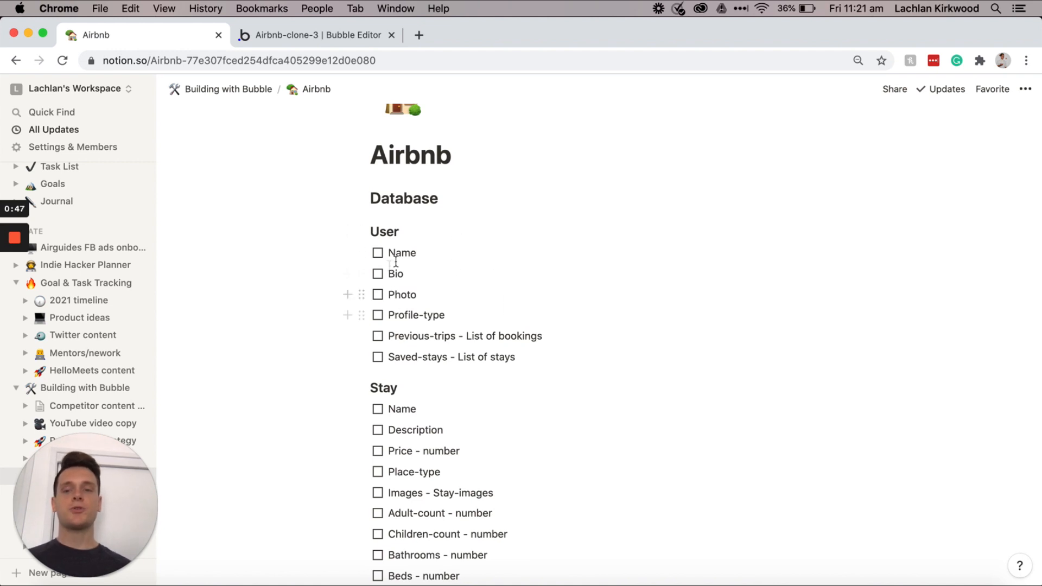
Step: Look over the User and Stay field lists in the Airbnb database plan
{"action": "scroll", "coordinate": [435, 286], "scroll_direction": "down", "scroll_amount": 5}
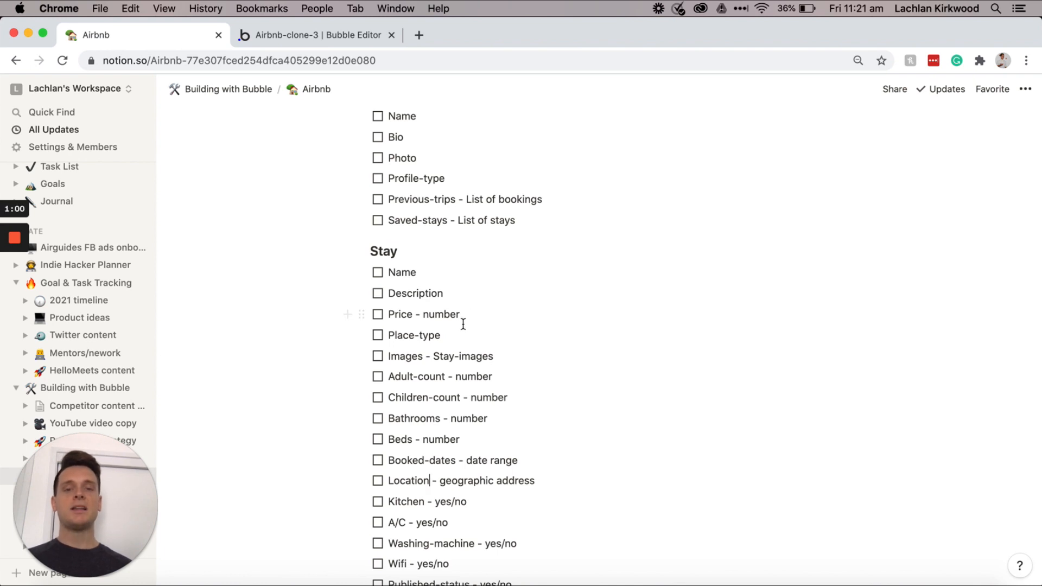
{"action": "scroll", "coordinate": [463, 323], "scroll_direction": "up", "scroll_amount": 4}
{"action": "scroll", "coordinate": [464, 322], "scroll_direction": "up", "scroll_amount": 1}
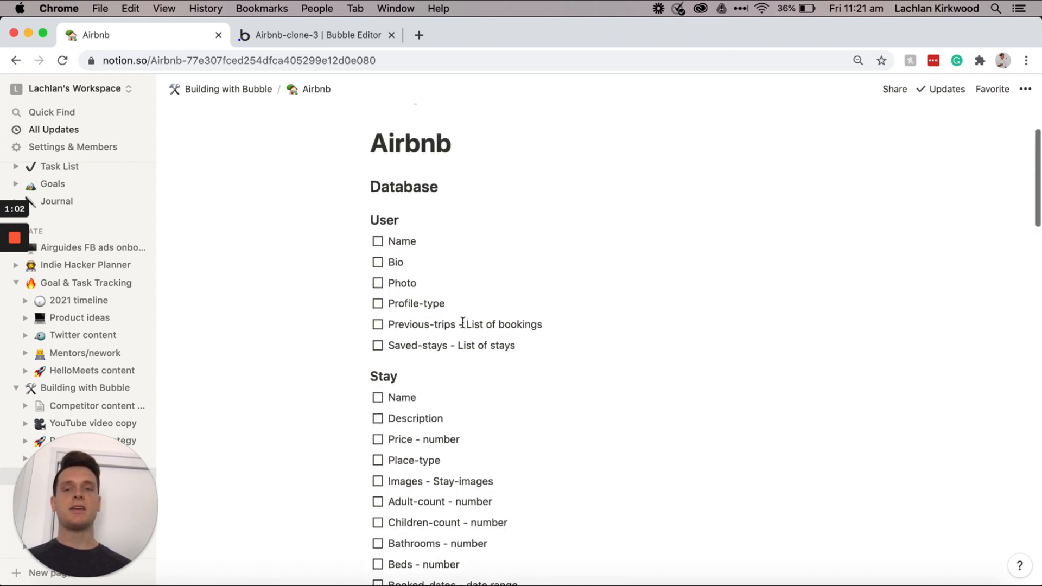
Step: Switch to the Bubble editor and open the app's data types to examine the User type's built-in fields
{"action": "left_click", "coordinate": [358, 35]}
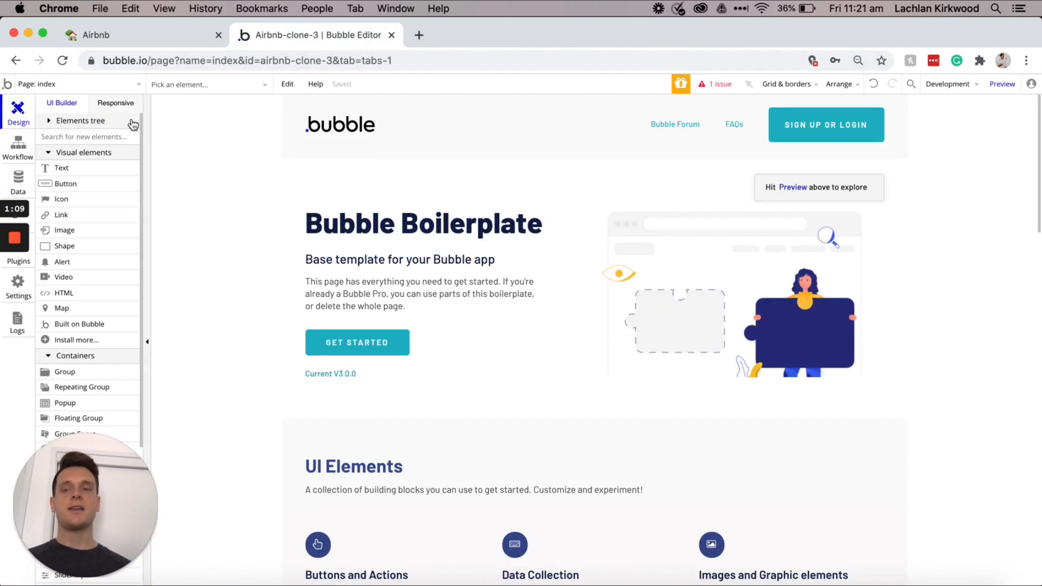
{"action": "left_click", "coordinate": [19, 180]}
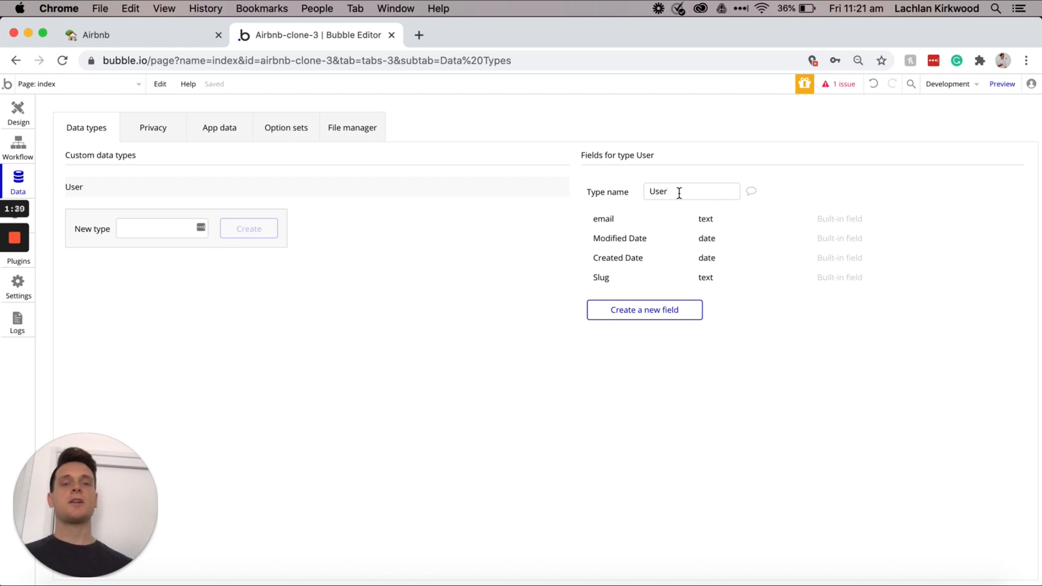
{"action": "mouse_move", "coordinate": [621, 223]}
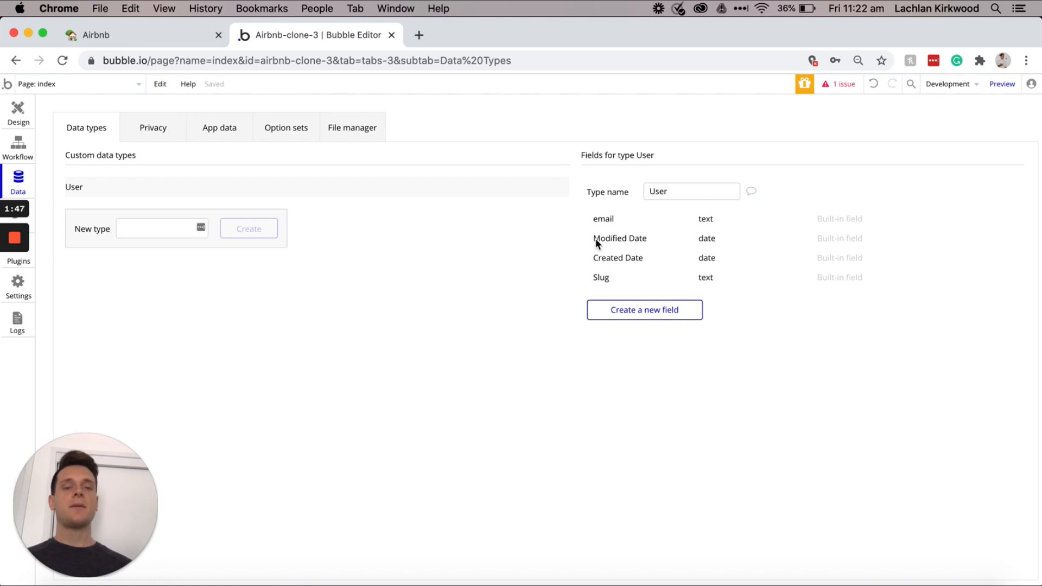
{"action": "mouse_move", "coordinate": [595, 239]}
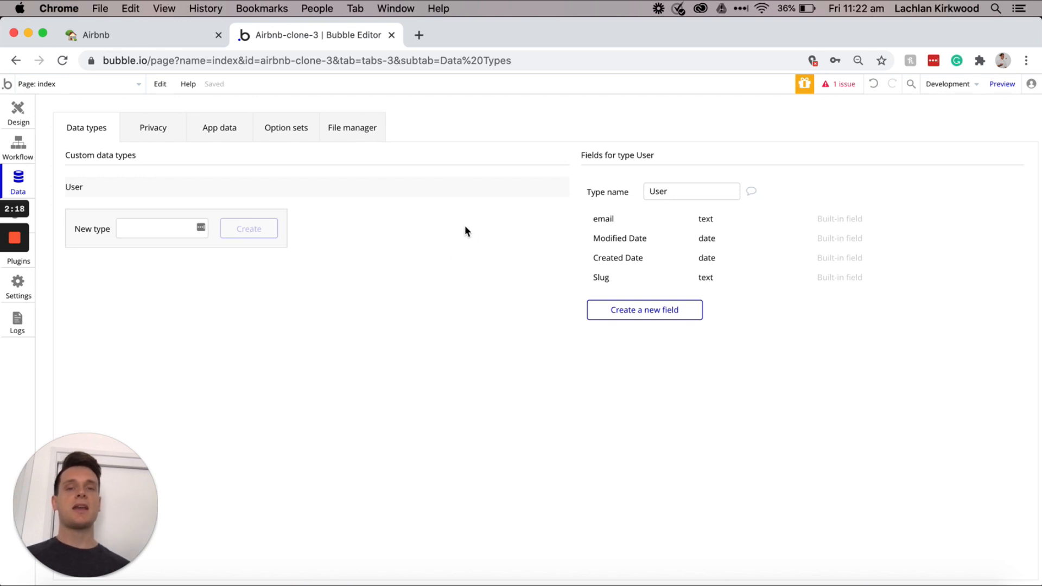
Step: Switch to the Notion plan and check the User and Stay data types it lists
{"action": "left_click", "coordinate": [169, 32]}
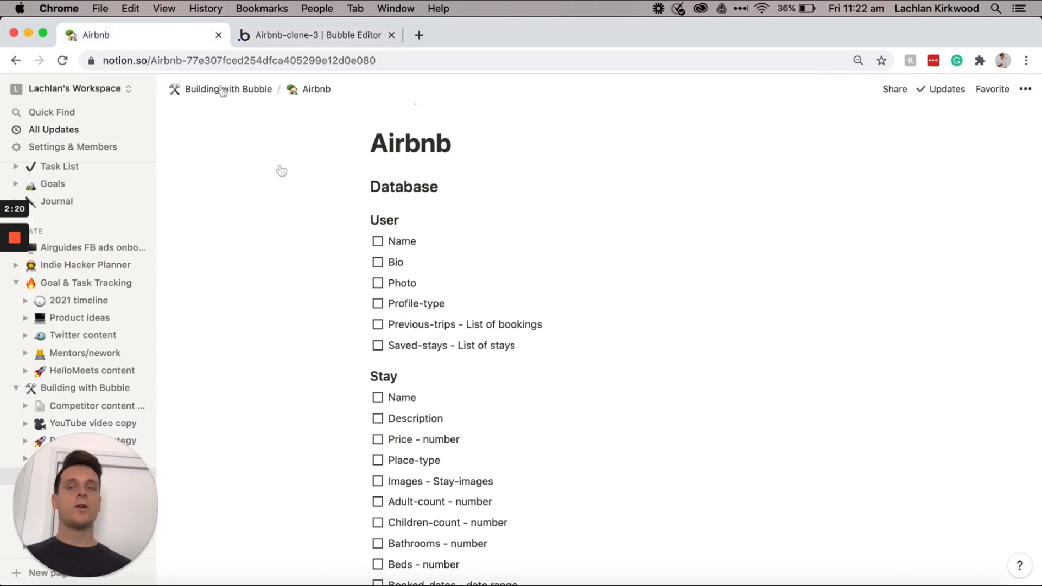
{"action": "scroll", "coordinate": [379, 224], "scroll_direction": "down", "scroll_amount": 3}
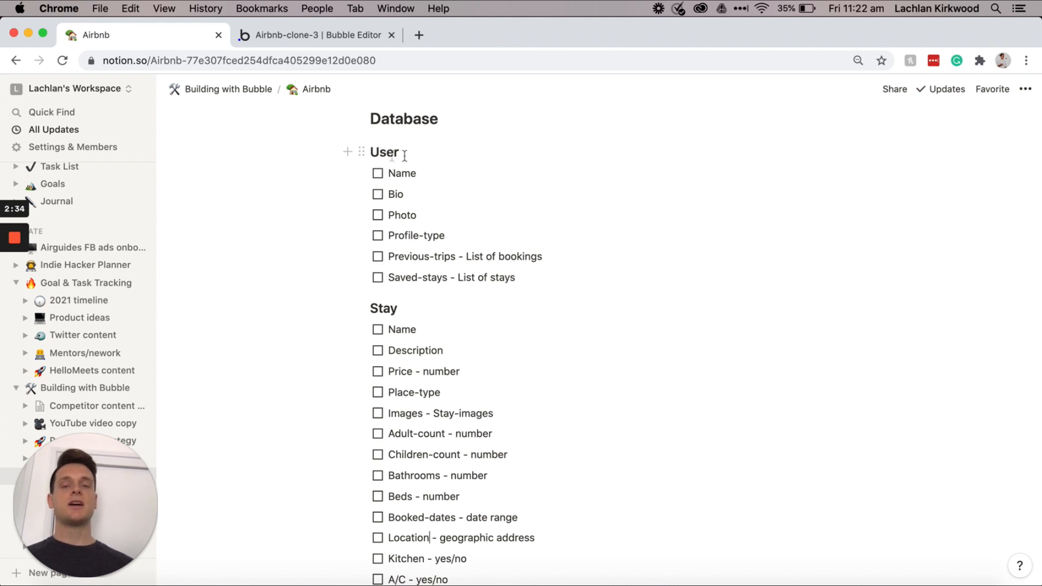
{"action": "scroll", "coordinate": [406, 157], "scroll_direction": "down", "scroll_amount": 4}
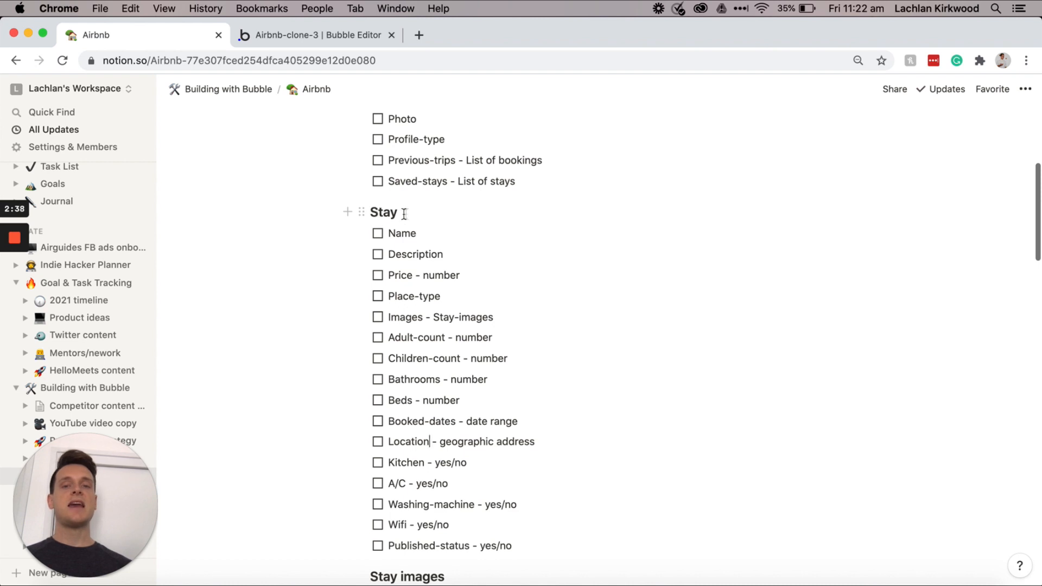
Step: Switch to the Bubble editor and create a custom data type named Stay
{"action": "left_click", "coordinate": [359, 39]}
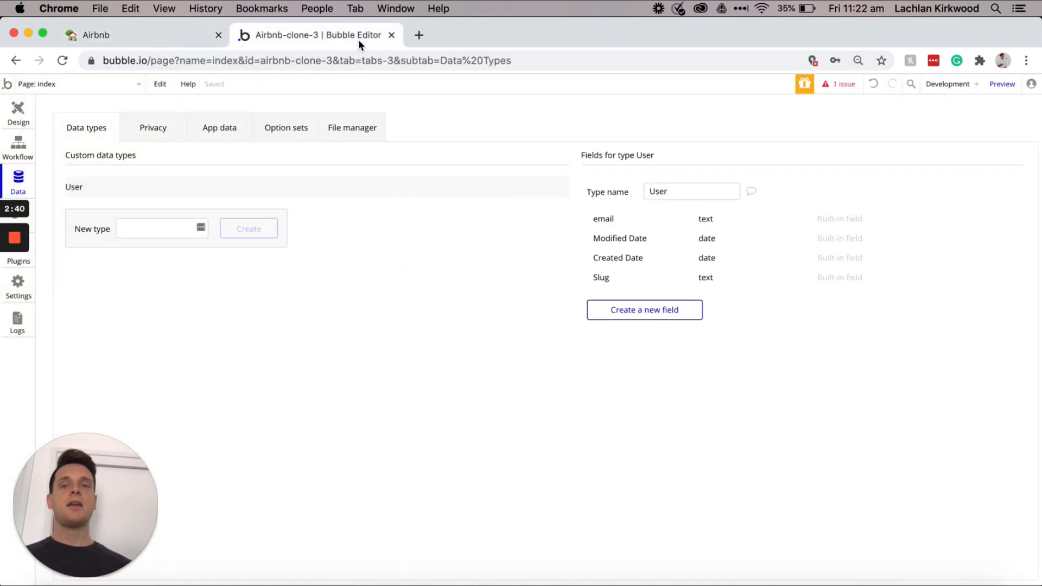
{"action": "left_click", "coordinate": [157, 227]}
{"action": "type", "text": "Stay"}
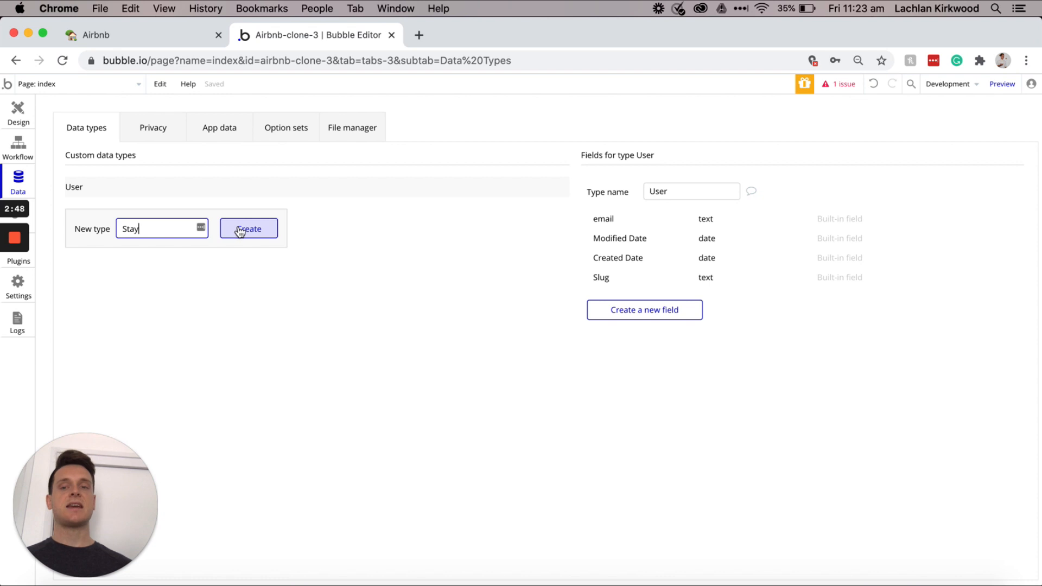
{"action": "left_click", "coordinate": [243, 230]}
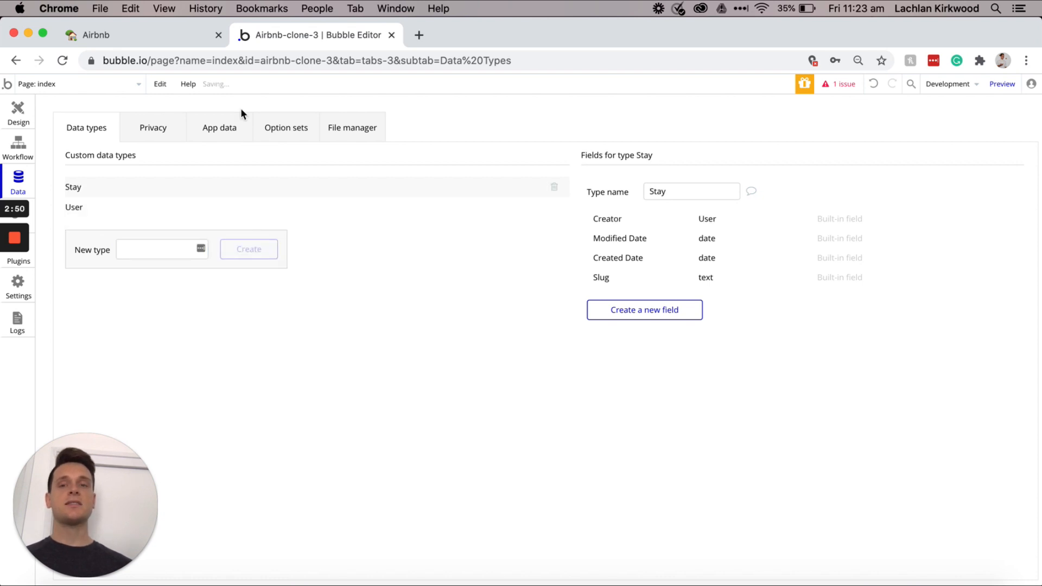
Step: Switch to the Notion plan and examine the Stay fields and the Stay images type
{"action": "left_click", "coordinate": [180, 35]}
{"action": "scroll", "coordinate": [337, 202], "scroll_direction": "down", "scroll_amount": 3}
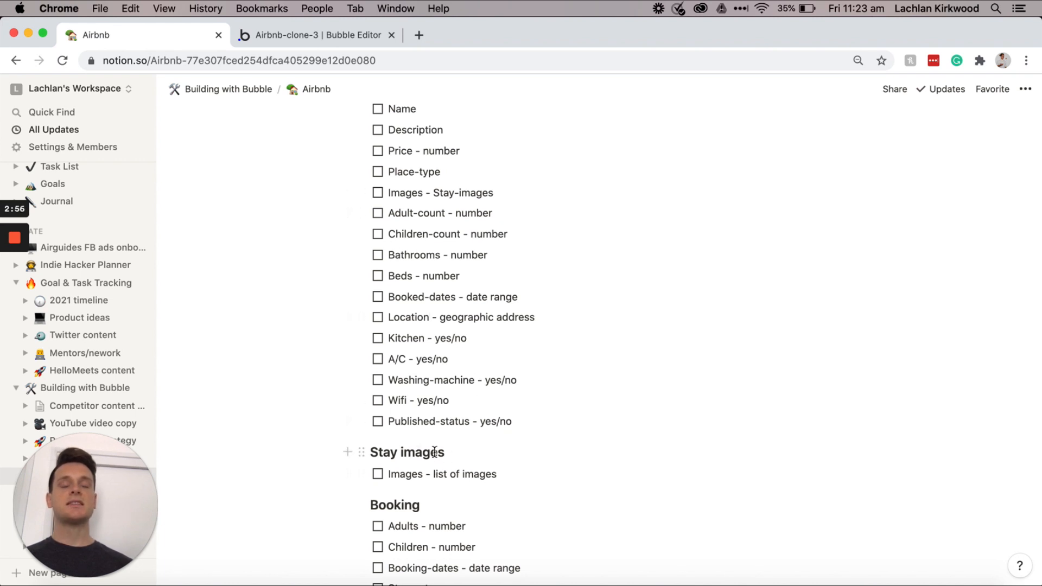
{"action": "scroll", "coordinate": [434, 453], "scroll_direction": "up", "scroll_amount": 2}
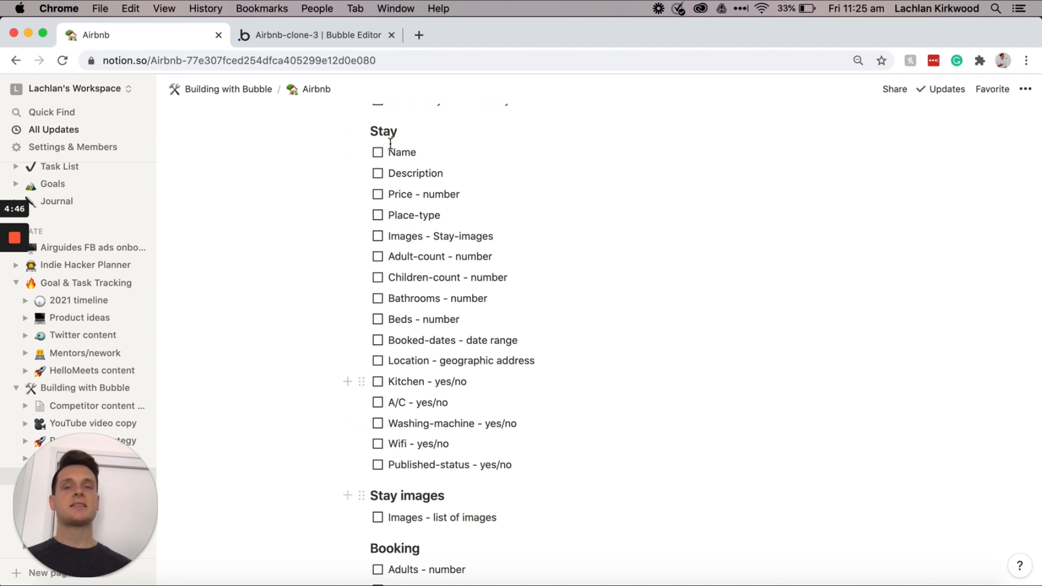
Step: Switch to the Bubble editor and create another custom data type named Stay
{"action": "left_click", "coordinate": [370, 33]}
{"action": "left_click", "coordinate": [172, 244]}
{"action": "type", "text": "Stay"}
{"action": "left_click", "coordinate": [249, 249]}
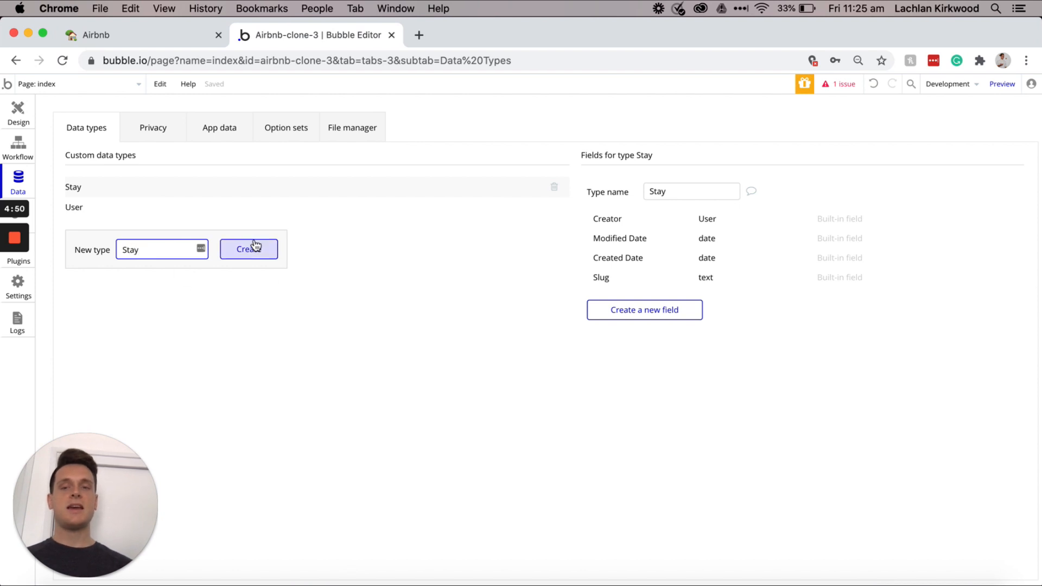
Step: Create a custom data type named Stay-images
{"action": "type", "text": "Sta"}
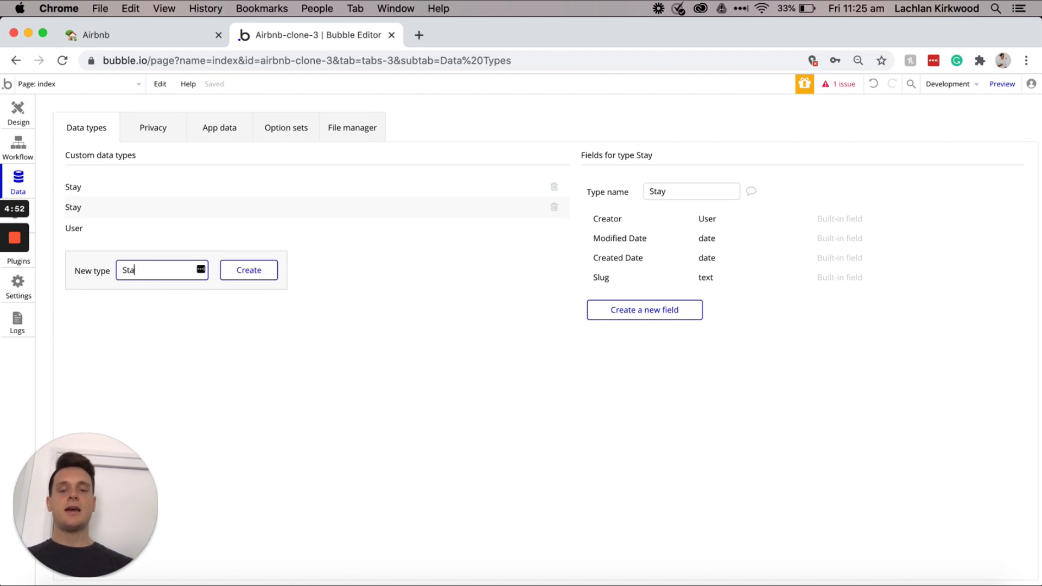
{"action": "type", "text": "y-images"}
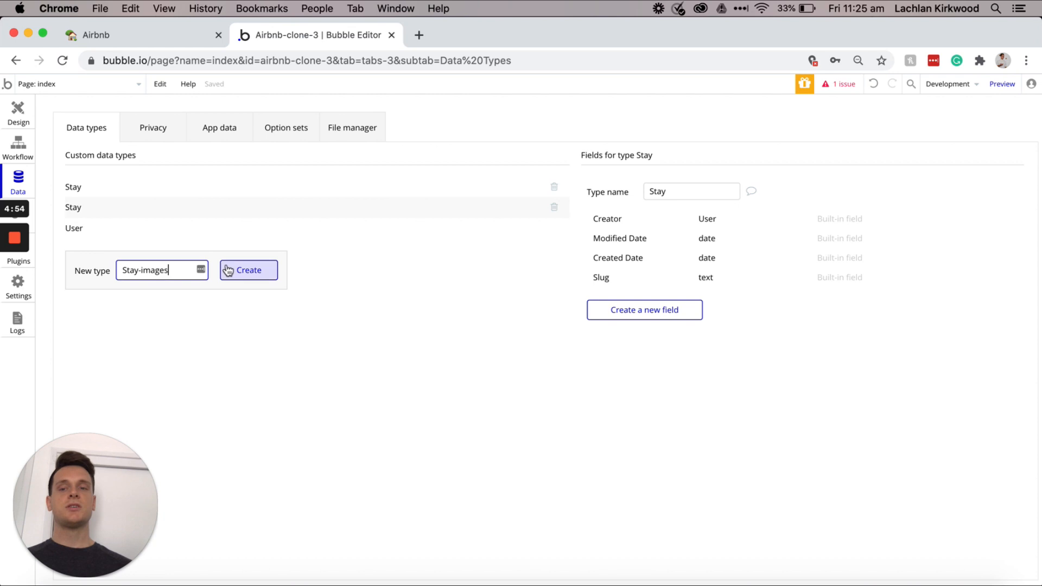
{"action": "left_click", "coordinate": [241, 273]}
Step: Check the Booking and Reviews types in the Notion plan, and create a custom data type named Booking in the Bubble editor
{"action": "left_click", "coordinate": [180, 36]}
{"action": "scroll", "coordinate": [381, 249], "scroll_direction": "down", "scroll_amount": 5}
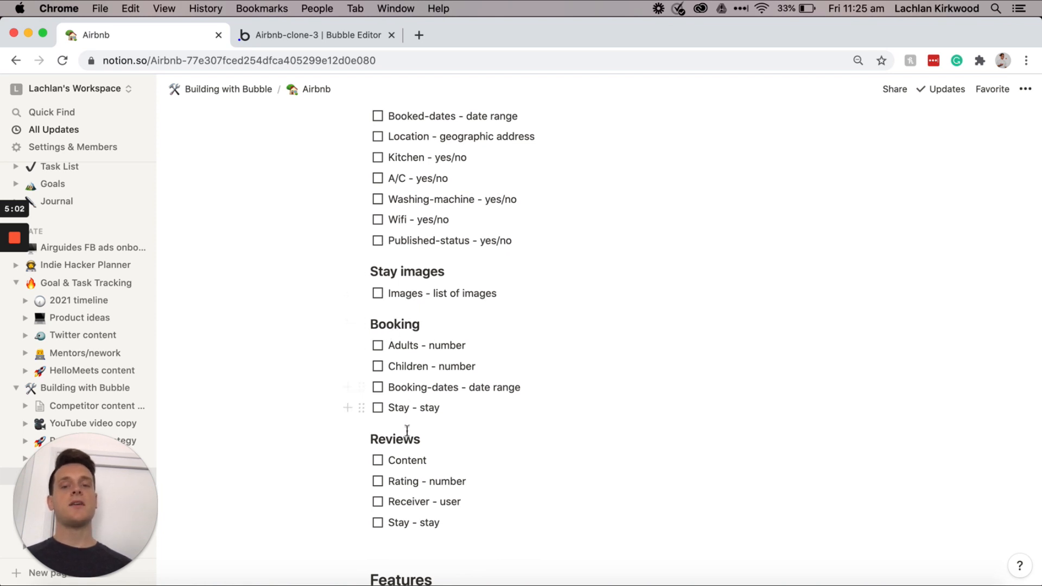
{"action": "left_click", "coordinate": [276, 36]}
{"action": "left_click", "coordinate": [175, 282]}
{"action": "type", "text": "B"}
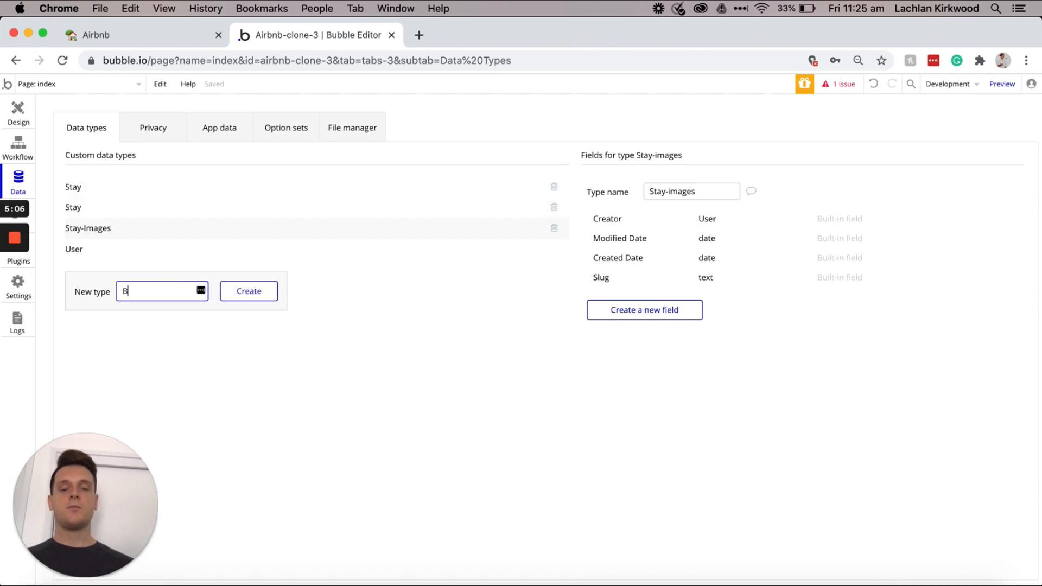
{"action": "type", "text": "ooking"}
{"action": "left_click", "coordinate": [246, 291]}
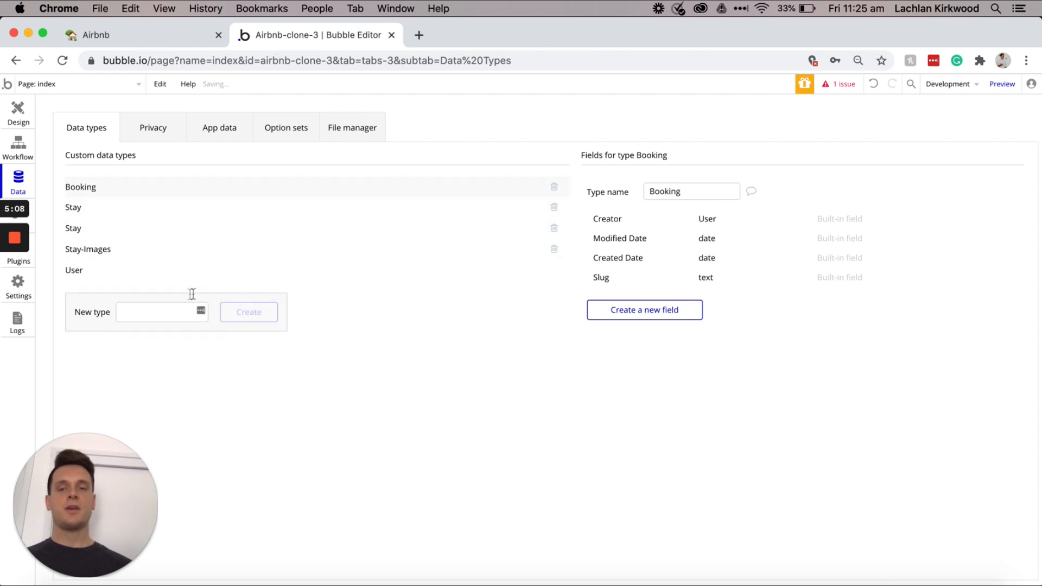
Step: Create a custom data type named Review and delete the duplicate Stay data type
{"action": "left_click", "coordinate": [157, 310]}
{"action": "type", "text": "Review"}
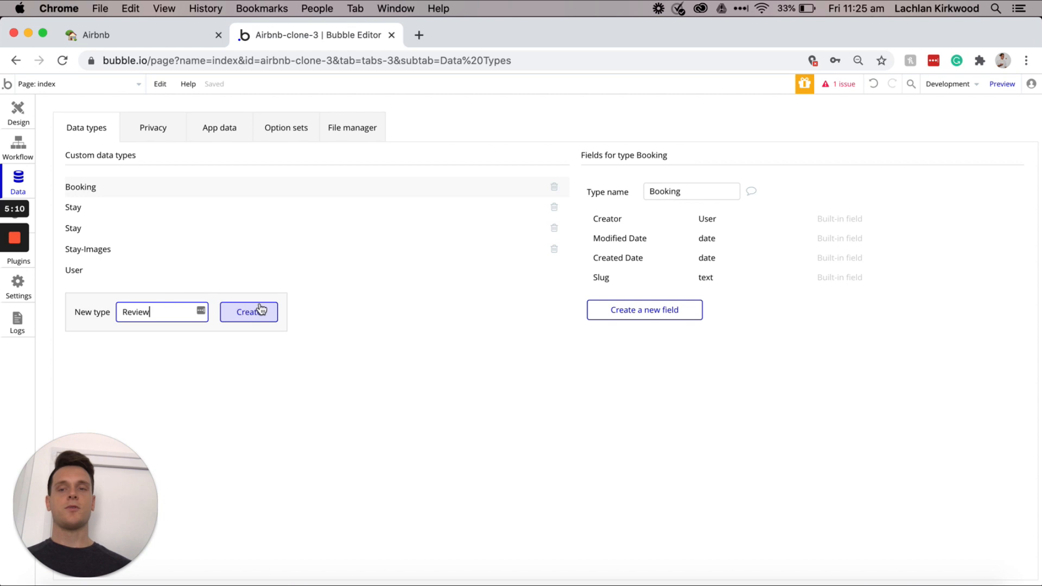
{"action": "left_click", "coordinate": [255, 313]}
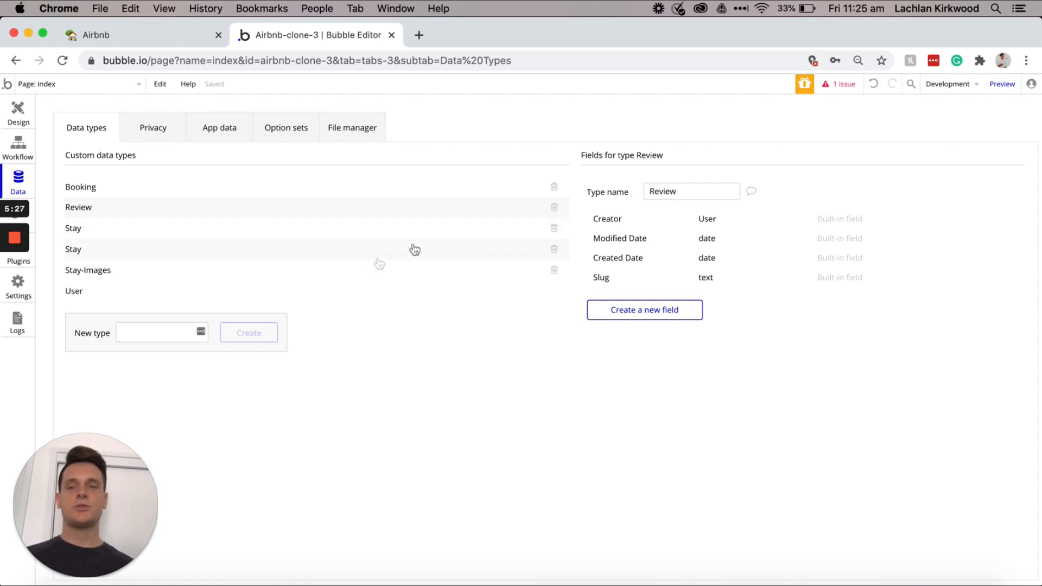
{"action": "left_click", "coordinate": [554, 249]}
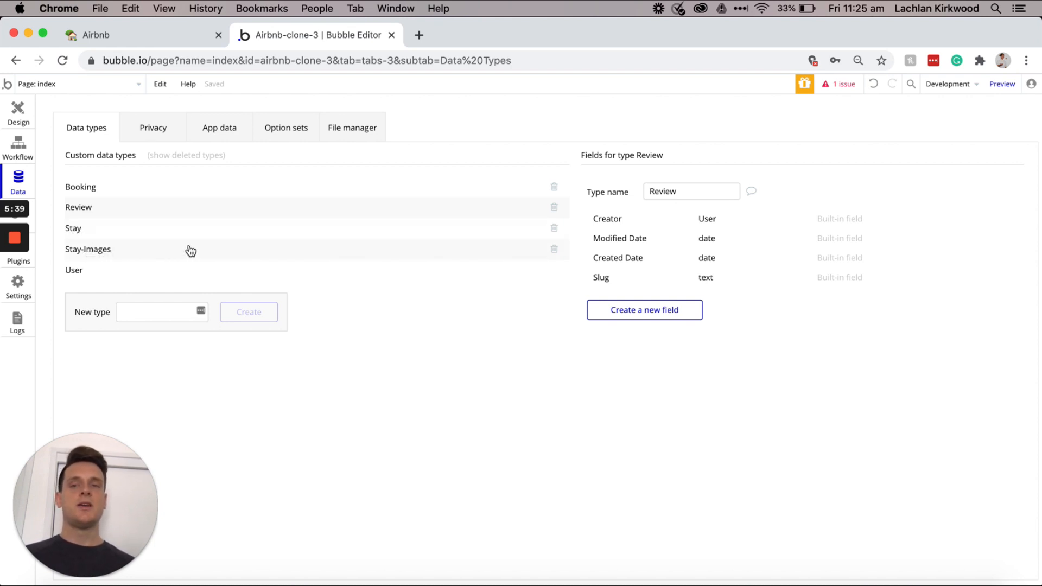
Step: Switch to the Notion plan and examine the fields listed for the User data type
{"action": "left_click", "coordinate": [150, 35]}
{"action": "scroll", "coordinate": [389, 226], "scroll_direction": "up", "scroll_amount": 15}
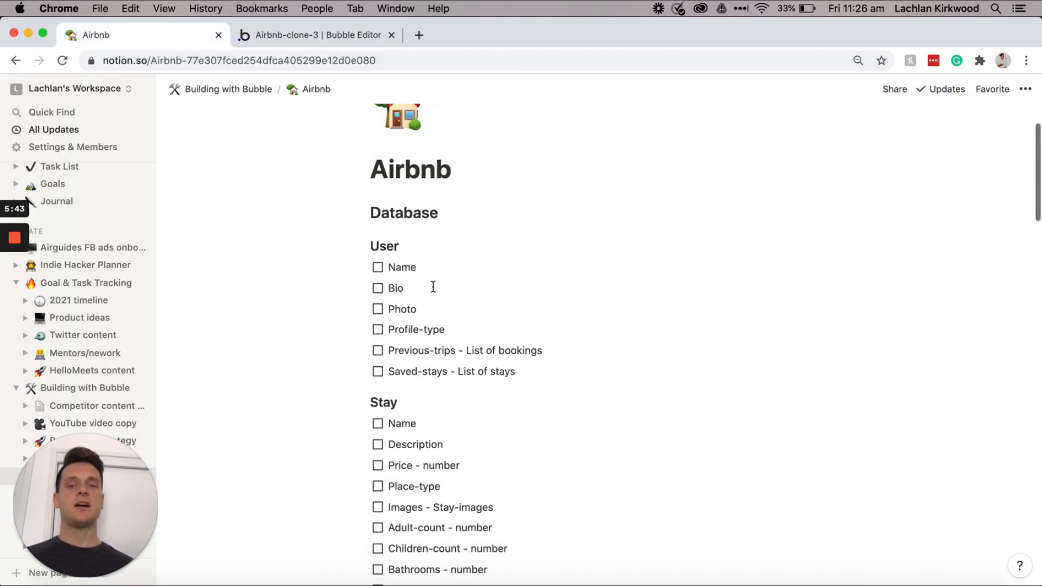
{"action": "scroll", "coordinate": [433, 287], "scroll_direction": "down", "scroll_amount": 2}
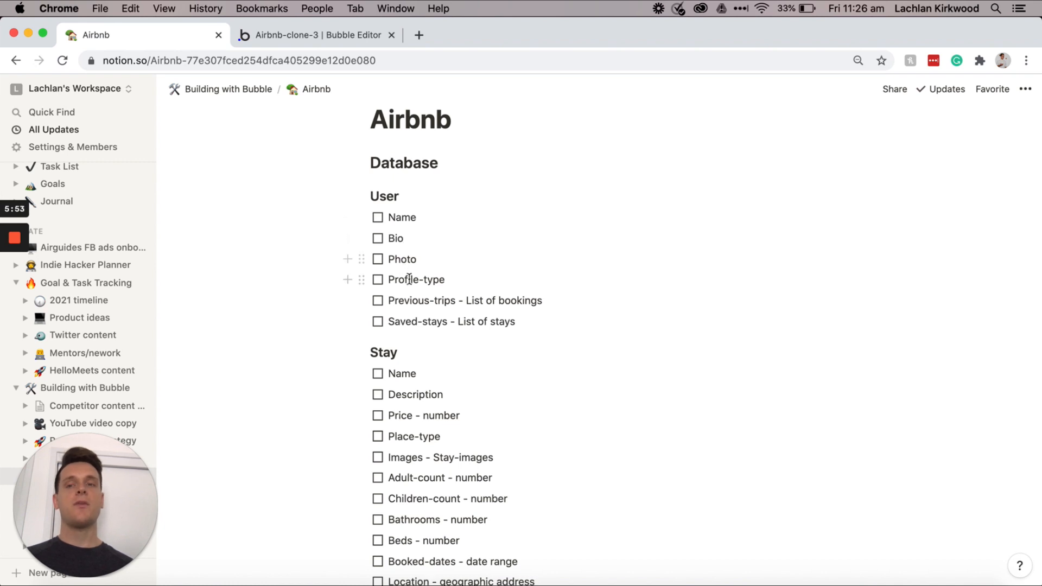
Step: Switch to the Bubble editor and add a text field called Name to the User data type
{"action": "left_click", "coordinate": [294, 37]}
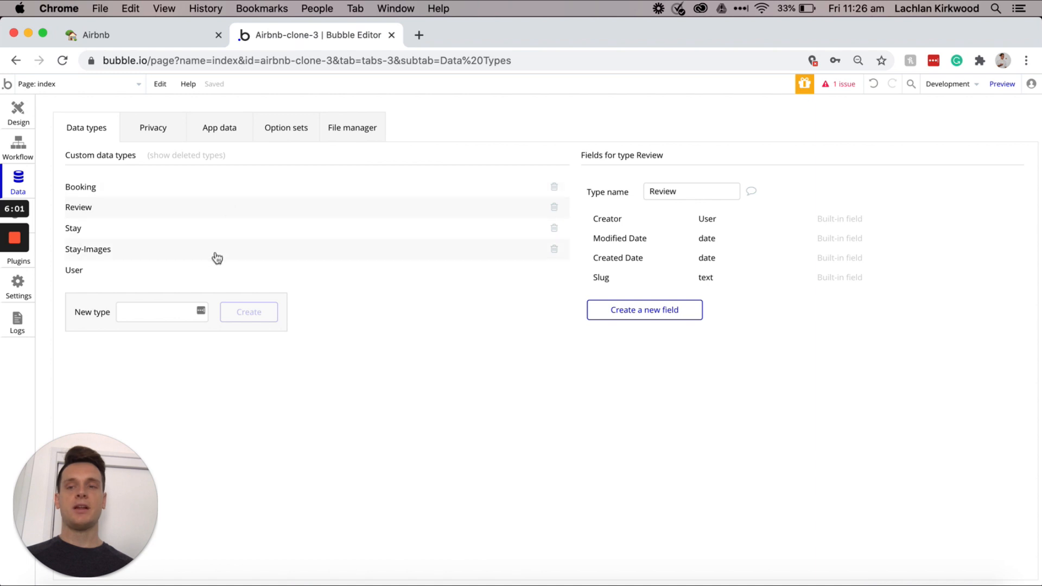
{"action": "left_click", "coordinate": [213, 271]}
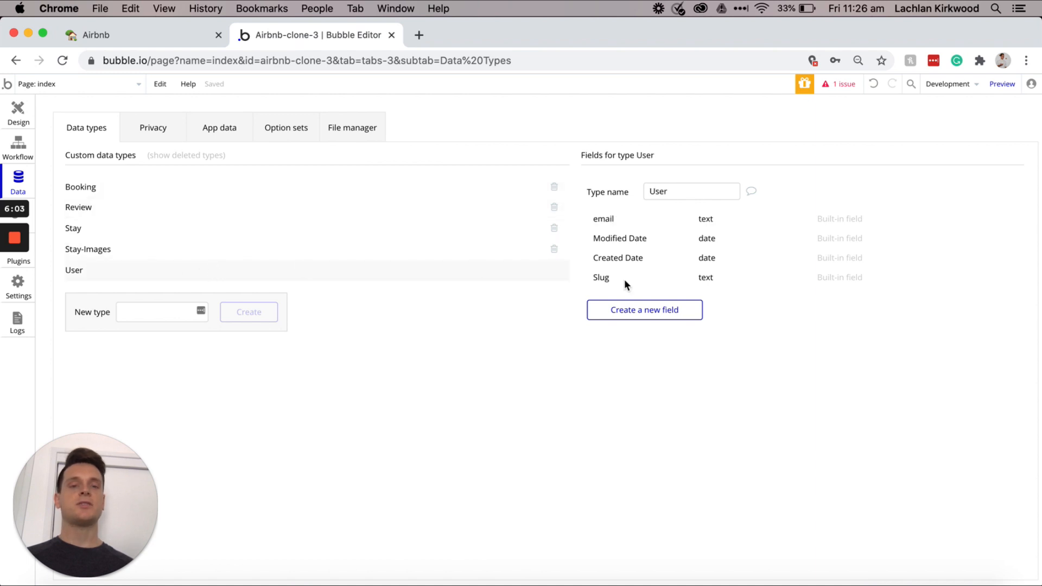
{"action": "left_click", "coordinate": [640, 309]}
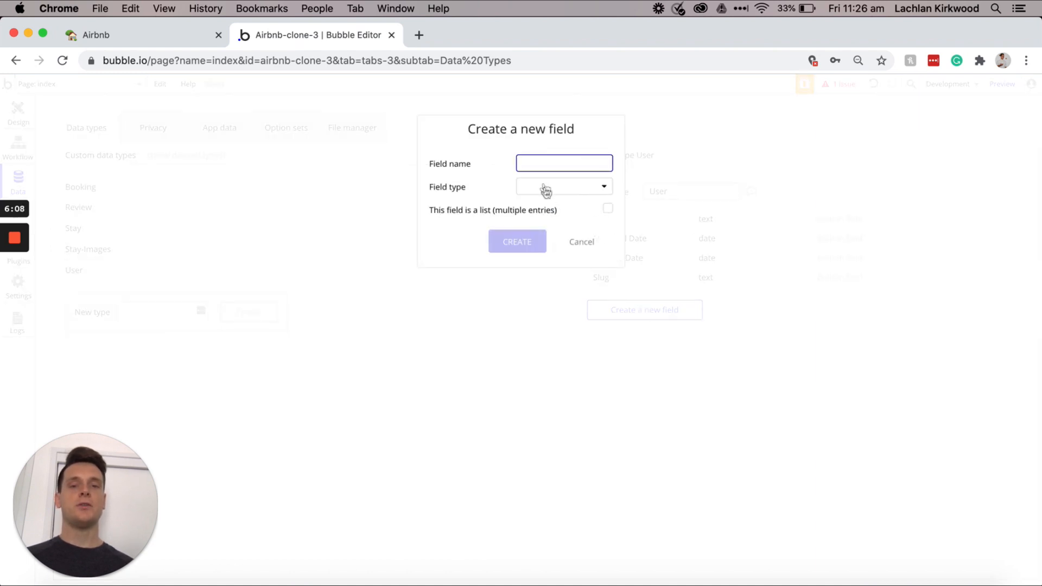
{"action": "type", "text": "Name"}
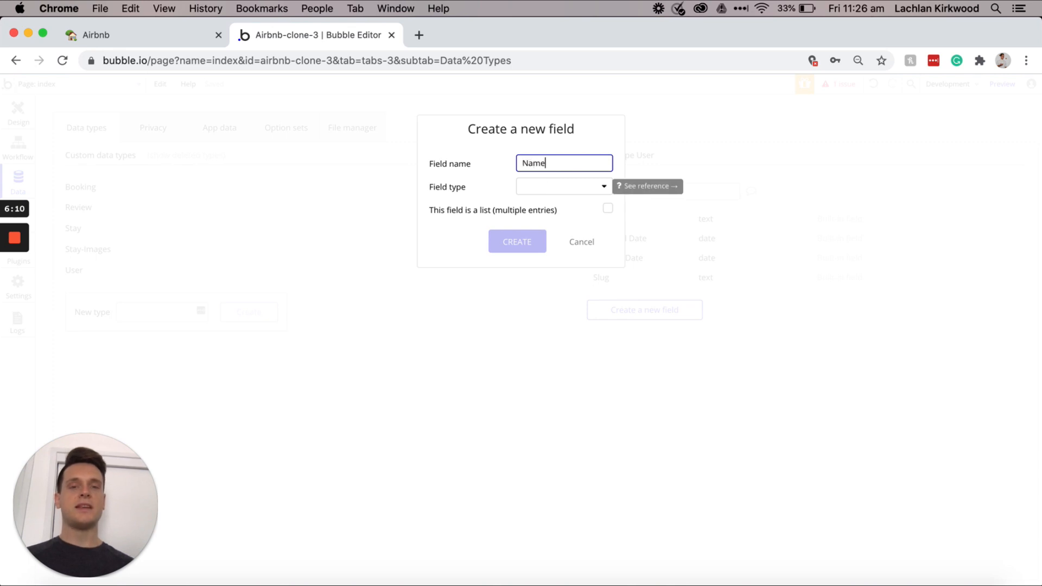
{"action": "left_click", "coordinate": [577, 191]}
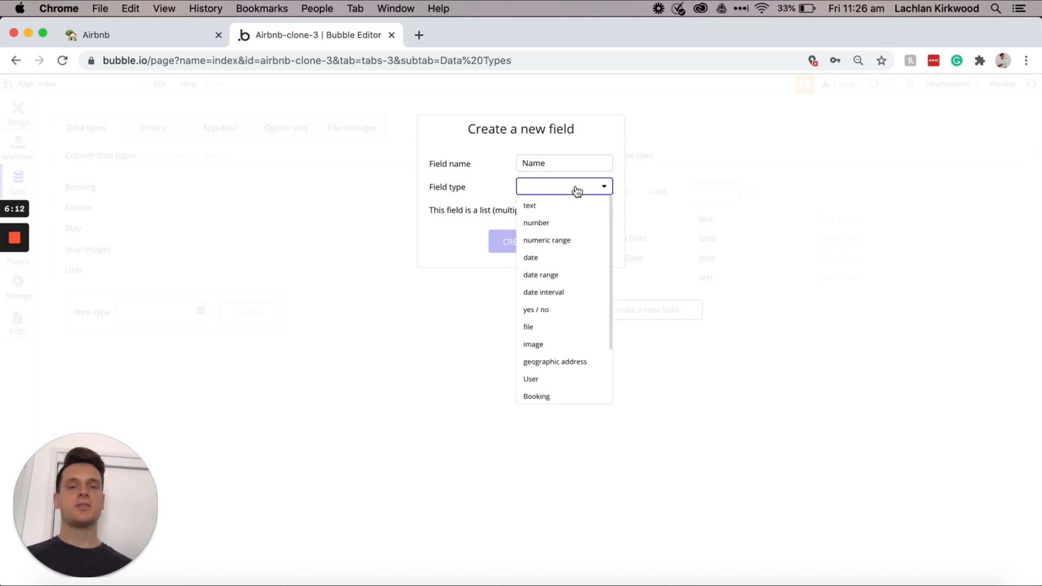
{"action": "left_click", "coordinate": [538, 209]}
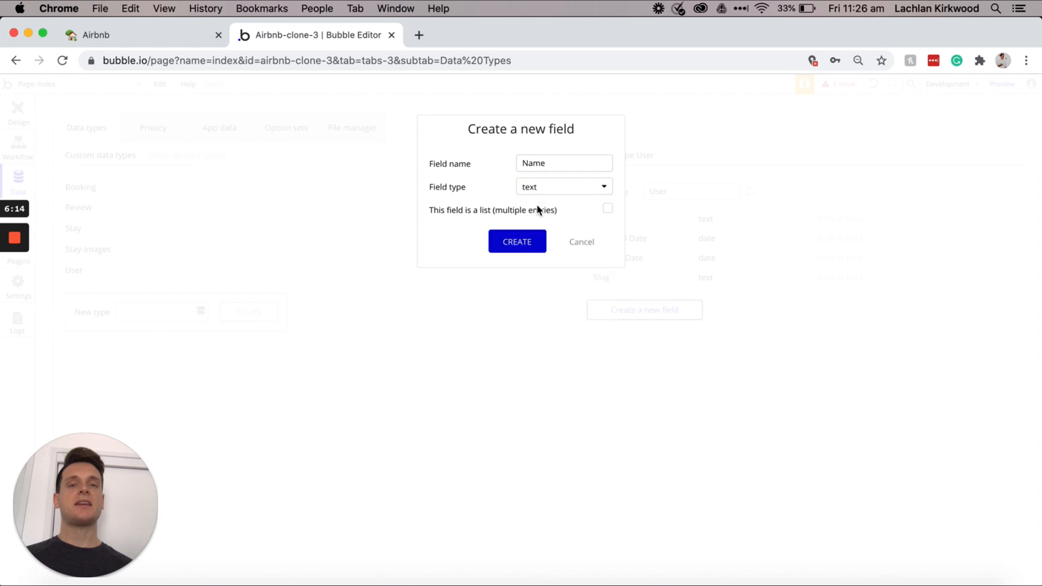
{"action": "left_click", "coordinate": [517, 242]}
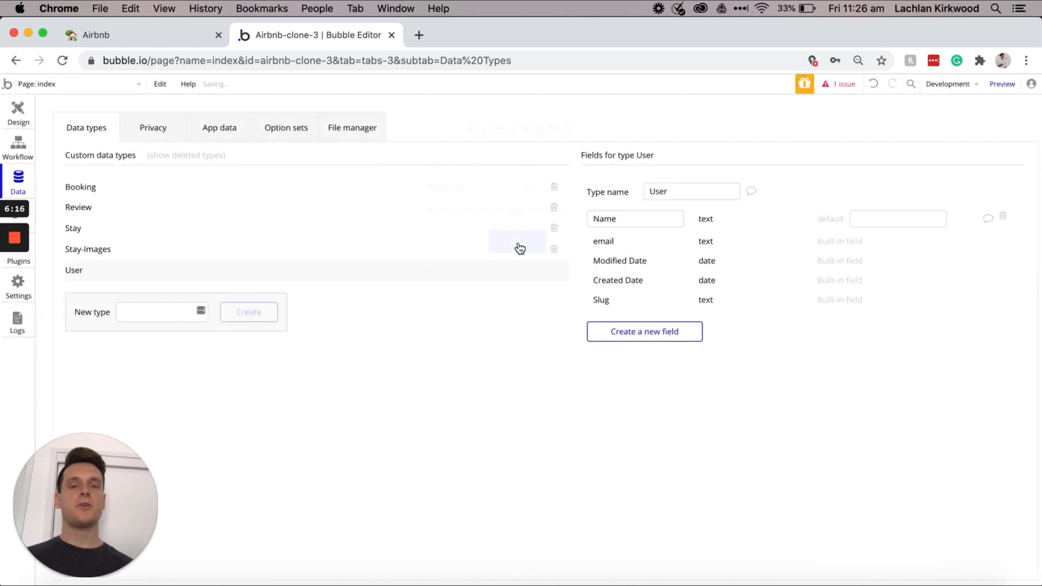
Step: Add a text field called Bio to the User data type
{"action": "left_click", "coordinate": [636, 339]}
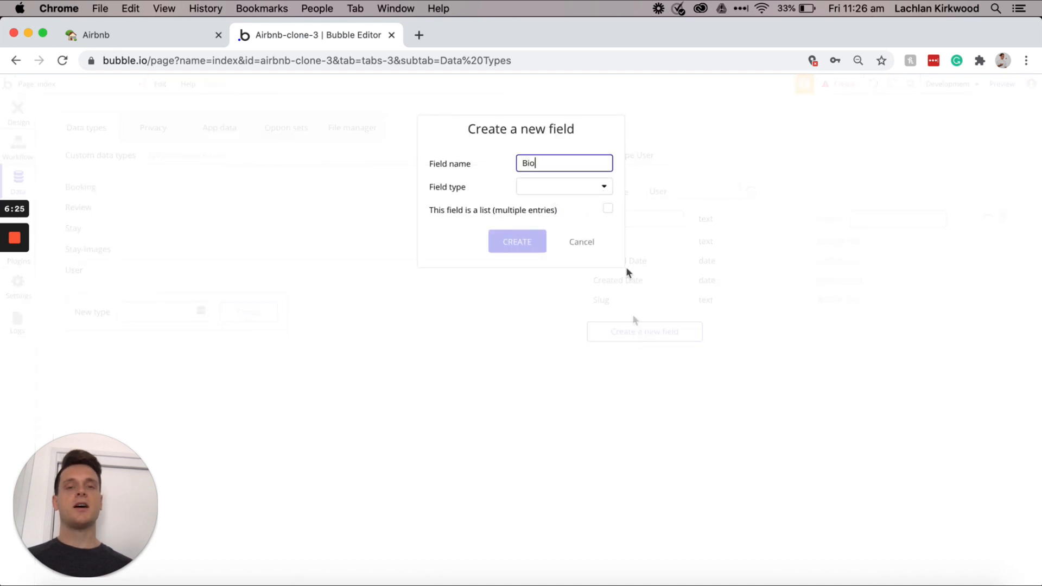
{"action": "left_click", "coordinate": [588, 190]}
{"action": "left_click", "coordinate": [562, 206]}
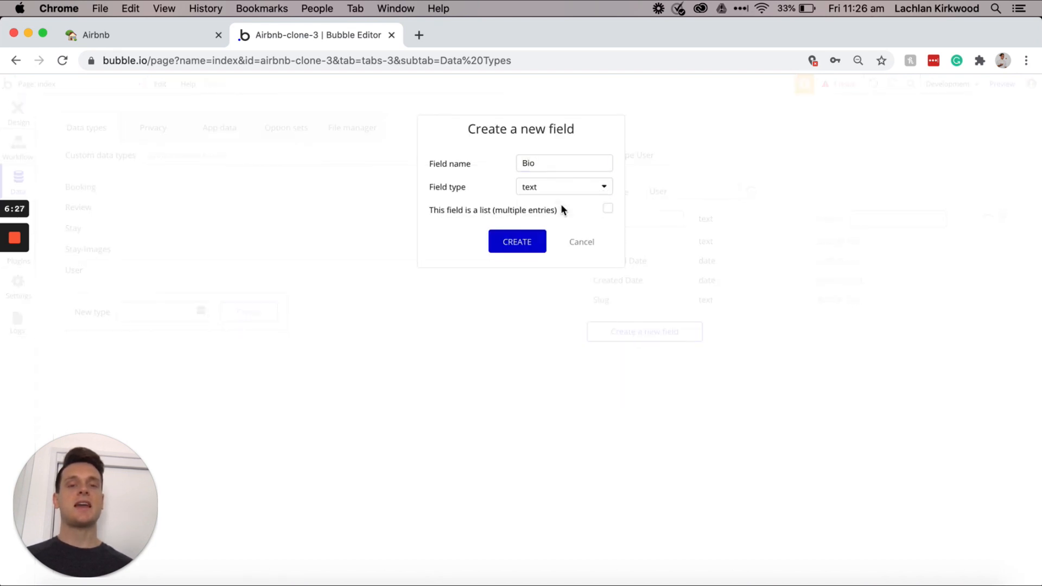
{"action": "left_click", "coordinate": [513, 250]}
Step: Add a field called Photo with the image type to the User data type
{"action": "left_click", "coordinate": [636, 354]}
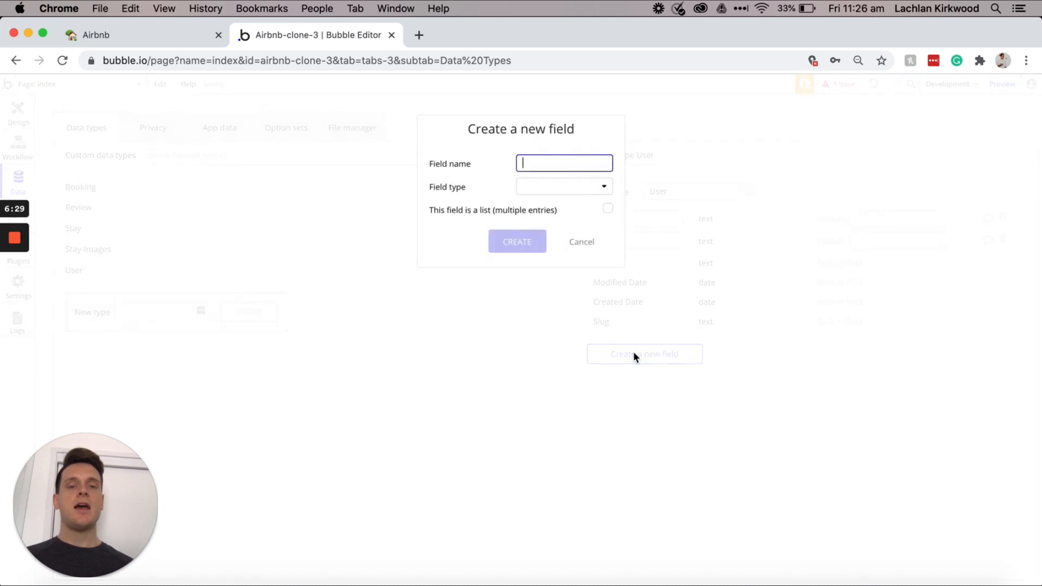
{"action": "type", "text": "Photo"}
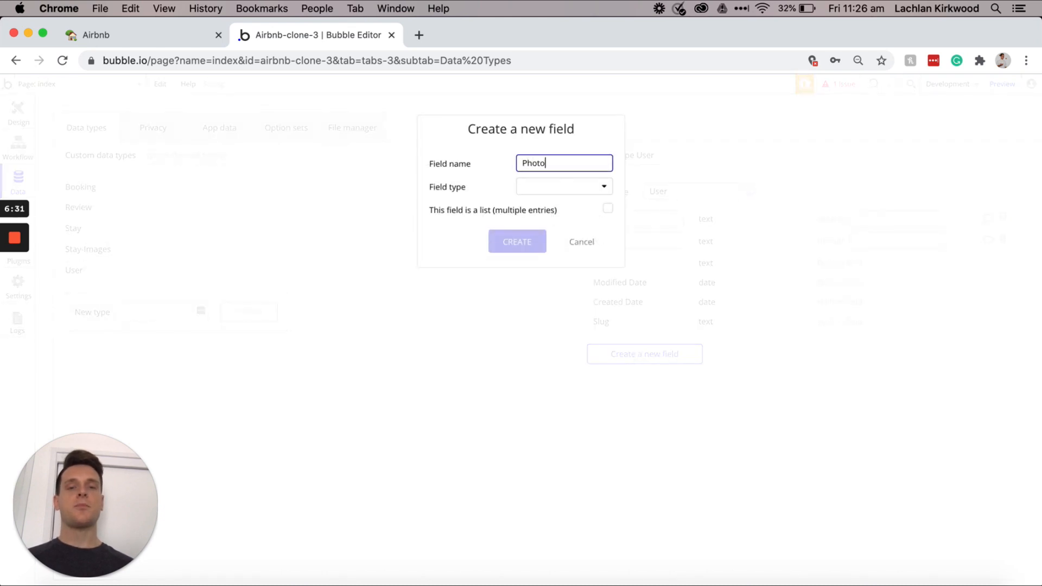
{"action": "left_click", "coordinate": [580, 190]}
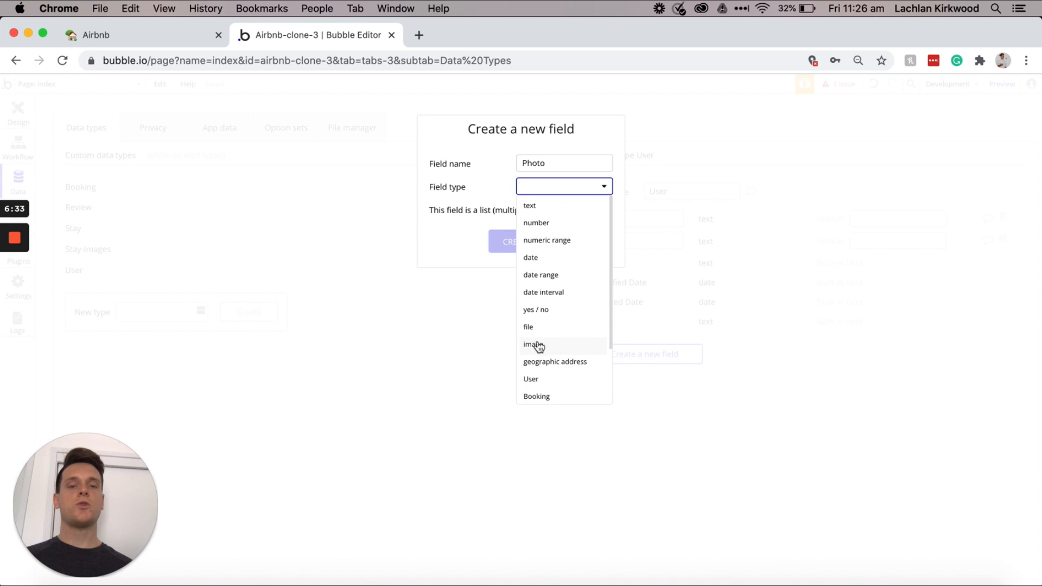
{"action": "left_click", "coordinate": [556, 346]}
{"action": "left_click", "coordinate": [521, 240]}
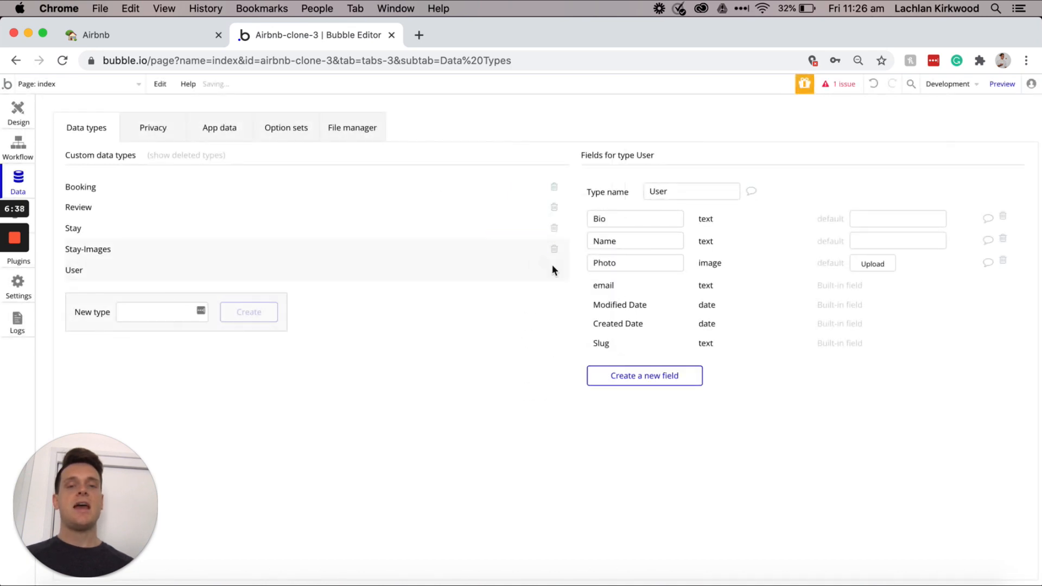
Step: Add a text field called Profile-type to the User data type
{"action": "left_click", "coordinate": [627, 381]}
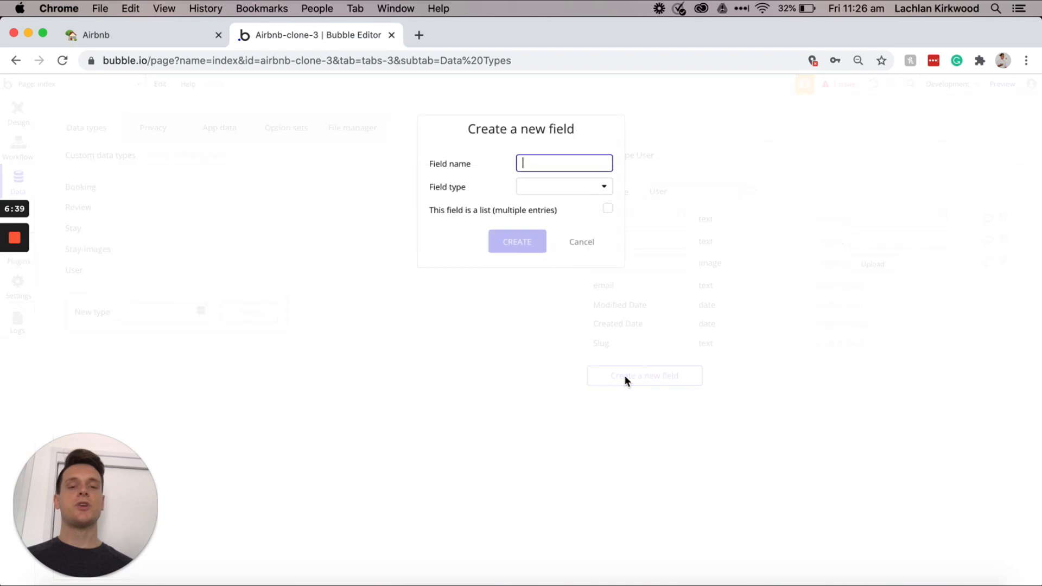
{"action": "type", "text": "Profile-type"}
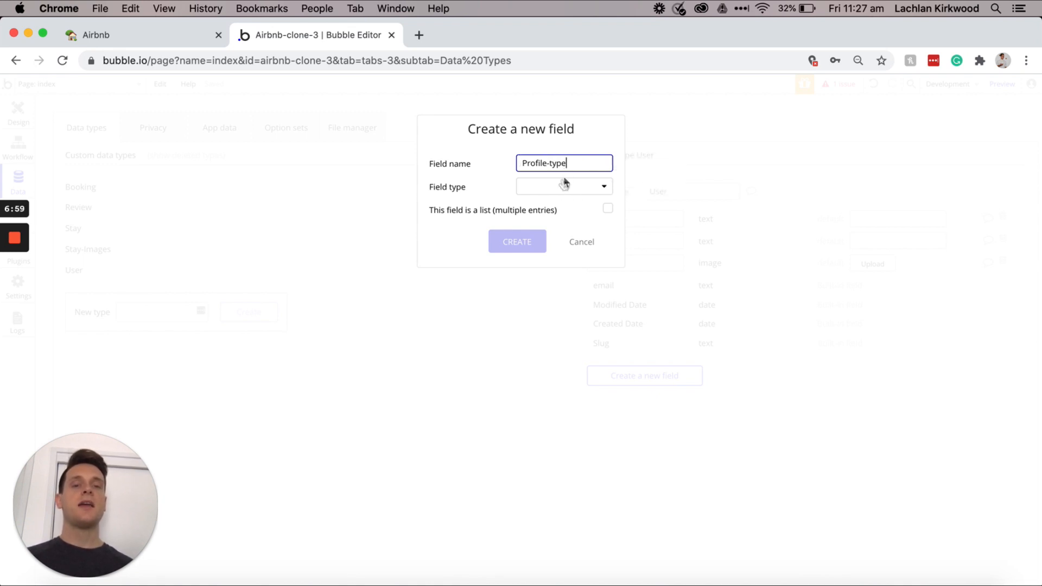
{"action": "left_click", "coordinate": [559, 190]}
{"action": "left_click", "coordinate": [543, 209]}
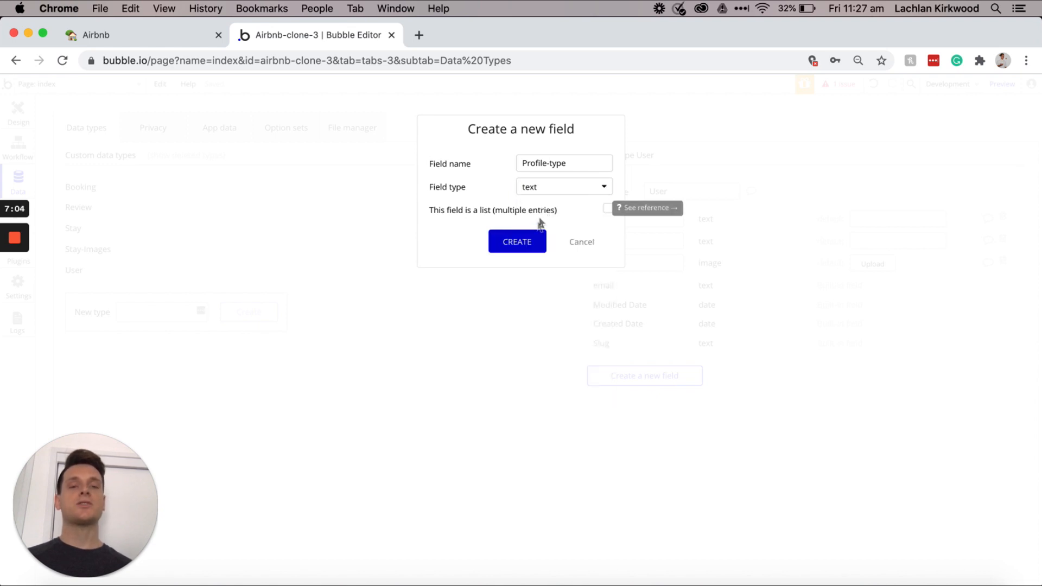
{"action": "left_click", "coordinate": [526, 246]}
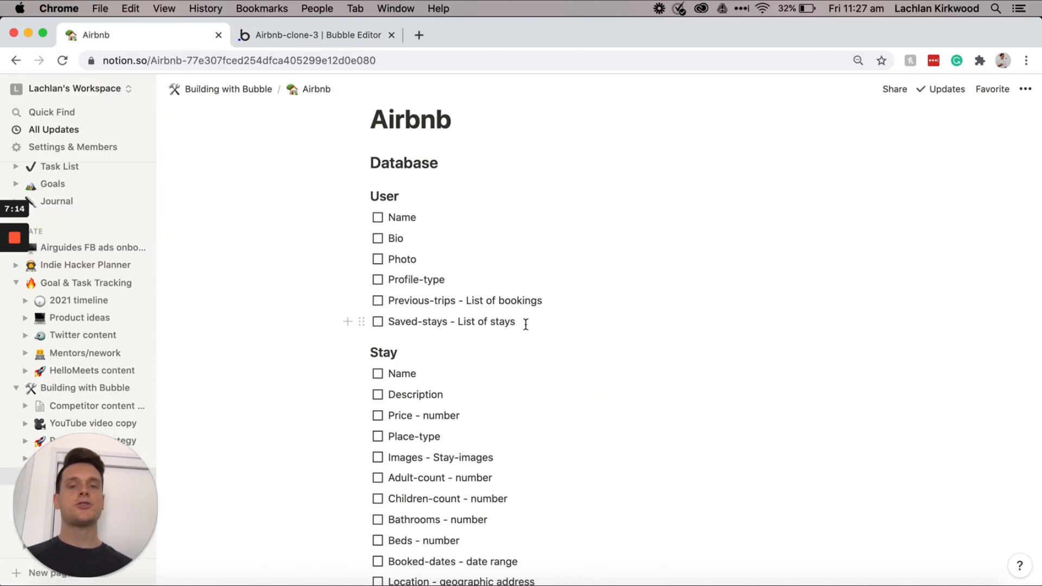
Step: Switch from the Notion plan to the Bubble editor and add a Previous-trips field to the User data type as a list of Bookings
{"action": "left_click_drag", "start_coordinate": [526, 324], "coordinate": [391, 298]}
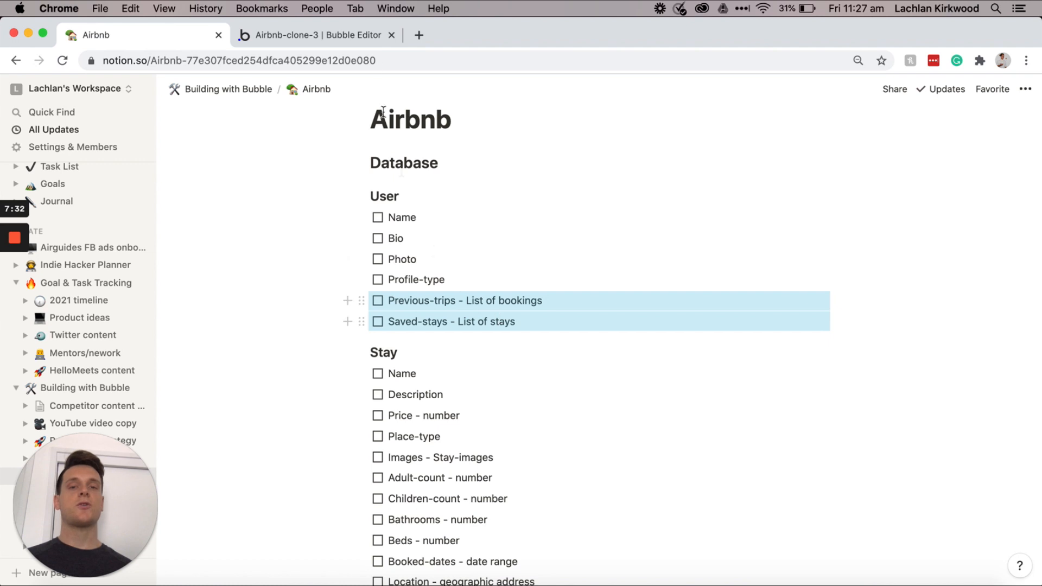
{"action": "left_click", "coordinate": [347, 37]}
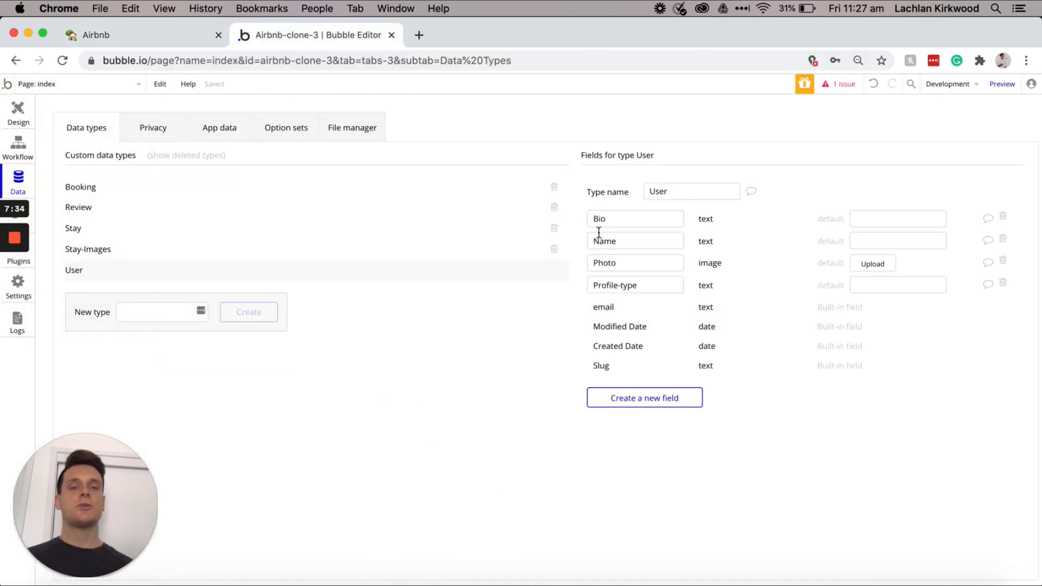
{"action": "left_click", "coordinate": [670, 400]}
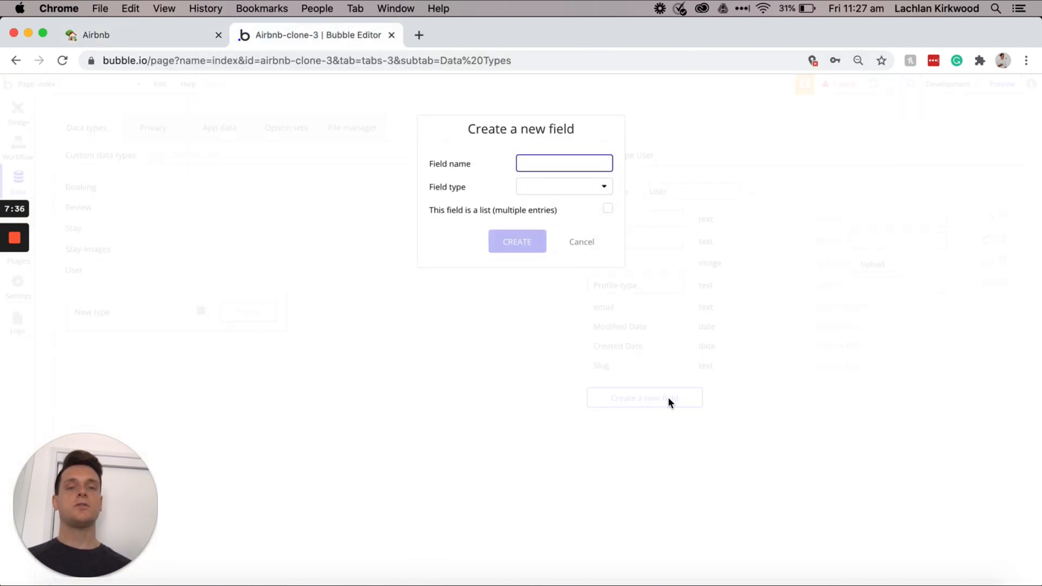
{"action": "type", "text": "Previous"}
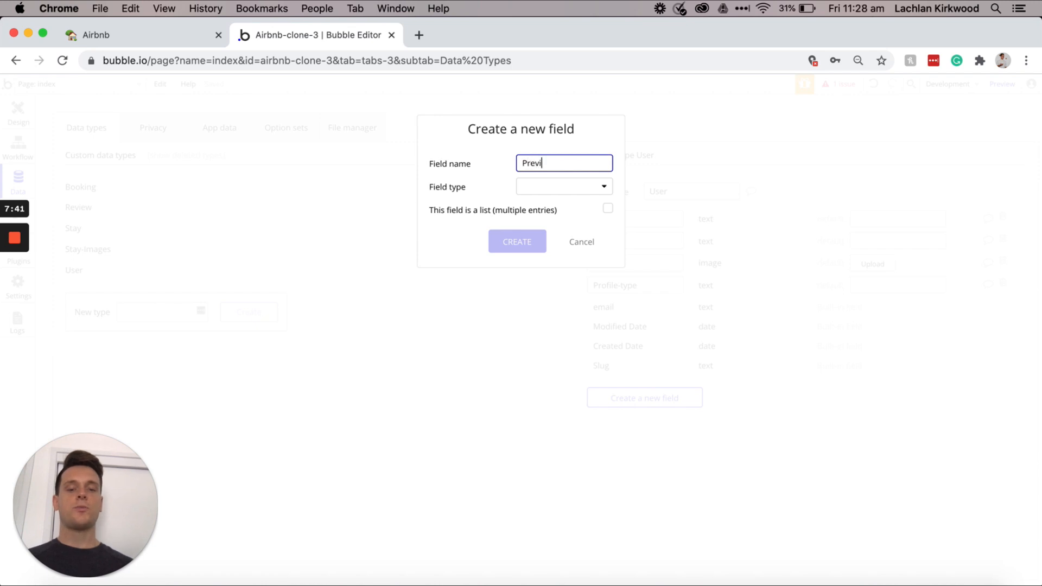
{"action": "type", "text": "-trips"}
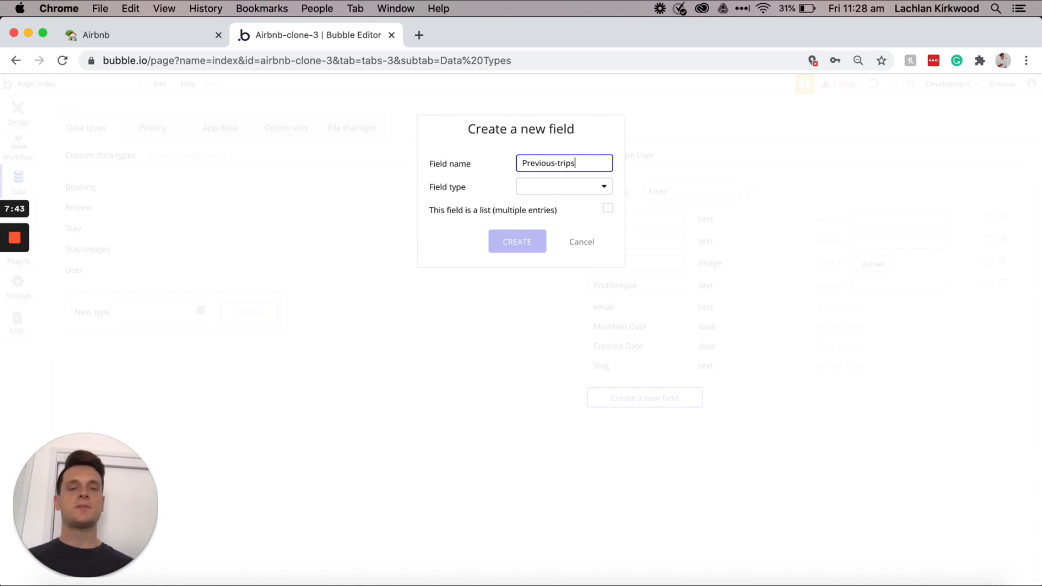
{"action": "left_click", "coordinate": [577, 187]}
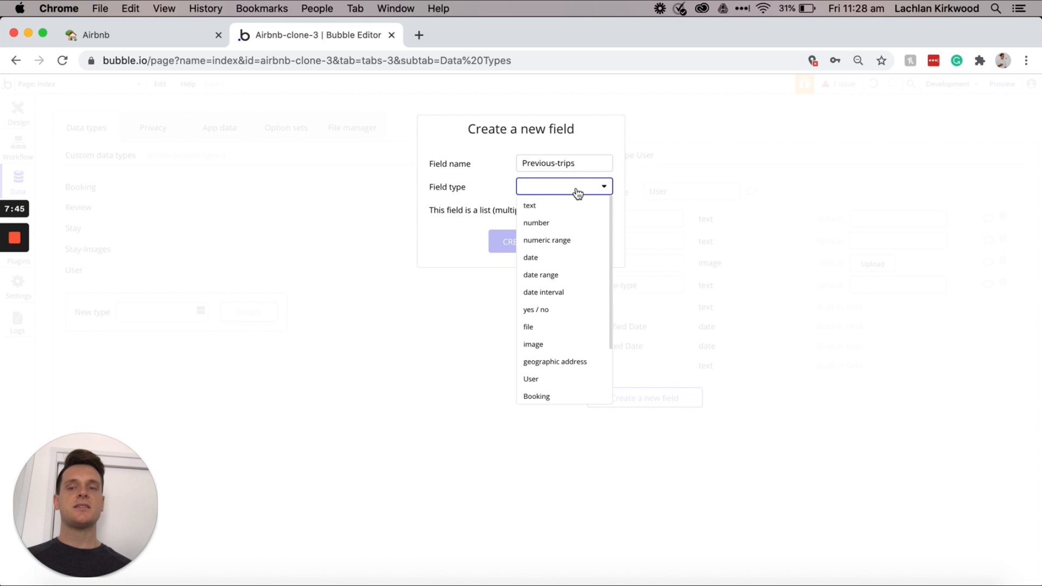
{"action": "scroll", "coordinate": [565, 291], "scroll_direction": "down", "scroll_amount": 2}
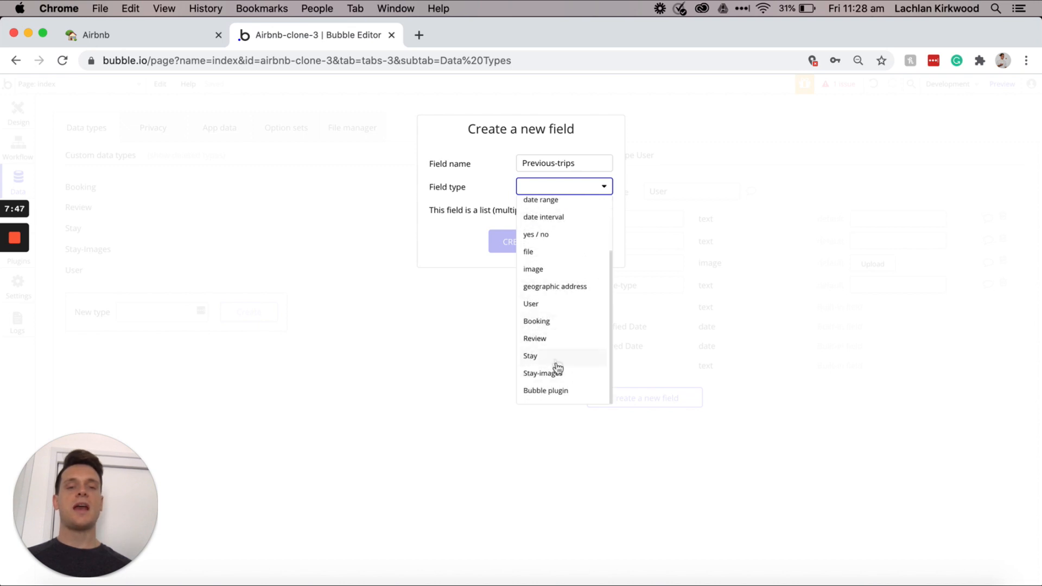
{"action": "left_click", "coordinate": [549, 323]}
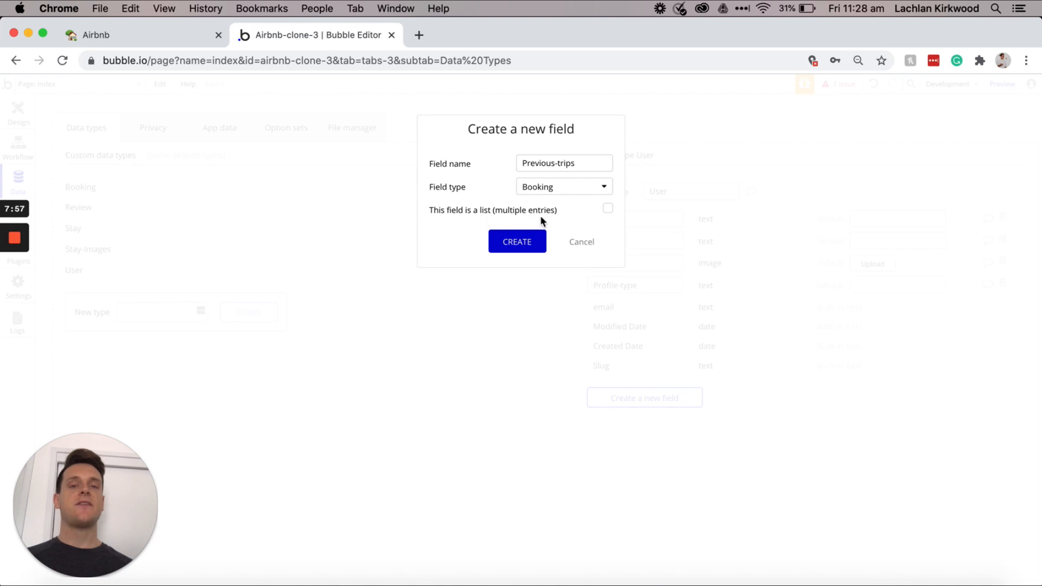
{"action": "left_click", "coordinate": [609, 210]}
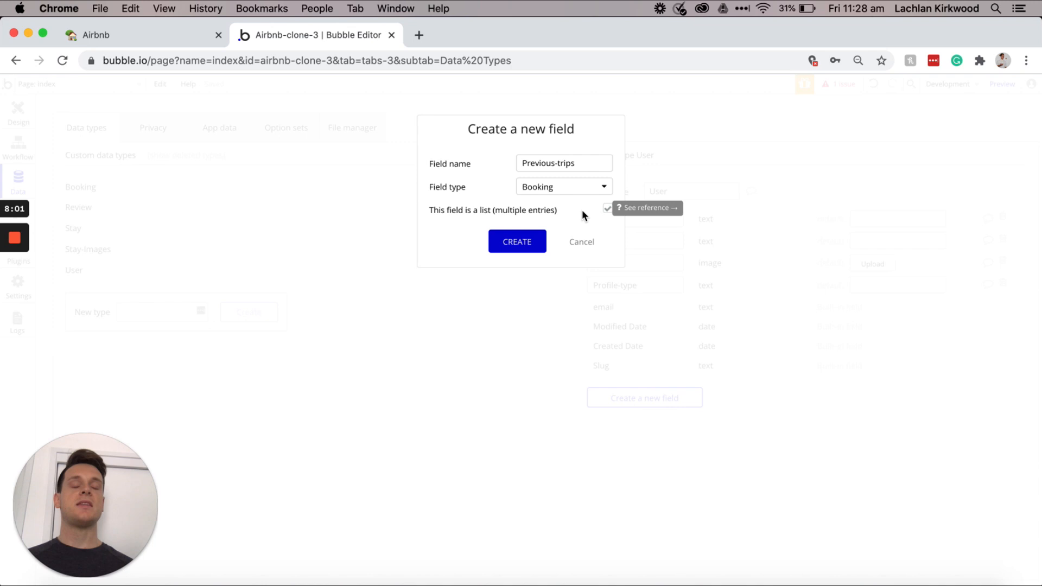
{"action": "left_click", "coordinate": [514, 246]}
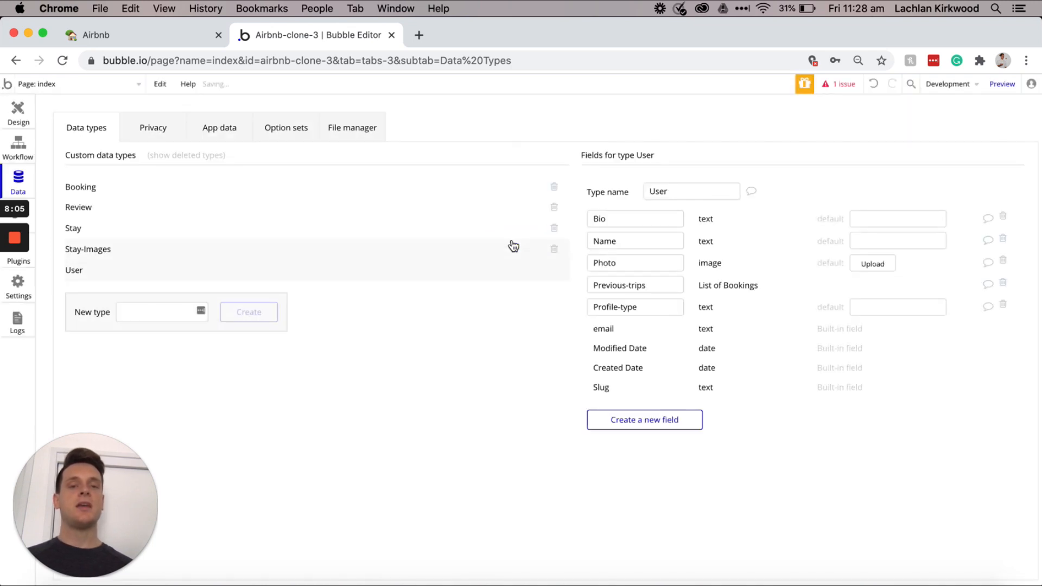
Step: Add a field called Saved-stays to the User data type as a list of Stays
{"action": "left_click", "coordinate": [627, 420]}
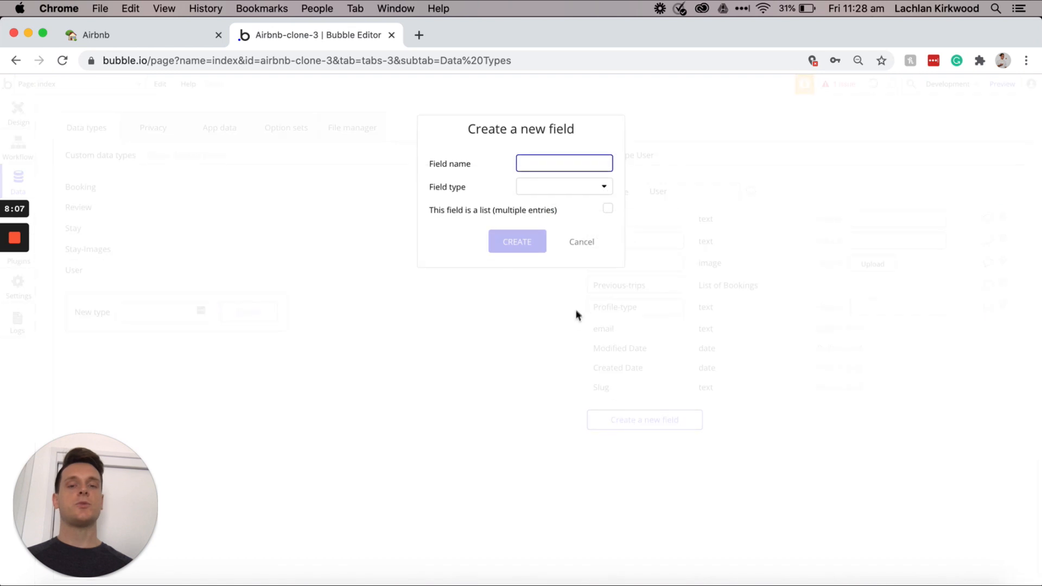
{"action": "type", "text": "Saved-stays"}
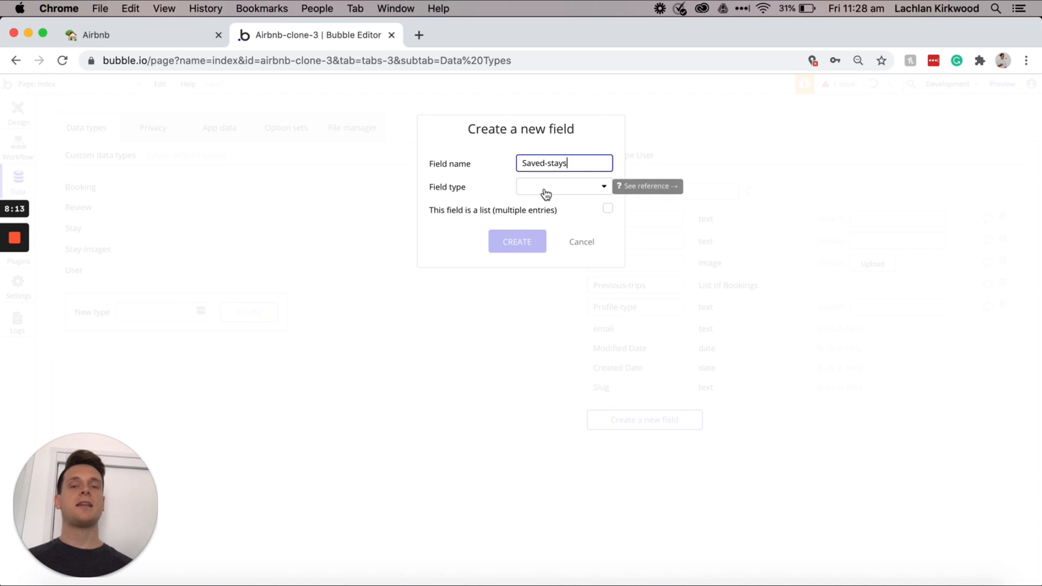
{"action": "left_click", "coordinate": [546, 194]}
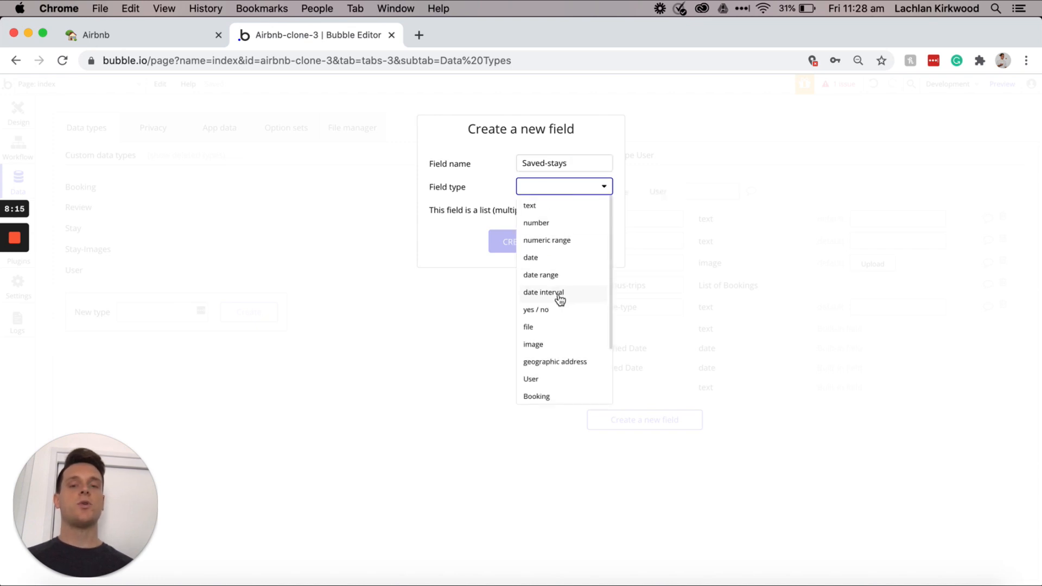
{"action": "scroll", "coordinate": [558, 298], "scroll_direction": "down", "scroll_amount": 3}
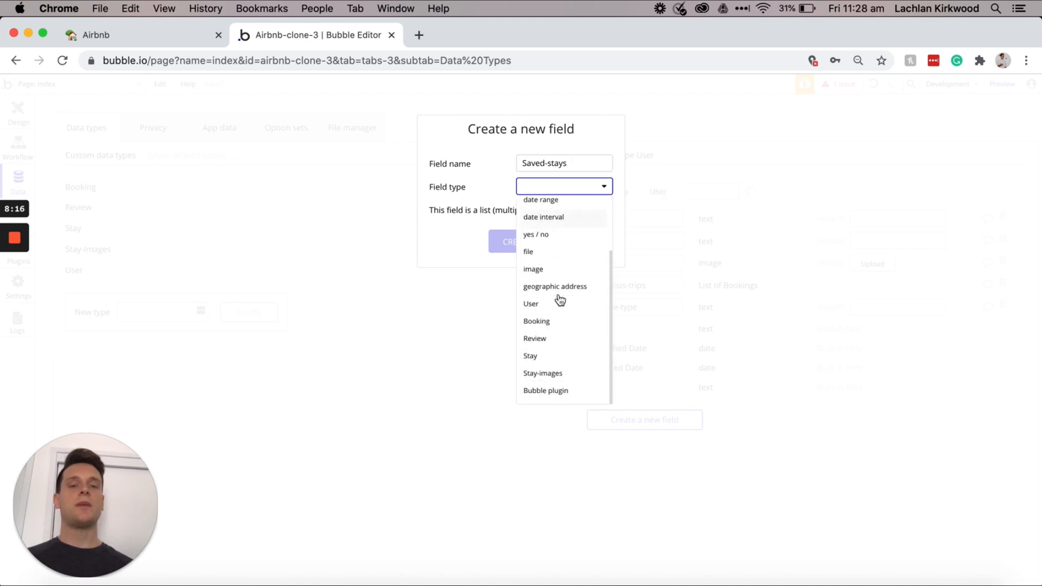
{"action": "left_click", "coordinate": [546, 358]}
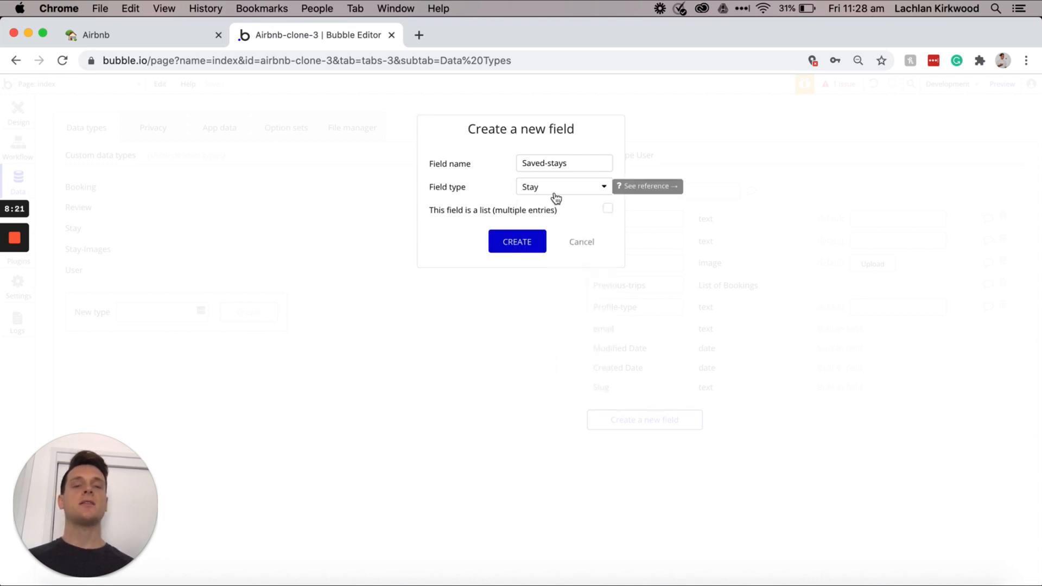
{"action": "left_click", "coordinate": [608, 211]}
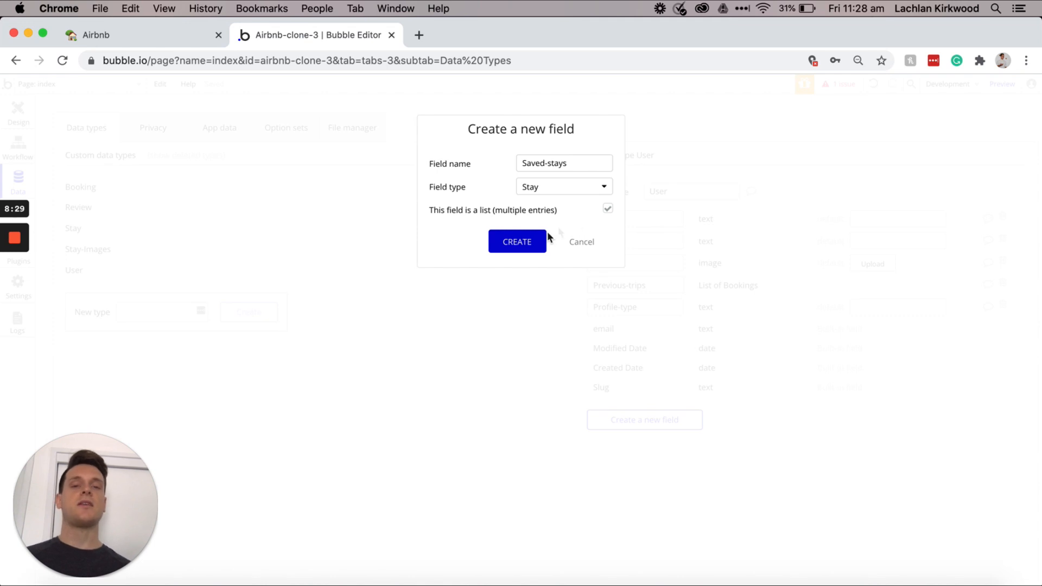
{"action": "left_click", "coordinate": [510, 246]}
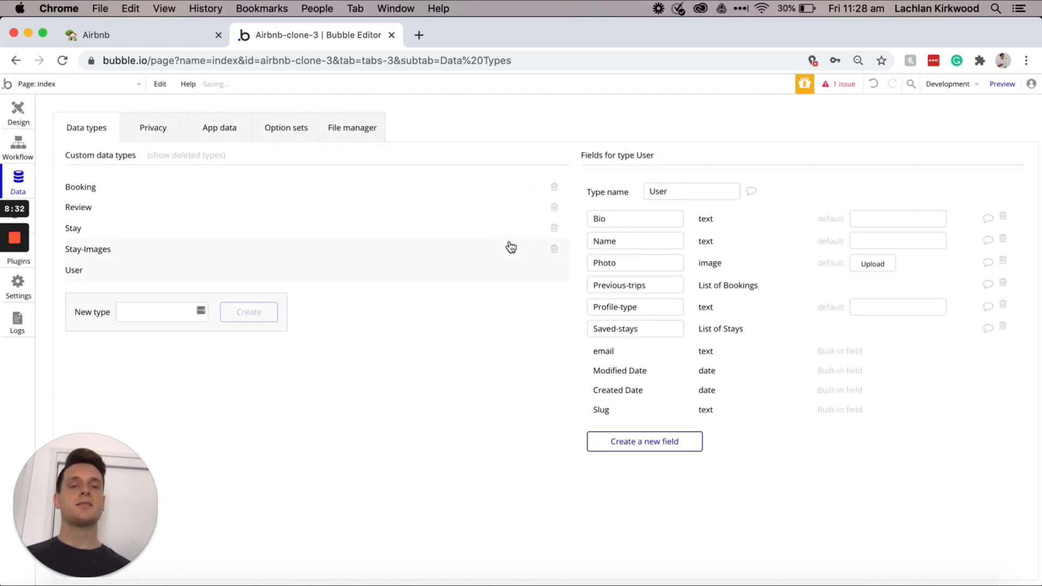
Step: Switch to the Notion plan and mark all six User fields, from Name to Saved-stays, as done
{"action": "left_click", "coordinate": [177, 38]}
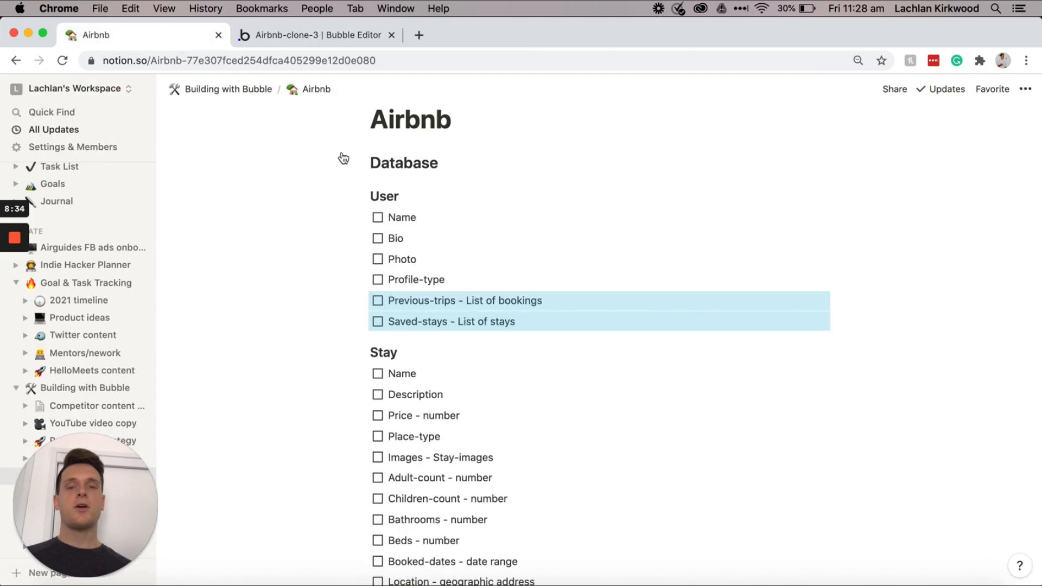
{"action": "left_click", "coordinate": [534, 326]}
{"action": "left_click_drag", "start_coordinate": [534, 325], "coordinate": [354, 214]}
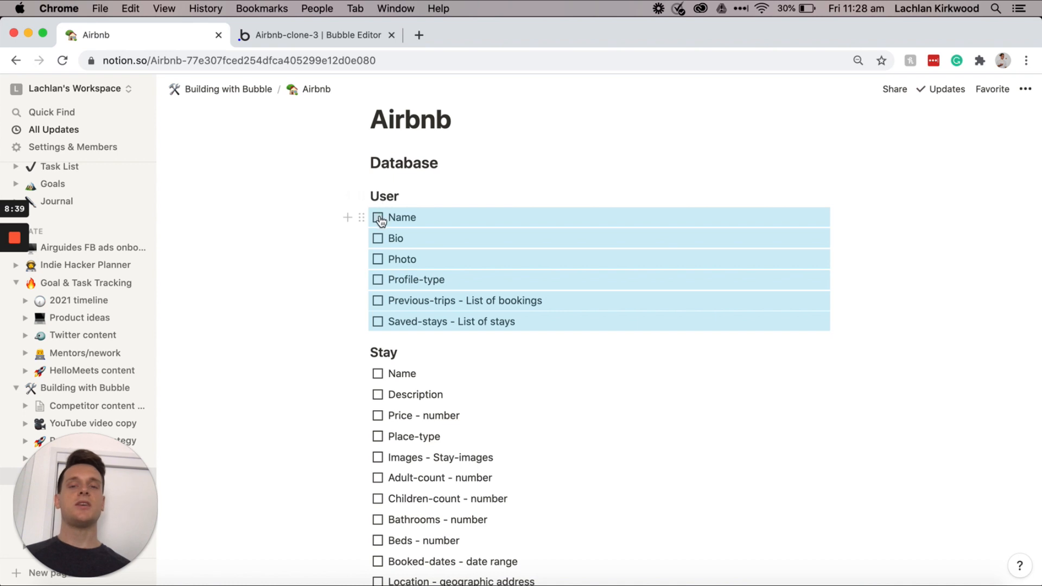
{"action": "left_click", "coordinate": [379, 218]}
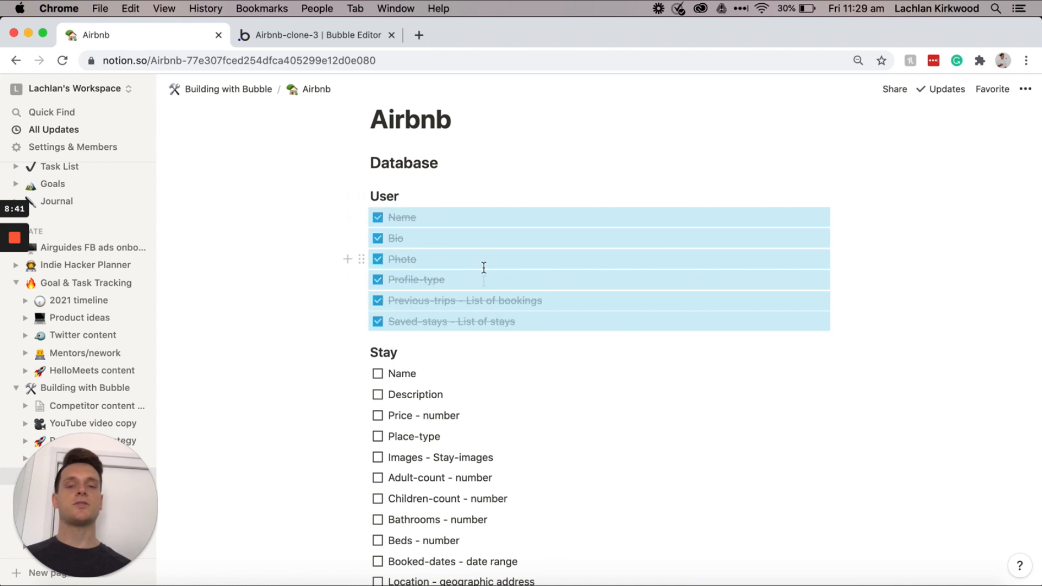
{"action": "left_click", "coordinate": [486, 323]}
Step: Review the planned Stay fields, then switch to the Bubble editor and add a text field called Name to the Stay data type
{"action": "scroll", "coordinate": [488, 323], "scroll_direction": "down", "scroll_amount": 3}
{"action": "scroll", "coordinate": [487, 322], "scroll_direction": "down", "scroll_amount": 1}
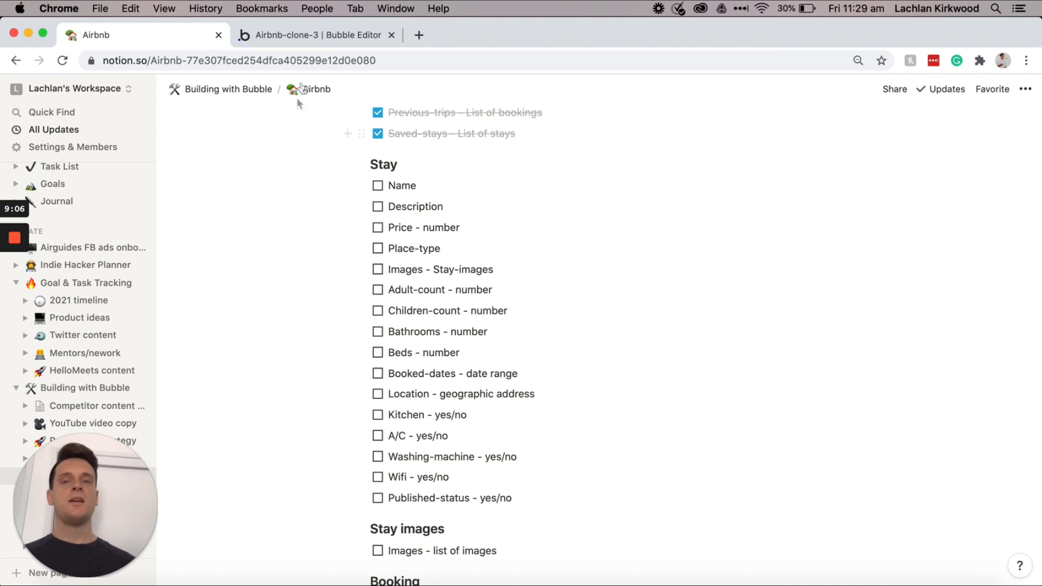
{"action": "left_click", "coordinate": [311, 34]}
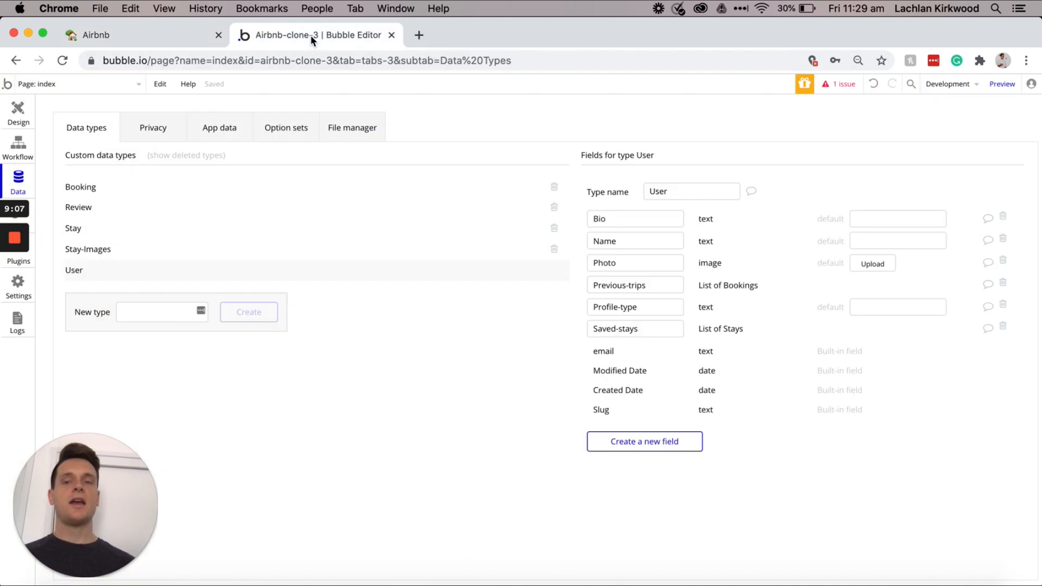
{"action": "left_click", "coordinate": [172, 233]}
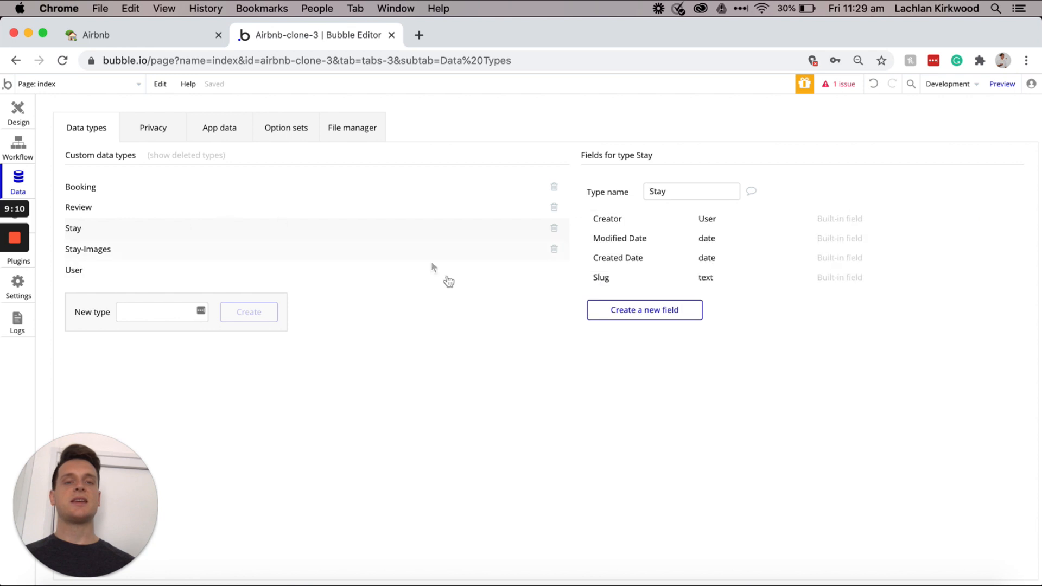
{"action": "left_click", "coordinate": [632, 317]}
{"action": "type", "text": "Name"}
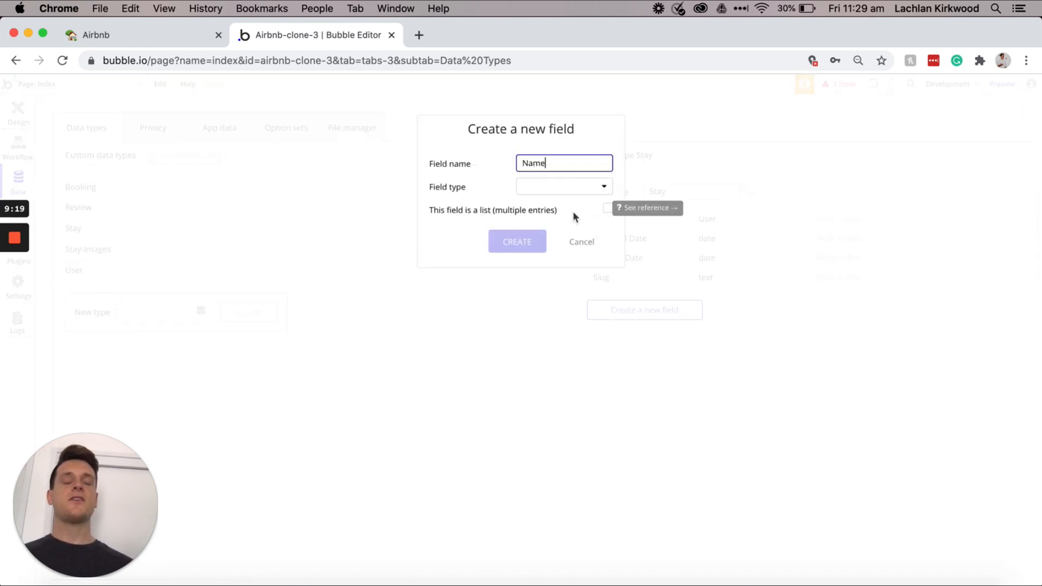
{"action": "left_click", "coordinate": [568, 186]}
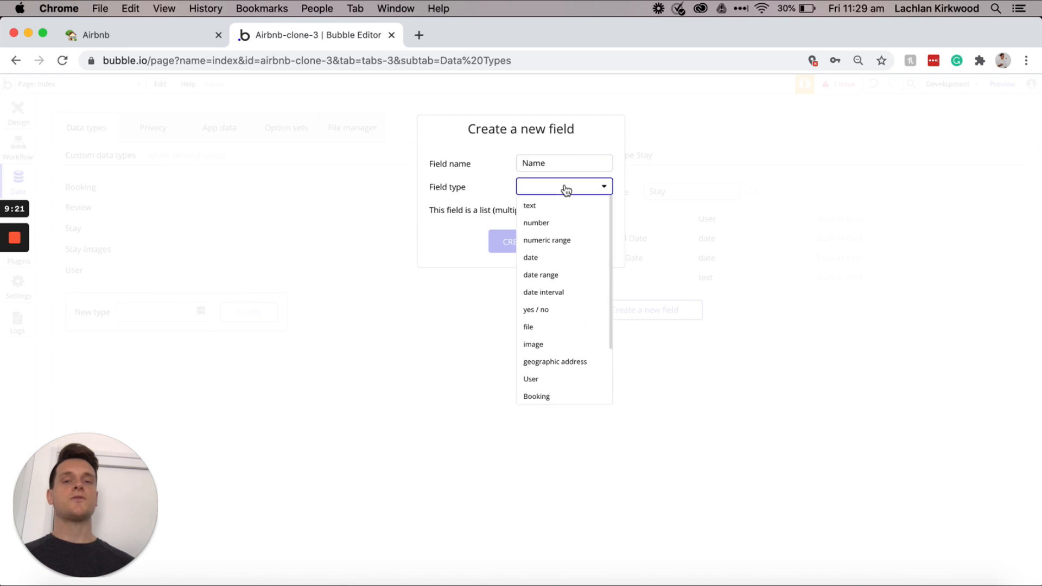
{"action": "left_click", "coordinate": [554, 205]}
{"action": "left_click", "coordinate": [511, 244]}
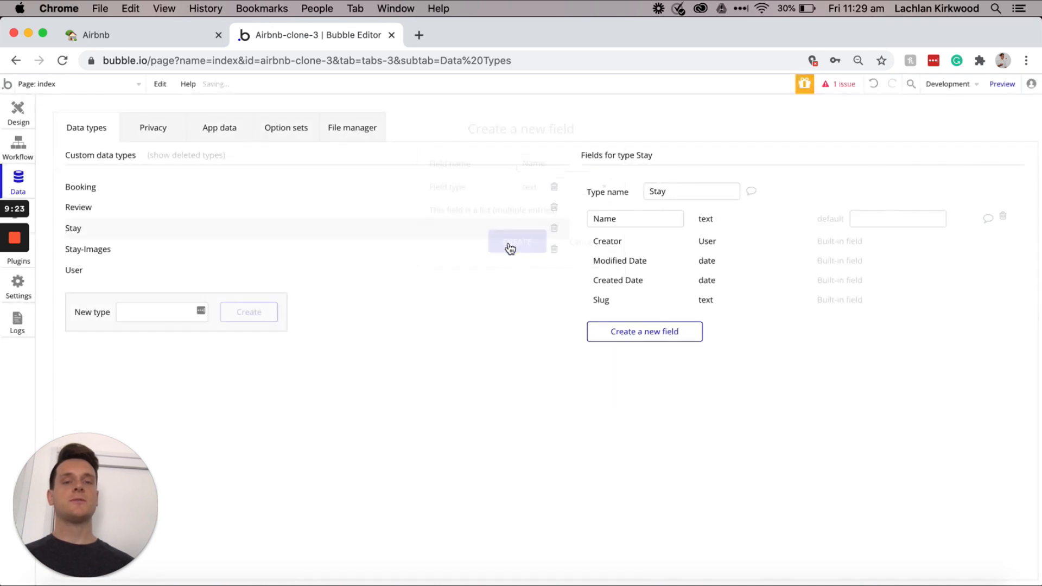
Step: Add a text field called Description to the Stay data type
{"action": "left_click", "coordinate": [662, 336]}
{"action": "type", "text": "Des"}
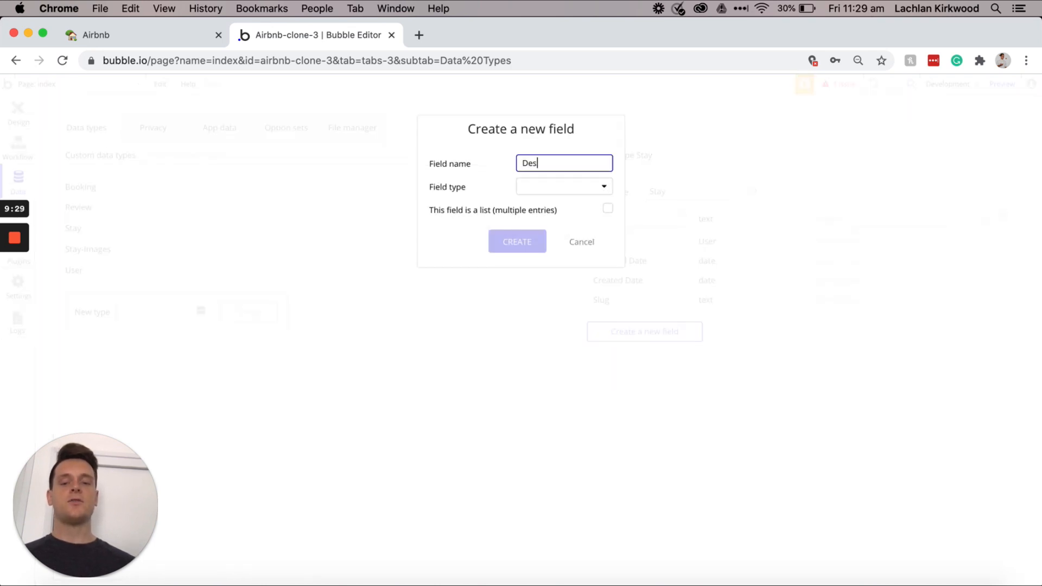
{"action": "type", "text": "cription"}
{"action": "left_click", "coordinate": [552, 194]}
{"action": "left_click", "coordinate": [541, 205]}
{"action": "left_click", "coordinate": [521, 244]}
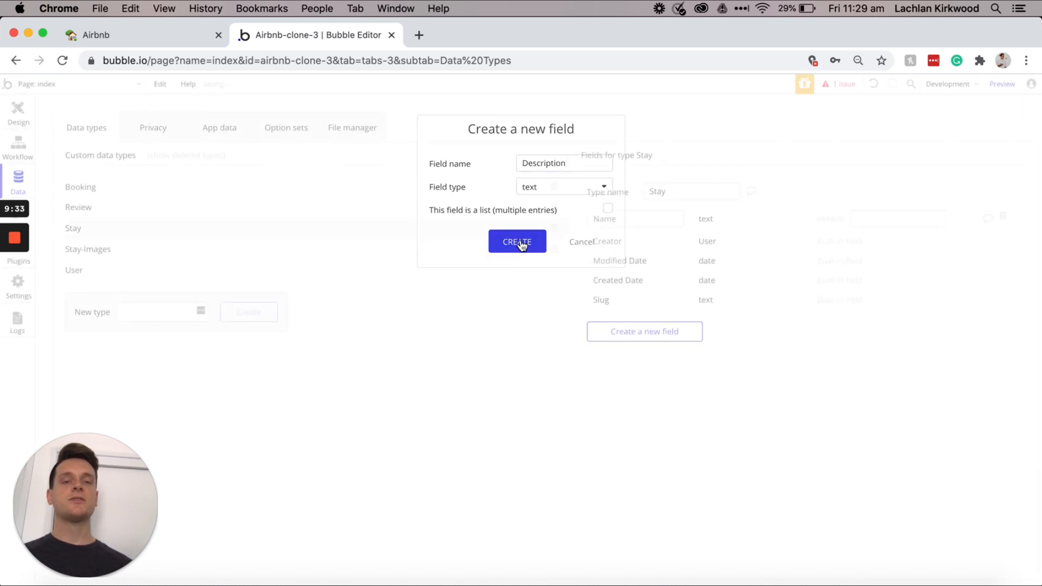
Step: Add a number field called Price to the Stay data type
{"action": "left_click", "coordinate": [616, 354]}
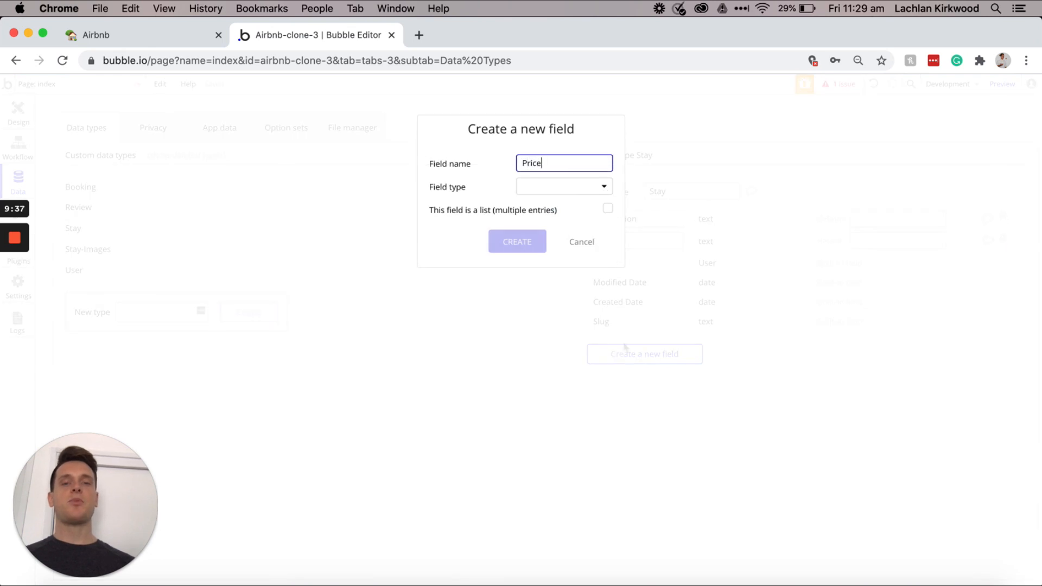
{"action": "left_click", "coordinate": [577, 186]}
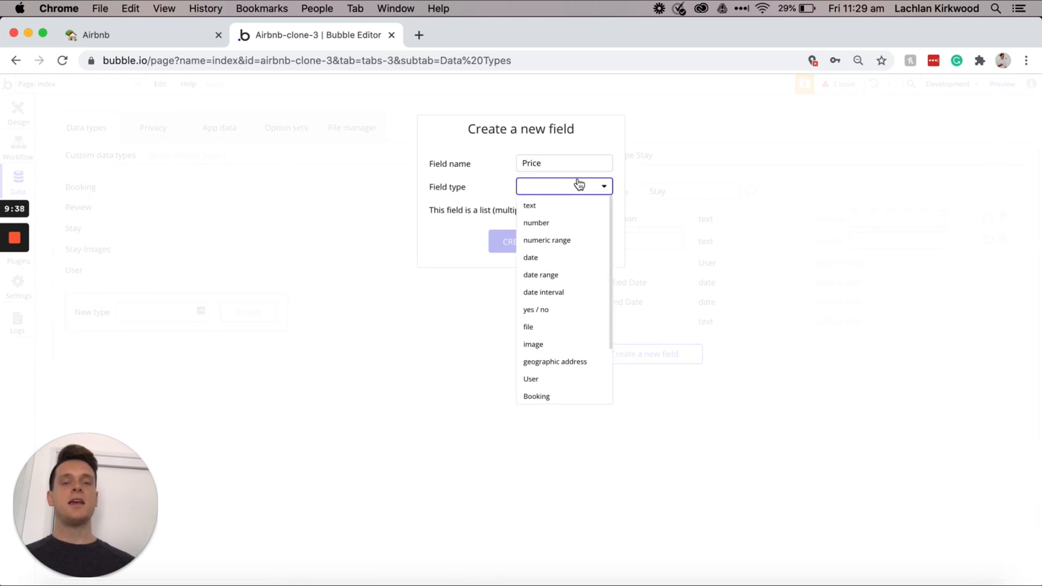
{"action": "left_click", "coordinate": [537, 226]}
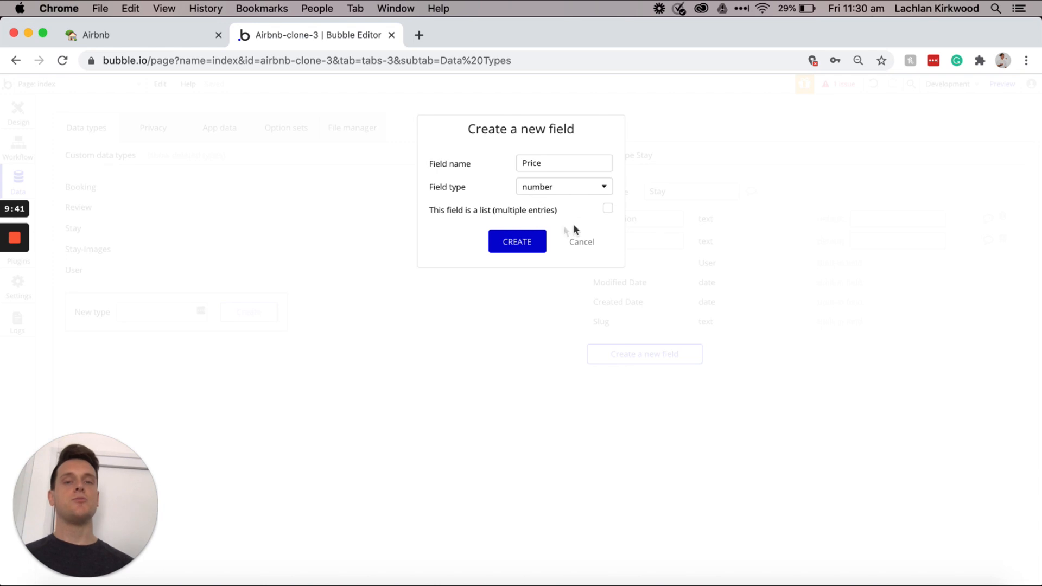
{"action": "left_click", "coordinate": [523, 244]}
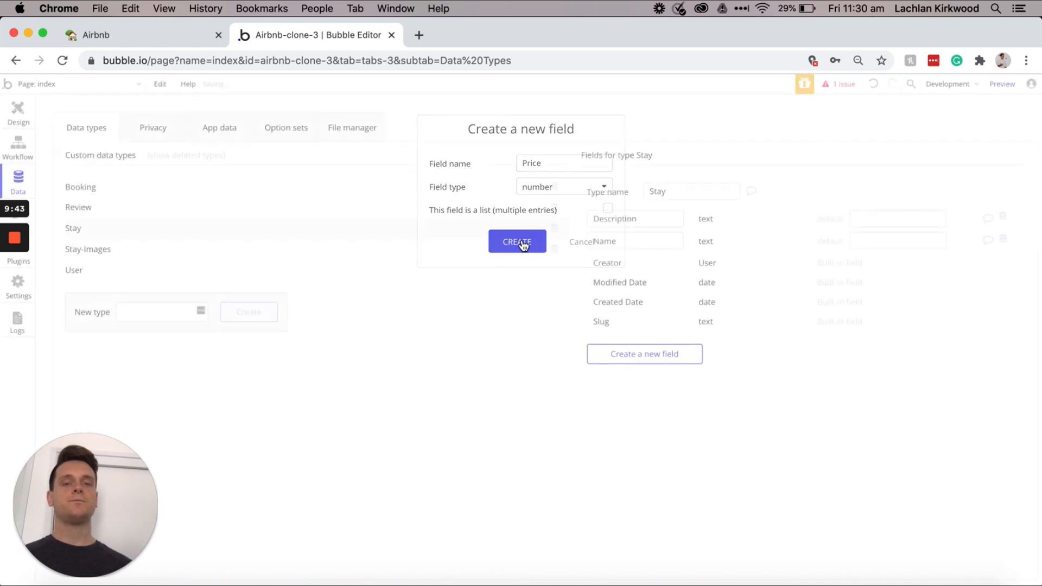
Step: Add a text field called Place-type to the Stay data type
{"action": "left_click", "coordinate": [618, 375]}
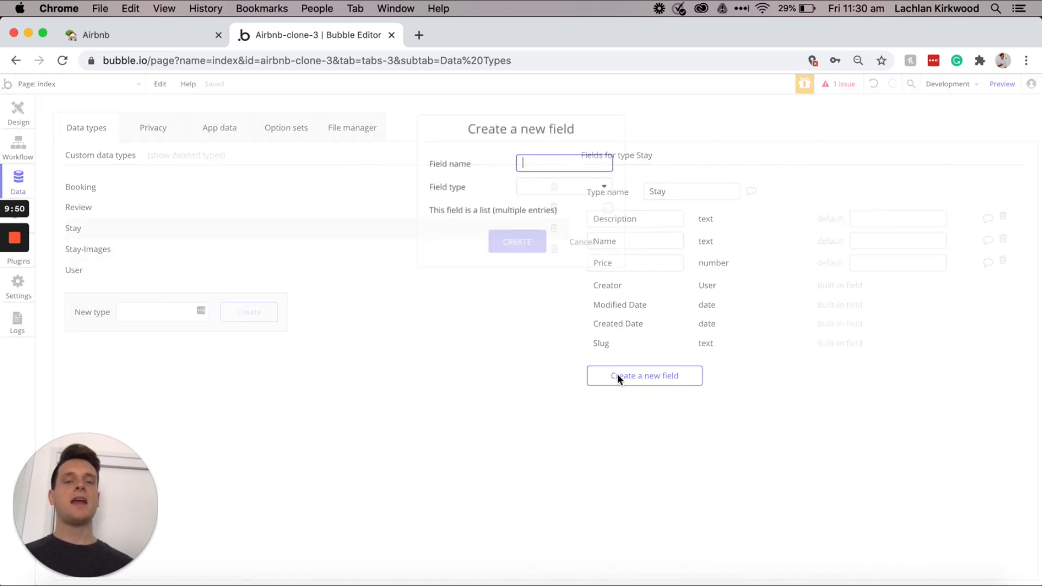
{"action": "type", "text": "Place-type"}
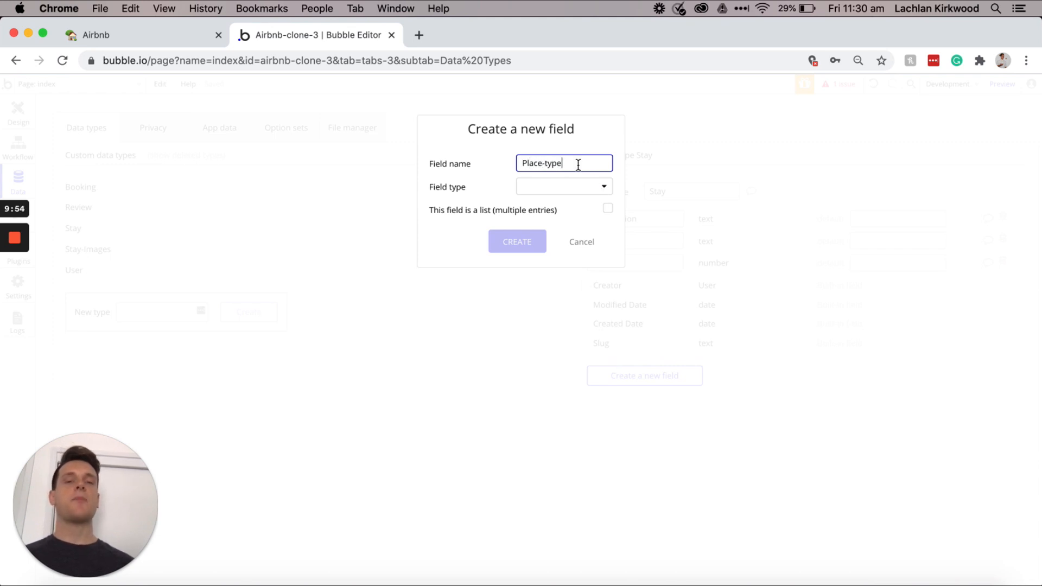
{"action": "left_click", "coordinate": [561, 191]}
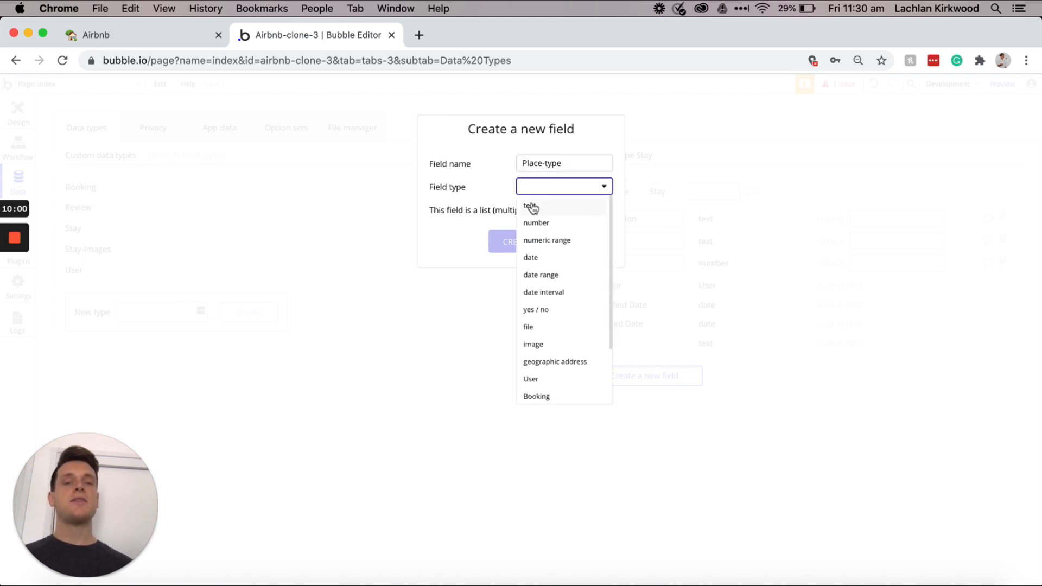
{"action": "left_click", "coordinate": [540, 209]}
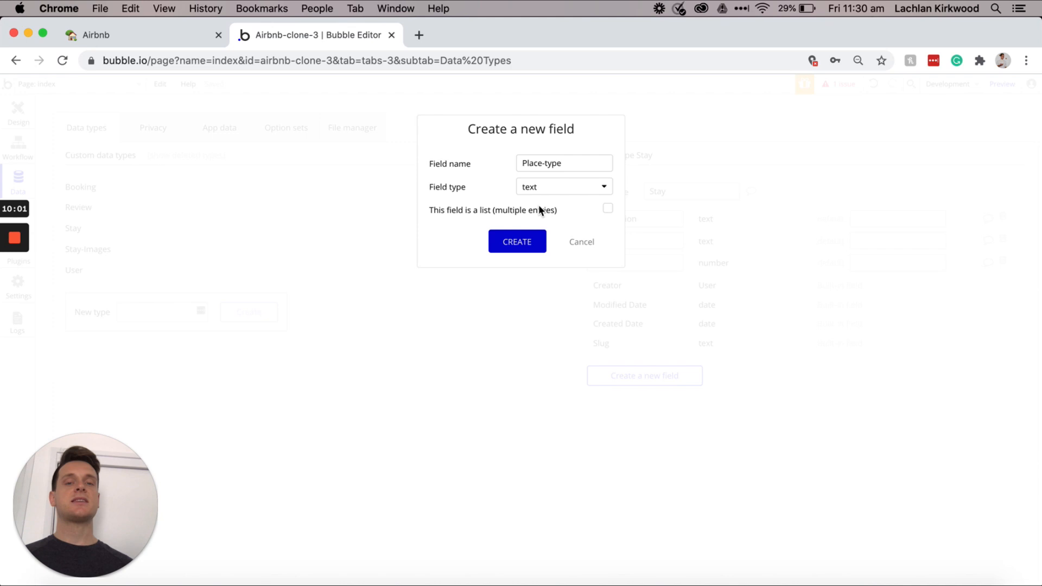
{"action": "left_click", "coordinate": [512, 243]}
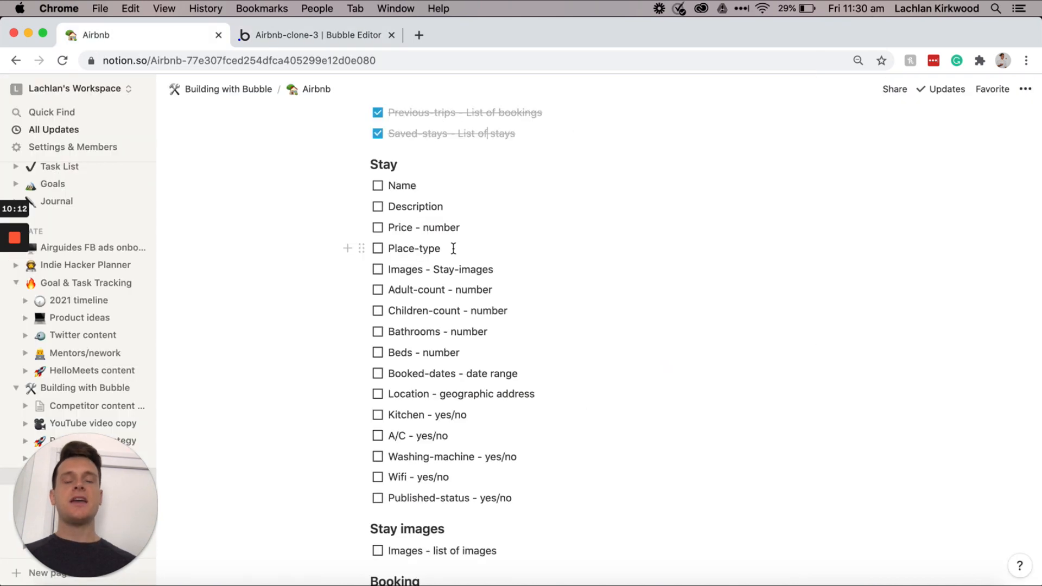
Step: In the Notion plan, mark the Stay fields Name, Description, Price and Place-type as done, and return to the Bubble editor
{"action": "left_click_drag", "start_coordinate": [450, 248], "coordinate": [369, 193]}
{"action": "left_click", "coordinate": [378, 185]}
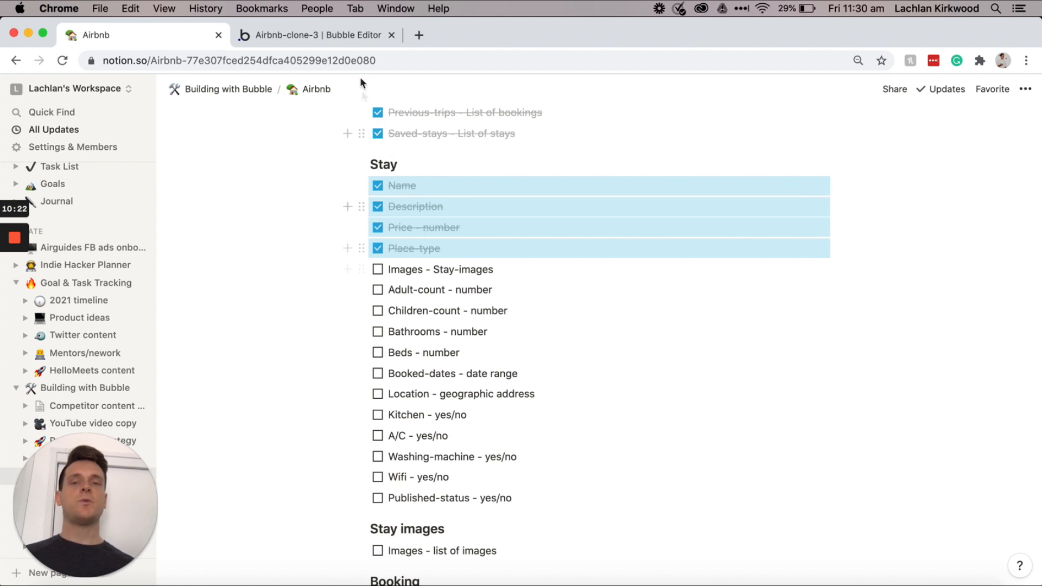
{"action": "left_click", "coordinate": [356, 35]}
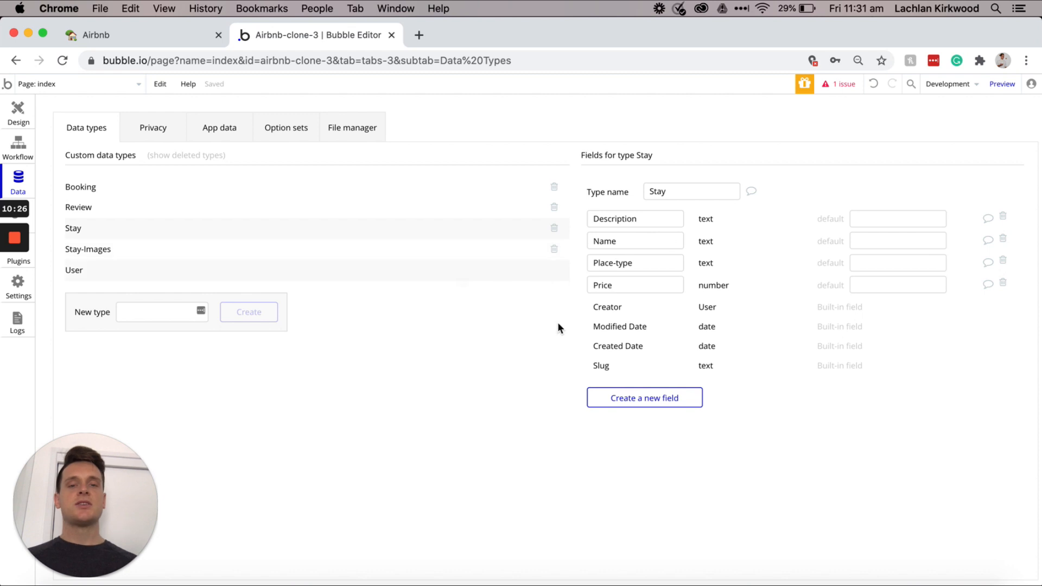
Step: Add a single-entry field called Images, of type Stay-images, to the Stay data type
{"action": "left_click", "coordinate": [636, 401]}
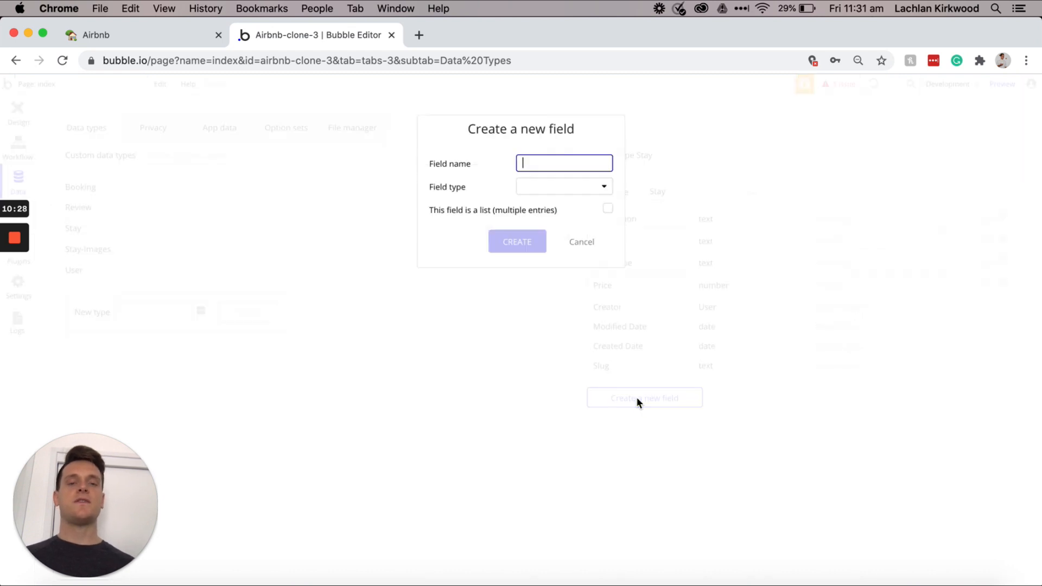
{"action": "type", "text": "Image"}
{"action": "left_click", "coordinate": [532, 188]}
{"action": "scroll", "coordinate": [540, 288], "scroll_direction": "down", "scroll_amount": 3}
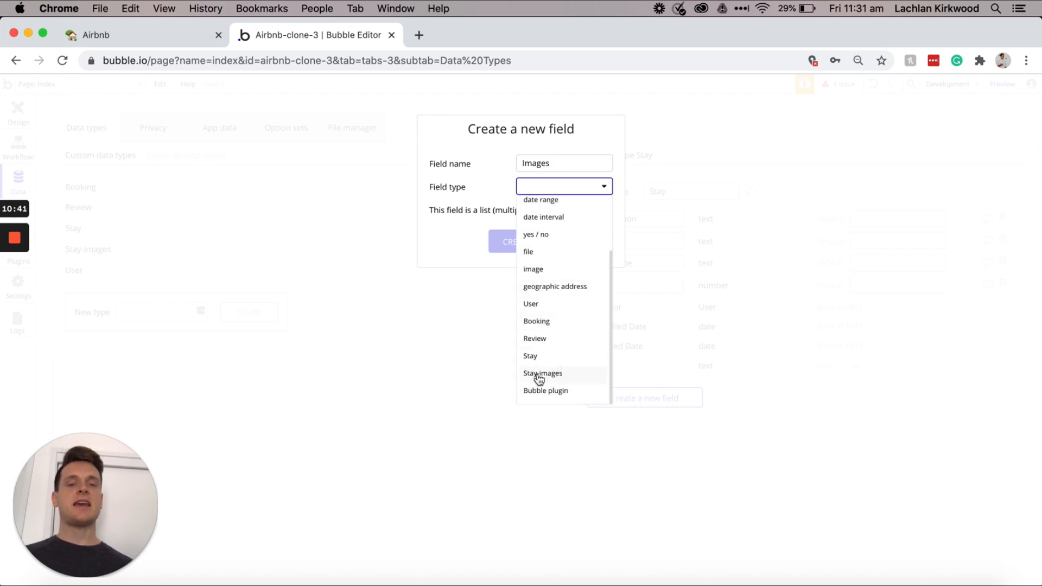
{"action": "left_click", "coordinate": [555, 374]}
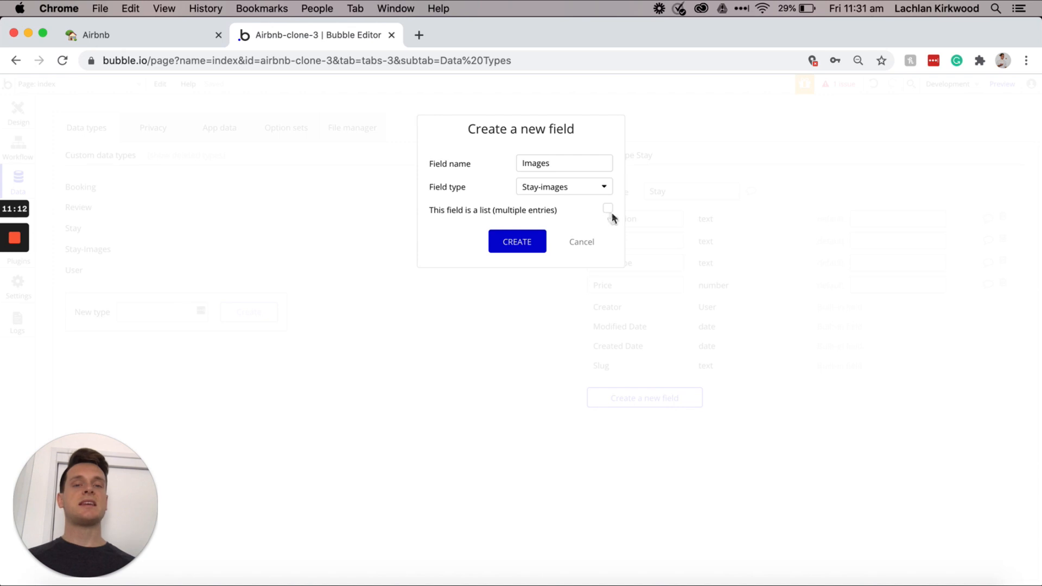
{"action": "left_click", "coordinate": [520, 242]}
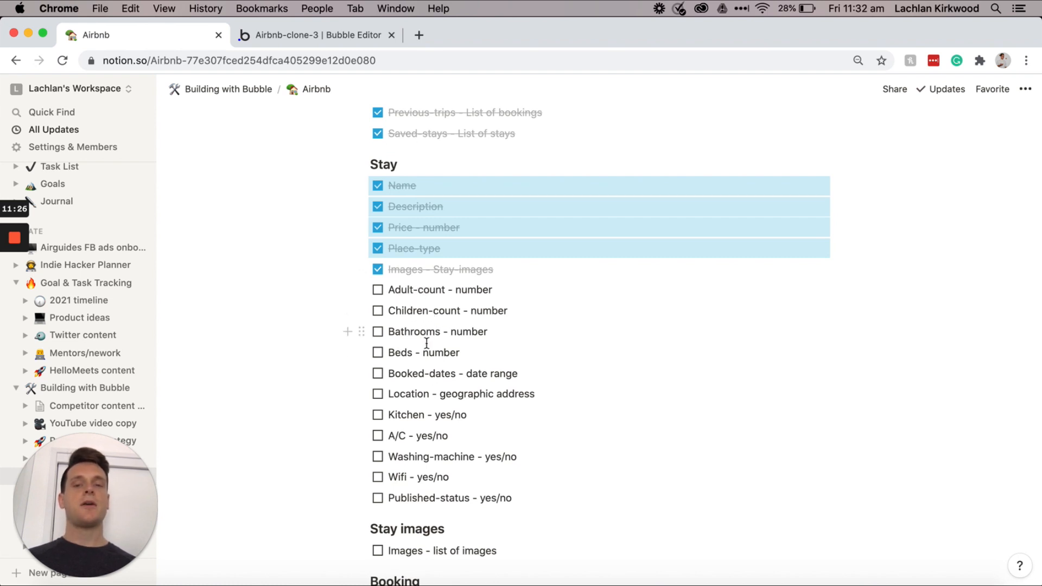
Step: Switch to the Bubble editor and add a number field called Adult-count to the Stay data type
{"action": "left_click", "coordinate": [350, 36]}
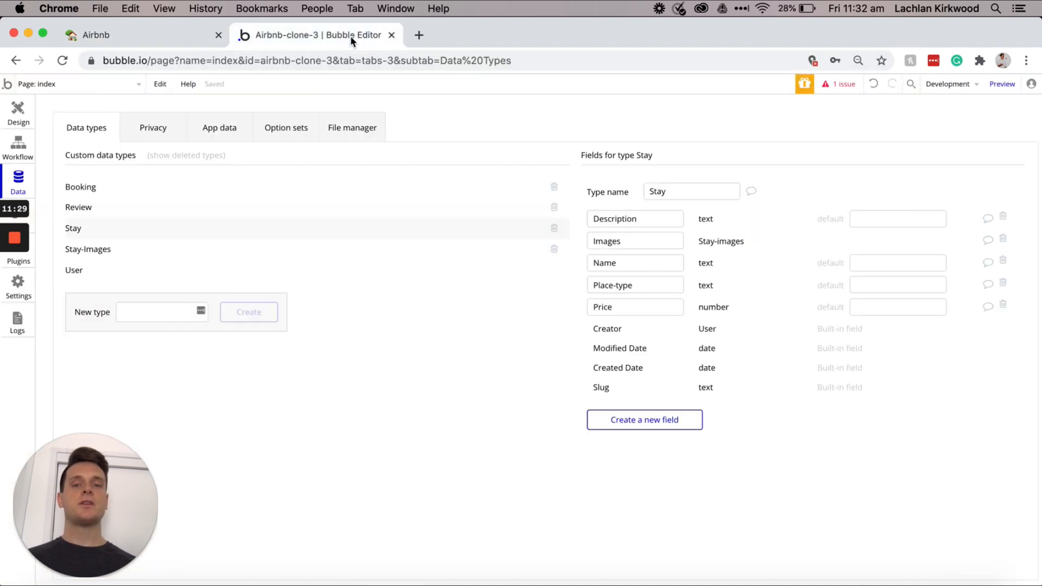
{"action": "left_click", "coordinate": [675, 420]}
{"action": "type", "text": "Adult-count"}
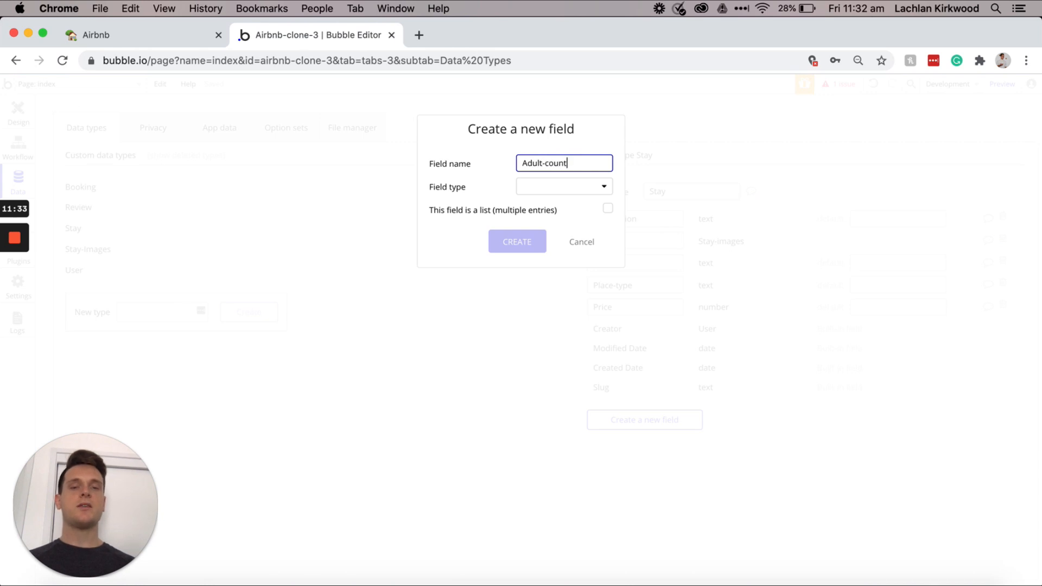
{"action": "left_click", "coordinate": [581, 186]}
{"action": "left_click", "coordinate": [545, 223]}
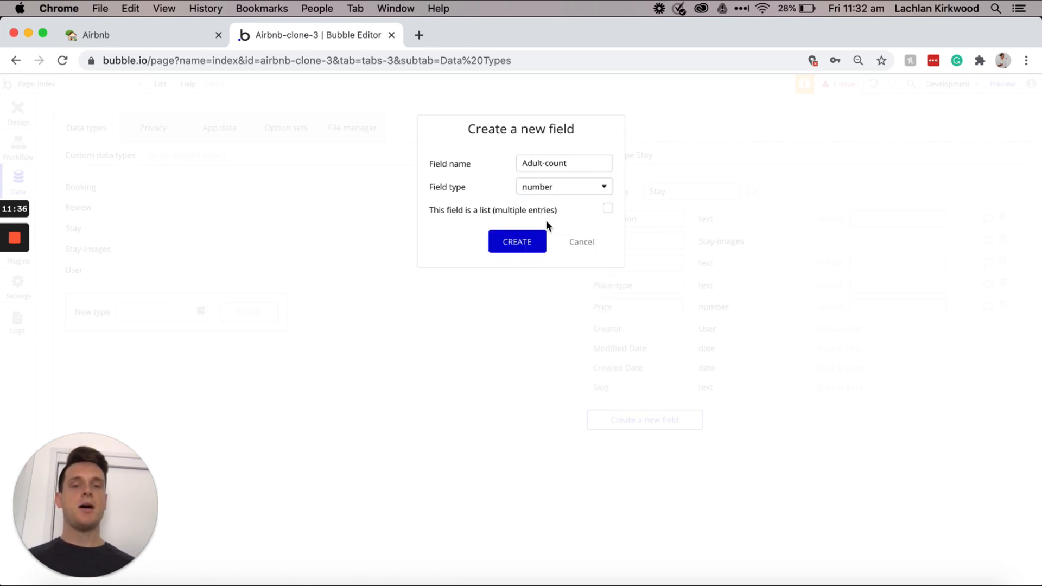
{"action": "left_click", "coordinate": [525, 246]}
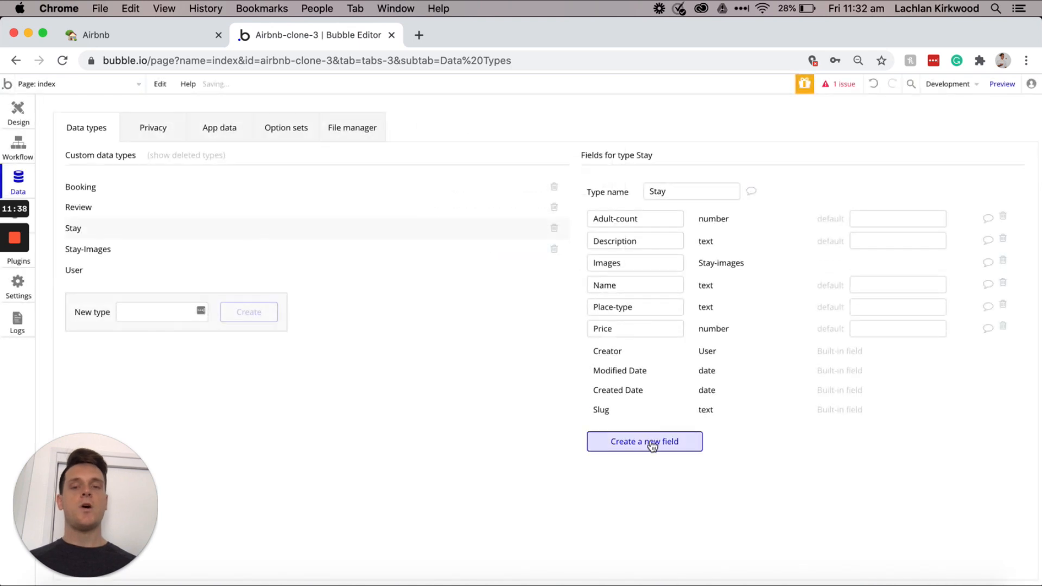
Step: Add a number field called Children-count to the Stay data type
{"action": "left_click", "coordinate": [651, 441]}
{"action": "type", "text": "Chrildren"}
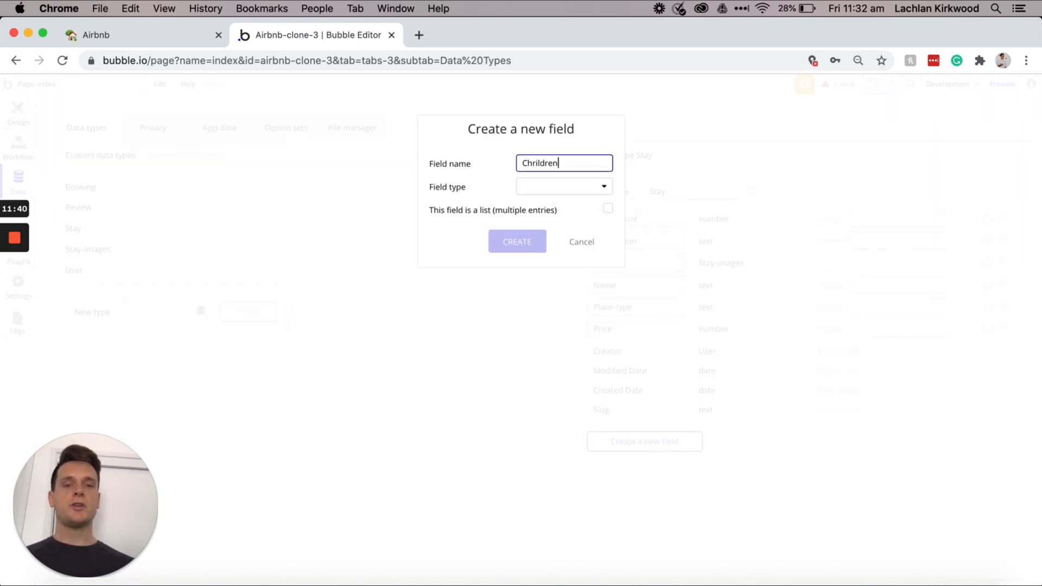
{"action": "type", "text": "-count"}
{"action": "left_click", "coordinate": [599, 191]}
{"action": "left_click", "coordinate": [562, 222]}
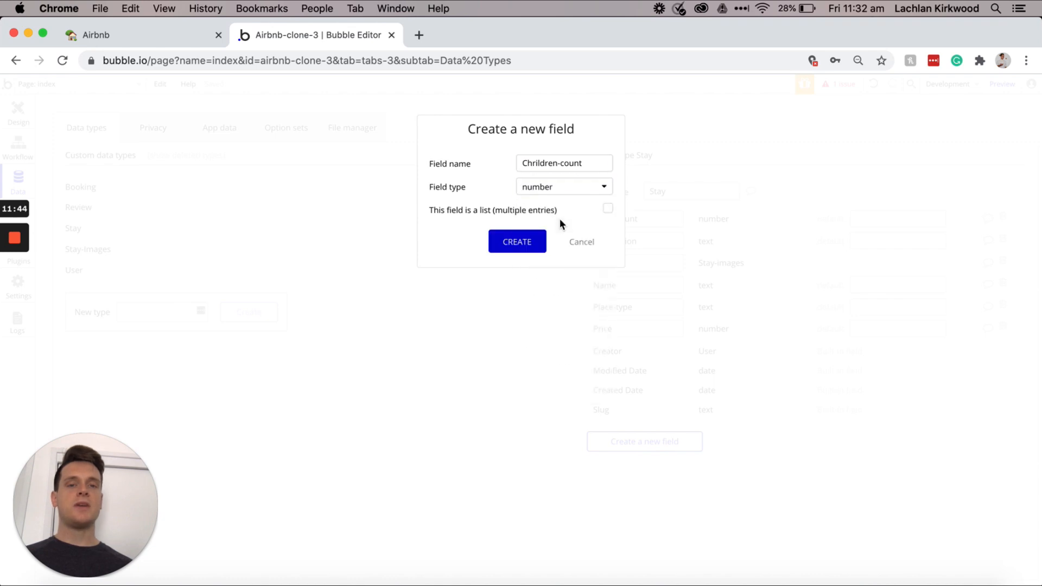
{"action": "left_click", "coordinate": [535, 164]}
{"action": "key", "text": "BackSpace"}
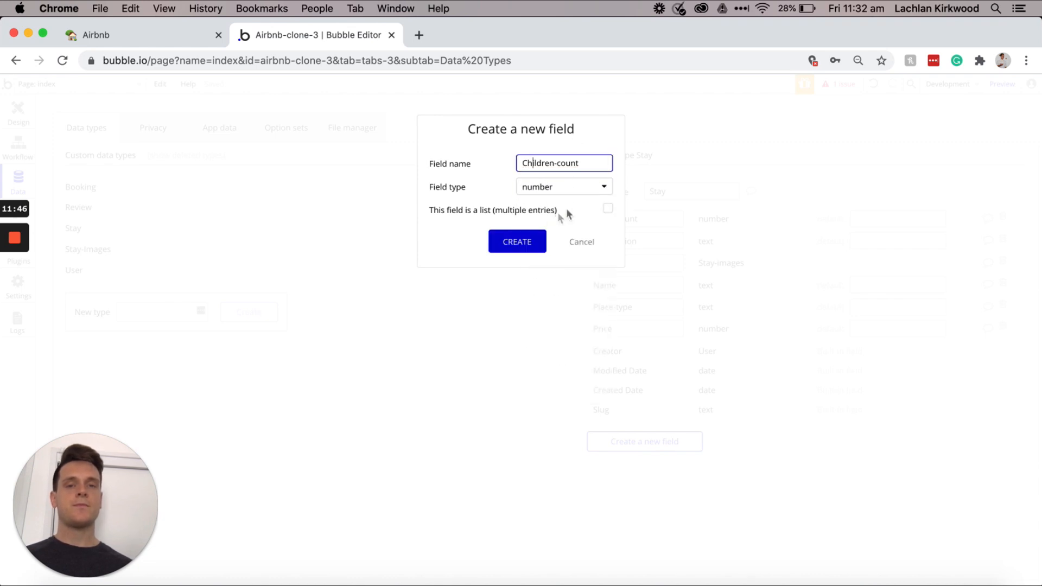
{"action": "left_click", "coordinate": [532, 241]}
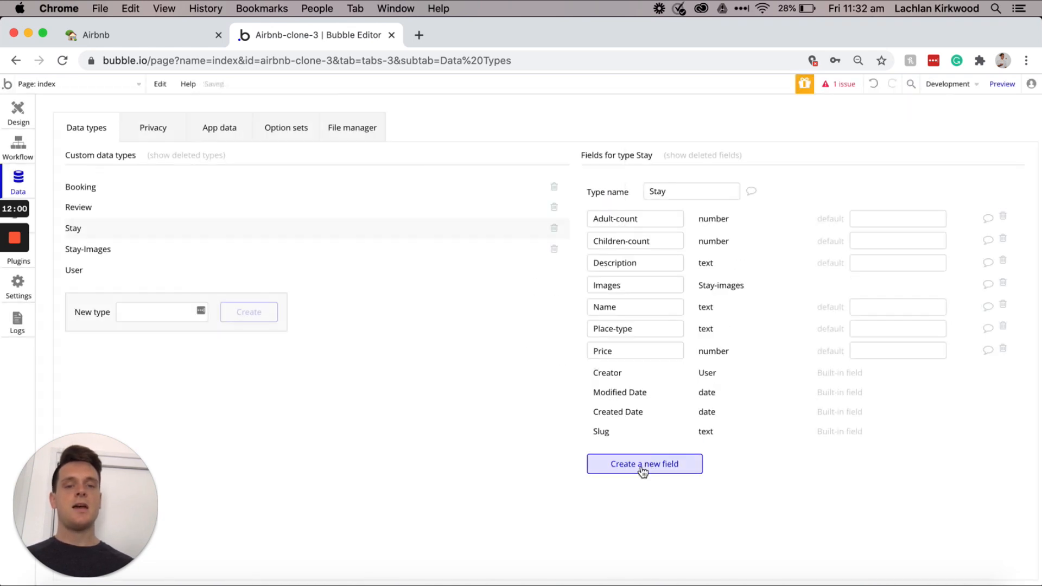
Step: Add a number field called Bathrooms to the Stay data type
{"action": "left_click", "coordinate": [643, 463]}
{"action": "type", "text": "Bathrooms"}
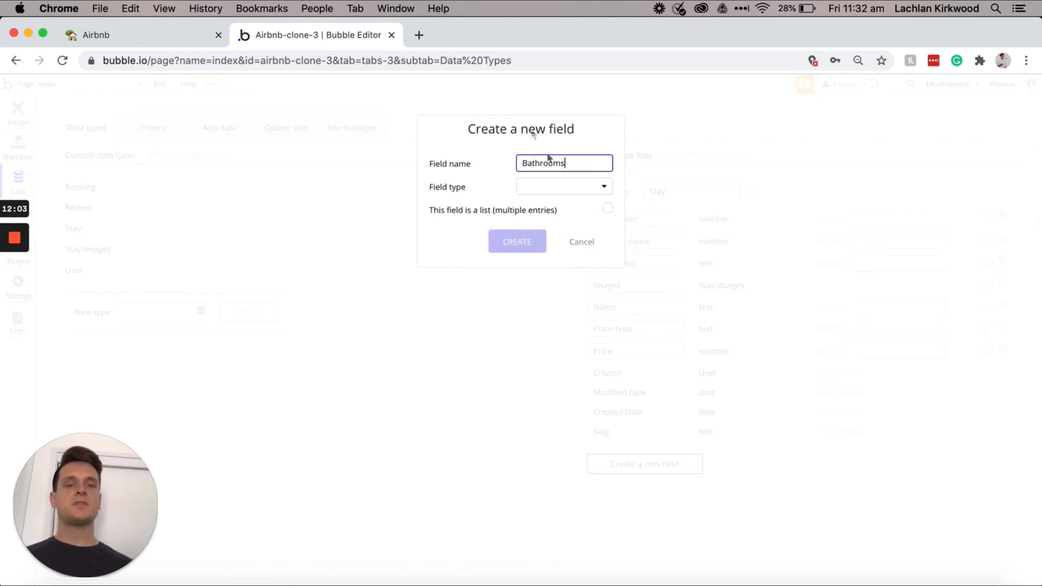
{"action": "left_click", "coordinate": [567, 192]}
{"action": "left_click", "coordinate": [552, 225]}
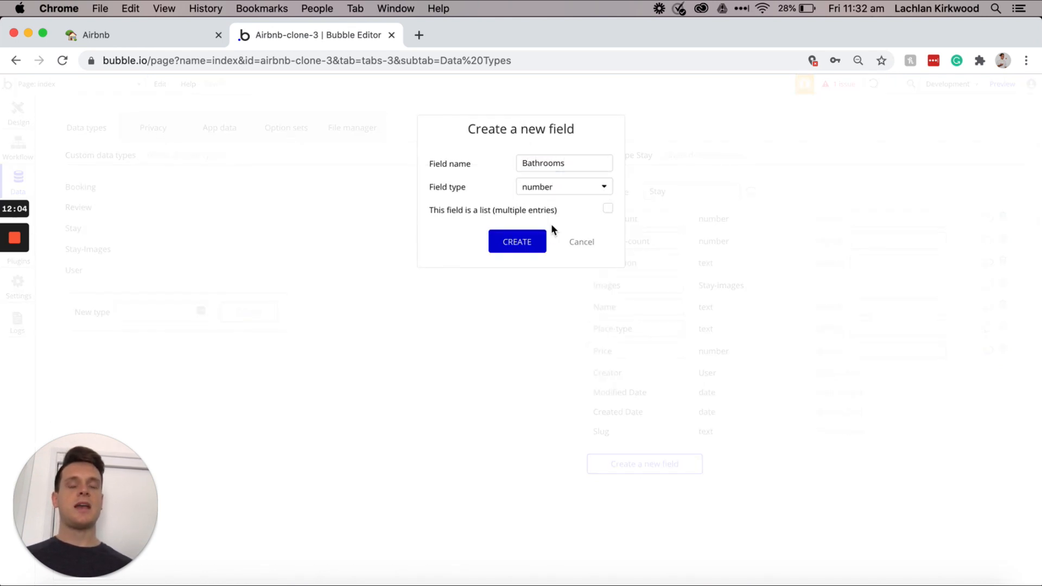
{"action": "left_click", "coordinate": [518, 242]}
Step: Add a number field called Beds to the Stay data type
{"action": "left_click", "coordinate": [643, 485]}
{"action": "type", "text": "Beds"}
{"action": "left_click", "coordinate": [577, 189]}
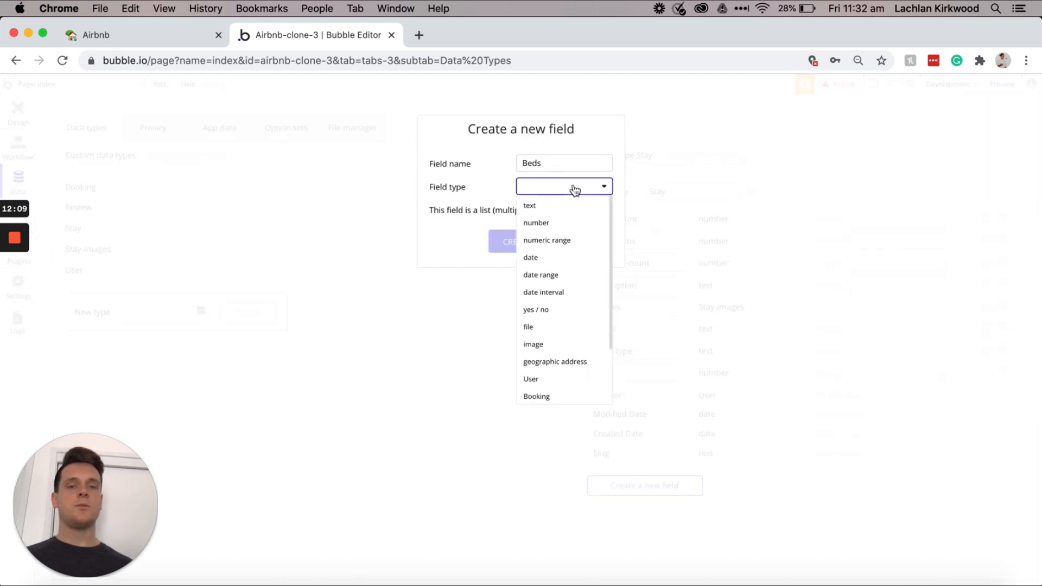
{"action": "left_click", "coordinate": [556, 227]}
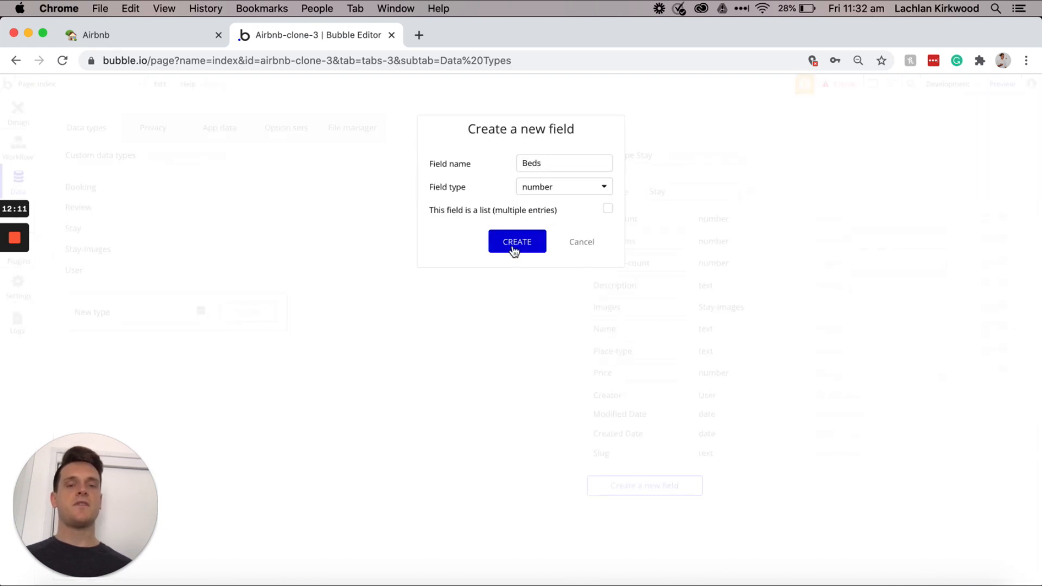
{"action": "left_click", "coordinate": [512, 247]}
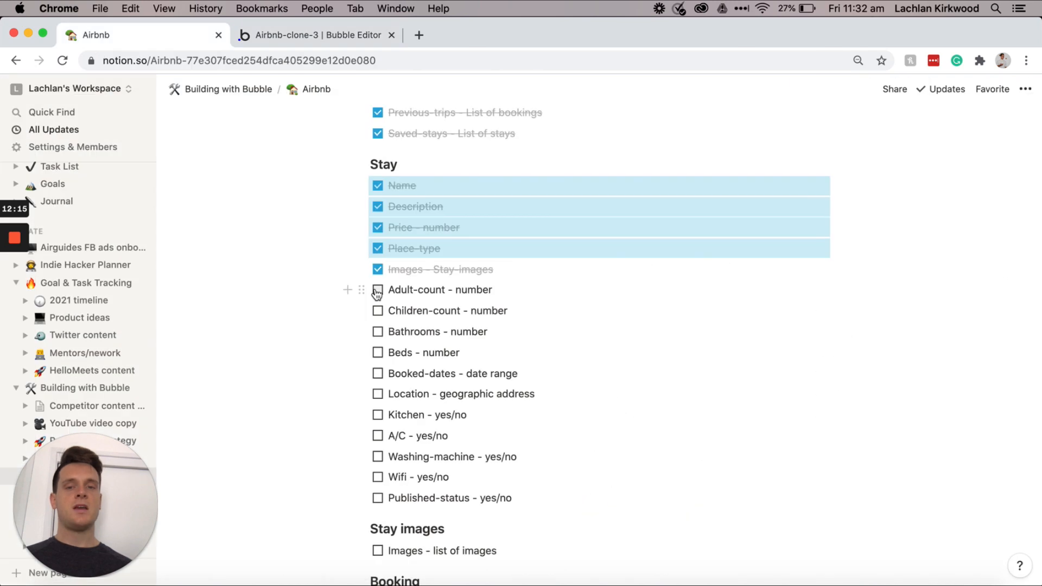
Step: In the Notion plan, mark the Stay fields Adult-count, Children-count, Bathrooms and Beds as done, and review the remaining ones
{"action": "left_click", "coordinate": [378, 291]}
{"action": "left_click", "coordinate": [378, 311]}
{"action": "left_click", "coordinate": [378, 332]}
{"action": "left_click", "coordinate": [380, 355]}
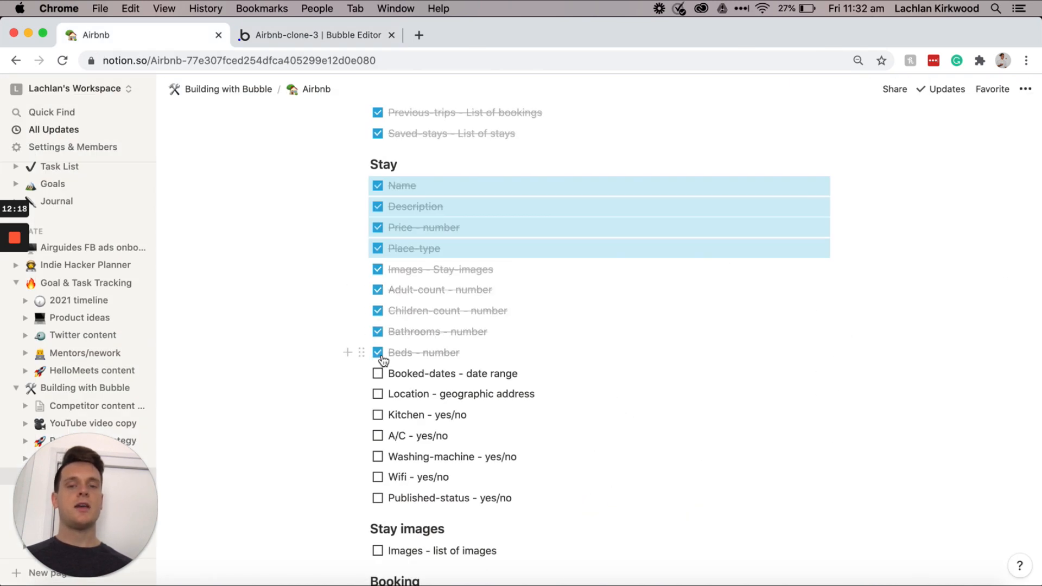
{"action": "left_click", "coordinate": [496, 371]}
{"action": "scroll", "coordinate": [496, 372], "scroll_direction": "down", "scroll_amount": 2}
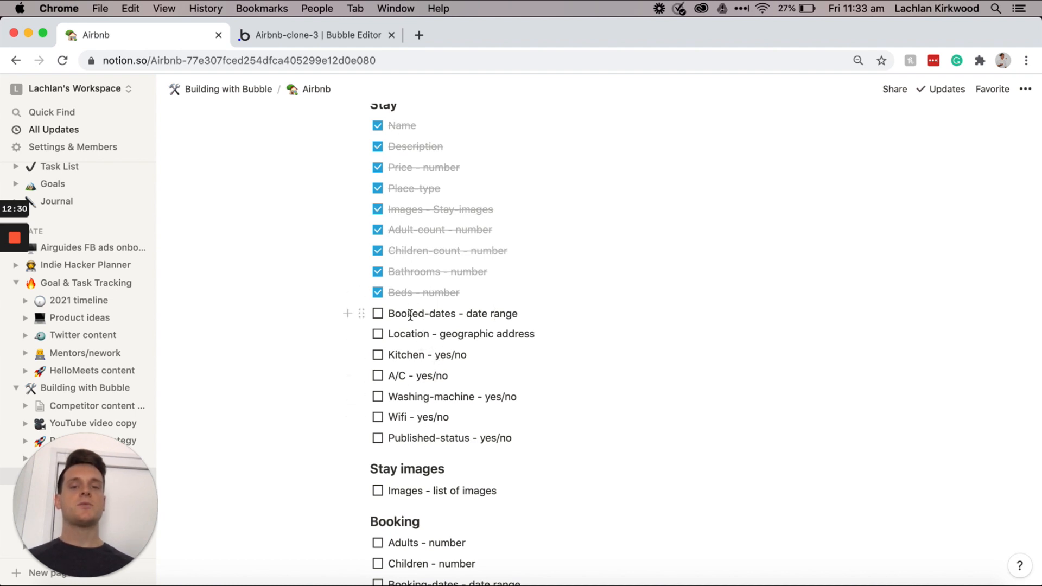
Step: Switch to the Bubble editor and add a date range field called Booked-dates to the Stay data type
{"action": "left_click", "coordinate": [329, 37]}
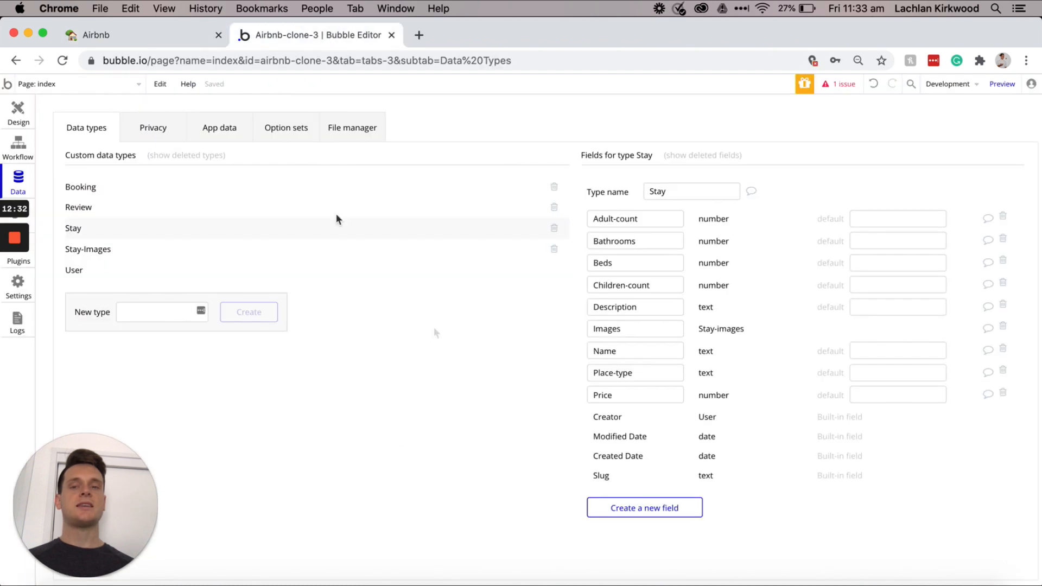
{"action": "left_click", "coordinate": [675, 514]}
{"action": "type", "text": "Booked-dates"}
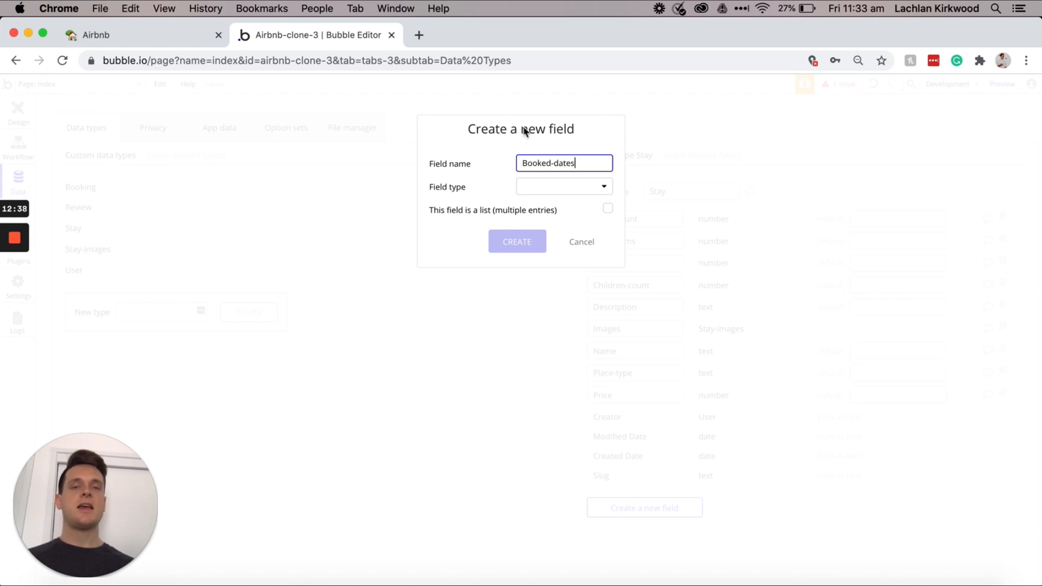
{"action": "left_click", "coordinate": [543, 187]}
{"action": "left_click", "coordinate": [552, 275]}
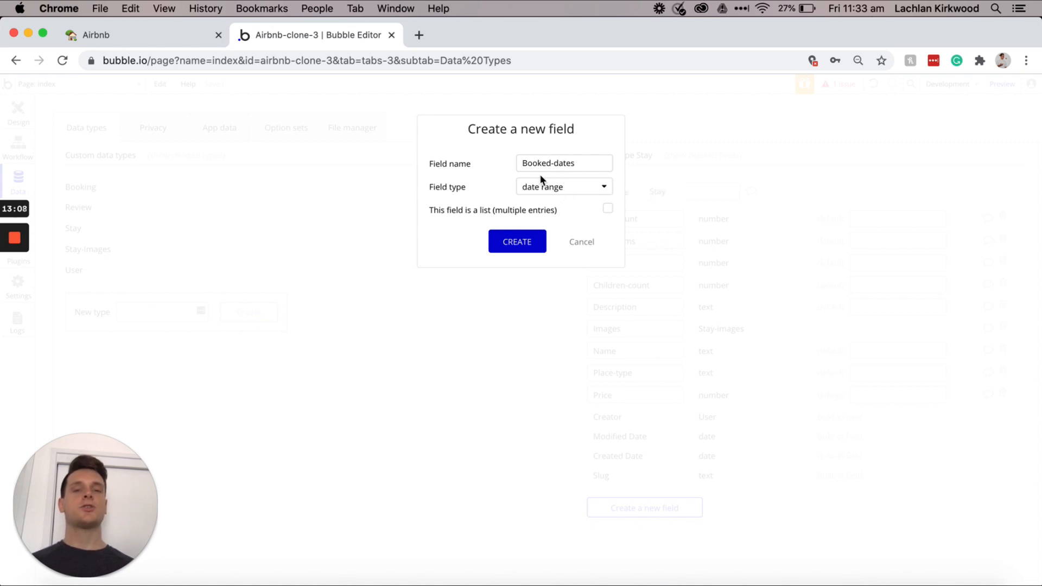
{"action": "left_click", "coordinate": [515, 245]}
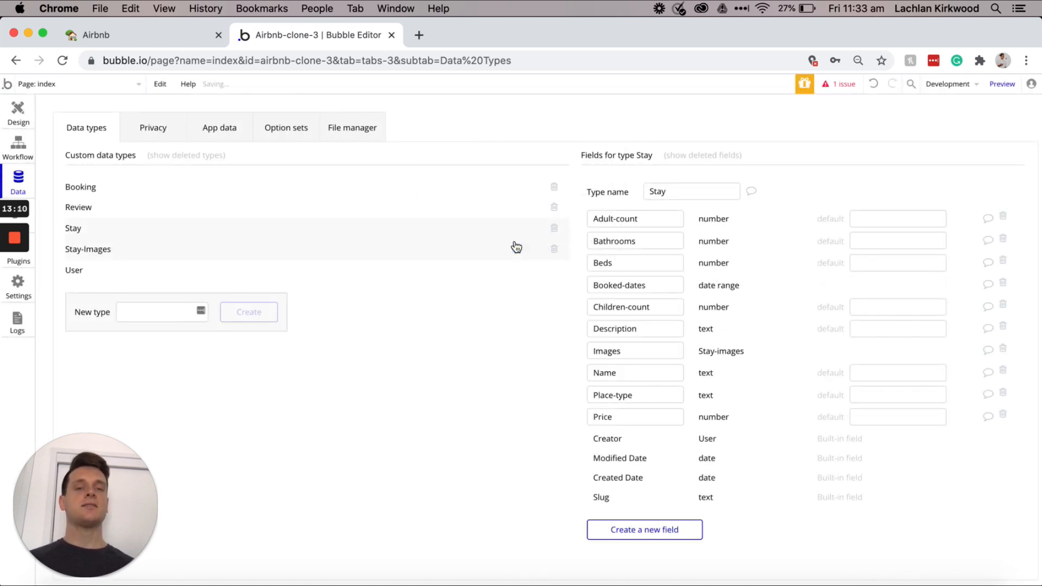
Step: Add a geographic address field called Location to the Stay data type
{"action": "left_click", "coordinate": [654, 531]}
{"action": "type", "text": "Location"}
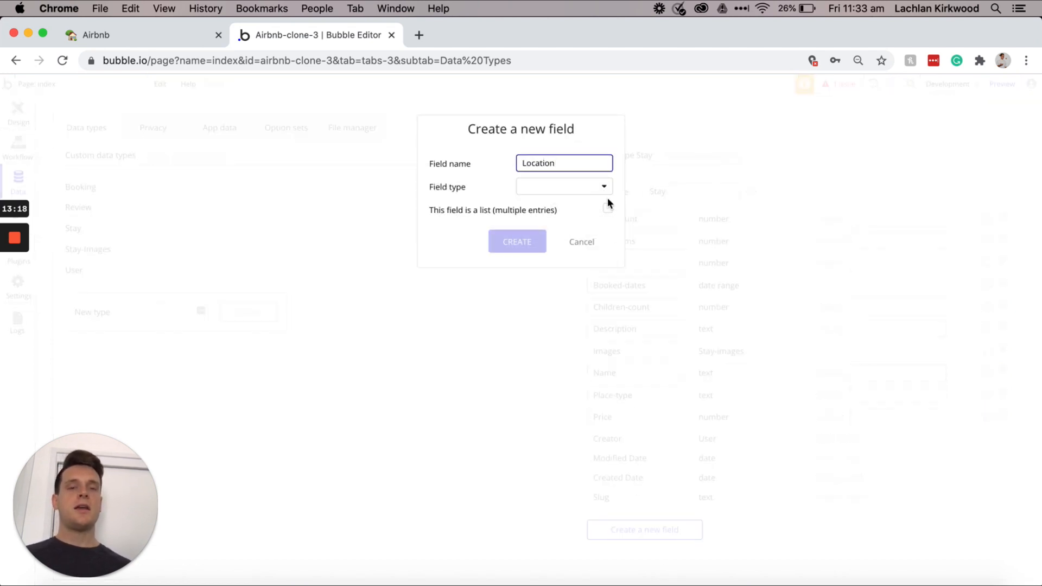
{"action": "left_click", "coordinate": [590, 189]}
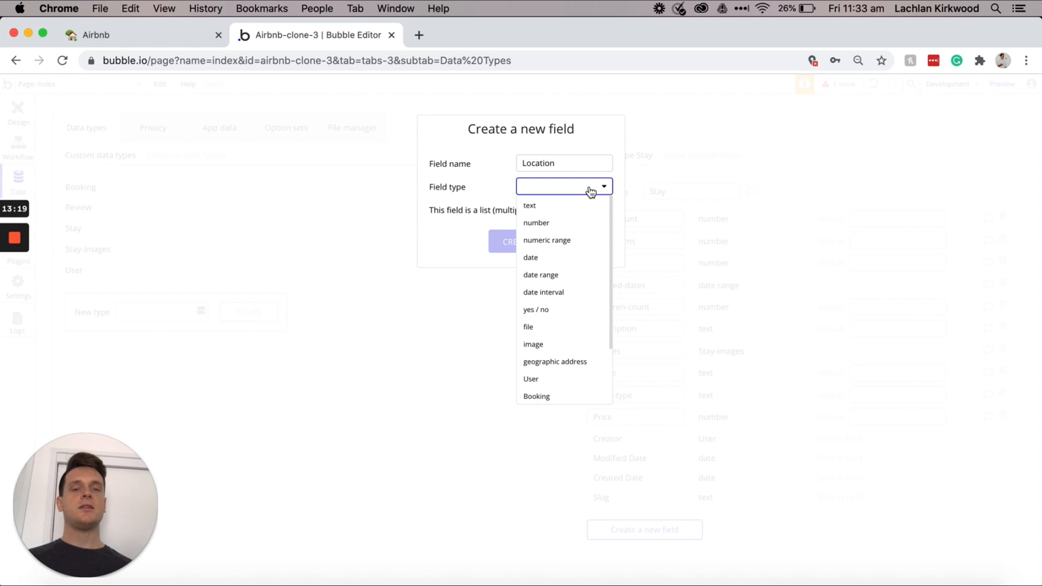
{"action": "left_click", "coordinate": [557, 363]}
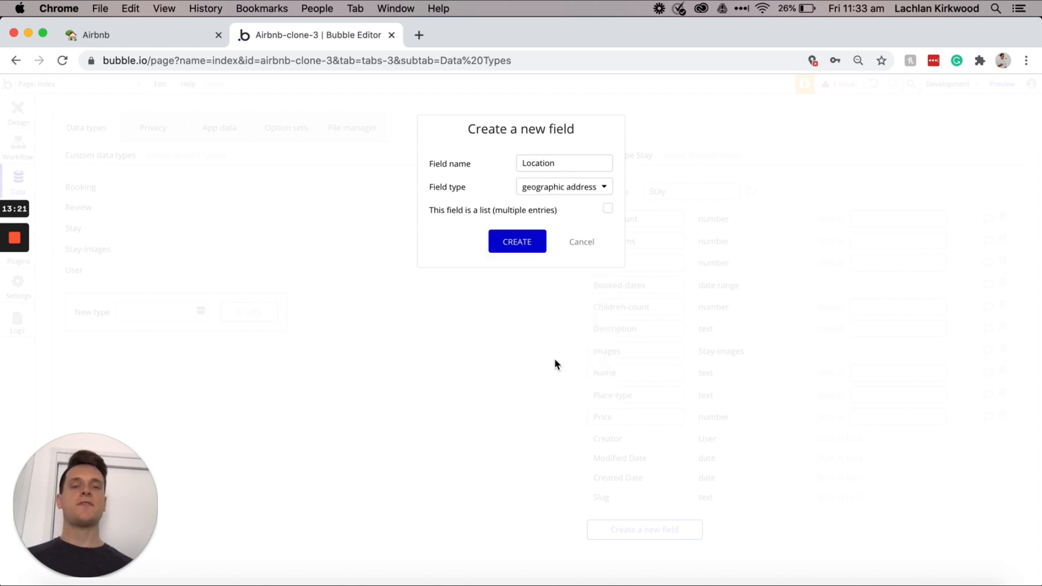
{"action": "left_click", "coordinate": [512, 242]}
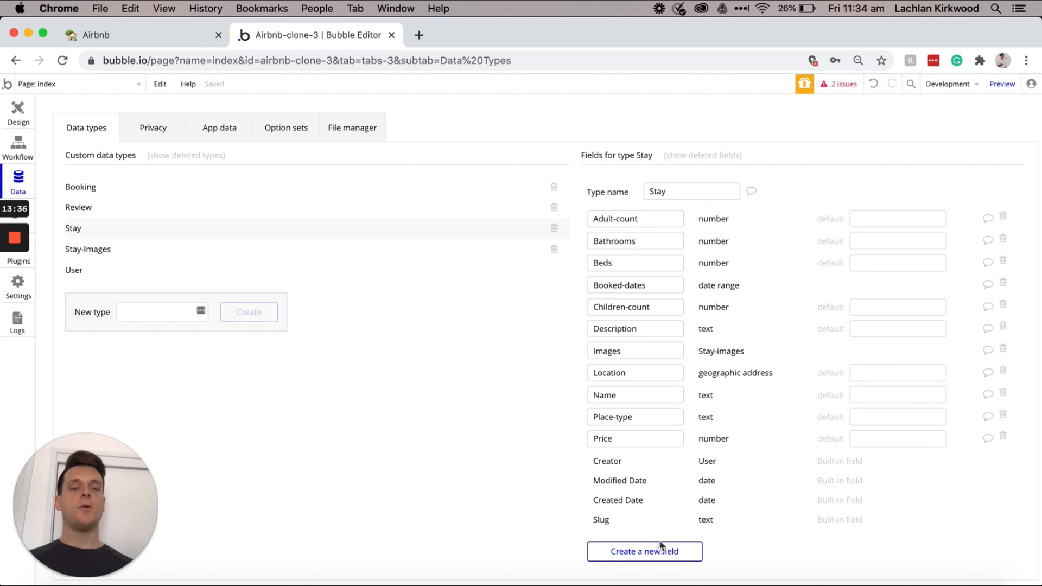
Step: Add a yes / no field called A/C to the Stay data type, with its default set to no
{"action": "left_click", "coordinate": [659, 555]}
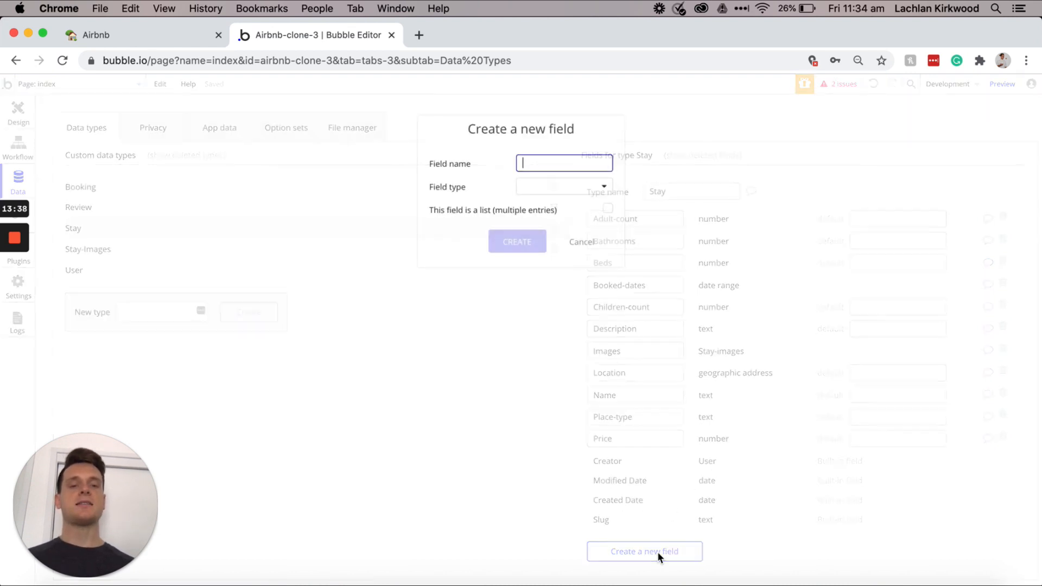
{"action": "type", "text": "A/C"}
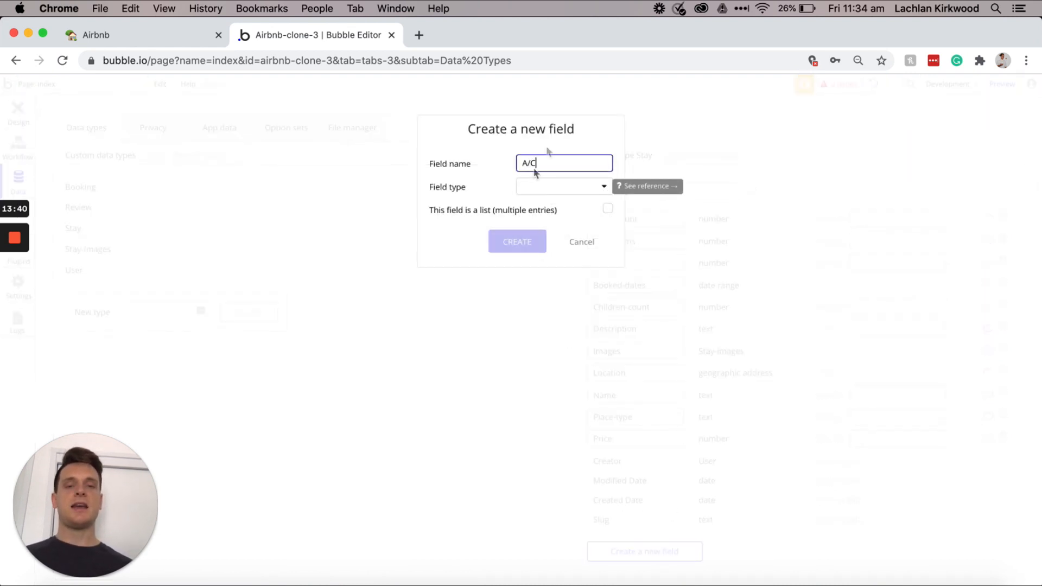
{"action": "left_click", "coordinate": [567, 199]}
{"action": "scroll", "coordinate": [559, 282], "scroll_direction": "down", "scroll_amount": 3}
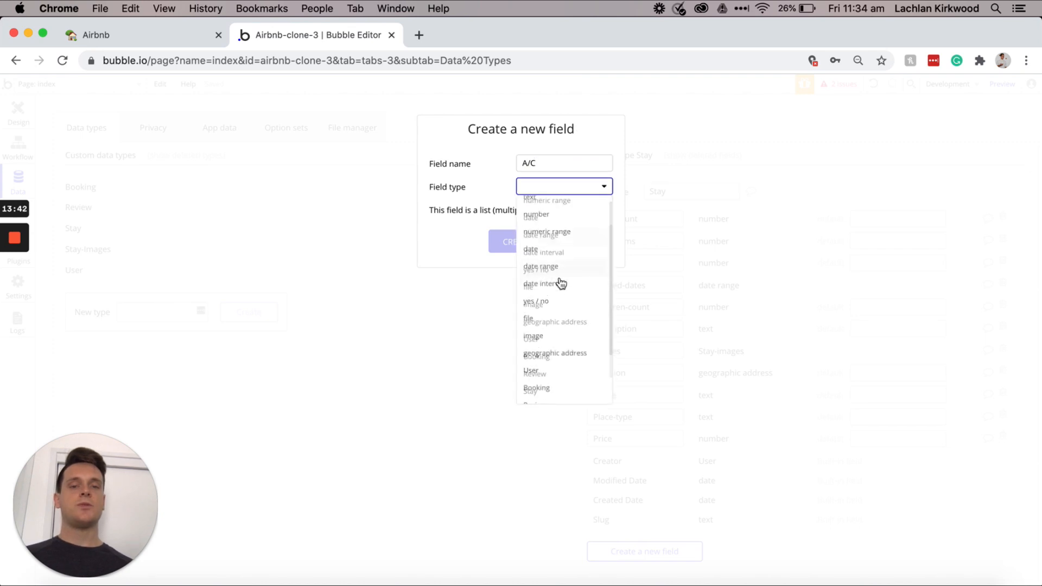
{"action": "left_click", "coordinate": [542, 235]}
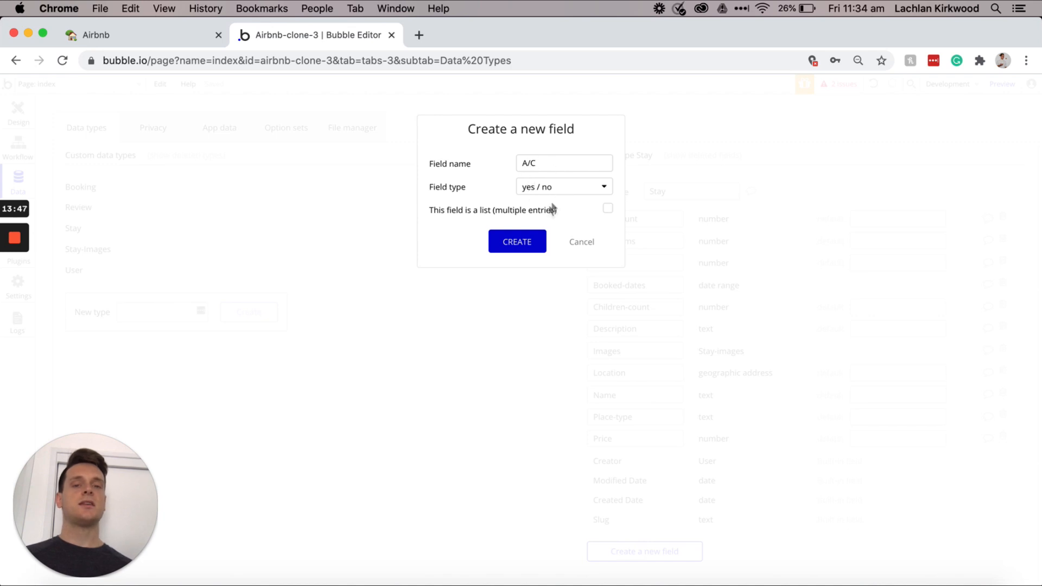
{"action": "left_click", "coordinate": [526, 245]}
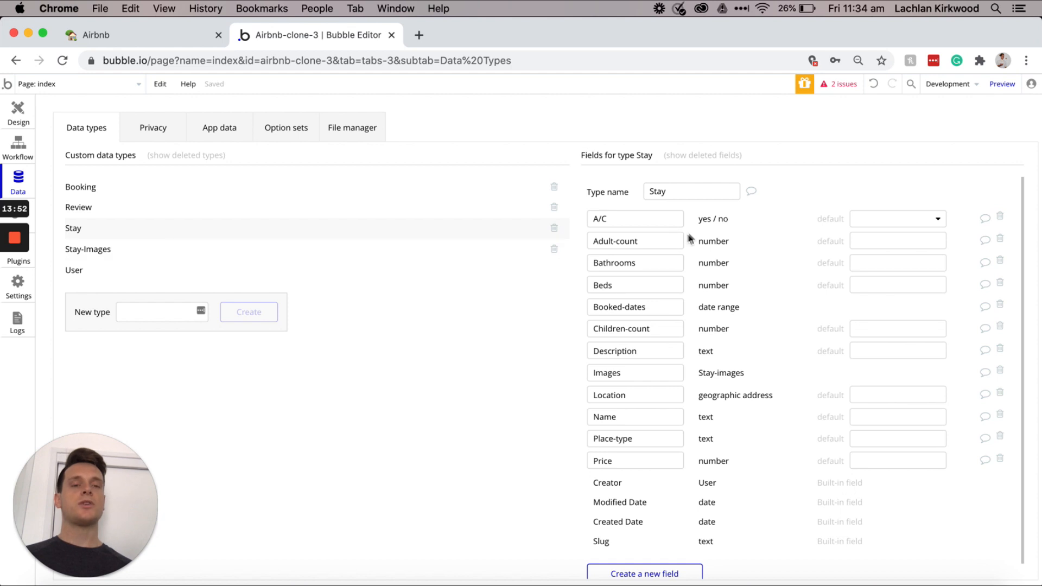
{"action": "left_click", "coordinate": [882, 227]}
{"action": "left_click", "coordinate": [869, 258]}
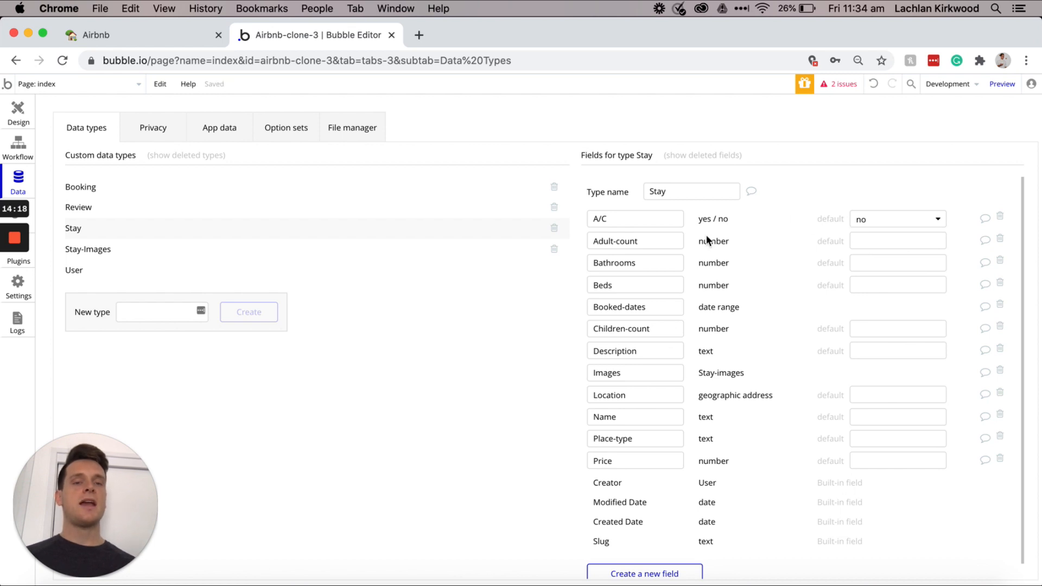
Step: Add a yes / no field called Kitchen to the Stay data type, with its default set to no
{"action": "scroll", "coordinate": [711, 239], "scroll_direction": "down", "scroll_amount": 1}
{"action": "left_click", "coordinate": [637, 552]}
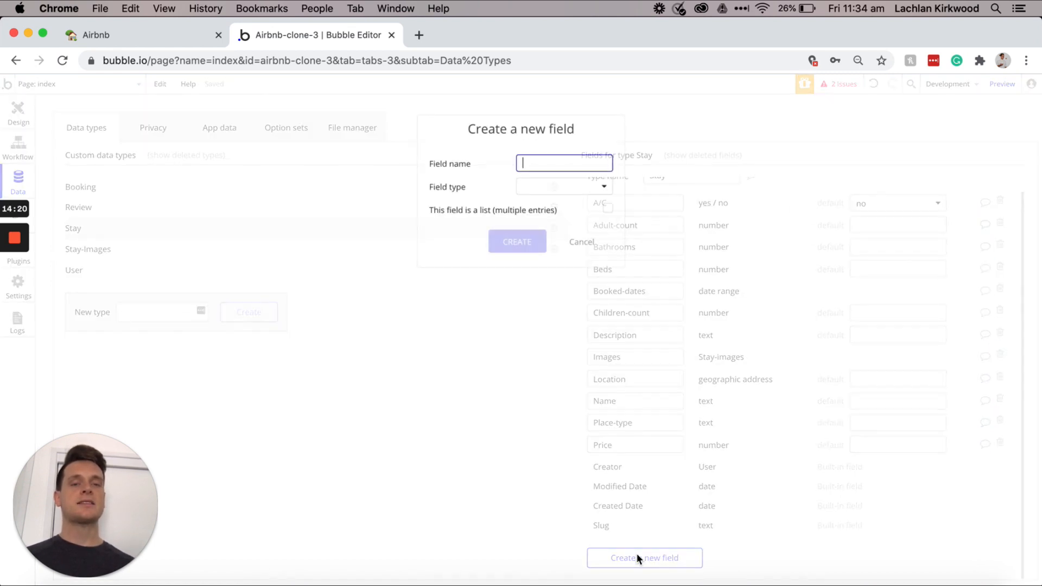
{"action": "type", "text": "Kitchen"}
{"action": "left_click", "coordinate": [586, 195]}
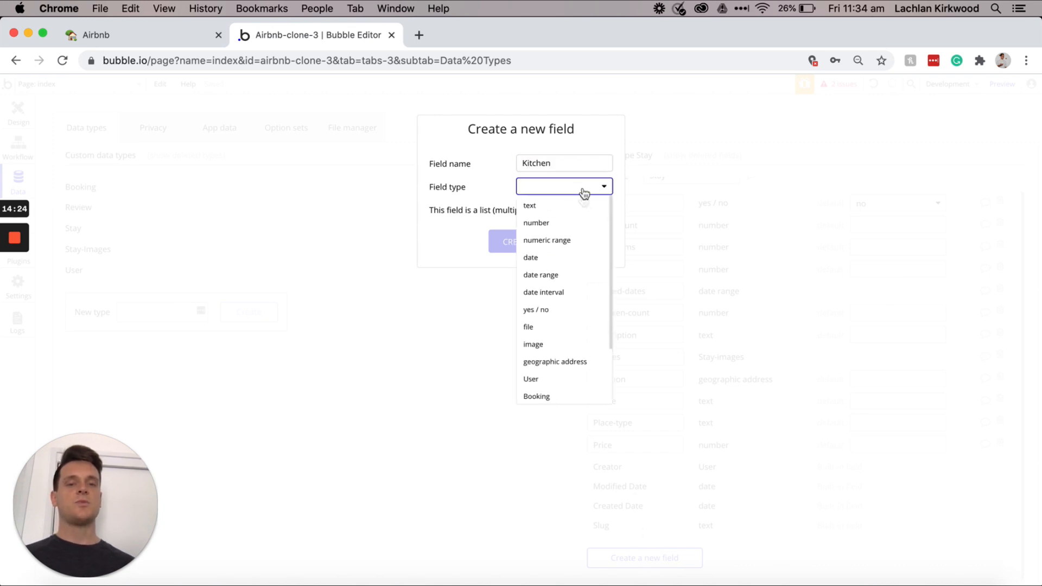
{"action": "left_click", "coordinate": [560, 311]}
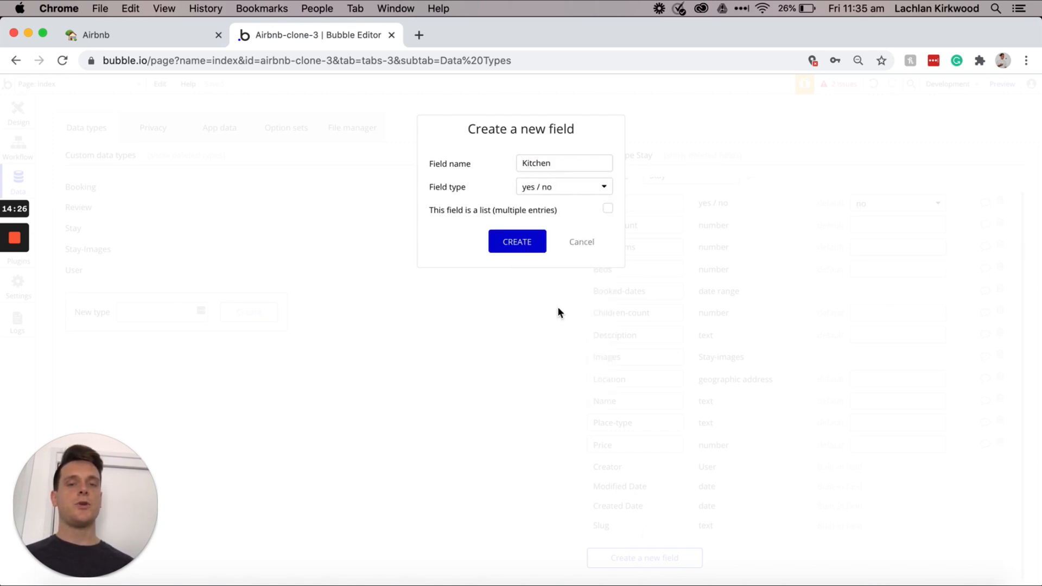
{"action": "left_click", "coordinate": [529, 239]}
{"action": "left_click", "coordinate": [915, 397]}
{"action": "left_click", "coordinate": [889, 438]}
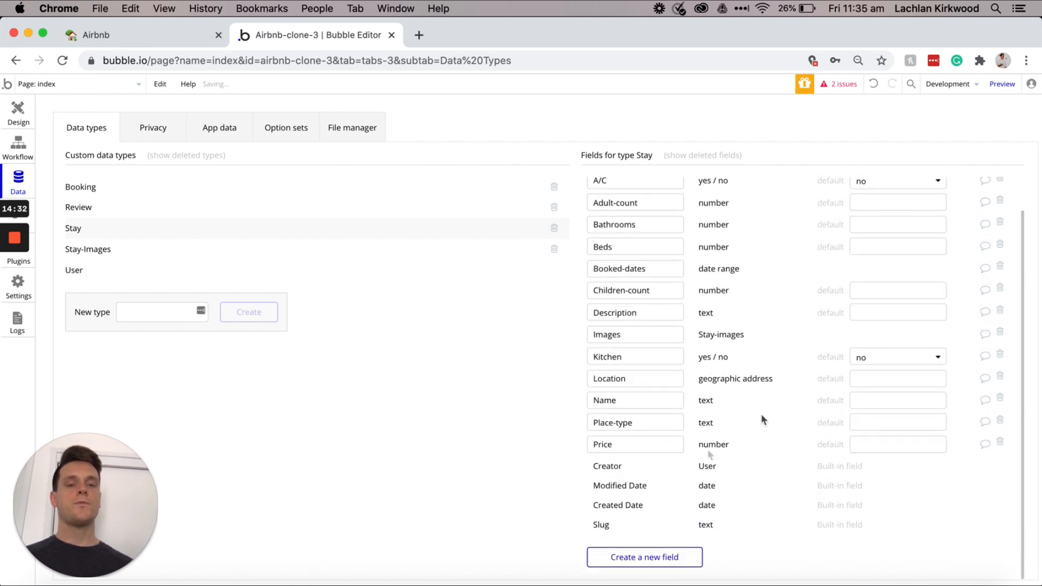
Step: Add a yes / no field called Washing-machine to the Stay data type, with its default set to no
{"action": "left_click", "coordinate": [650, 557]}
{"action": "type", "text": "Washing-machine"}
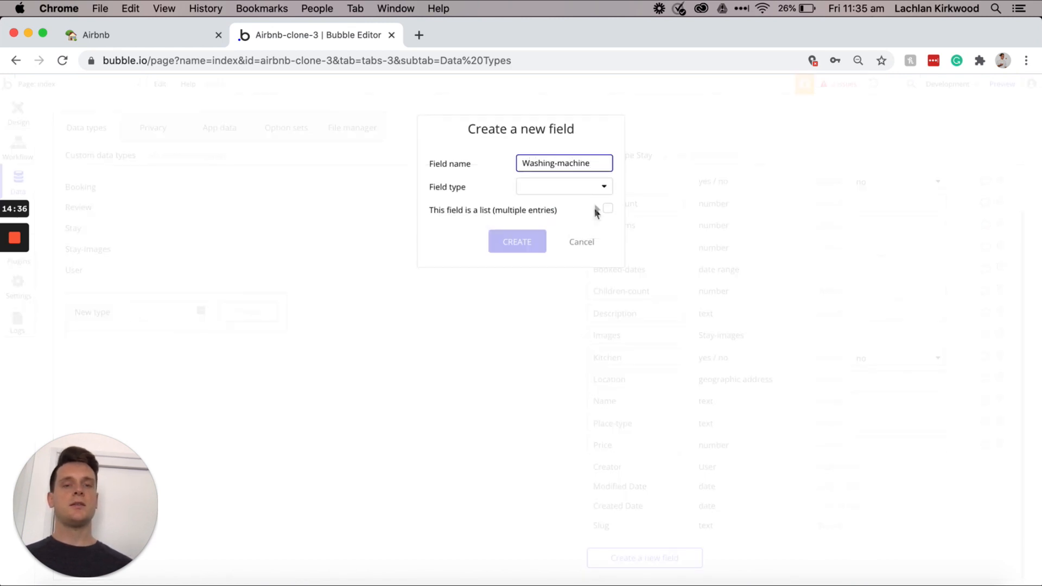
{"action": "left_click", "coordinate": [584, 188]}
{"action": "left_click", "coordinate": [542, 308]}
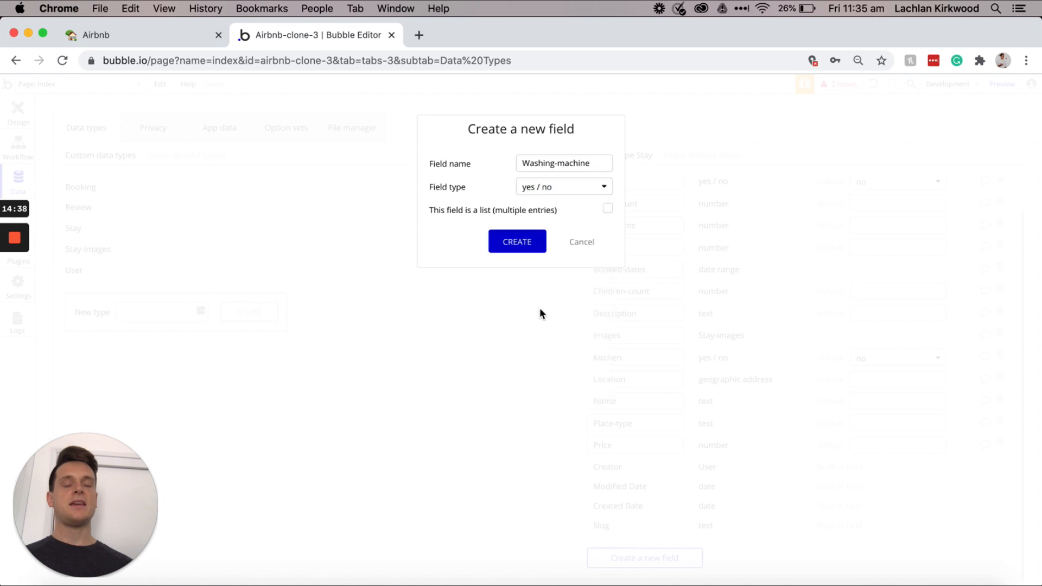
{"action": "left_click", "coordinate": [504, 242]}
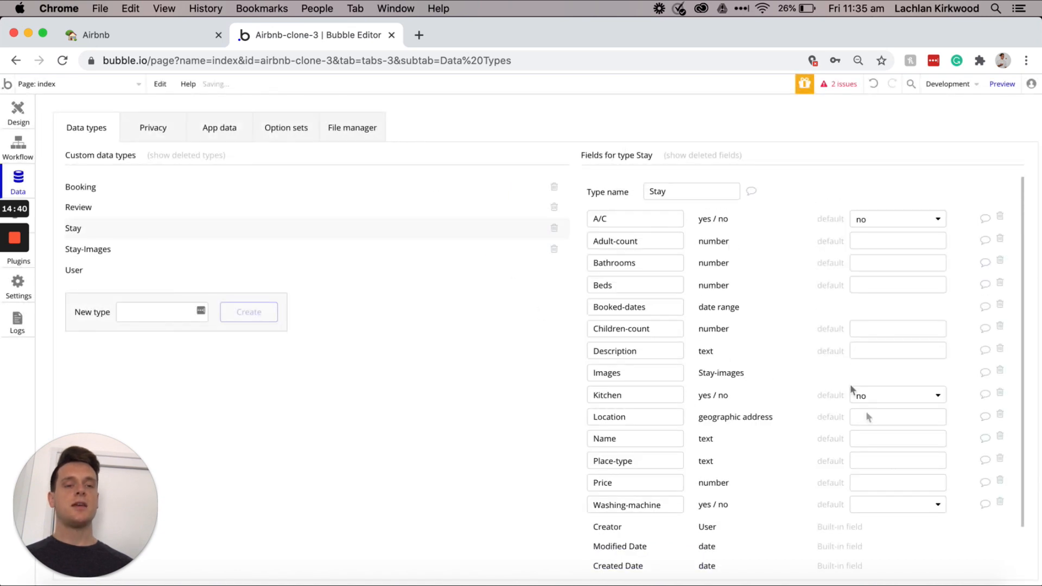
{"action": "left_click", "coordinate": [899, 504]}
{"action": "left_click", "coordinate": [878, 546]}
Step: Add a yes / no field called Wifi to the Stay data type, with its default set to no
{"action": "scroll", "coordinate": [771, 473], "scroll_direction": "down", "scroll_amount": 2}
{"action": "left_click", "coordinate": [683, 557]}
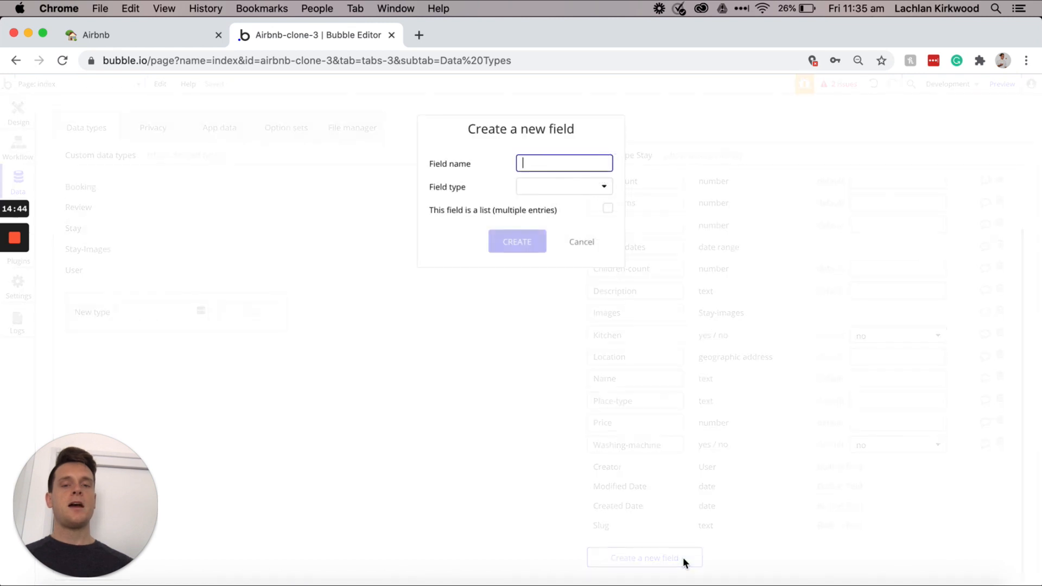
{"action": "type", "text": "Wifi"}
{"action": "left_click", "coordinate": [550, 189]}
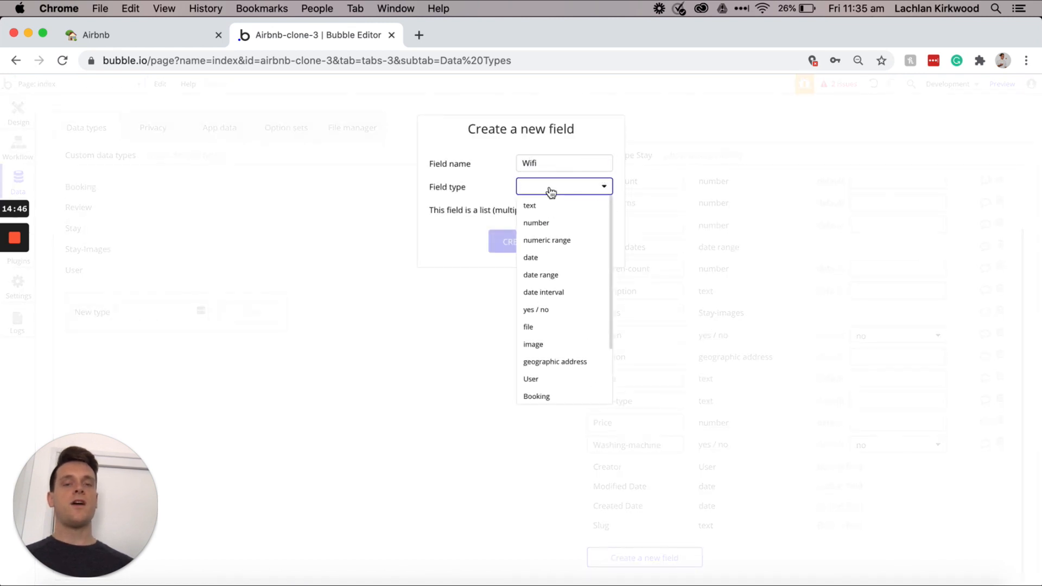
{"action": "left_click", "coordinate": [549, 310]}
{"action": "left_click", "coordinate": [525, 241]}
{"action": "scroll", "coordinate": [890, 440], "scroll_direction": "down", "scroll_amount": 2}
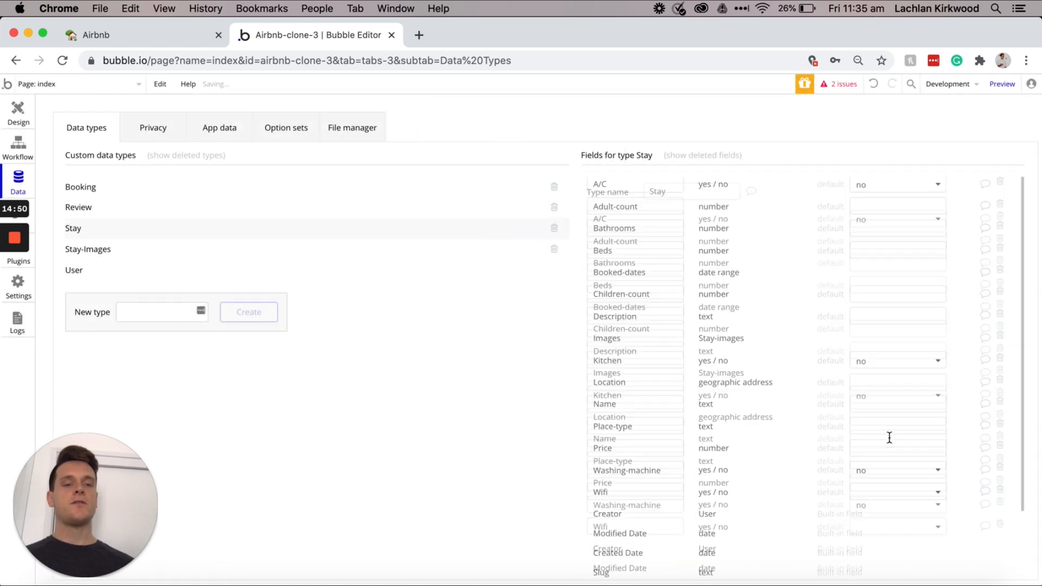
{"action": "left_click", "coordinate": [891, 445]}
{"action": "left_click", "coordinate": [884, 482]}
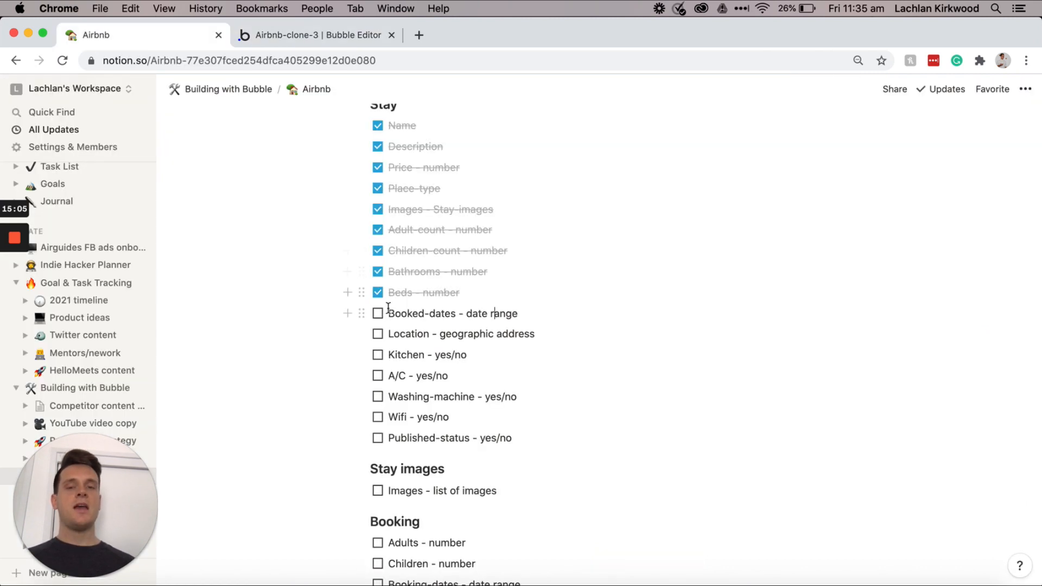
Step: In the Notion plan, mark the Stay fields Booked-dates, Location, Kitchen, A/C, Washing-machine and Wifi as done
{"action": "left_click", "coordinate": [378, 313]}
{"action": "left_click", "coordinate": [378, 334]}
{"action": "left_click", "coordinate": [378, 355]}
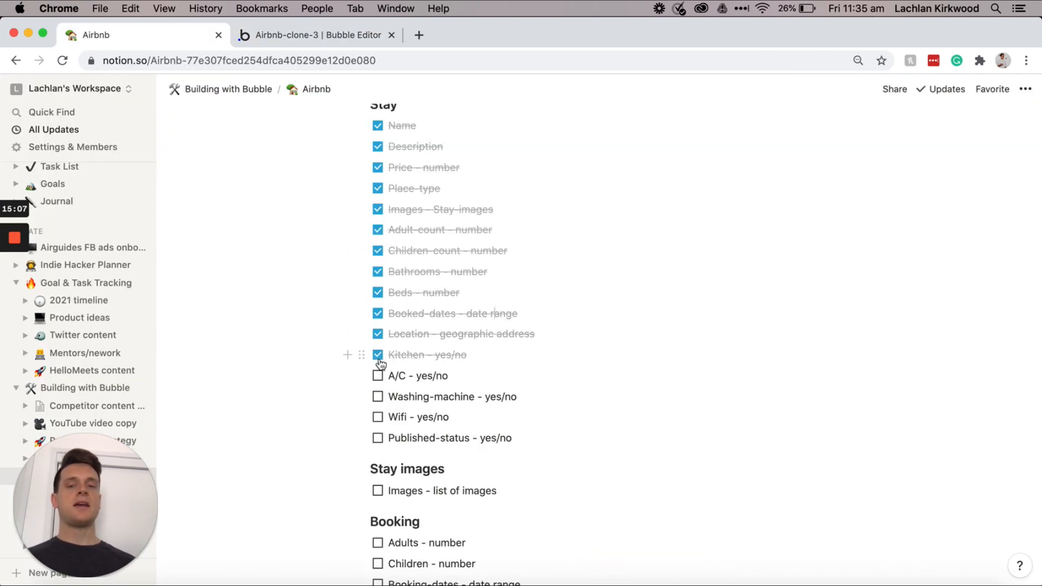
{"action": "left_click", "coordinate": [378, 376]}
{"action": "left_click", "coordinate": [378, 397]}
{"action": "left_click", "coordinate": [378, 417]}
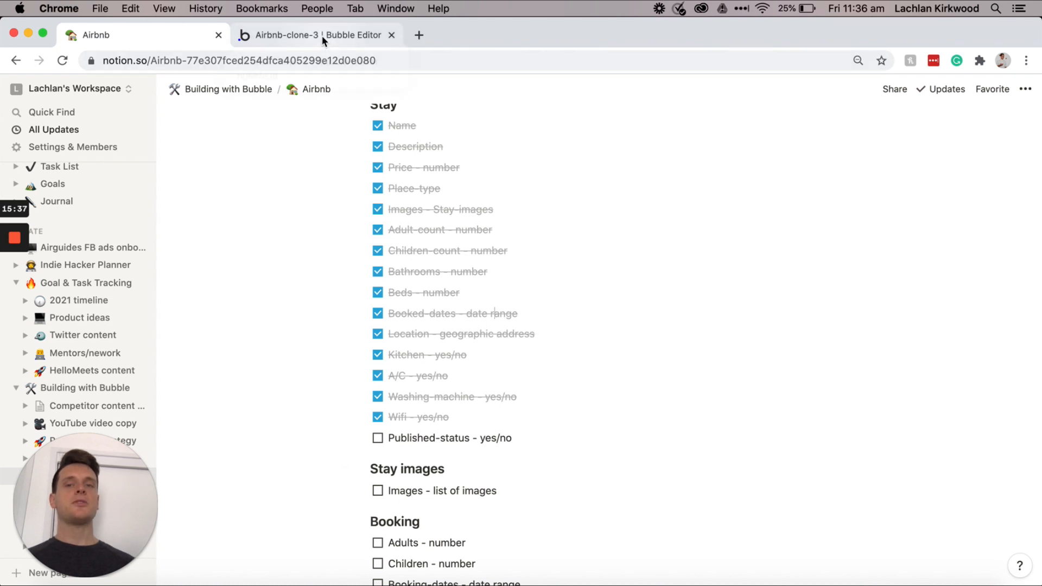
Step: Switch to the Bubble editor and add a yes / no field called Published-status to the Stay data type, defaulting to no
{"action": "left_click", "coordinate": [322, 37]}
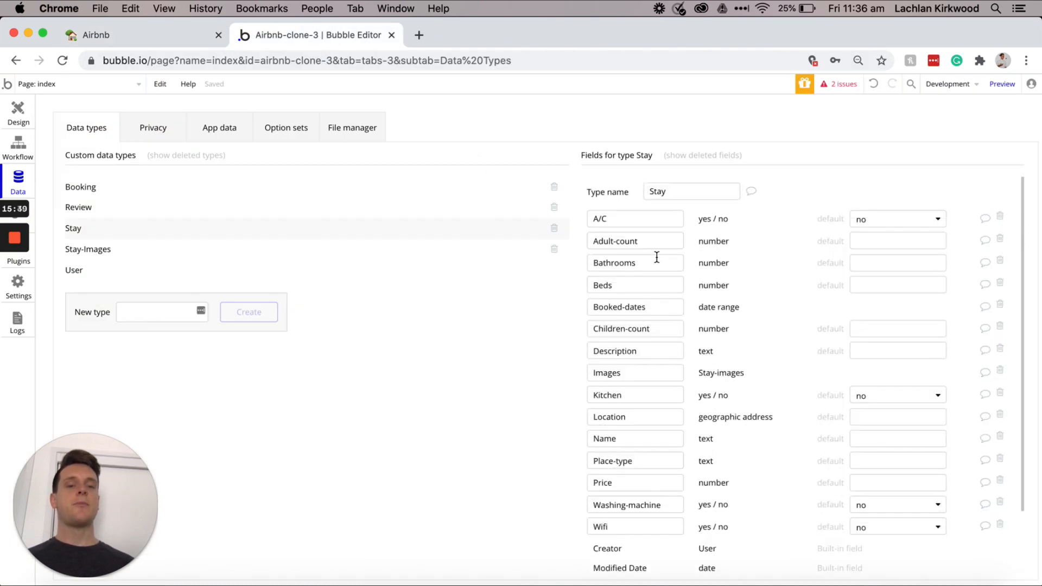
{"action": "scroll", "coordinate": [657, 258], "scroll_direction": "down", "scroll_amount": 3}
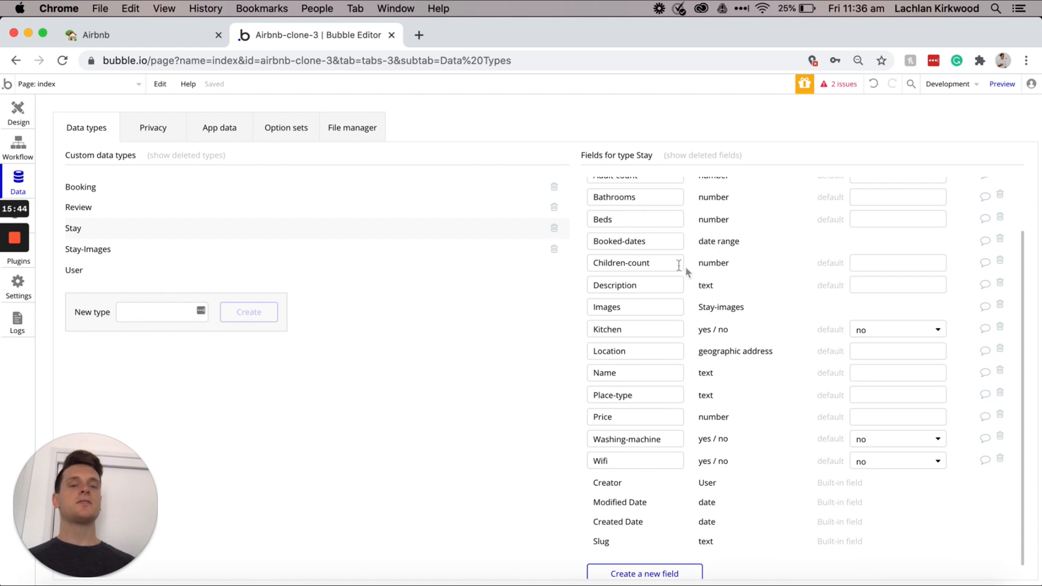
{"action": "scroll", "coordinate": [740, 290], "scroll_direction": "up", "scroll_amount": 3}
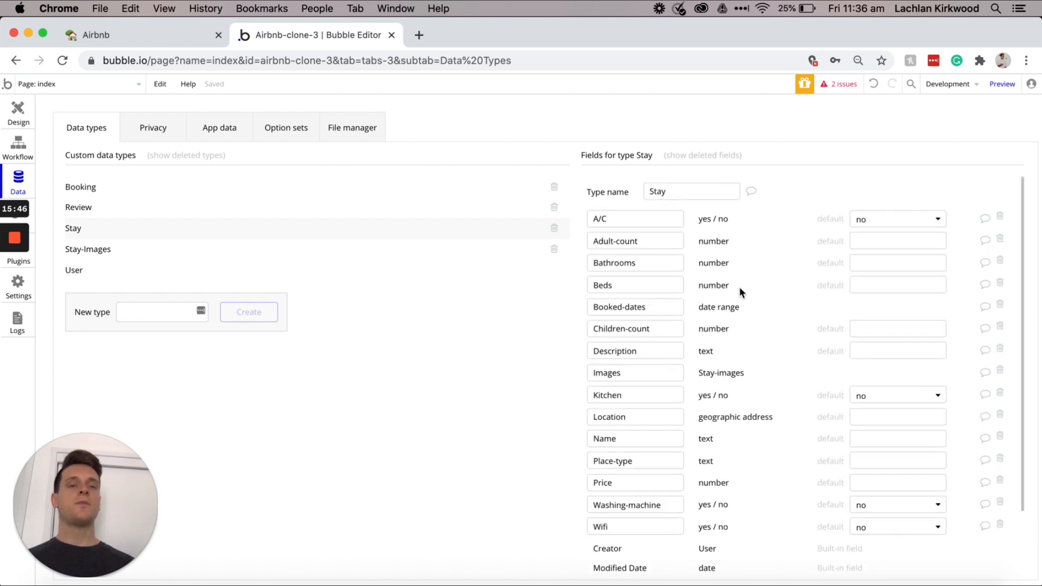
{"action": "scroll", "coordinate": [739, 289], "scroll_direction": "down", "scroll_amount": 3}
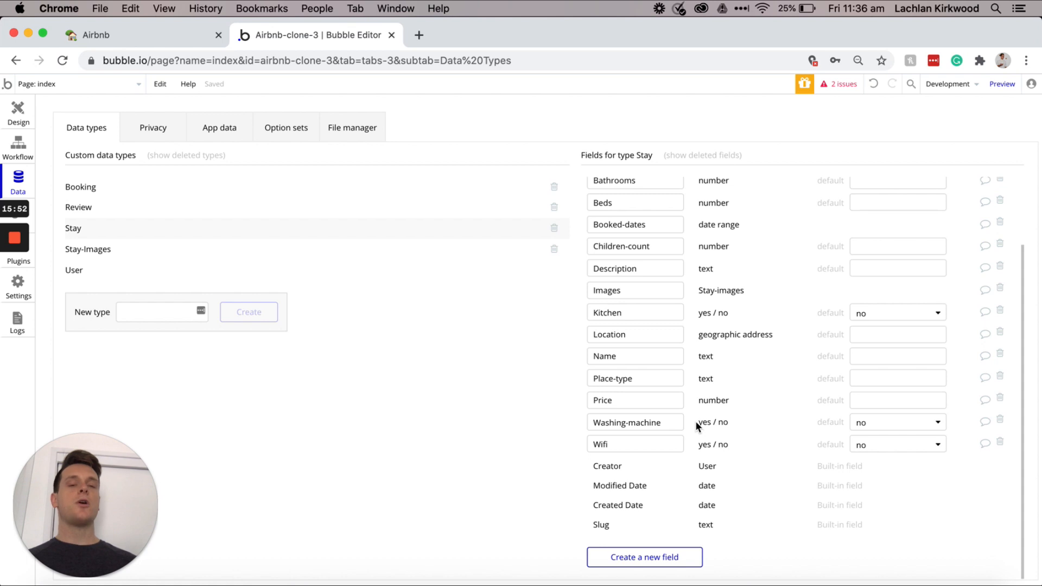
{"action": "scroll", "coordinate": [780, 293], "scroll_direction": "up", "scroll_amount": 3}
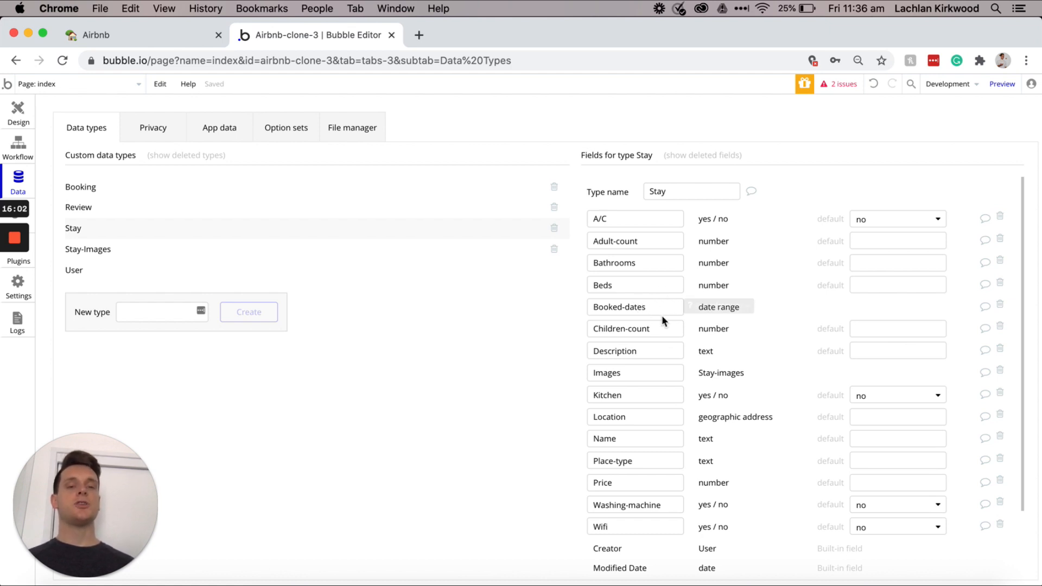
{"action": "scroll", "coordinate": [663, 317], "scroll_direction": "down", "scroll_amount": 3}
{"action": "left_click", "coordinate": [641, 564]}
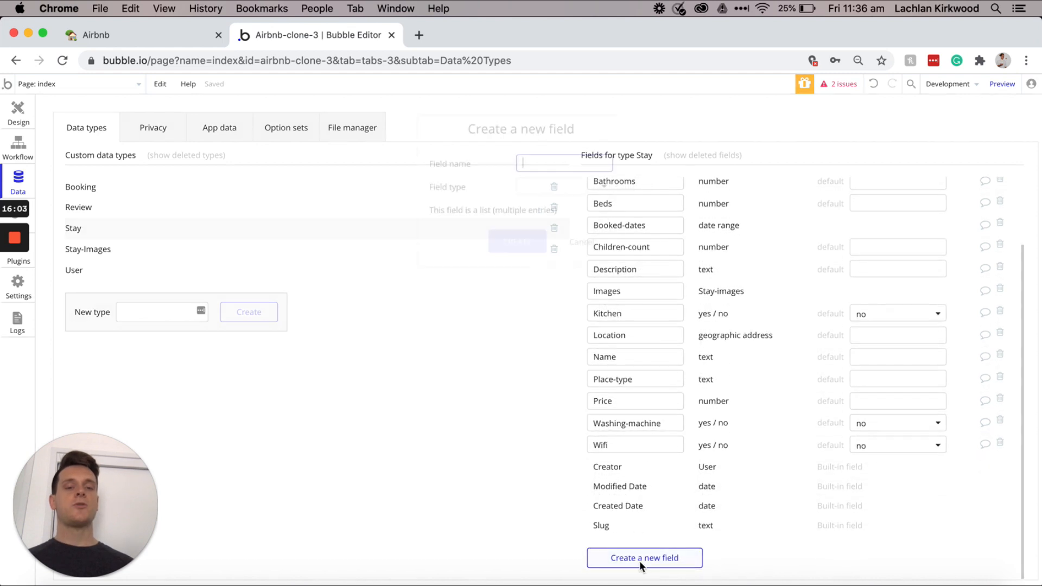
{"action": "type", "text": "Published-status"}
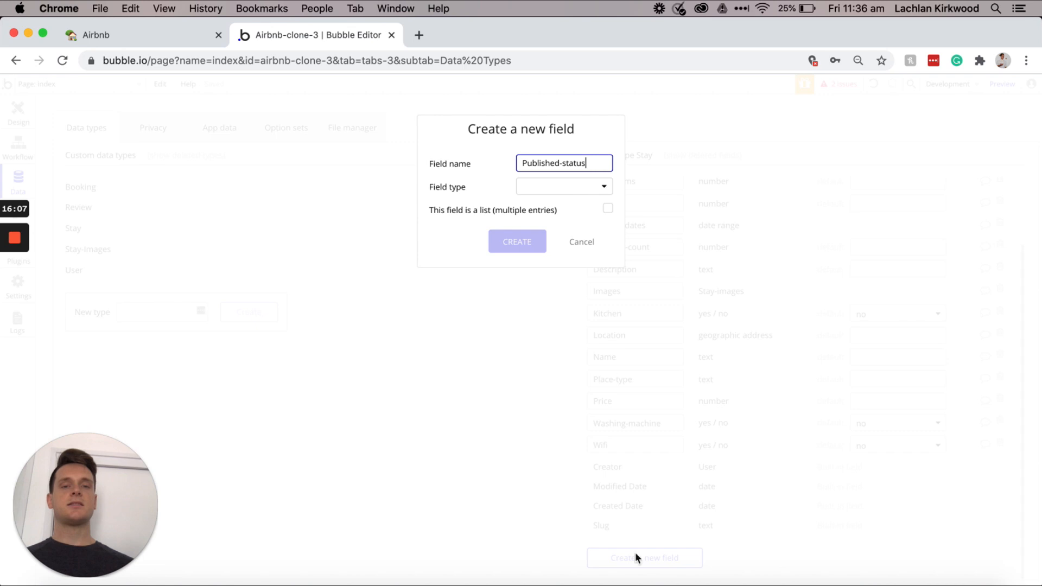
{"action": "left_click", "coordinate": [579, 188]}
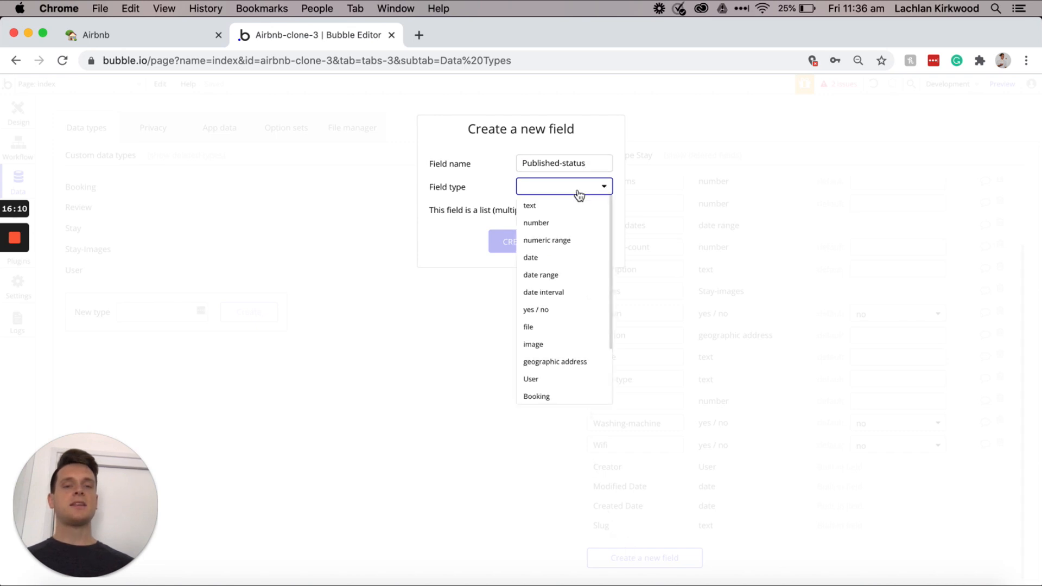
{"action": "left_click", "coordinate": [562, 310]}
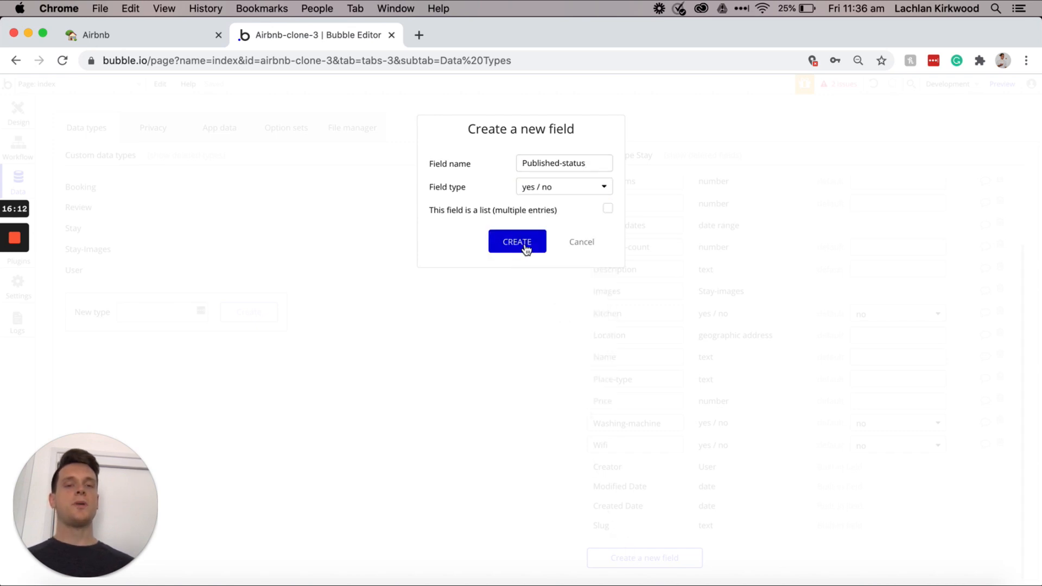
{"action": "left_click", "coordinate": [524, 246]}
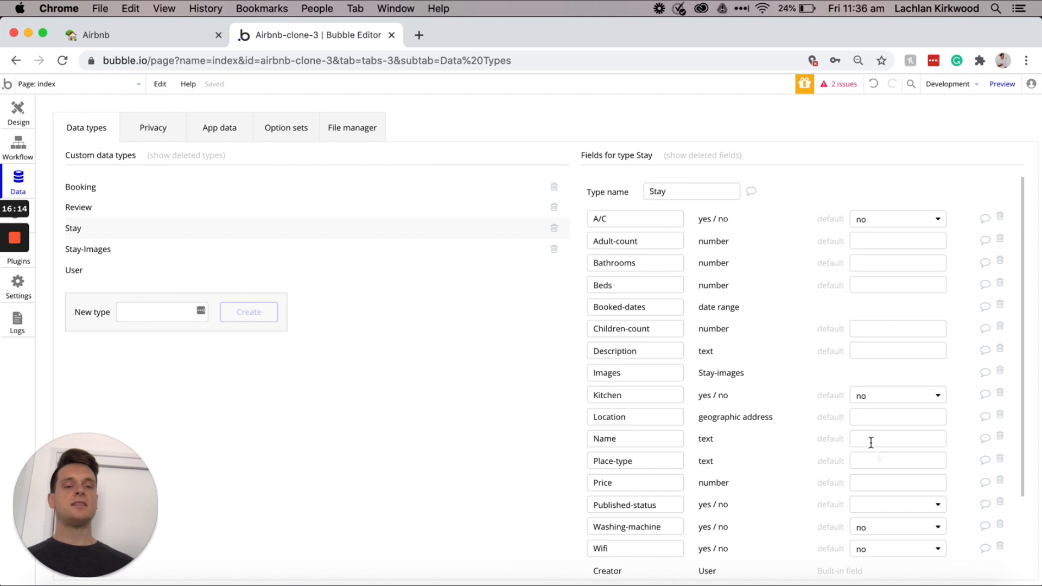
{"action": "left_click", "coordinate": [901, 506]}
{"action": "left_click", "coordinate": [876, 545]}
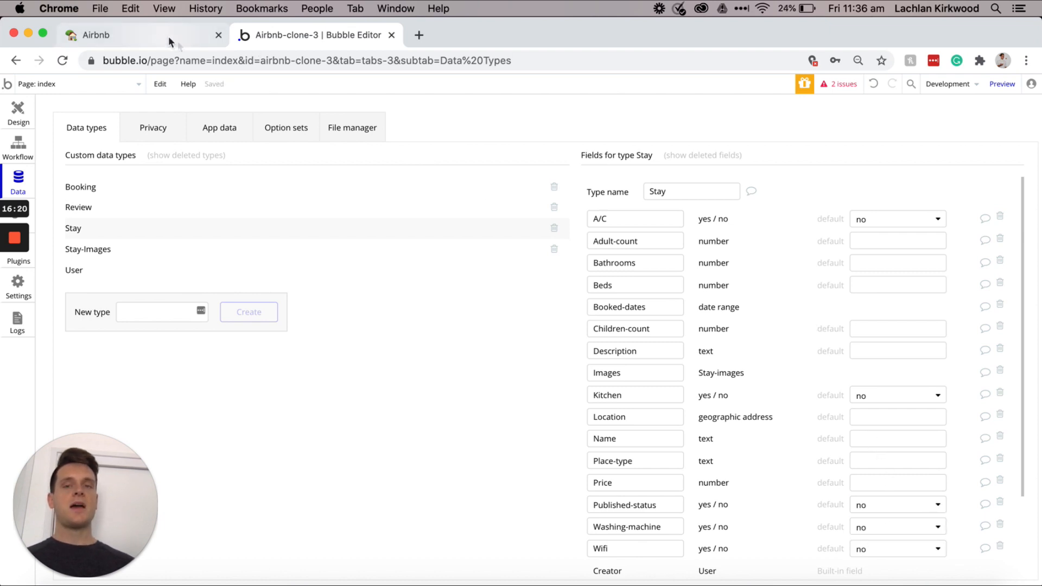
Step: Switch to the Notion plan, mark the Stay field Published-status as done, and review the Stay images fields
{"action": "left_click", "coordinate": [161, 40]}
{"action": "left_click", "coordinate": [379, 440]}
{"action": "scroll", "coordinate": [455, 354], "scroll_direction": "down", "scroll_amount": 3}
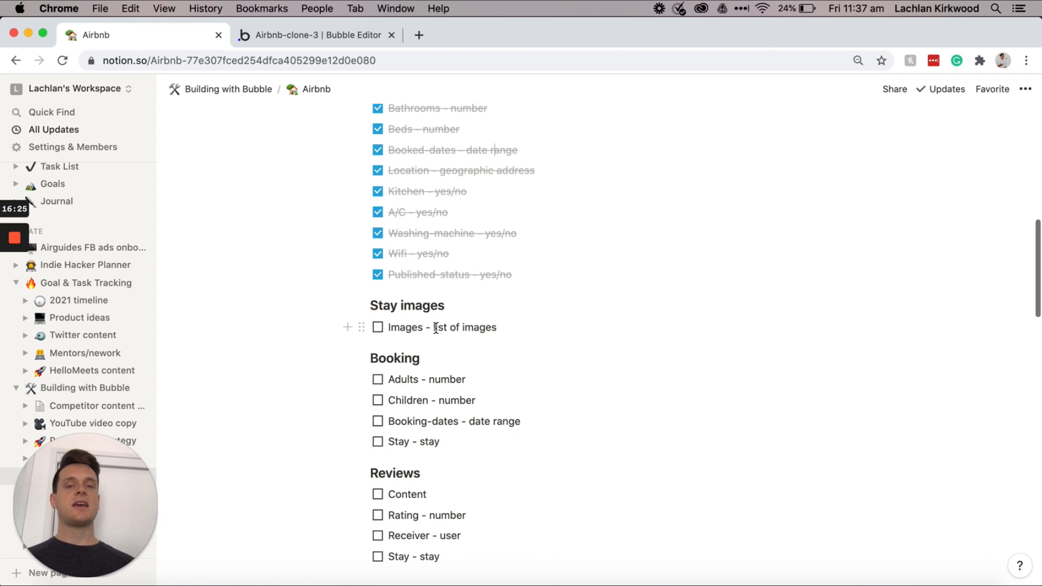
Step: Switch to the Bubble editor and add a field called Stay-images to the Stay-Images data type, as a list of images
{"action": "left_click", "coordinate": [322, 33]}
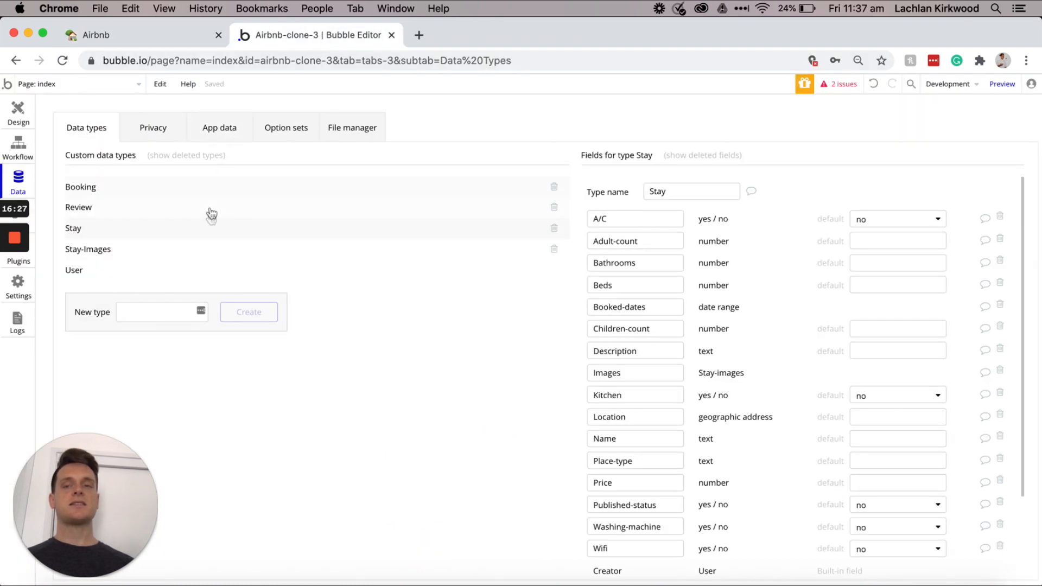
{"action": "left_click", "coordinate": [206, 249]}
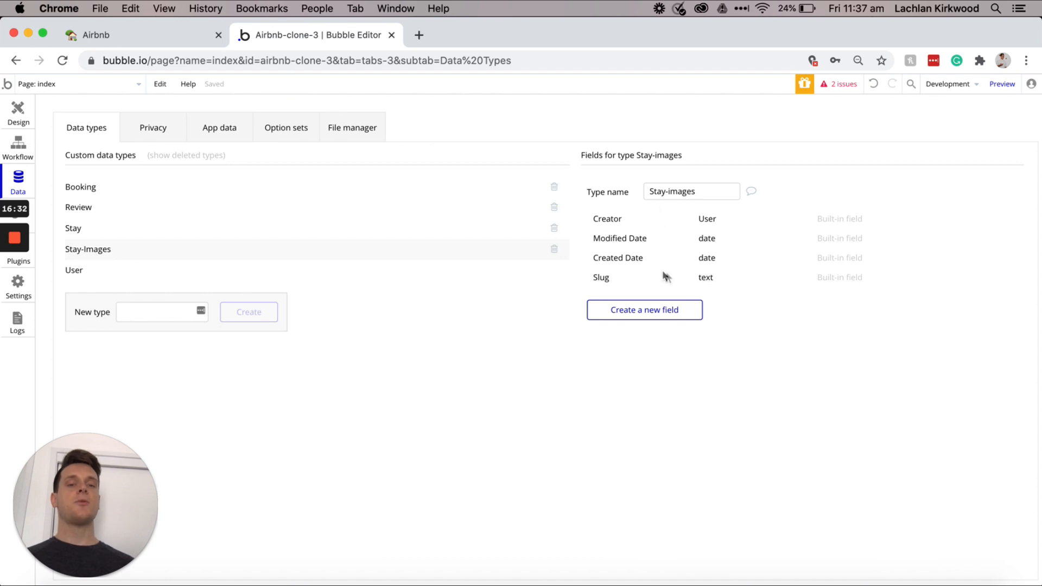
{"action": "left_click", "coordinate": [647, 317]}
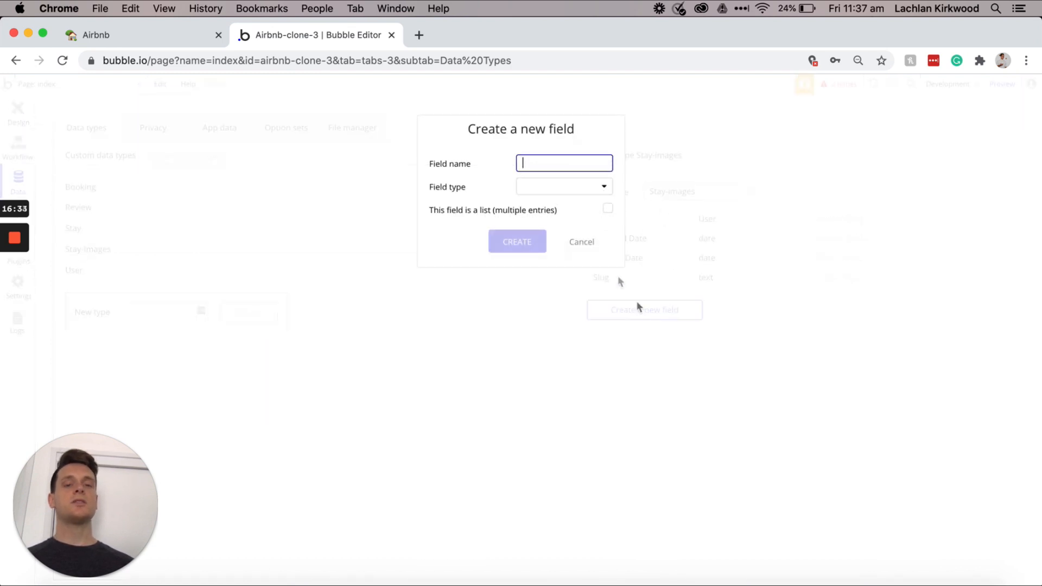
{"action": "type", "text": "Stay"}
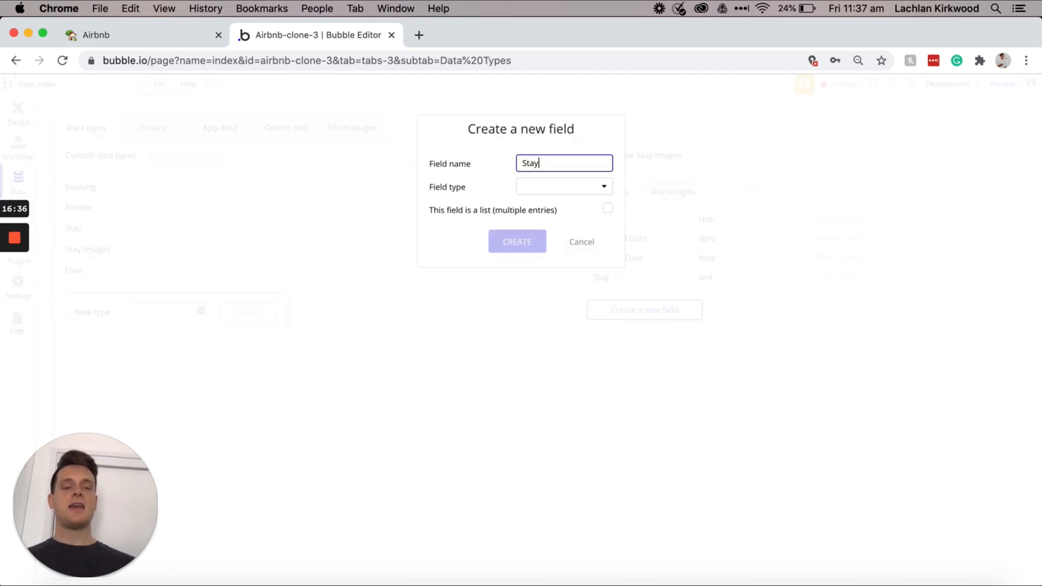
{"action": "type", "text": "-images"}
{"action": "left_click", "coordinate": [594, 186]}
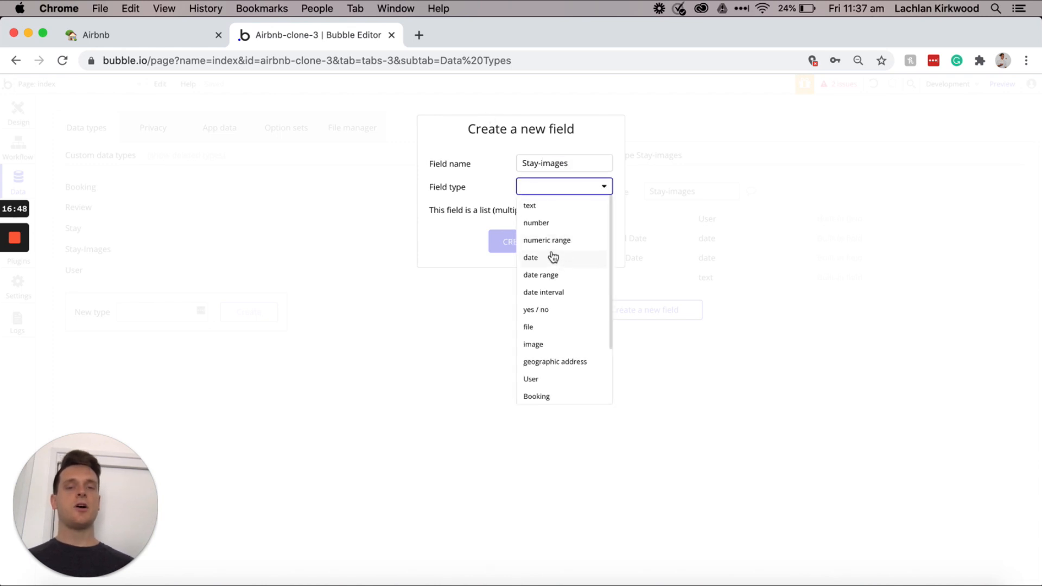
{"action": "left_click", "coordinate": [548, 346]}
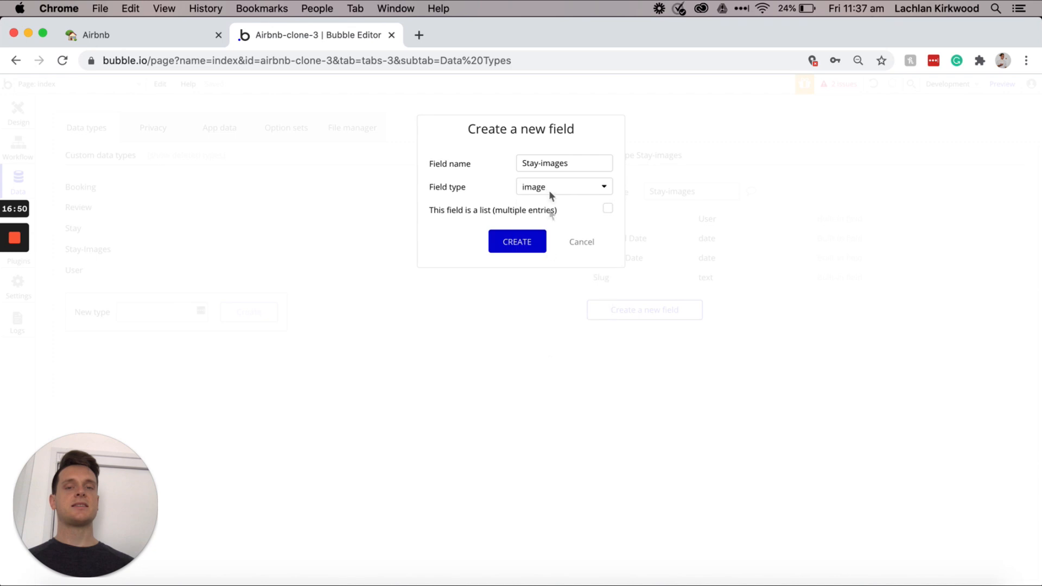
{"action": "left_click", "coordinate": [608, 210]}
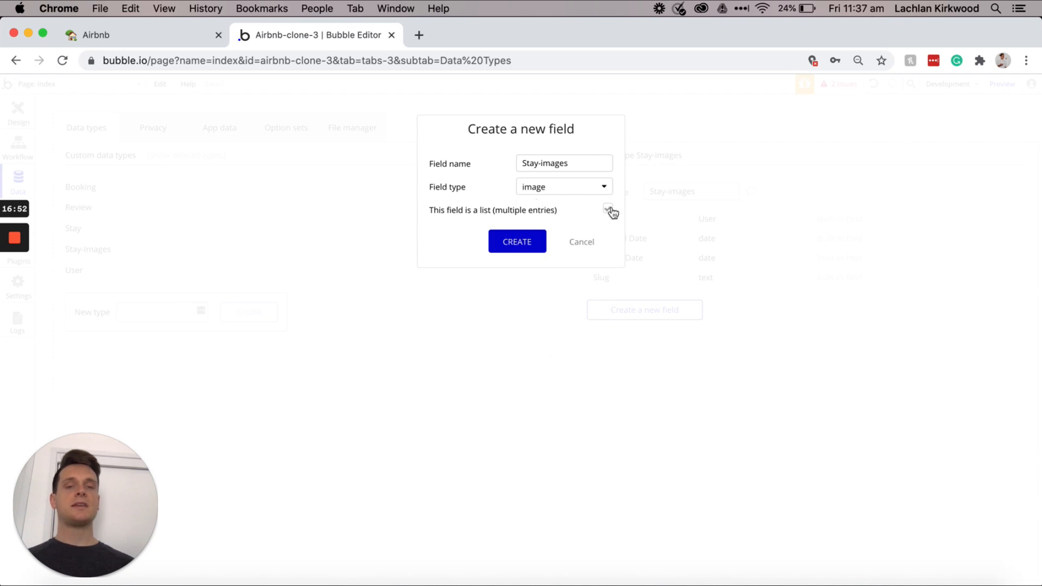
{"action": "left_click", "coordinate": [517, 242]}
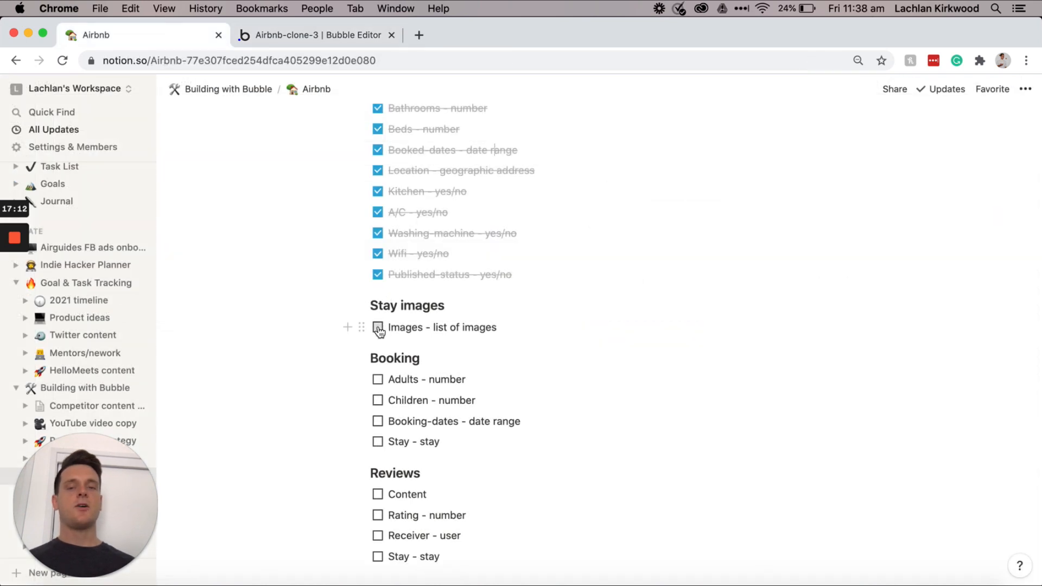
Step: In the Notion plan, mark the Stay images field Images as done and review the planned Booking fields
{"action": "left_click", "coordinate": [379, 329]}
{"action": "scroll", "coordinate": [423, 326], "scroll_direction": "down", "scroll_amount": 1}
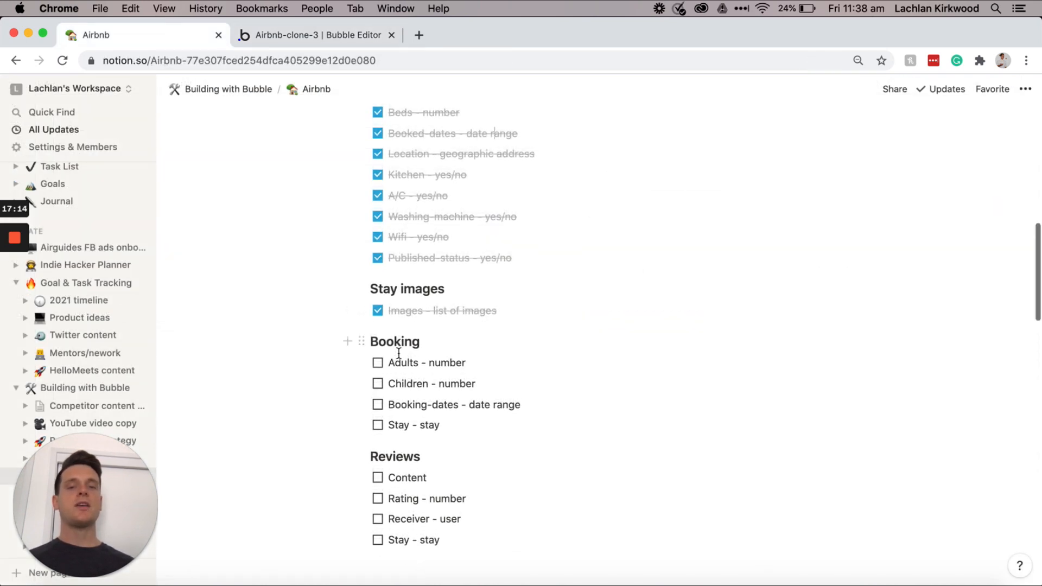
{"action": "scroll", "coordinate": [399, 353], "scroll_direction": "down", "scroll_amount": 2}
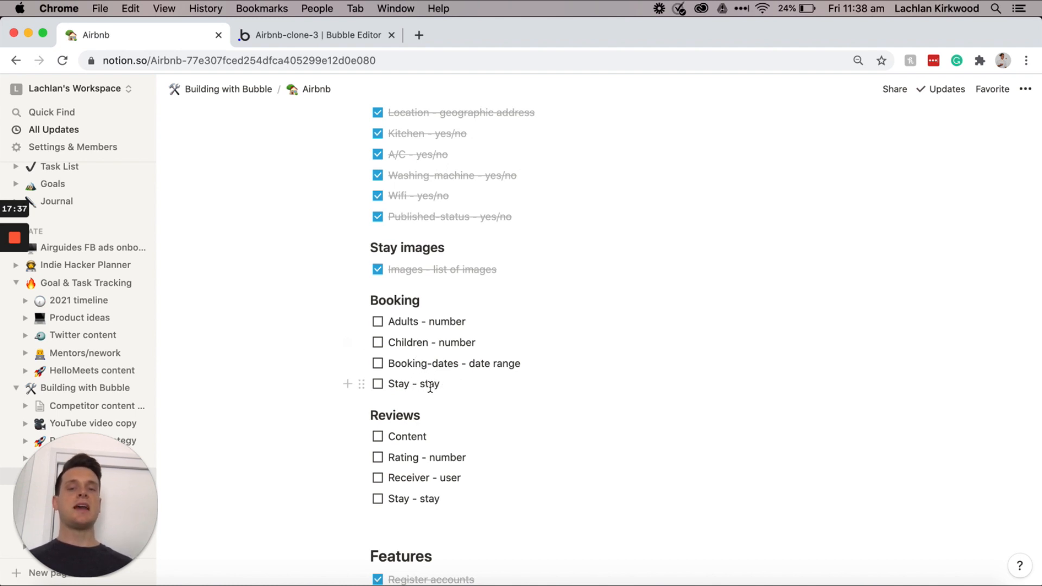
Step: Switch to the Bubble editor and add a number field called Adults to the Booking data type
{"action": "left_click", "coordinate": [341, 33]}
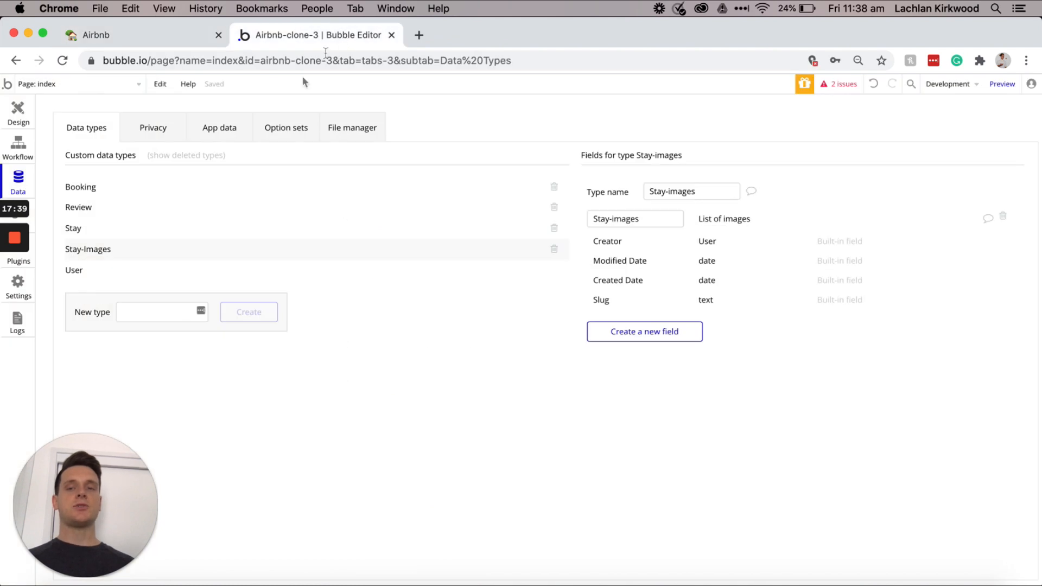
{"action": "left_click", "coordinate": [225, 190]}
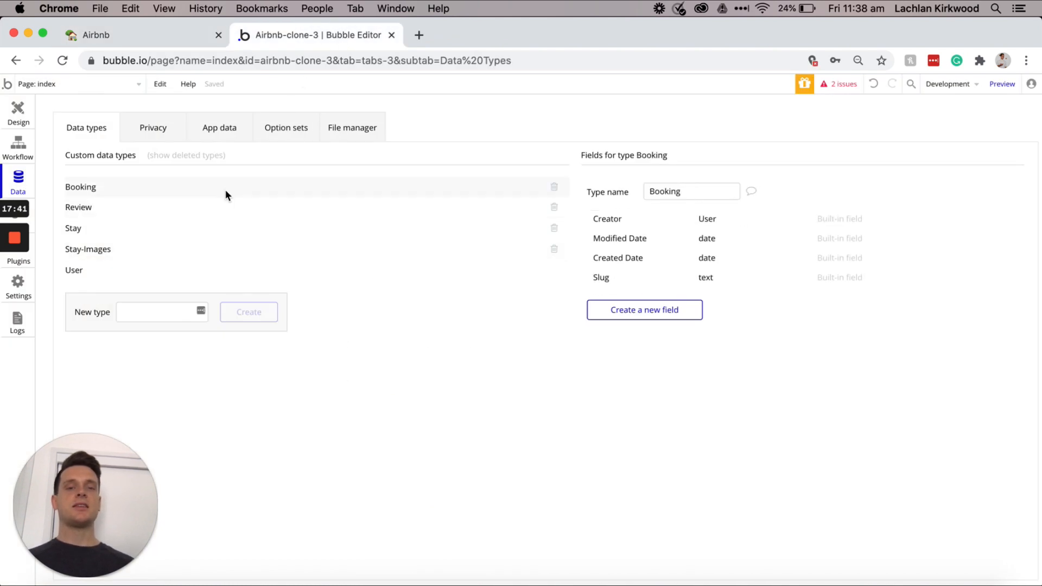
{"action": "left_click", "coordinate": [653, 311]}
{"action": "type", "text": "Adults"}
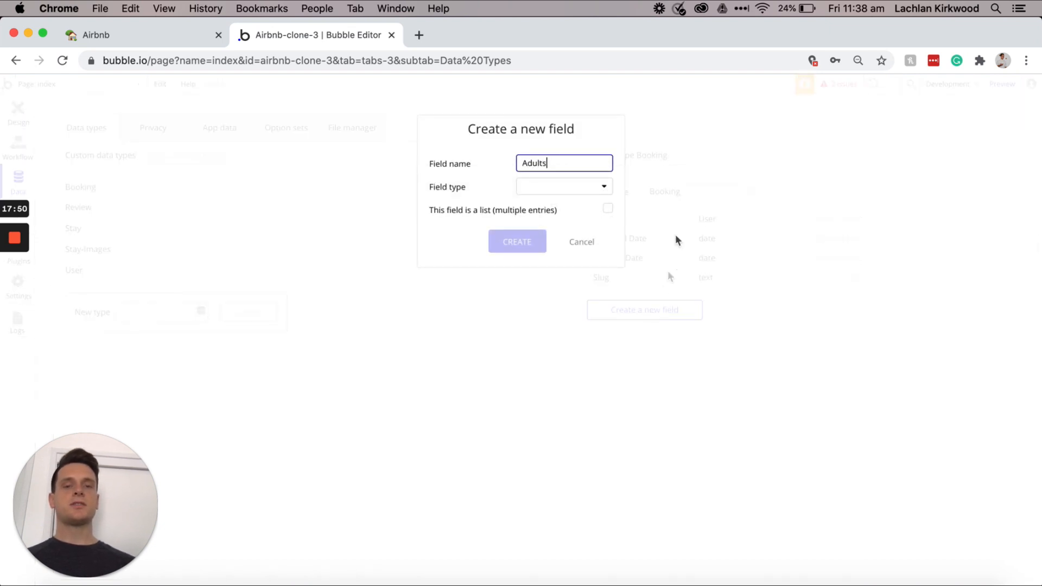
{"action": "left_click", "coordinate": [588, 187]}
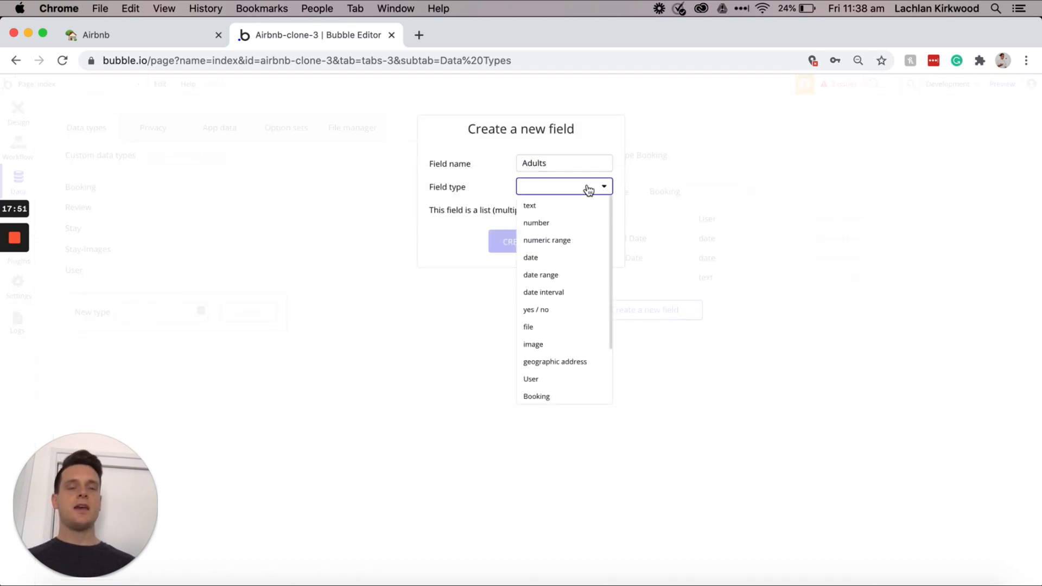
{"action": "left_click", "coordinate": [546, 228]}
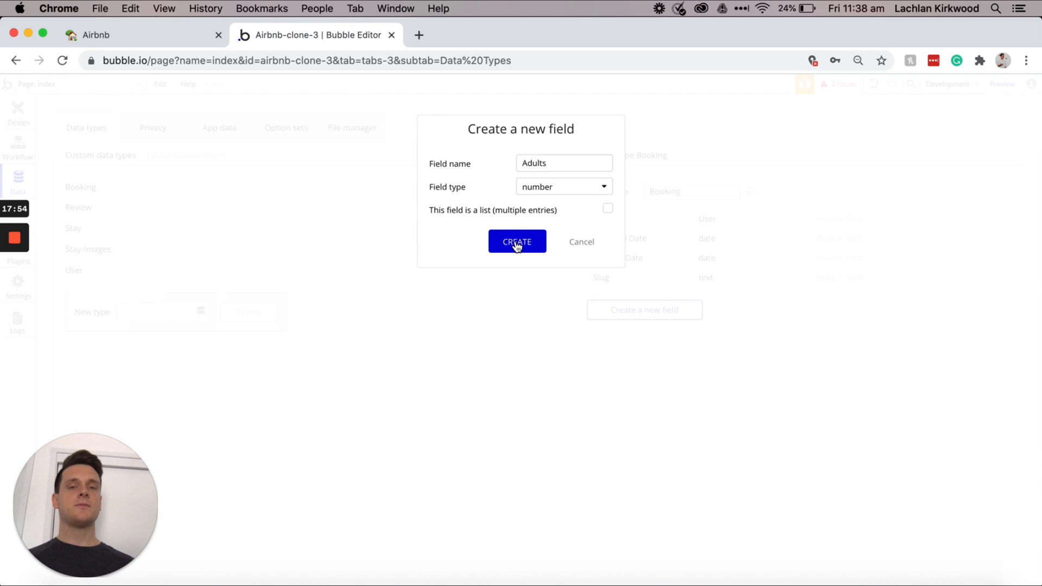
{"action": "left_click", "coordinate": [517, 244]}
Step: Add a number field called Children to the Booking data type
{"action": "left_click", "coordinate": [623, 331]}
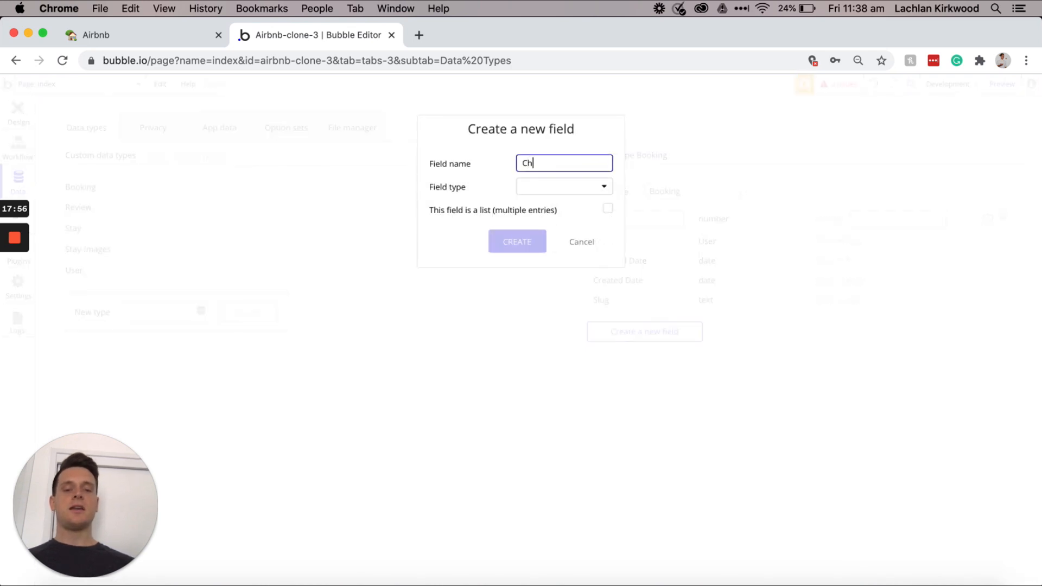
{"action": "left_click", "coordinate": [592, 189]}
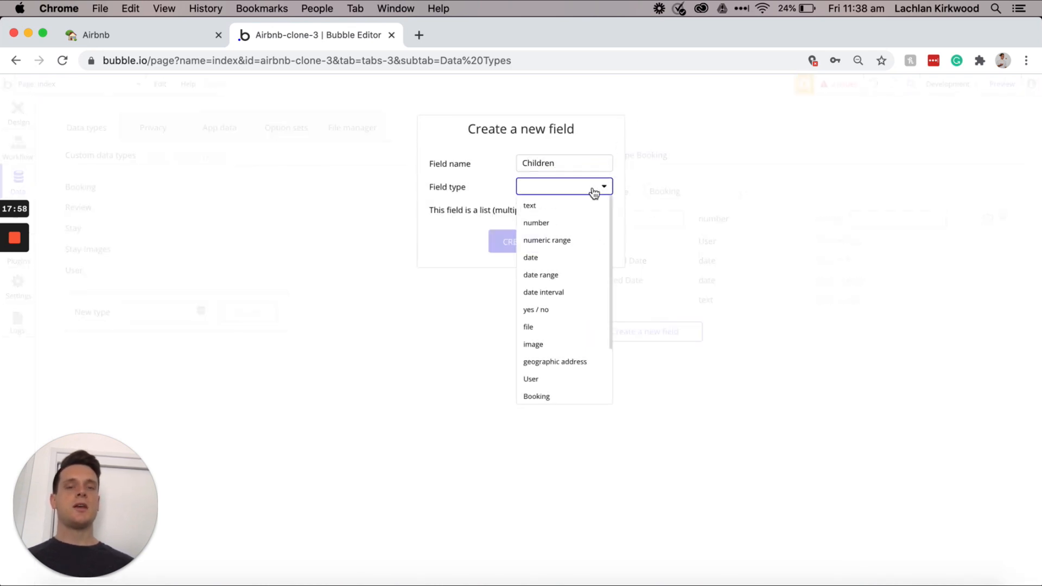
{"action": "left_click", "coordinate": [576, 222]}
{"action": "left_click", "coordinate": [520, 247]}
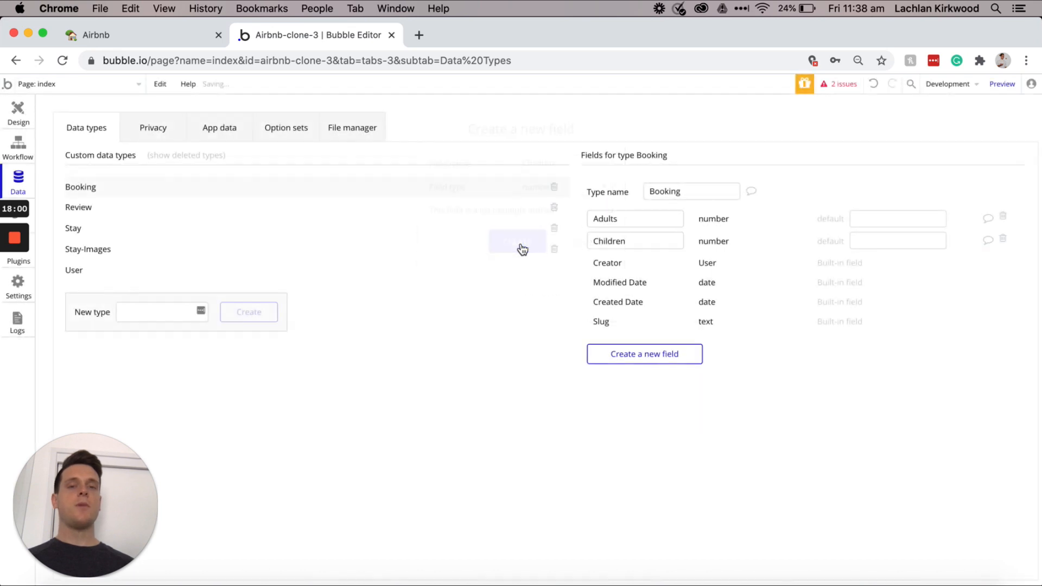
Step: Add a date range field called Booked-dates to the Booking data type
{"action": "left_click", "coordinate": [619, 356]}
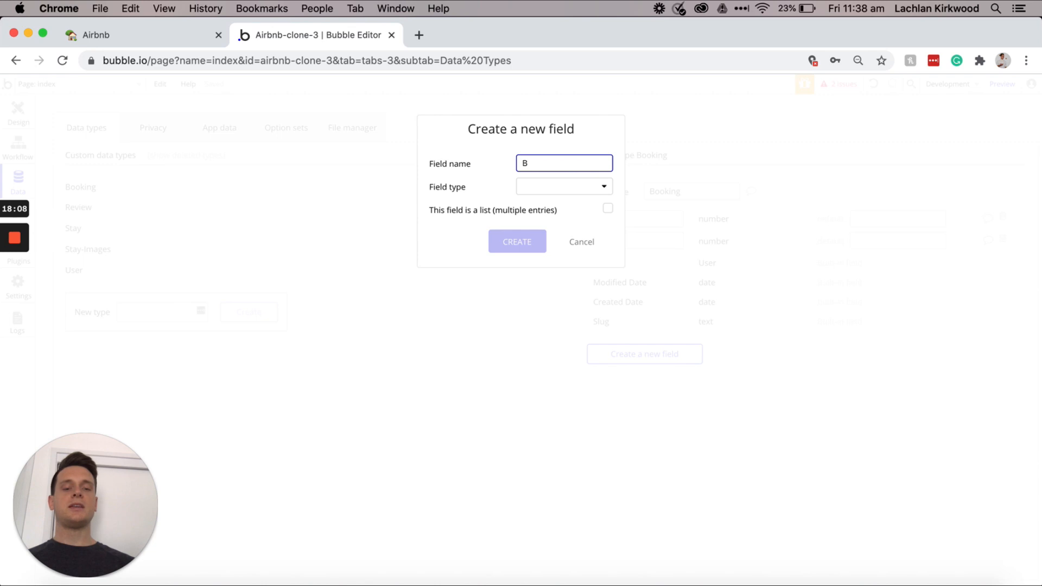
{"action": "type", "text": "Booke"}
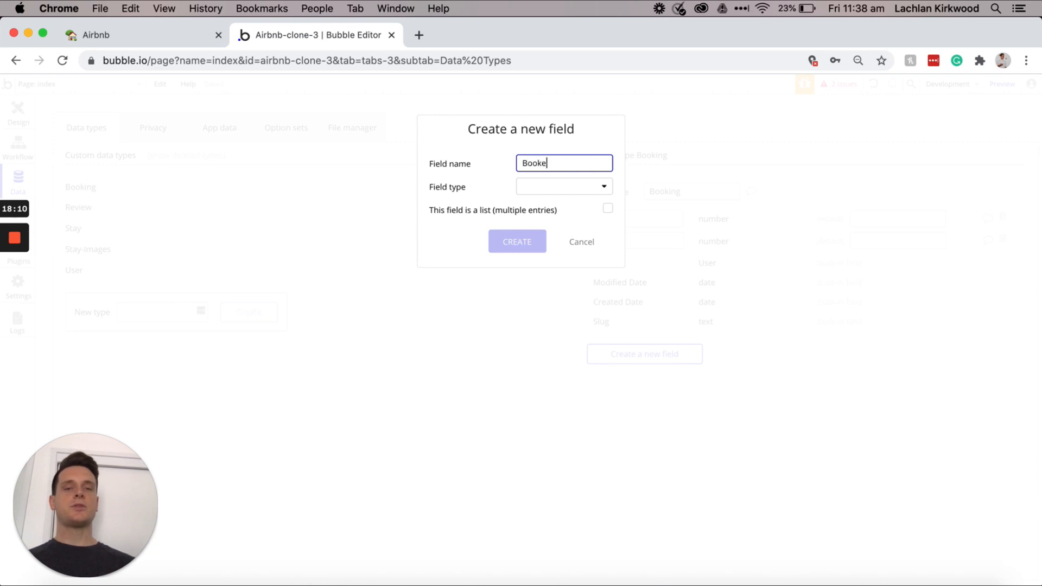
{"action": "left_click", "coordinate": [540, 190]}
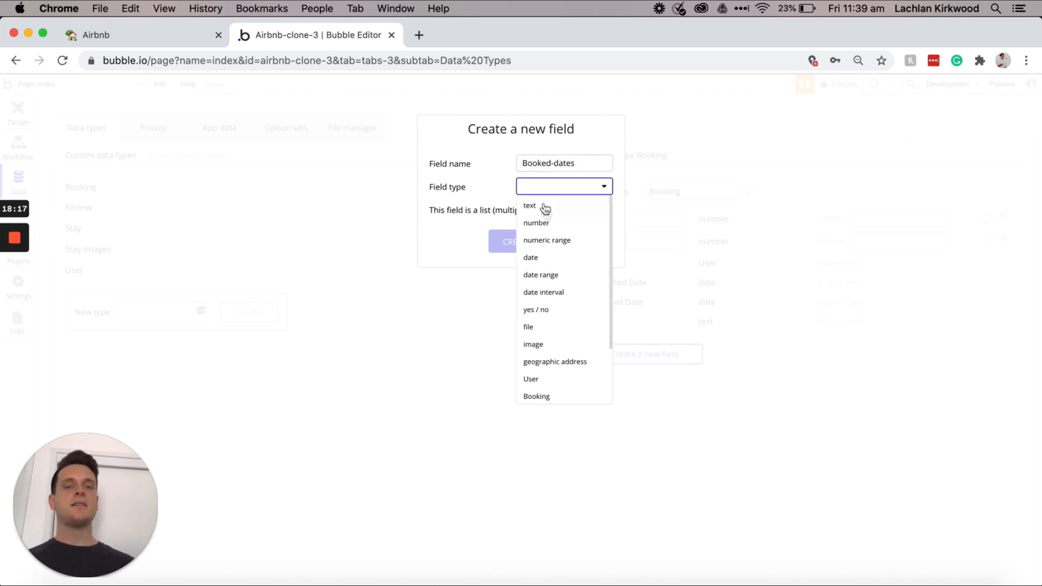
{"action": "left_click", "coordinate": [550, 276]}
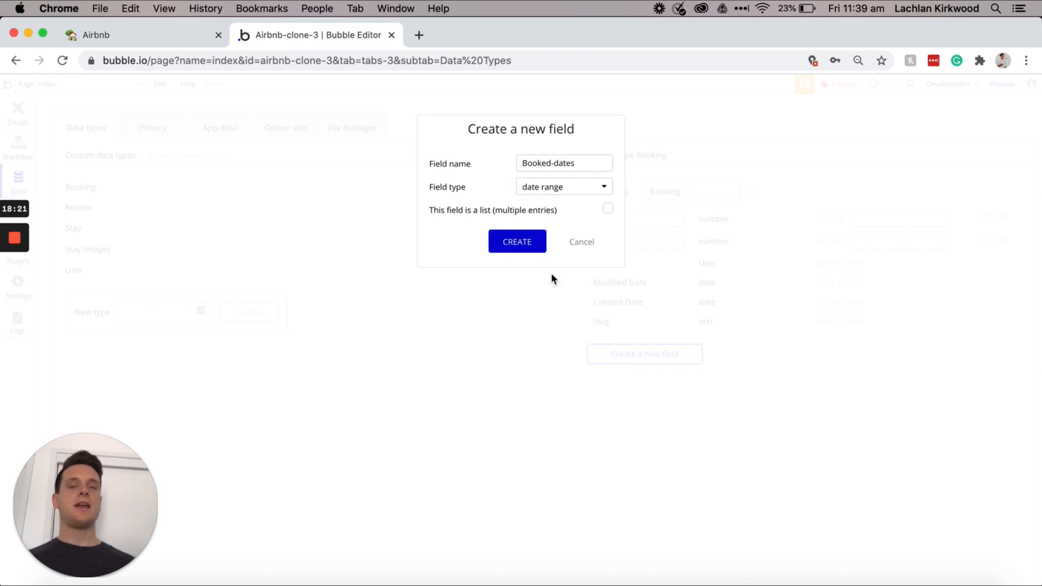
{"action": "left_click", "coordinate": [522, 247]}
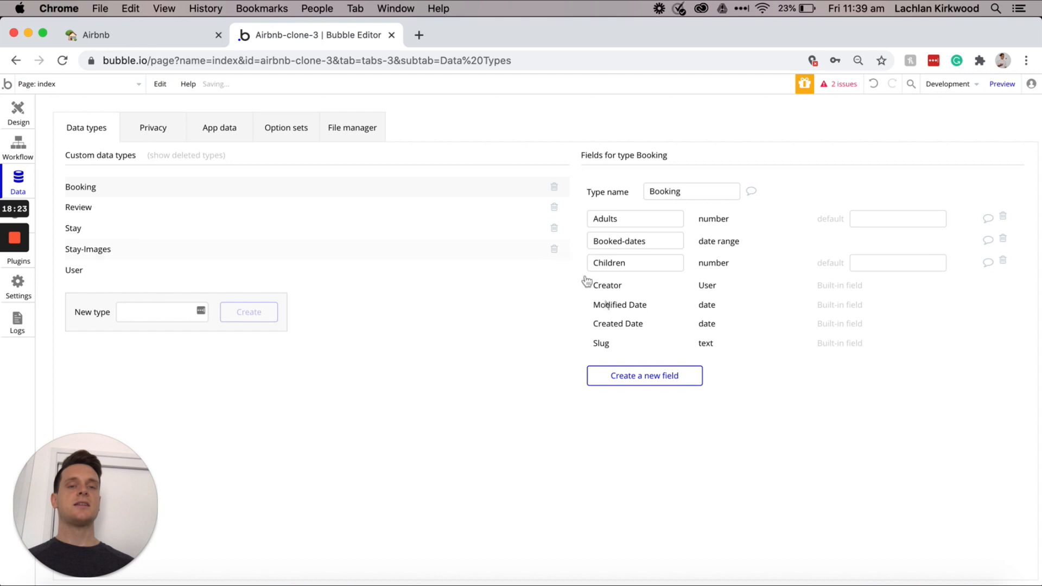
Step: Add a field called Stay to the Booking data type, with the Stay data type as its field type
{"action": "left_click", "coordinate": [637, 376]}
{"action": "type", "text": "Stay"}
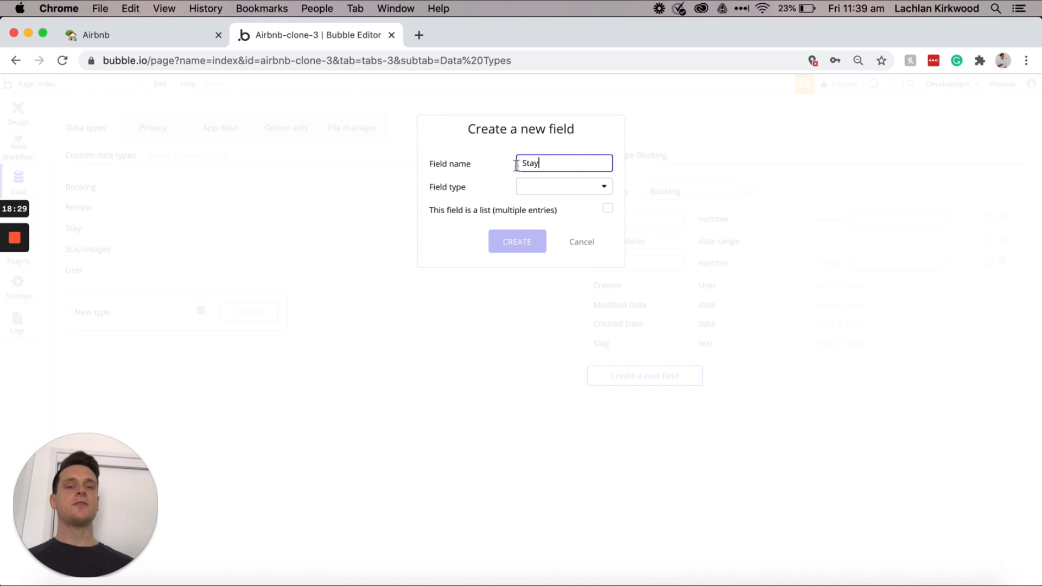
{"action": "left_click", "coordinate": [561, 190]}
{"action": "scroll", "coordinate": [569, 272], "scroll_direction": "down", "scroll_amount": 5}
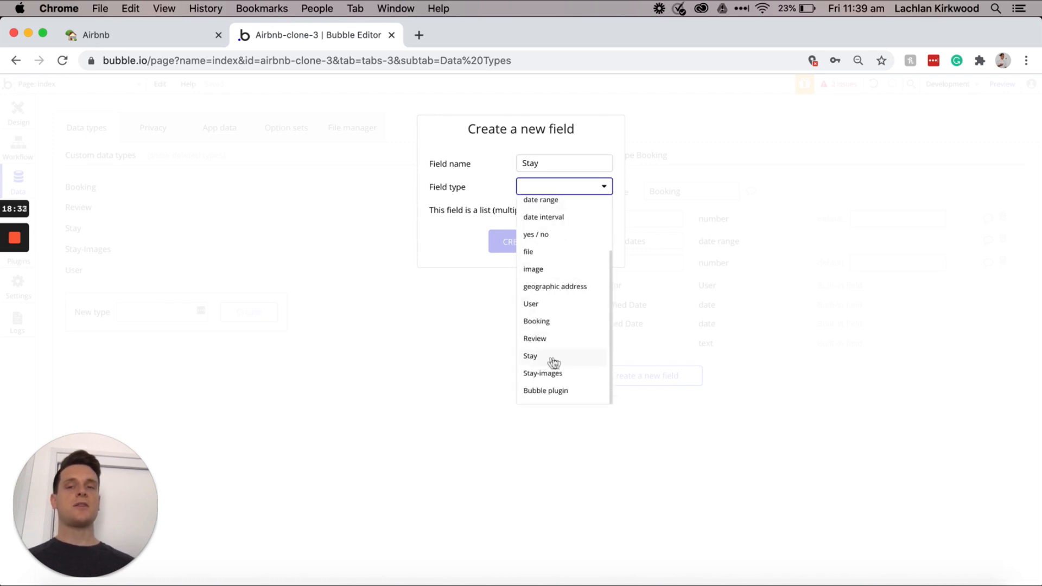
{"action": "left_click", "coordinate": [556, 358]}
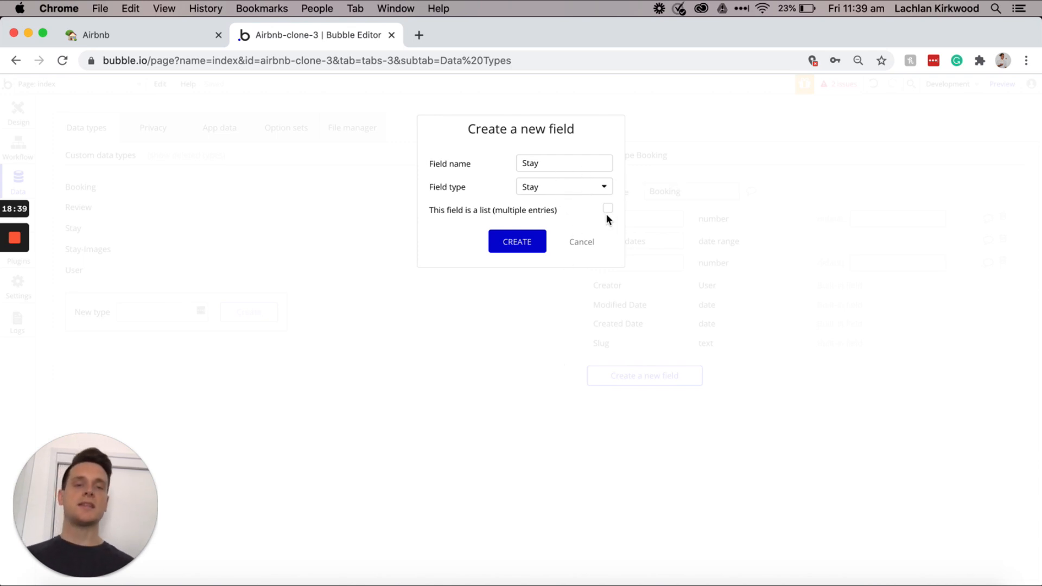
{"action": "left_click", "coordinate": [518, 241]}
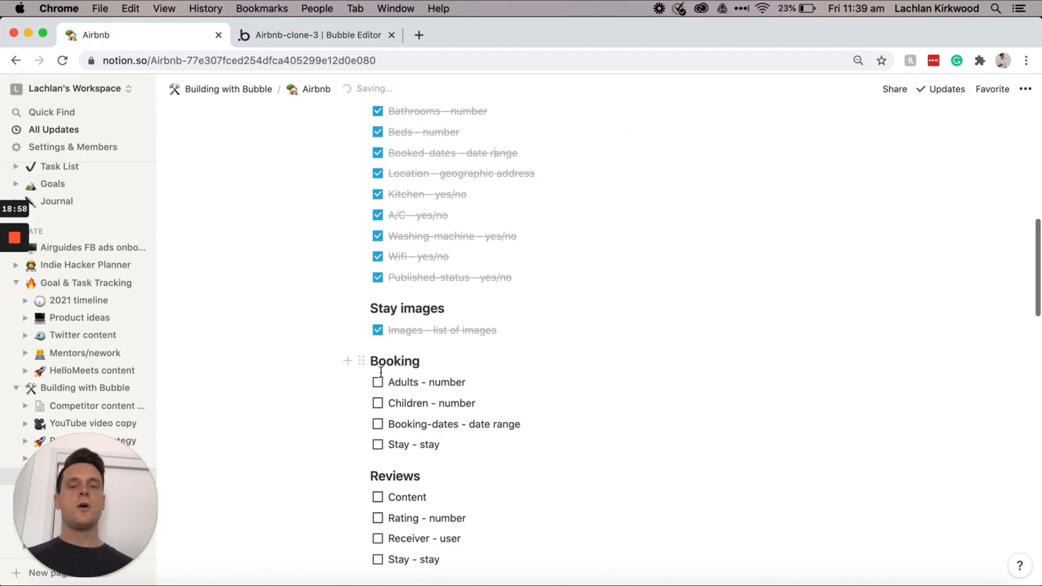
Step: In the Notion plan, mark the Booking fields Adults, Children, Booking-dates and Stay as done, and review the Reviews fields
{"action": "left_click", "coordinate": [378, 383]}
{"action": "left_click", "coordinate": [379, 403]}
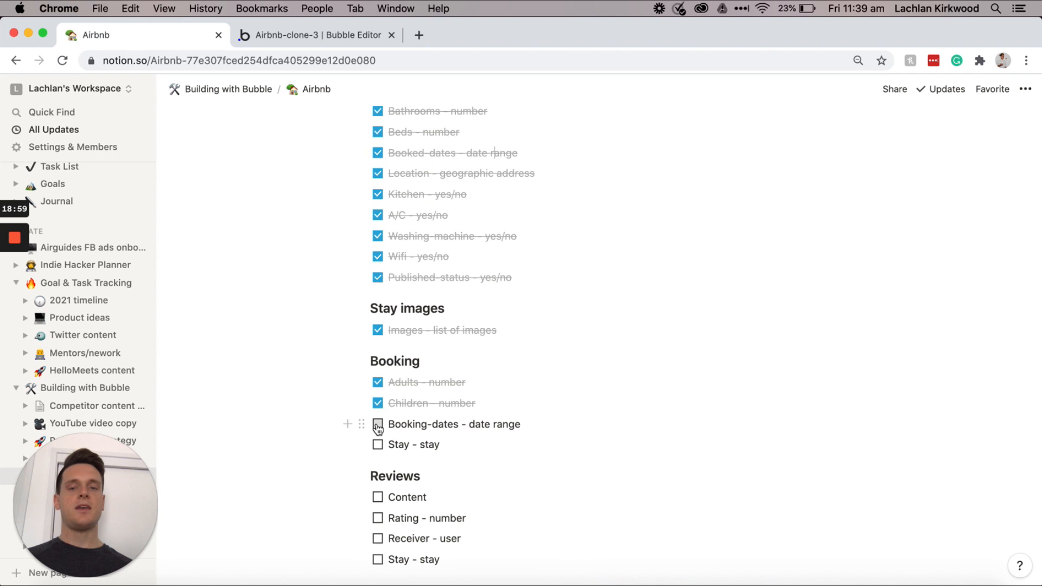
{"action": "left_click", "coordinate": [378, 424]}
{"action": "left_click", "coordinate": [378, 446]}
{"action": "scroll", "coordinate": [380, 446], "scroll_direction": "down", "scroll_amount": 1}
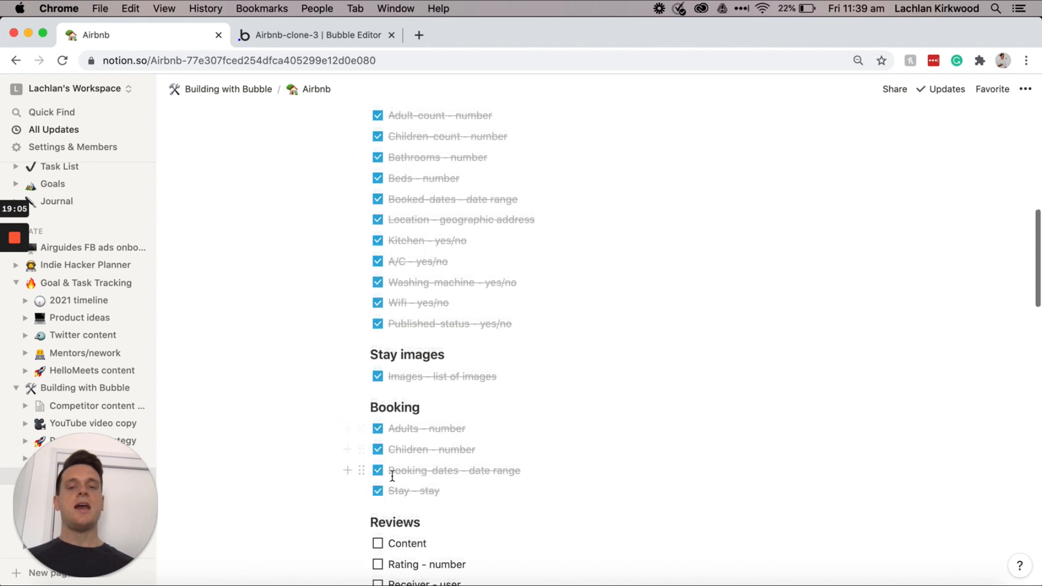
{"action": "scroll", "coordinate": [392, 475], "scroll_direction": "down", "scroll_amount": 2}
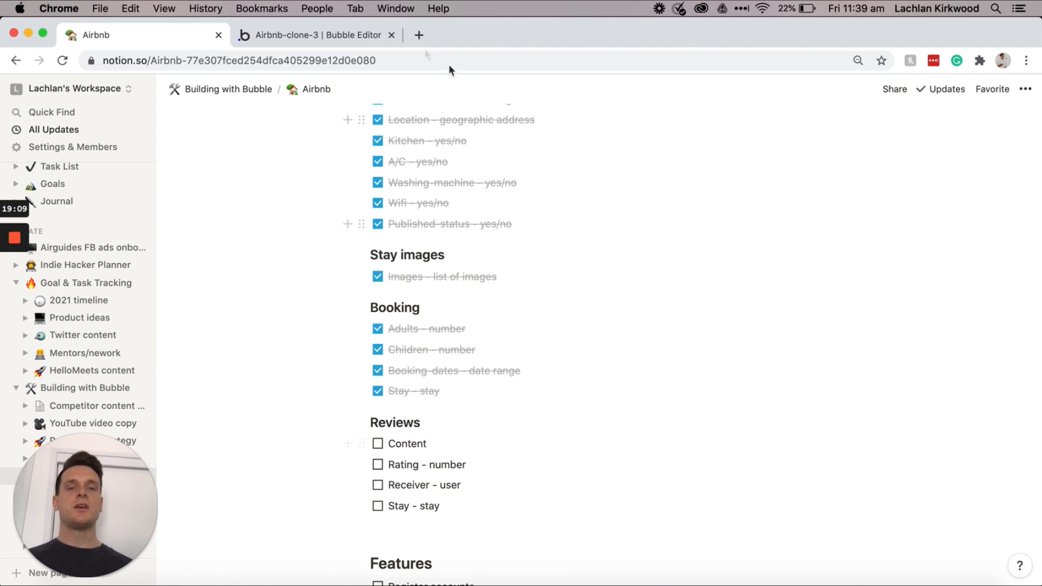
Step: In the Bubble editor, add a text field called Content to the Review data type
{"action": "left_click", "coordinate": [363, 34]}
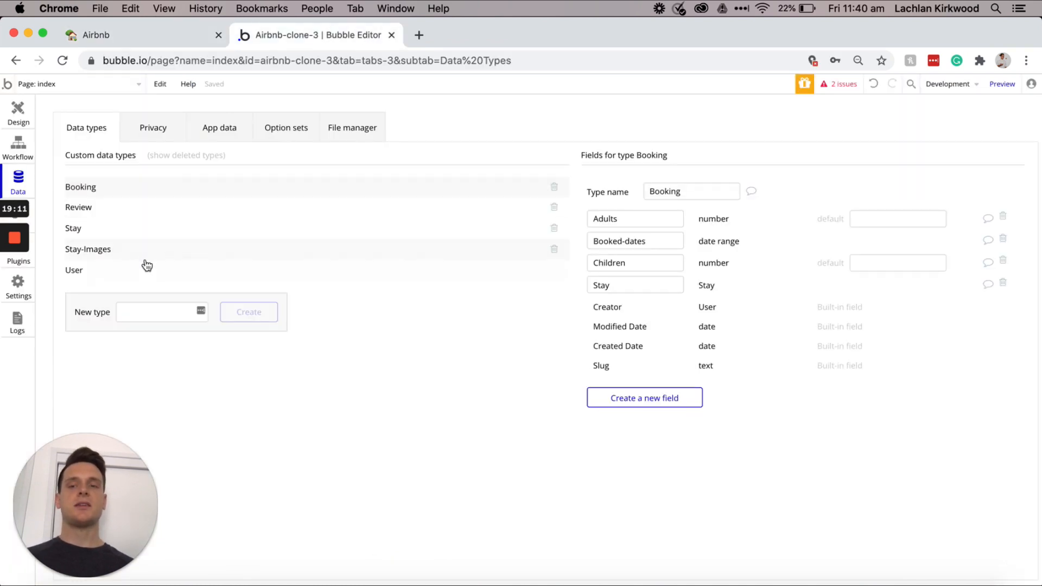
{"action": "left_click", "coordinate": [148, 209]}
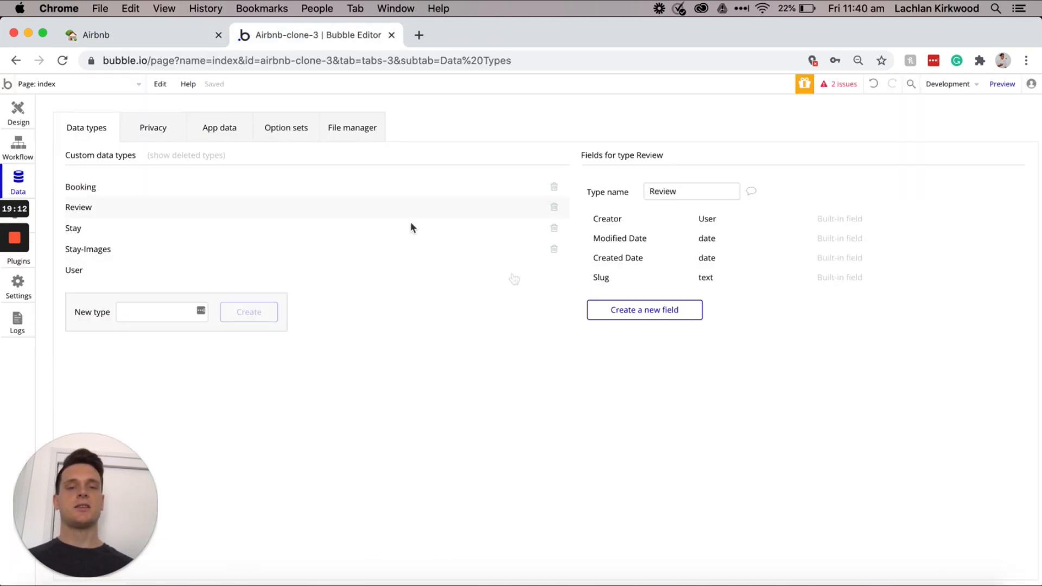
{"action": "left_click", "coordinate": [613, 314]}
{"action": "type", "text": "Conten"}
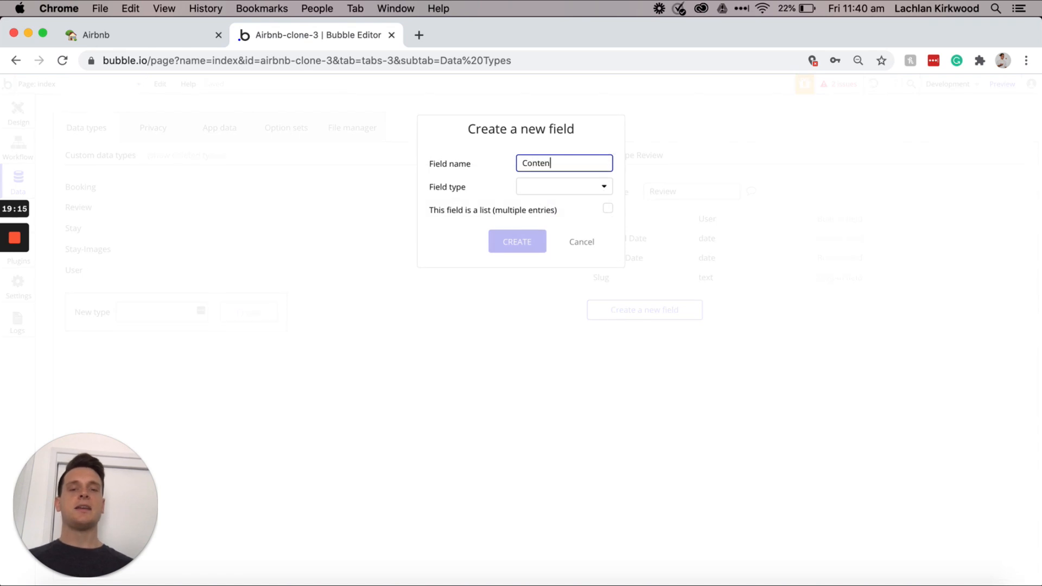
{"action": "left_click", "coordinate": [561, 189]}
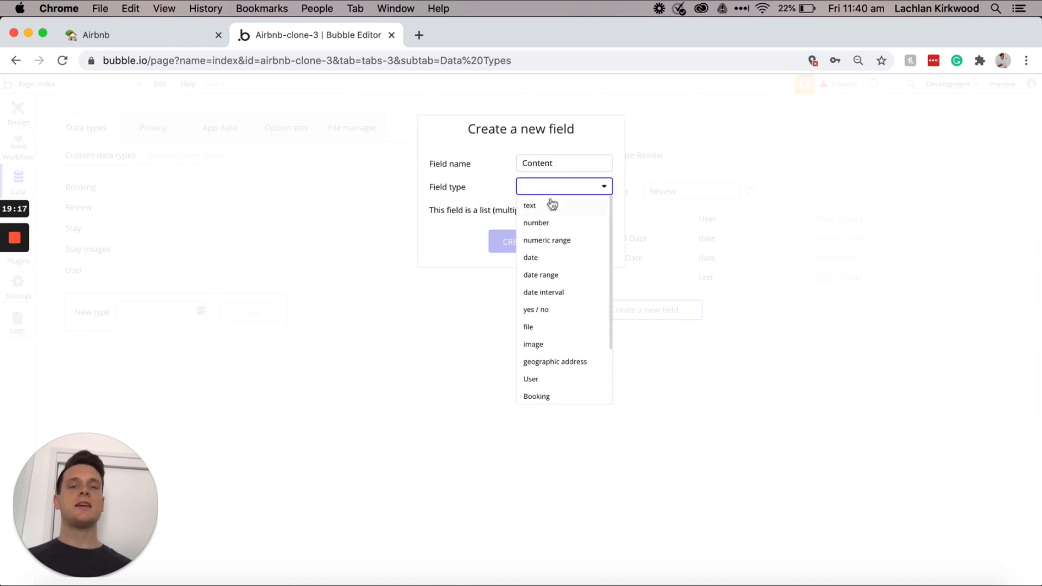
{"action": "left_click", "coordinate": [549, 206]}
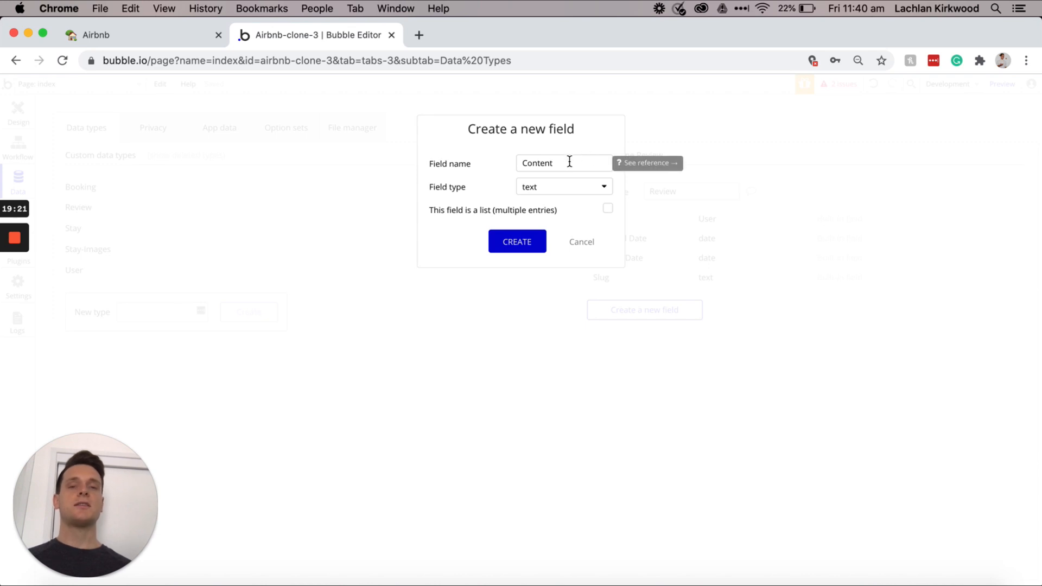
{"action": "left_click", "coordinate": [515, 245]}
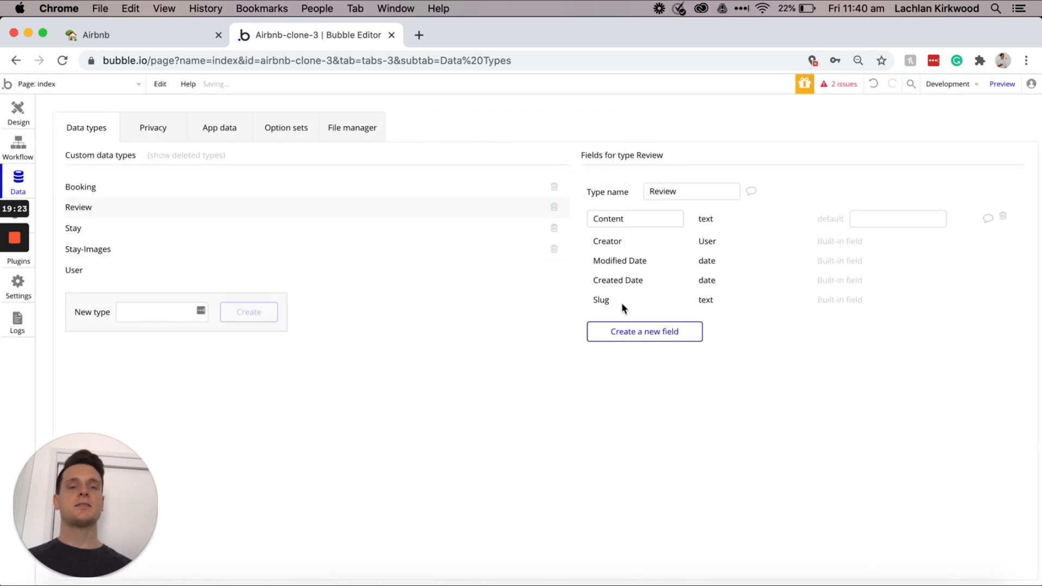
Step: Add a number field called Rating to the Review data type
{"action": "left_click", "coordinate": [622, 333]}
{"action": "type", "text": "Rating"}
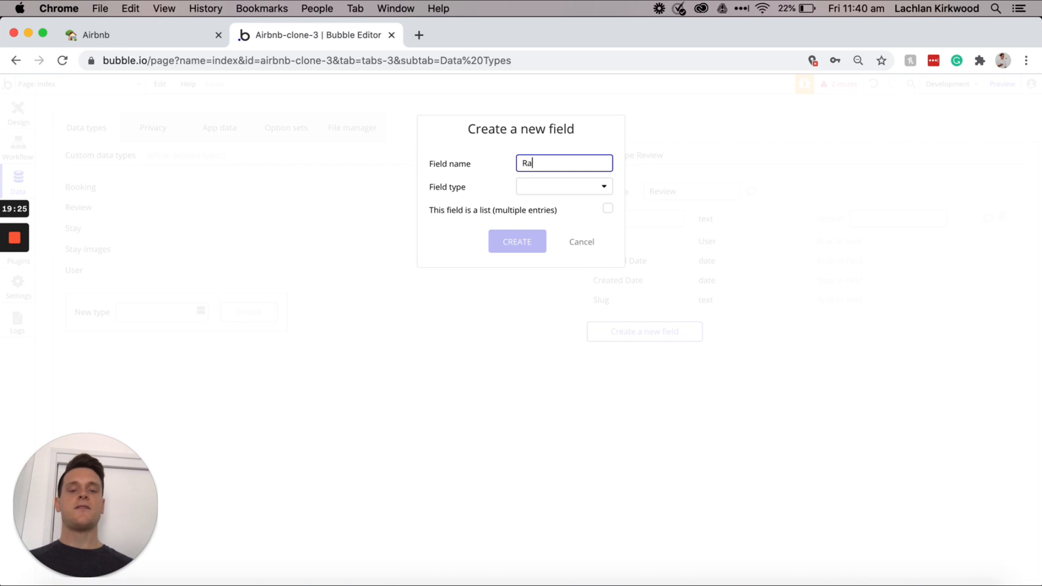
{"action": "left_click", "coordinate": [544, 189]}
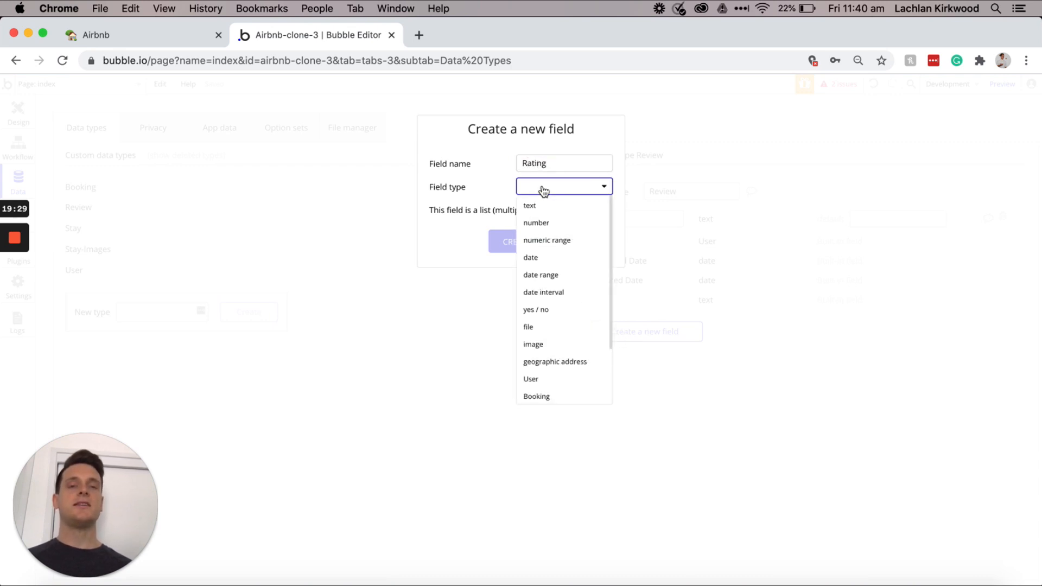
{"action": "left_click", "coordinate": [536, 227]}
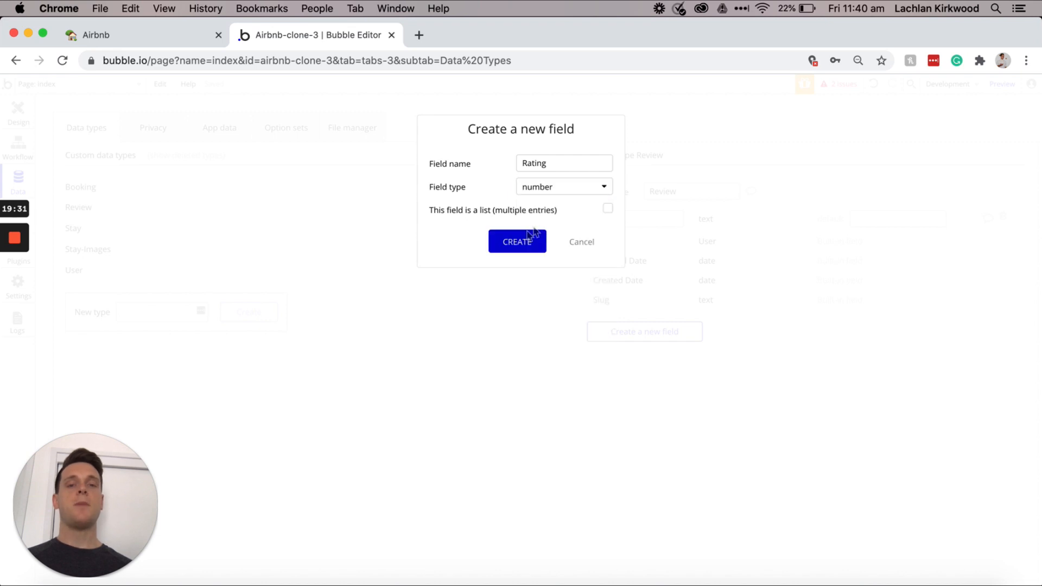
{"action": "left_click", "coordinate": [513, 242]}
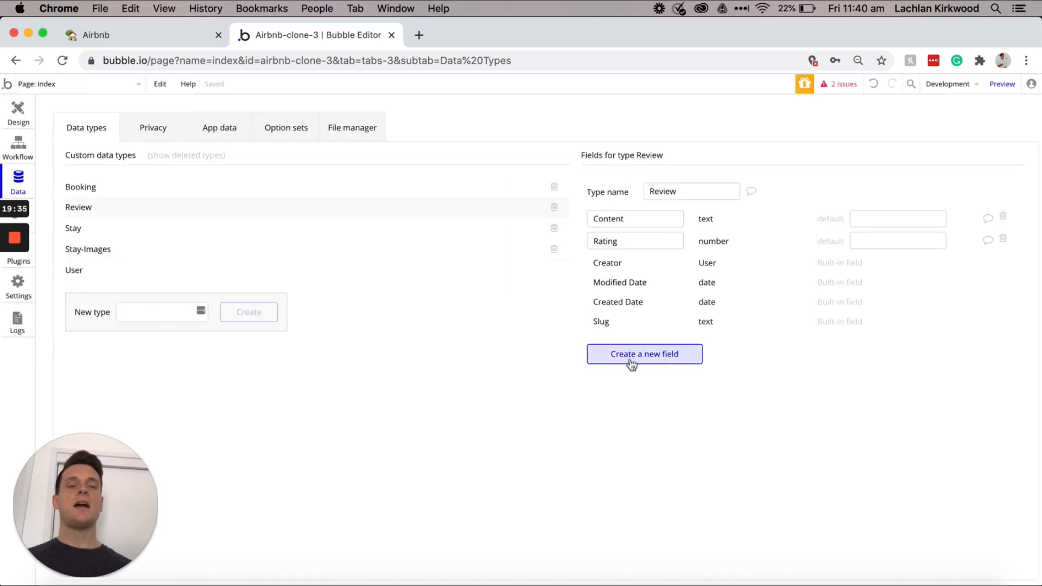
Step: Add a field called Receiver to the Review data type, with User as its field type
{"action": "left_click", "coordinate": [630, 363]}
{"action": "type", "text": "Receiver"}
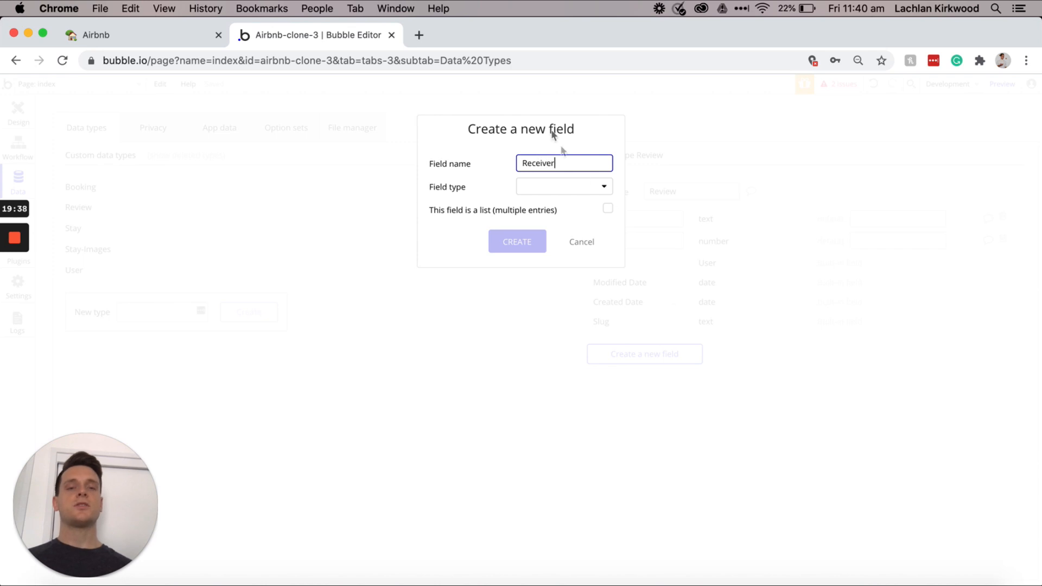
{"action": "left_click", "coordinate": [585, 186]}
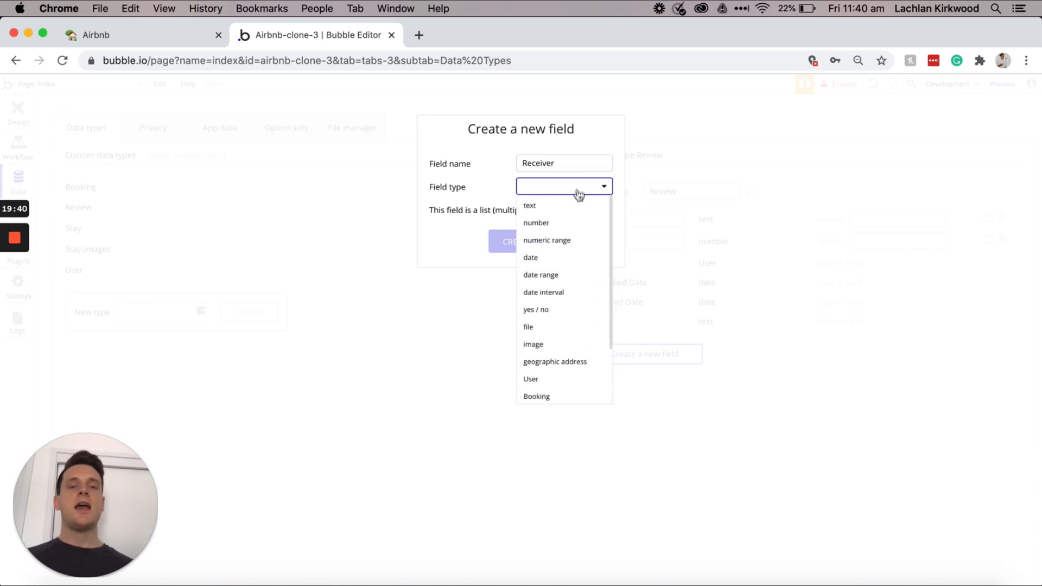
{"action": "scroll", "coordinate": [582, 287], "scroll_direction": "down", "scroll_amount": 3}
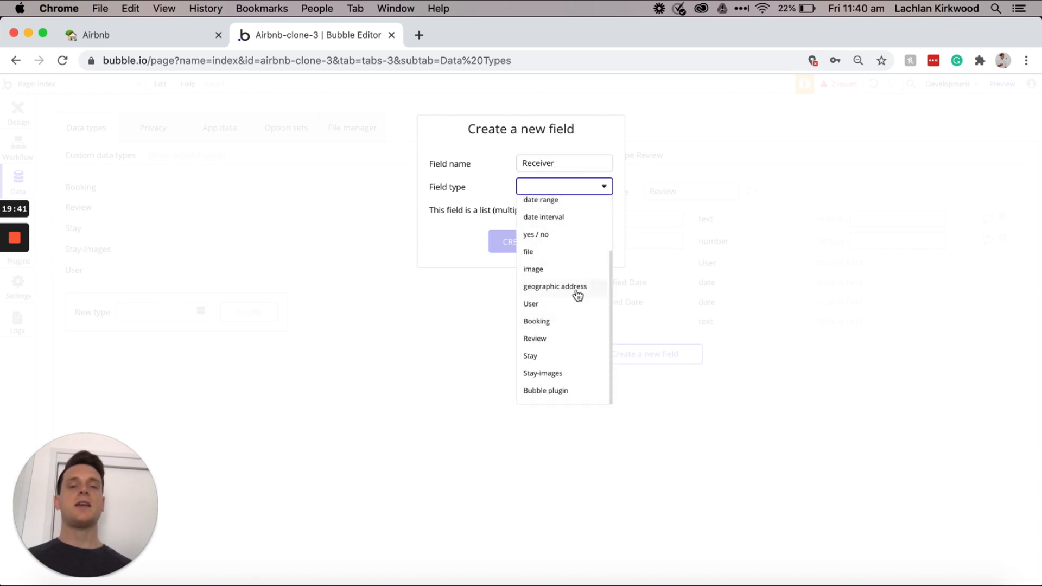
{"action": "left_click", "coordinate": [534, 304]}
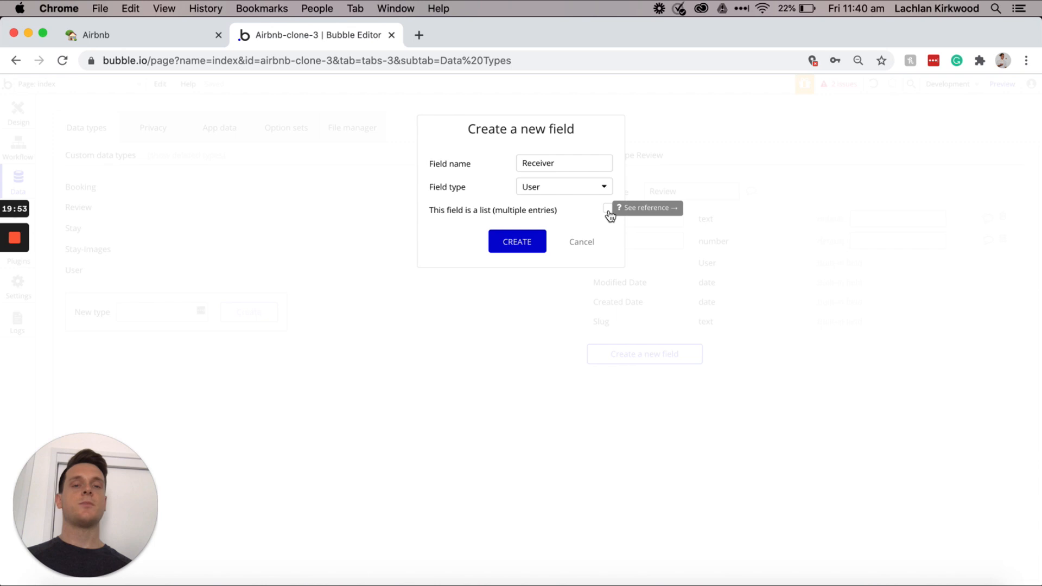
{"action": "left_click", "coordinate": [511, 247]}
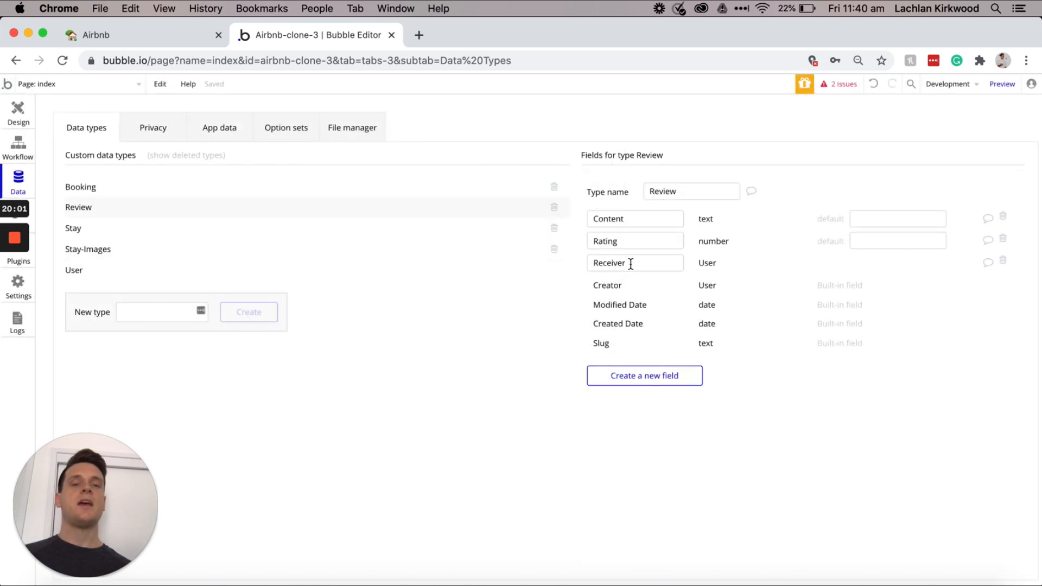
Step: Add a field called Stay to the Review data type, with the Stay data type as its field type
{"action": "left_click", "coordinate": [644, 375]}
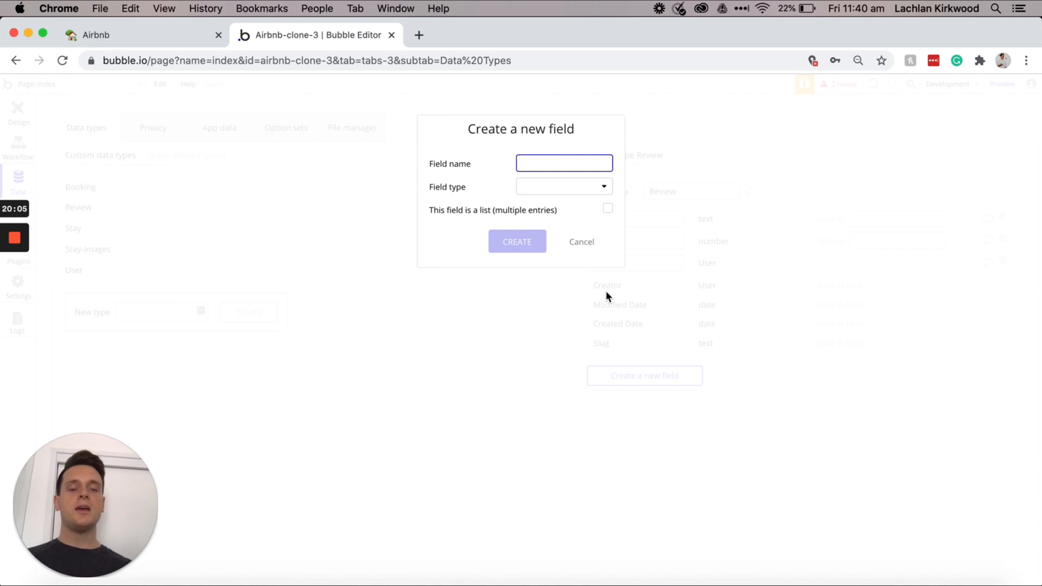
{"action": "type", "text": "Stay"}
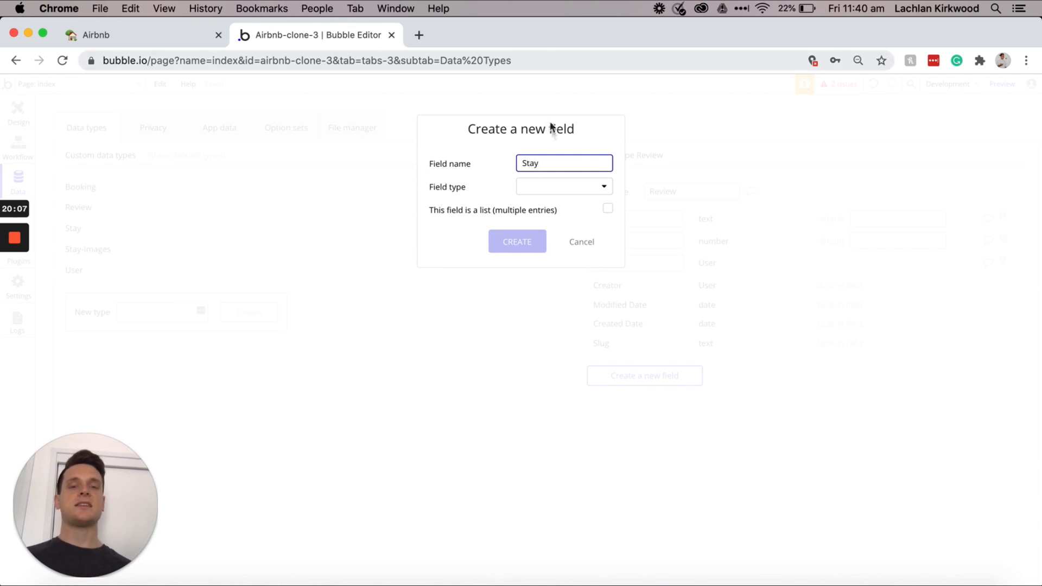
{"action": "left_click", "coordinate": [556, 191]}
{"action": "scroll", "coordinate": [563, 314], "scroll_direction": "down", "scroll_amount": 3}
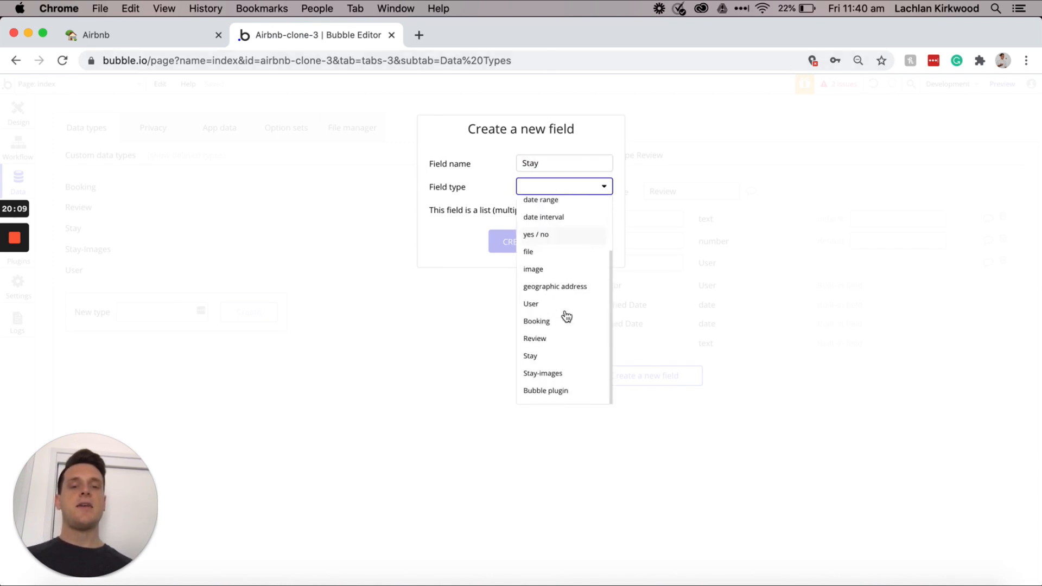
{"action": "left_click", "coordinate": [545, 356]}
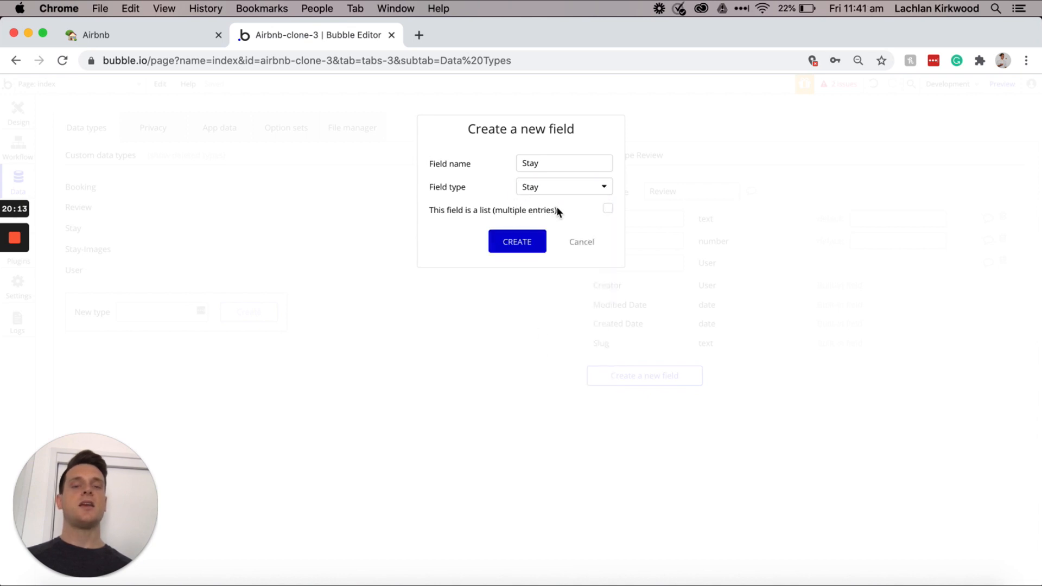
{"action": "left_click", "coordinate": [524, 243]}
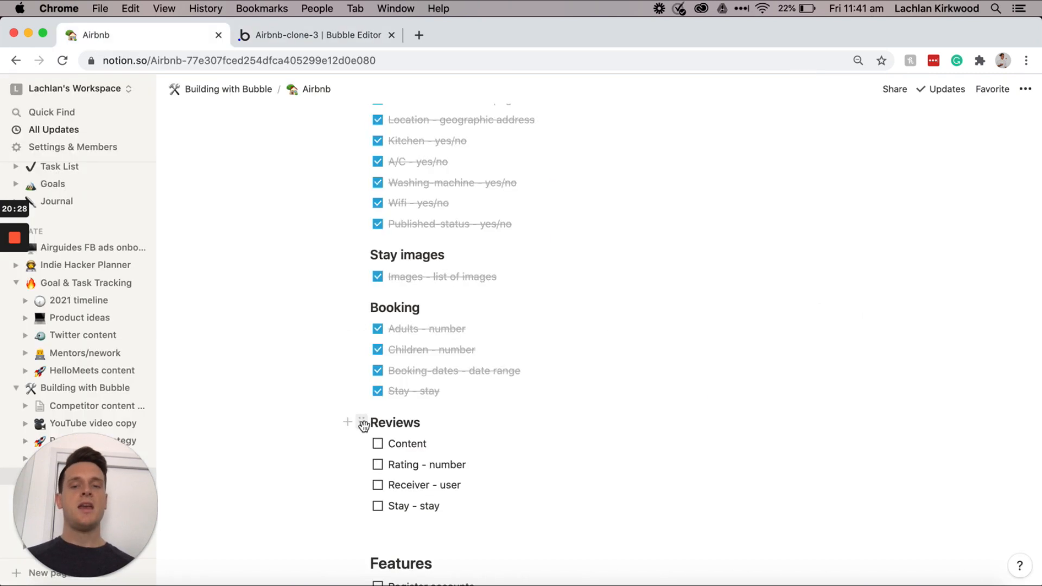
Step: In the Notion plan, mark the Reviews fields Content, Rating, Receiver and Stay as done
{"action": "left_click_drag", "start_coordinate": [447, 510], "coordinate": [367, 450]}
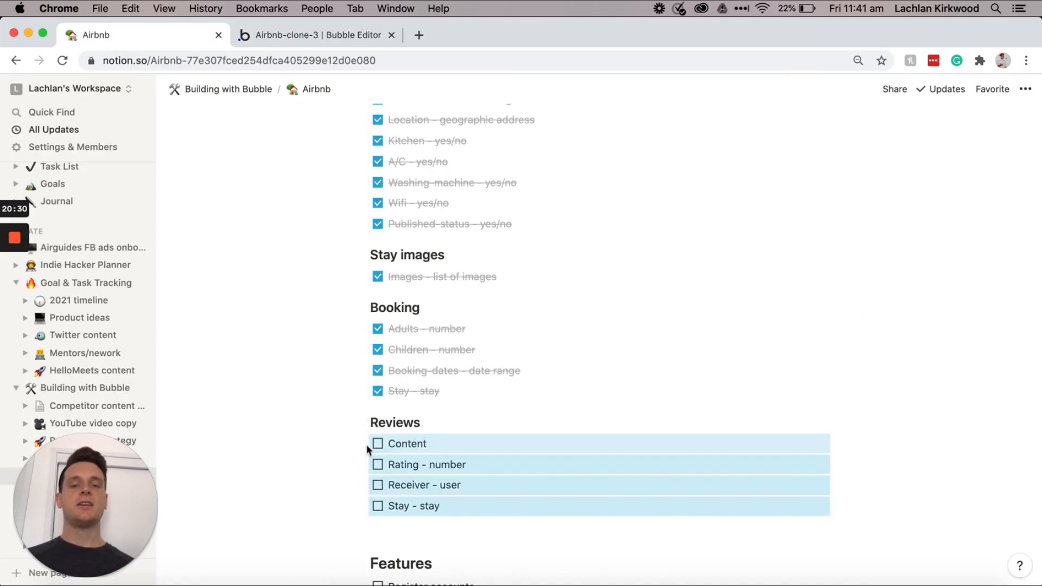
{"action": "left_click", "coordinate": [378, 444]}
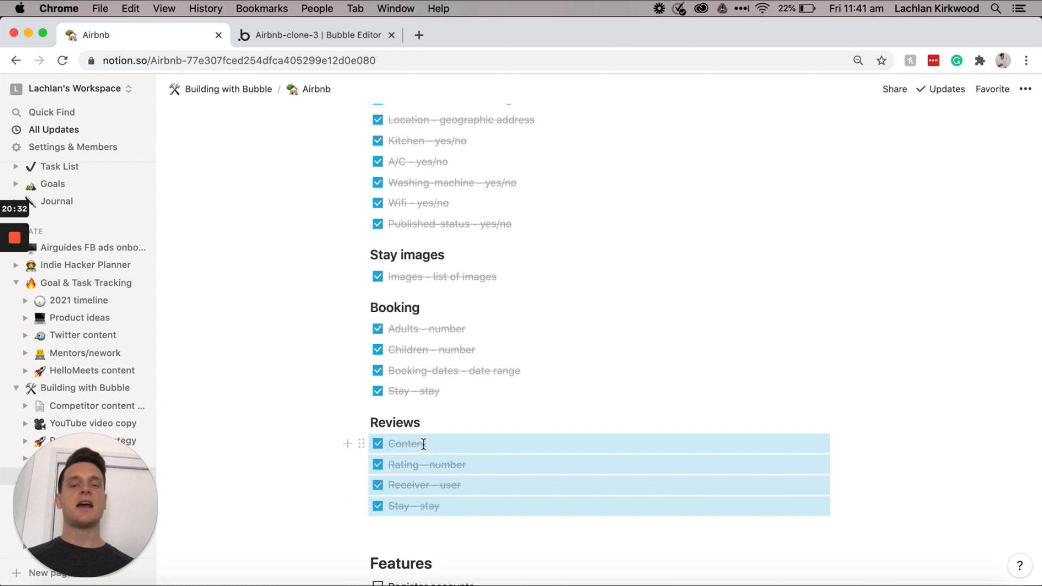
{"action": "left_click", "coordinate": [442, 461]}
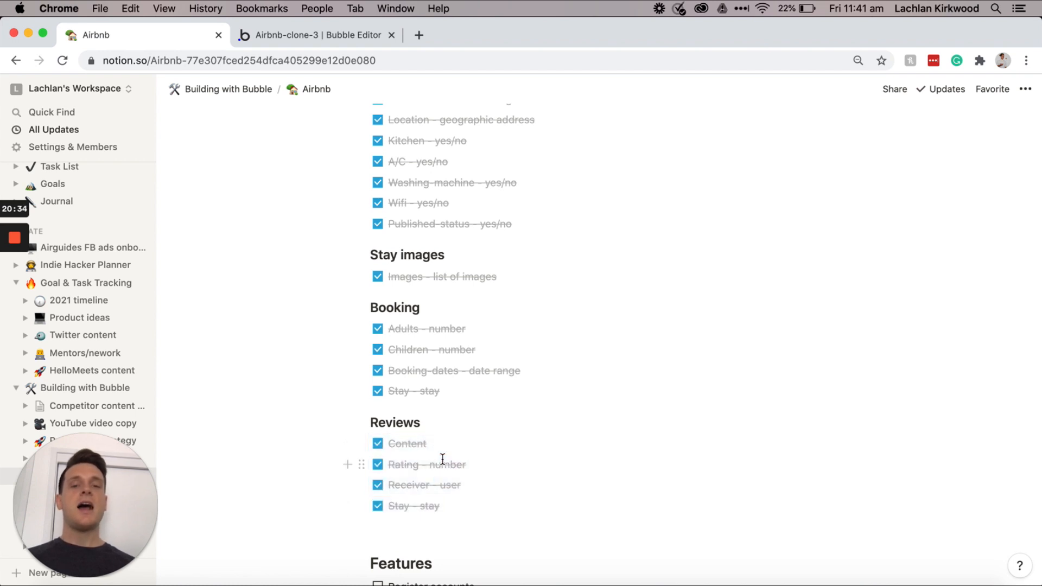
Step: Review the plan's Database section from User to Stay images, and the Search for property tasks in the feature list
{"action": "scroll", "coordinate": [442, 460], "scroll_direction": "up", "scroll_amount": 3}
{"action": "scroll", "coordinate": [443, 459], "scroll_direction": "up", "scroll_amount": 5}
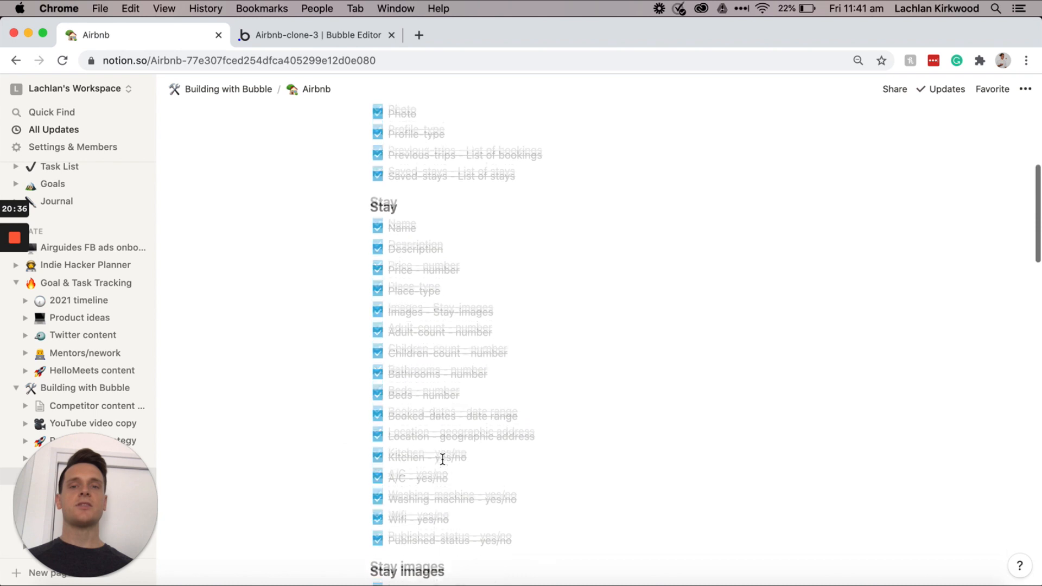
{"action": "scroll", "coordinate": [443, 460], "scroll_direction": "up", "scroll_amount": 3}
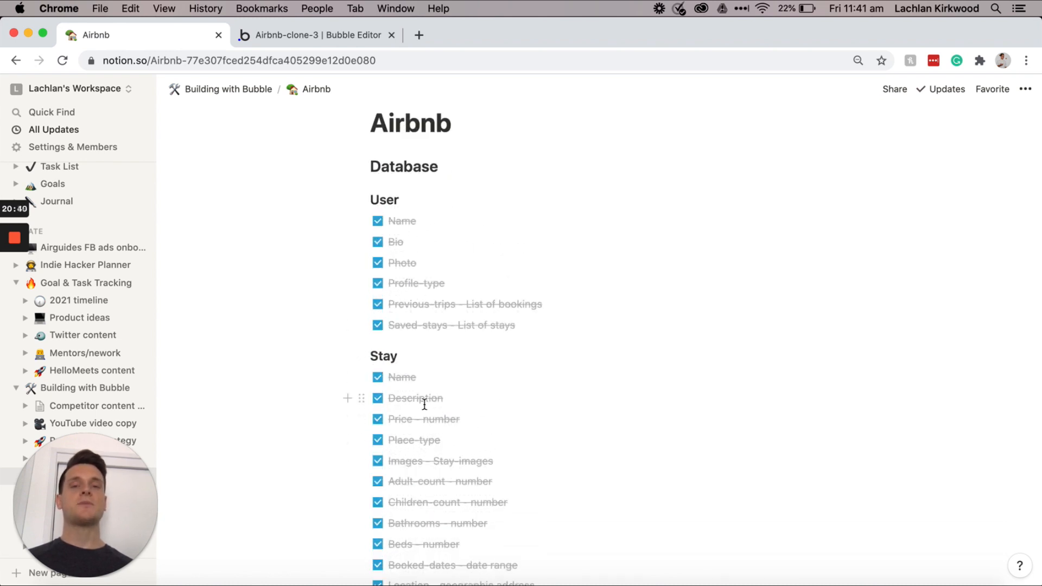
{"action": "scroll", "coordinate": [454, 379], "scroll_direction": "up", "scroll_amount": 2}
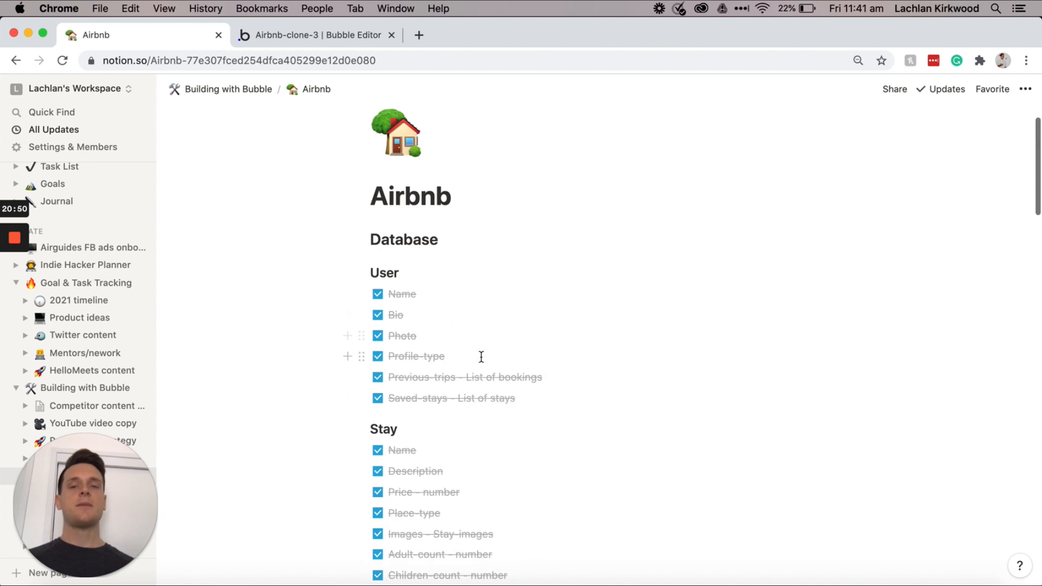
{"action": "scroll", "coordinate": [481, 357], "scroll_direction": "down", "scroll_amount": 3}
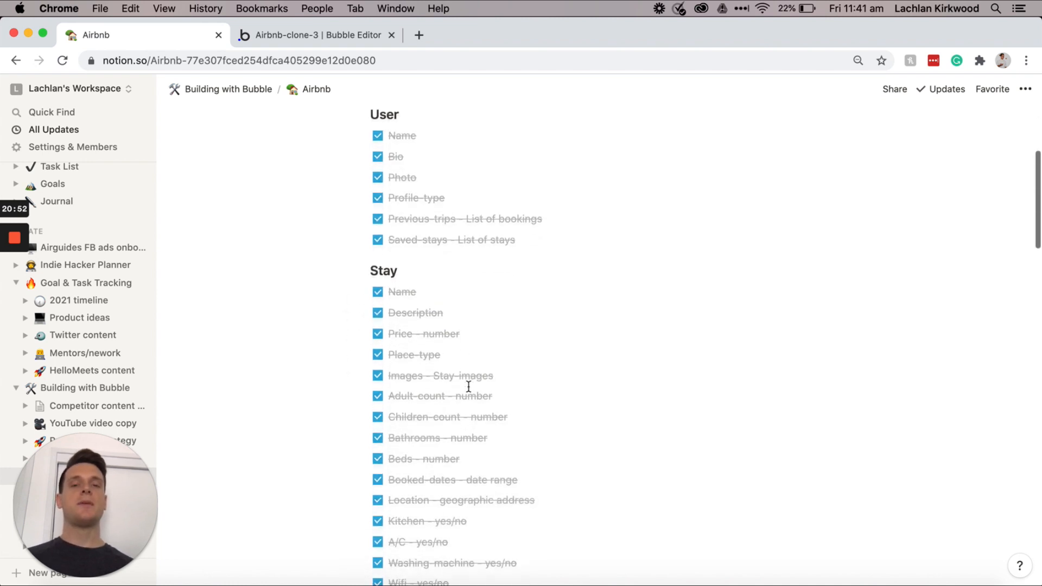
{"action": "scroll", "coordinate": [466, 452], "scroll_direction": "down", "scroll_amount": 2}
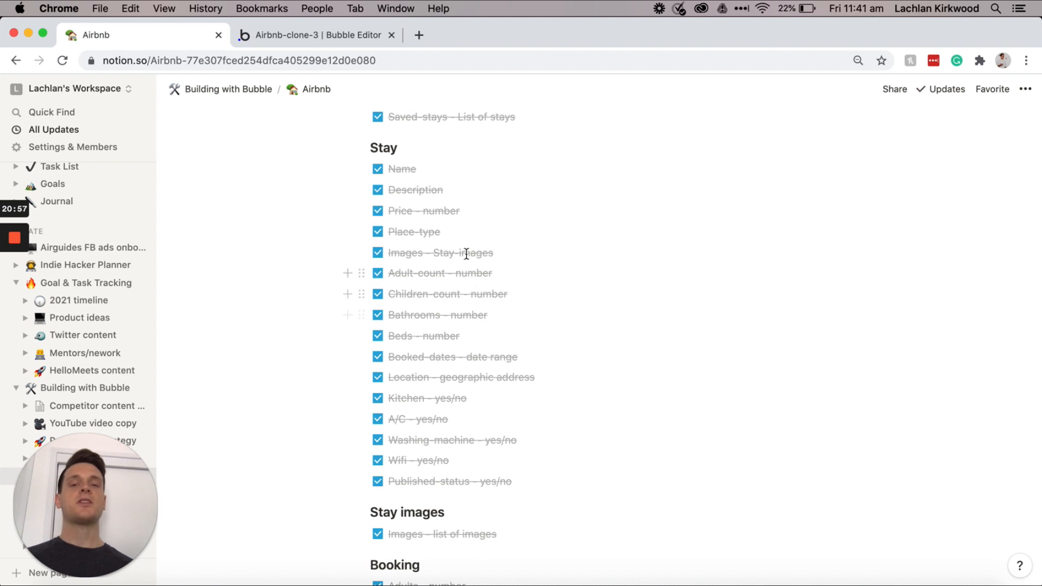
{"action": "scroll", "coordinate": [455, 318], "scroll_direction": "up", "scroll_amount": 1}
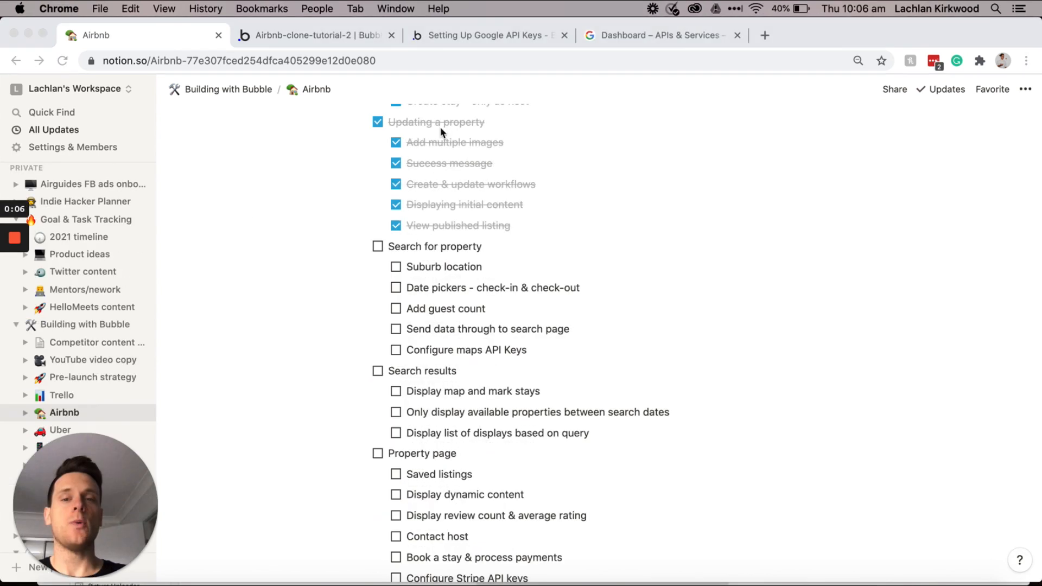
{"action": "scroll", "coordinate": [443, 136], "scroll_direction": "down", "scroll_amount": 1}
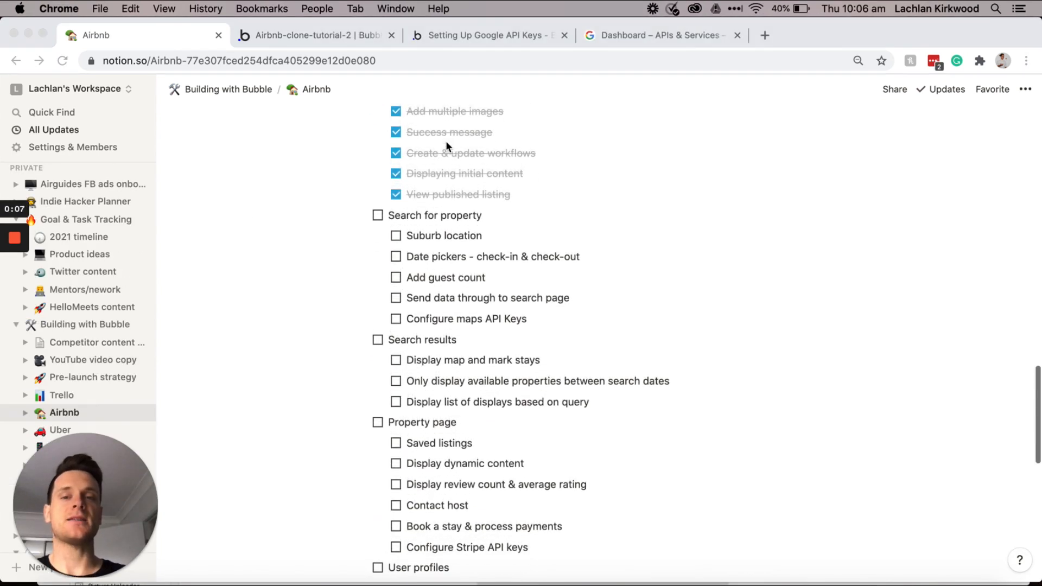
{"action": "triple_click", "coordinate": [489, 215]}
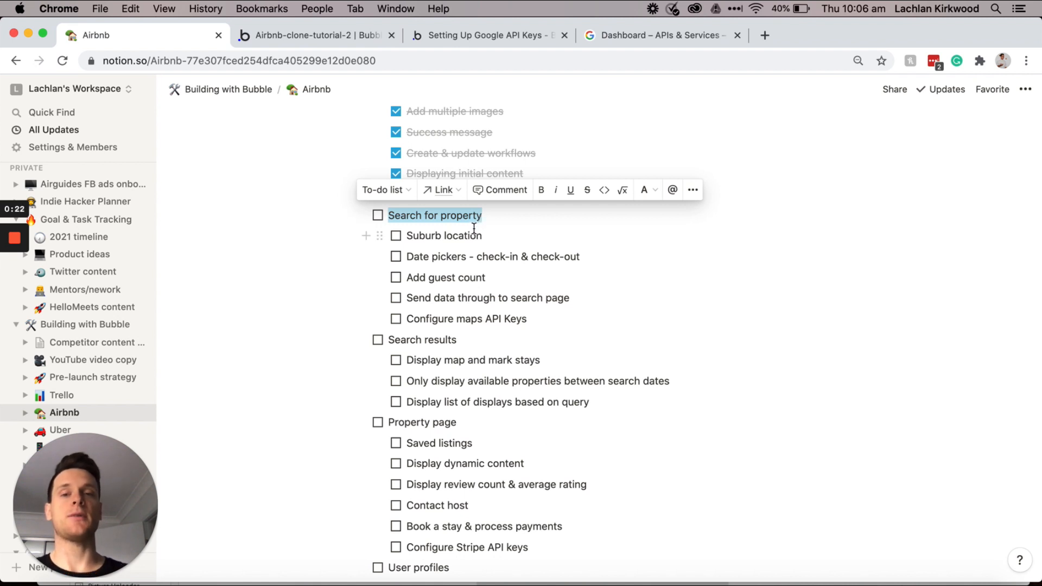
{"action": "left_click", "coordinate": [488, 215]}
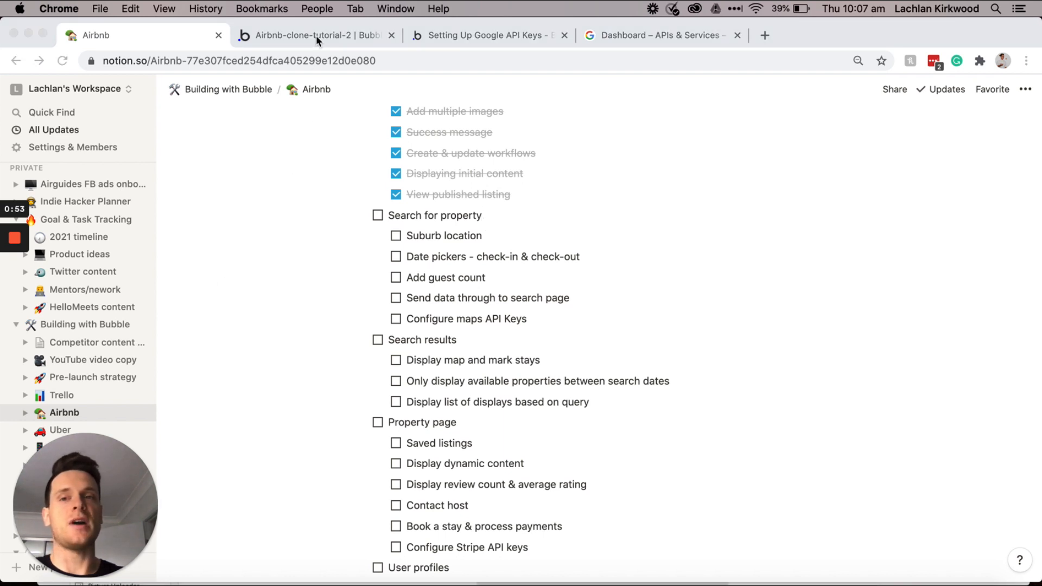
Step: Switch to the Bubble editor and create a new page named home
{"action": "left_click", "coordinate": [316, 35]}
{"action": "left_click", "coordinate": [134, 89]}
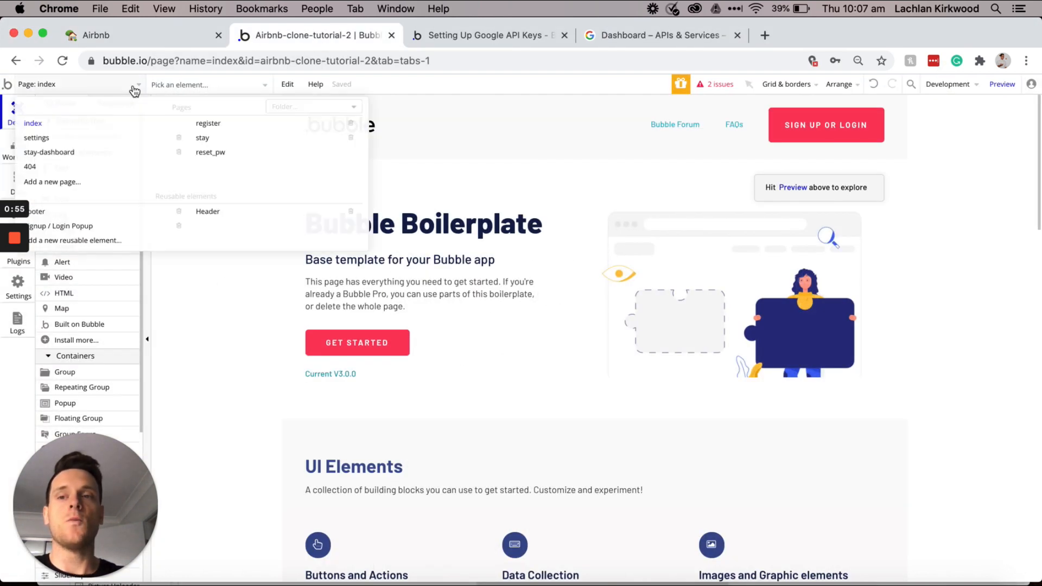
{"action": "left_click", "coordinate": [81, 182]}
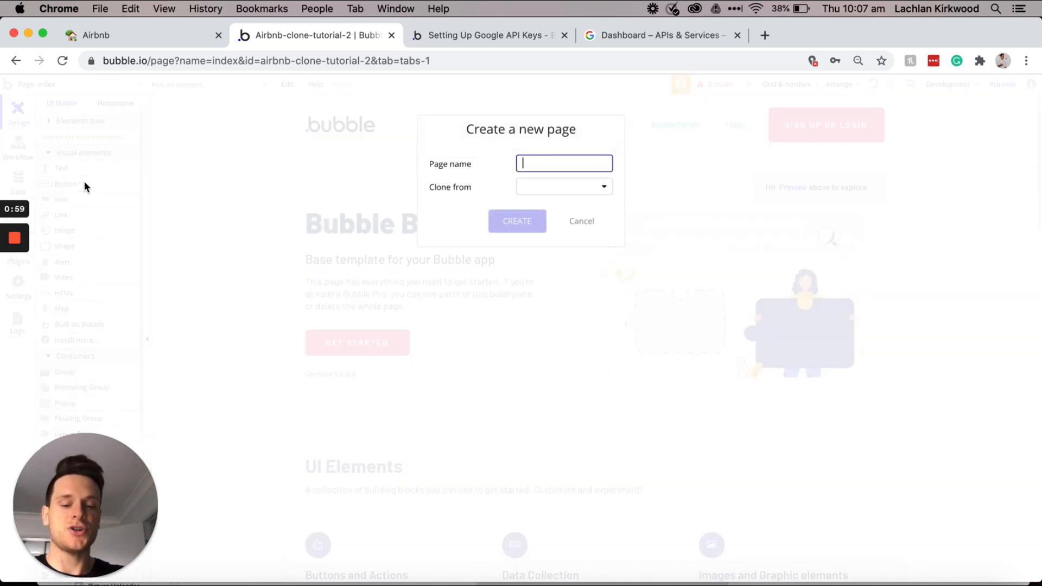
{"action": "type", "text": "home"}
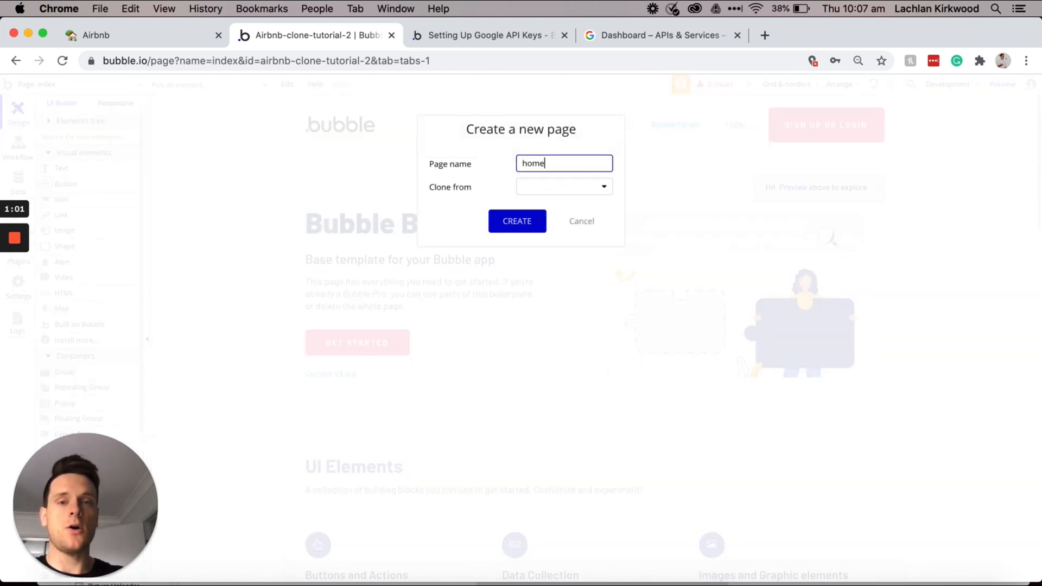
{"action": "left_click", "coordinate": [513, 221]}
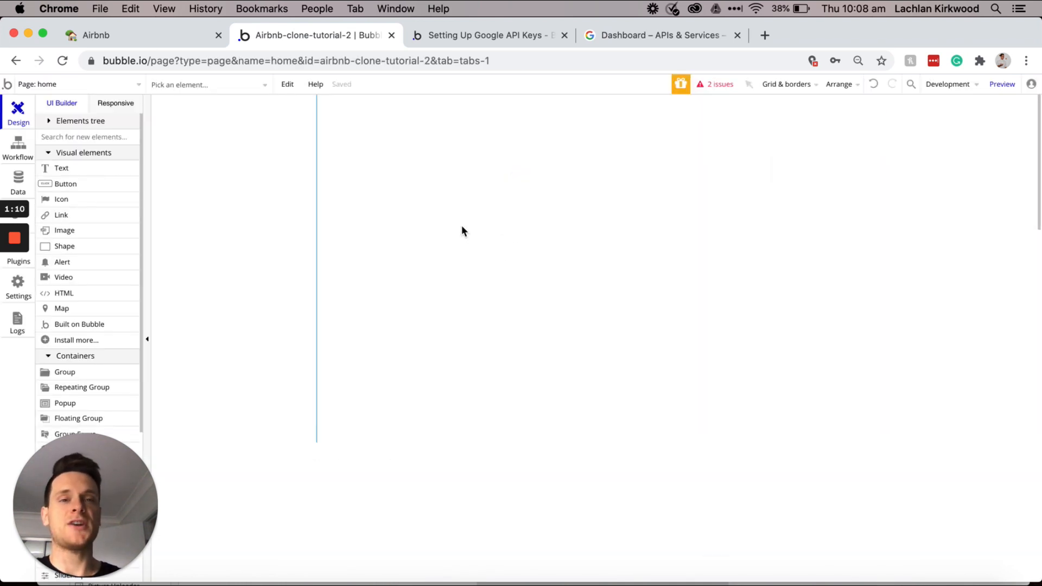
Step: Give the home page a #F5F5F5 background and resize it to 440 px wide by 730 px high
{"action": "double_click", "coordinate": [462, 227]}
{"action": "left_click", "coordinate": [886, 368]}
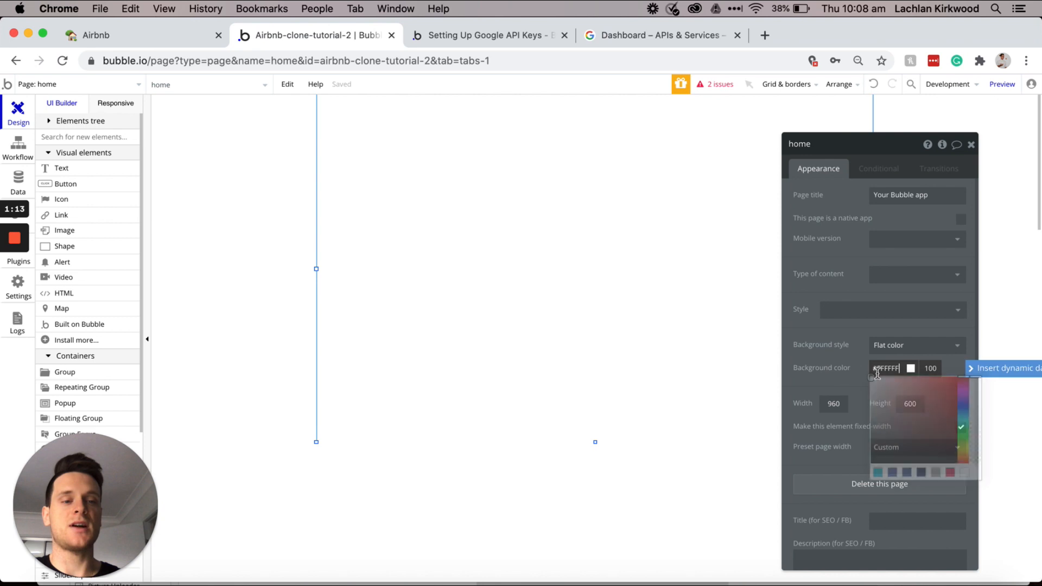
{"action": "type", "text": "#F5F5F5"}
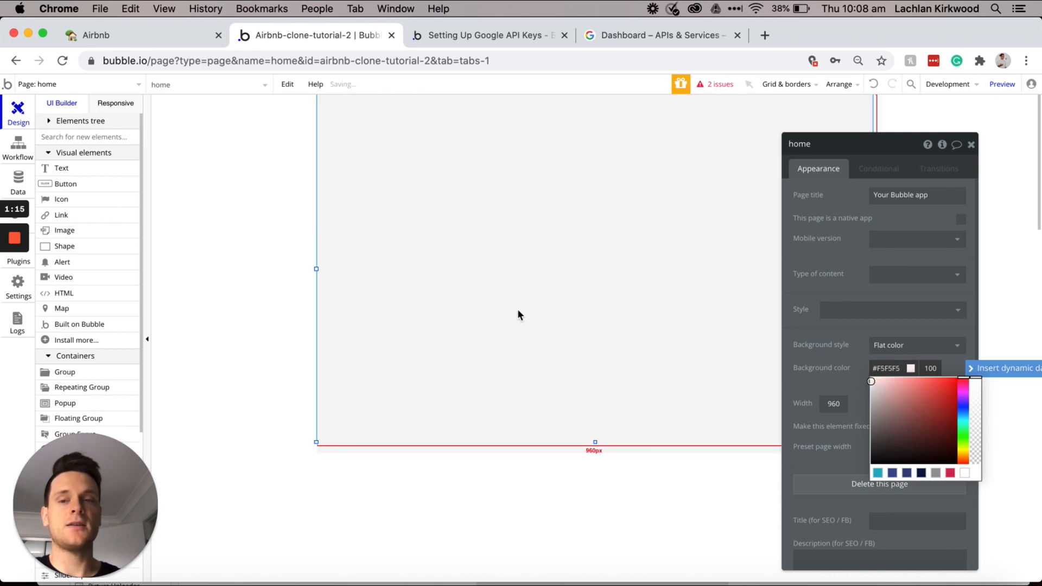
{"action": "left_click_drag", "start_coordinate": [317, 269], "coordinate": [465, 287]}
{"action": "left_click_drag", "start_coordinate": [595, 442], "coordinate": [593, 519]}
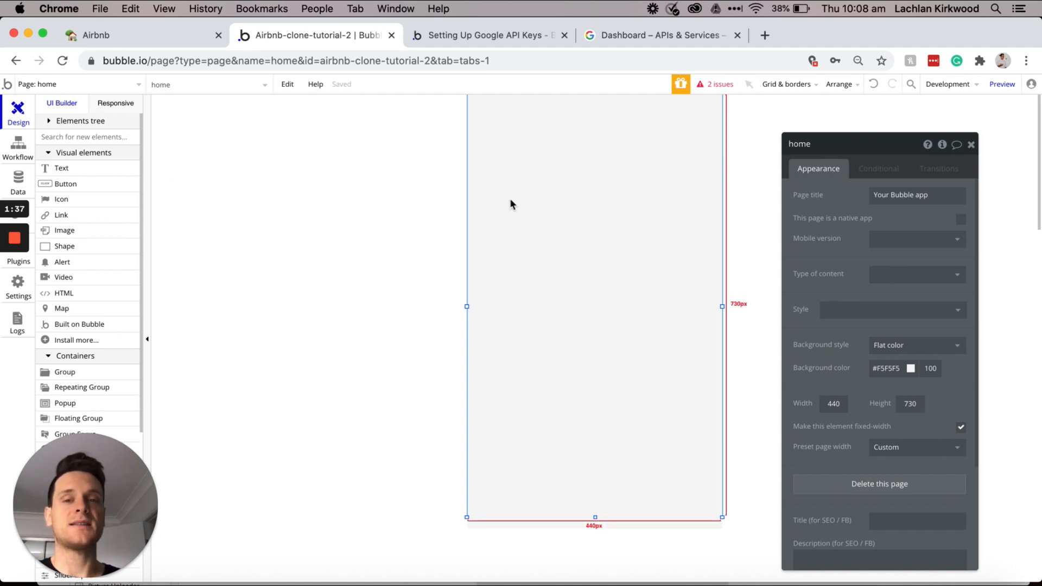
Step: Add the text "Where are you going?" near the top of the page in H2 Heading - Dark style, sized about 213 by 36 px
{"action": "left_click", "coordinate": [99, 173]}
{"action": "mouse_move", "coordinate": [491, 128]}
{"action": "left_mouse_down"}
{"action": "mouse_move", "coordinate": [588, 161]}
{"action": "mouse_move", "coordinate": [612, 155]}
{"action": "left_mouse_up"}
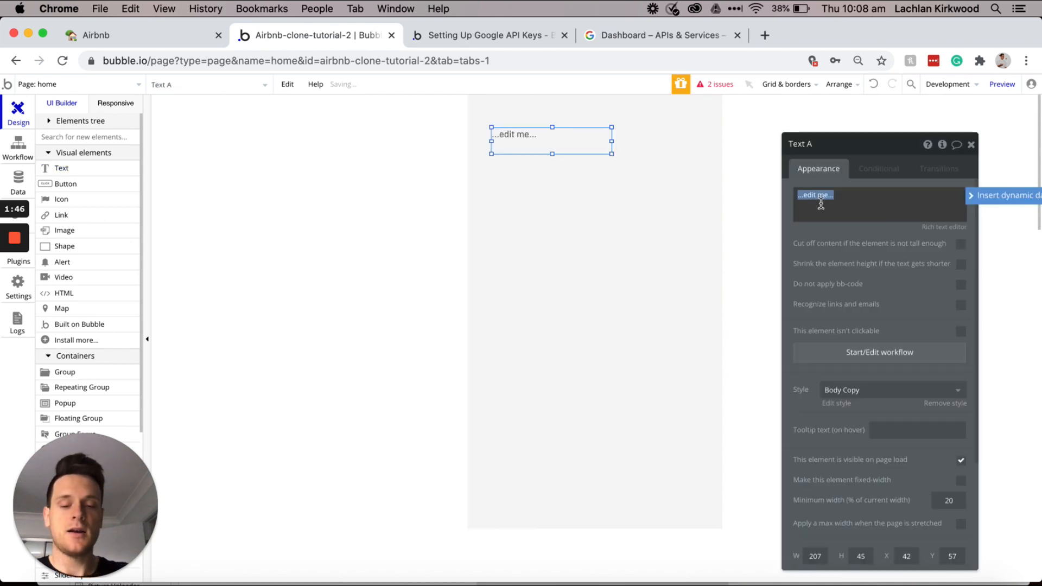
{"action": "type", "text": "Where are you going?"}
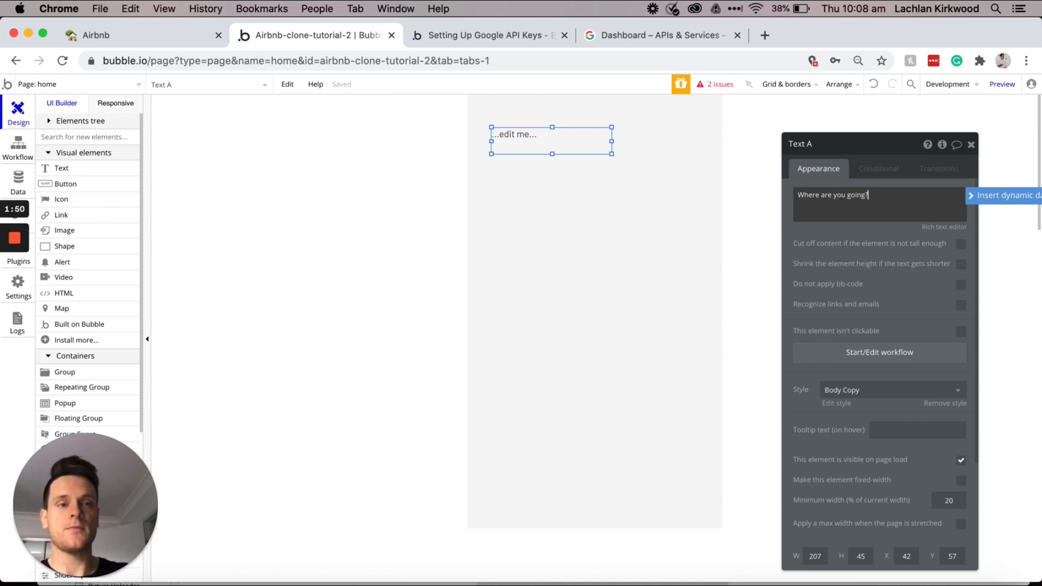
{"action": "left_click", "coordinate": [861, 394]}
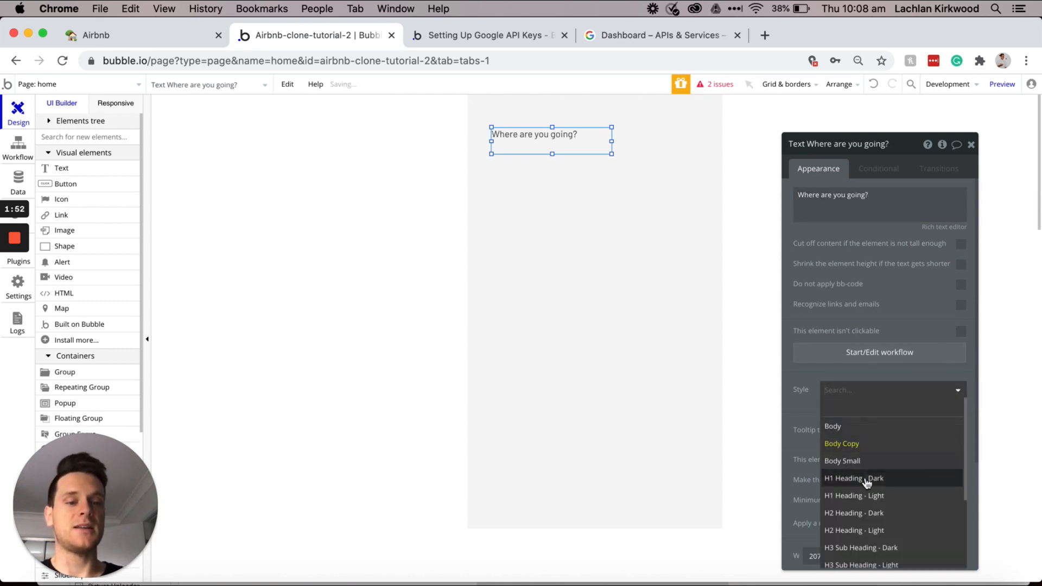
{"action": "left_click", "coordinate": [853, 514]}
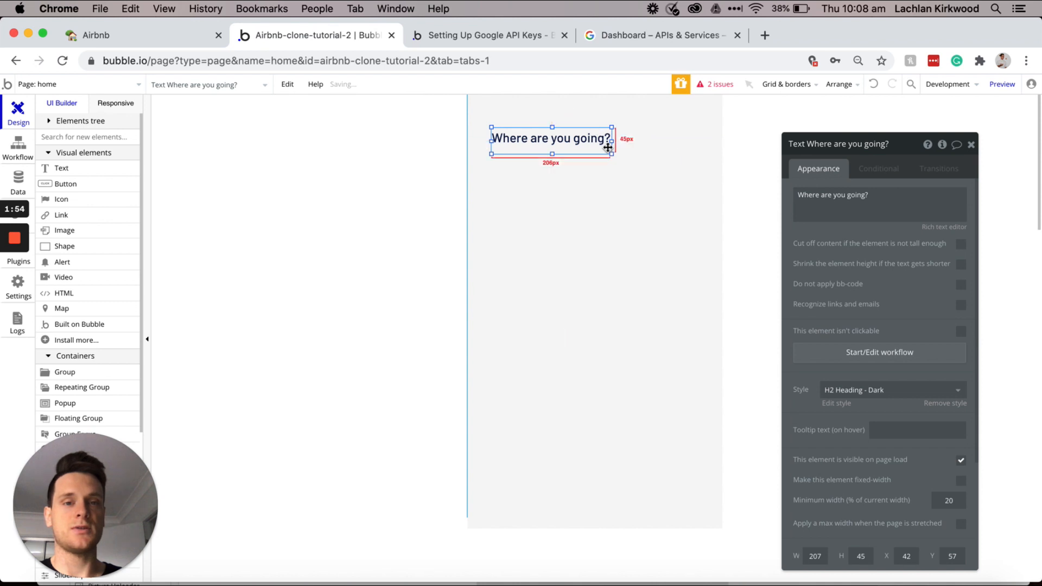
{"action": "left_click_drag", "start_coordinate": [612, 153], "coordinate": [579, 139]}
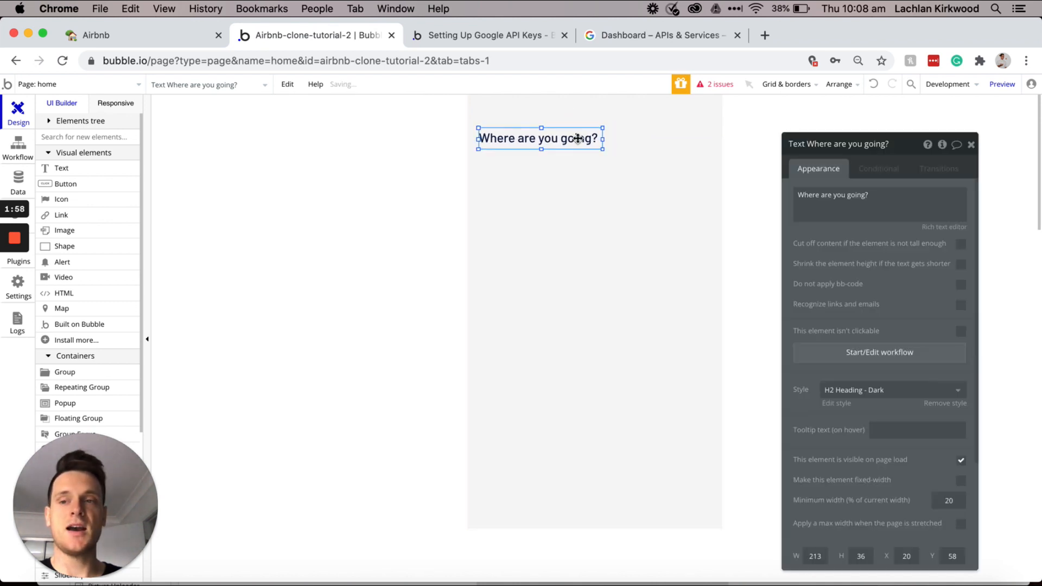
Step: Draw a search box about 387 by 51 px under the heading, name it SearchBox - Location, and set its choices style to Geographic places
{"action": "scroll", "coordinate": [106, 315], "scroll_direction": "down", "scroll_amount": 5}
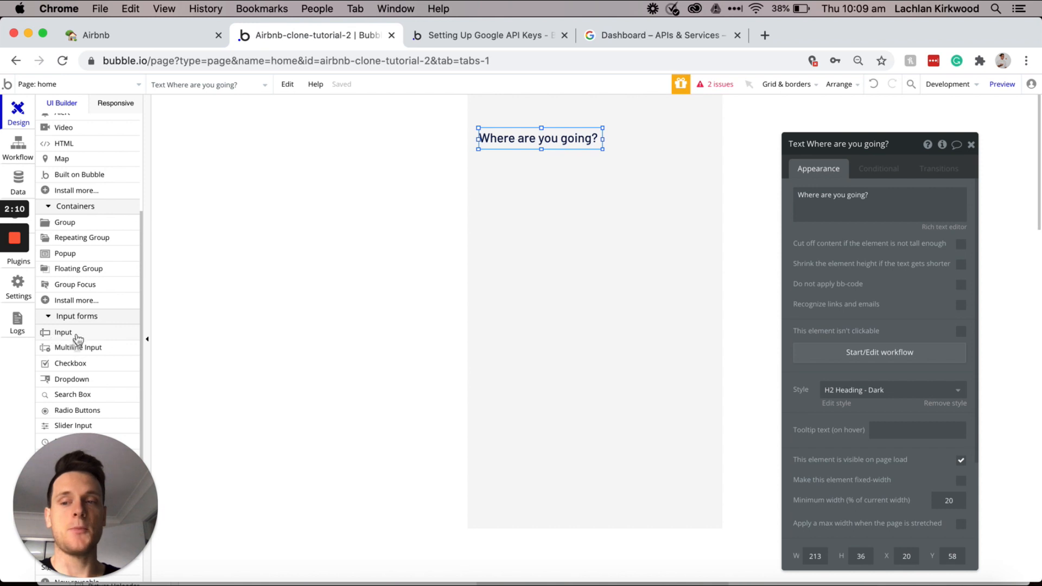
{"action": "left_click", "coordinate": [62, 396]}
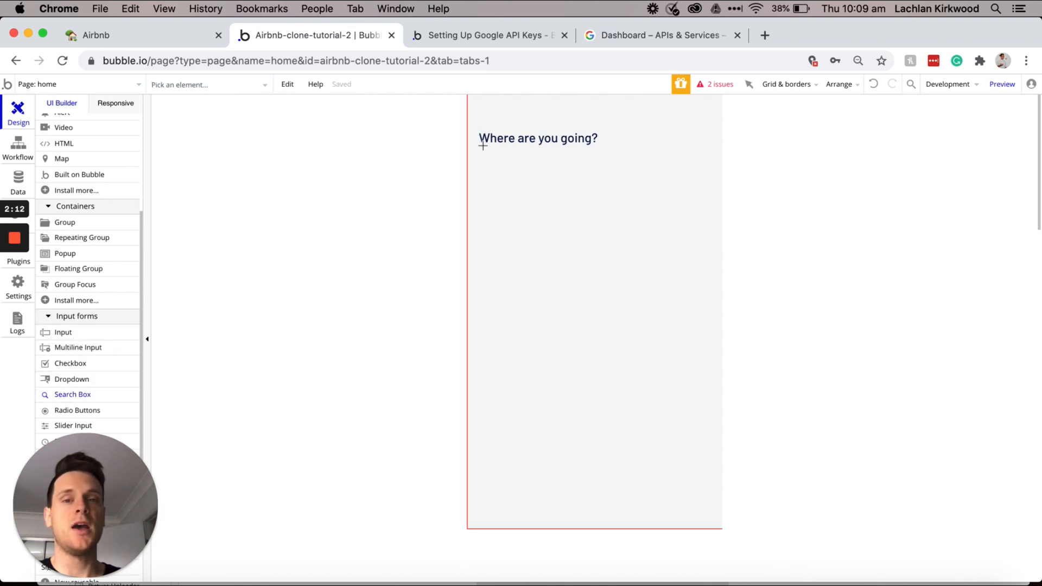
{"action": "left_click_drag", "start_coordinate": [481, 146], "coordinate": [704, 176]}
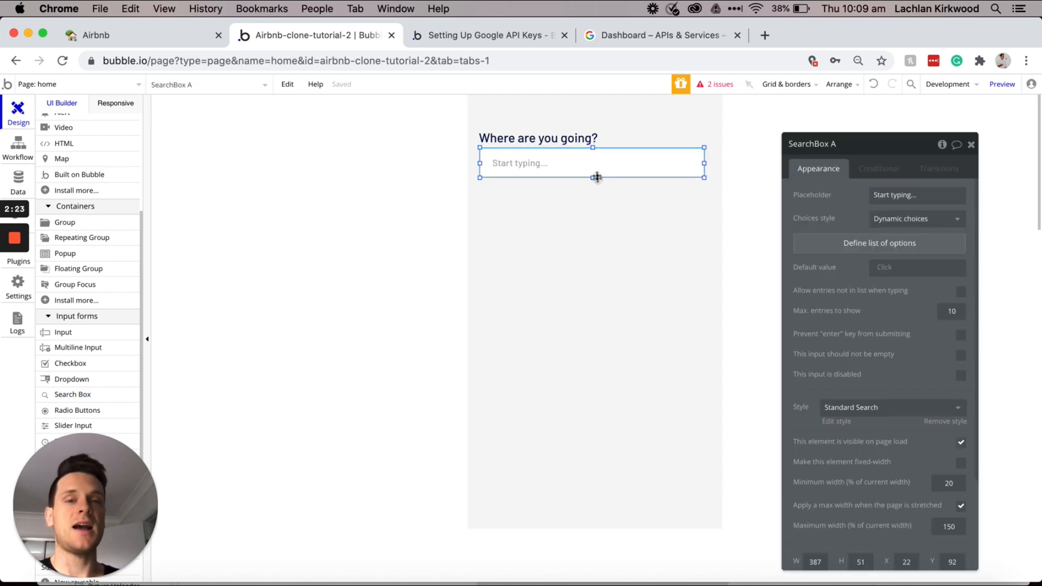
{"action": "left_click", "coordinate": [838, 146]}
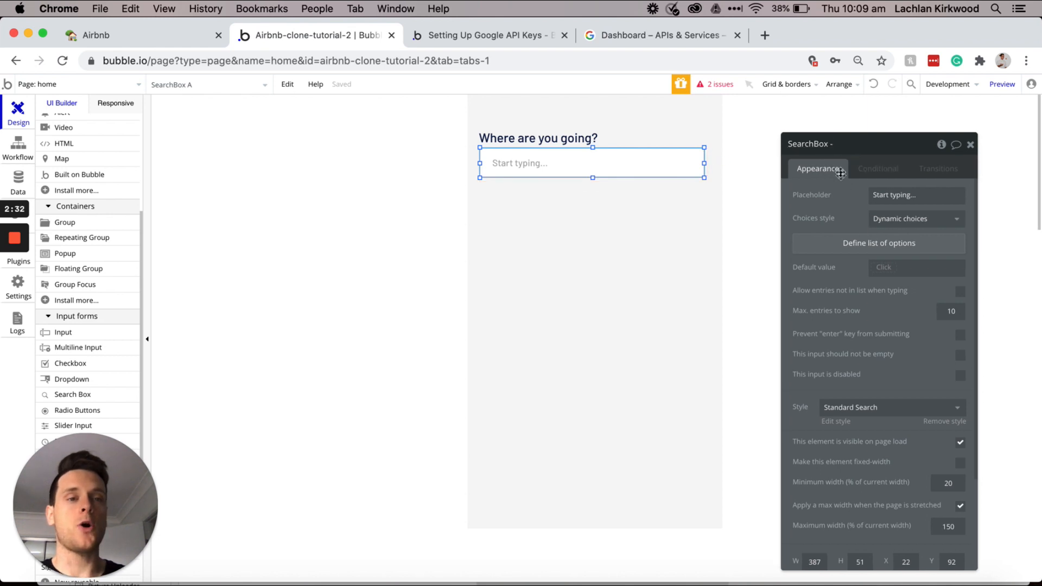
{"action": "type", "text": "- Locatio"}
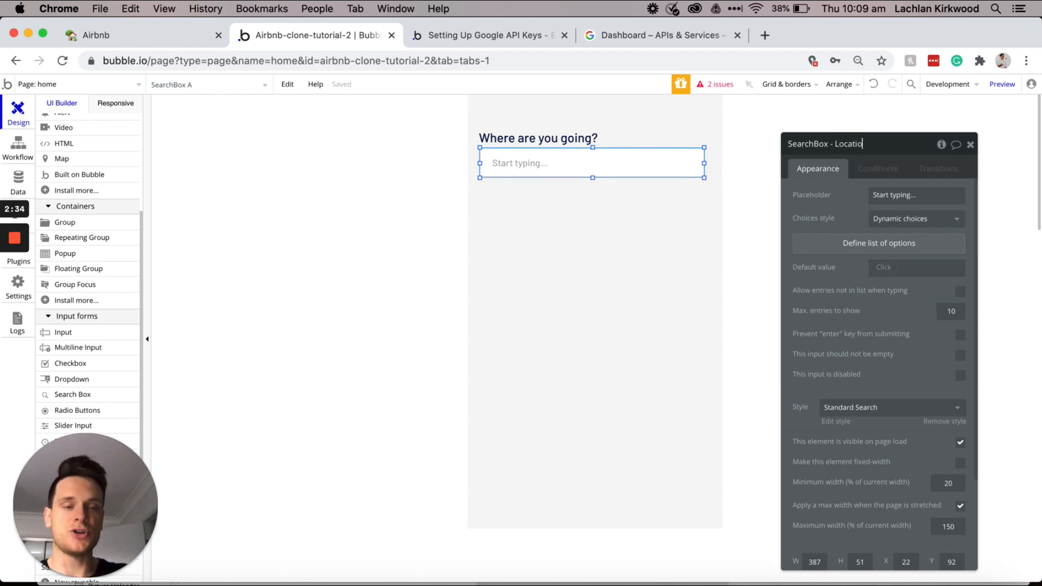
{"action": "type", "text": "n"}
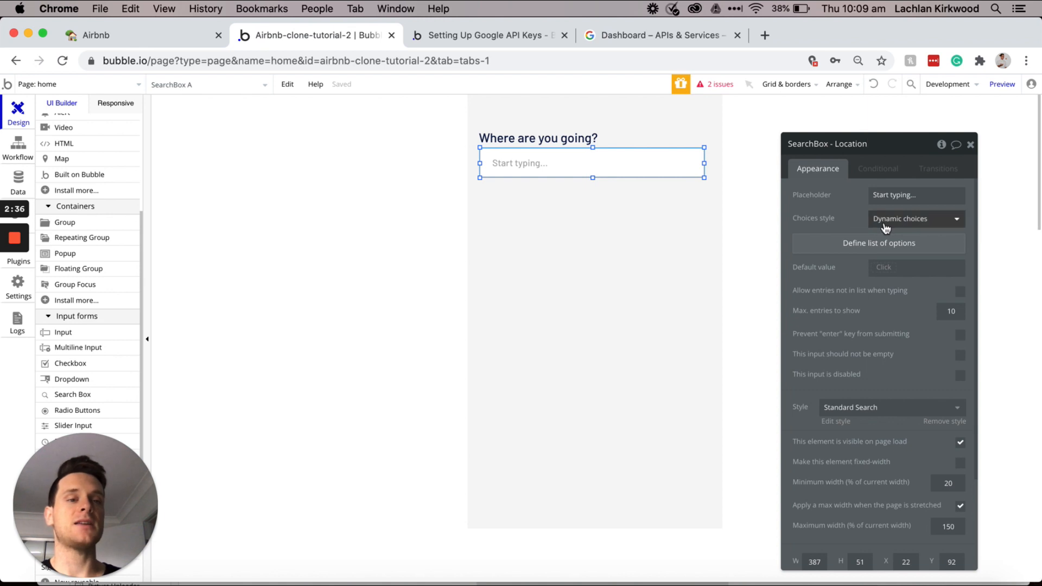
{"action": "left_click", "coordinate": [886, 226]}
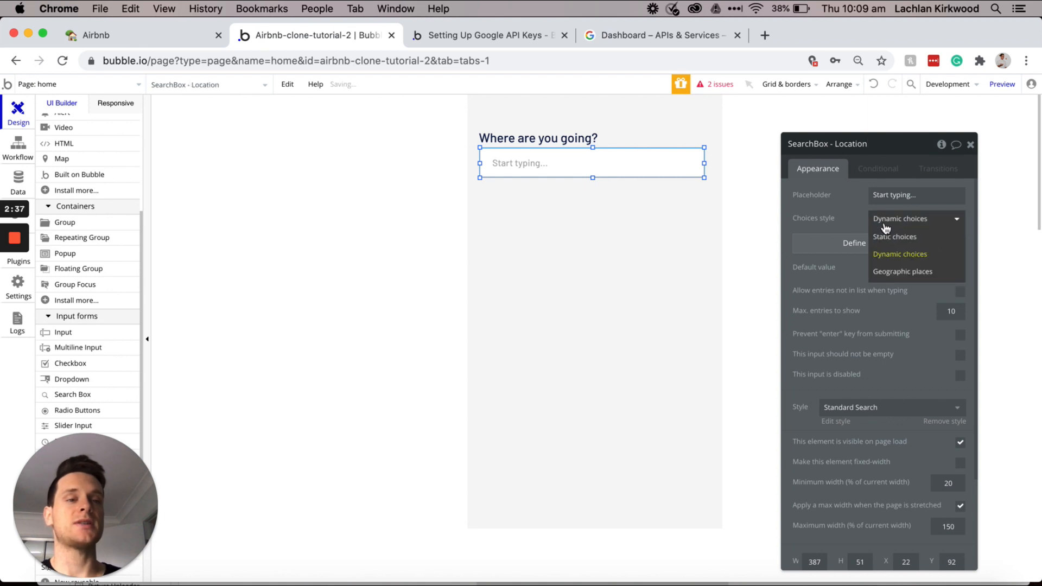
{"action": "left_click", "coordinate": [894, 272]}
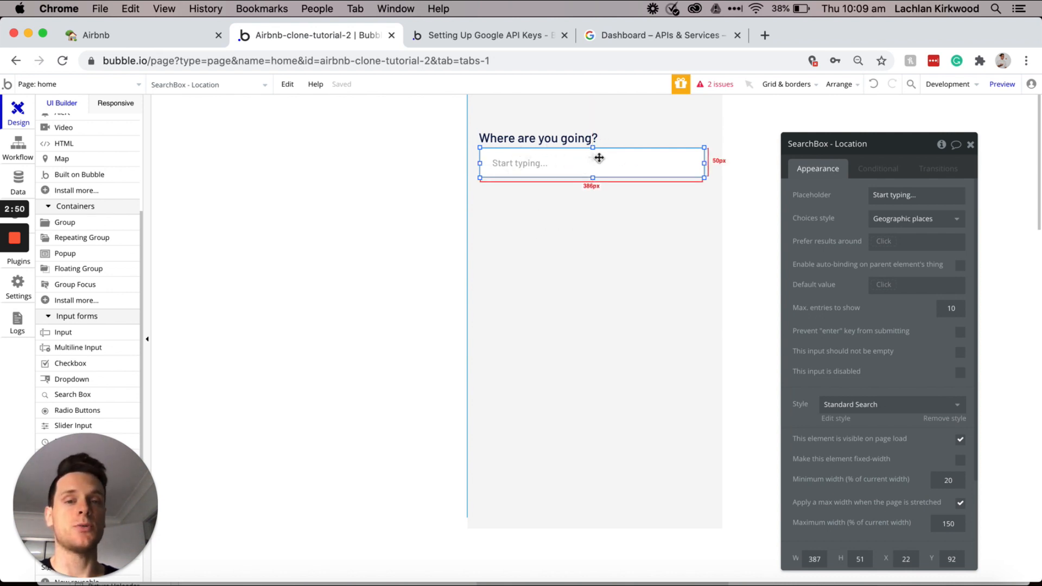
Step: Duplicate the heading below the search box, change the copy's text to From, and narrow it to about 75 px
{"action": "left_click", "coordinate": [567, 142]}
{"action": "key", "text": "ctrl+c"}
{"action": "key", "text": "ctrl+v"}
{"action": "left_click_drag", "start_coordinate": [562, 154], "coordinate": [556, 212]}
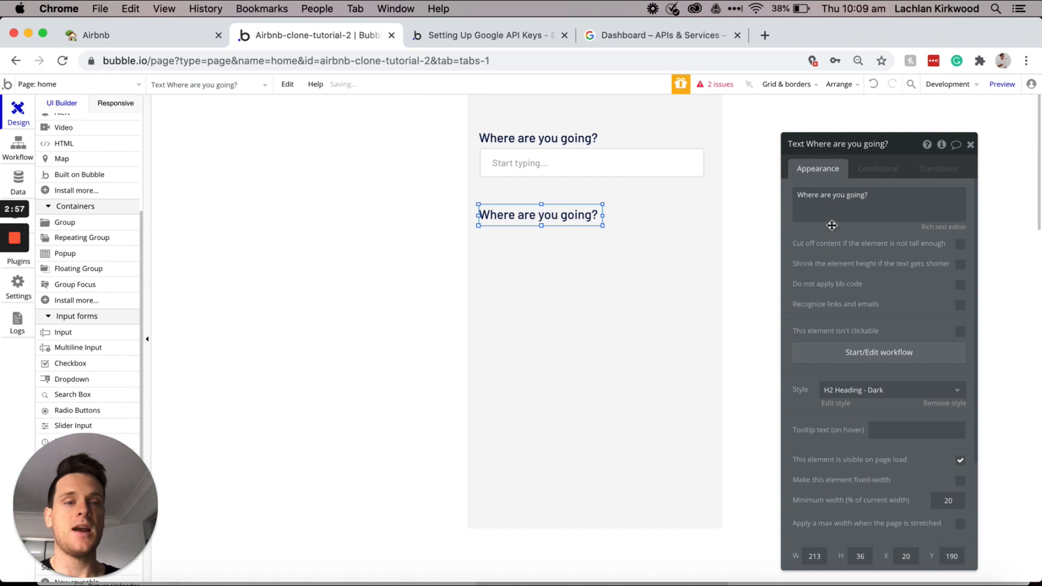
{"action": "triple_click", "coordinate": [858, 214]}
{"action": "type", "text": "From"}
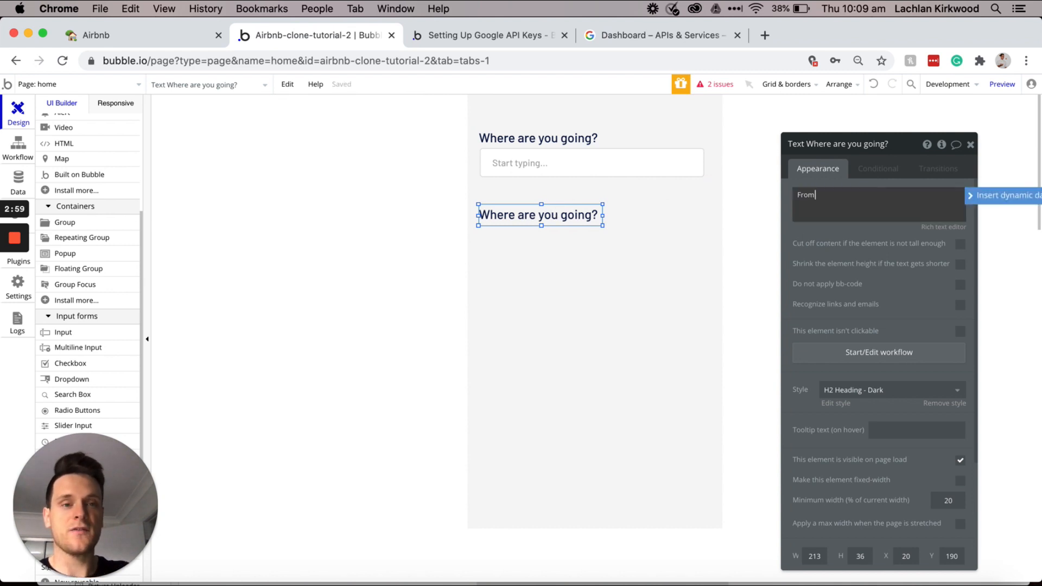
{"action": "left_click_drag", "start_coordinate": [526, 218], "coordinate": [524, 213]}
{"action": "left_click_drag", "start_coordinate": [602, 210], "coordinate": [525, 210]}
Step: Draw a date picker about 158 by 43 px under the From label and rename it with From
{"action": "scroll", "coordinate": [87, 353], "scroll_direction": "down", "scroll_amount": 3}
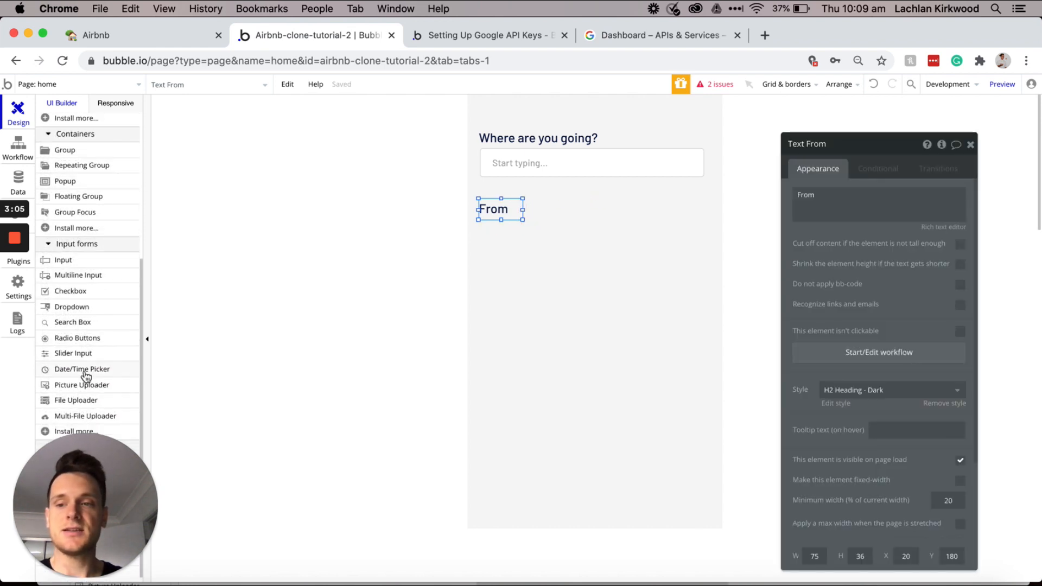
{"action": "left_click", "coordinate": [84, 370]}
{"action": "left_click_drag", "start_coordinate": [479, 219], "coordinate": [570, 244]}
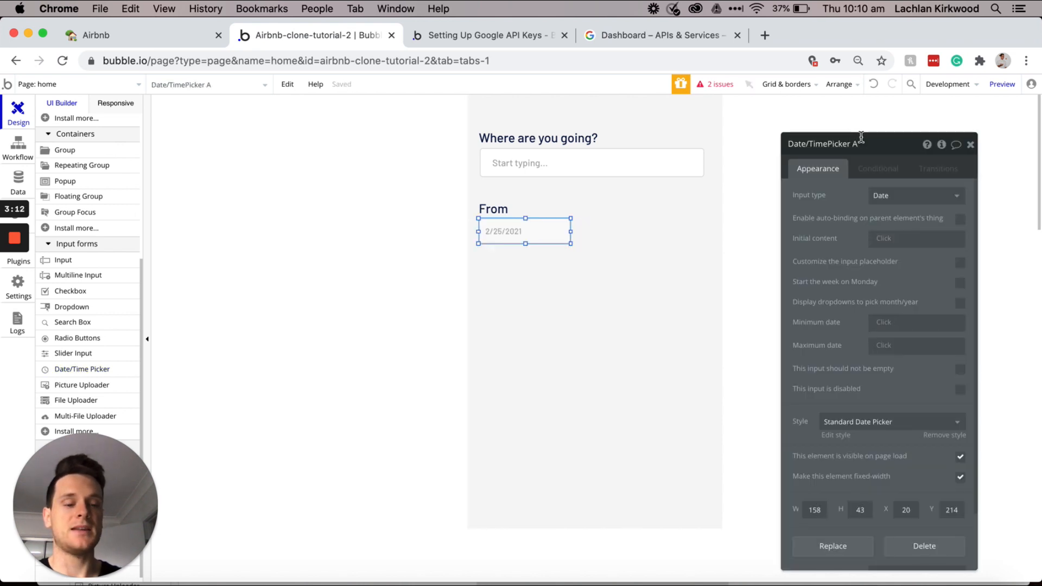
{"action": "type", "text": "rom"}
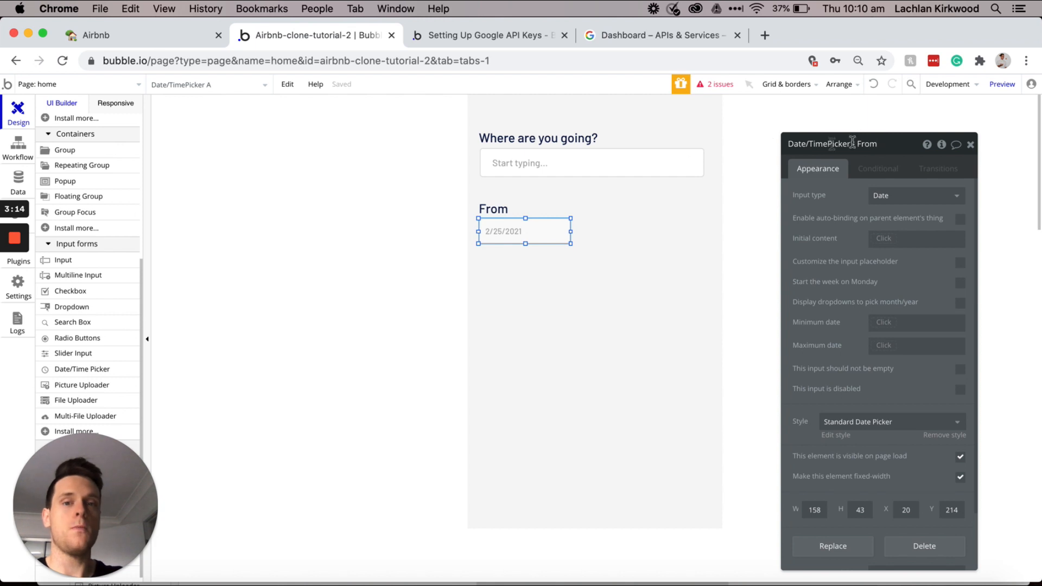
Step: Duplicate the From label and its date picker alongside the originals, and change the copied label's text to To
{"action": "left_click", "coordinate": [505, 210], "text": "shift"}
{"action": "left_click_drag", "start_coordinate": [508, 228], "coordinate": [619, 229]}
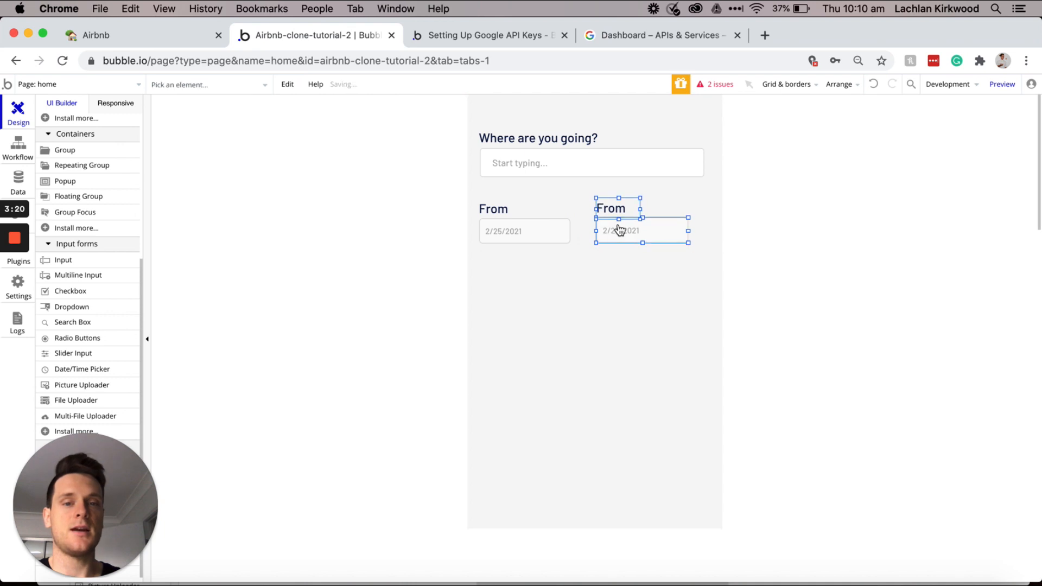
{"action": "double_click", "coordinate": [624, 207]}
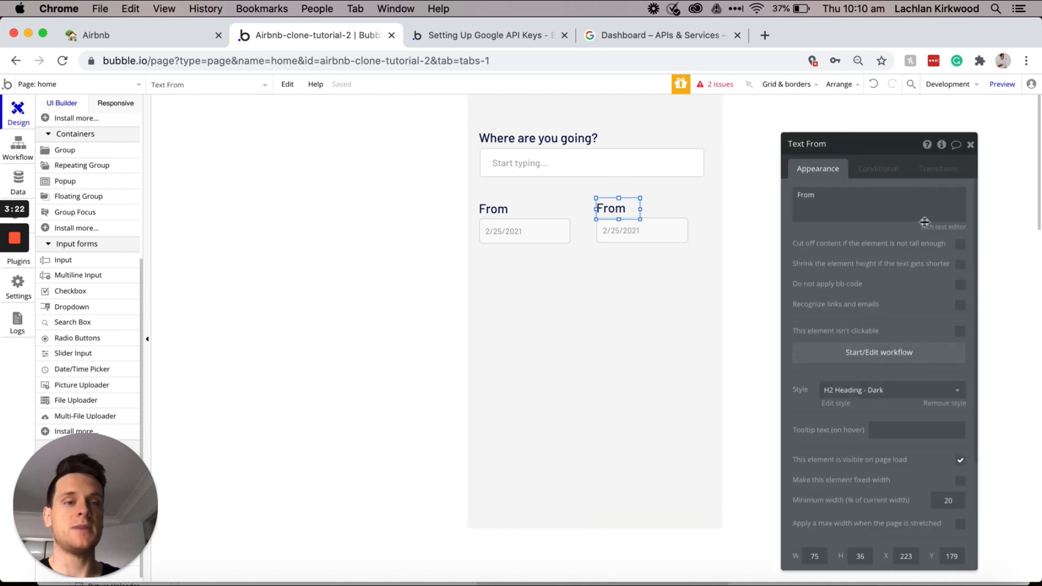
{"action": "left_click", "coordinate": [895, 209]}
{"action": "type", "text": "To"}
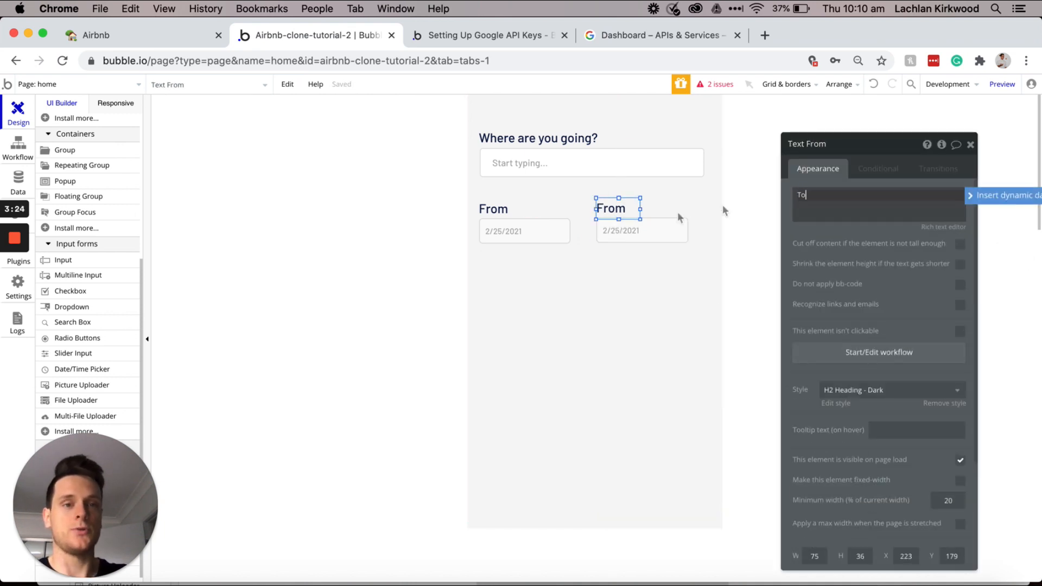
Step: Rename the date picker under the To label to match its label
{"action": "left_click", "coordinate": [649, 235]}
{"action": "left_click", "coordinate": [864, 144]}
{"action": "key", "text": "shift+End"}
{"action": "type", "text": "T"}
{"action": "left_click", "coordinate": [630, 298]}
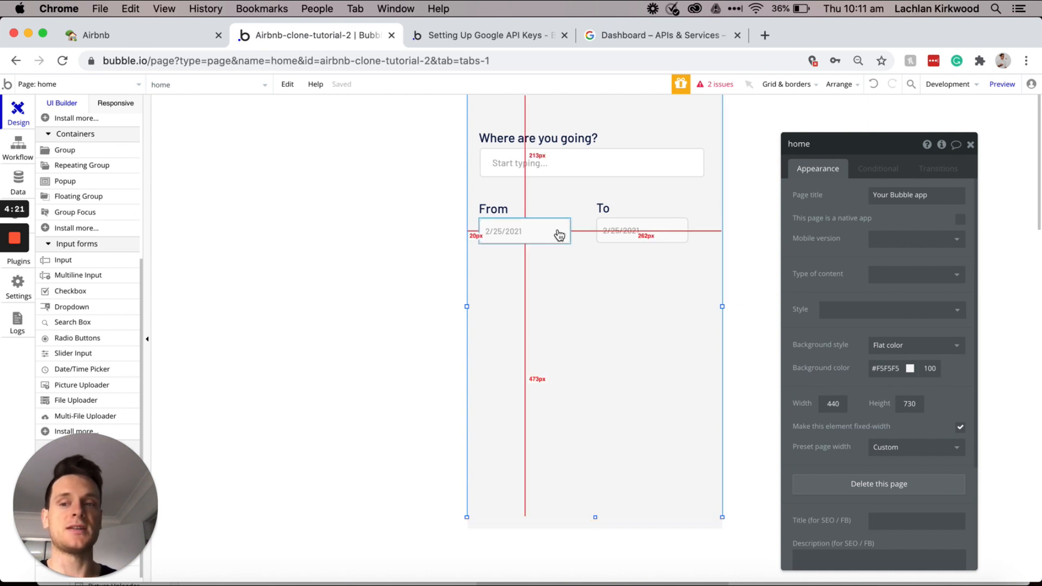
Step: Add a dropdown about 166 by 48 px below the From date picker with static choices 1, 2, 3, 4 and 5
{"action": "scroll", "coordinate": [83, 304], "scroll_direction": "down", "scroll_amount": 1}
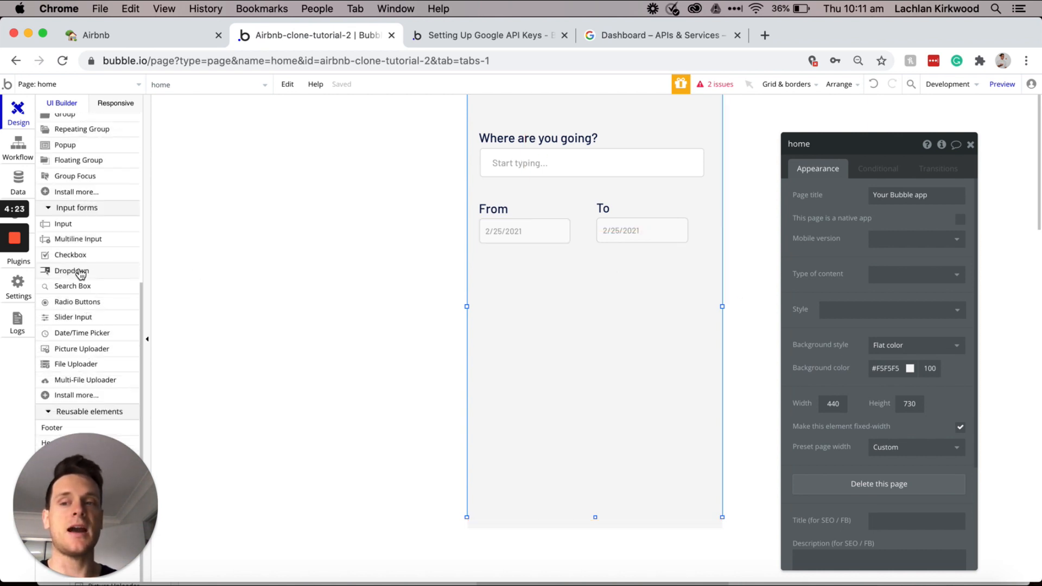
{"action": "mouse_move", "coordinate": [80, 275]}
{"action": "left_mouse_down"}
{"action": "mouse_move", "coordinate": [459, 254]}
{"action": "mouse_move", "coordinate": [589, 289]}
{"action": "mouse_move", "coordinate": [575, 300]}
{"action": "mouse_move", "coordinate": [580, 291]}
{"action": "left_mouse_up"}
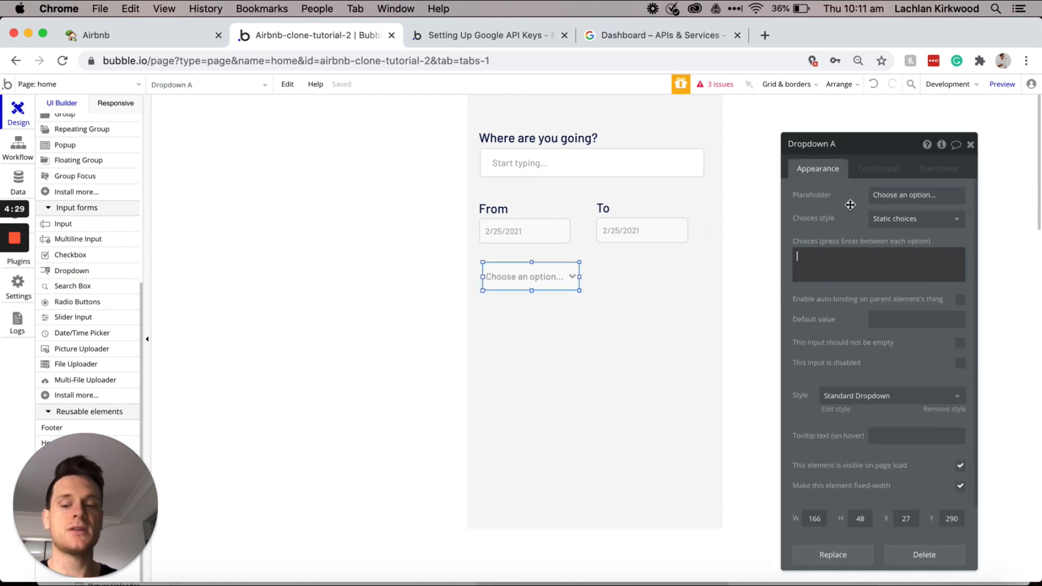
{"action": "type", "text": "1"}
{"action": "key", "text": "Return"}
{"action": "type", "text": "2"}
{"action": "key", "text": "Return"}
{"action": "type", "text": "3"}
{"action": "key", "text": "Return"}
{"action": "type", "text": "4"}
{"action": "key", "text": "Return"}
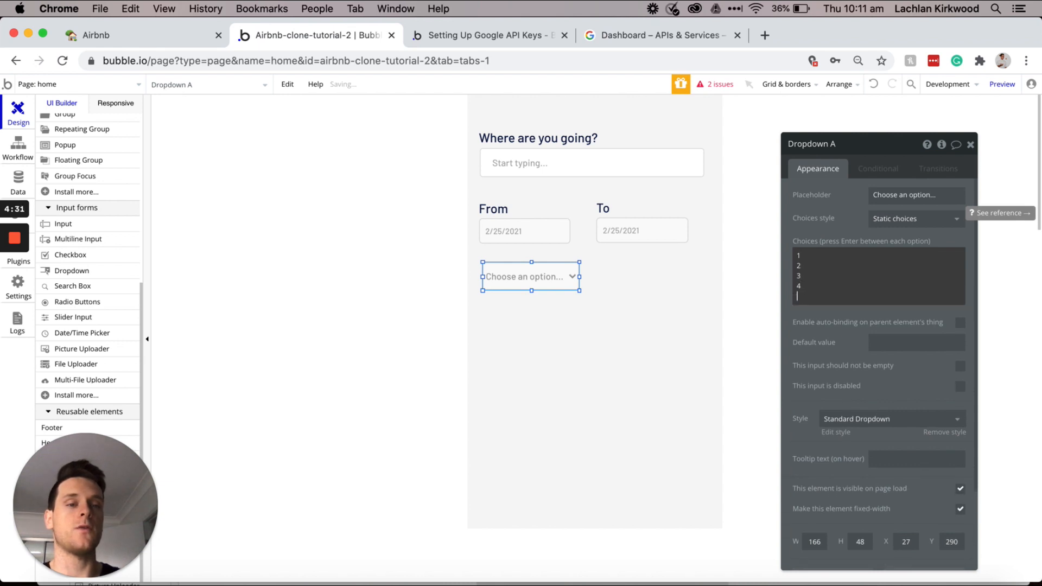
{"action": "type", "text": "5"}
Step: Delete the dropdown below the From date picker
{"action": "left_click", "coordinate": [596, 316]}
{"action": "left_click", "coordinate": [559, 280]}
{"action": "key", "text": "Delete"}
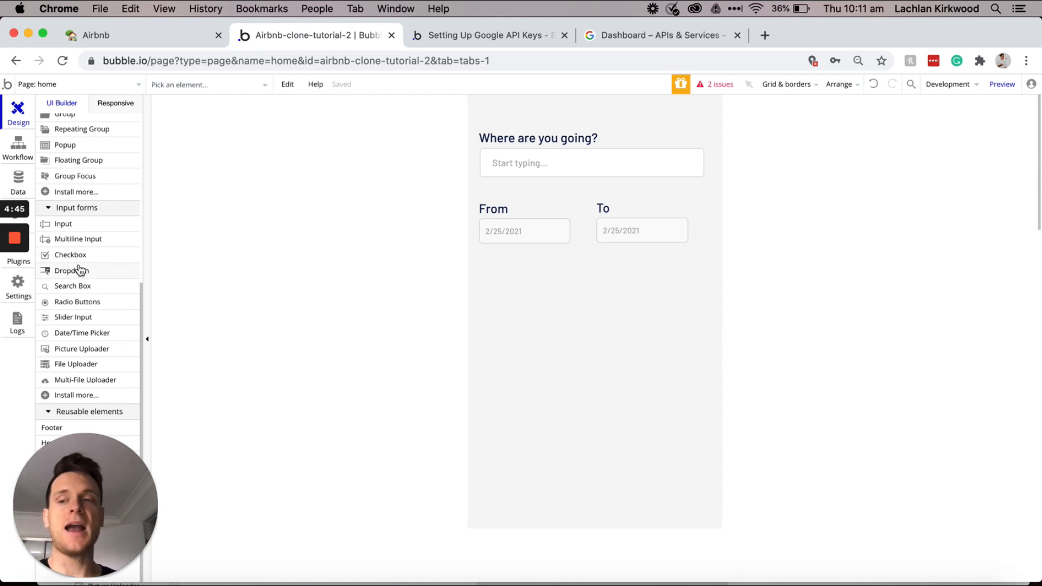
Step: Add a group about 361 by 179 px below the date pickers, styled Group - Border and named Group - Stay count
{"action": "scroll", "coordinate": [78, 269], "scroll_direction": "up", "scroll_amount": 3}
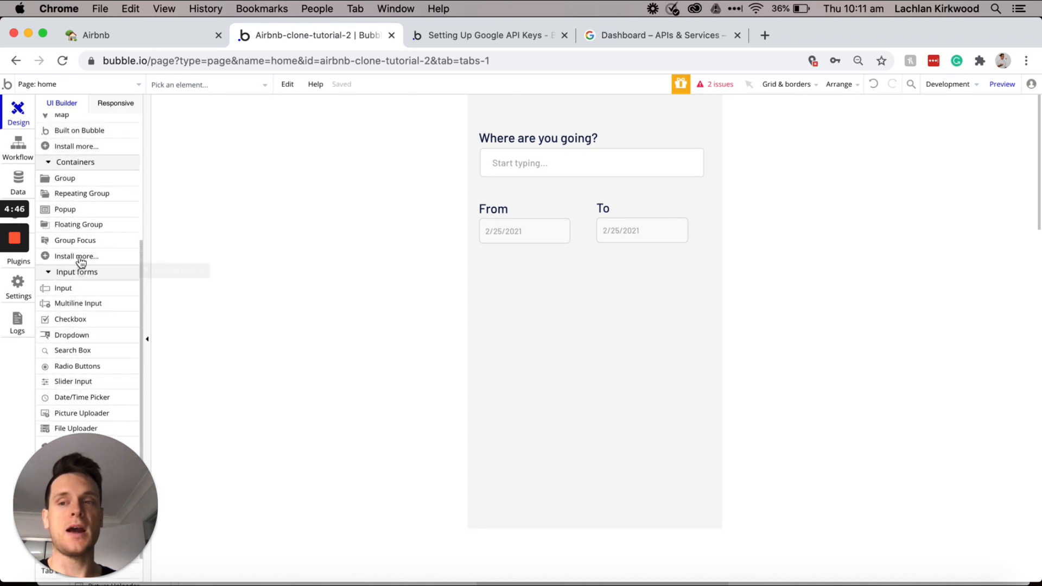
{"action": "left_click", "coordinate": [83, 181]}
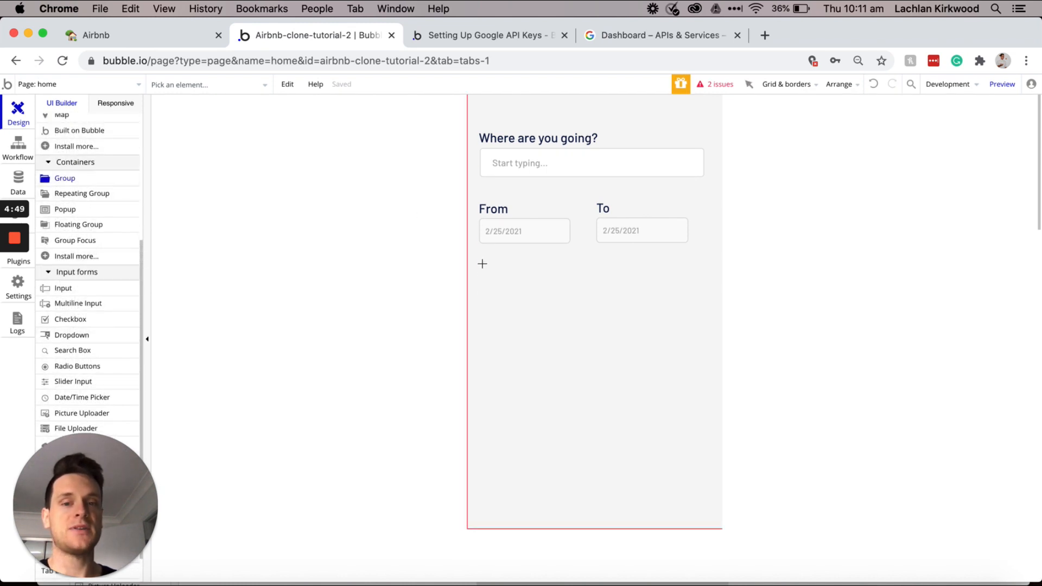
{"action": "mouse_move", "coordinate": [483, 263]}
{"action": "left_mouse_down"}
{"action": "mouse_move", "coordinate": [645, 314]}
{"action": "mouse_move", "coordinate": [683, 339]}
{"action": "mouse_move", "coordinate": [694, 370]}
{"action": "left_mouse_up"}
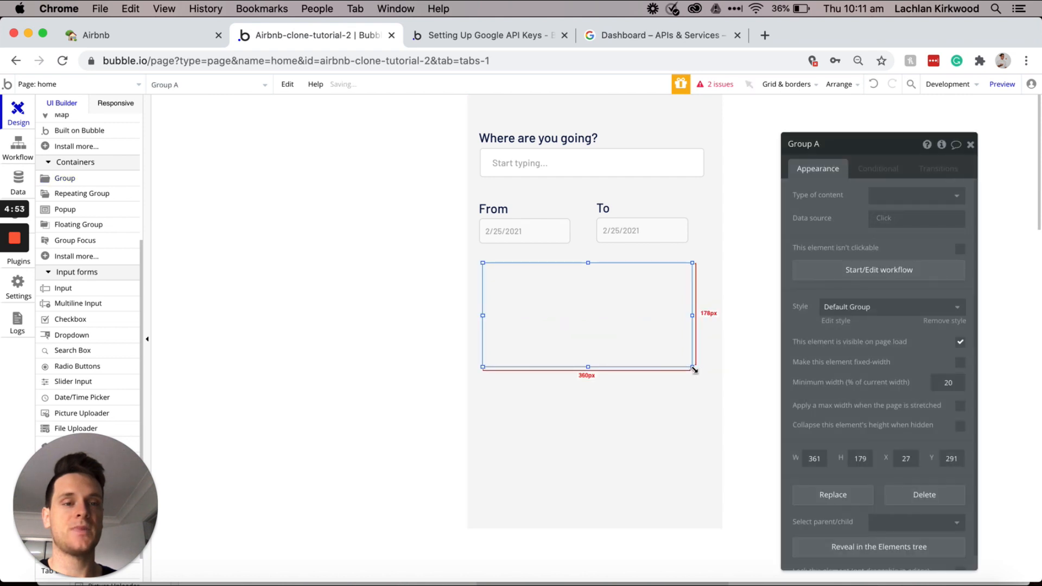
{"action": "left_click", "coordinate": [868, 309]}
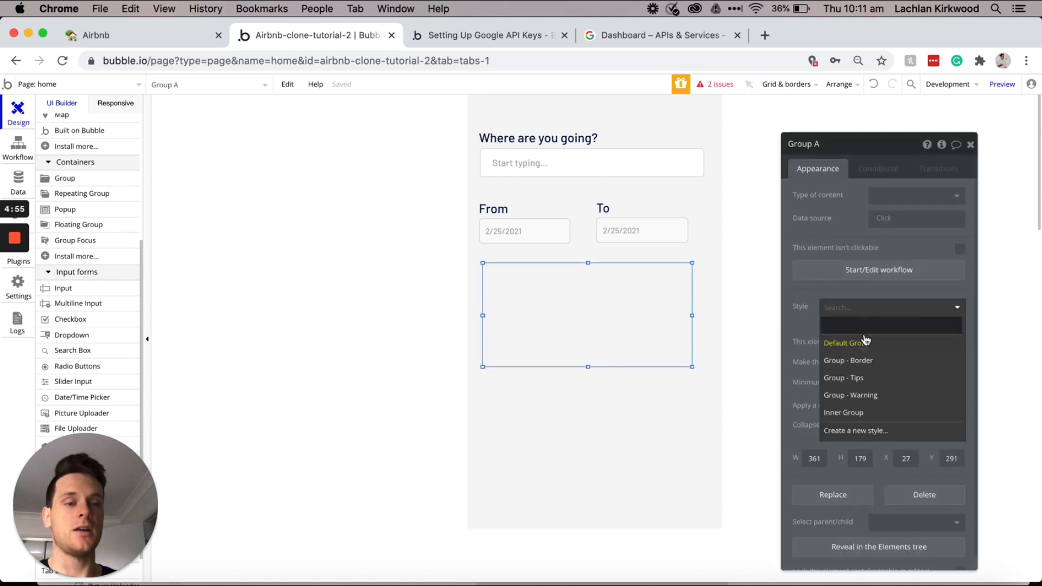
{"action": "left_click", "coordinate": [860, 363]}
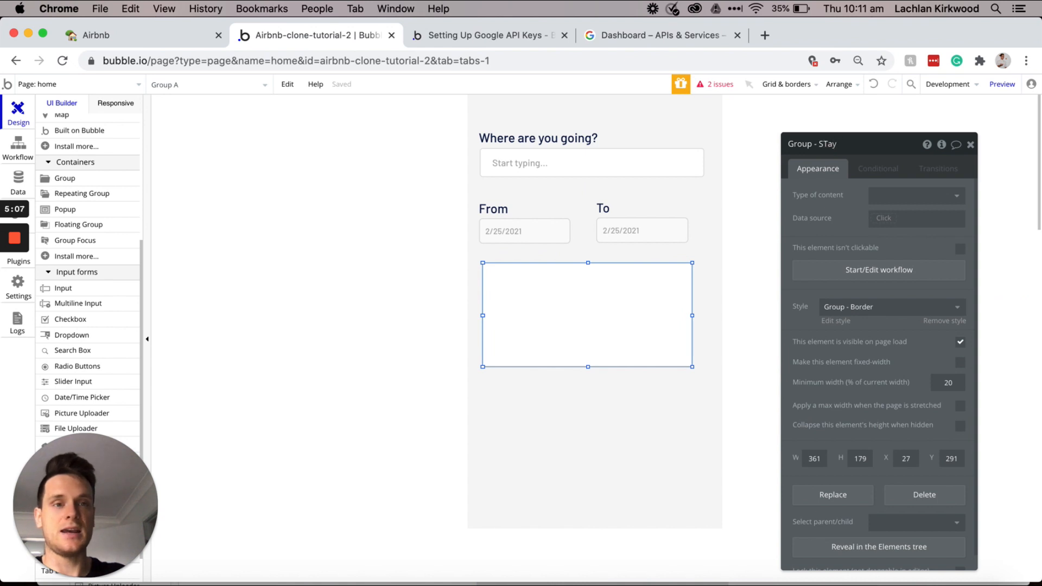
{"action": "type", "text": "ay count"}
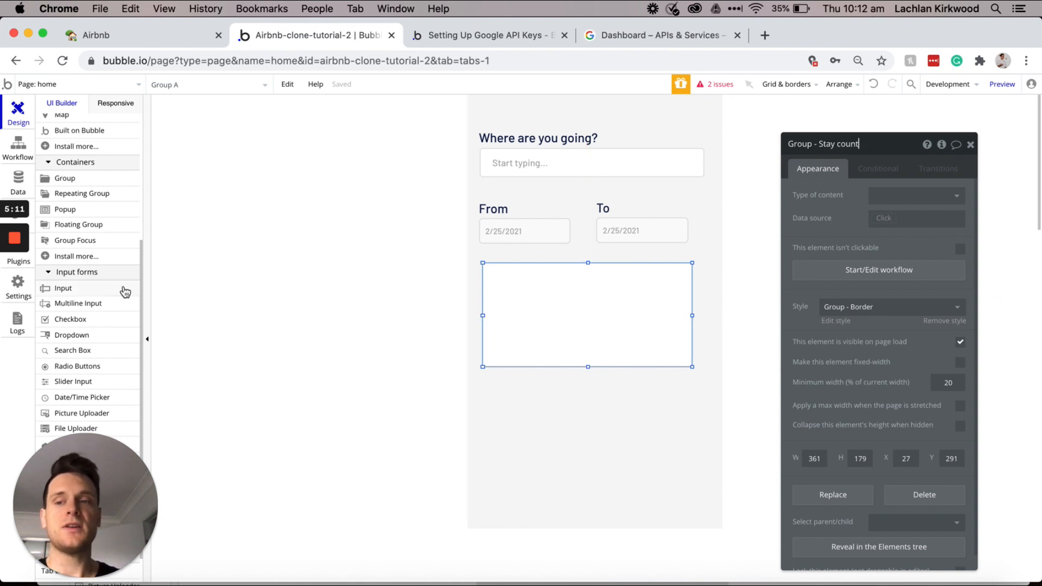
Step: Add a text element near the top of the Stay count group with the content Guests
{"action": "scroll", "coordinate": [126, 292], "scroll_direction": "up", "scroll_amount": 3}
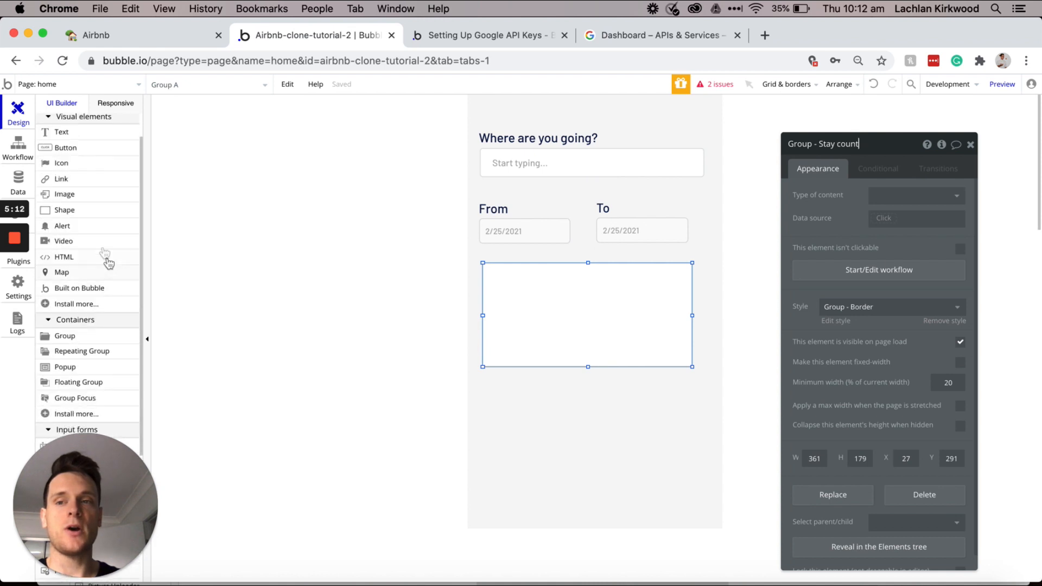
{"action": "left_click", "coordinate": [89, 135]}
{"action": "mouse_move", "coordinate": [516, 274]}
{"action": "left_mouse_down"}
{"action": "mouse_move", "coordinate": [573, 300]}
{"action": "mouse_move", "coordinate": [594, 282]}
{"action": "mouse_move", "coordinate": [582, 283]}
{"action": "left_mouse_up"}
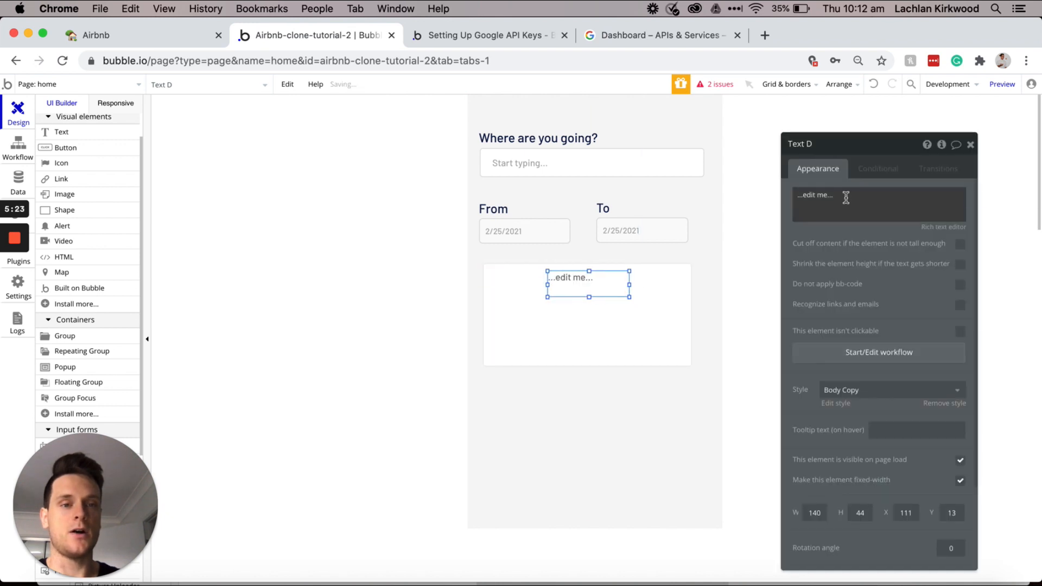
{"action": "triple_click", "coordinate": [845, 196]}
{"action": "type", "text": "Guests"}
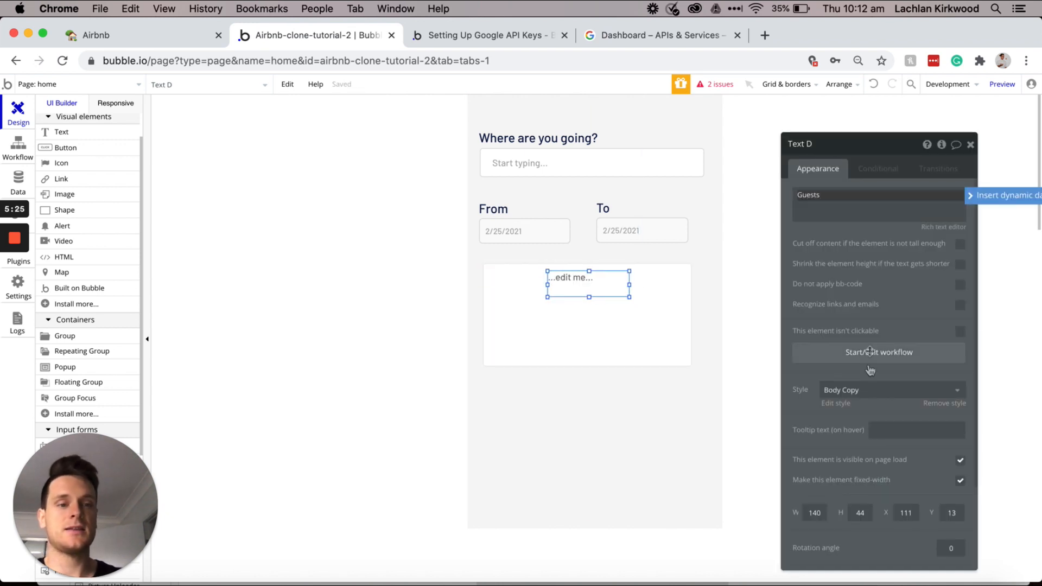
Step: Style the Guests text as H2 Heading - Dark at about 75 by 35 px, centred horizontally in its group
{"action": "left_click", "coordinate": [842, 392]}
{"action": "left_click", "coordinate": [857, 513]}
{"action": "left_click_drag", "start_coordinate": [628, 296], "coordinate": [592, 291]}
{"action": "double_click", "coordinate": [573, 284]}
{"action": "right_click", "coordinate": [572, 284]}
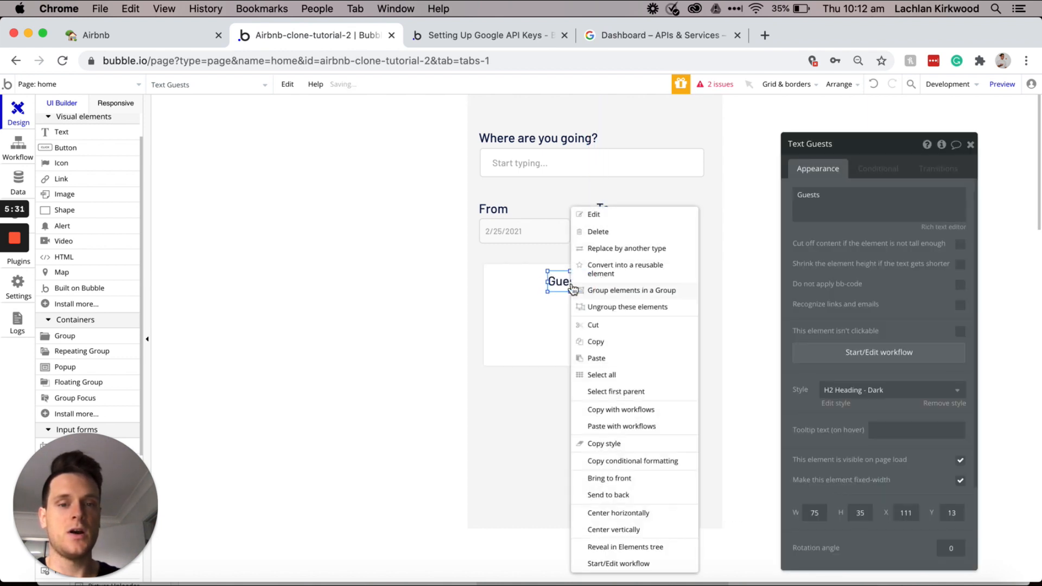
{"action": "left_click", "coordinate": [629, 513]}
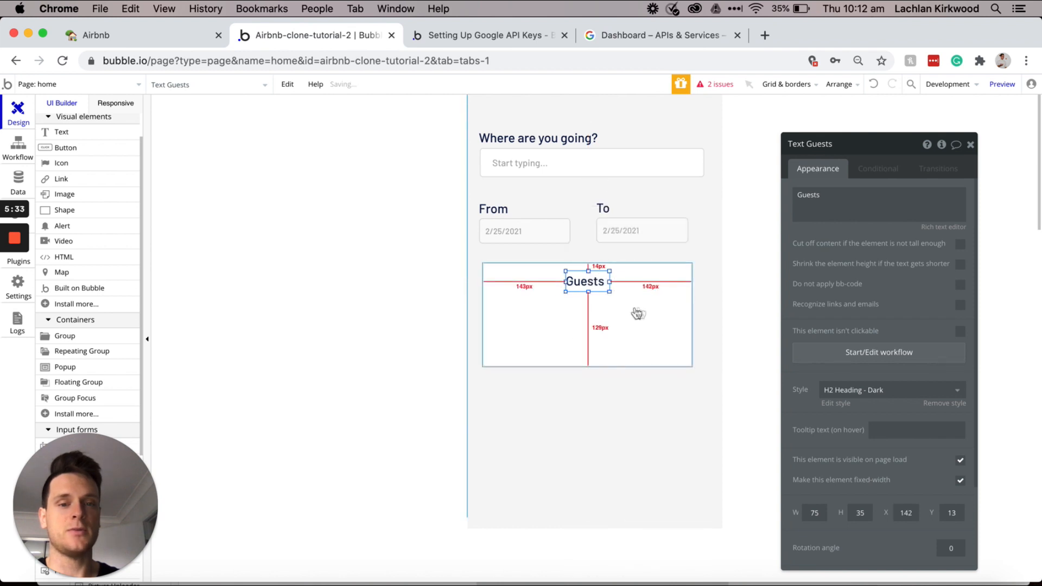
Step: Duplicate the Guests heading to the group's left side below the original and change the copy's text to Adults
{"action": "key", "text": "super+c"}
{"action": "key", "text": "super+v"}
{"action": "left_click_drag", "start_coordinate": [582, 281], "coordinate": [506, 309]}
{"action": "double_click", "coordinate": [835, 205]}
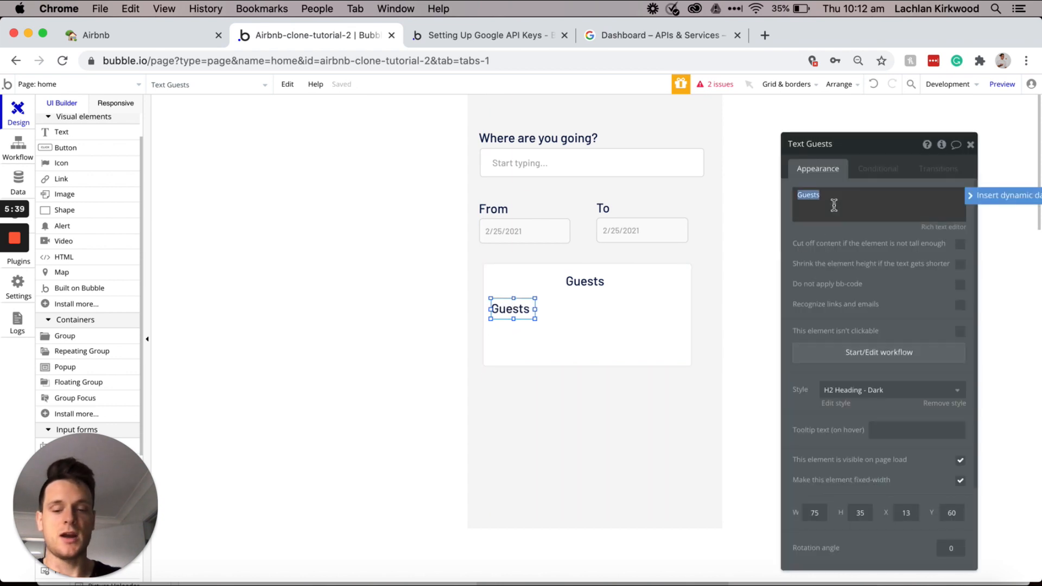
{"action": "type", "text": "Adul"}
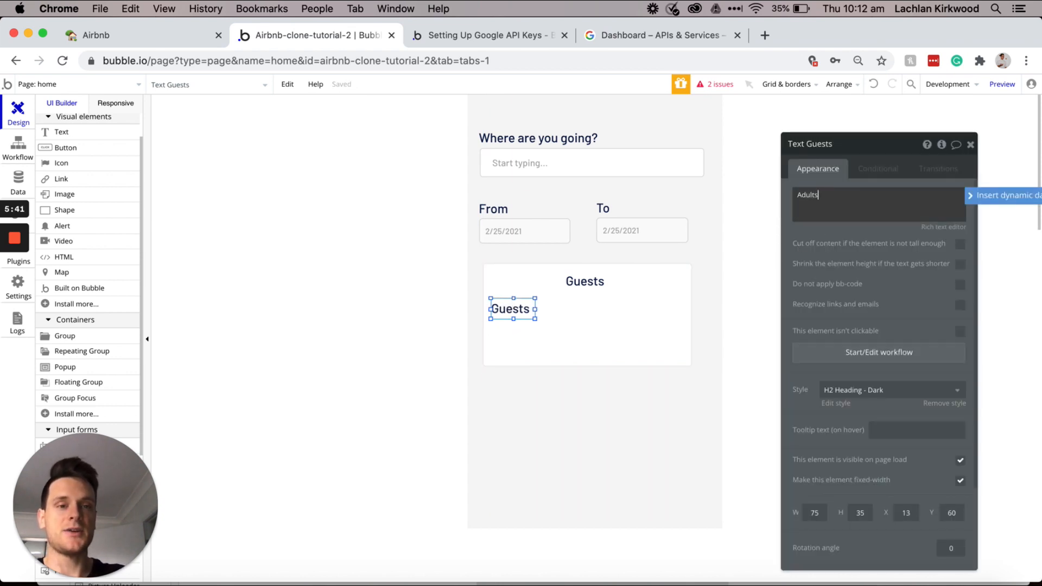
Step: Duplicate the Adults label directly below it, change the copy's text to Children and widen it to about 98 px
{"action": "left_click", "coordinate": [521, 313]}
{"action": "key", "text": "super+c"}
{"action": "key", "text": "super+v"}
{"action": "left_click_drag", "start_coordinate": [521, 313], "coordinate": [513, 341]}
{"action": "double_click", "coordinate": [819, 202]}
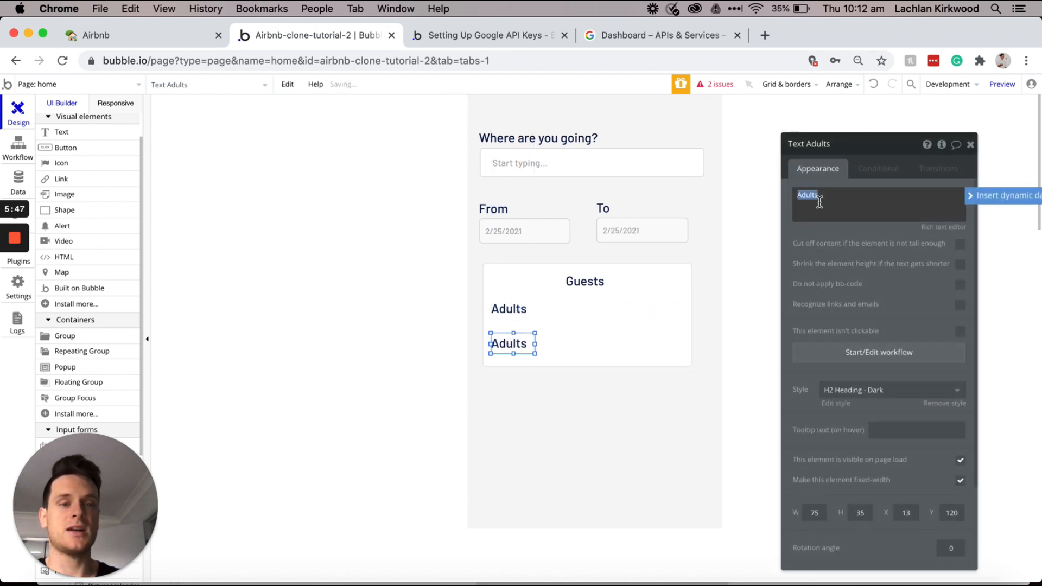
{"action": "type", "text": "Children"}
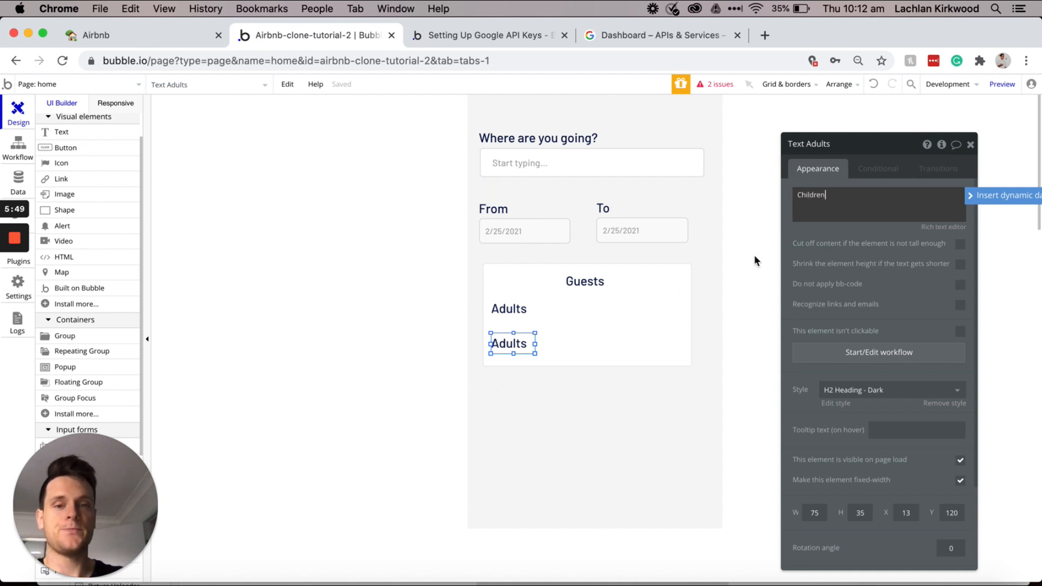
{"action": "left_click", "coordinate": [609, 306]}
{"action": "left_click", "coordinate": [508, 344]}
{"action": "mouse_move", "coordinate": [539, 343]}
{"action": "left_mouse_down"}
{"action": "mouse_move", "coordinate": [574, 345]}
{"action": "mouse_move", "coordinate": [550, 344]}
{"action": "left_mouse_up"}
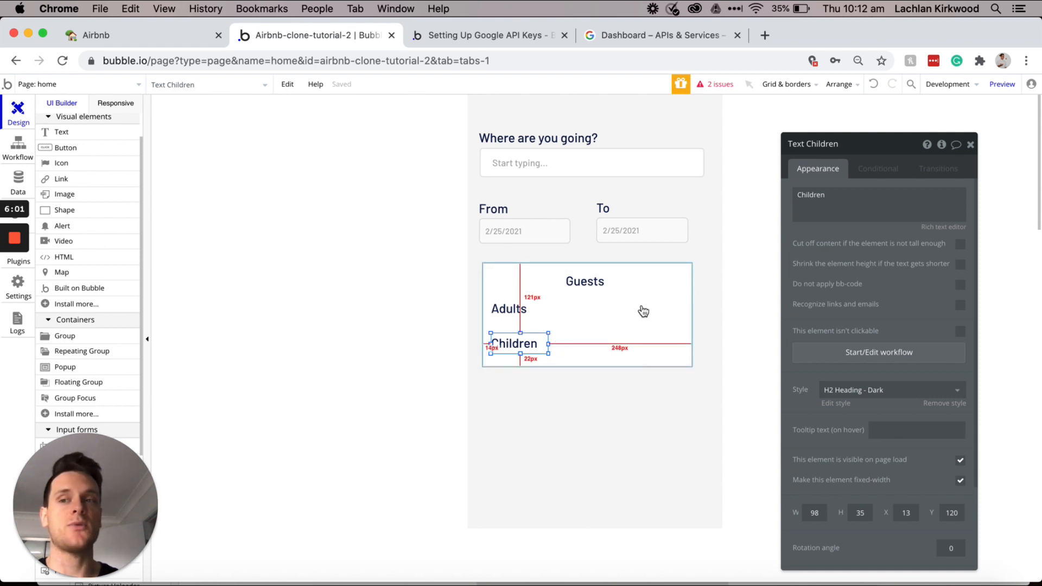
Step: Add a minus-circle icon about 43 by 36 px beside the Adults label and name it Icon - Minus adult
{"action": "left_click", "coordinate": [63, 165]}
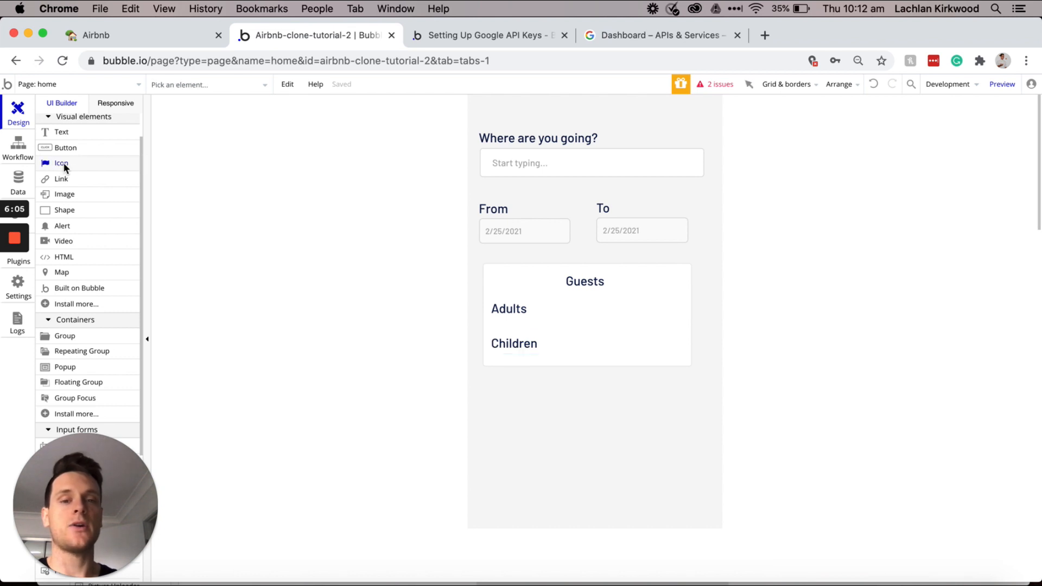
{"action": "mouse_move", "coordinate": [578, 300]}
{"action": "left_mouse_down"}
{"action": "mouse_move", "coordinate": [610, 310]}
{"action": "mouse_move", "coordinate": [606, 322]}
{"action": "left_mouse_up"}
{"action": "left_click", "coordinate": [905, 194]}
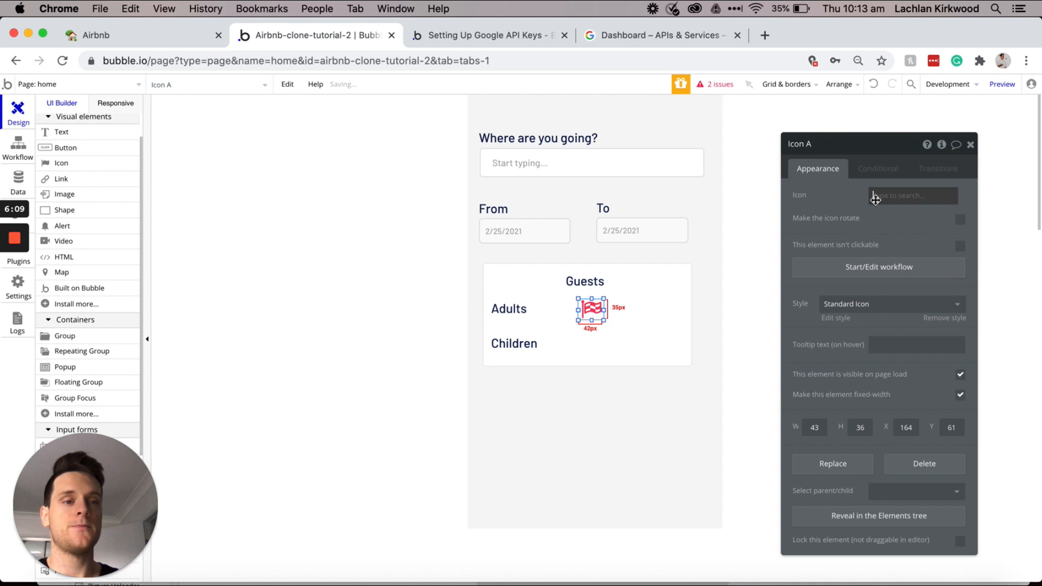
{"action": "type", "text": "minu"}
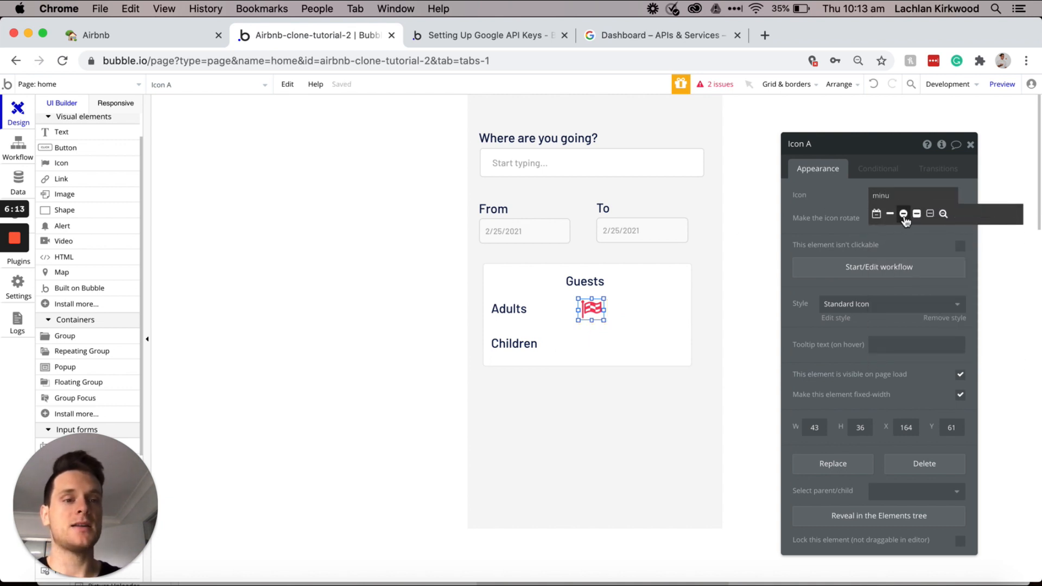
{"action": "left_click", "coordinate": [904, 214]}
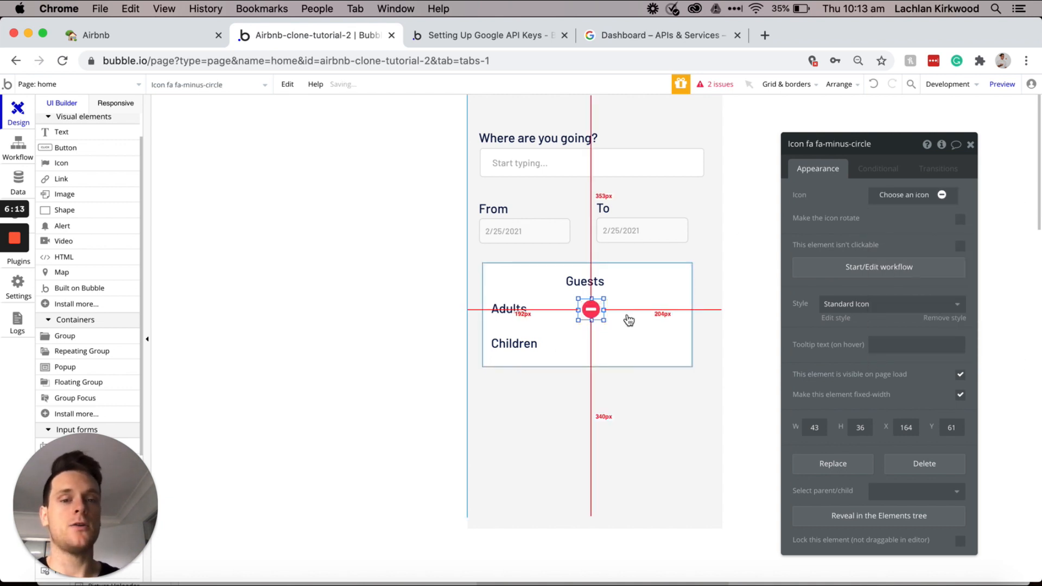
{"action": "left_click_drag", "start_coordinate": [591, 312], "coordinate": [586, 314]}
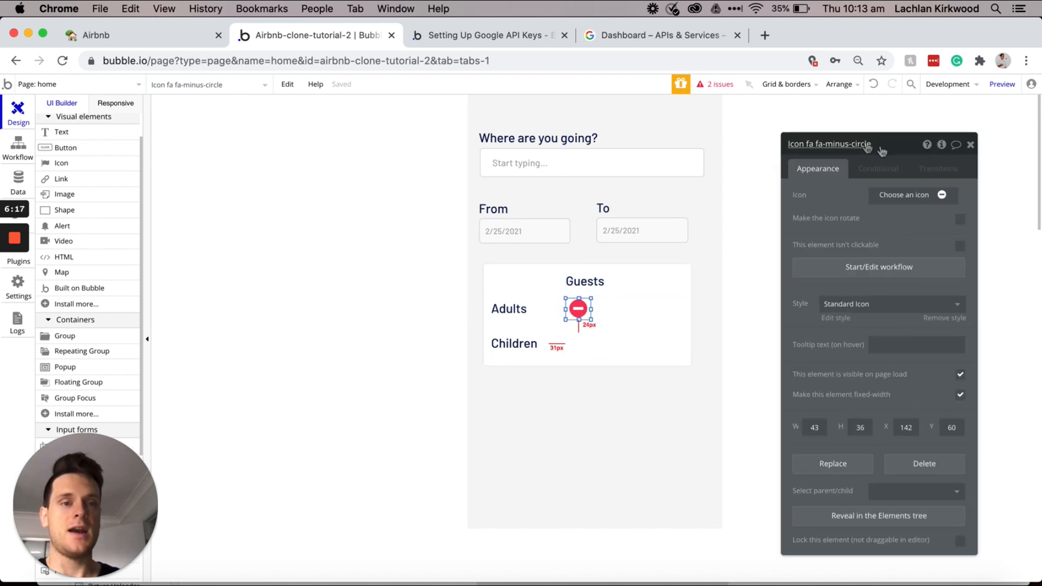
{"action": "key", "text": "super+shift+Right"}
{"action": "type", "text": "- Minus adult"}
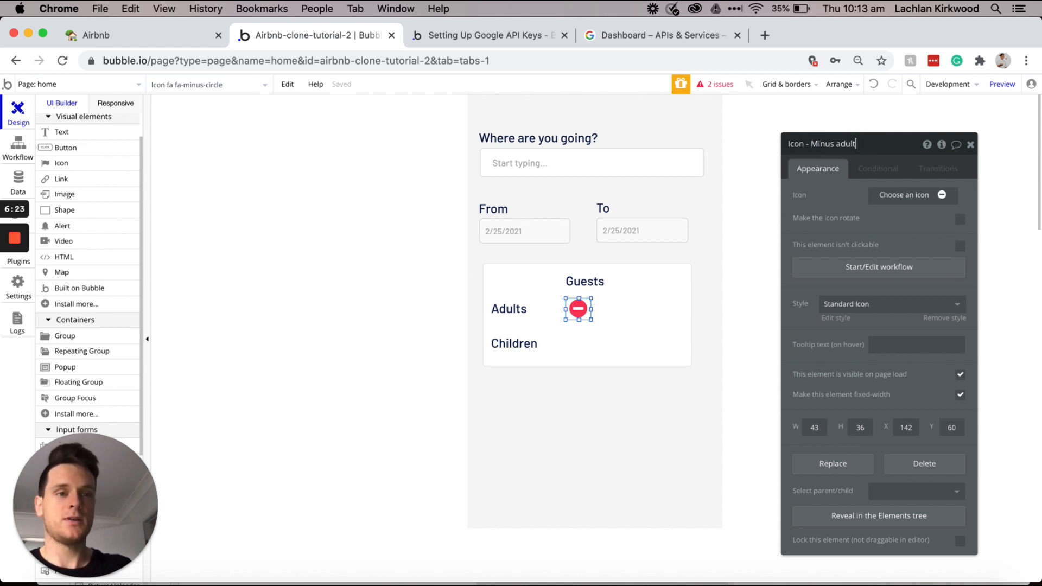
Step: Duplicate the minus icon into the Children row and rename the copy Icon - Minus children
{"action": "left_click", "coordinate": [633, 326]}
{"action": "left_click", "coordinate": [581, 313]}
{"action": "key", "text": "super+c"}
{"action": "key", "text": "super+v"}
{"action": "left_click_drag", "start_coordinate": [581, 313], "coordinate": [577, 338]}
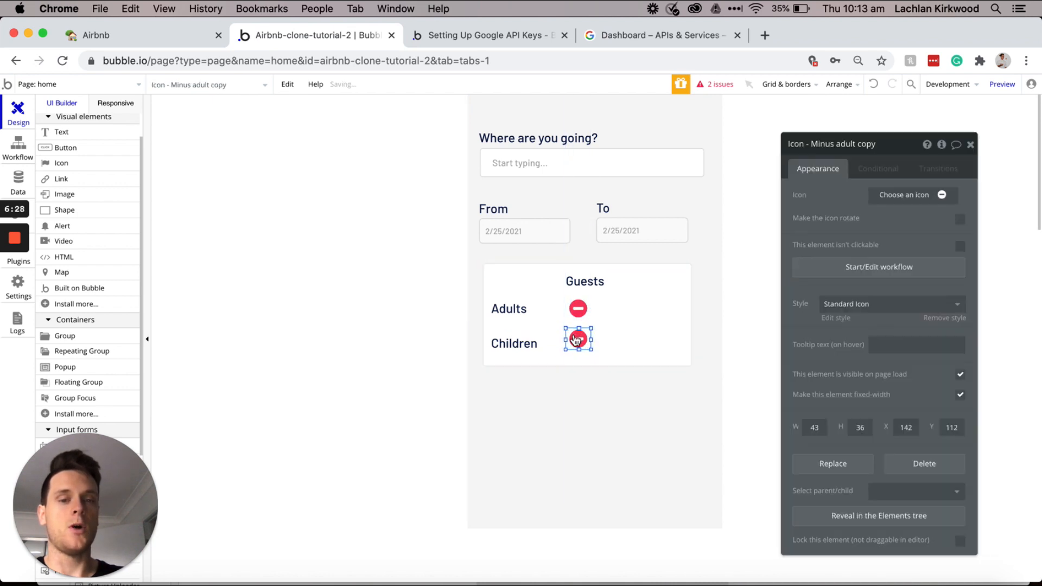
{"action": "left_click", "coordinate": [837, 143]}
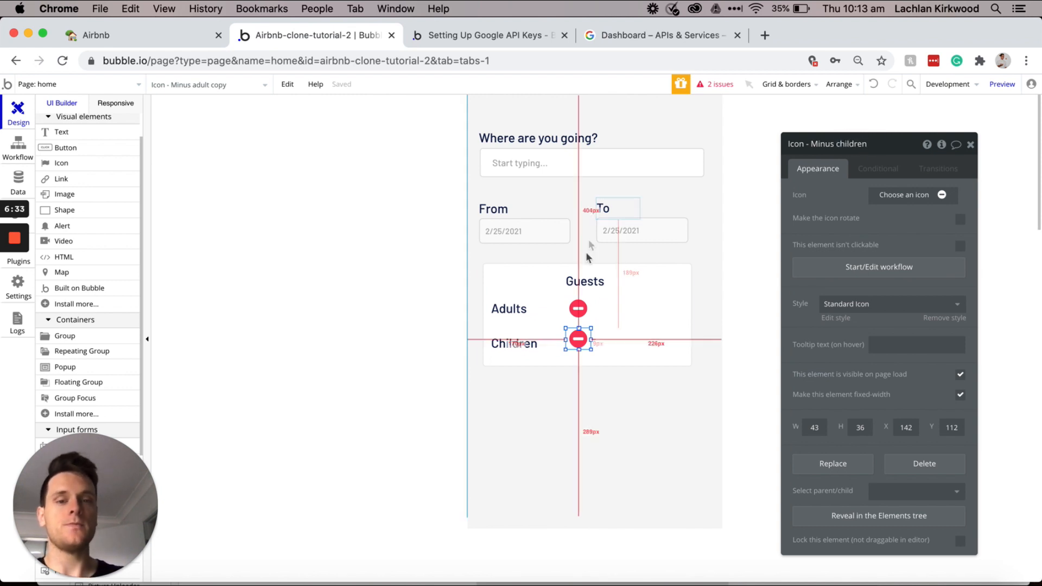
Step: Duplicate the Adults row's minus icon and place the copy about 60 px to the right in the same row
{"action": "left_click", "coordinate": [579, 314]}
{"action": "key", "text": "super+c"}
{"action": "key", "text": "super+v"}
{"action": "left_click_drag", "start_coordinate": [591, 316], "coordinate": [623, 310]}
{"action": "left_click_drag", "start_coordinate": [629, 309], "coordinate": [638, 308]}
{"action": "double_click", "coordinate": [638, 309]}
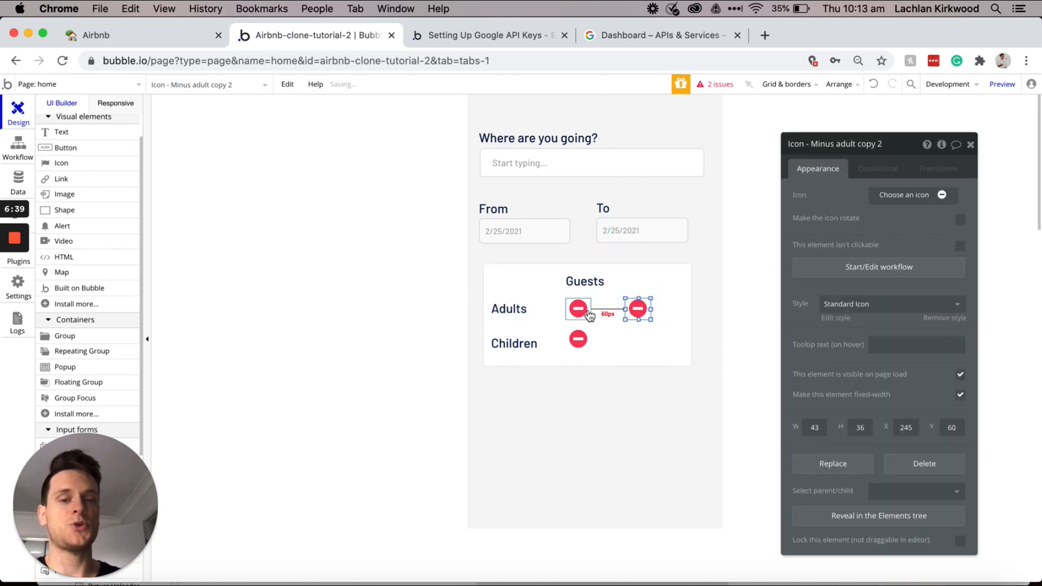
Step: Change the copied icon in the Adults row to the plus circle and rename it Icon - Plus adult
{"action": "left_click", "coordinate": [922, 196]}
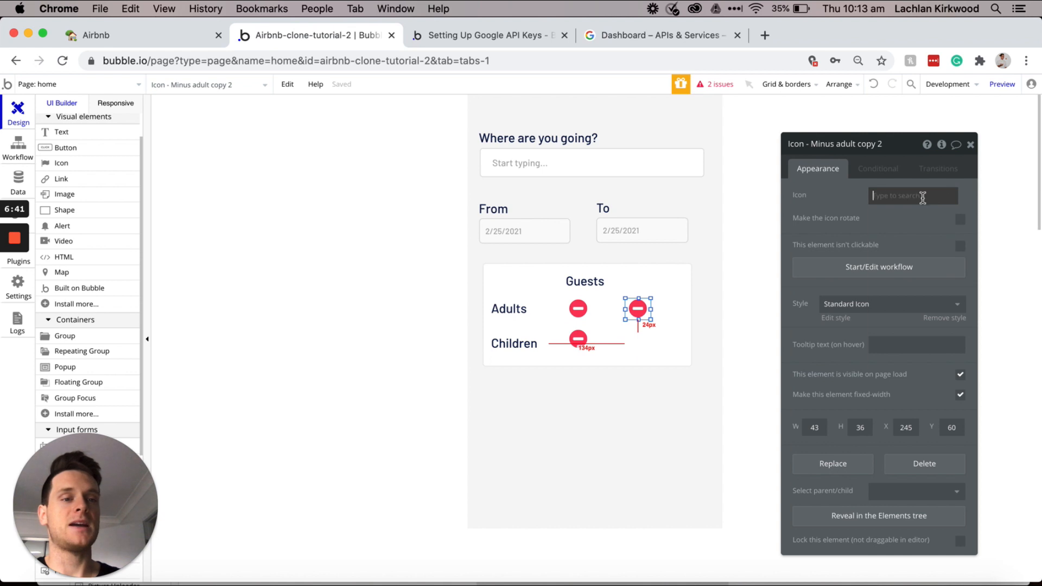
{"action": "type", "text": "plus"}
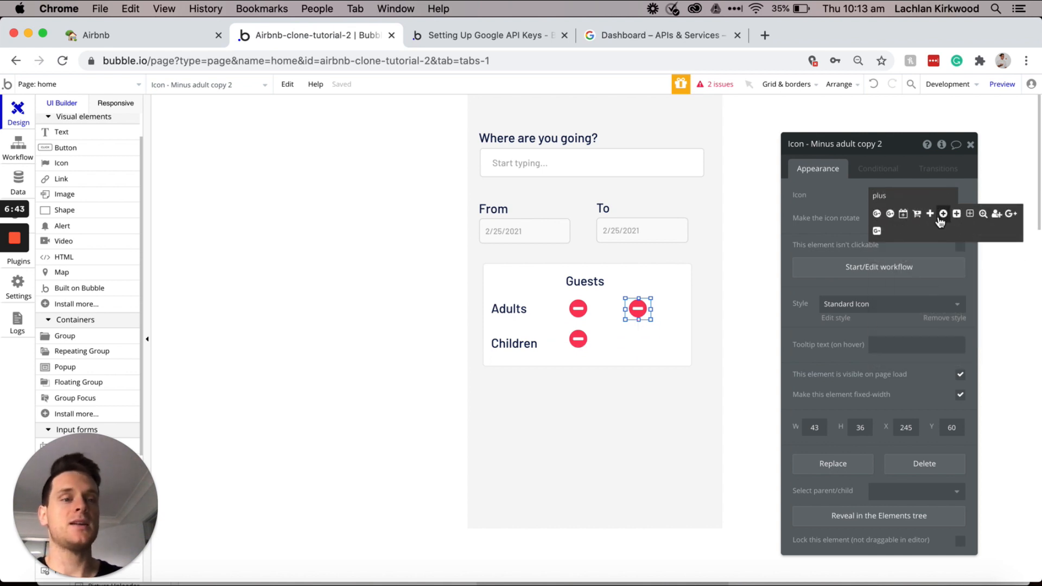
{"action": "left_click", "coordinate": [941, 216]}
{"action": "left_click", "coordinate": [817, 143]}
{"action": "left_click", "coordinate": [812, 143], "text": "shift"}
{"action": "type", "text": "Pl"}
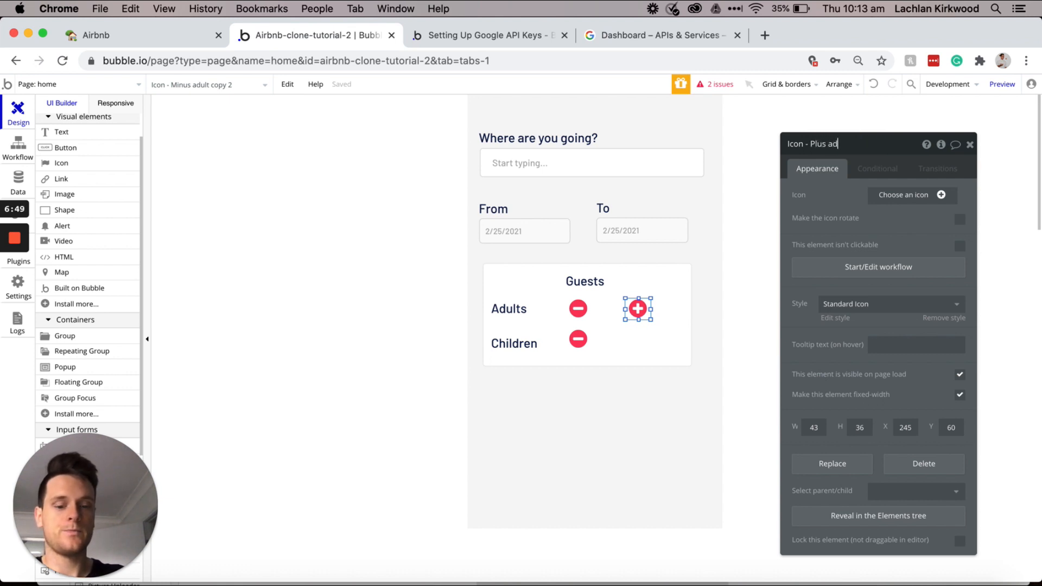
Step: Duplicate the plus icon into the Children row and rename the copy Icon - Plus children
{"action": "left_click", "coordinate": [636, 312]}
{"action": "key", "text": "super+c"}
{"action": "key", "text": "super+v"}
{"action": "left_click_drag", "start_coordinate": [638, 312], "coordinate": [638, 340]}
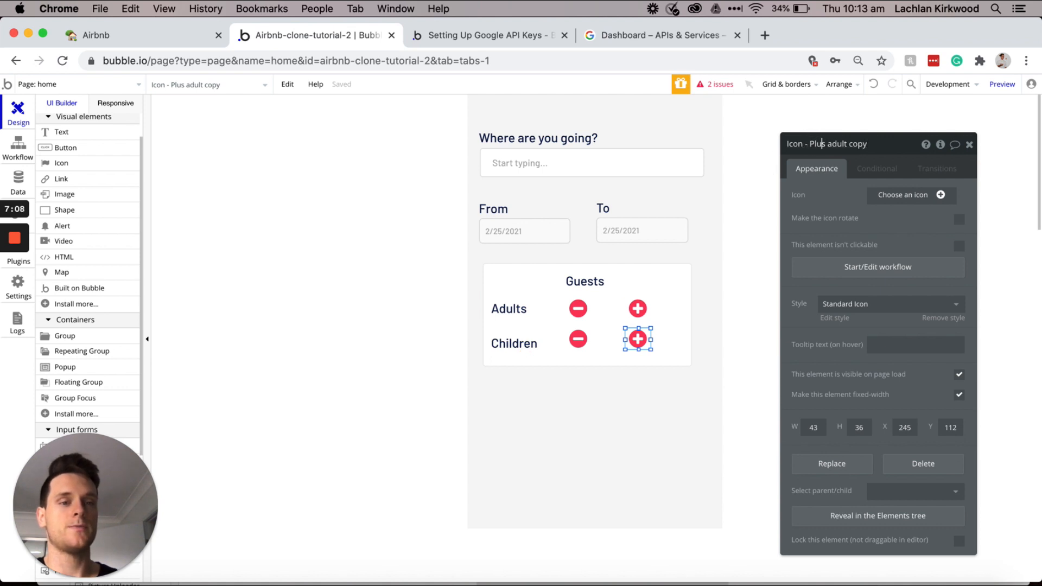
{"action": "key", "text": "alt+shift+Left"}
{"action": "key", "text": "alt+shift+Left"}
{"action": "type", "text": "children"}
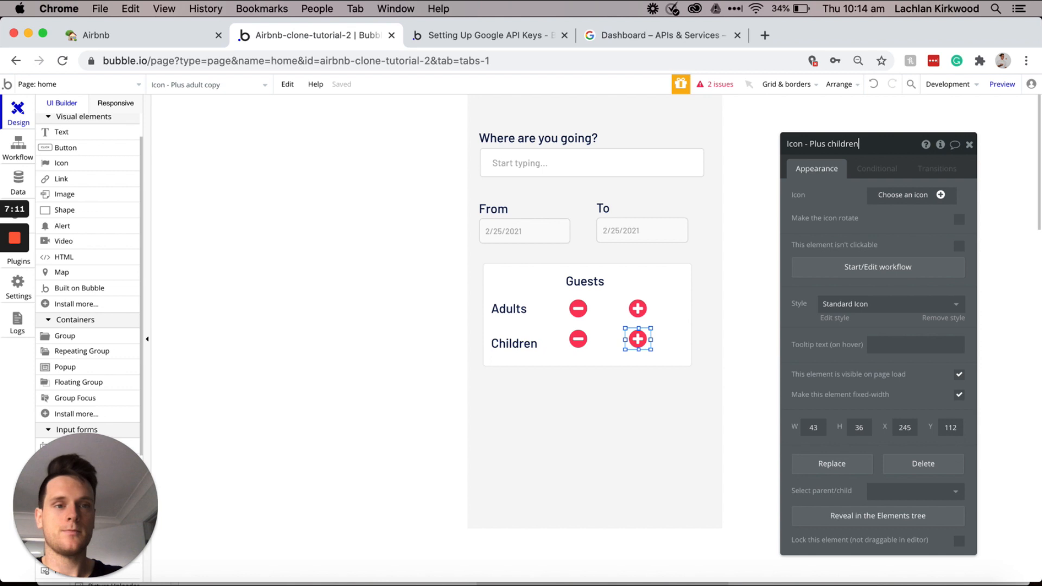
{"action": "key", "text": "Return"}
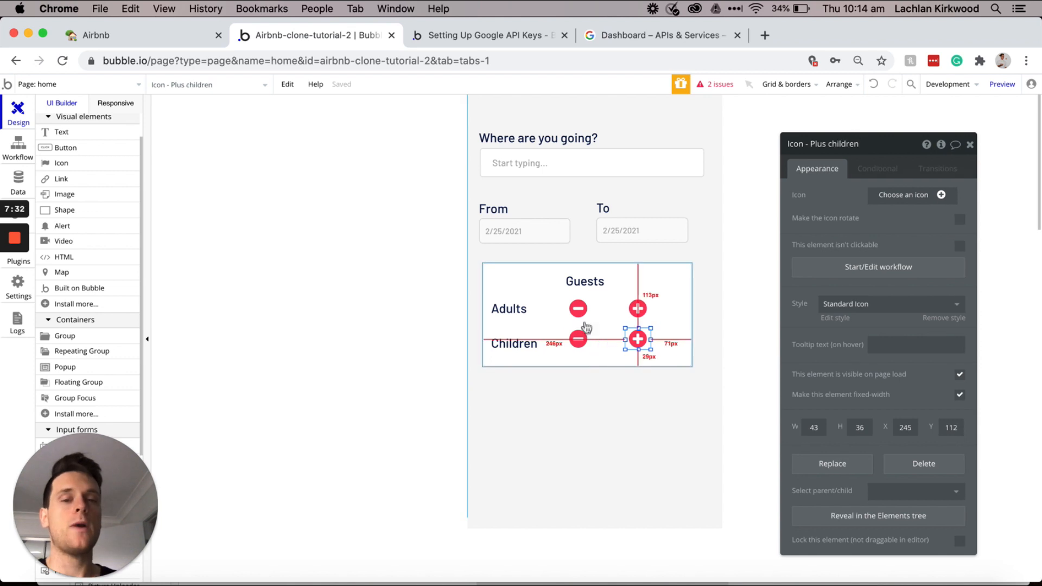
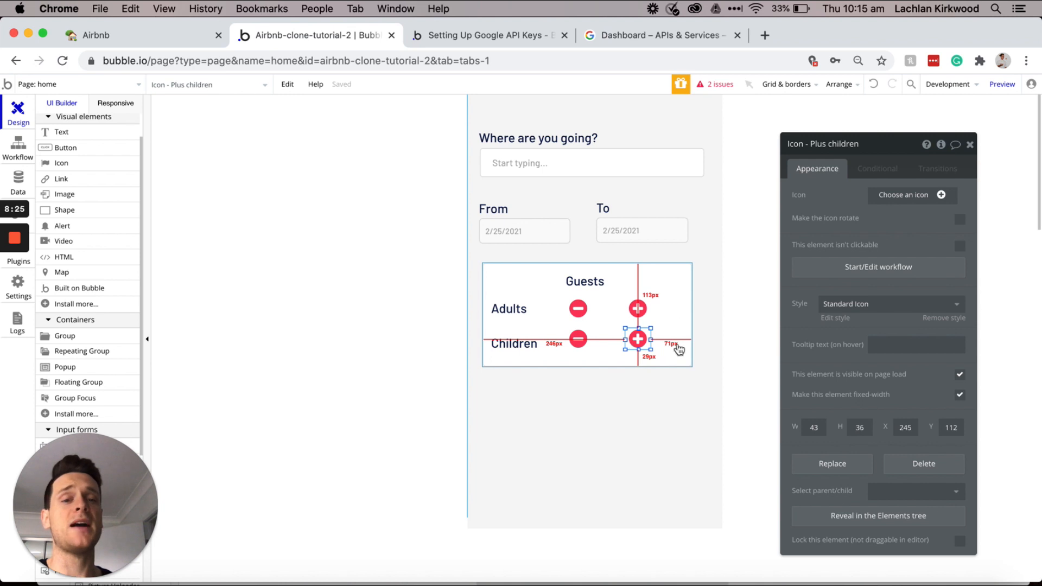
Step: Create a custom state named adult-count of type number on Group - Stay count
{"action": "left_click", "coordinate": [668, 287]}
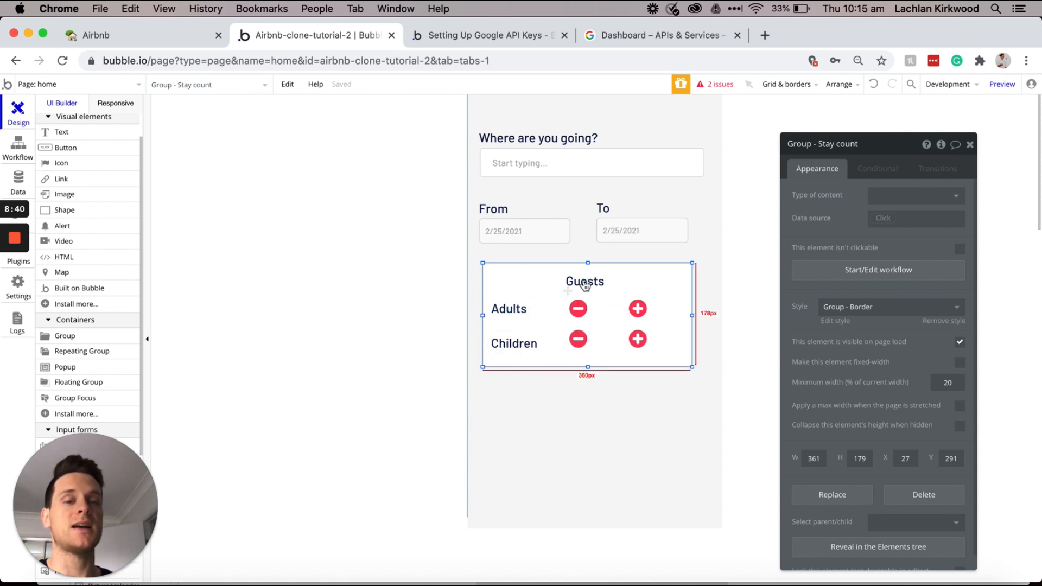
{"action": "mouse_move", "coordinate": [652, 280]}
{"action": "left_mouse_down"}
{"action": "mouse_move", "coordinate": [668, 342]}
{"action": "mouse_move", "coordinate": [650, 317]}
{"action": "mouse_move", "coordinate": [652, 277]}
{"action": "left_mouse_up"}
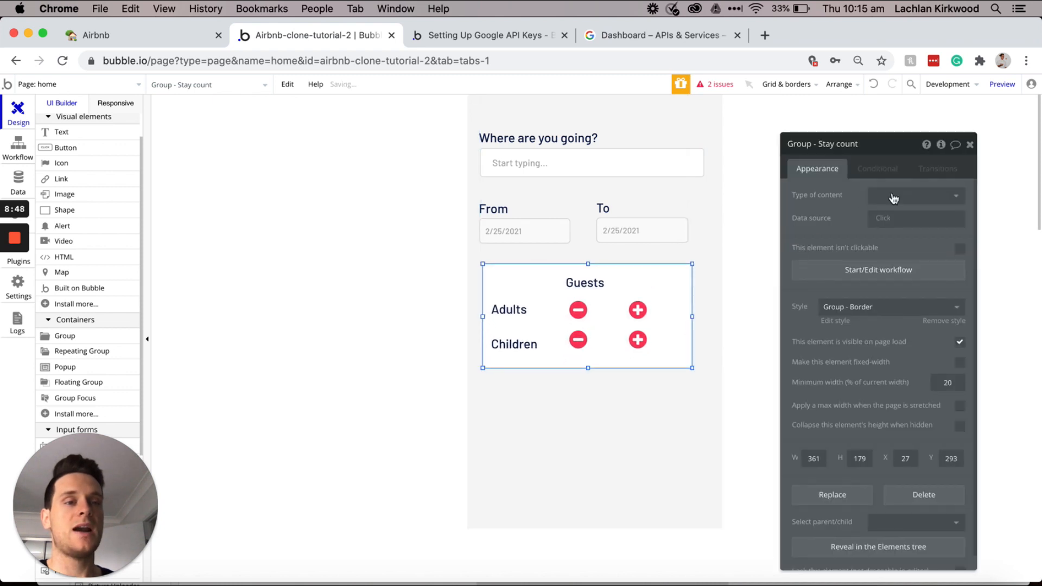
{"action": "left_click", "coordinate": [941, 146]}
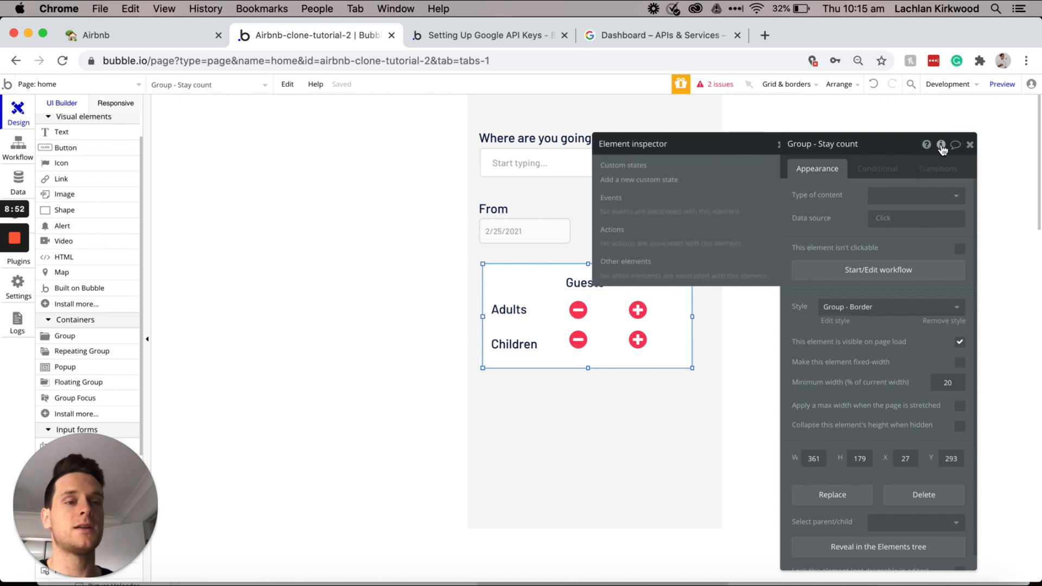
{"action": "left_click", "coordinate": [608, 181]}
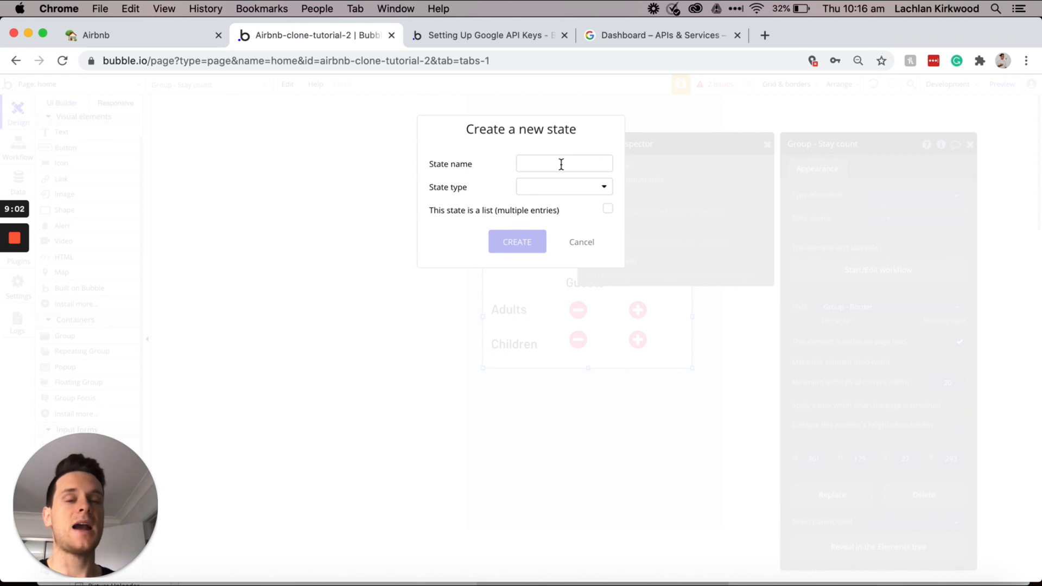
{"action": "left_click", "coordinate": [561, 164]}
{"action": "type", "text": "adult-count"}
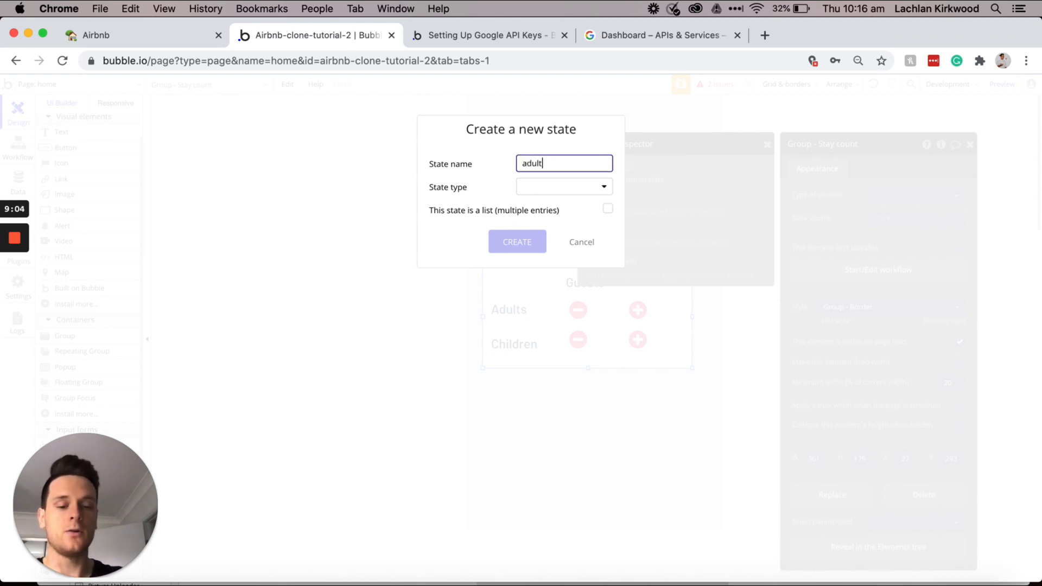
{"action": "left_click", "coordinate": [563, 188]}
{"action": "left_click", "coordinate": [537, 223]}
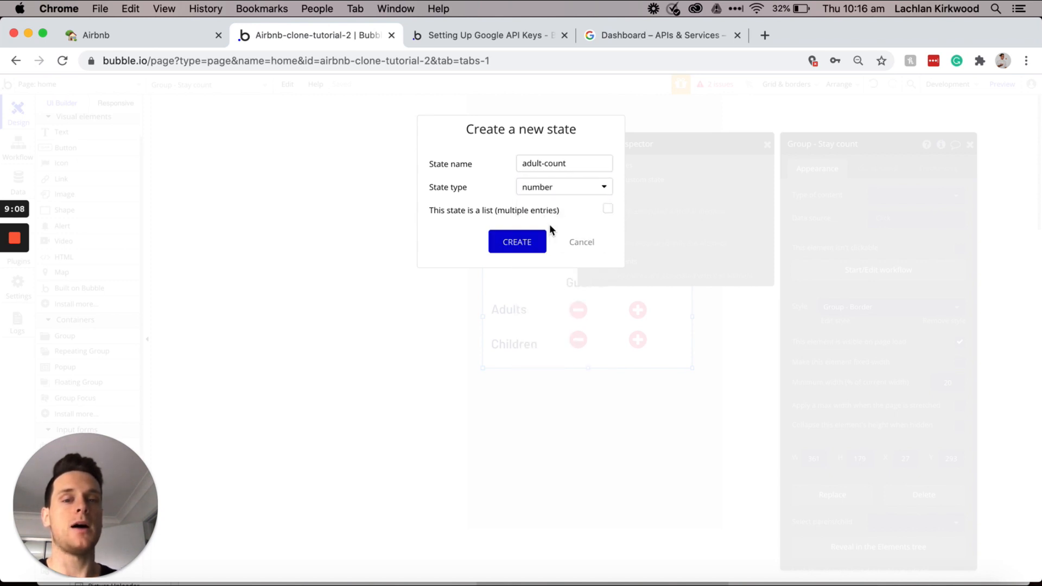
{"action": "left_click", "coordinate": [523, 243]}
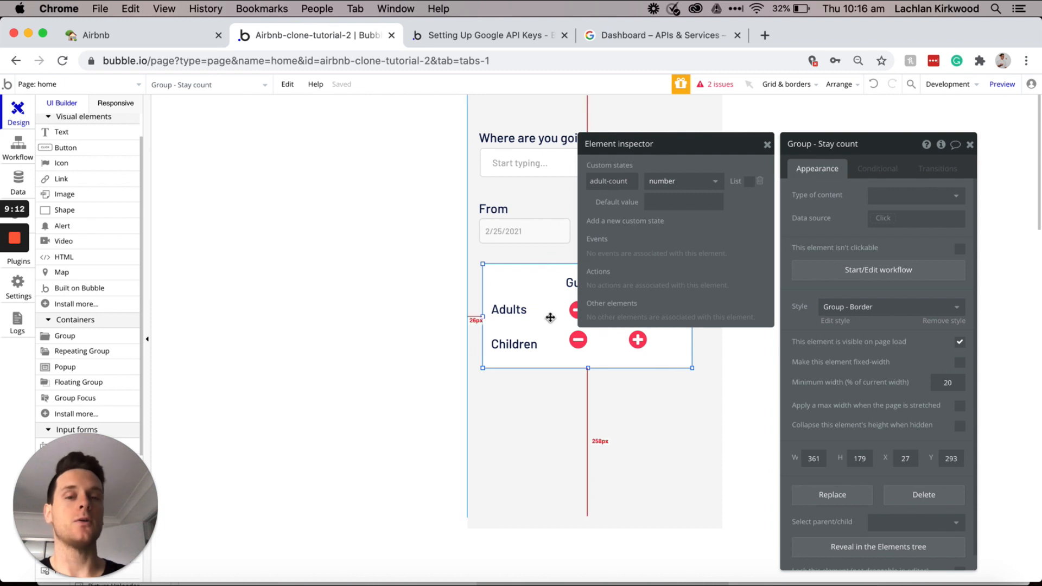
Step: Add a second custom state named Children-count of type number to Group - Stay count
{"action": "left_click", "coordinate": [609, 224]}
{"action": "type", "text": "Children-count"}
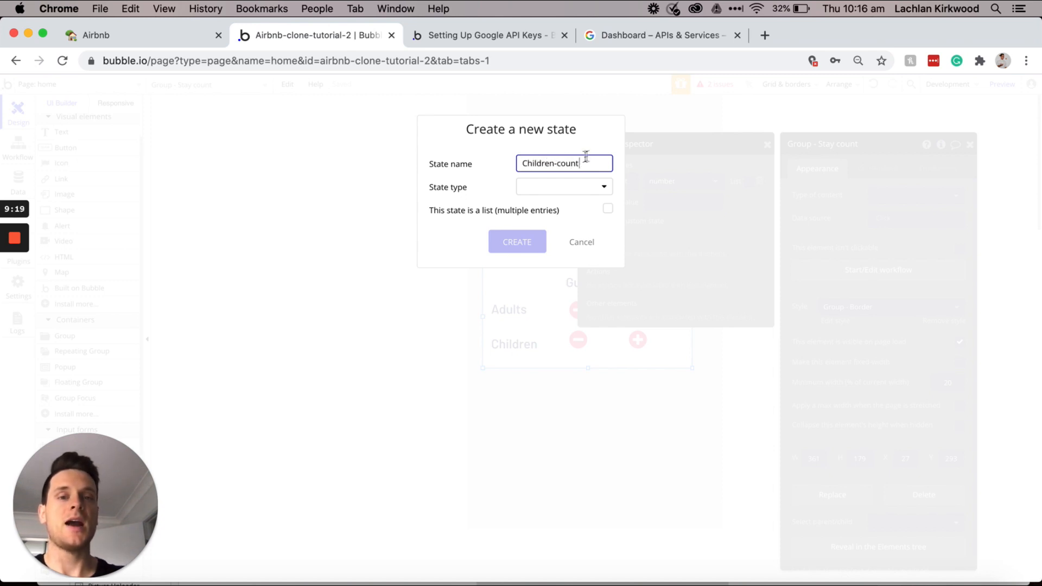
{"action": "left_click", "coordinate": [578, 188]}
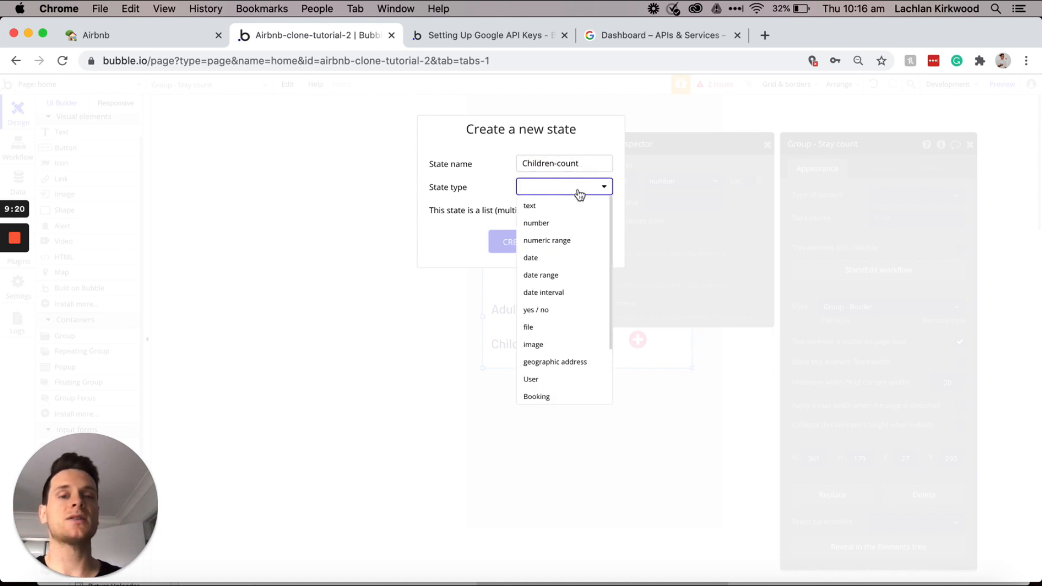
{"action": "left_click", "coordinate": [559, 226]}
{"action": "left_click", "coordinate": [529, 243]}
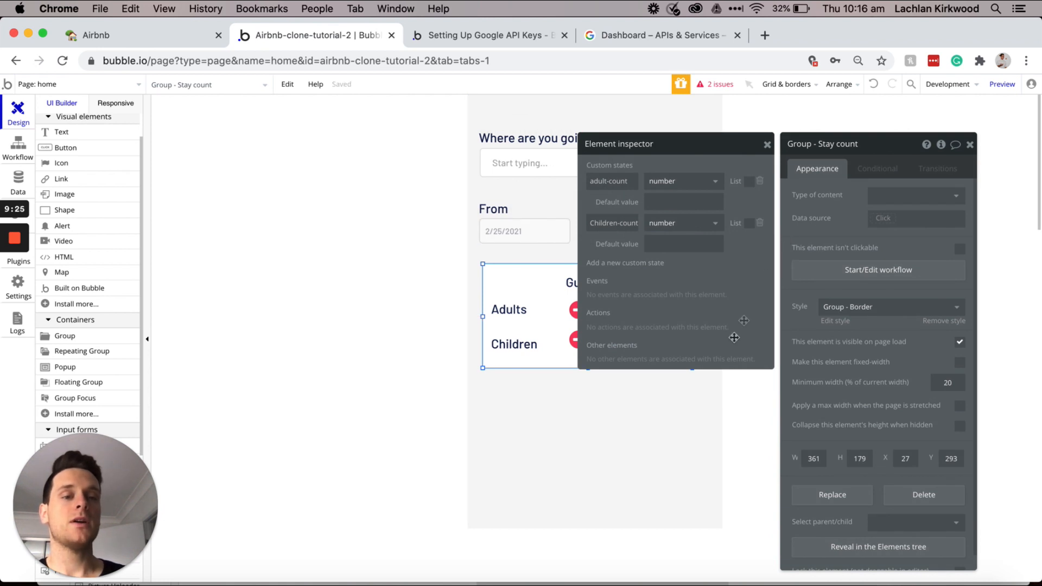
{"action": "left_click", "coordinate": [682, 400]}
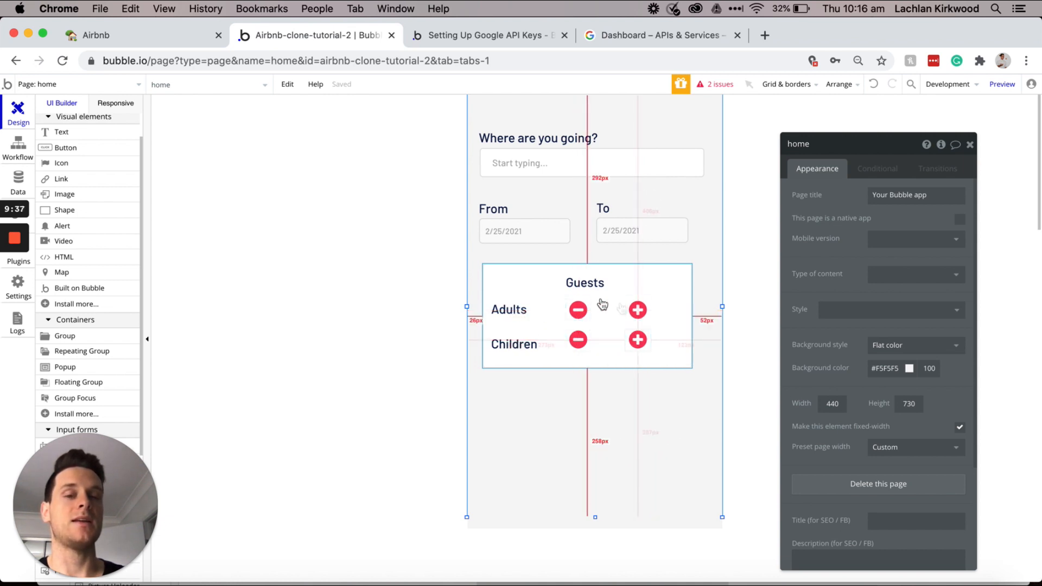
Step: Start a workflow for Icon - Plus adult and add a Set state of an element action
{"action": "left_click", "coordinate": [615, 324]}
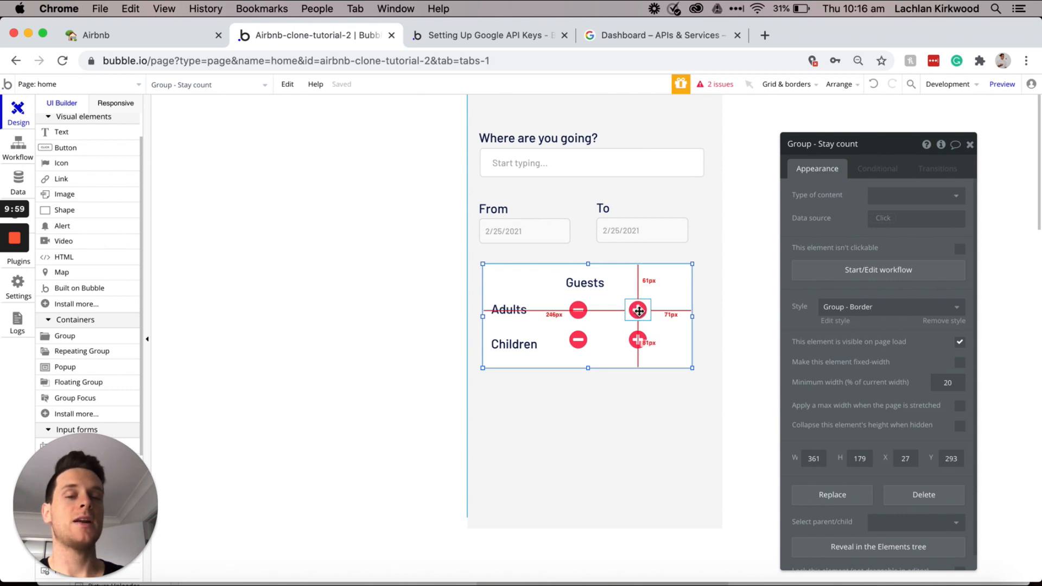
{"action": "left_click", "coordinate": [639, 311]}
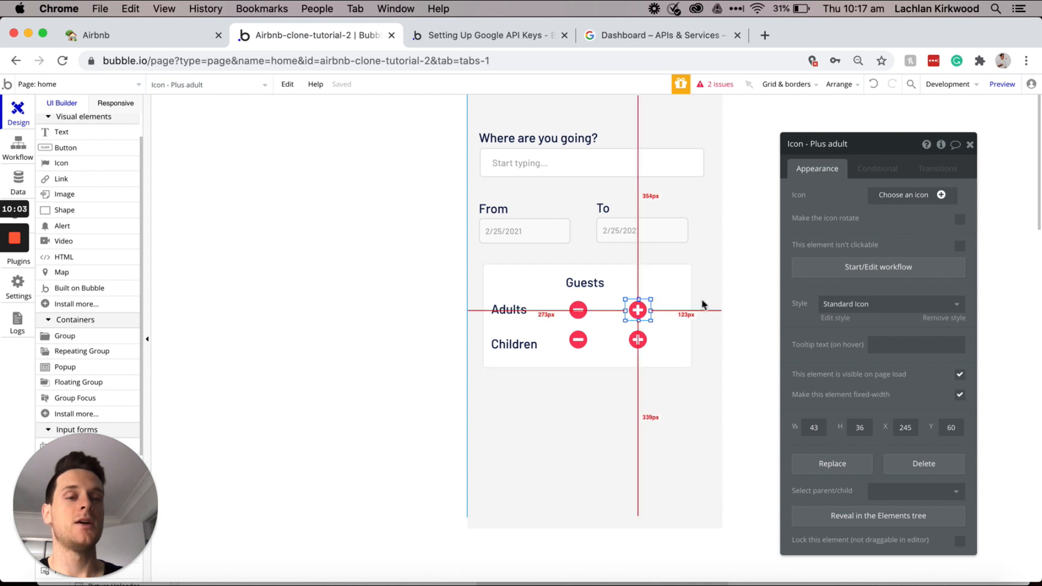
{"action": "left_click", "coordinate": [815, 265]}
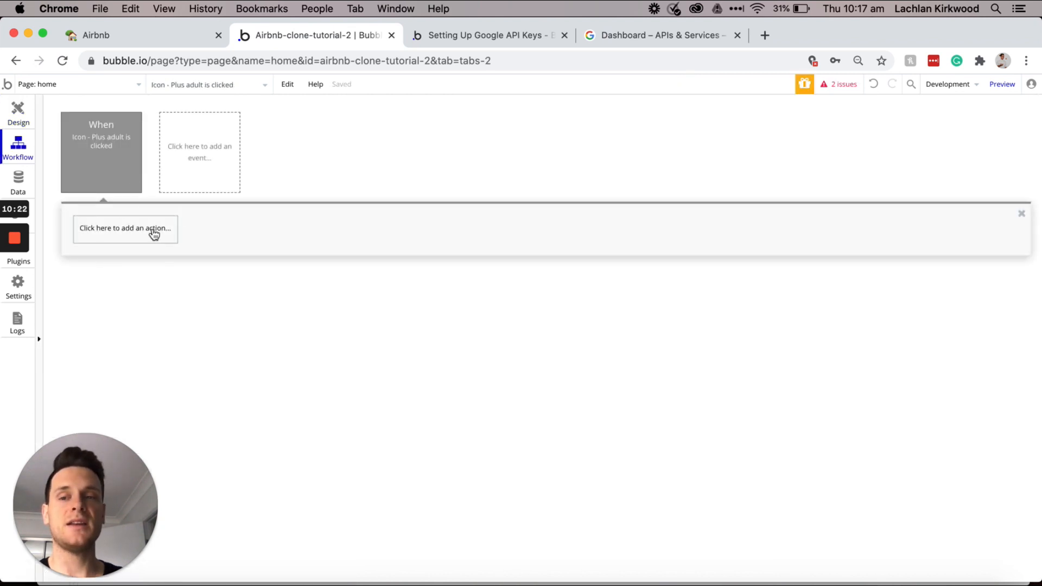
{"action": "left_click", "coordinate": [153, 236]}
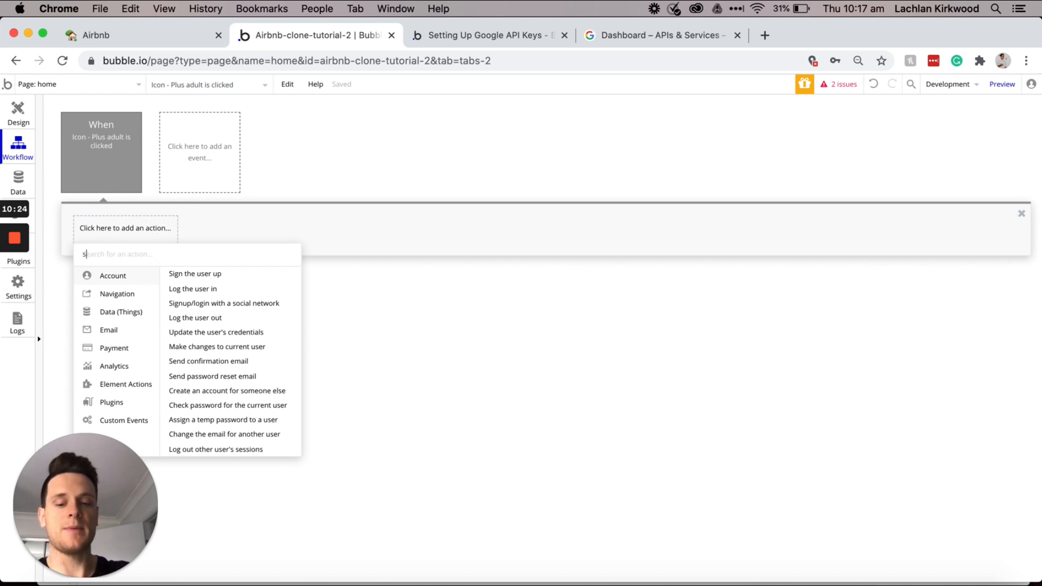
{"action": "type", "text": "stat"}
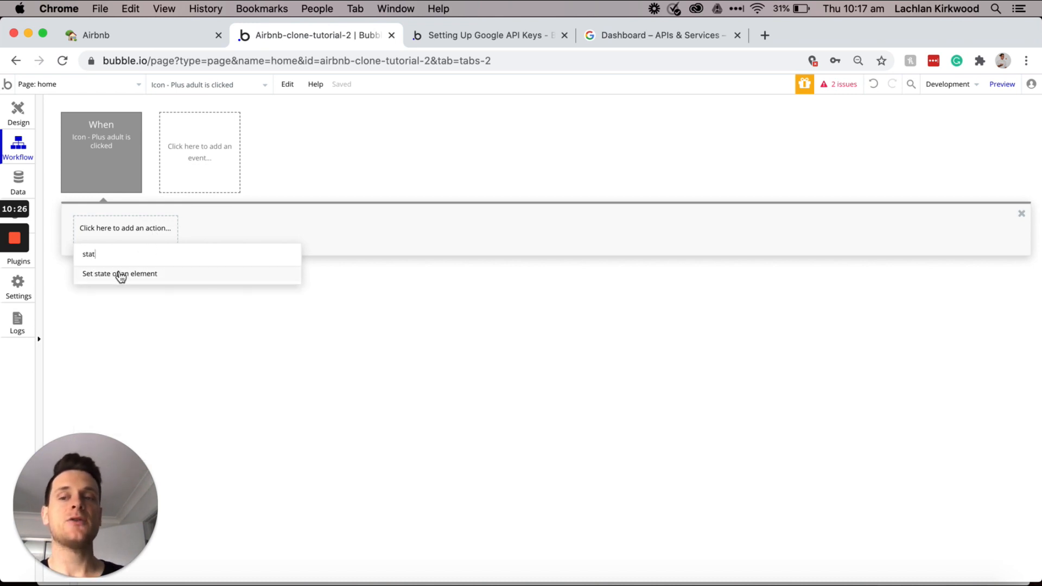
{"action": "left_click", "coordinate": [119, 280]}
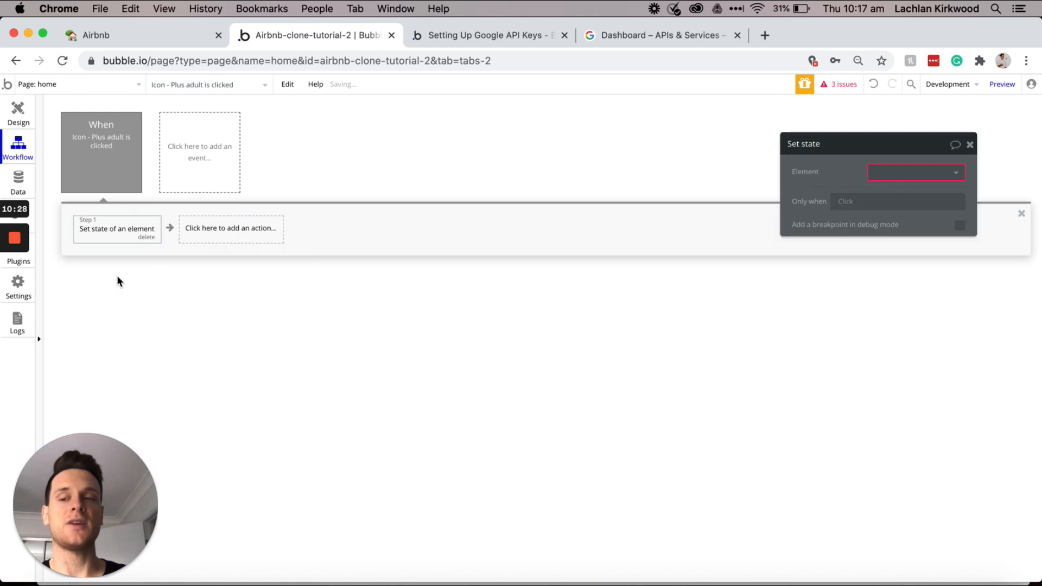
Step: Target the adult-count custom state of Group - Stay count in the plus adult workflow's Set state action
{"action": "left_click", "coordinate": [883, 172]}
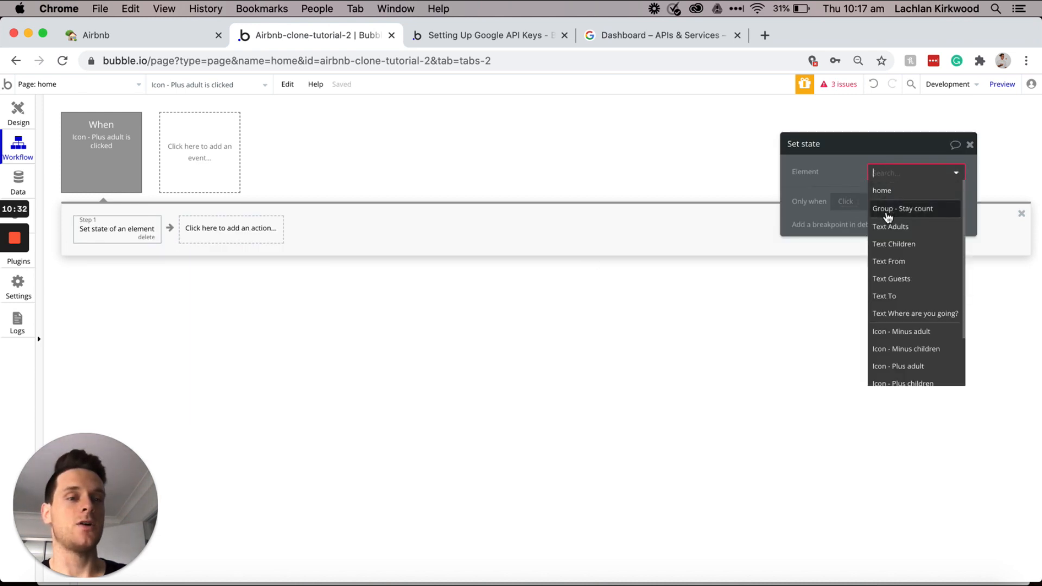
{"action": "mouse_move", "coordinate": [889, 215]}
{"action": "left_click", "coordinate": [910, 216]}
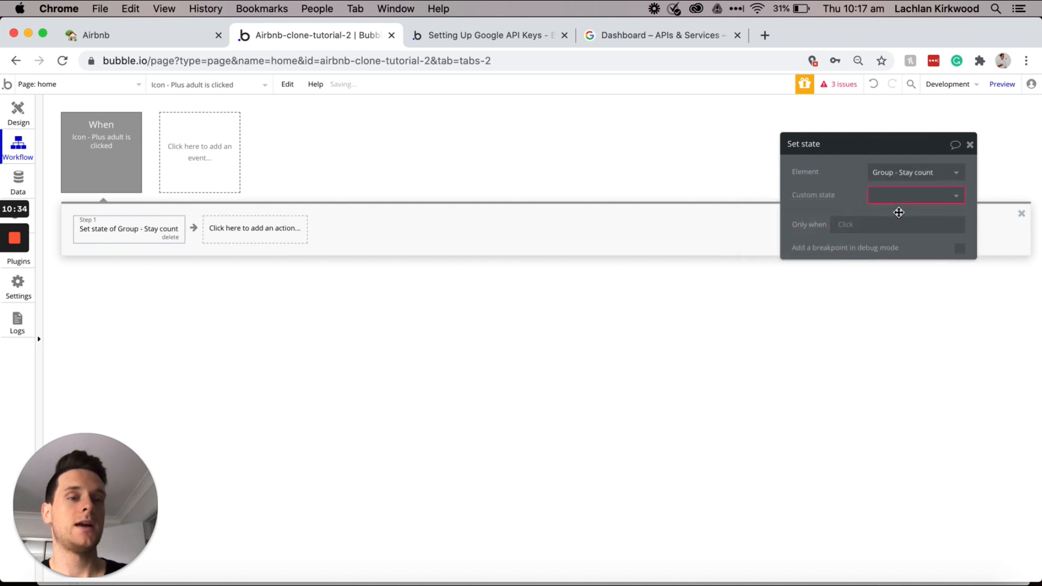
{"action": "left_click", "coordinate": [893, 199]}
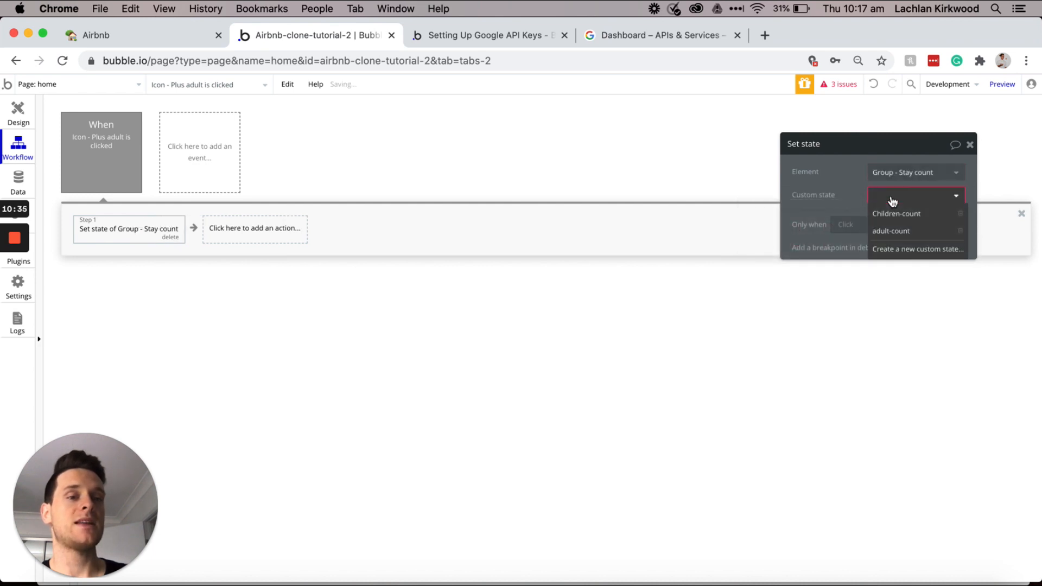
{"action": "left_click", "coordinate": [890, 232]}
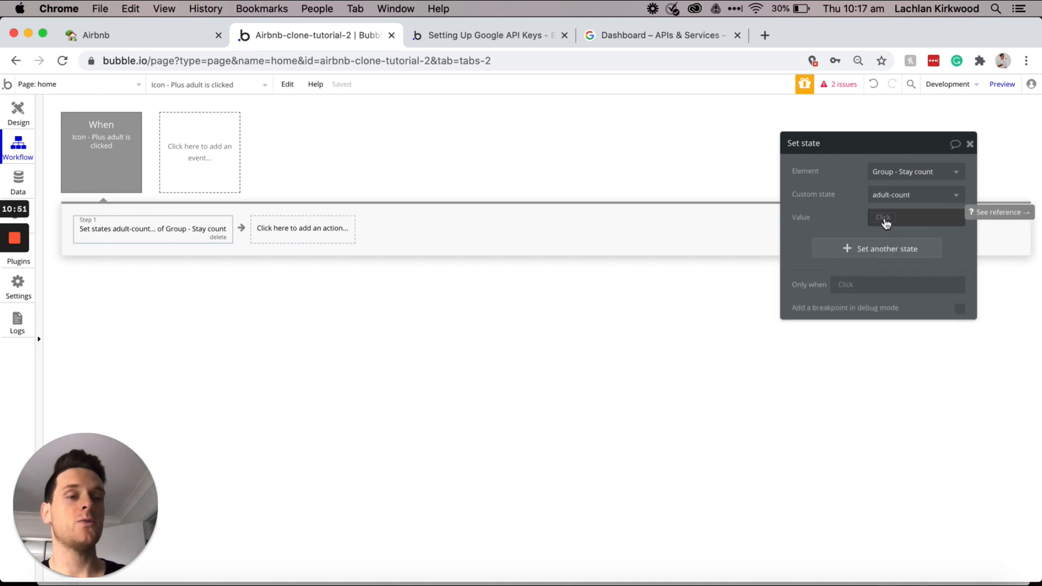
Step: Set the state's value to Group - Stay count's adult-count + 1
{"action": "left_click", "coordinate": [886, 221]}
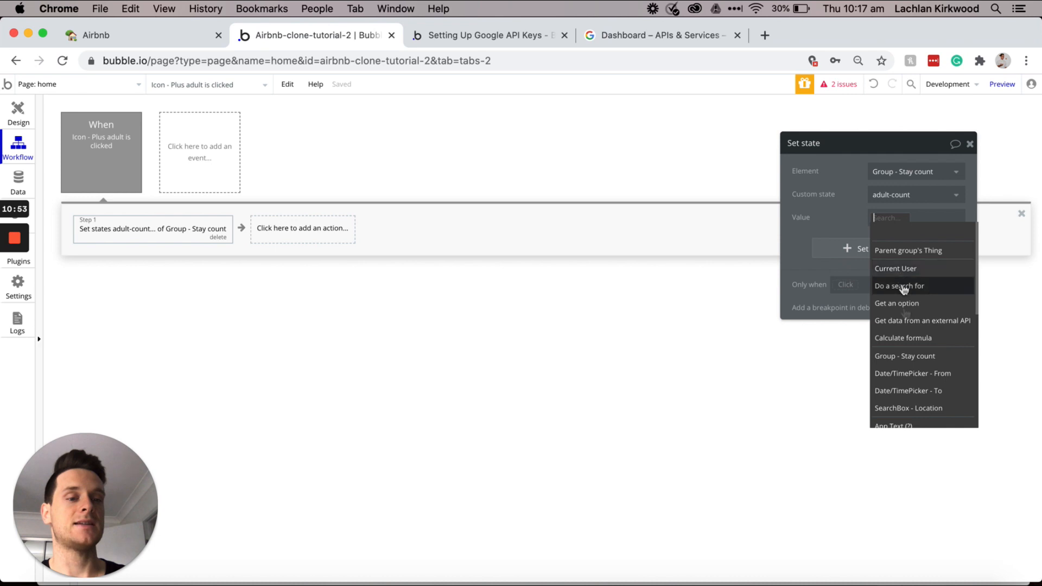
{"action": "left_click", "coordinate": [908, 361]}
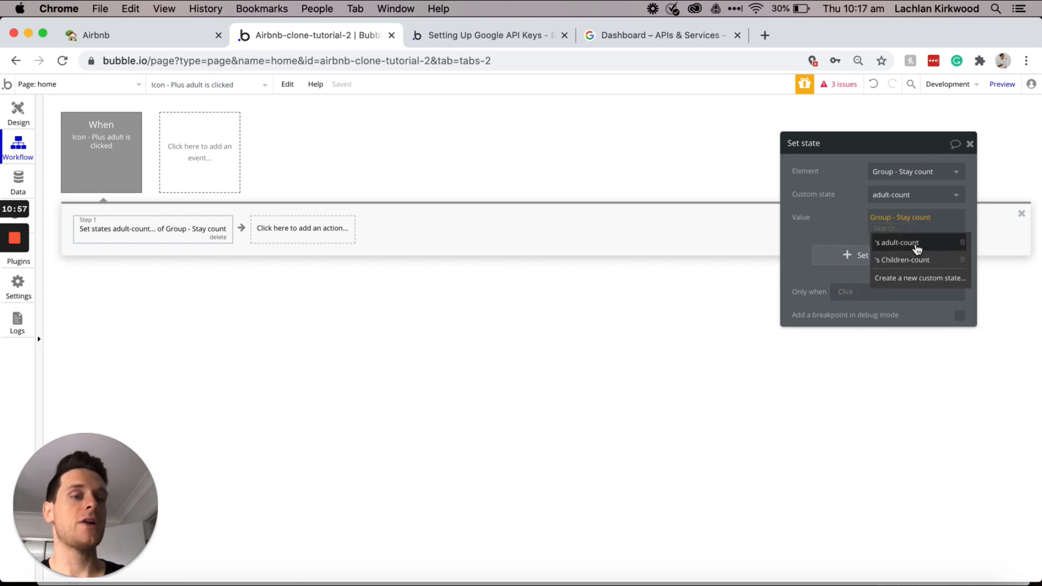
{"action": "left_click", "coordinate": [915, 250]}
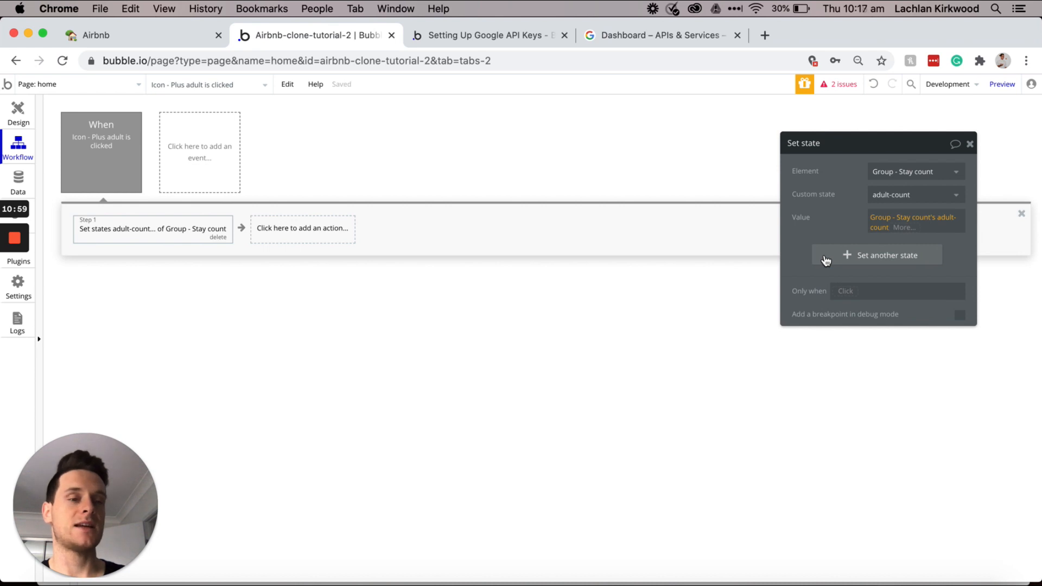
{"action": "left_click", "coordinate": [904, 227]}
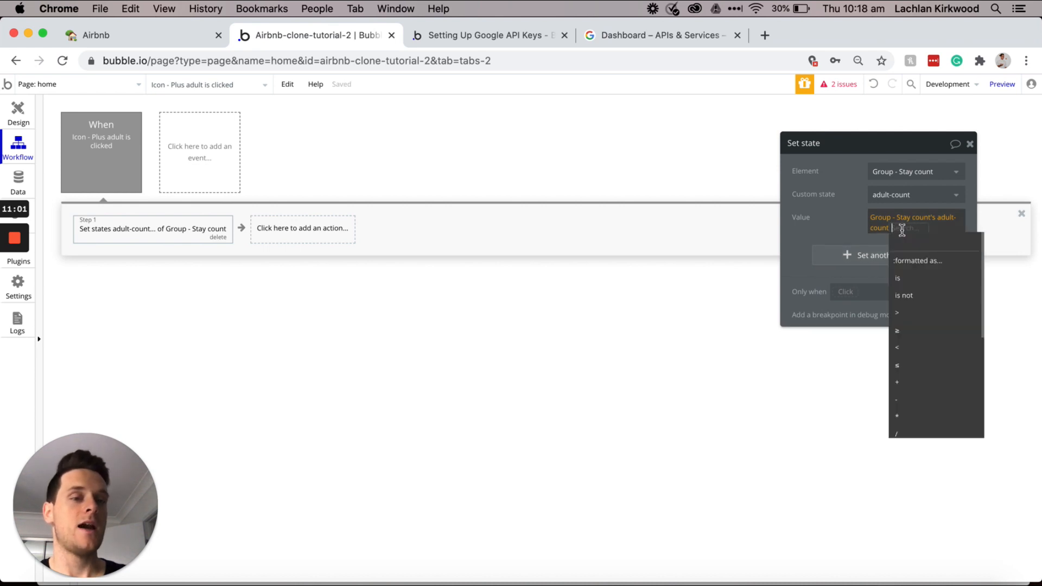
{"action": "left_click", "coordinate": [912, 383]}
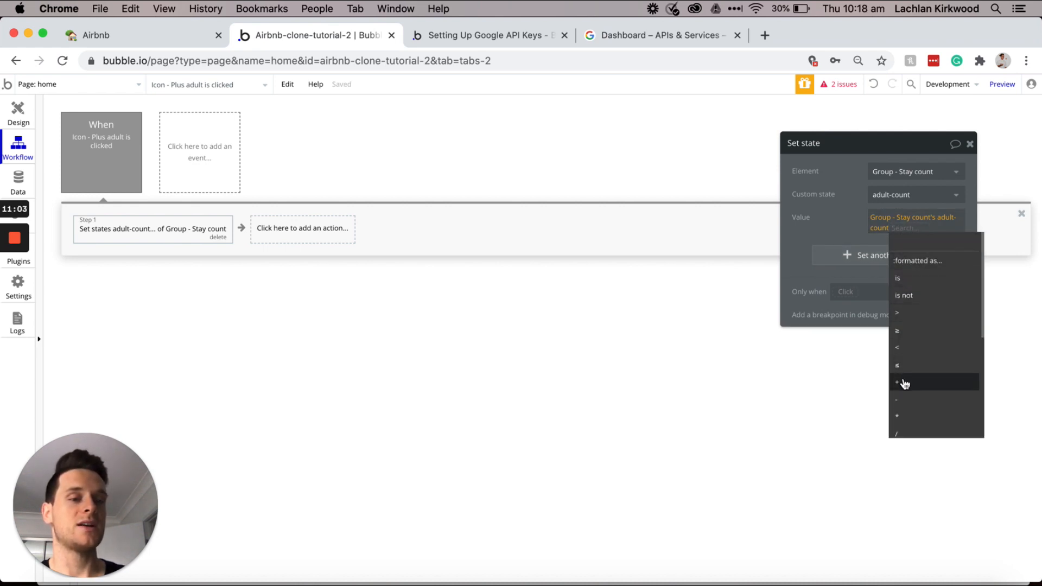
{"action": "type", "text": "1"}
{"action": "left_click", "coordinate": [843, 232]}
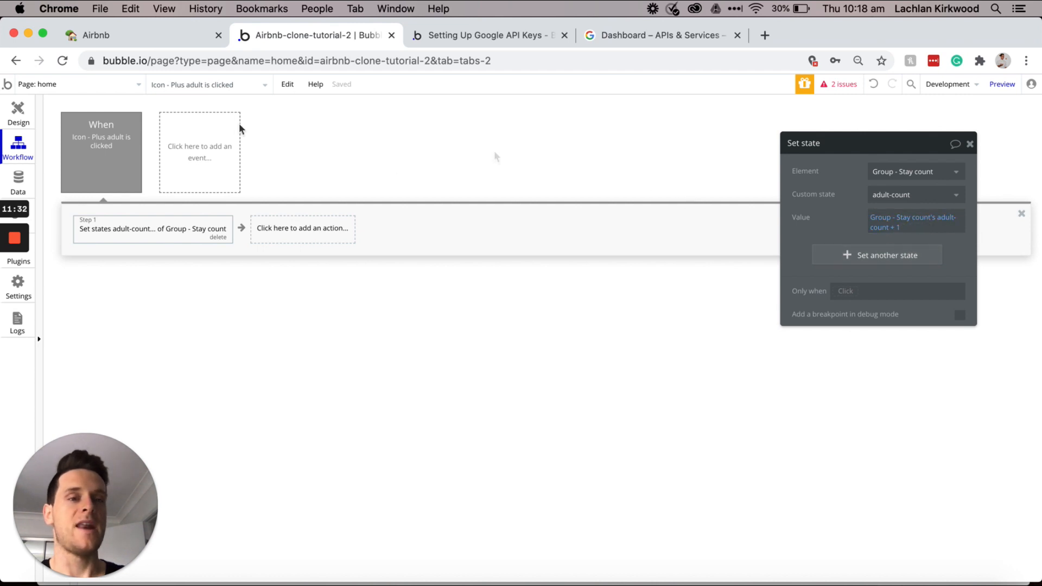
Step: Start a workflow for Icon - Minus adult and add a Set state of an element action
{"action": "left_click", "coordinate": [18, 111]}
{"action": "left_click", "coordinate": [570, 311]}
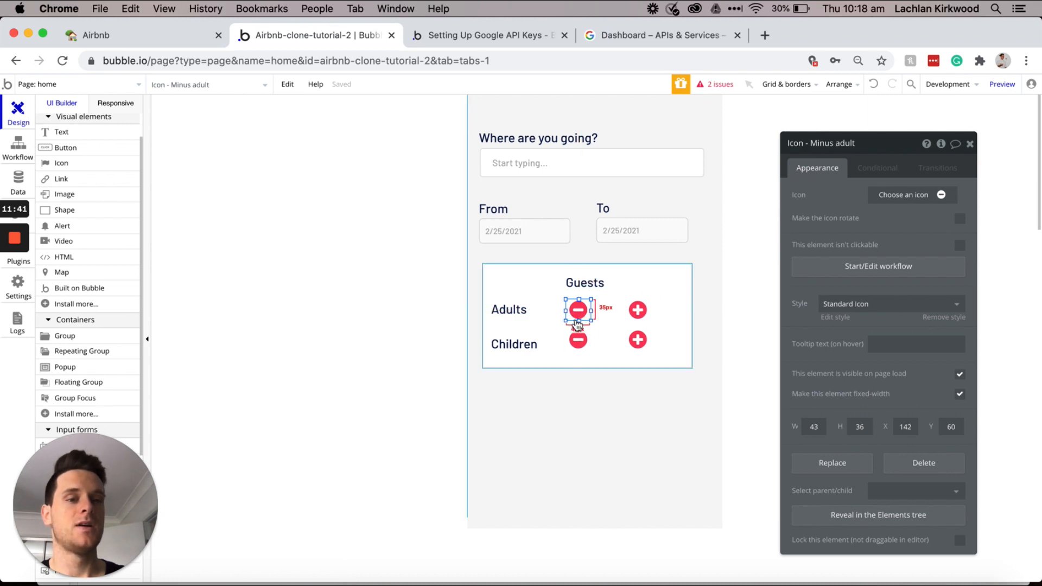
{"action": "left_click", "coordinate": [859, 266]}
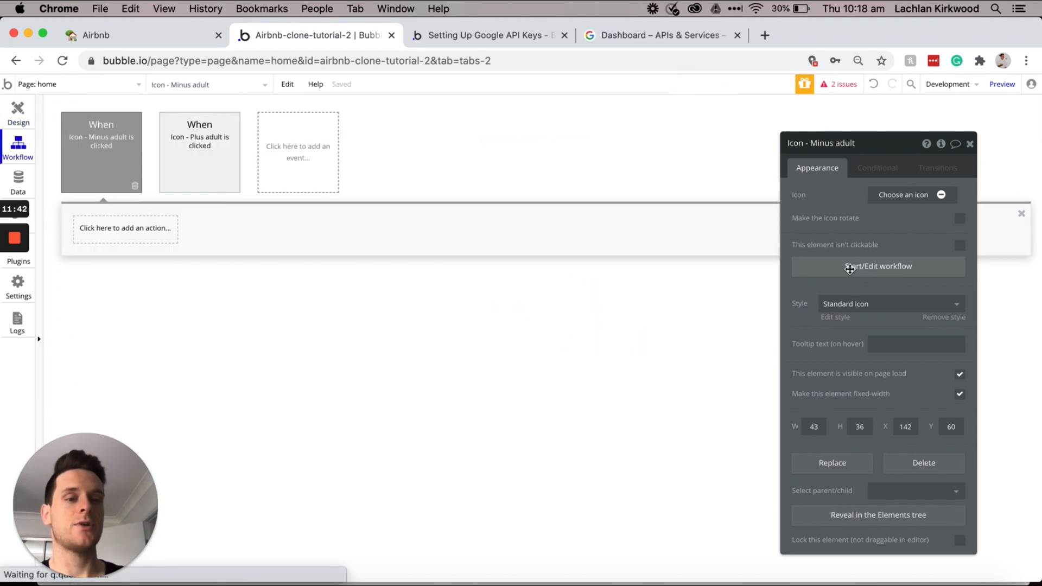
{"action": "left_click", "coordinate": [124, 233]}
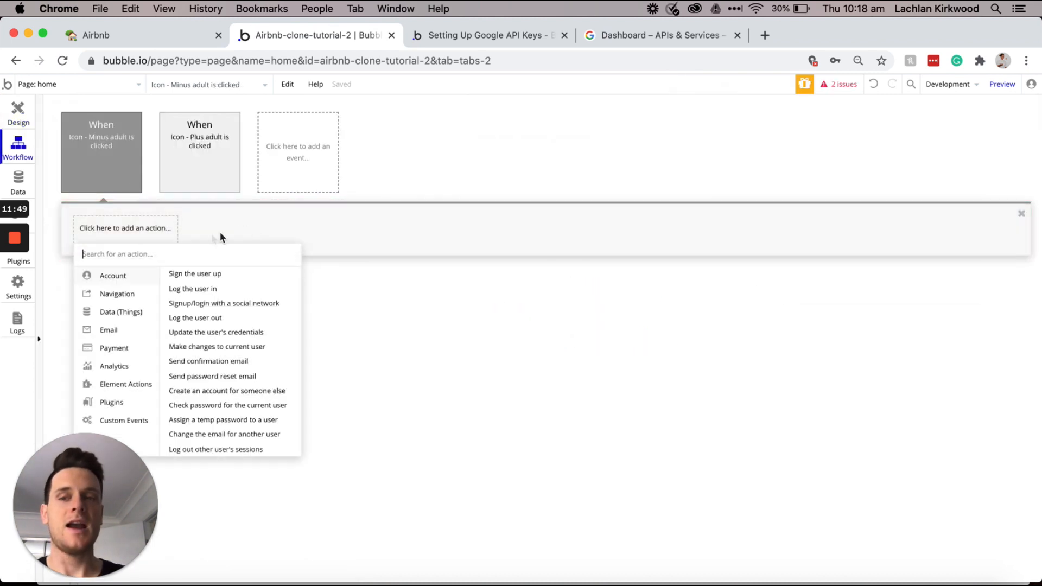
{"action": "type", "text": "stat"}
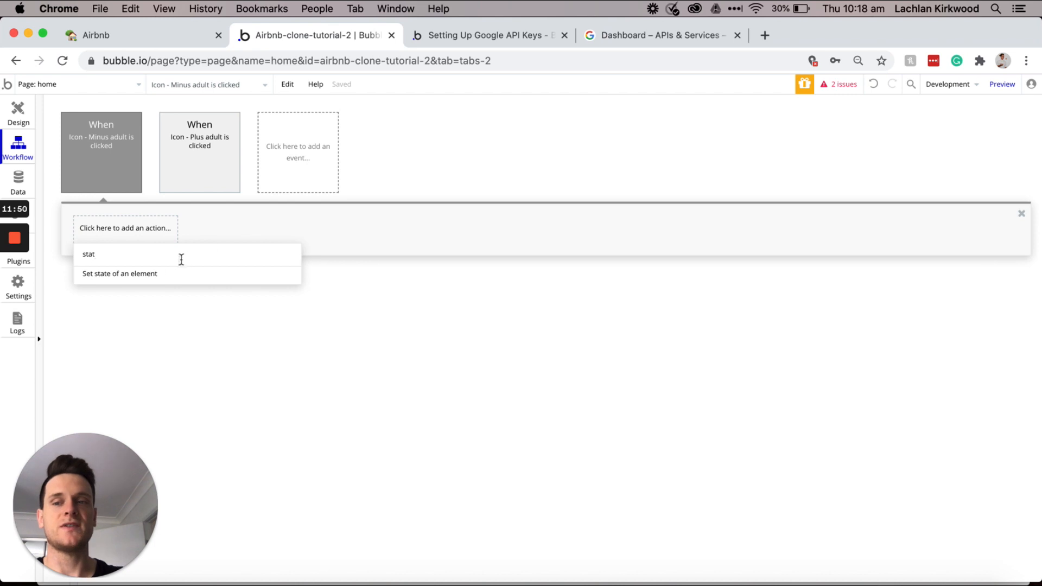
{"action": "left_click", "coordinate": [155, 276]}
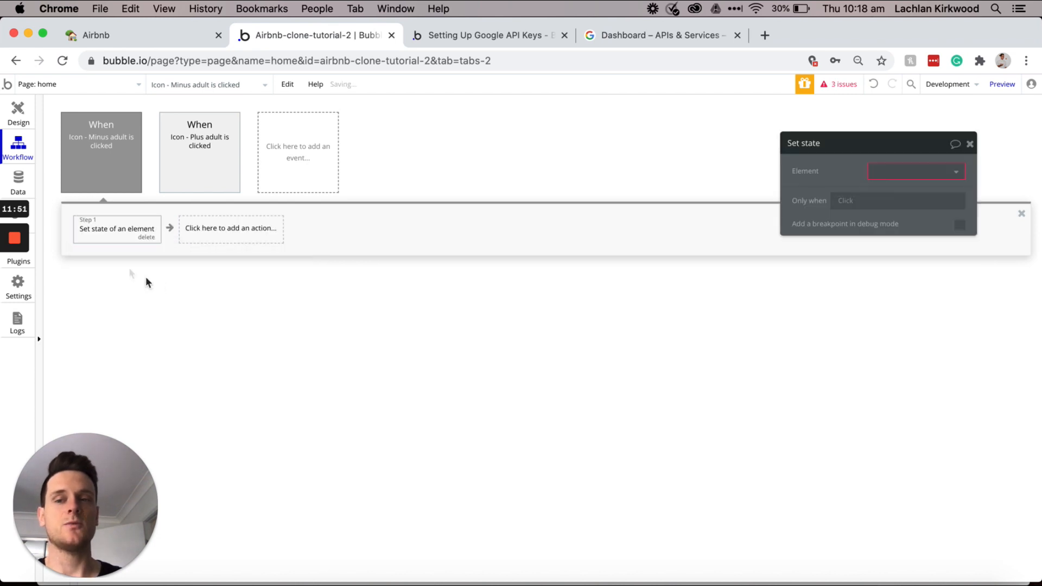
Step: Target the adult-count custom state of Group - Stay count in the minus adult workflow's Set state action
{"action": "left_click", "coordinate": [882, 172]}
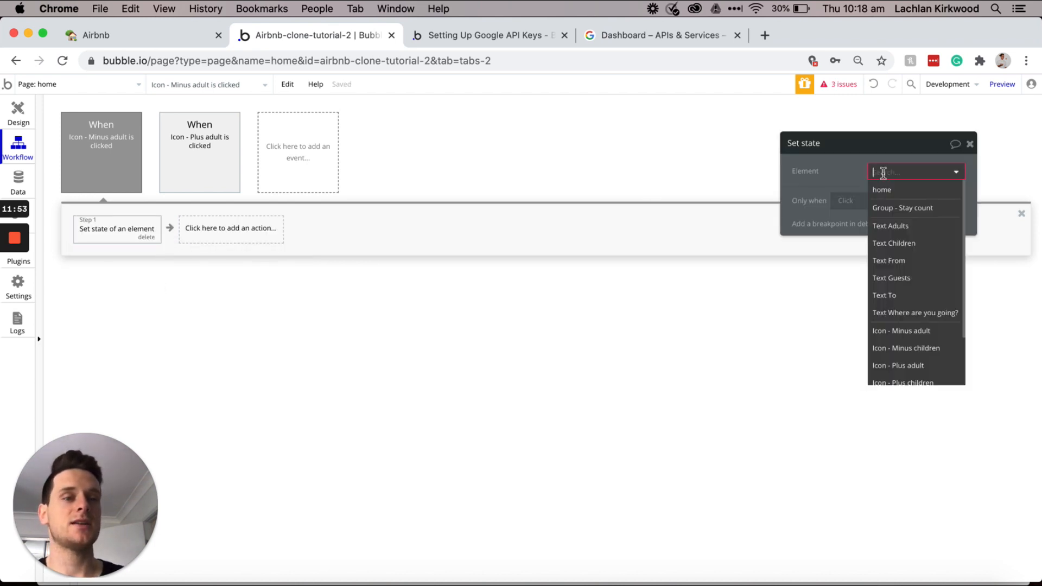
{"action": "left_click", "coordinate": [897, 209]}
{"action": "left_click", "coordinate": [893, 202]}
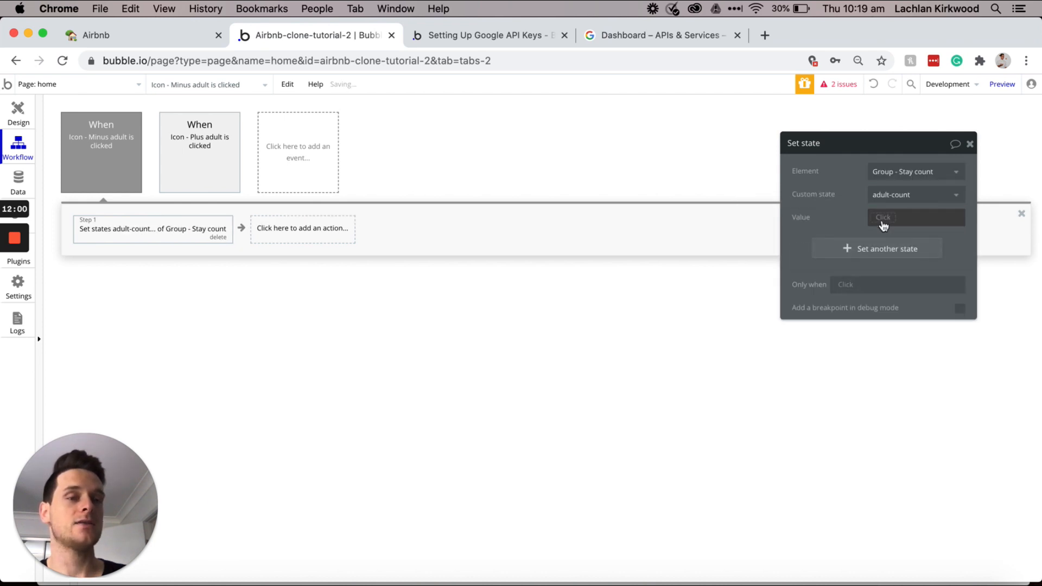
Step: Set the minus adult action's state value to Group - Stay count's adult-count - 1
{"action": "left_click", "coordinate": [883, 222]}
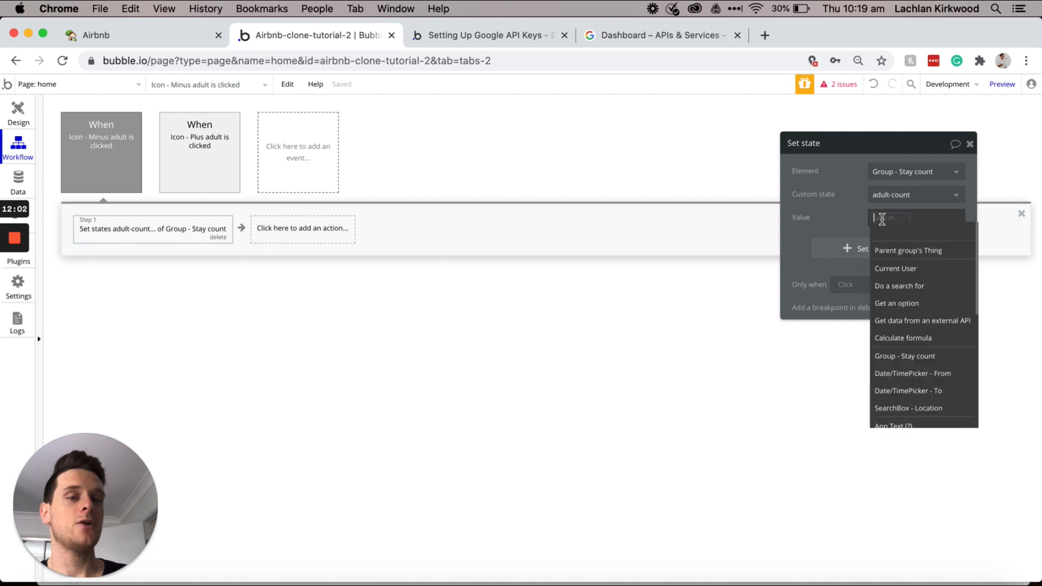
{"action": "left_click", "coordinate": [912, 360]}
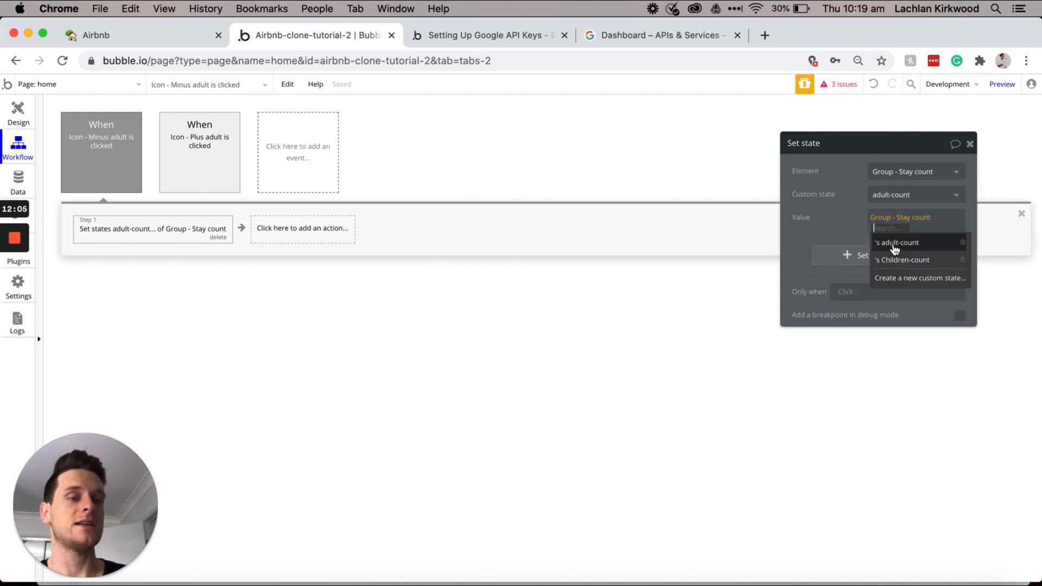
{"action": "left_click", "coordinate": [894, 244]}
{"action": "left_click", "coordinate": [904, 227]}
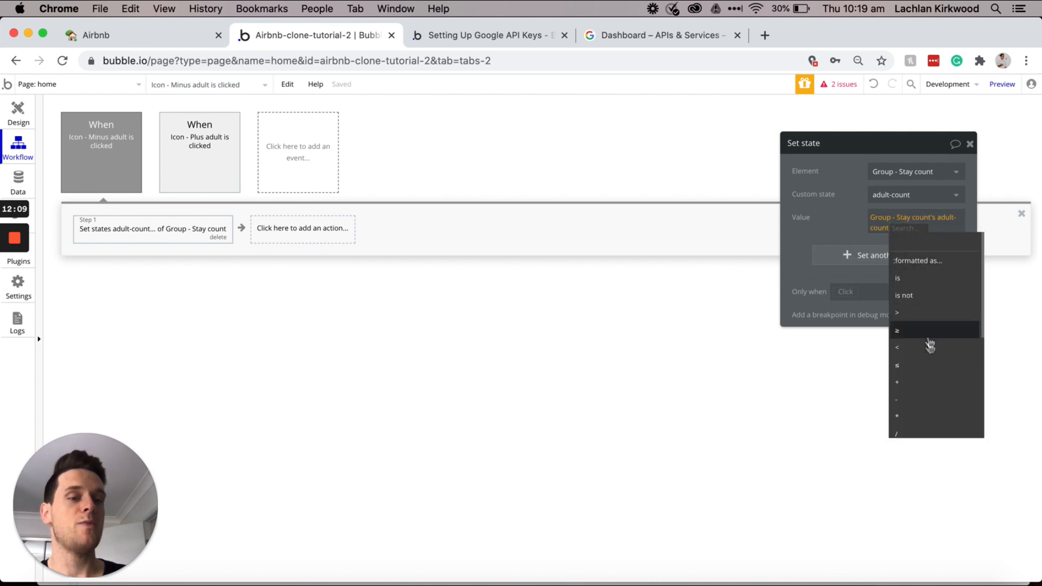
{"action": "left_click", "coordinate": [914, 399]}
{"action": "type", "text": "1"}
{"action": "left_click", "coordinate": [849, 235]}
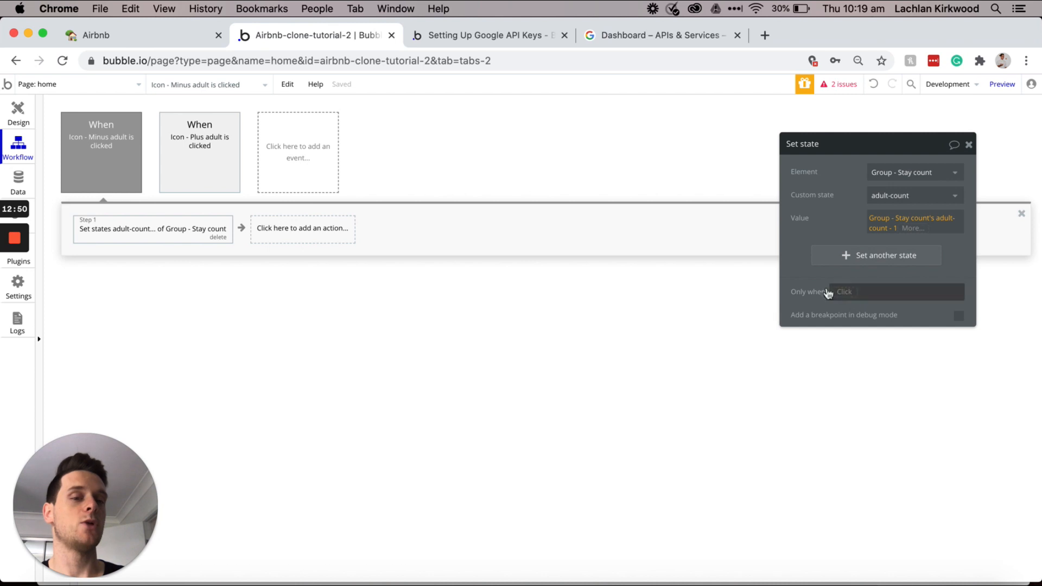
Step: Restrict the minus adult action to run only when Group - Stay count's adult-count > 0
{"action": "left_click", "coordinate": [842, 292]}
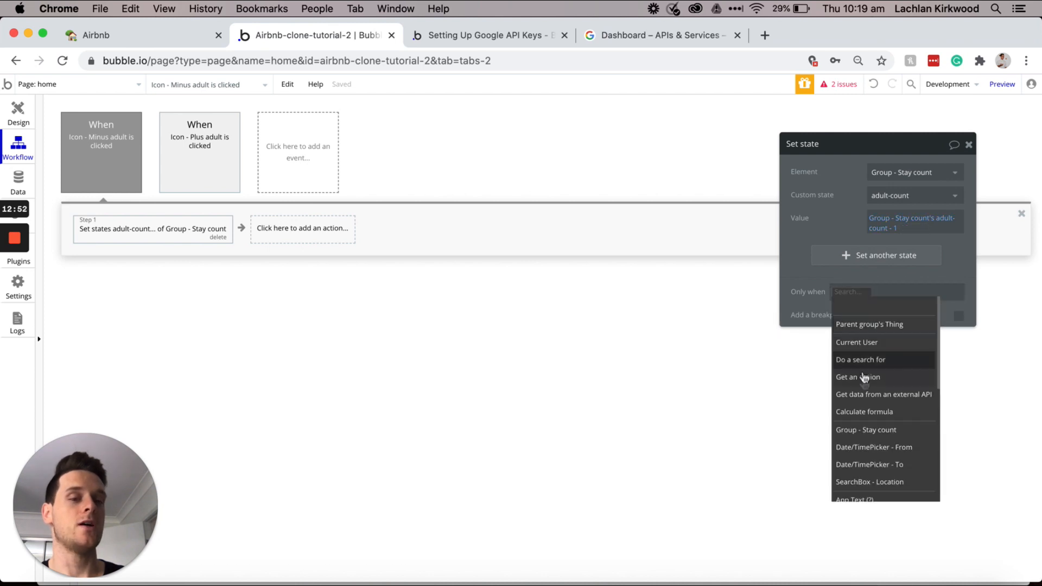
{"action": "left_click", "coordinate": [861, 430]}
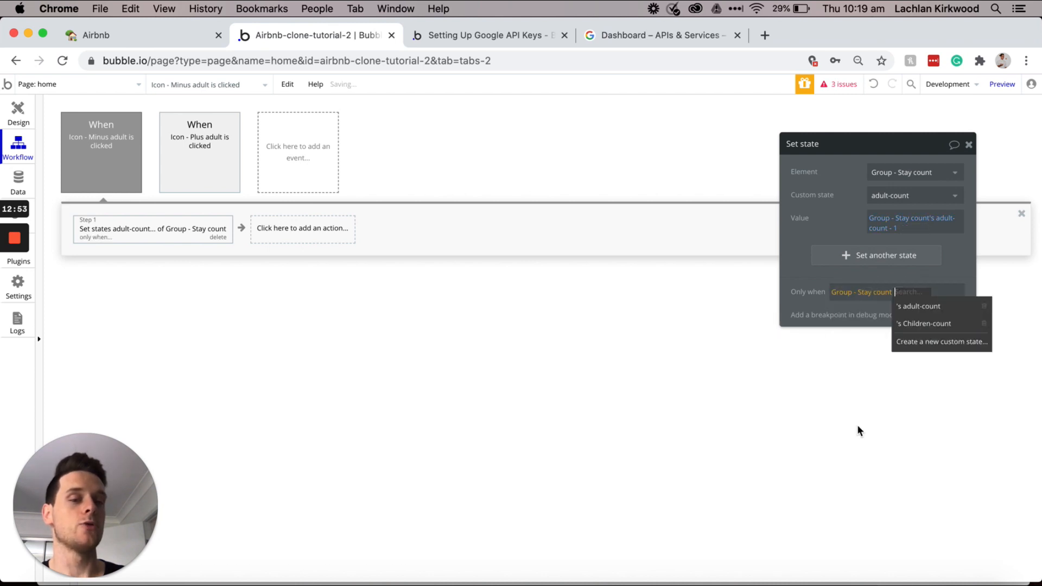
{"action": "left_click", "coordinate": [916, 307]}
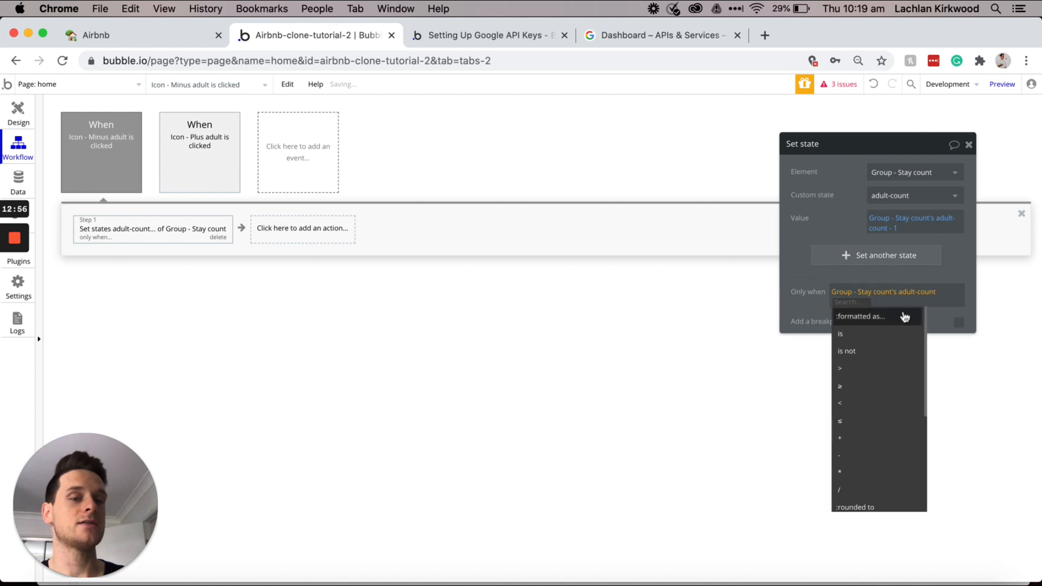
{"action": "left_click", "coordinate": [856, 369]}
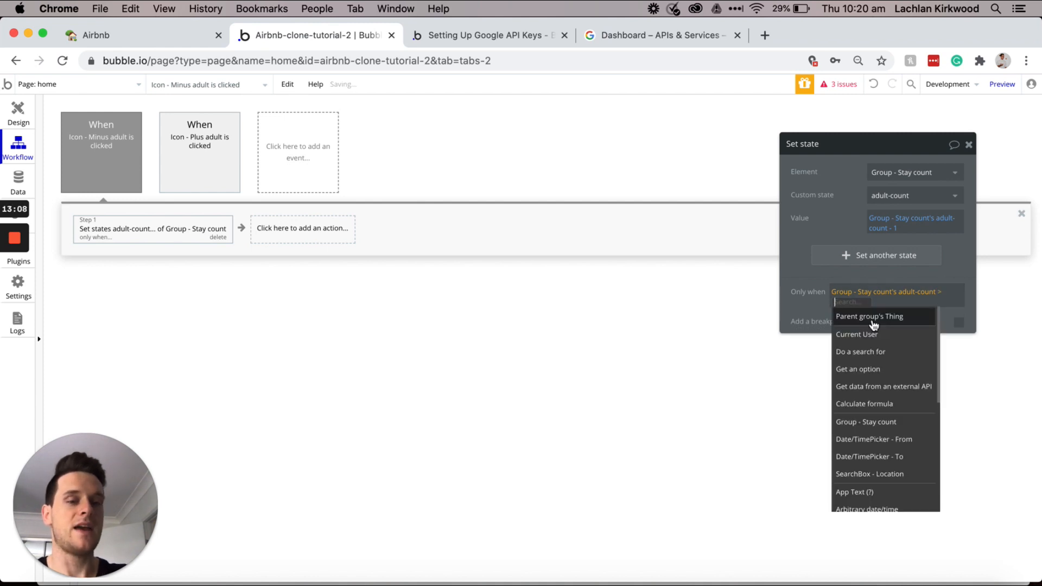
{"action": "type", "text": "0"}
{"action": "left_click", "coordinate": [808, 307]}
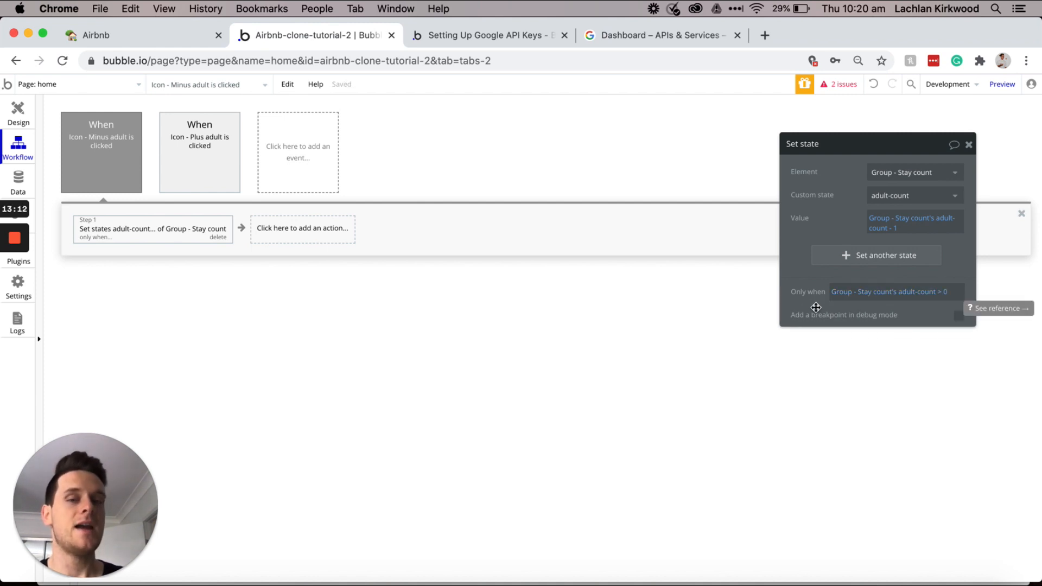
Step: Start a workflow for Icon - Plus children and add a Set state of an element action
{"action": "left_click", "coordinate": [18, 116]}
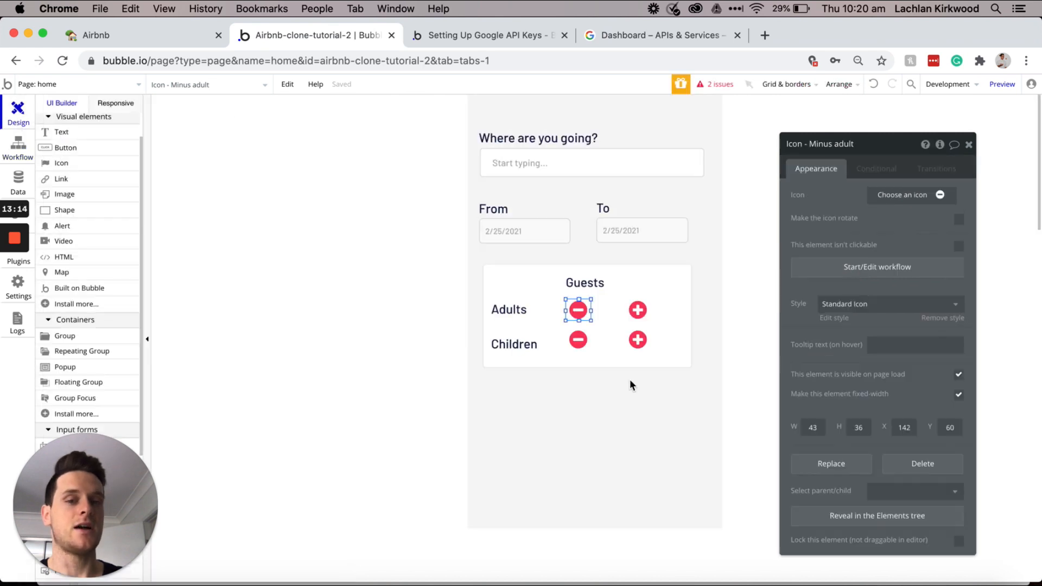
{"action": "left_click", "coordinate": [637, 341]}
{"action": "left_click_drag", "start_coordinate": [632, 346], "coordinate": [643, 348]}
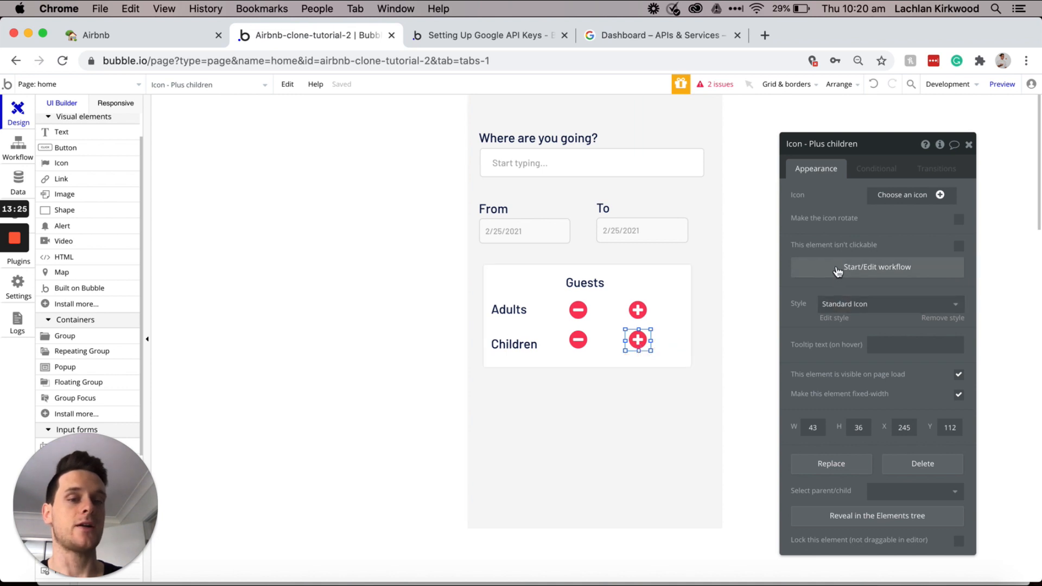
{"action": "left_click", "coordinate": [838, 272]}
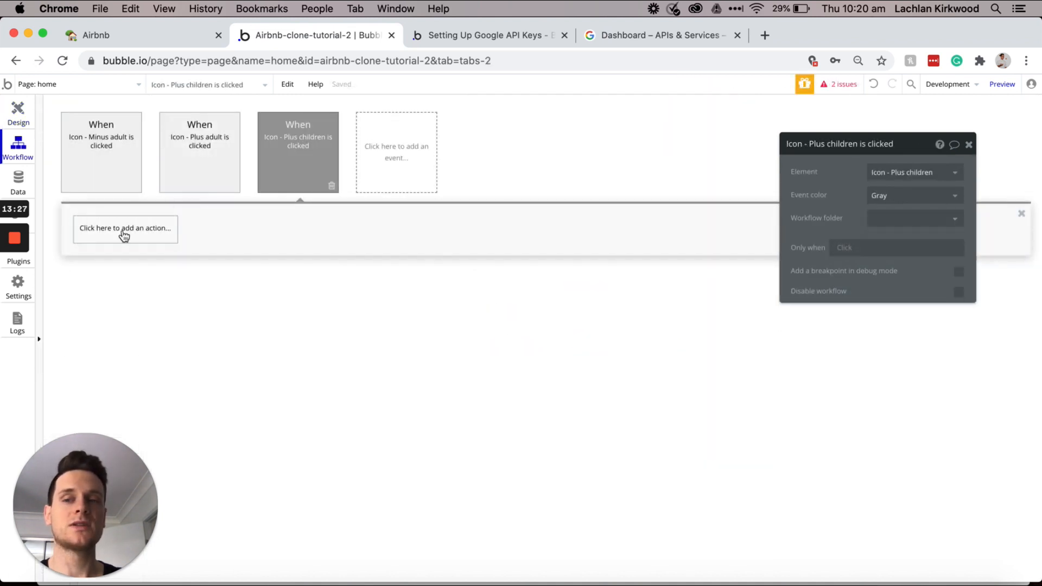
{"action": "left_click", "coordinate": [124, 235]}
{"action": "type", "text": "st"}
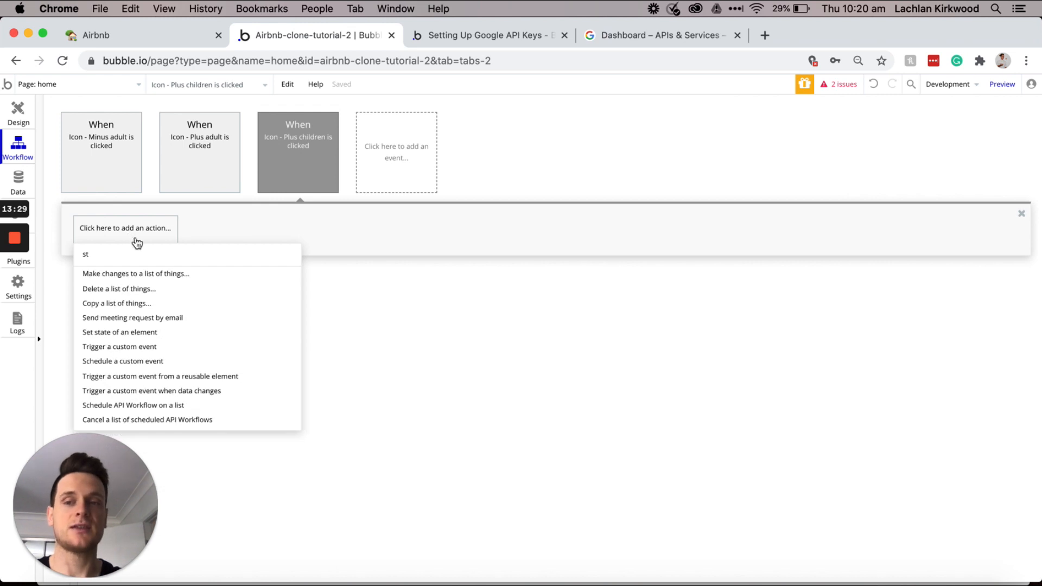
{"action": "type", "text": "at"}
{"action": "left_click", "coordinate": [136, 275]}
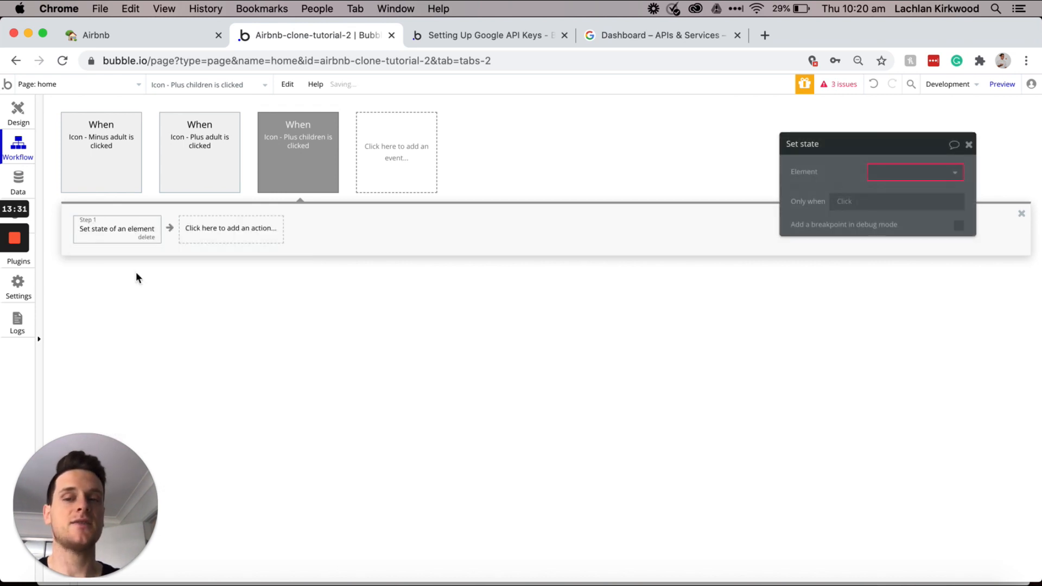
Step: Target the Children-count custom state of Group - Stay count in the plus children workflow's Set state action
{"action": "left_click", "coordinate": [880, 172]}
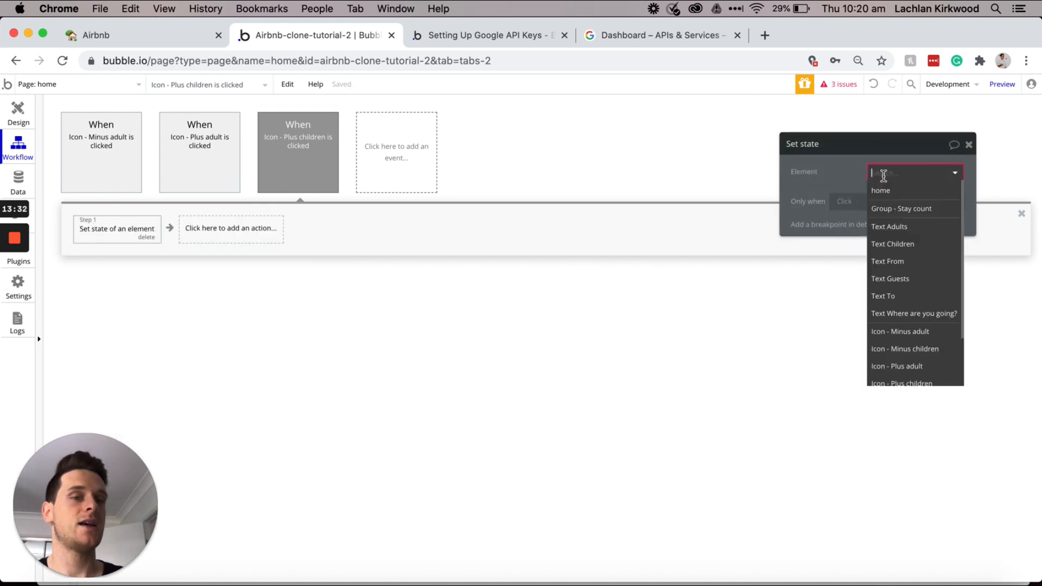
{"action": "left_click", "coordinate": [890, 216]}
{"action": "left_click", "coordinate": [885, 201]}
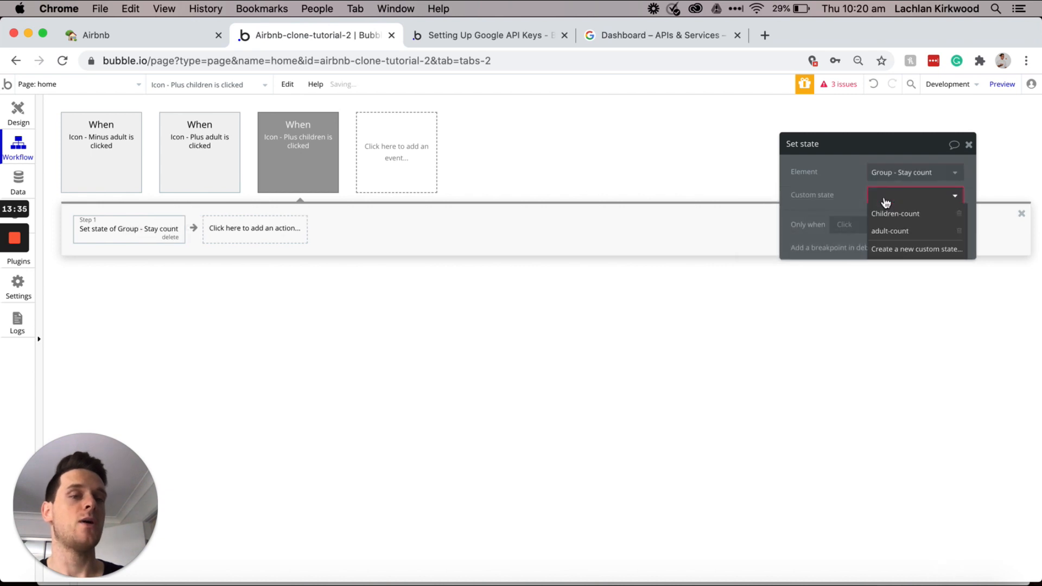
{"action": "left_click", "coordinate": [888, 216]}
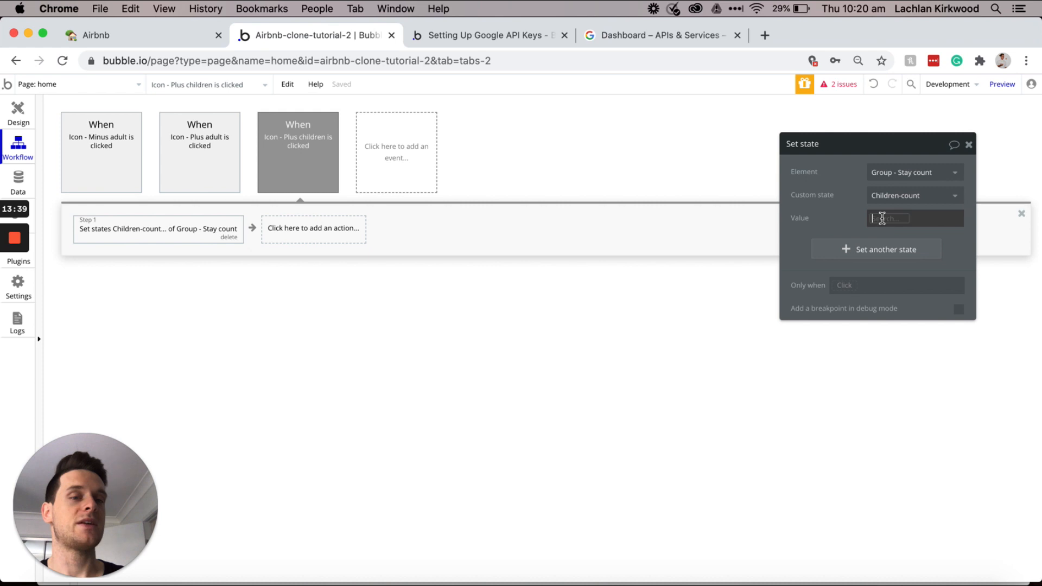
Step: Set the plus children action's state value to Group - Stay count's Children-count + 1
{"action": "left_click", "coordinate": [883, 219]}
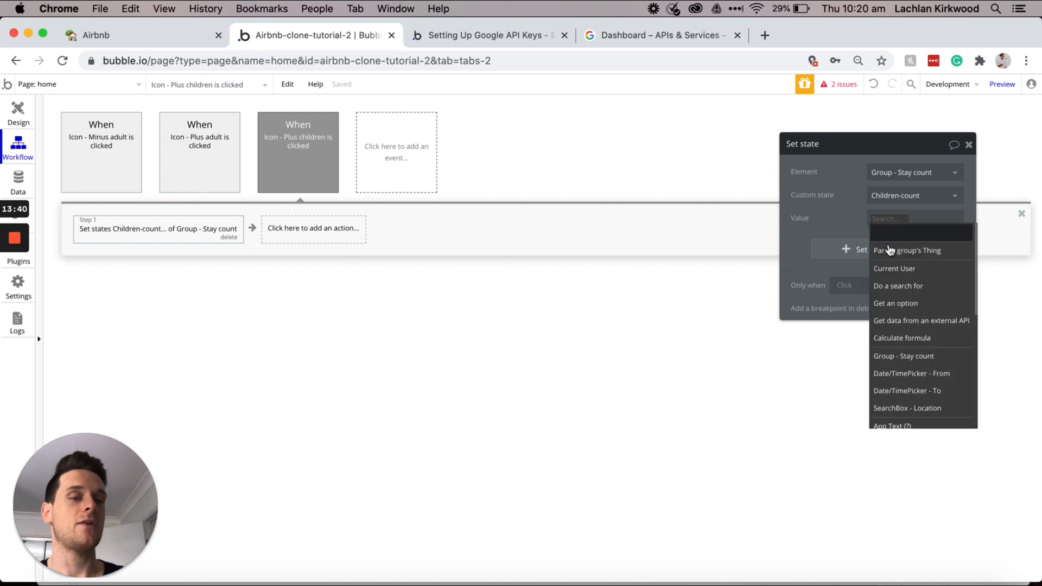
{"action": "left_click", "coordinate": [902, 356]}
{"action": "left_click", "coordinate": [897, 261]}
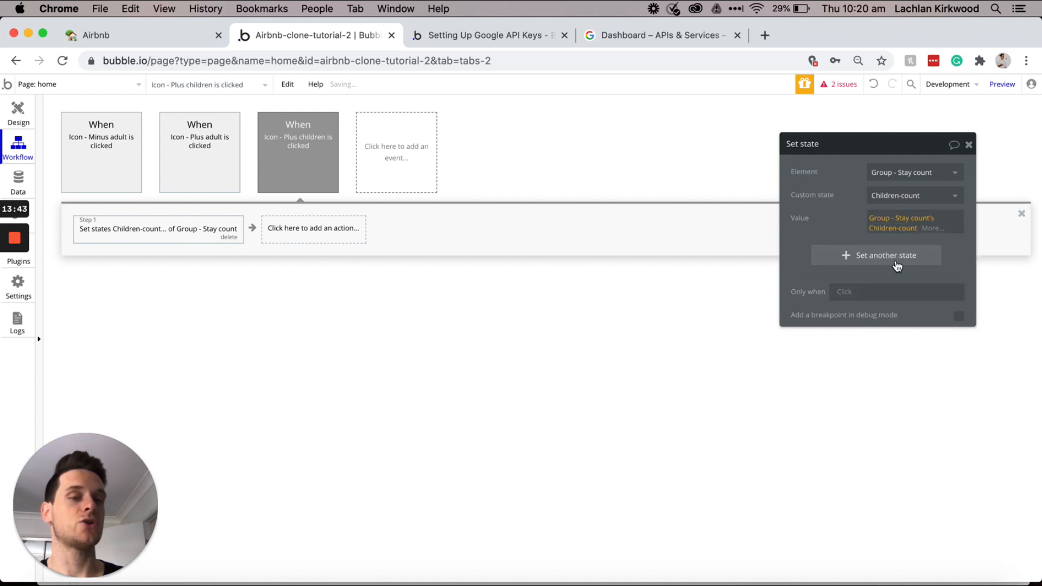
{"action": "left_click", "coordinate": [929, 232]}
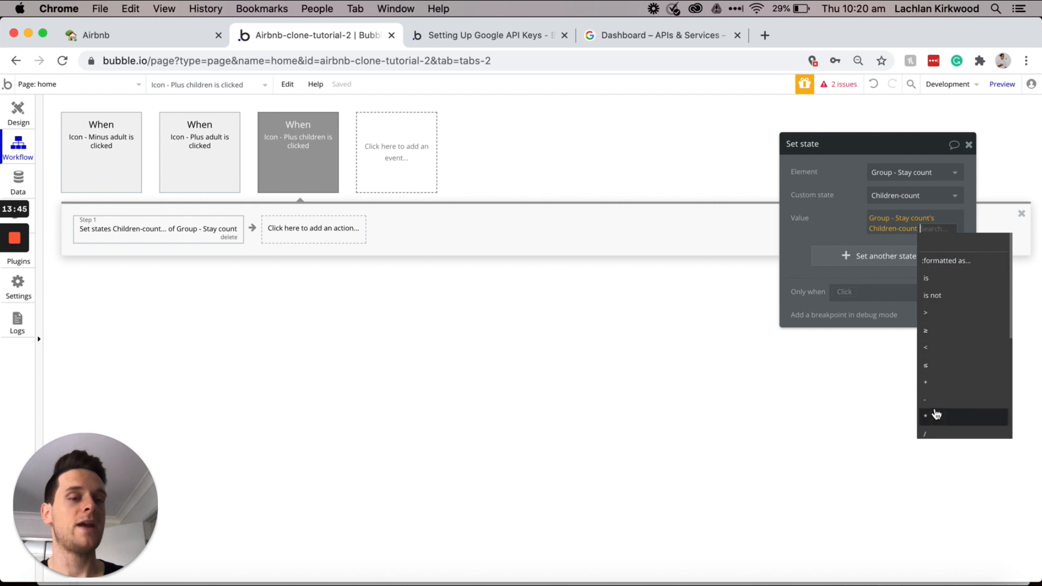
{"action": "left_click", "coordinate": [936, 382]}
{"action": "type", "text": "1"}
{"action": "left_click", "coordinate": [843, 235]}
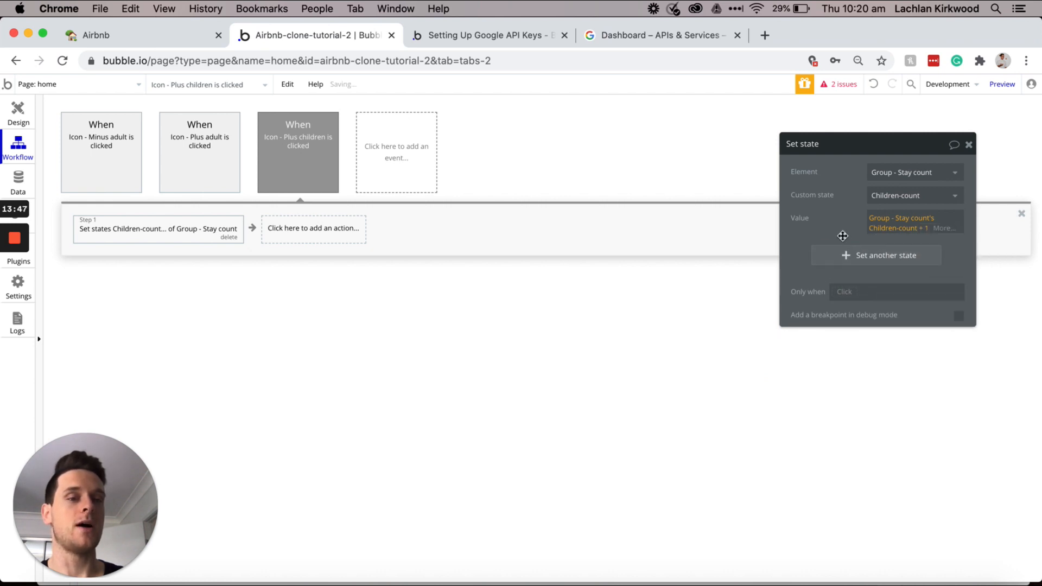
Step: Start a workflow for Icon - Minus children and add a Set state of an element action
{"action": "left_click", "coordinate": [17, 111]}
{"action": "left_click", "coordinate": [578, 342]}
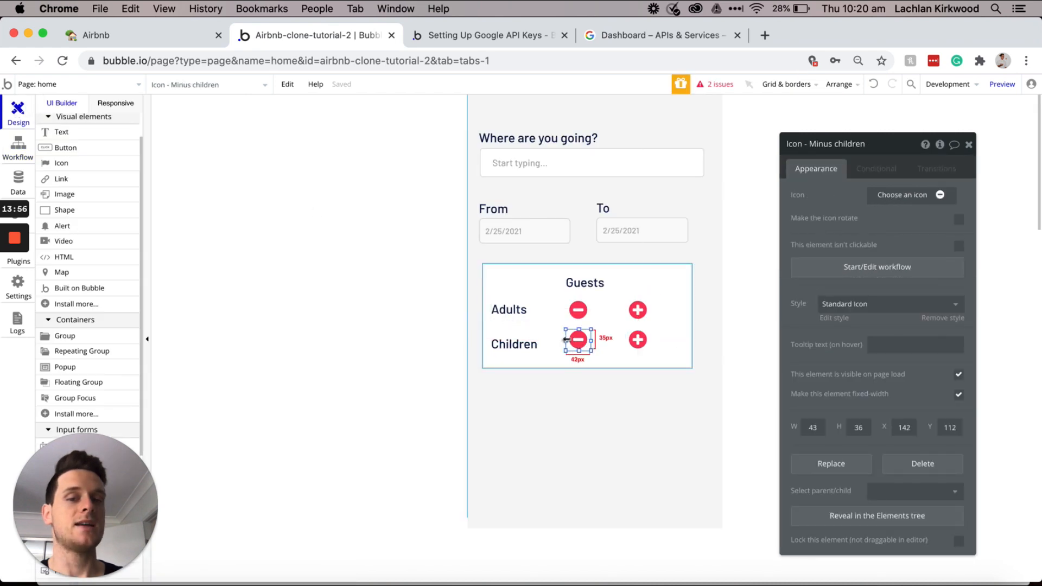
{"action": "left_click", "coordinate": [878, 269]}
{"action": "left_click", "coordinate": [130, 237]}
{"action": "type", "text": "stat"}
{"action": "left_click", "coordinate": [146, 274]}
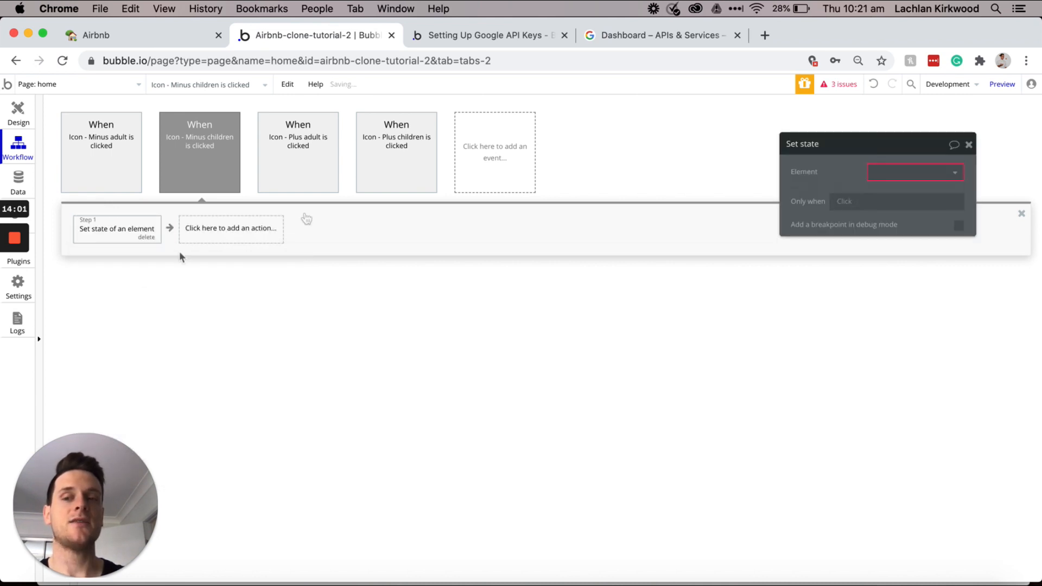
Step: Target the Children-count custom state of Group - Stay count in the minus children workflow's Set state action
{"action": "left_click", "coordinate": [890, 172]}
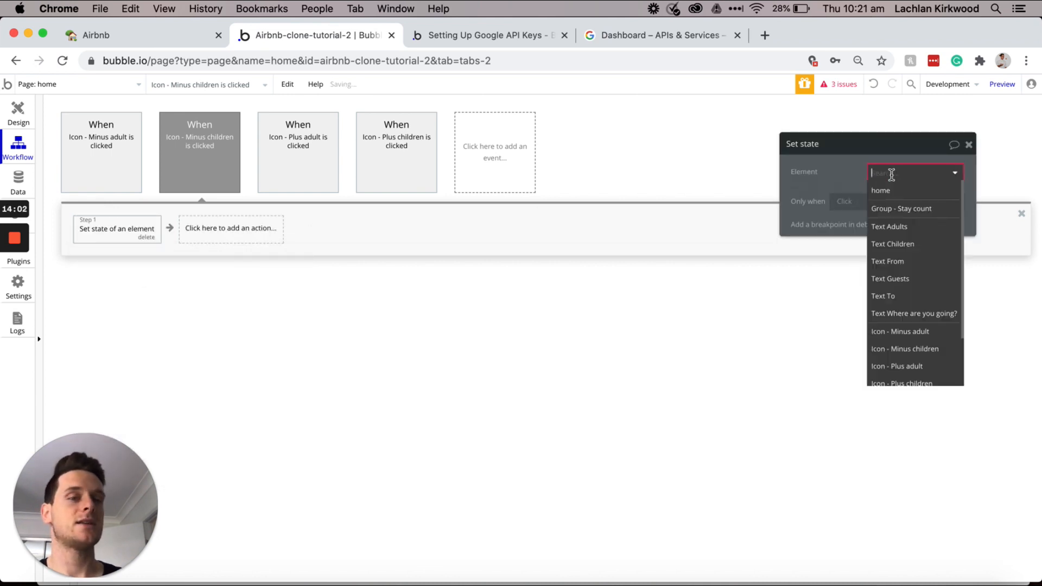
{"action": "left_click", "coordinate": [898, 209]}
{"action": "left_click", "coordinate": [894, 196]}
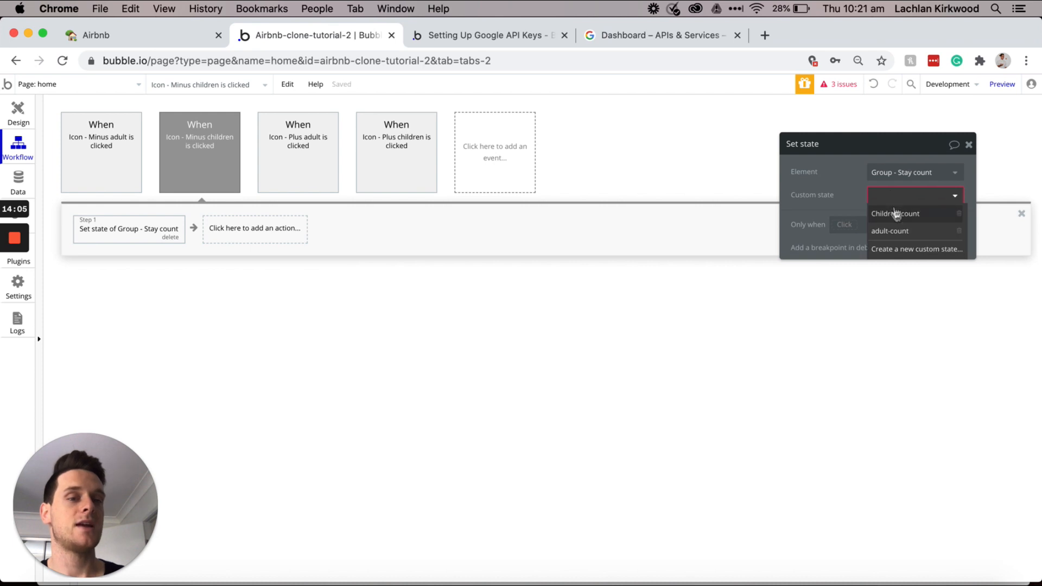
{"action": "left_click", "coordinate": [896, 214]}
Step: Set the minus children action's state value to Group - Stay count's Children-count - 1
{"action": "left_click", "coordinate": [886, 219]}
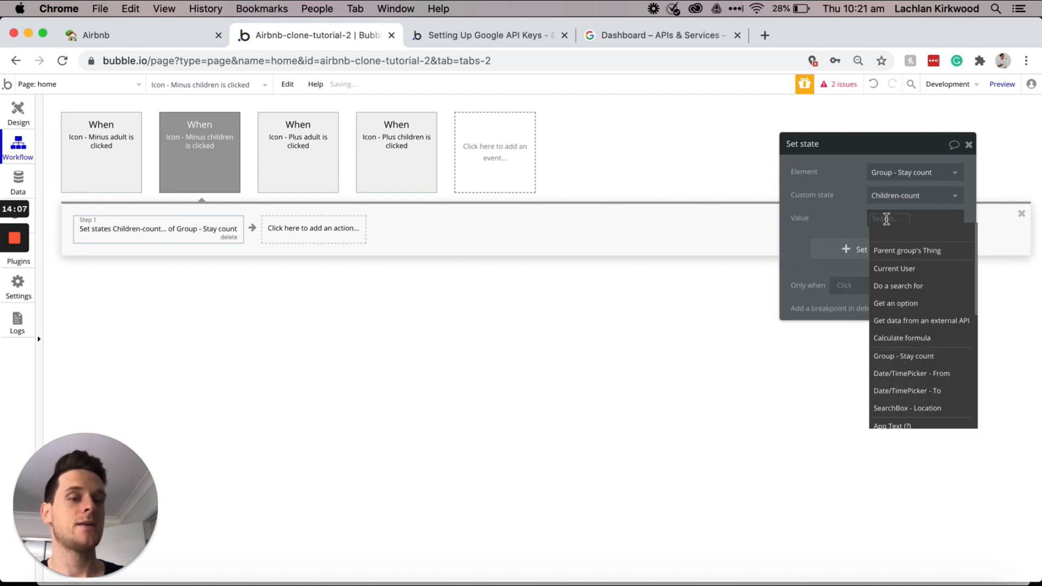
{"action": "left_click", "coordinate": [914, 359]}
{"action": "left_click", "coordinate": [898, 259]}
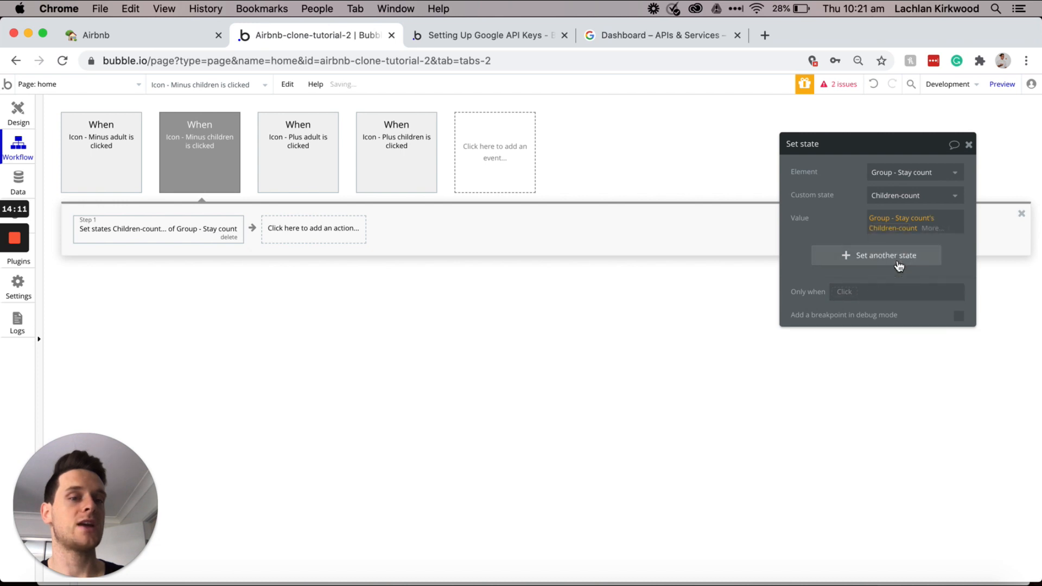
{"action": "left_click", "coordinate": [930, 228]}
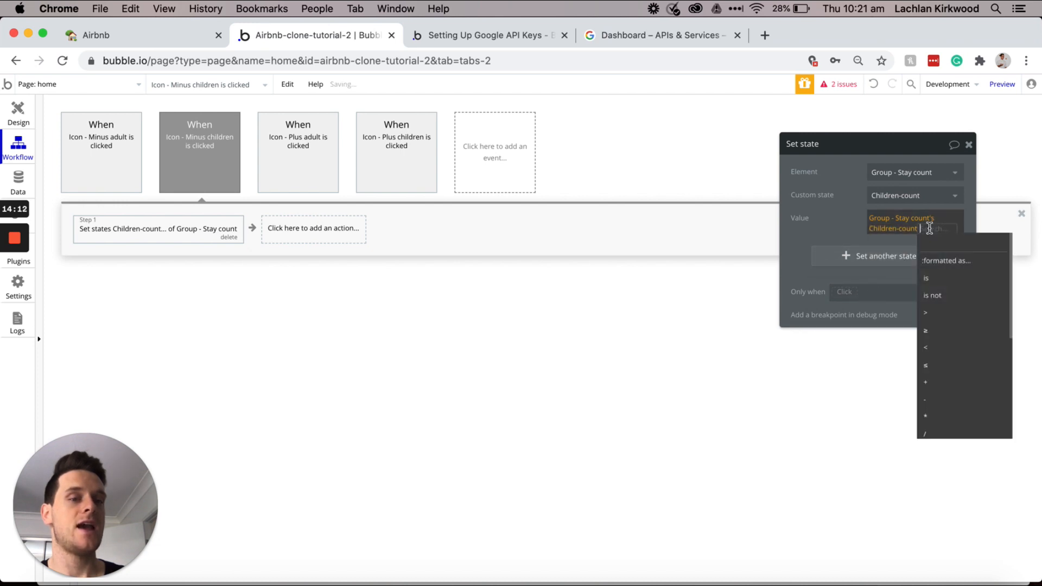
{"action": "left_click", "coordinate": [944, 402]}
{"action": "type", "text": "1"}
{"action": "left_click", "coordinate": [820, 236]}
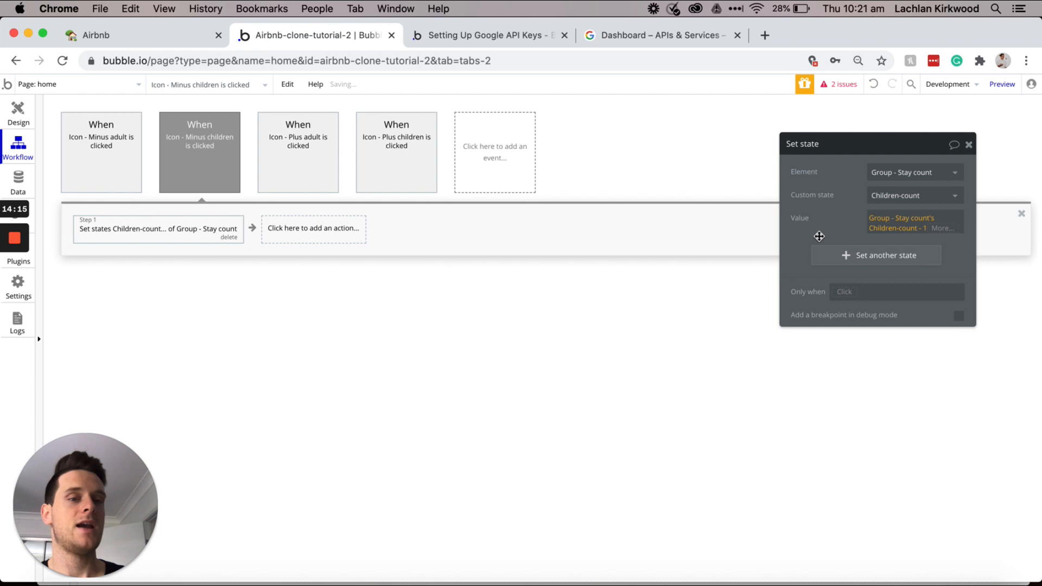
Step: Open the Only when condition of the minus children workflow's Set state action for editing
{"action": "left_click", "coordinate": [845, 293]}
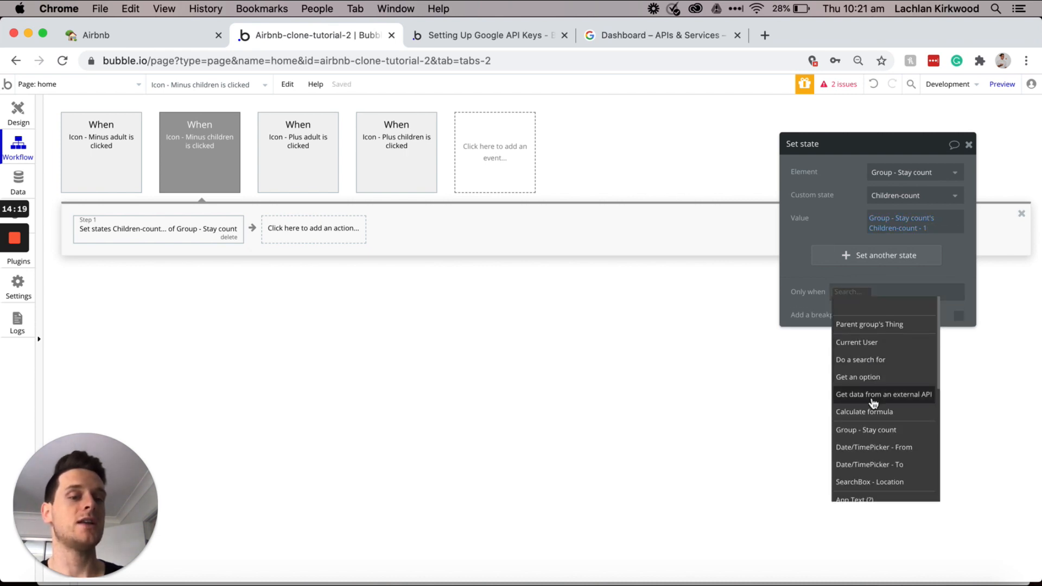
Step: Restrict the minus-children Set state action to run only when Group - Stay count's Children-count > 0
{"action": "left_click", "coordinate": [866, 429]}
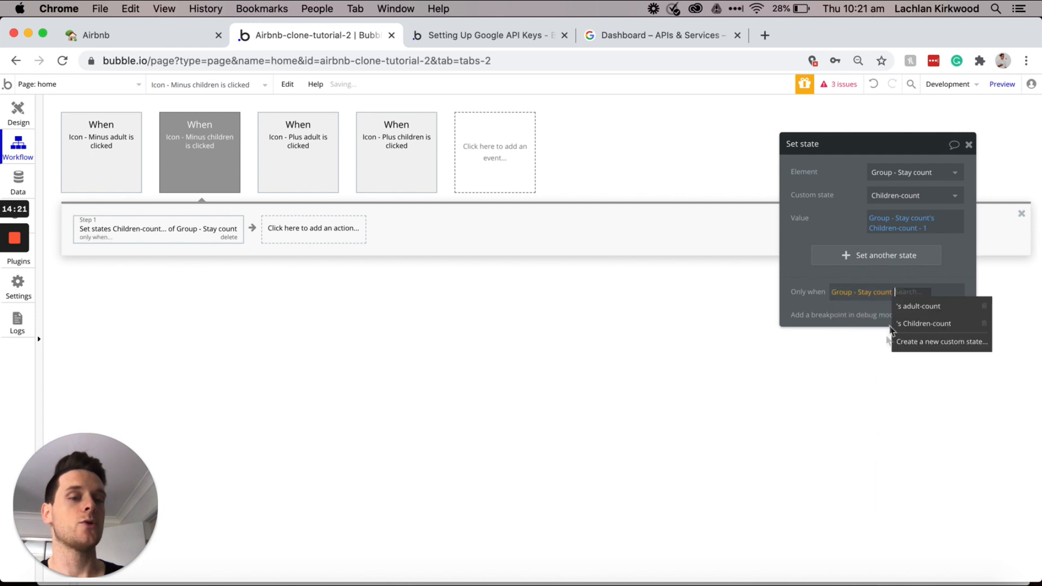
{"action": "left_click", "coordinate": [922, 324]}
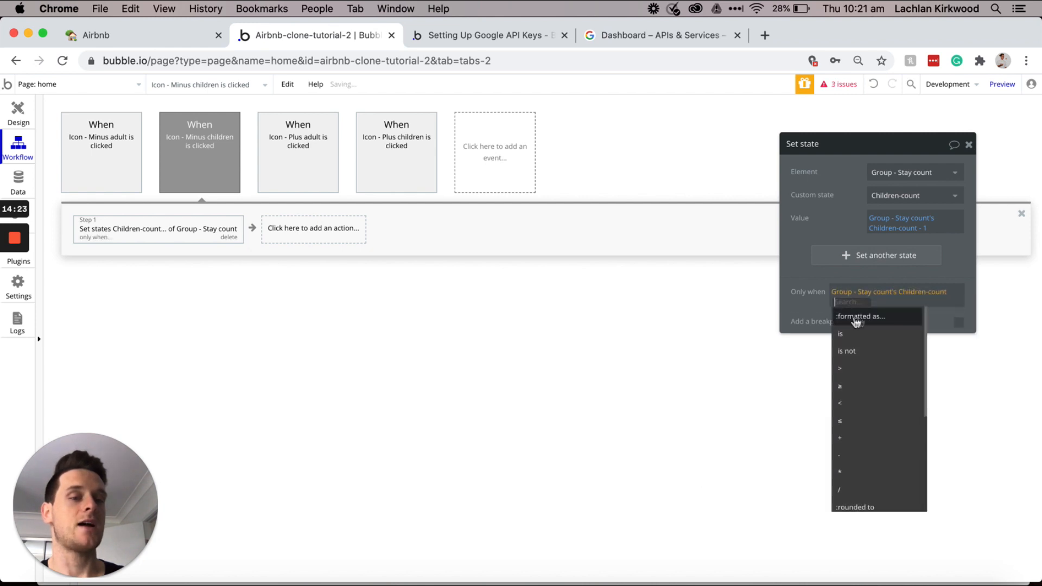
{"action": "left_click", "coordinate": [859, 372]}
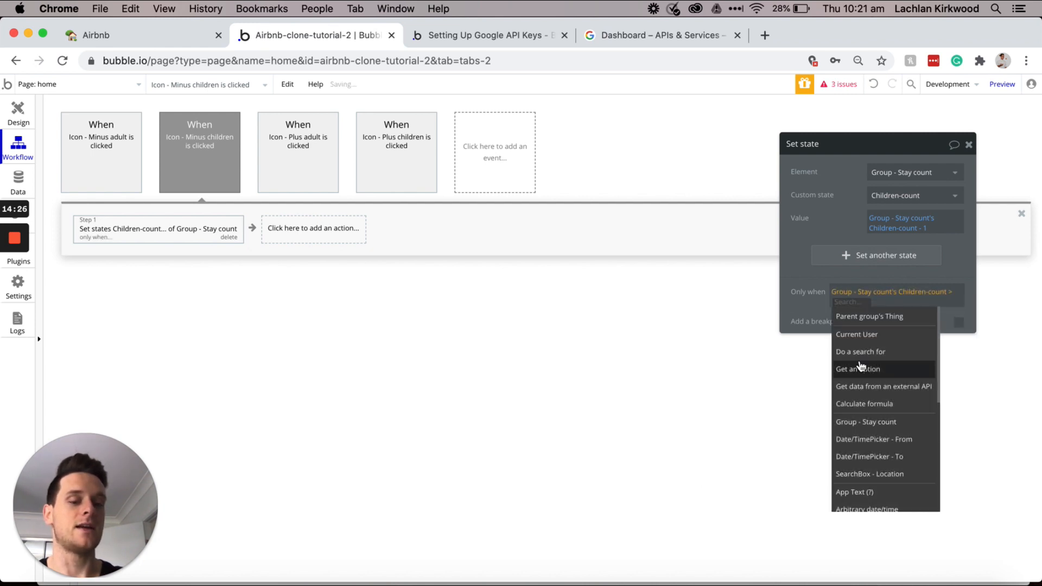
{"action": "type", "text": "0"}
{"action": "left_click", "coordinate": [805, 299]}
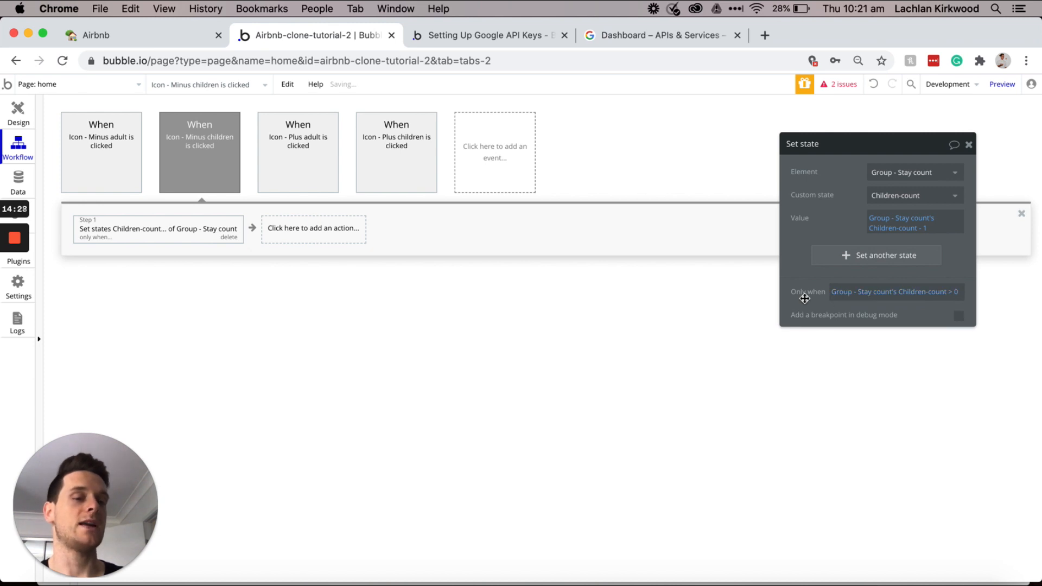
Step: In the page design, add a disabled input named "Input - Adult-count", about 50 by 33 px, between the Adults minus and plus icons
{"action": "left_click", "coordinate": [17, 111]}
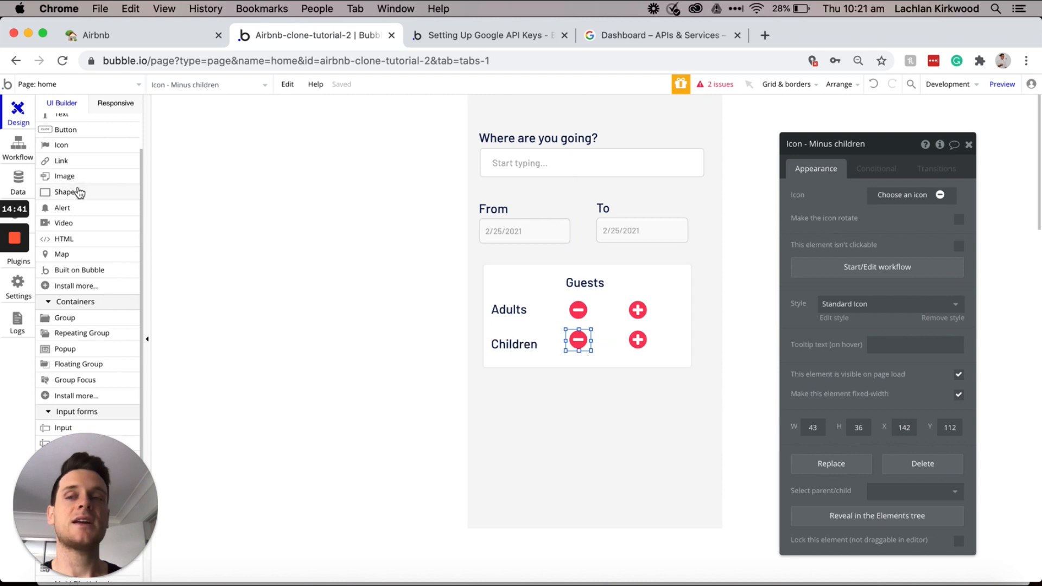
{"action": "scroll", "coordinate": [87, 190], "scroll_direction": "up", "scroll_amount": 2}
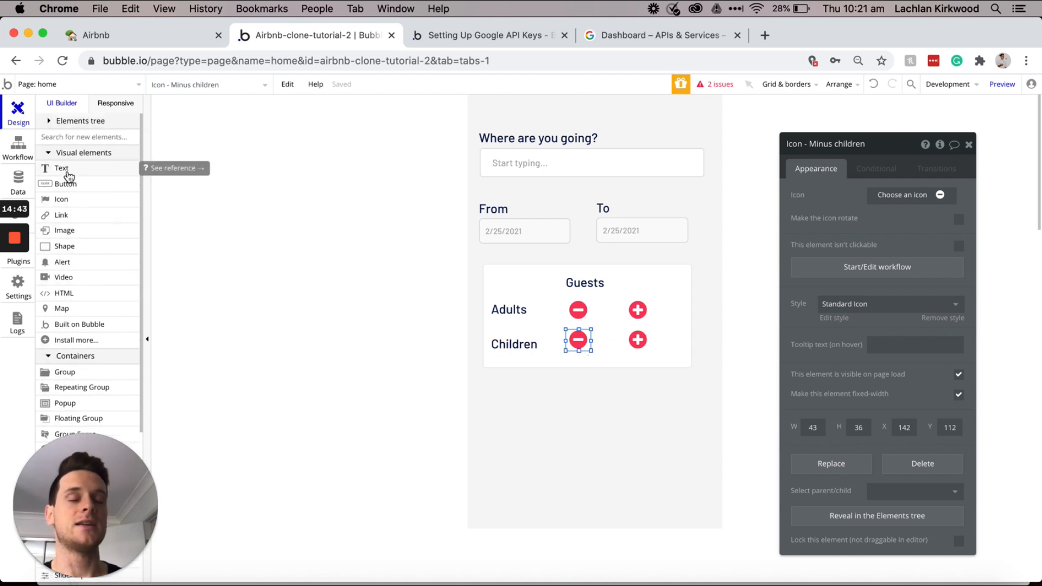
{"action": "scroll", "coordinate": [84, 174], "scroll_direction": "down", "scroll_amount": 3}
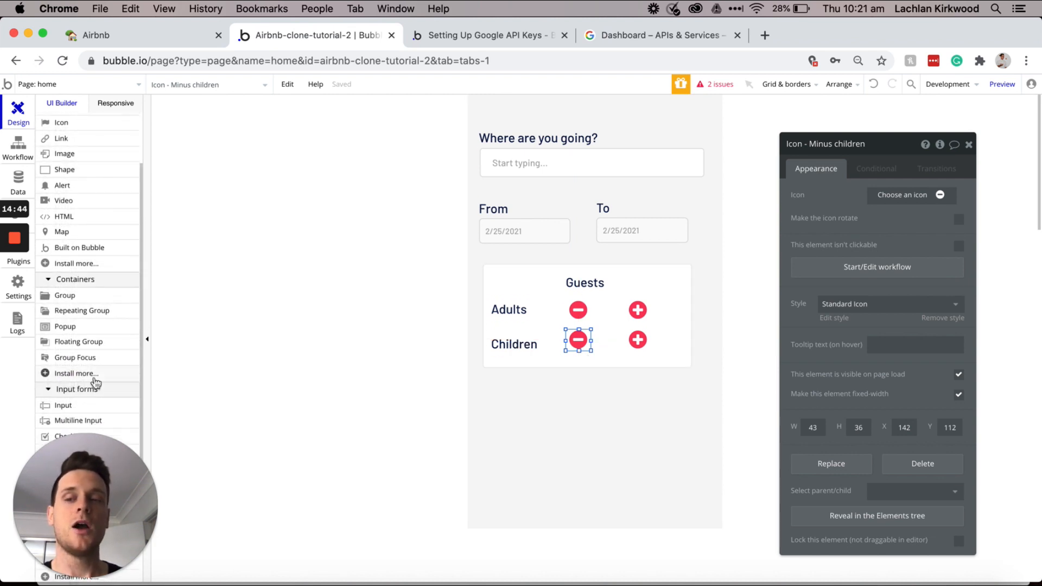
{"action": "left_click", "coordinate": [82, 408]}
{"action": "left_click_drag", "start_coordinate": [612, 314], "coordinate": [621, 320]}
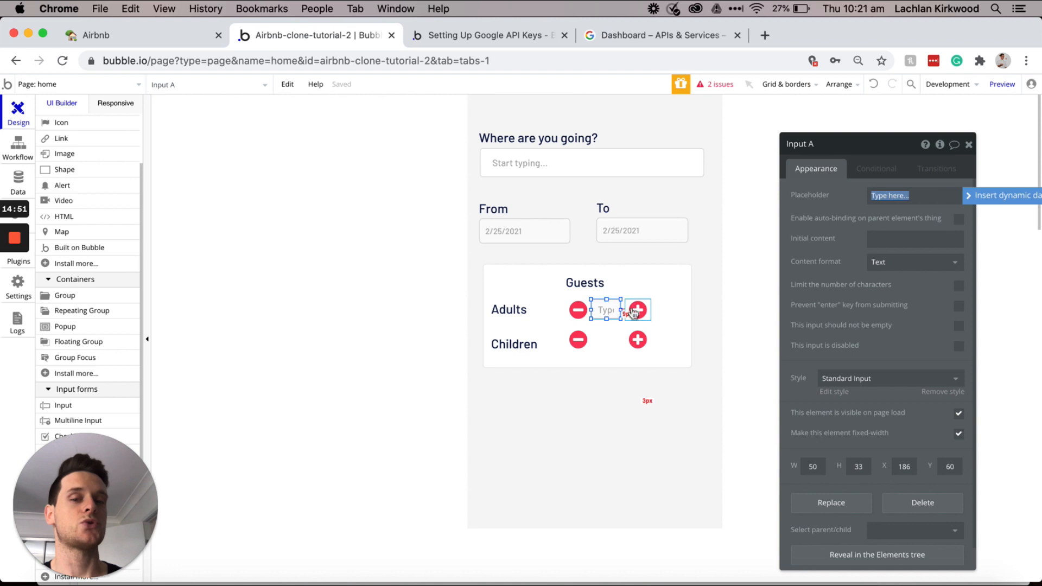
{"action": "left_click", "coordinate": [958, 347]}
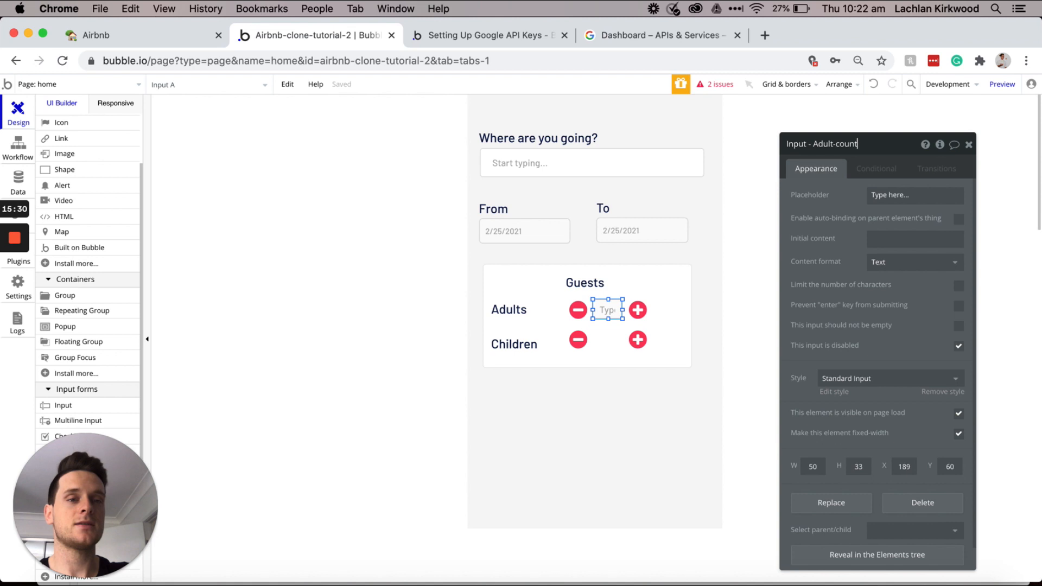
Step: Set the initial content of Input - Adult-count to Group - Stay count's adult-count
{"action": "left_click", "coordinate": [607, 310]}
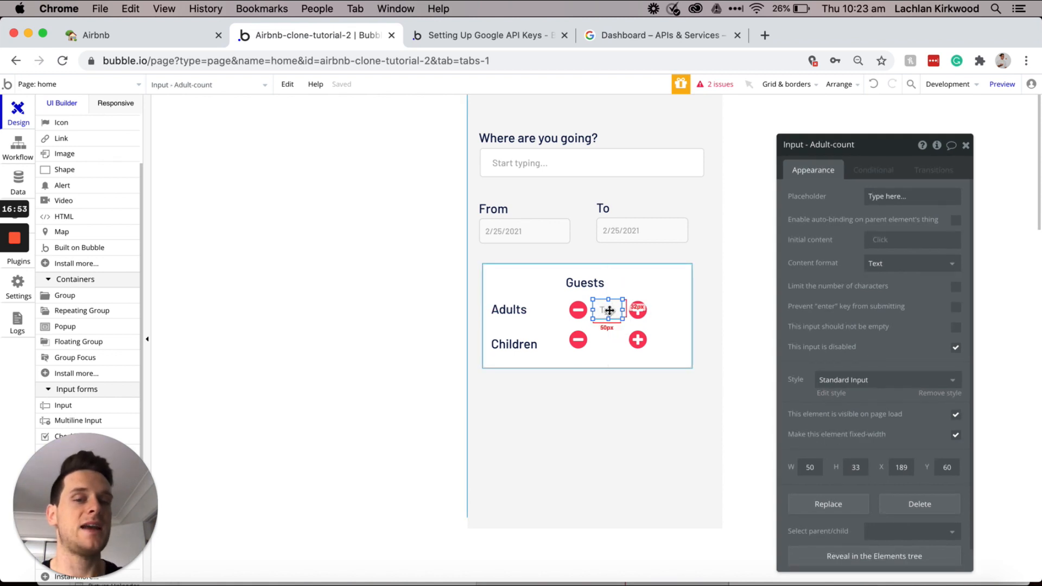
{"action": "left_click", "coordinate": [882, 239]}
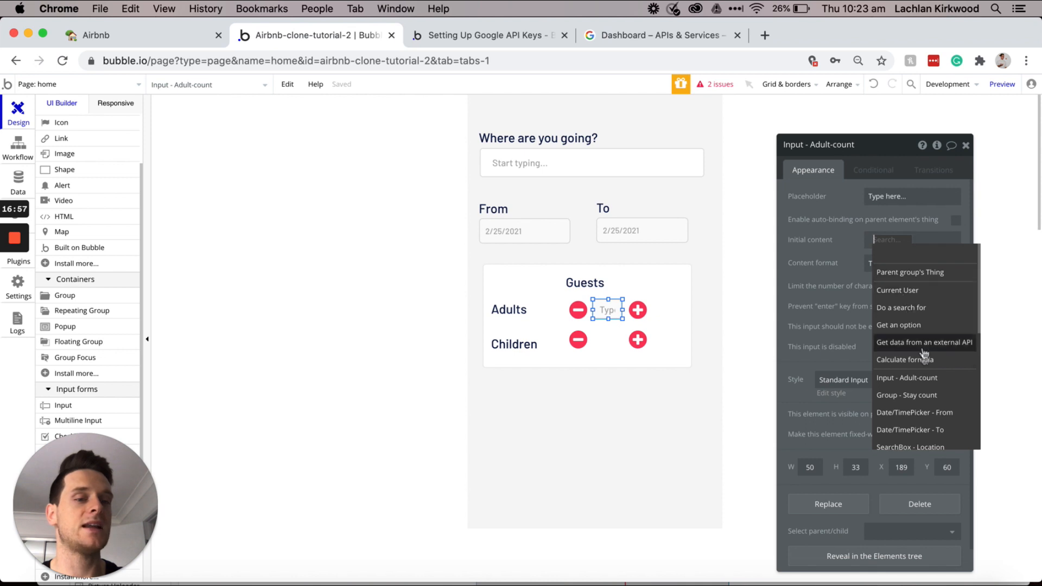
{"action": "mouse_move", "coordinate": [903, 405]}
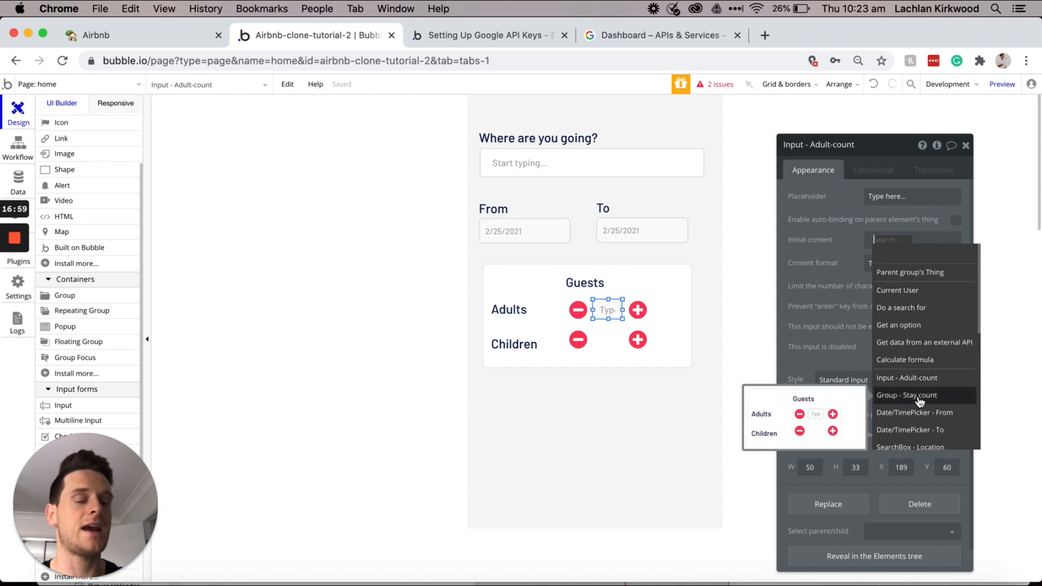
{"action": "left_click", "coordinate": [920, 400]}
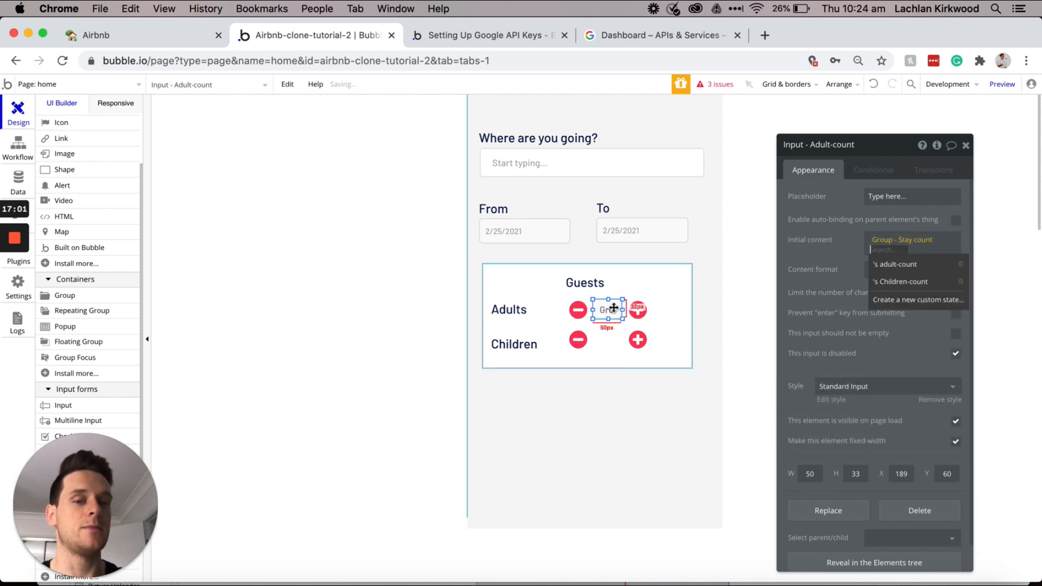
{"action": "left_click", "coordinate": [914, 266]}
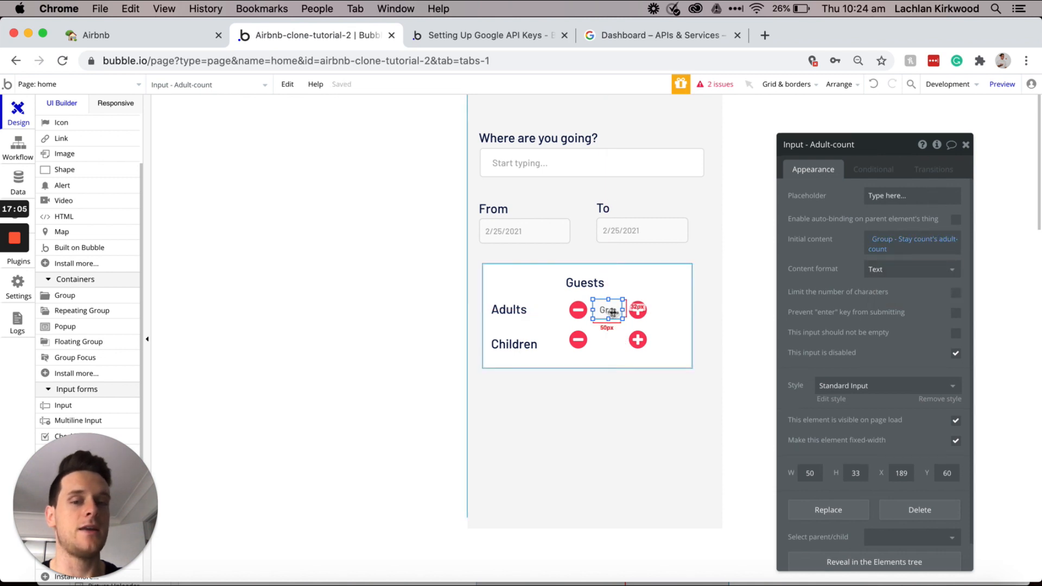
Step: Copy the adult count input into the Children row between its icons and rename the copy "Input - Children-count"
{"action": "left_click_drag", "start_coordinate": [602, 304], "coordinate": [605, 339]}
{"action": "left_click", "coordinate": [840, 145]}
{"action": "left_click_drag", "start_coordinate": [830, 145], "coordinate": [811, 146]}
{"action": "type", "text": "Child"}
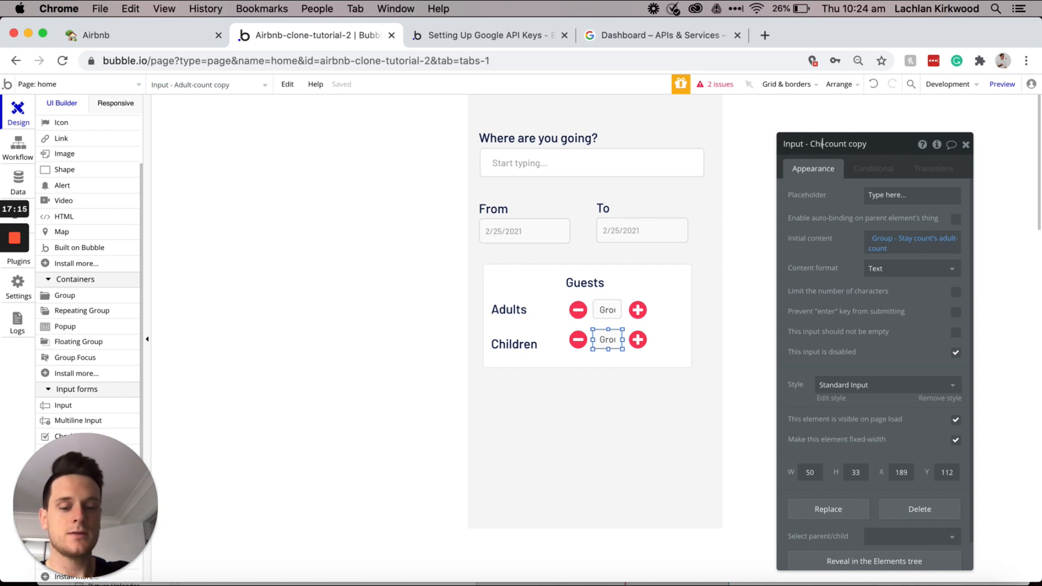
{"action": "type", "text": "ren"}
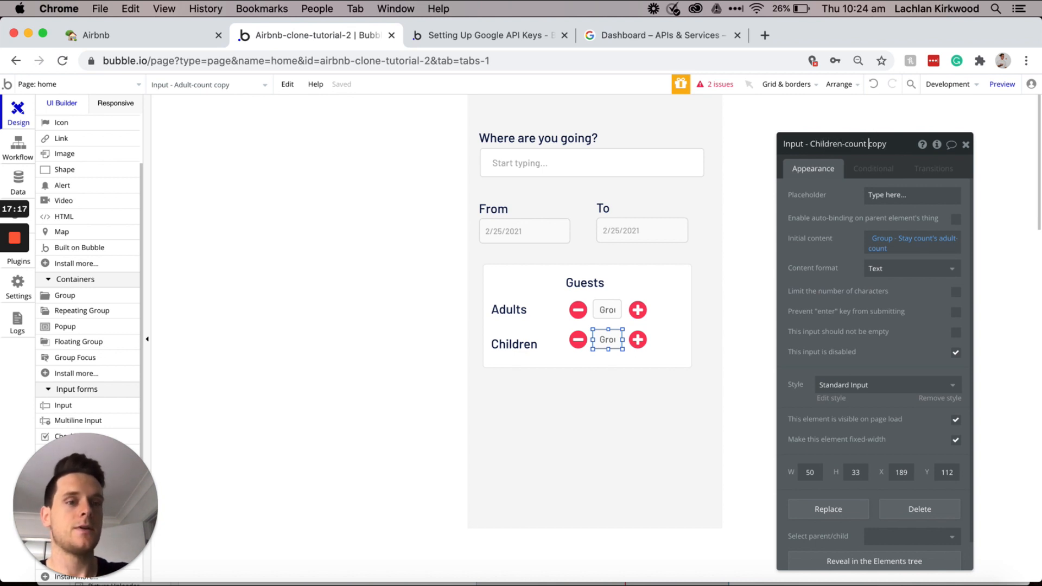
{"action": "key", "text": "Delete"}
{"action": "key", "text": "Delete"}
{"action": "key", "text": "Delete"}
{"action": "key", "text": "Delete"}
{"action": "key", "text": "Delete"}
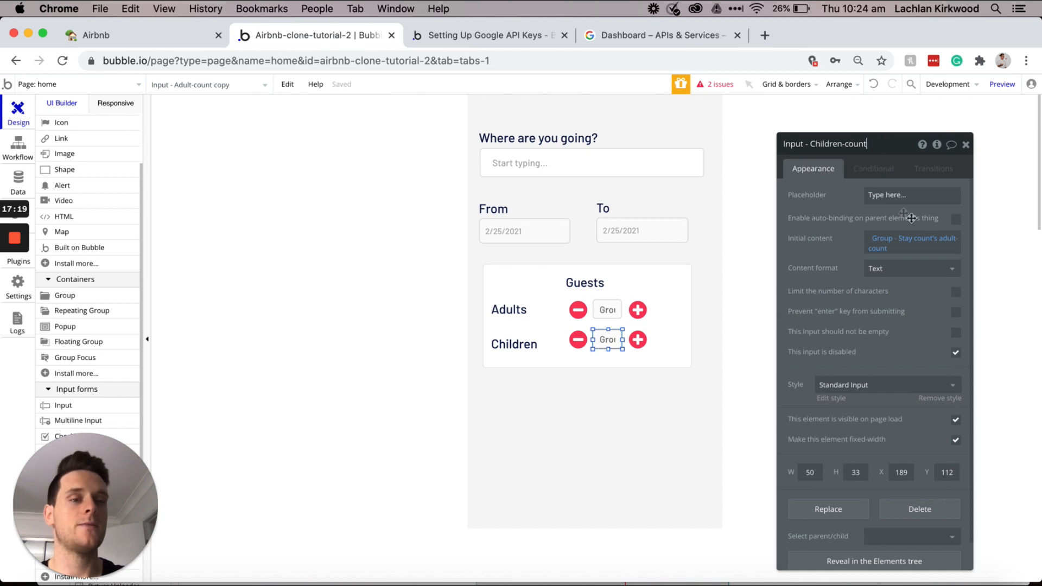
Step: Set the initial content of Input - Children-count to Group - Stay count's Children-count
{"action": "mouse_move", "coordinate": [879, 245]}
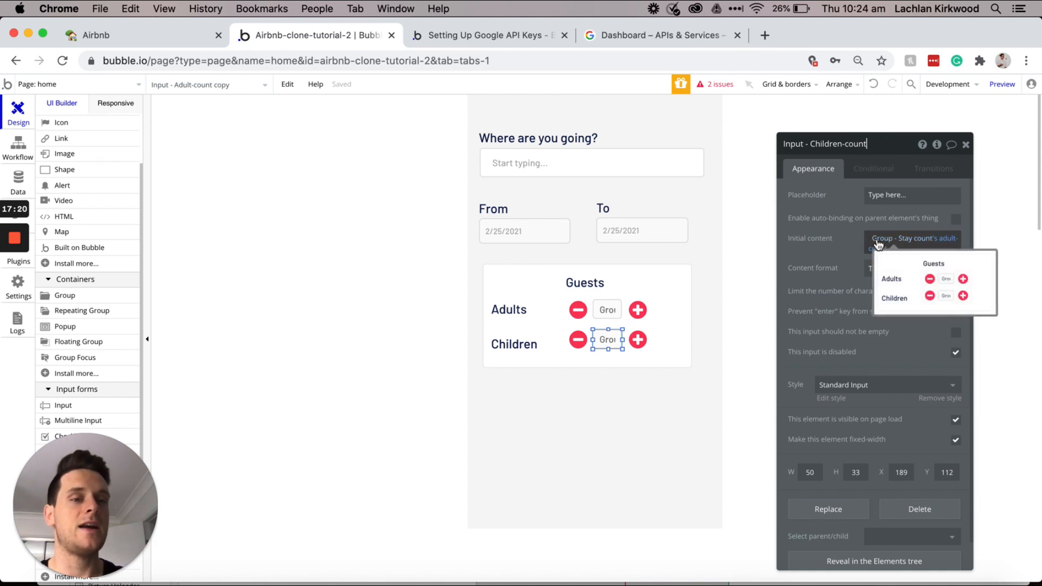
{"action": "left_click", "coordinate": [938, 242]}
{"action": "left_click", "coordinate": [890, 298]}
{"action": "left_click", "coordinate": [837, 255]}
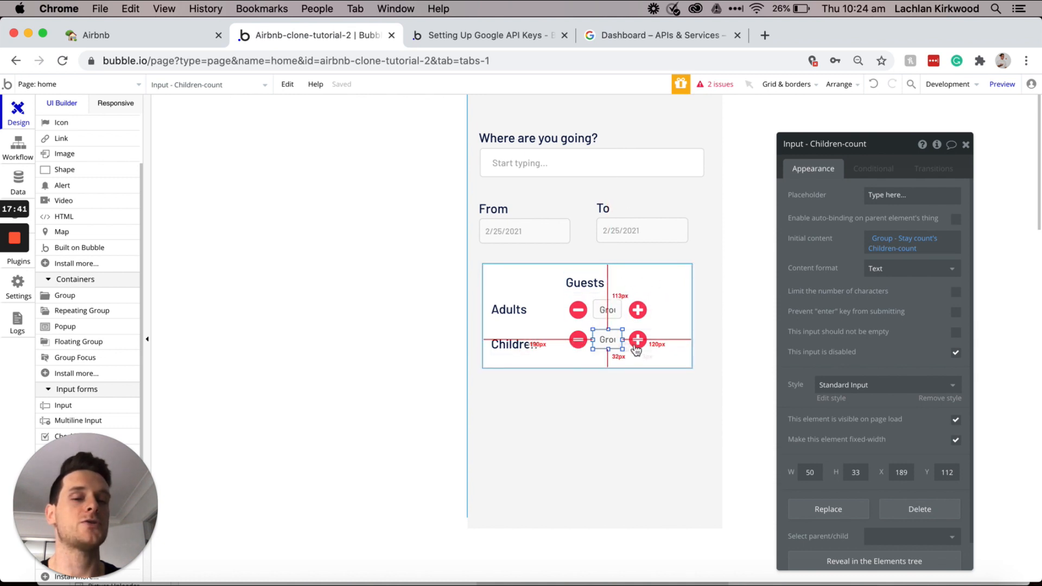
Step: Make Group - Stay count not visible on page load and collapse its height when hidden
{"action": "left_click", "coordinate": [657, 292]}
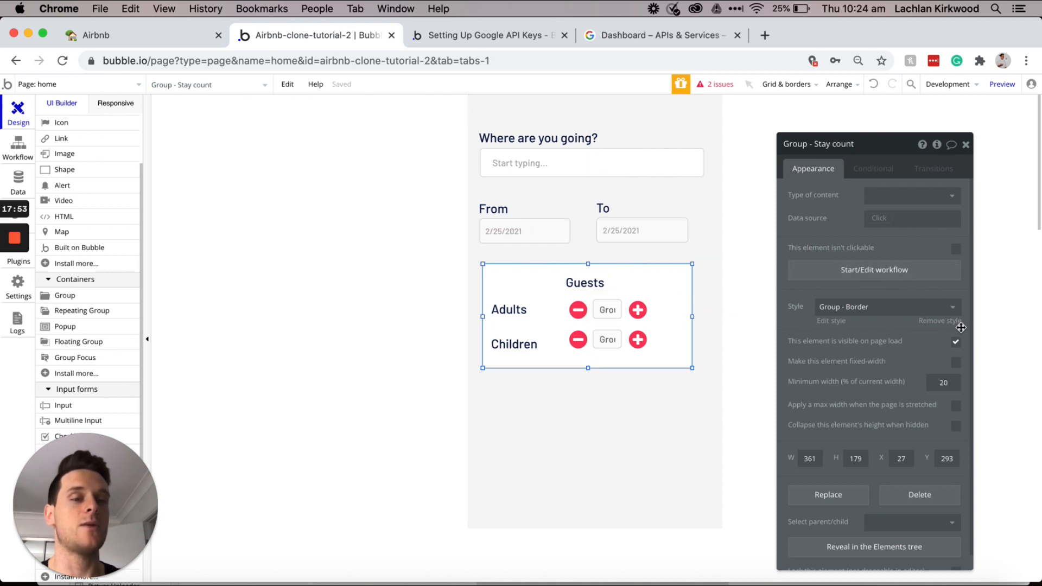
{"action": "left_click", "coordinate": [955, 343]}
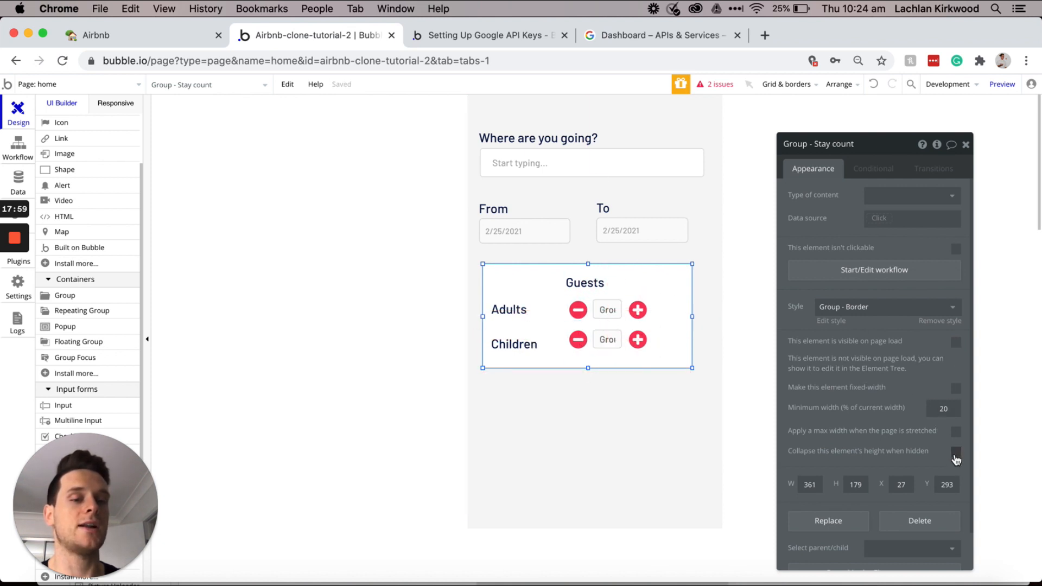
{"action": "left_click", "coordinate": [956, 453]}
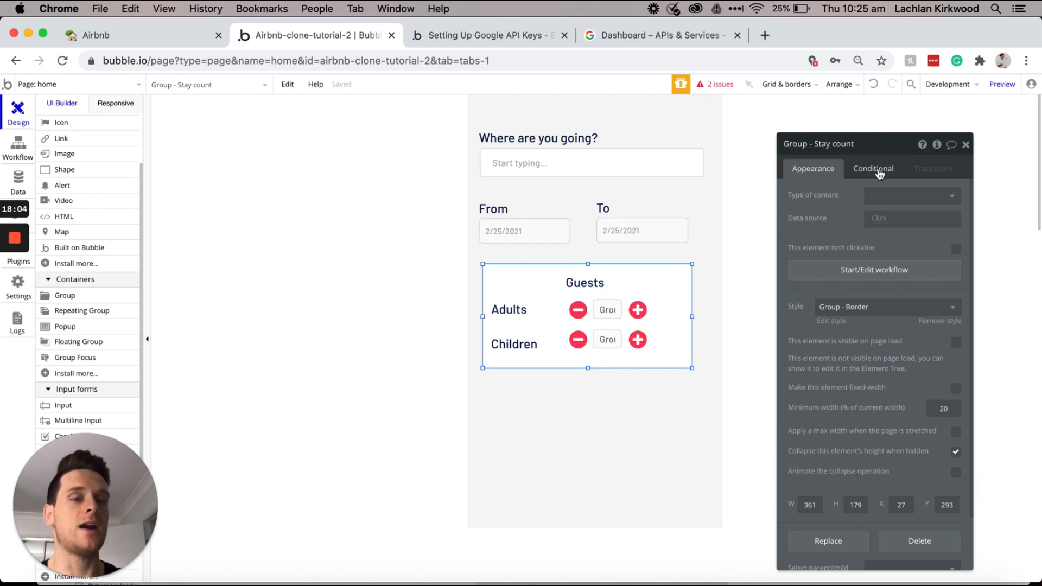
Step: Define a condition on Group - Stay count for when SearchBox - Location's value is not empty
{"action": "left_click", "coordinate": [879, 169]}
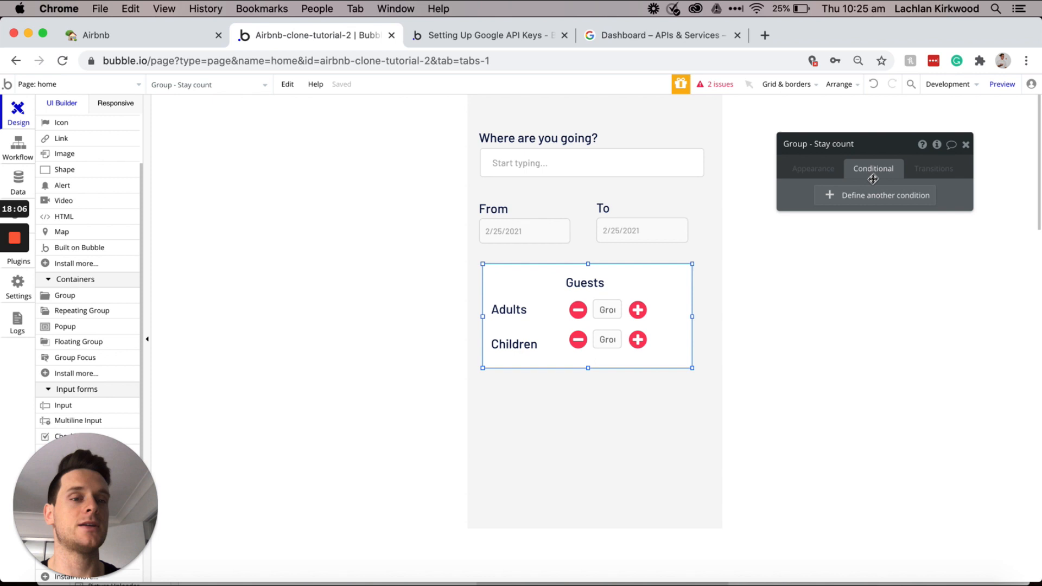
{"action": "left_click", "coordinate": [863, 201]}
{"action": "left_click", "coordinate": [832, 201]}
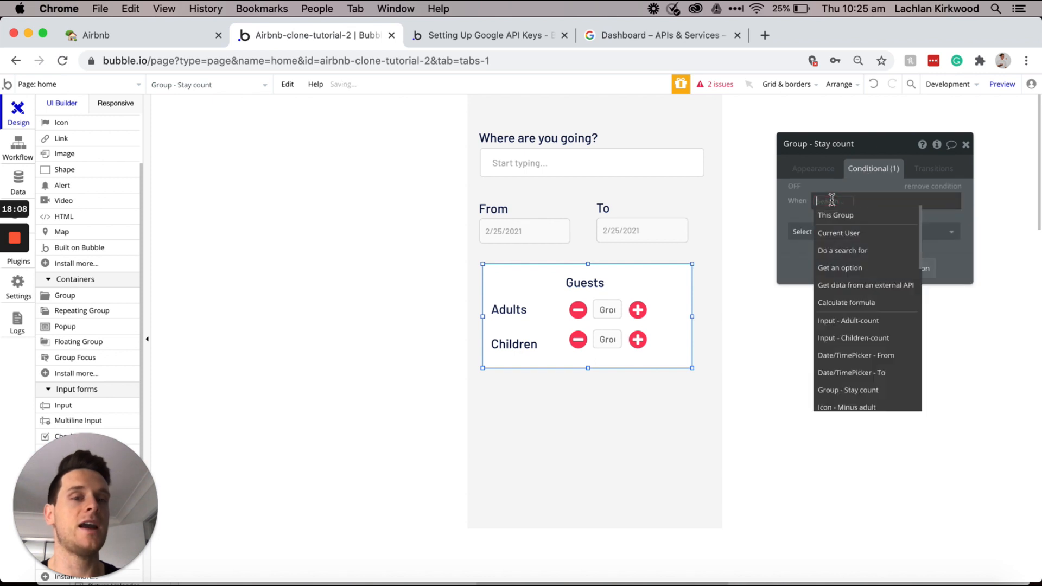
{"action": "scroll", "coordinate": [847, 286], "scroll_direction": "down", "scroll_amount": 3}
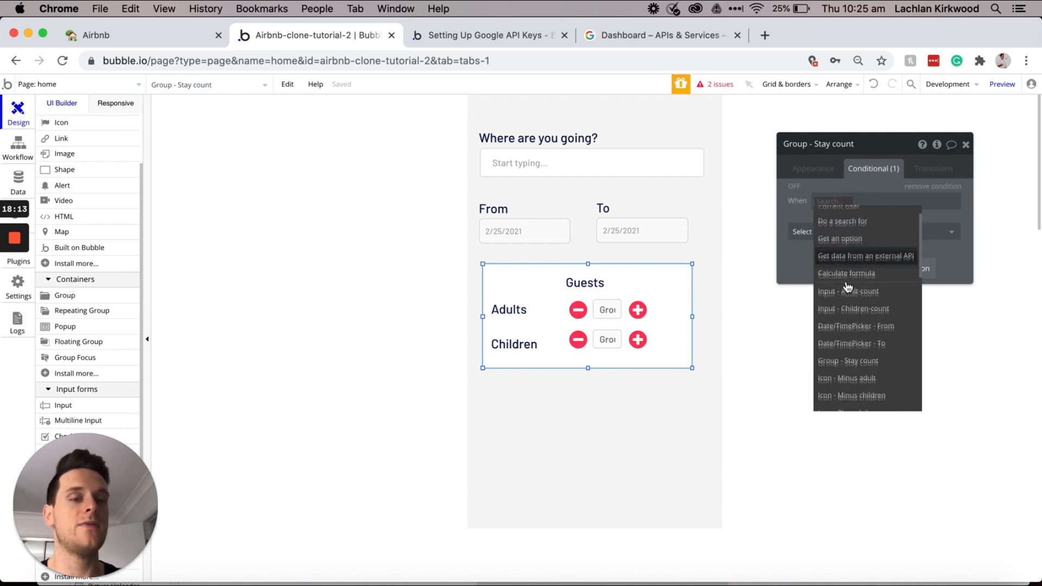
{"action": "scroll", "coordinate": [850, 290], "scroll_direction": "down", "scroll_amount": 3}
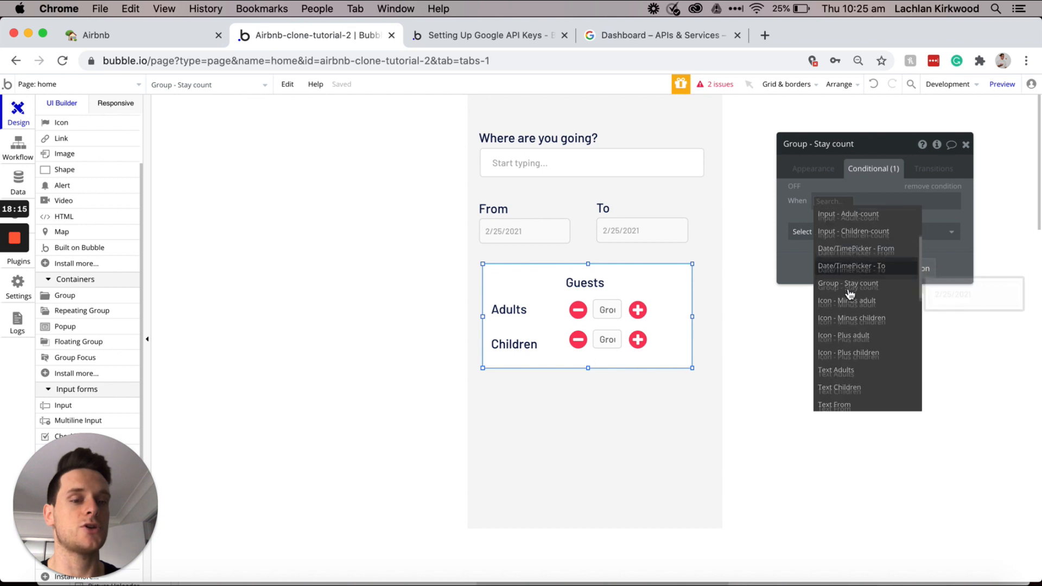
{"action": "scroll", "coordinate": [849, 293], "scroll_direction": "down", "scroll_amount": 5}
{"action": "left_click", "coordinate": [847, 352]}
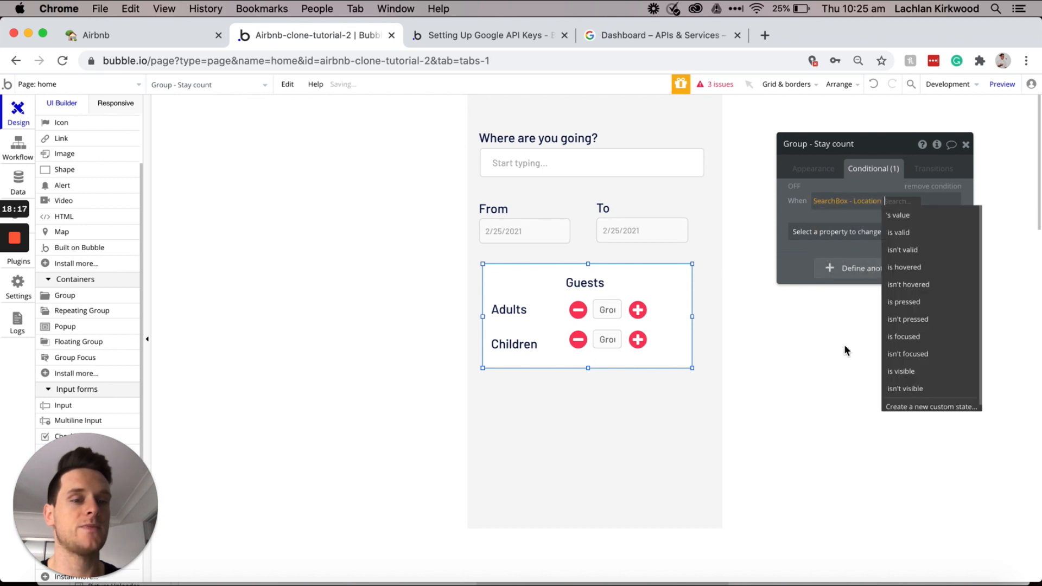
{"action": "left_click", "coordinate": [911, 216]}
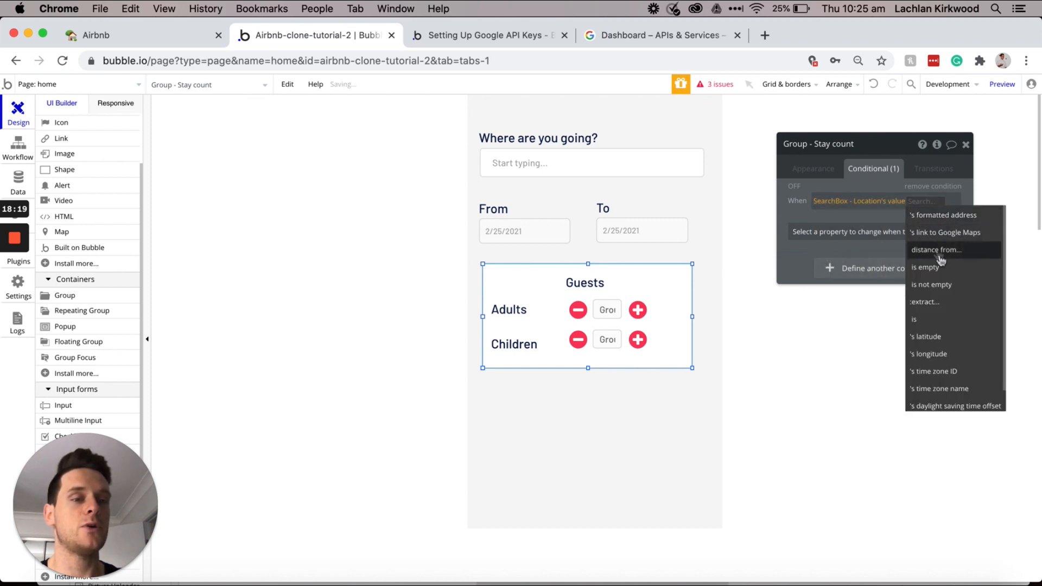
{"action": "left_click", "coordinate": [947, 285]}
Step: Extend the group's condition with "and Date/TimePicker - From's value is not empty"
{"action": "left_click", "coordinate": [831, 211]}
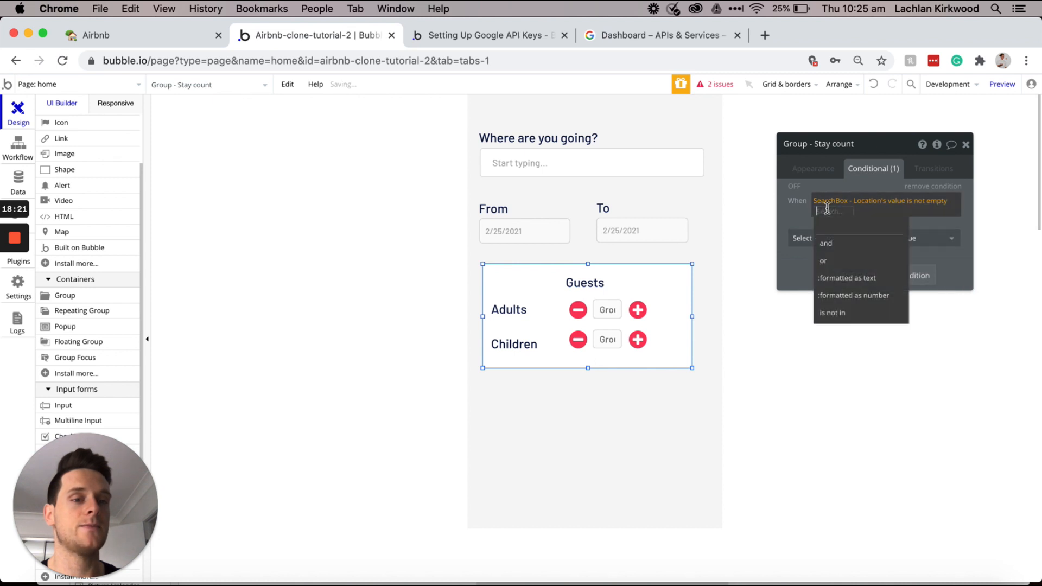
{"action": "left_click", "coordinate": [834, 245]}
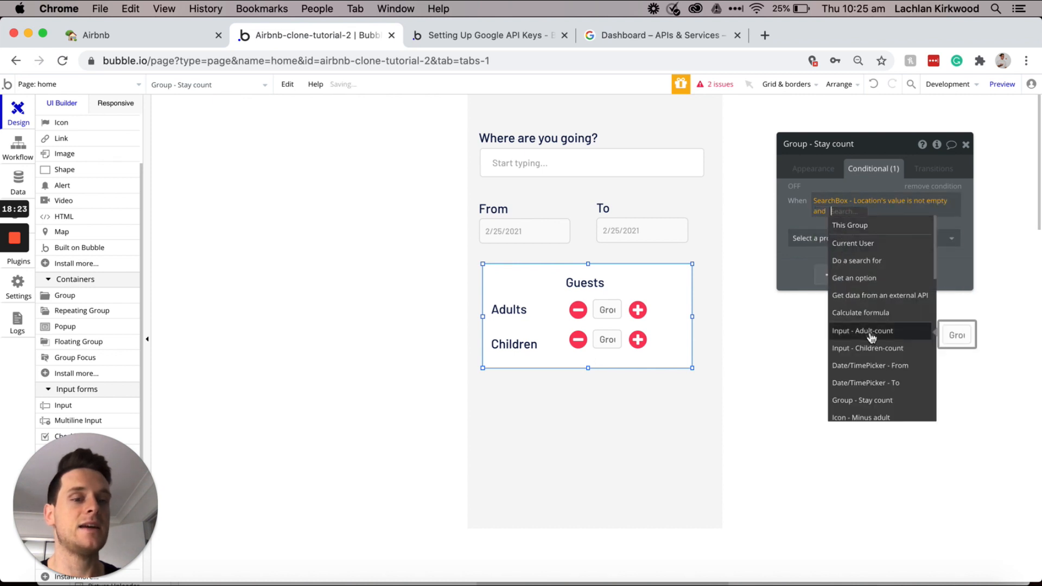
{"action": "left_click", "coordinate": [870, 367]}
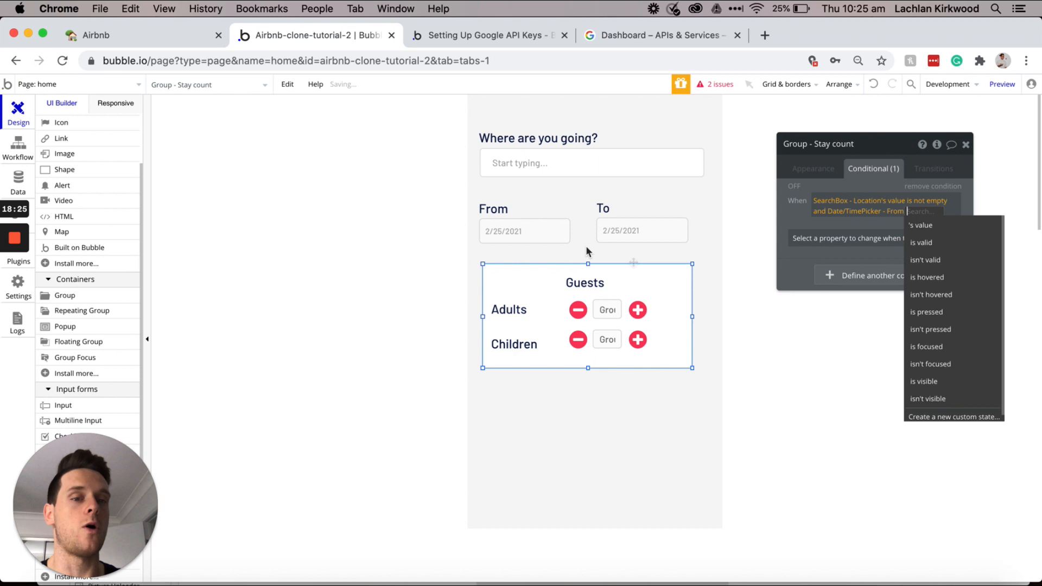
{"action": "left_click", "coordinate": [922, 225]}
{"action": "scroll", "coordinate": [883, 326], "scroll_direction": "down", "scroll_amount": 5}
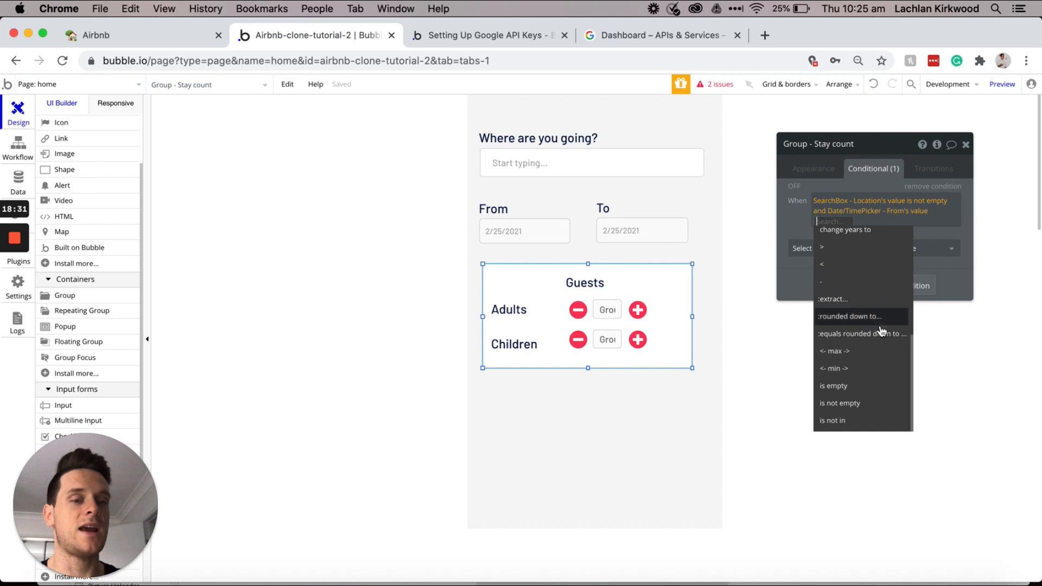
{"action": "left_click", "coordinate": [852, 404]}
Step: Extend the condition on Group - Stay count with "and Date/TimePicker - To's value is not empty"
{"action": "left_click", "coordinate": [850, 221]}
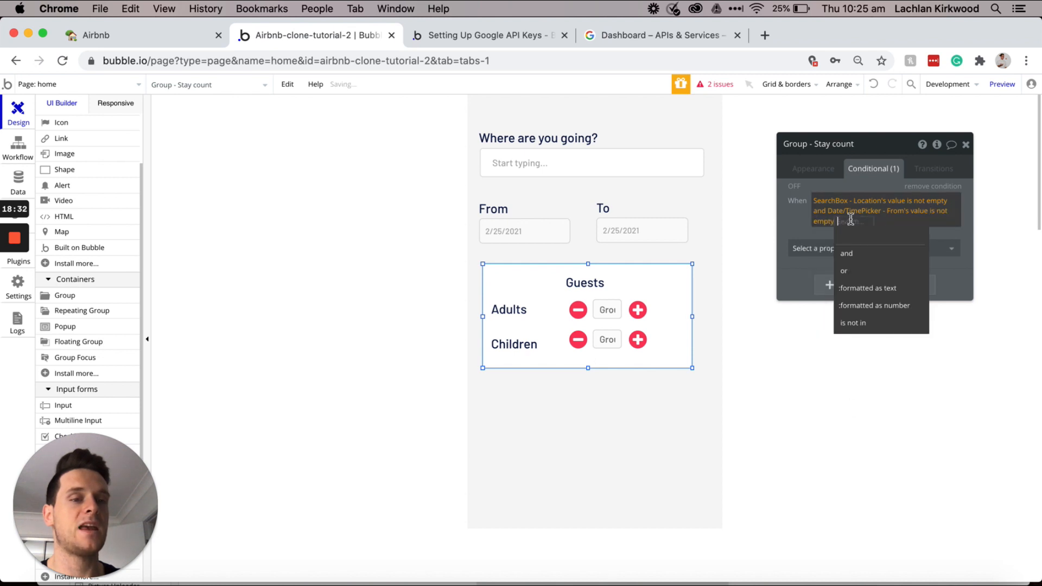
{"action": "left_click", "coordinate": [852, 253]}
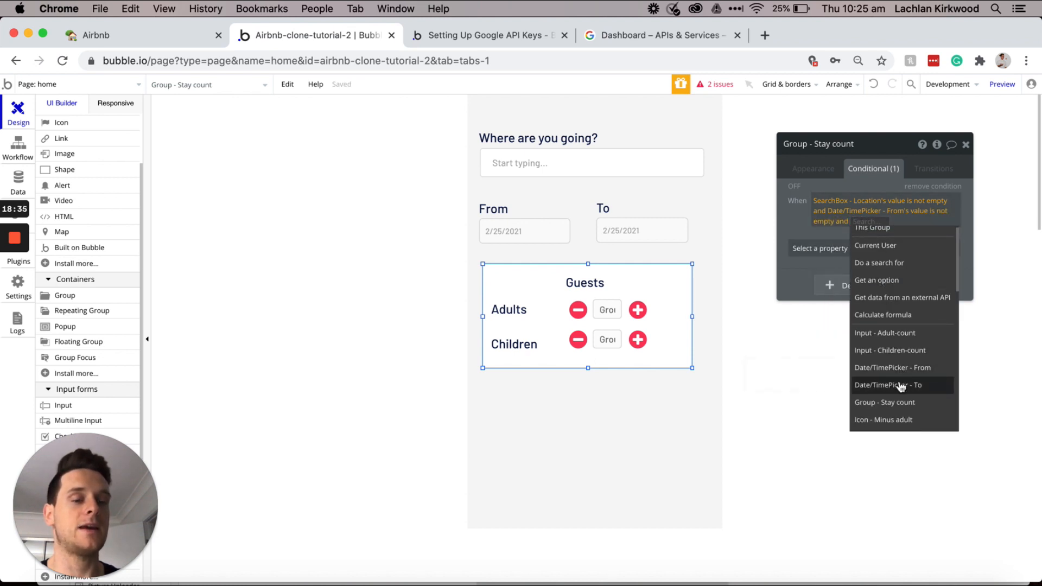
{"action": "left_click", "coordinate": [900, 388]}
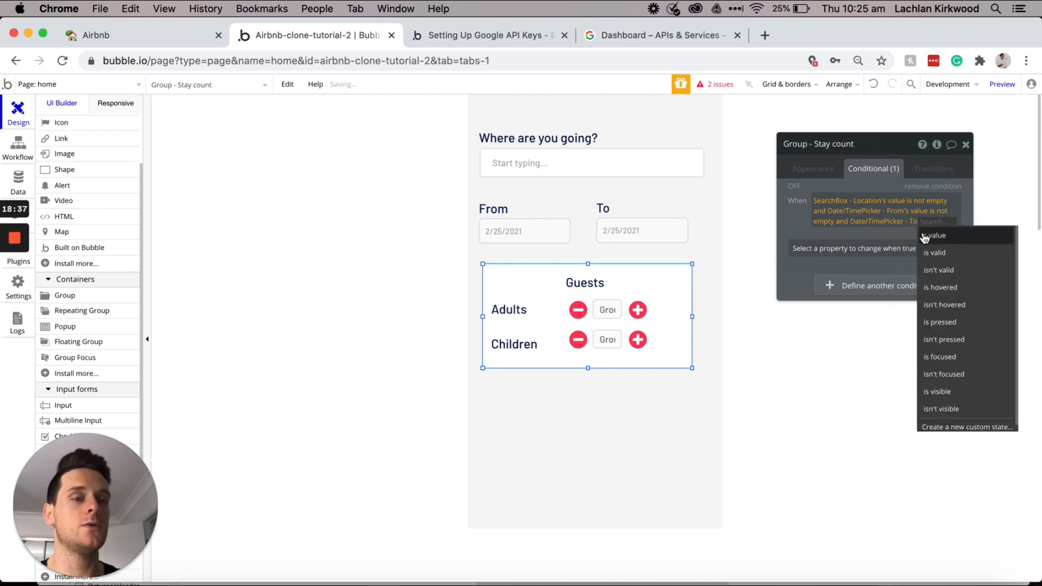
{"action": "left_click", "coordinate": [929, 238]}
{"action": "scroll", "coordinate": [858, 333], "scroll_direction": "down", "scroll_amount": 5}
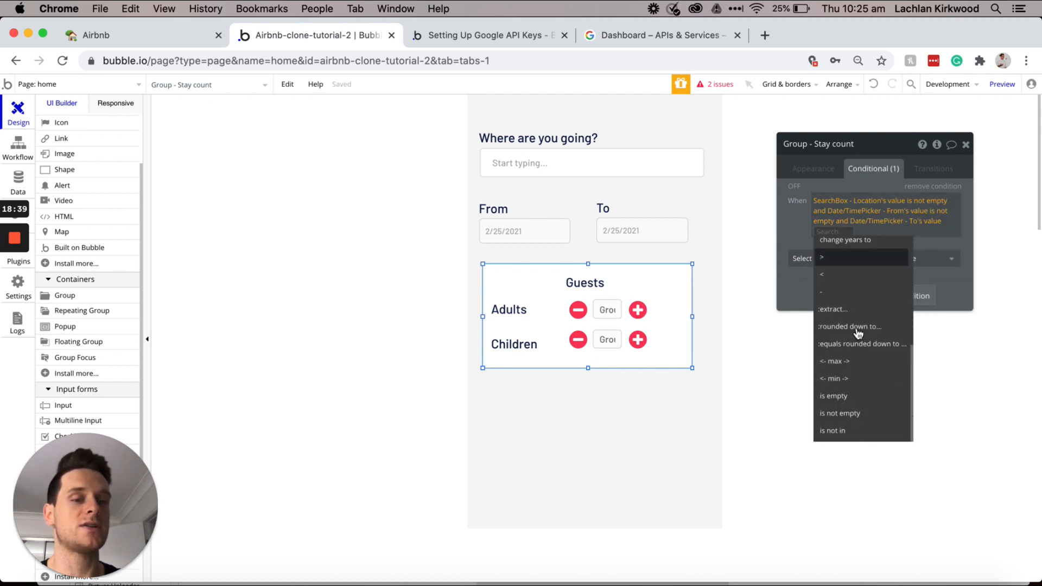
{"action": "left_click", "coordinate": [854, 420]}
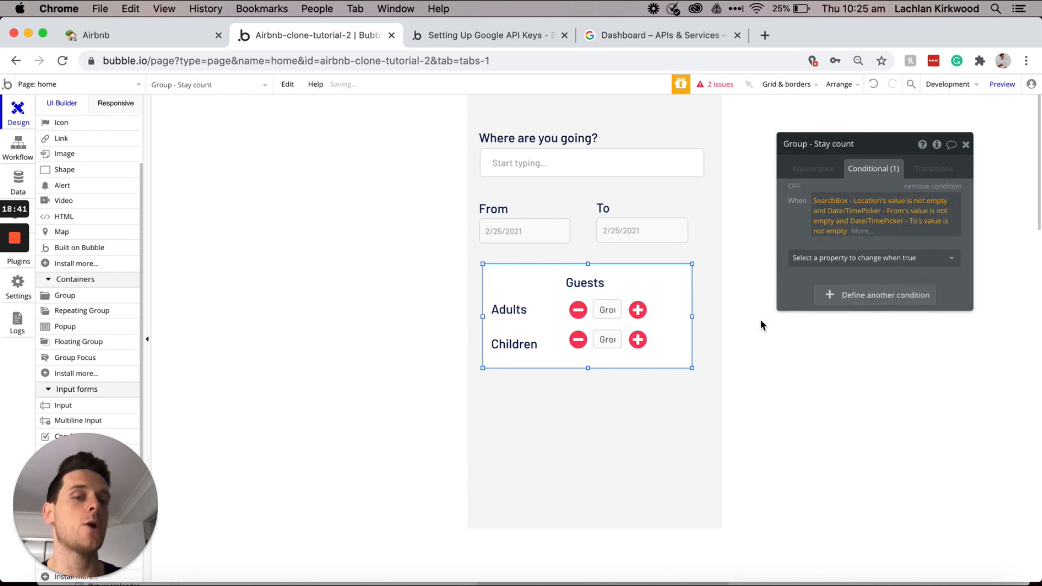
Step: Make Group - Stay count visible when its location and dates condition is true
{"action": "left_click", "coordinate": [844, 258]}
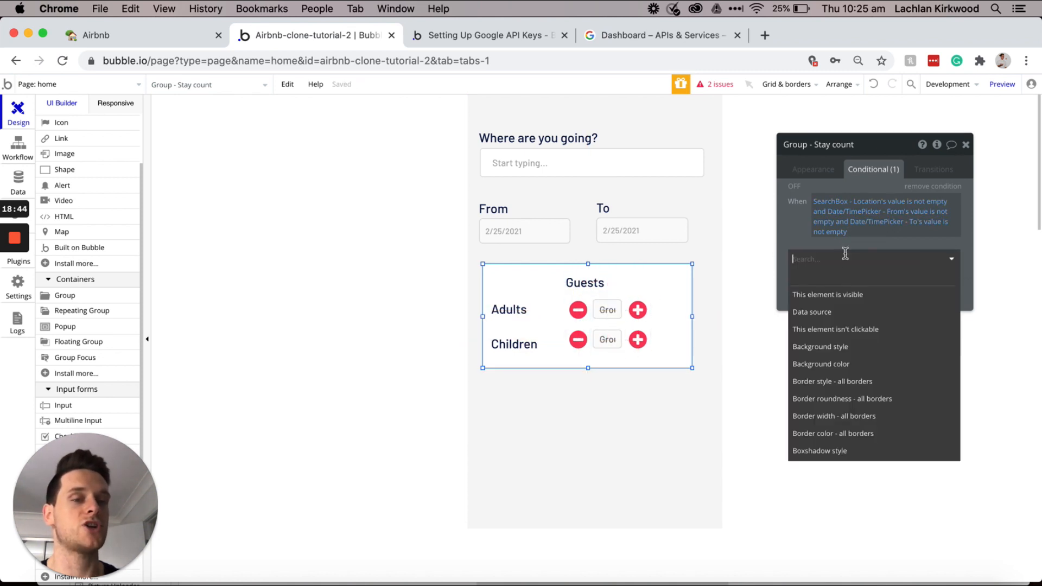
{"action": "left_click", "coordinate": [853, 302]}
{"action": "left_click", "coordinate": [944, 256]}
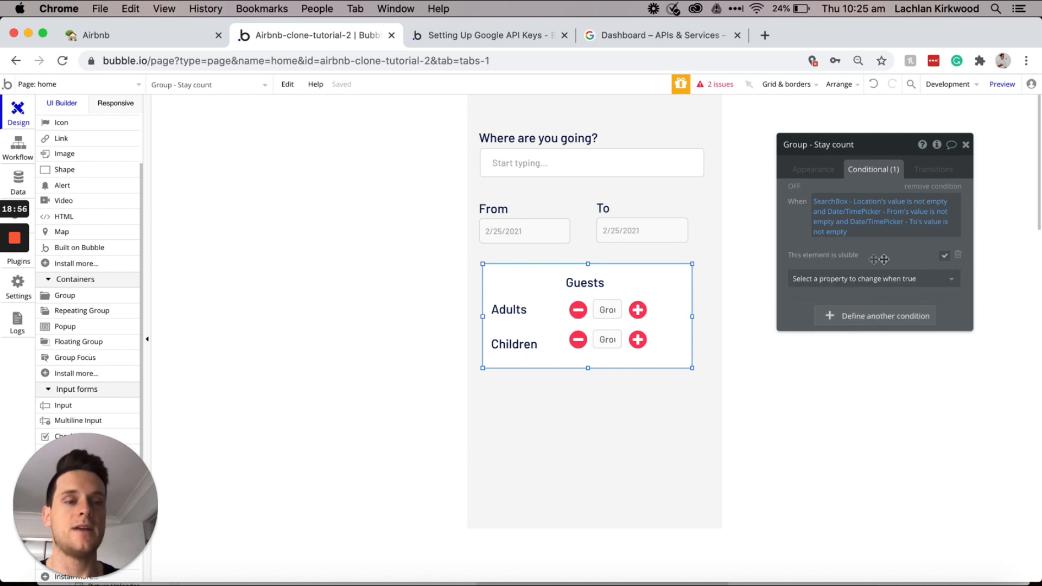
Step: Add a button about 166 by 45 px below the Guests group and label it "Search"
{"action": "scroll", "coordinate": [76, 232], "scroll_direction": "up", "scroll_amount": 3}
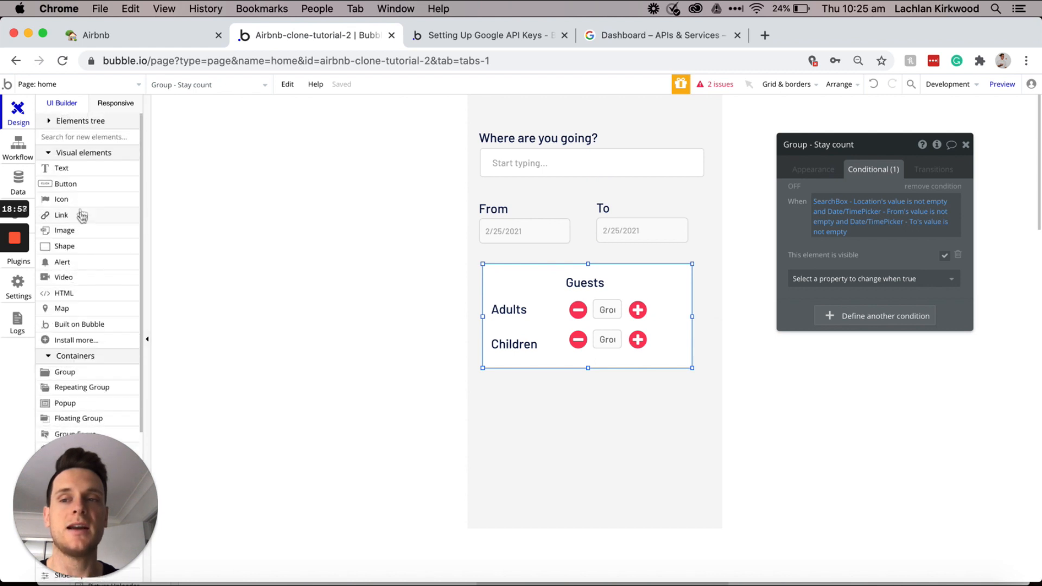
{"action": "left_click", "coordinate": [73, 184]}
{"action": "mouse_move", "coordinate": [546, 376]}
{"action": "left_mouse_down"}
{"action": "mouse_move", "coordinate": [647, 408]}
{"action": "mouse_move", "coordinate": [596, 404]}
{"action": "left_mouse_up"}
{"action": "double_click", "coordinate": [596, 405]}
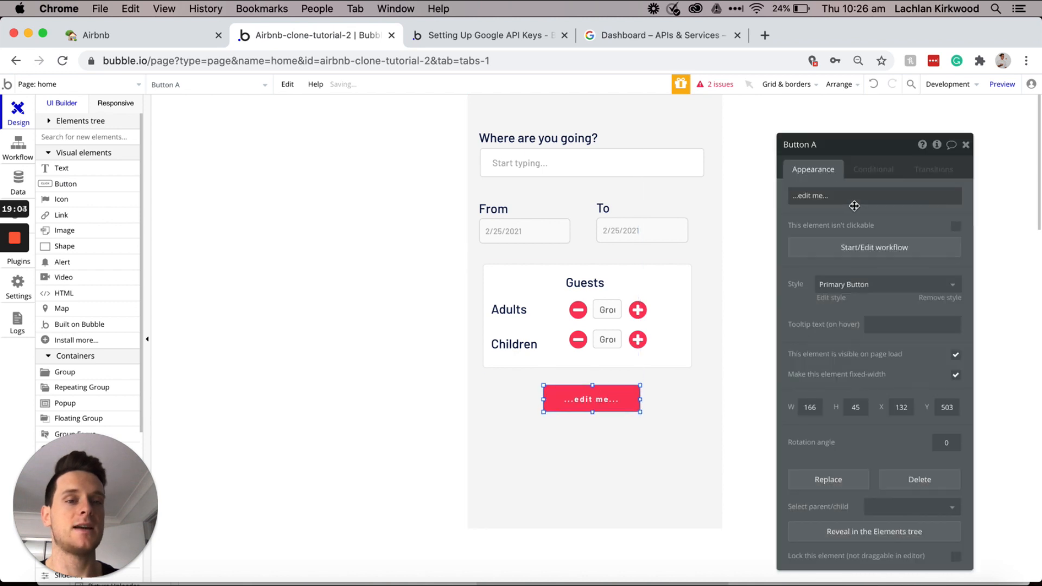
{"action": "left_click", "coordinate": [842, 189]}
{"action": "type", "text": "Search"}
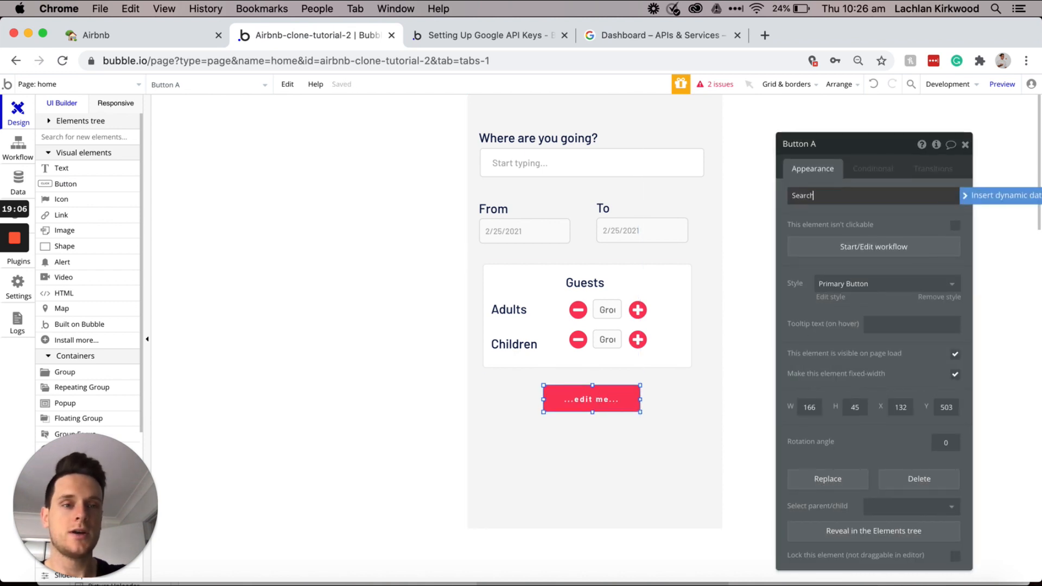
{"action": "left_click", "coordinate": [885, 213]}
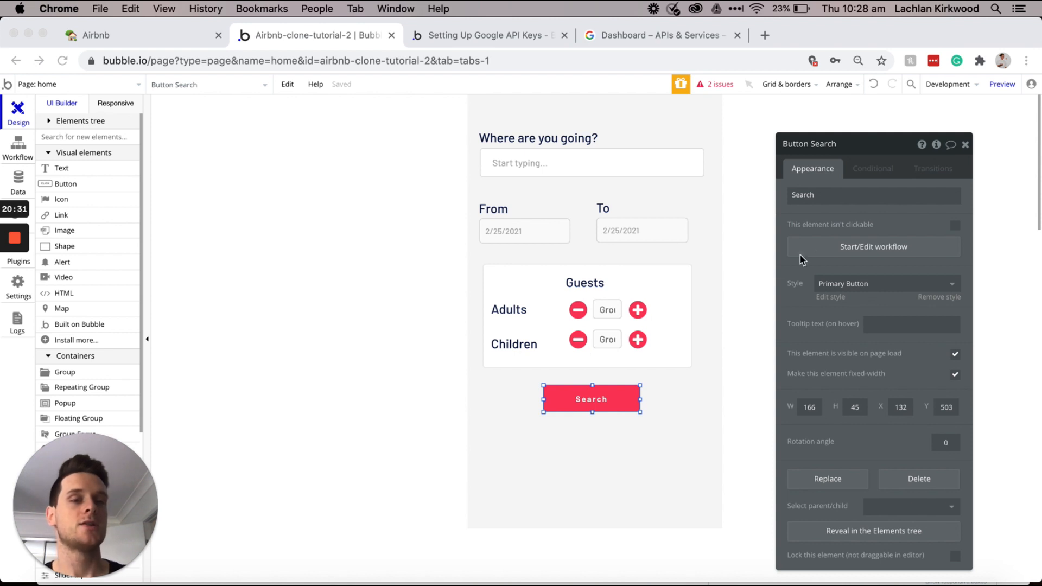
Step: Define a new condition on the Search button for when Input - Adult-count's value is not empty
{"action": "left_click", "coordinate": [872, 173]}
{"action": "left_click", "coordinate": [863, 171]}
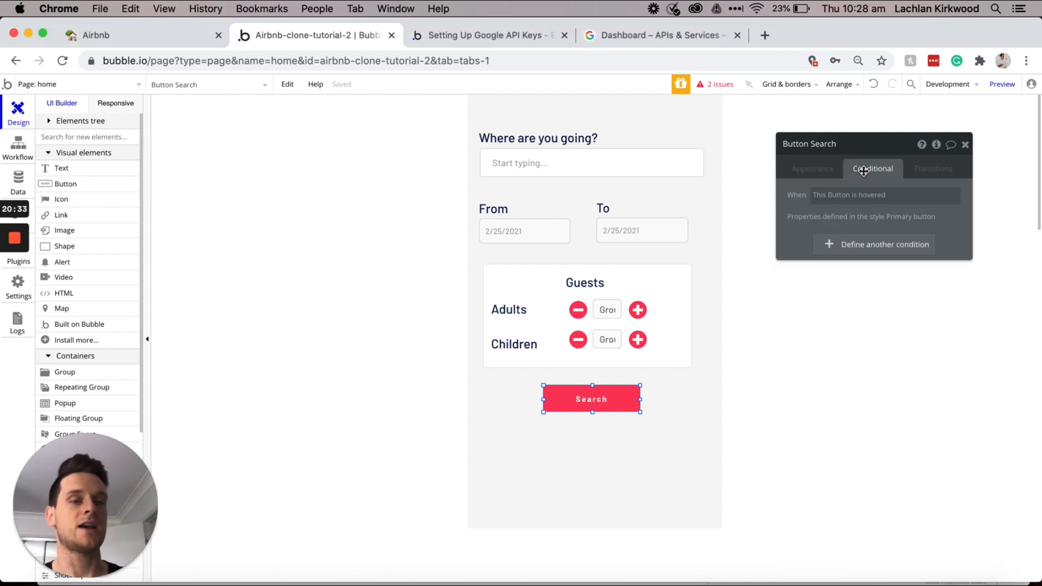
{"action": "left_click", "coordinate": [864, 251]}
{"action": "left_click", "coordinate": [830, 253]}
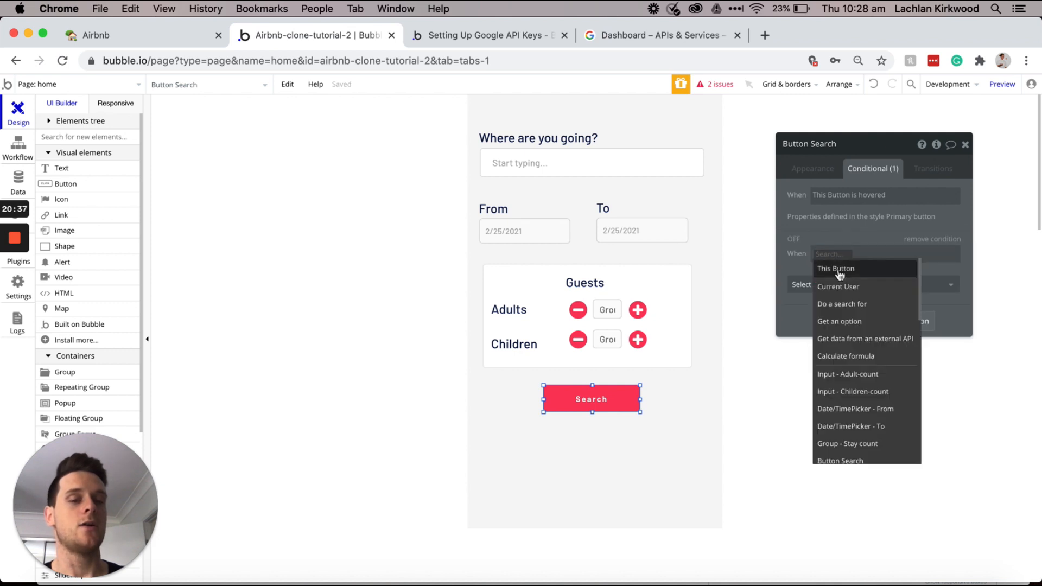
{"action": "left_click", "coordinate": [849, 375]}
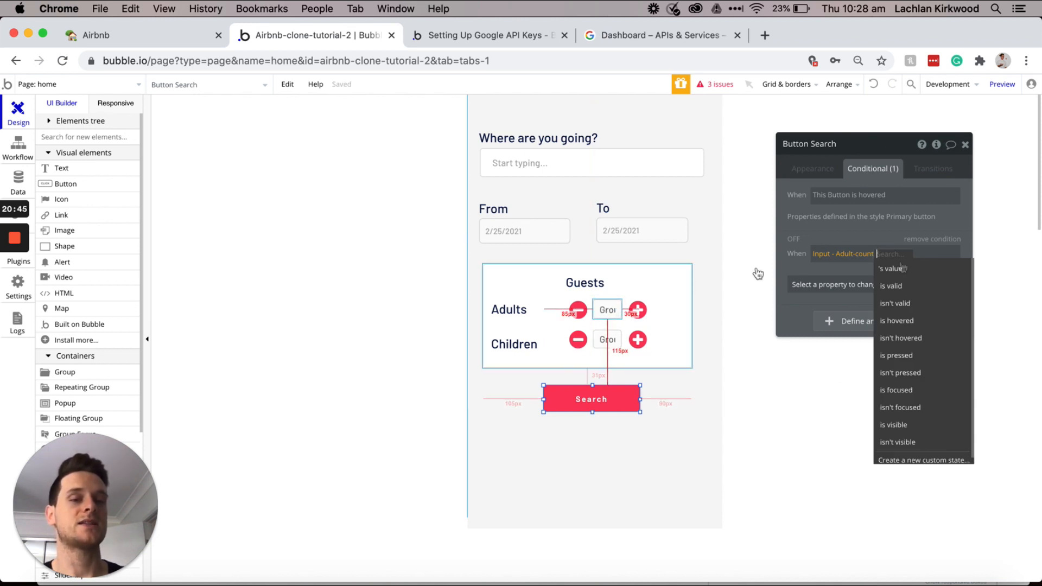
{"action": "left_click", "coordinate": [932, 273]}
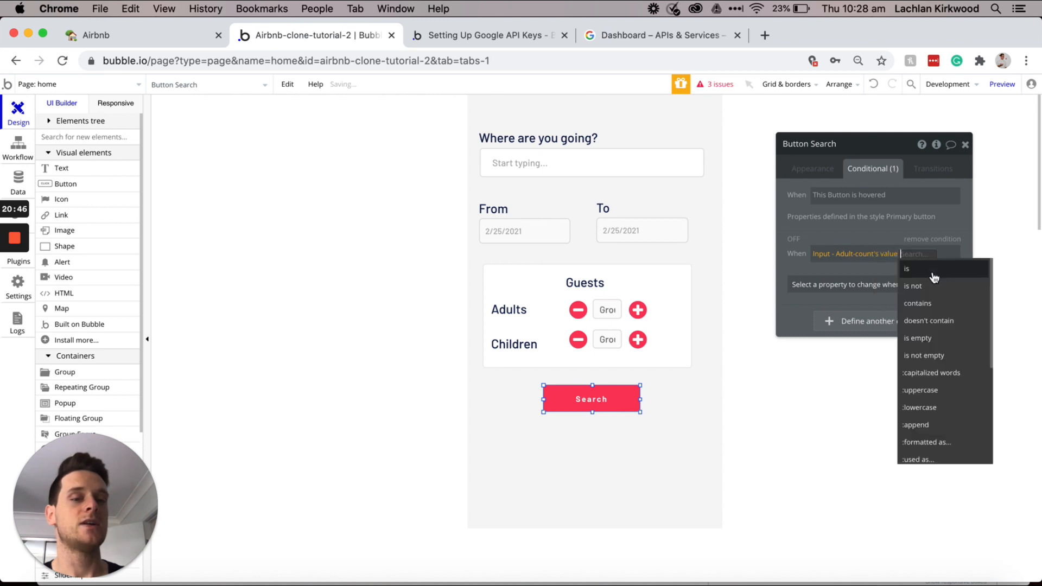
{"action": "left_click", "coordinate": [936, 357]}
Step: Make the Search button visible when its adult count condition is true, and not visible on page load
{"action": "left_click", "coordinate": [904, 292]}
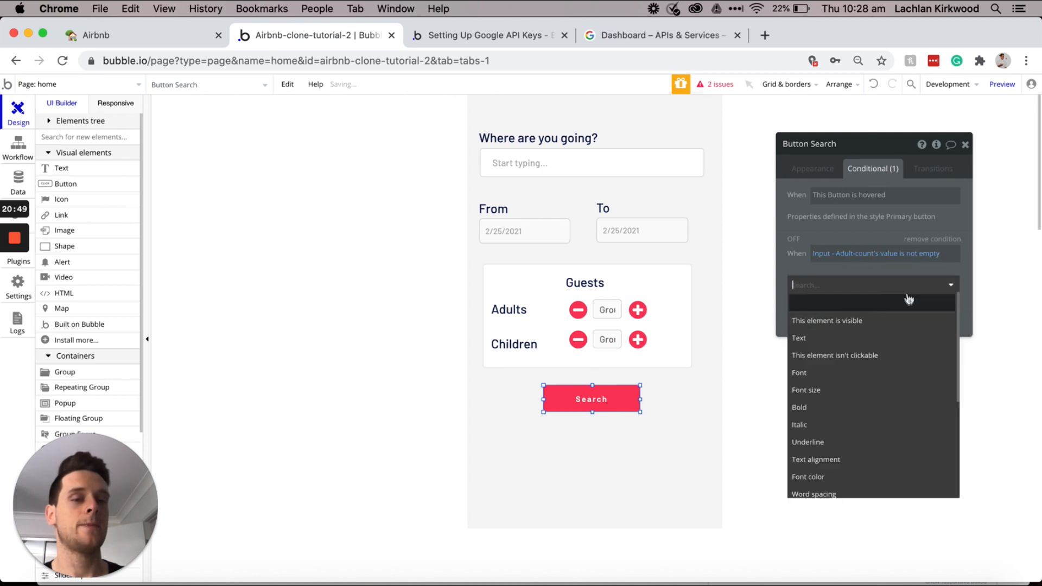
{"action": "left_click", "coordinate": [901, 319]}
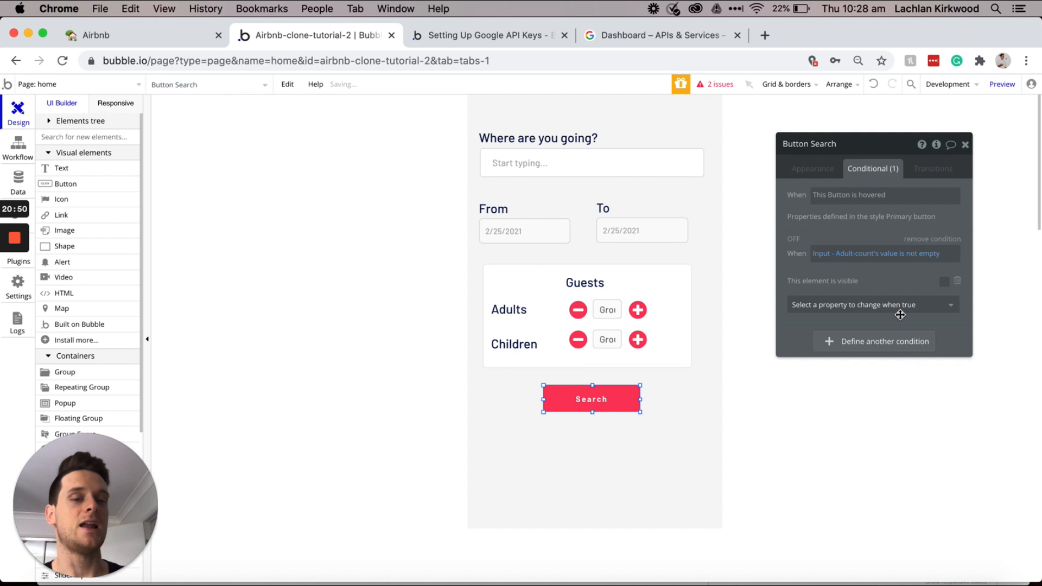
{"action": "left_click", "coordinate": [944, 282]}
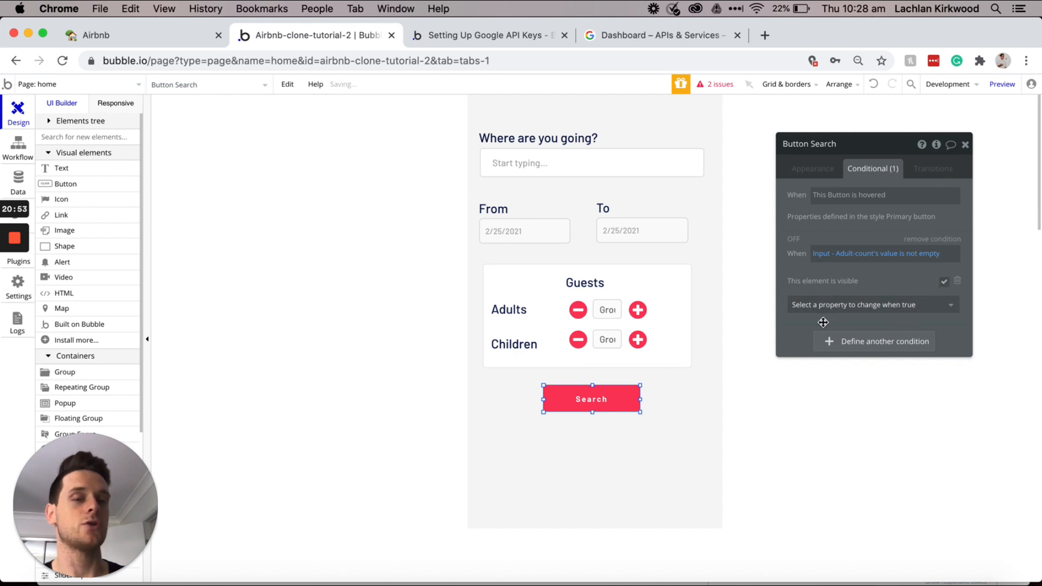
{"action": "left_click", "coordinate": [805, 170]}
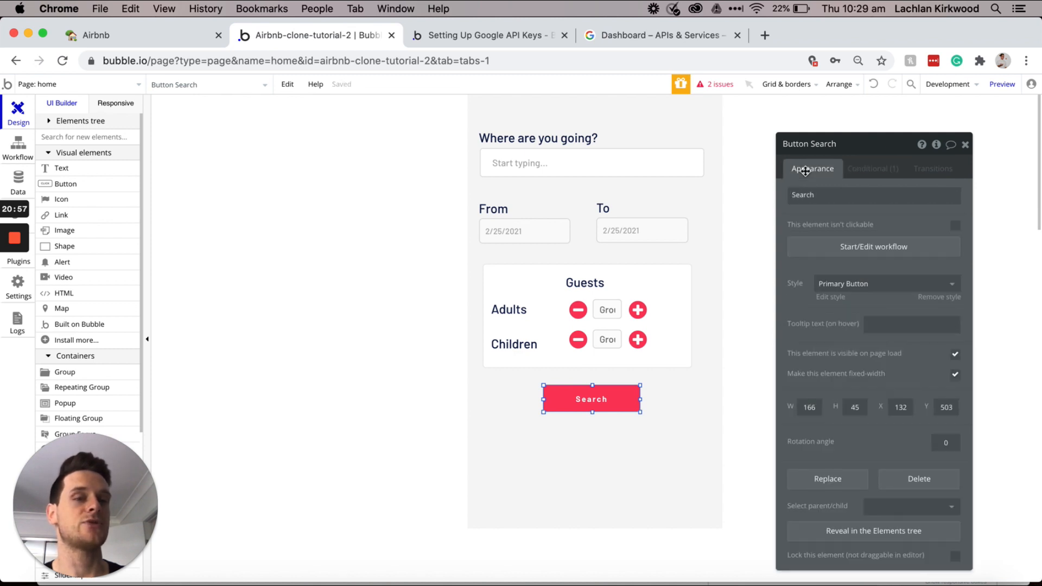
{"action": "left_click", "coordinate": [955, 356]}
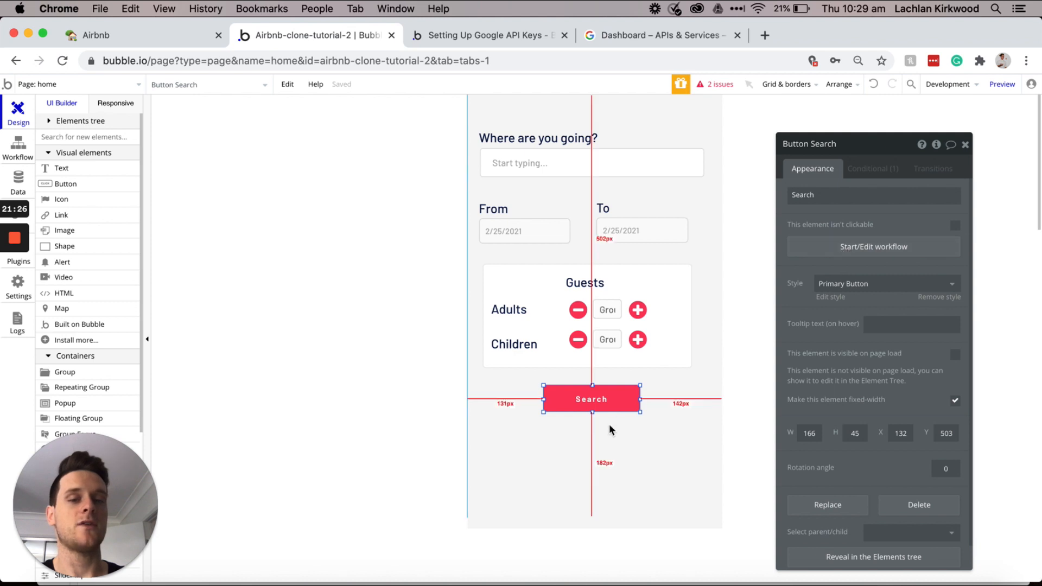
Step: Create a workflow for when the Search button is clicked, with a Go to page navigation action
{"action": "left_click", "coordinate": [891, 248]}
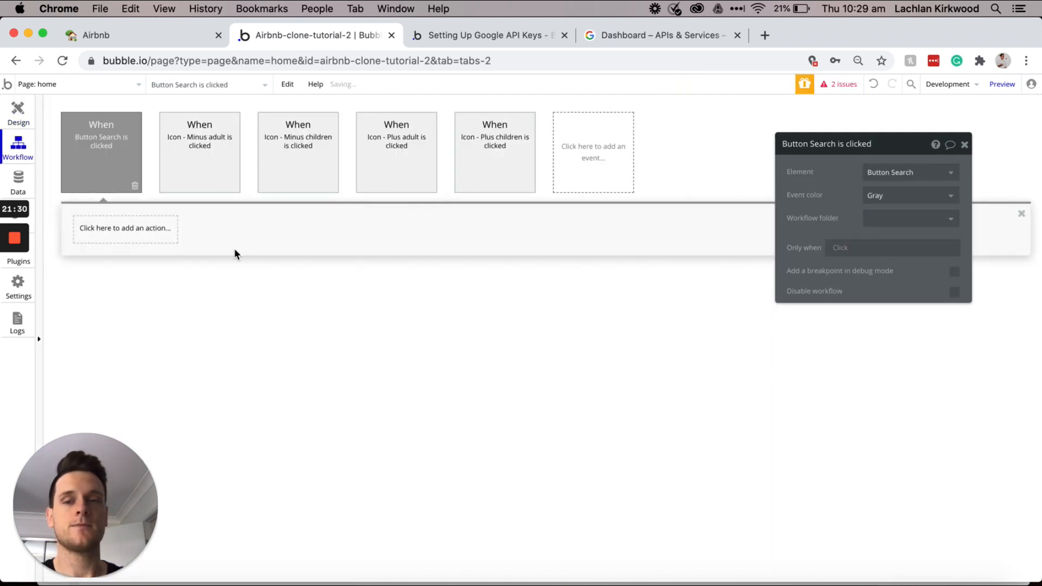
{"action": "left_click", "coordinate": [127, 237]}
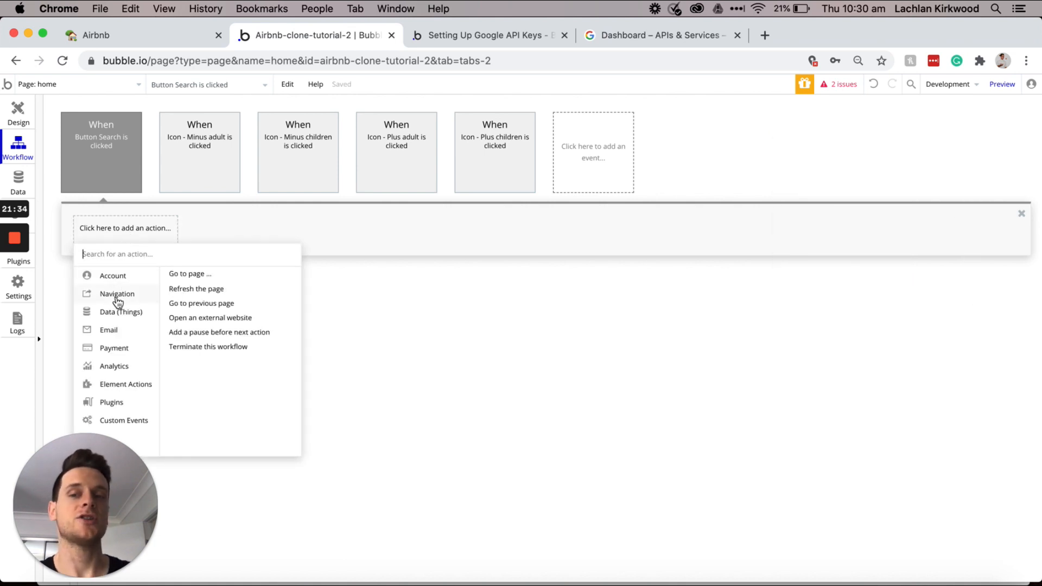
{"action": "left_click", "coordinate": [207, 279]}
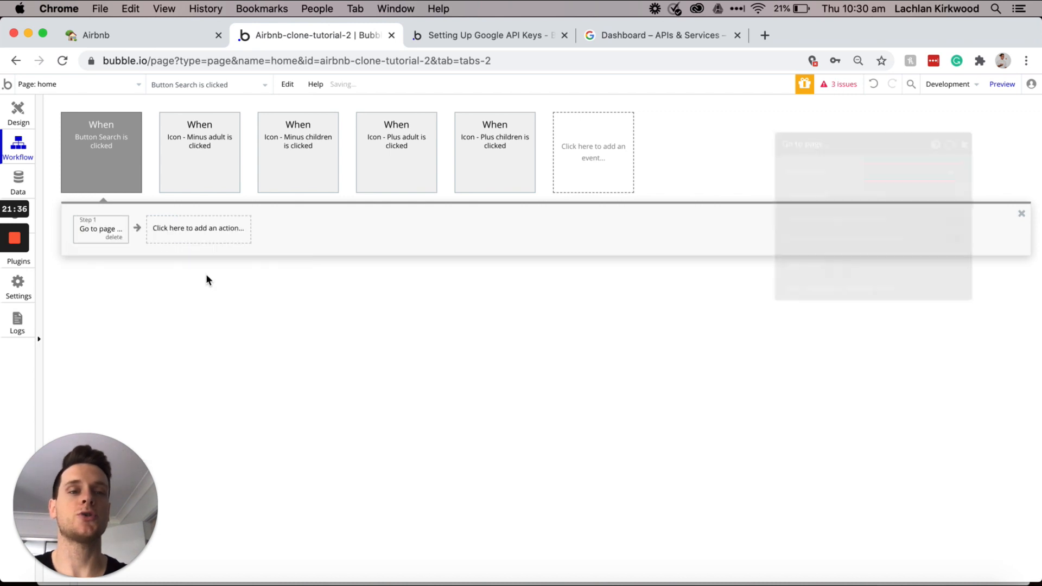
Step: Create a new page named "search-results" and set it as the destination of the Go to page action
{"action": "left_click", "coordinate": [883, 170]}
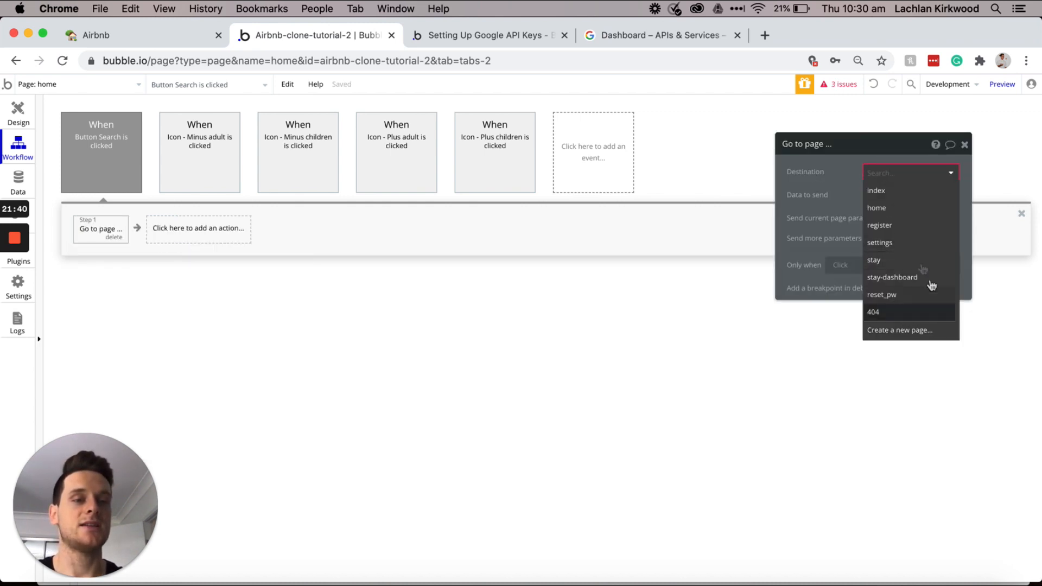
{"action": "left_click", "coordinate": [897, 333]}
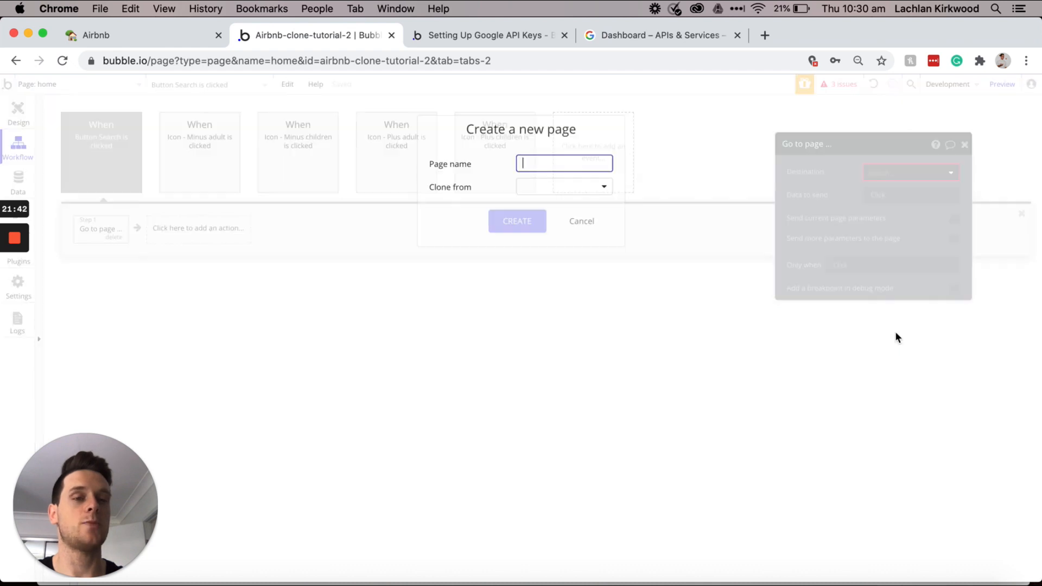
{"action": "type", "text": "search-results"}
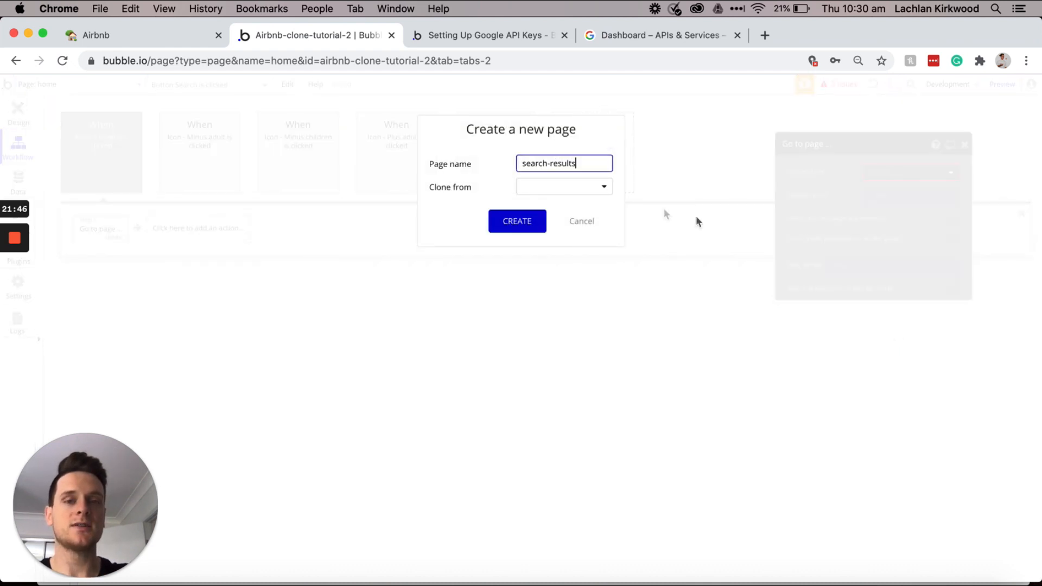
{"action": "left_click", "coordinate": [530, 226]}
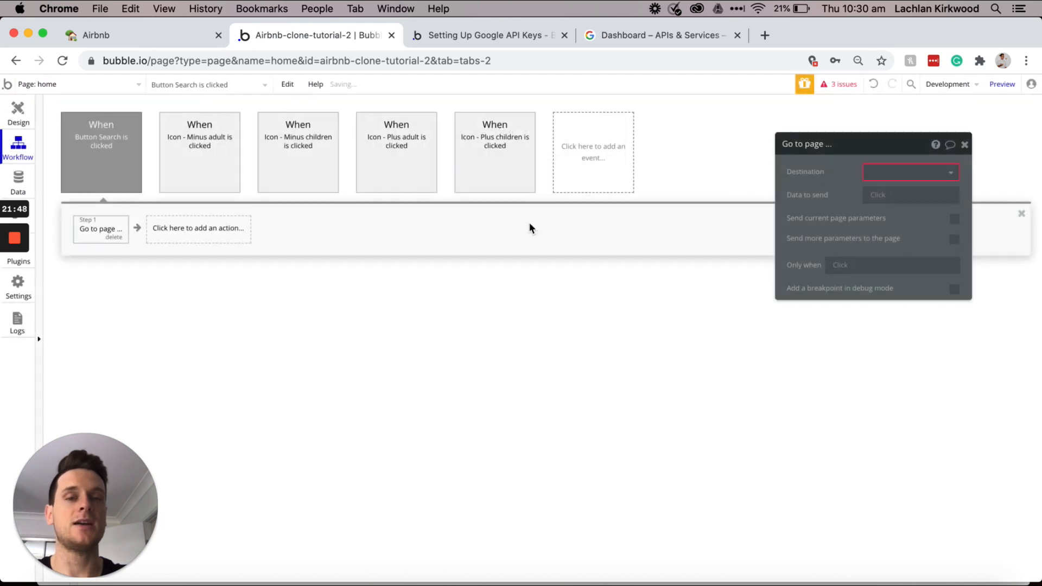
{"action": "left_click", "coordinate": [950, 172]}
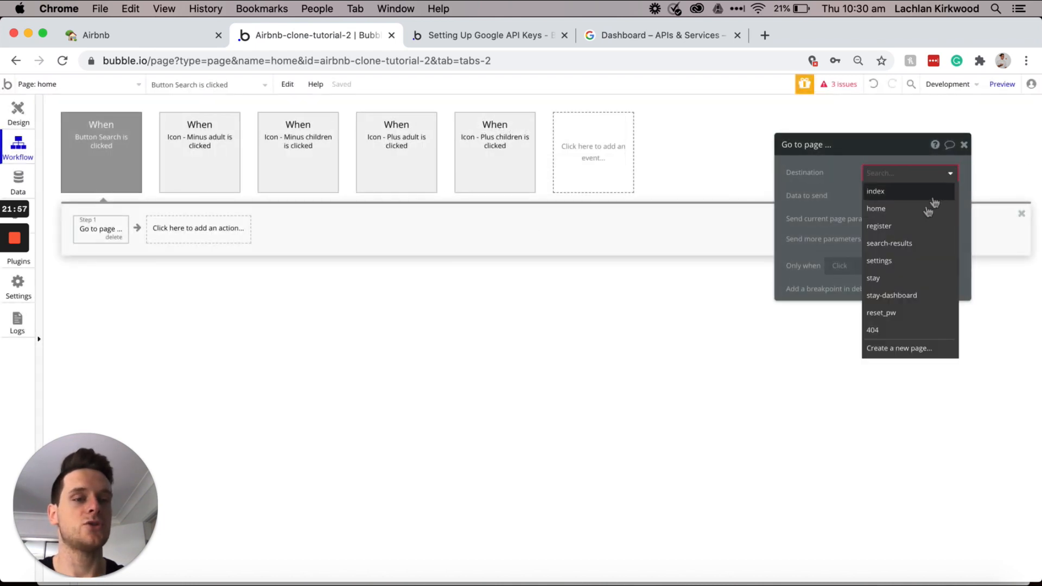
{"action": "left_click", "coordinate": [903, 247]}
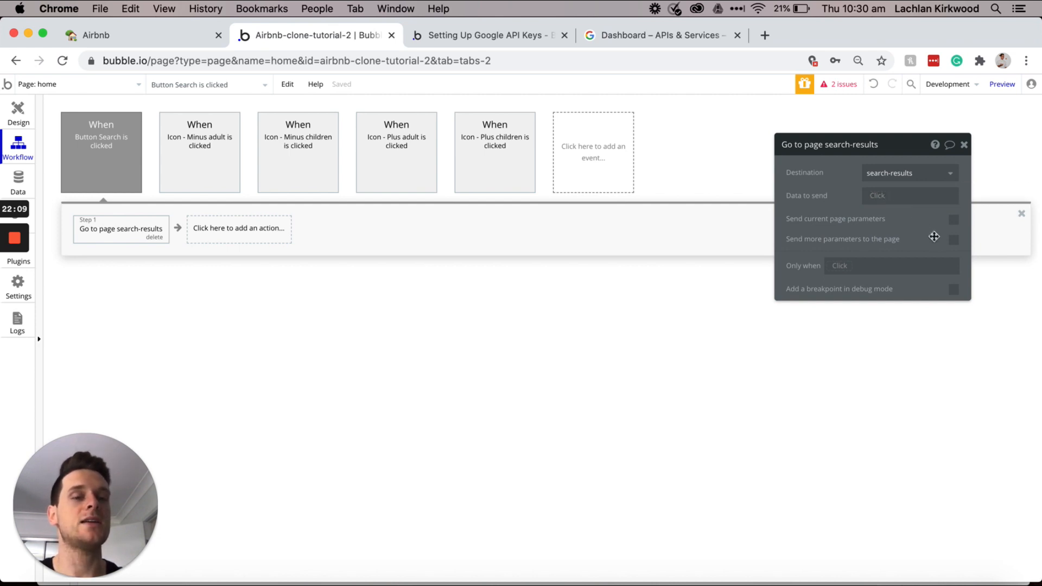
Step: Enable sending more parameters to the search-results page and add a parameter with the key "location"
{"action": "left_click", "coordinate": [954, 241]}
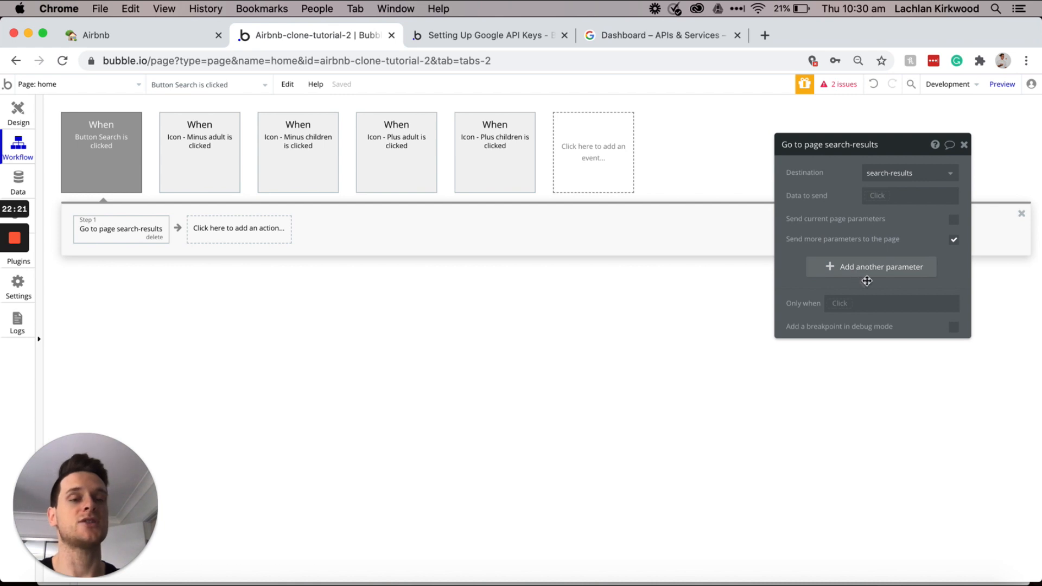
{"action": "left_click", "coordinate": [831, 270]}
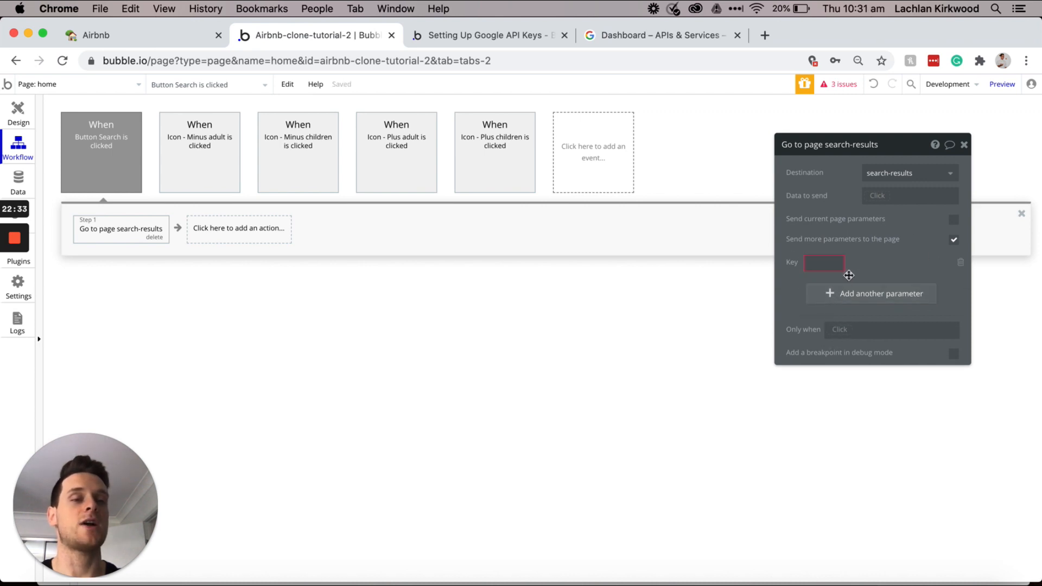
{"action": "left_click", "coordinate": [822, 263]}
{"action": "type", "text": "locati"}
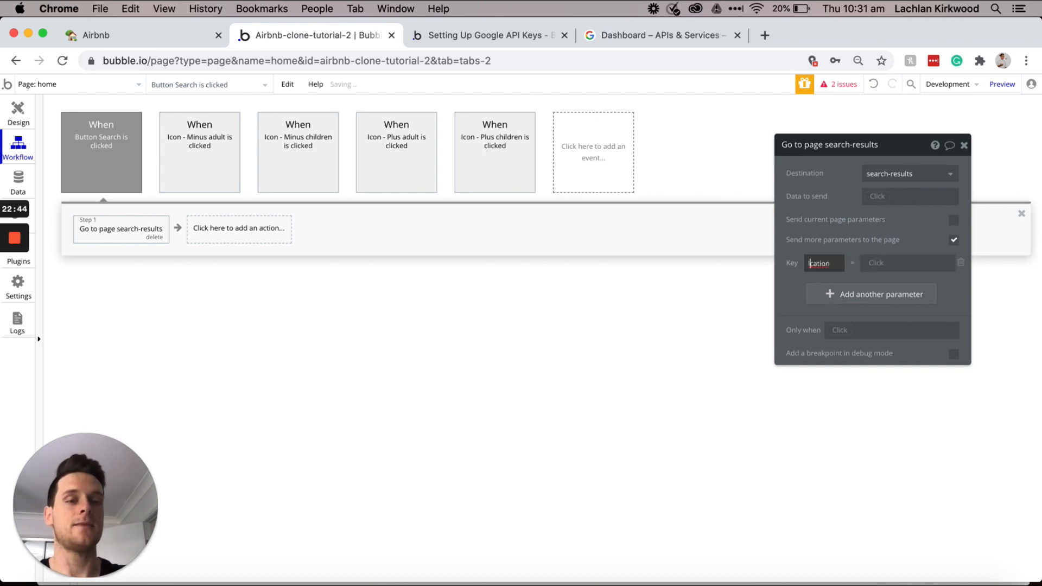
{"action": "type", "text": "o"}
{"action": "left_click", "coordinate": [847, 253]}
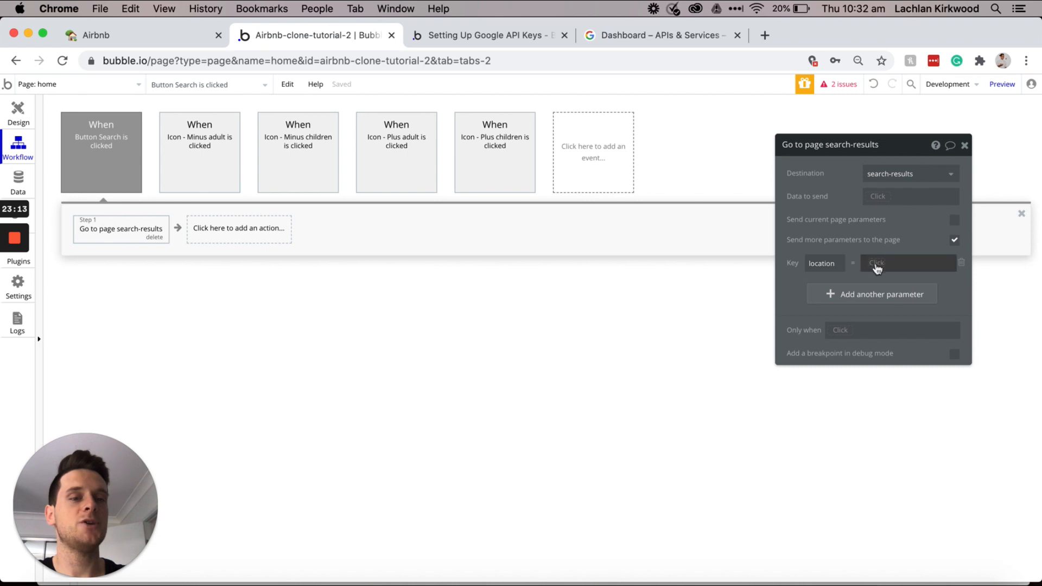
Step: Set the value of the location parameter to SearchBox - Location's value
{"action": "left_click", "coordinate": [877, 264]}
{"action": "scroll", "coordinate": [909, 380], "scroll_direction": "down", "scroll_amount": 2}
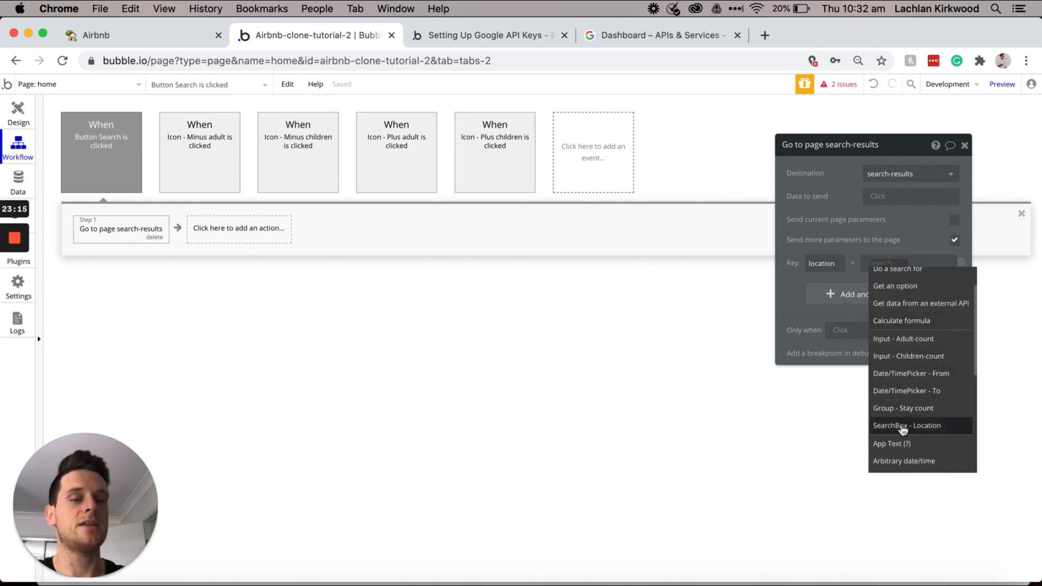
{"action": "left_click", "coordinate": [920, 433]}
{"action": "left_click", "coordinate": [868, 281]}
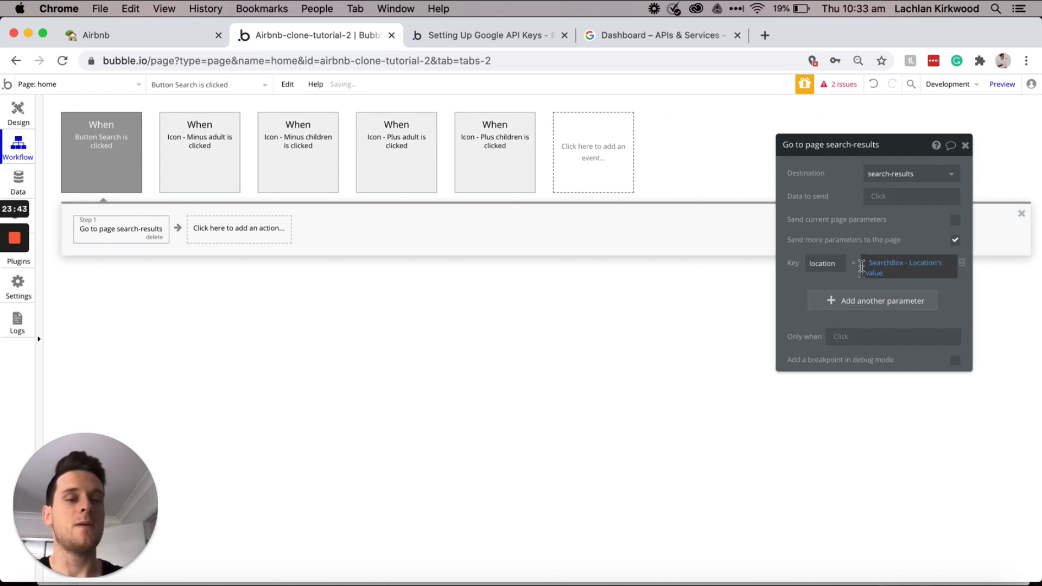
Step: Add a second parameter with the key "start-date" and set its value to Date/TimePicker - From's value
{"action": "left_click", "coordinate": [854, 302]}
{"action": "left_click", "coordinate": [830, 298]}
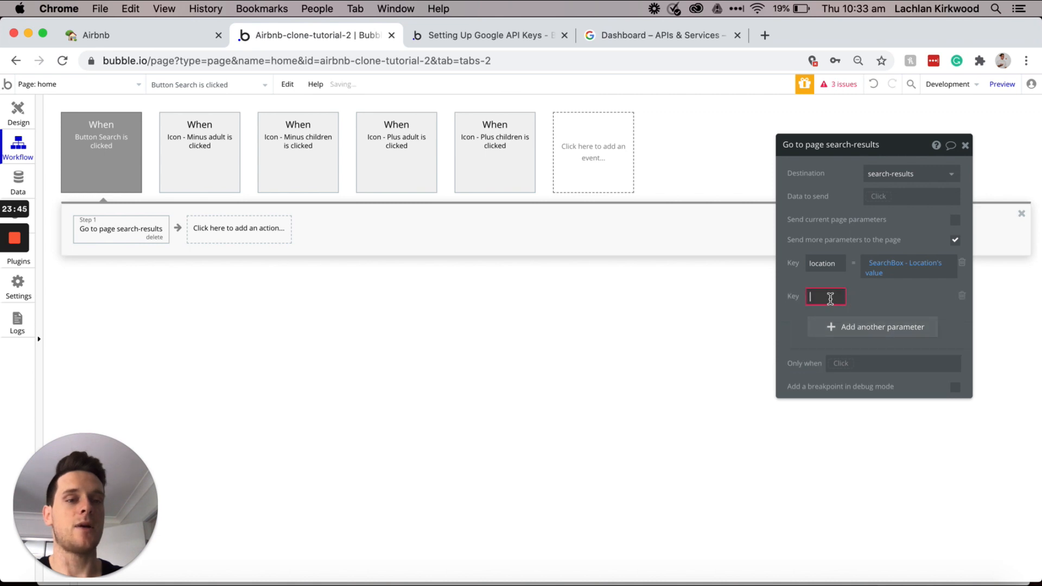
{"action": "type", "text": "start"}
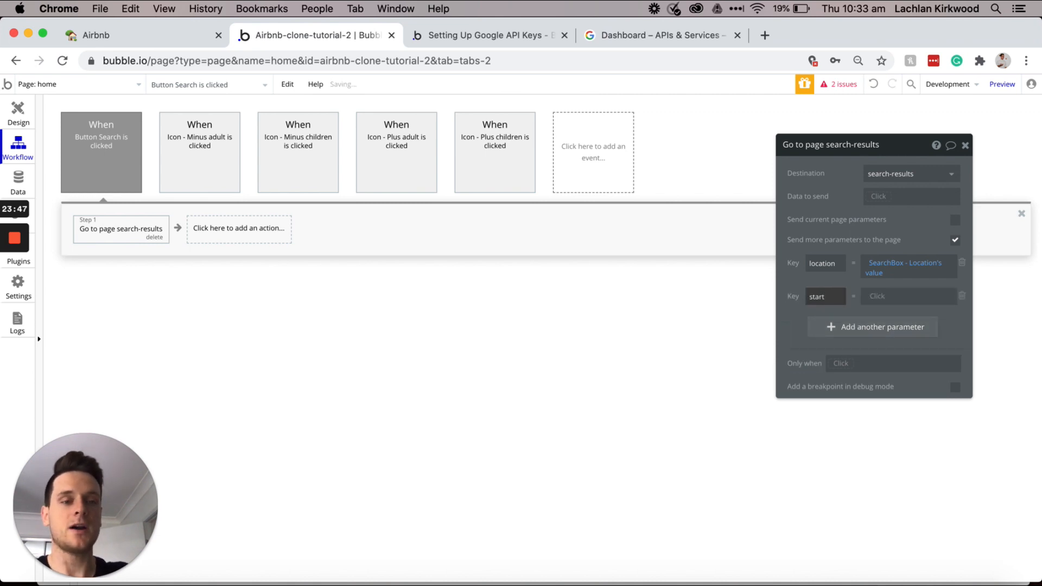
{"action": "type", "text": "-date"}
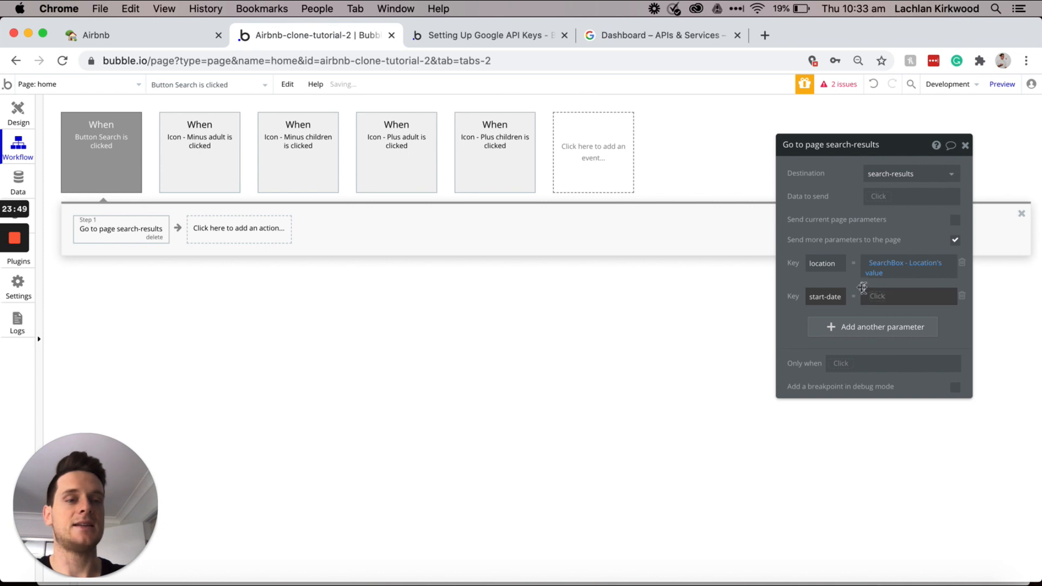
{"action": "left_click", "coordinate": [879, 298]}
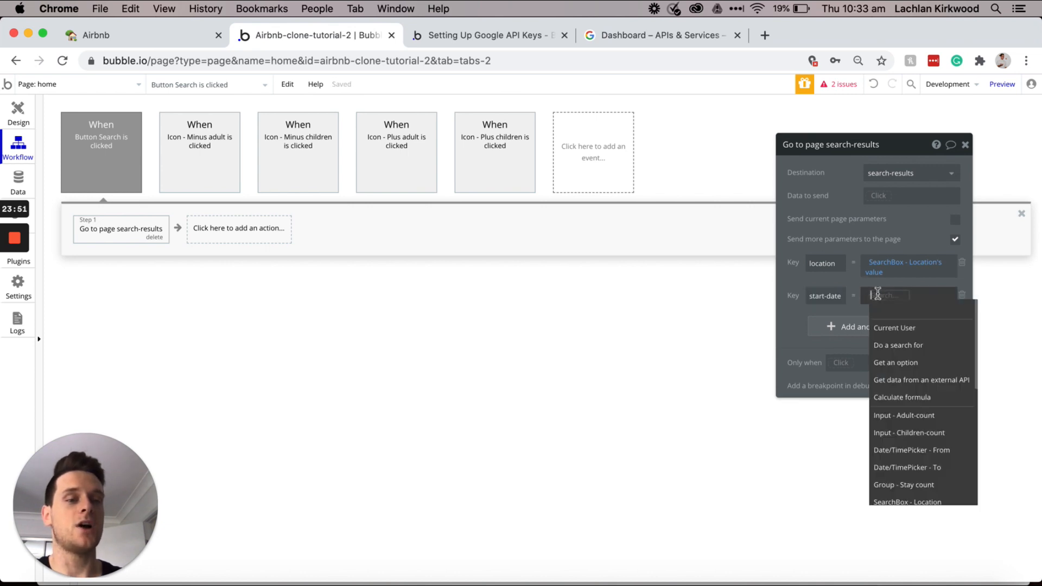
{"action": "left_click", "coordinate": [923, 452]}
{"action": "left_click", "coordinate": [885, 320]}
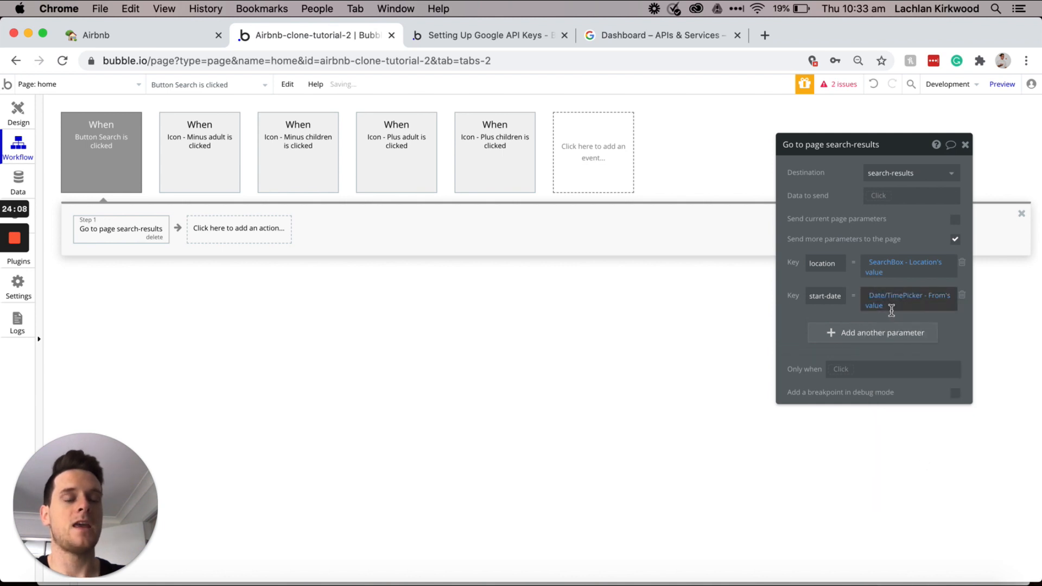
Step: Add a third parameter with the key "end-date" and set its value to Date/TimePicker - To's value
{"action": "left_click", "coordinate": [826, 334]}
{"action": "type", "text": "end-date"}
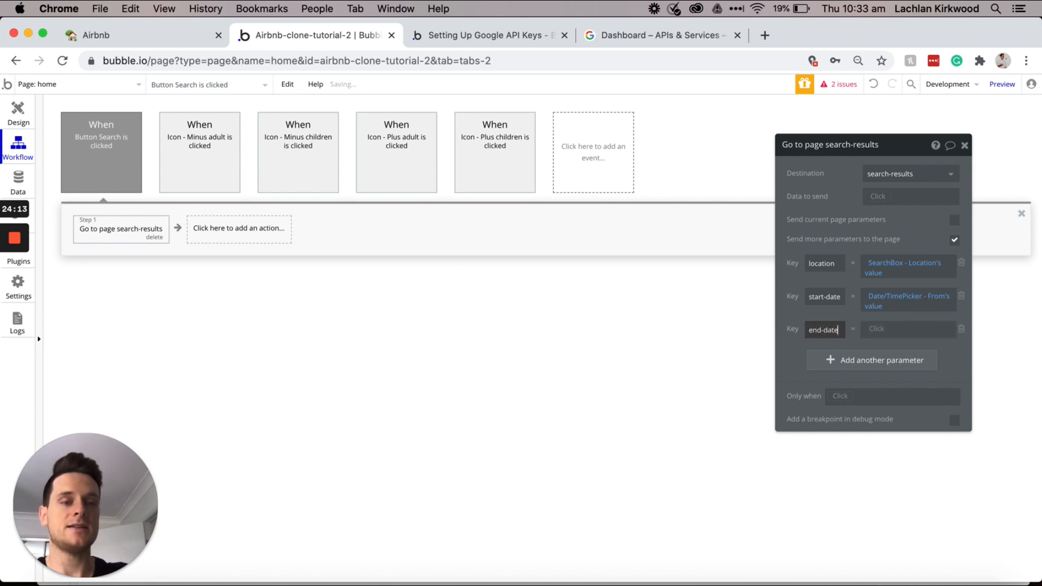
{"action": "left_click", "coordinate": [877, 329]}
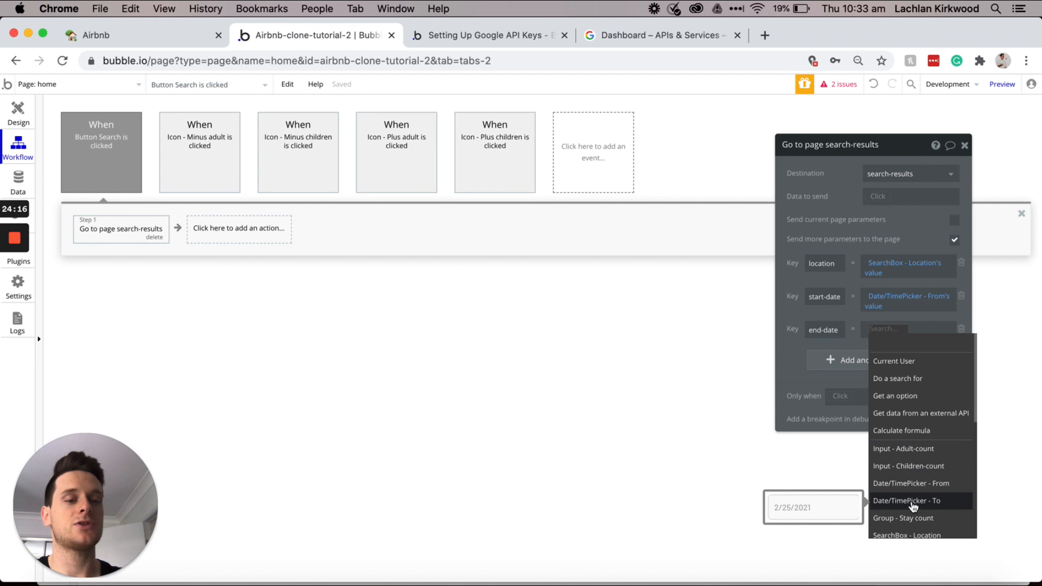
{"action": "left_click", "coordinate": [935, 502]}
{"action": "left_click", "coordinate": [887, 354]}
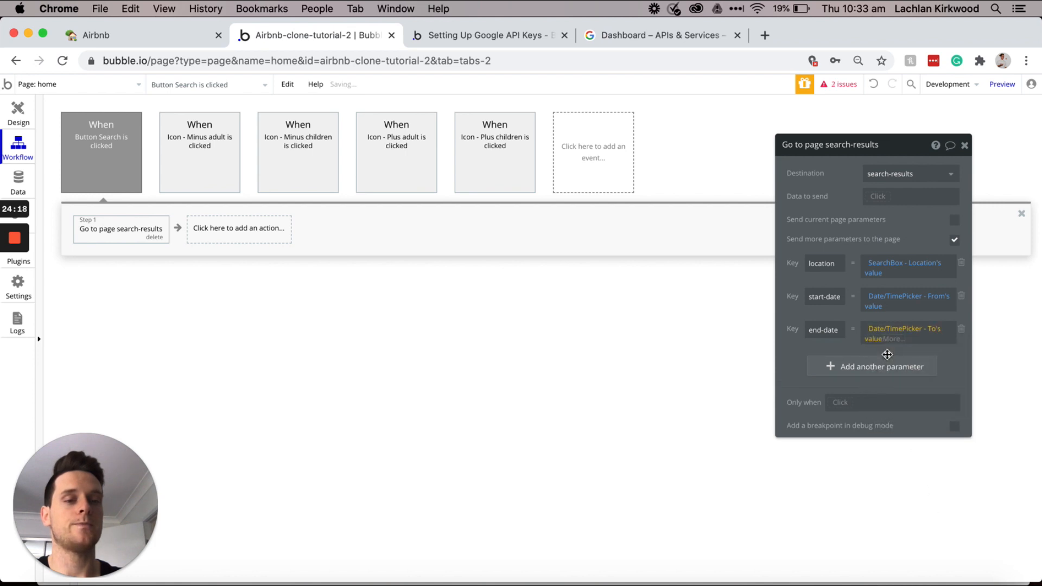
Step: Add a fourth parameter with the key "adult-count" and set its value to Input - Adult-count's value
{"action": "left_click", "coordinate": [846, 369]}
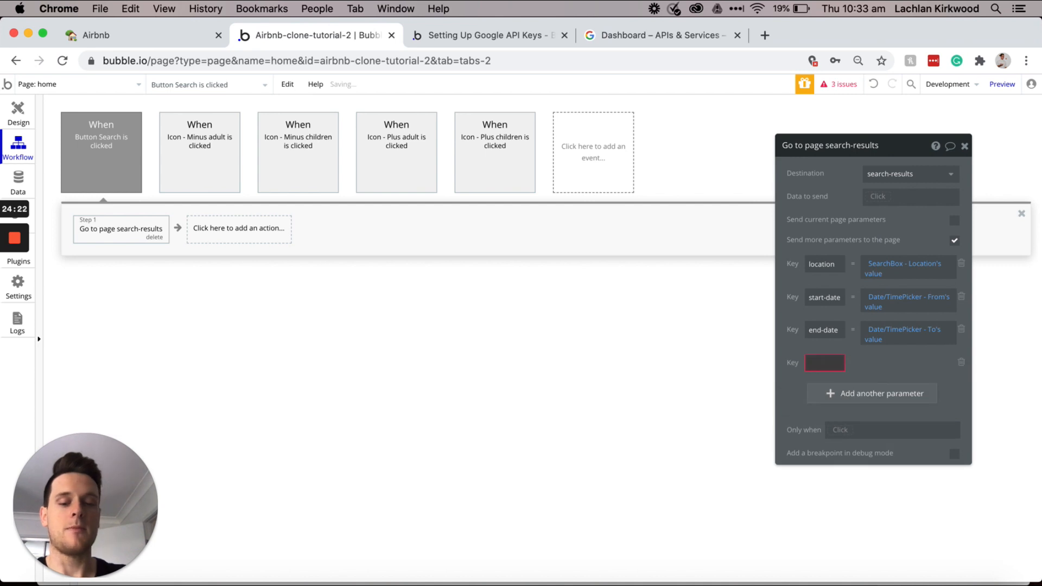
{"action": "type", "text": "adult-count"}
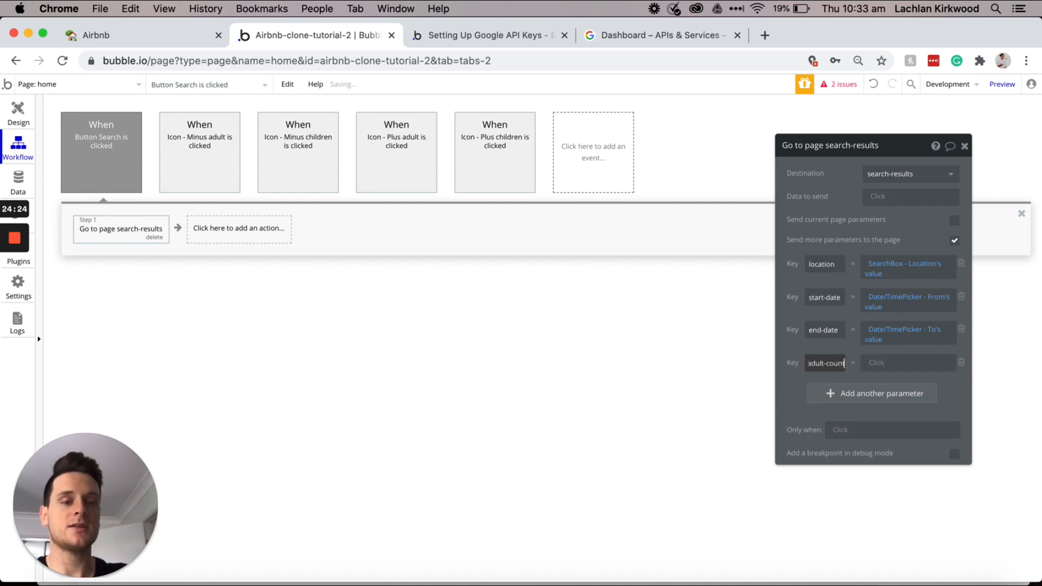
{"action": "left_click", "coordinate": [875, 364]}
{"action": "scroll", "coordinate": [919, 445], "scroll_direction": "down", "scroll_amount": 3}
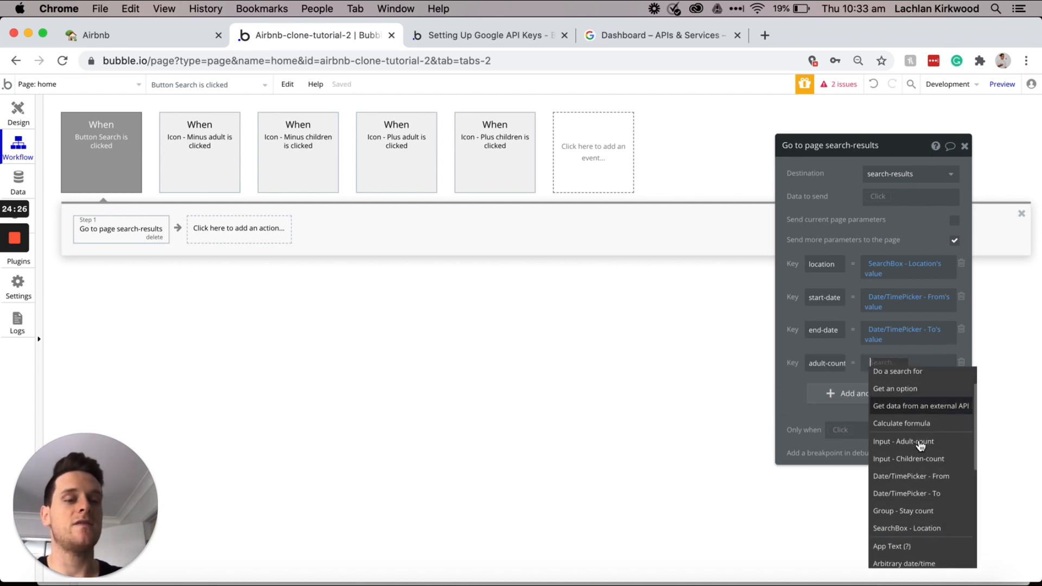
{"action": "left_click", "coordinate": [912, 393]}
{"action": "left_click", "coordinate": [904, 394]}
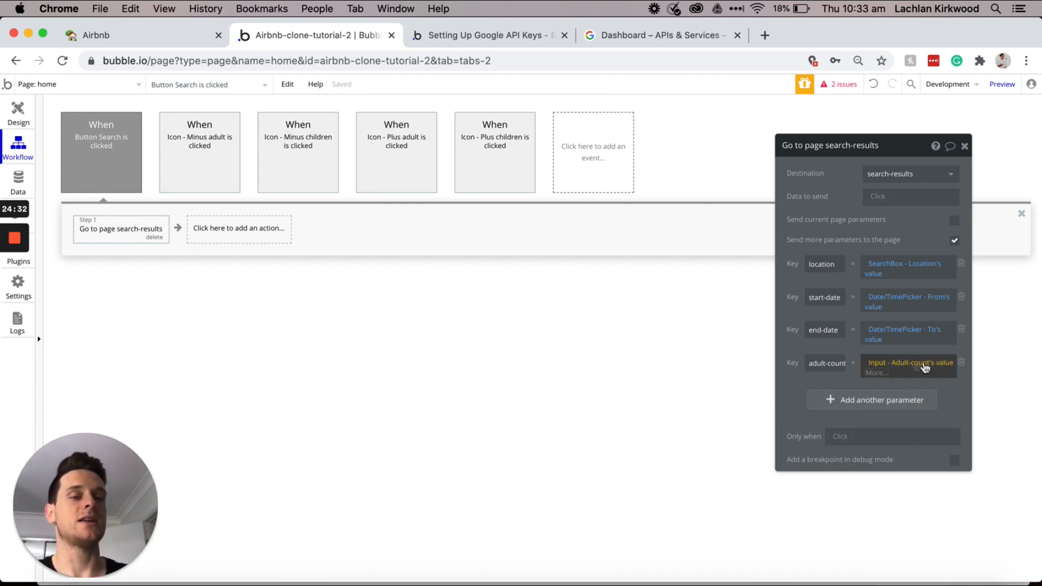
{"action": "left_click", "coordinate": [959, 393]}
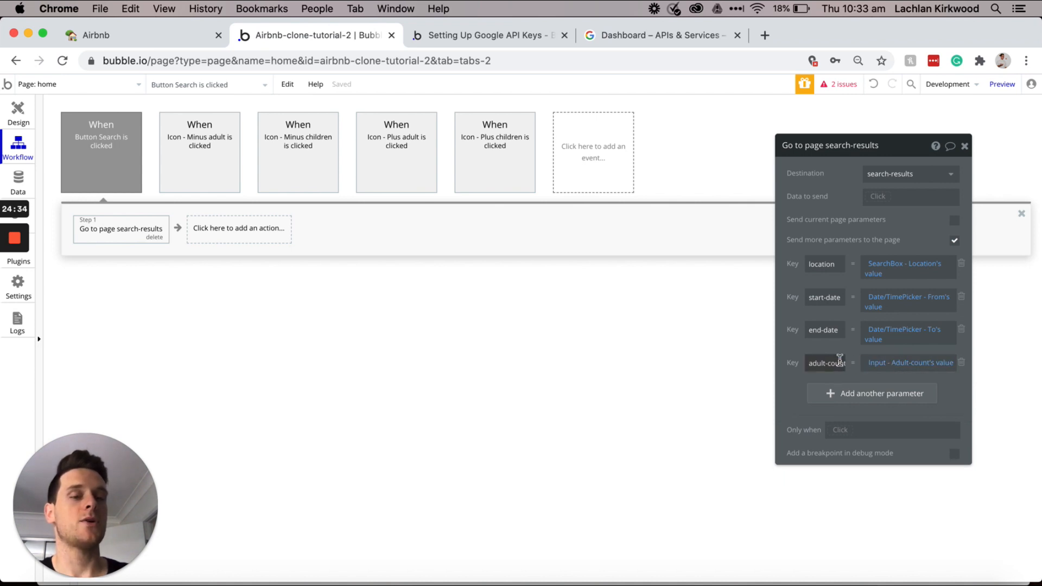
{"action": "left_click", "coordinate": [908, 369]}
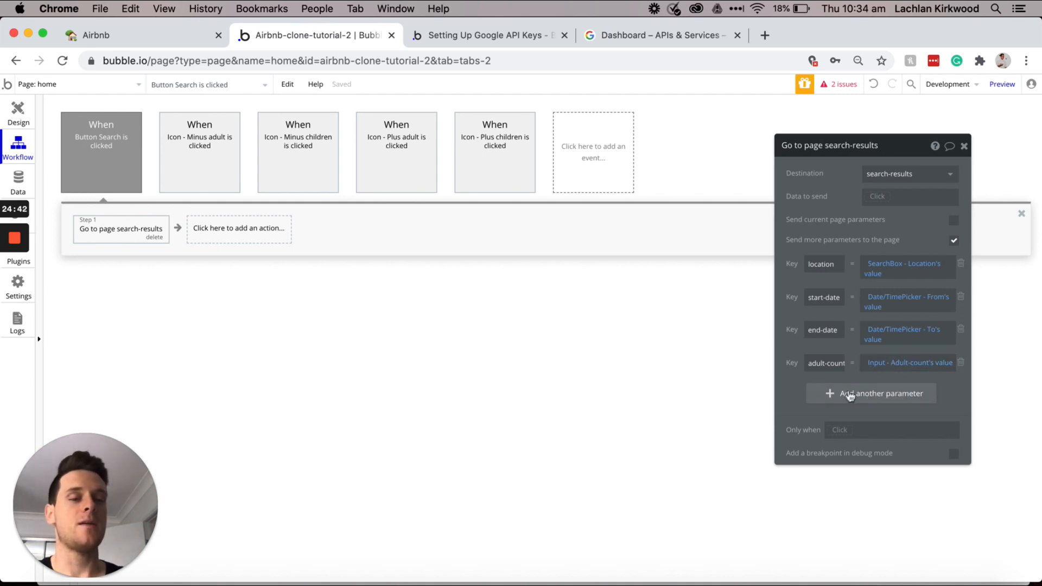
Step: Add a fifth parameter with the key "children-count" and set its value to the Input - Children-count value
{"action": "left_click", "coordinate": [845, 398]}
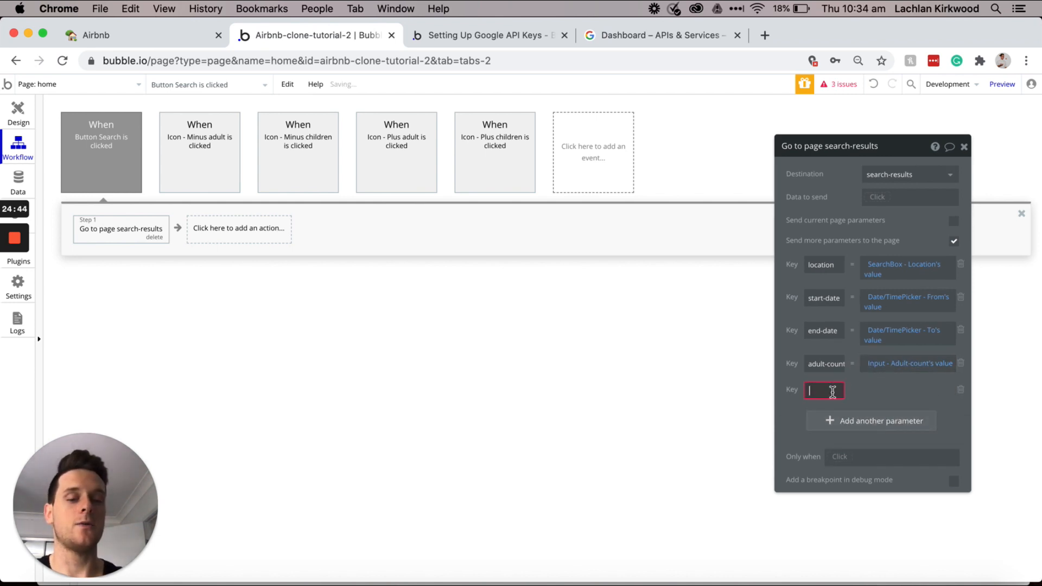
{"action": "type", "text": "children-count"}
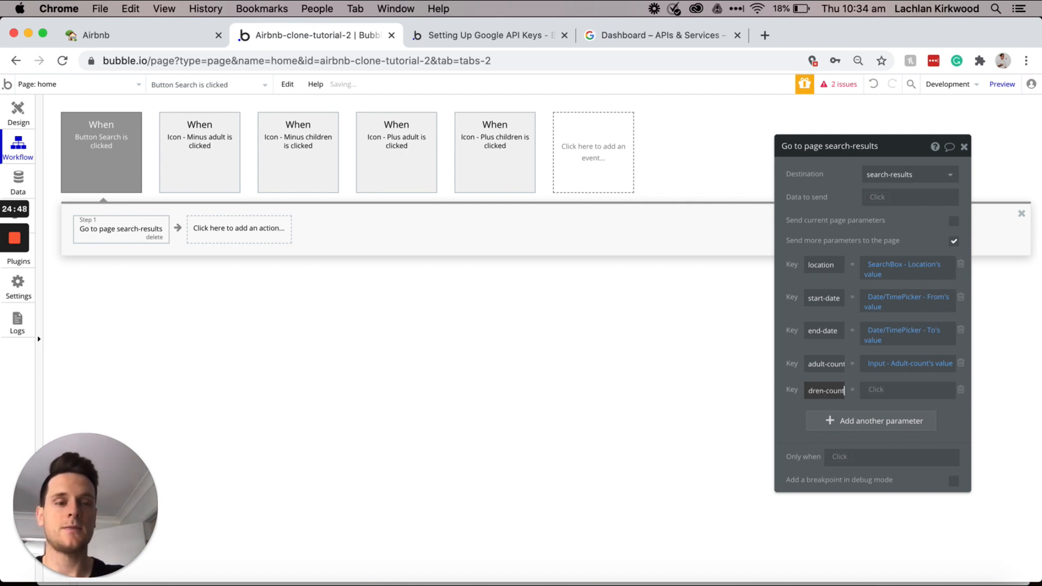
{"action": "left_click", "coordinate": [890, 390]}
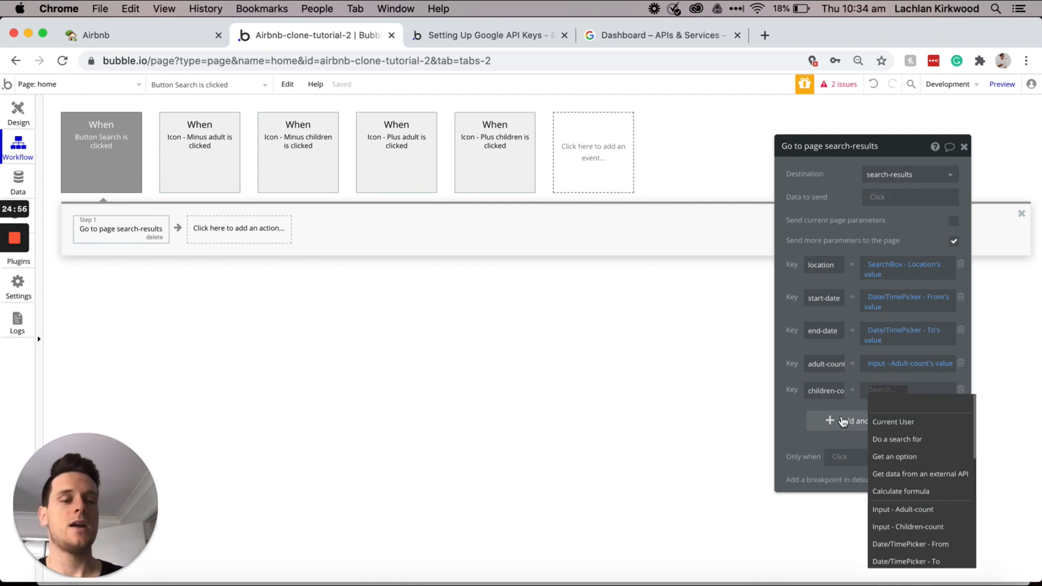
{"action": "left_click", "coordinate": [916, 528]}
{"action": "left_click", "coordinate": [896, 421]}
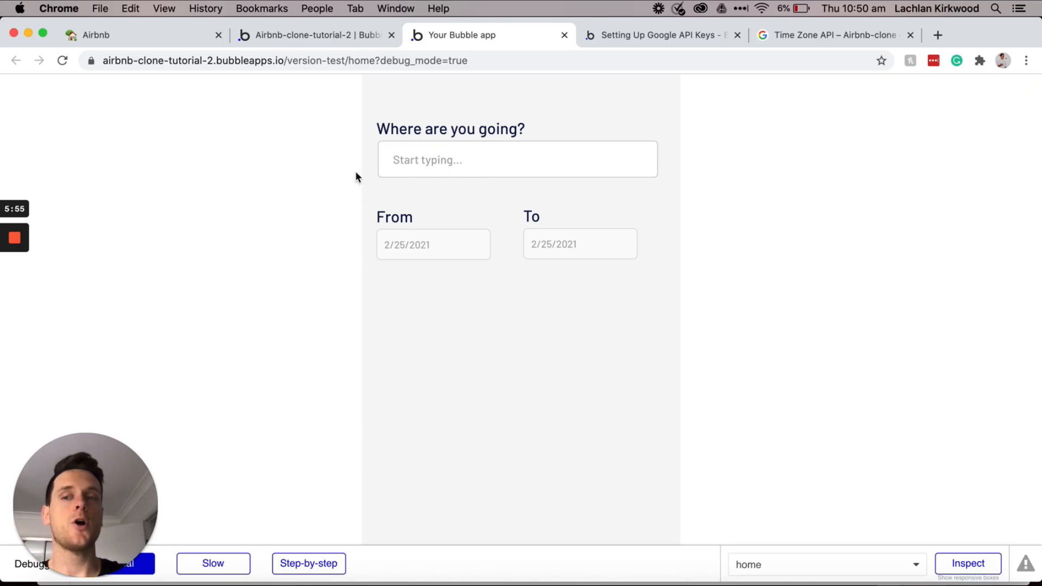
{"action": "left_click", "coordinate": [456, 149]}
{"action": "left_click", "coordinate": [359, 187]}
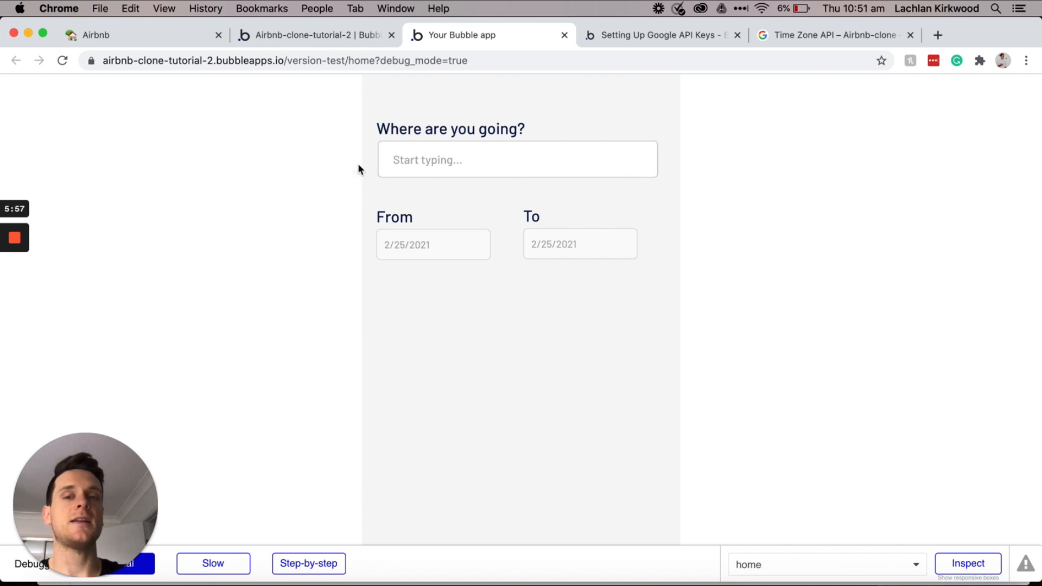
{"action": "left_click", "coordinate": [432, 161]}
{"action": "left_click", "coordinate": [429, 235]}
{"action": "left_click", "coordinate": [560, 229]}
{"action": "left_click", "coordinate": [559, 232]}
{"action": "scroll", "coordinate": [552, 235], "scroll_direction": "down", "scroll_amount": 2}
{"action": "left_click", "coordinate": [582, 233]}
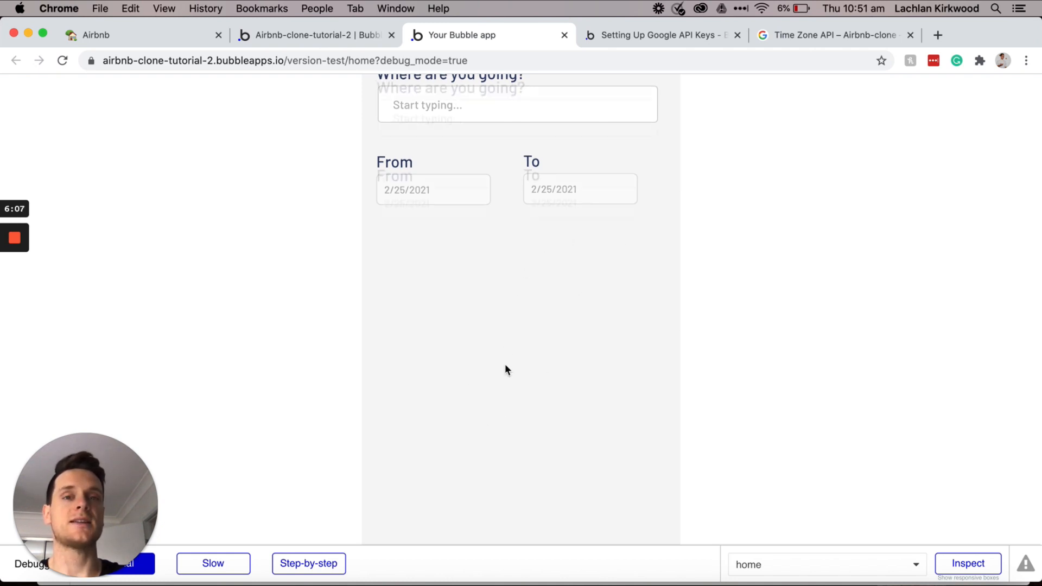
{"action": "scroll", "coordinate": [505, 366], "scroll_direction": "up", "scroll_amount": 2}
Step: Enter San Francisco, CA, USA as the destination in the previewed home page's location search
{"action": "left_click", "coordinate": [459, 156]}
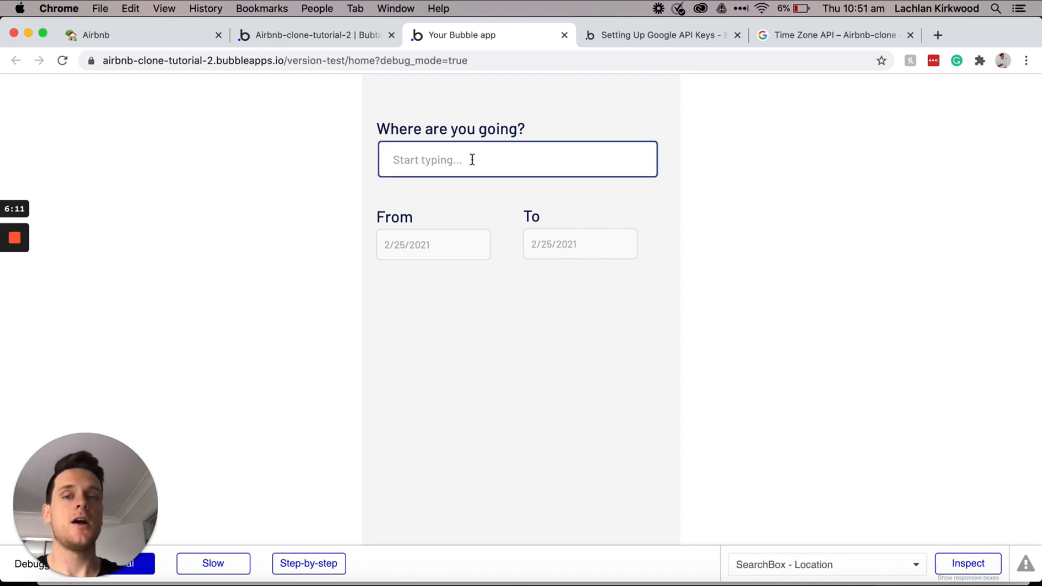
{"action": "type", "text": "San "}
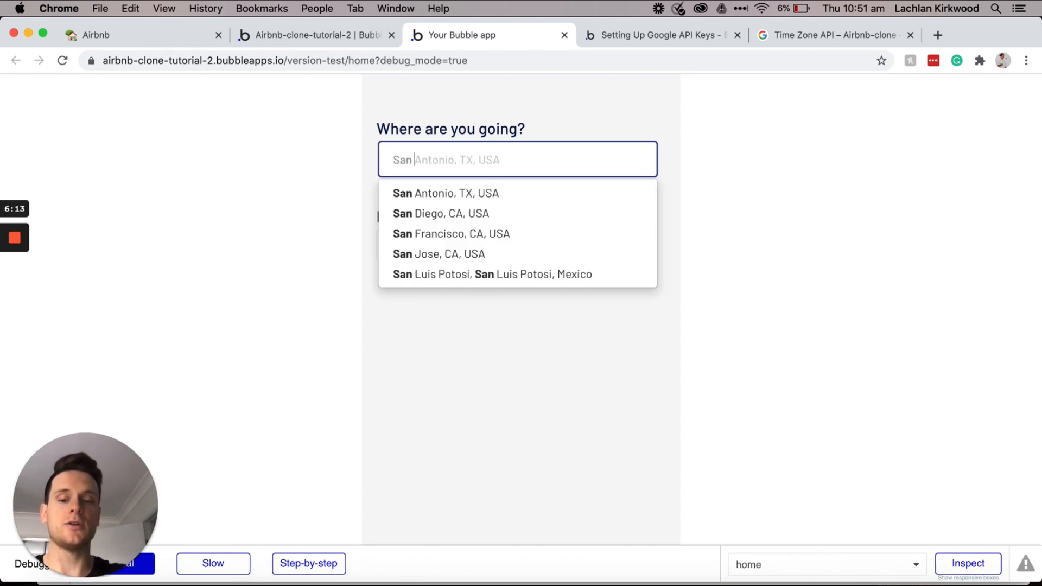
{"action": "type", "text": "f"}
{"action": "left_click", "coordinate": [470, 191]}
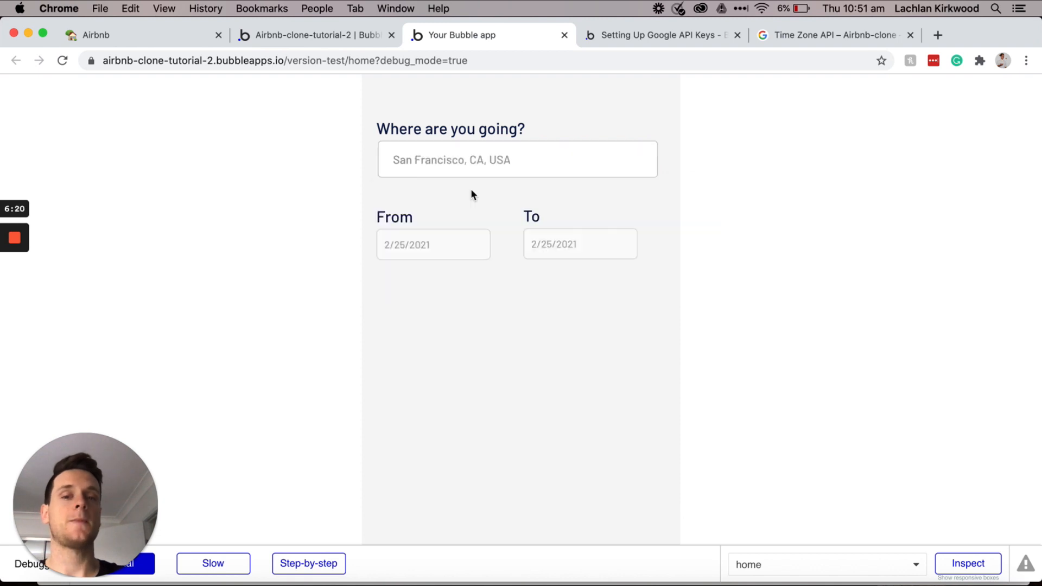
Step: Set the stay's From date to 2/26/2021 and its To date to 2/28/2021
{"action": "left_click", "coordinate": [440, 247]}
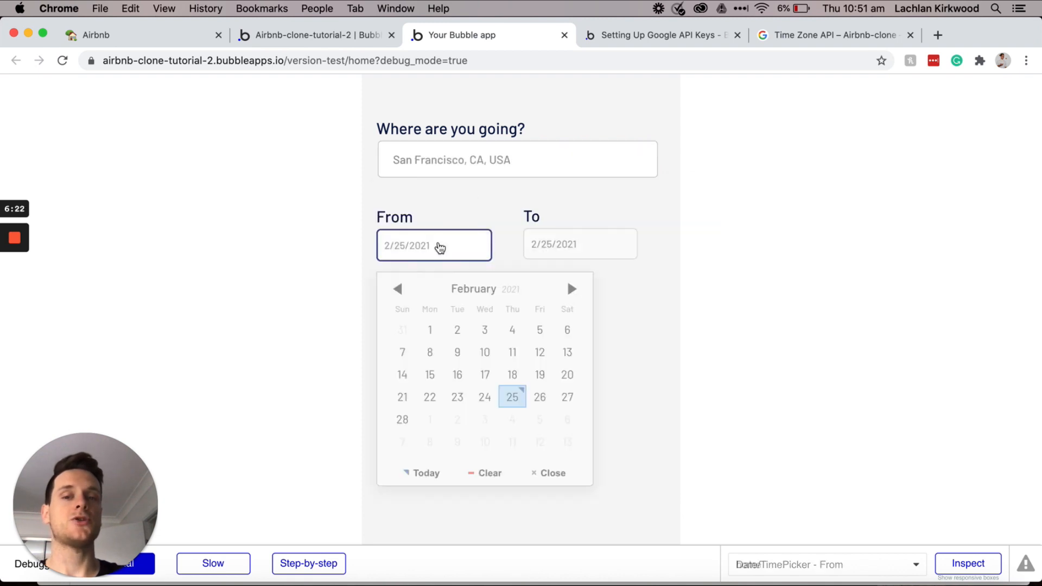
{"action": "left_click", "coordinate": [539, 397]}
{"action": "left_click", "coordinate": [577, 260]}
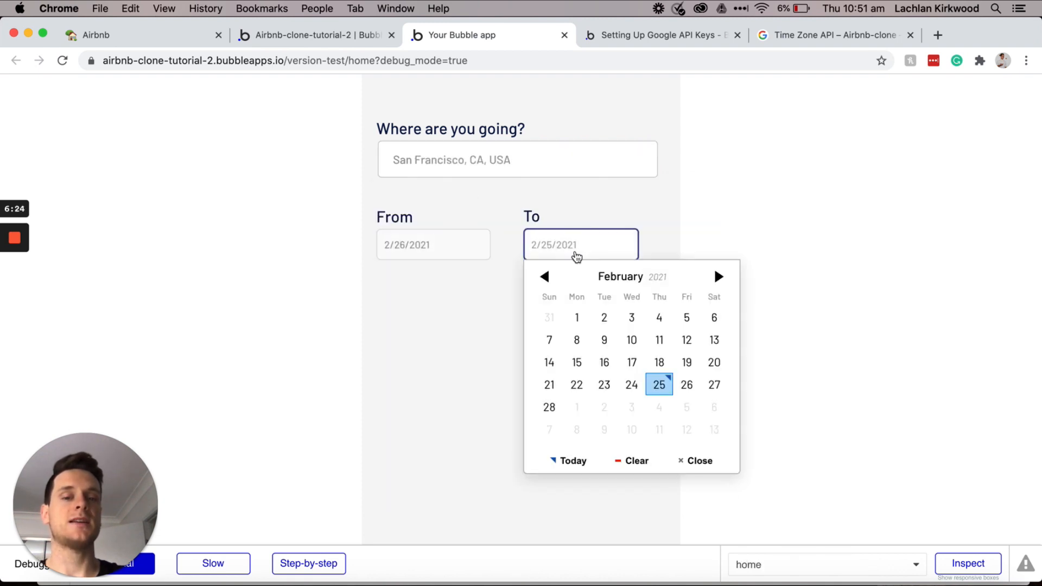
{"action": "left_click", "coordinate": [551, 406]}
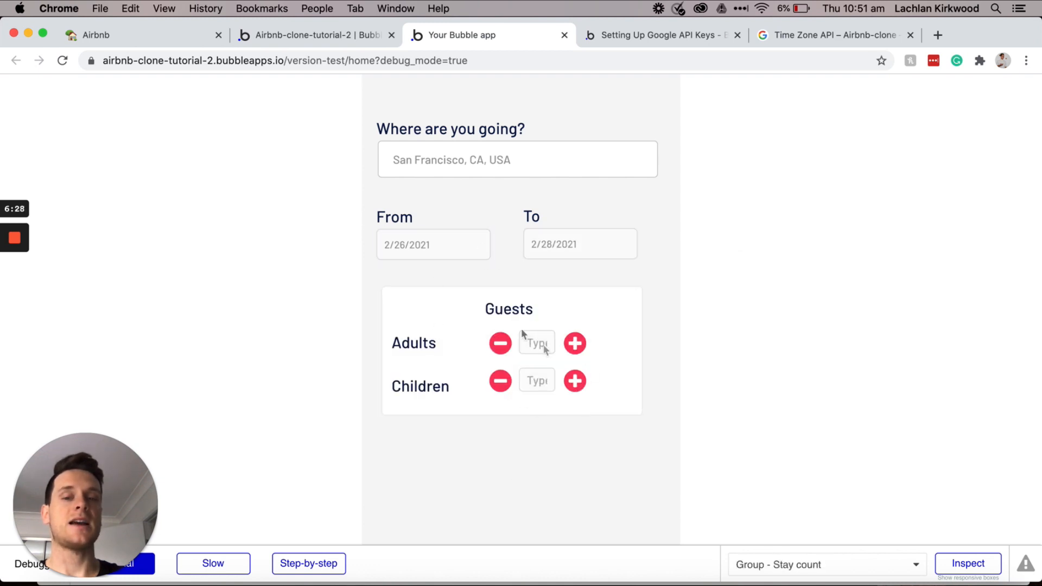
Step: Try the adult counter in both directions, set the guests to 3 adults and 1 child, and run the search
{"action": "left_click", "coordinate": [575, 344]}
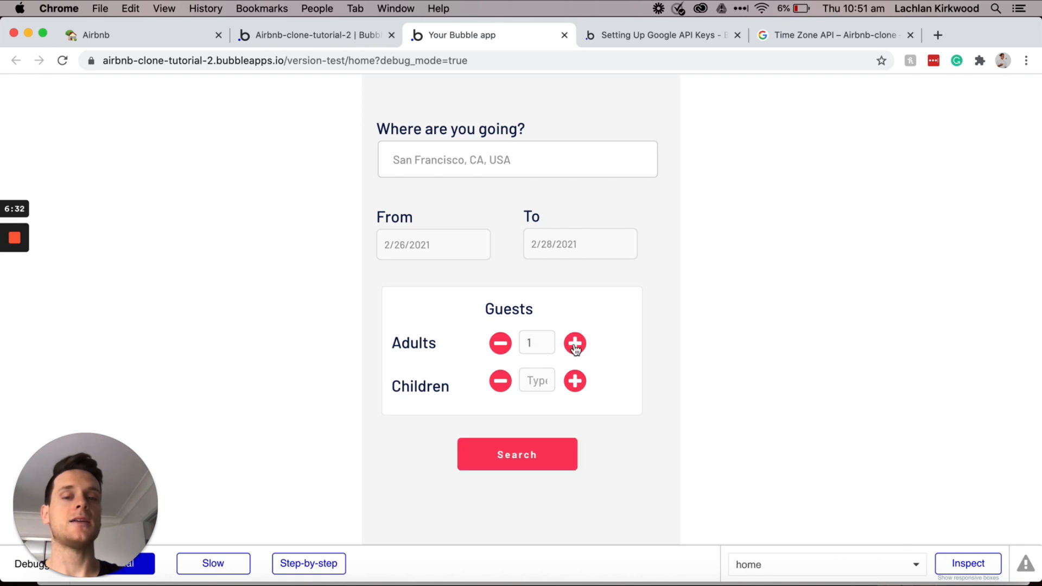
{"action": "left_click", "coordinate": [503, 350]}
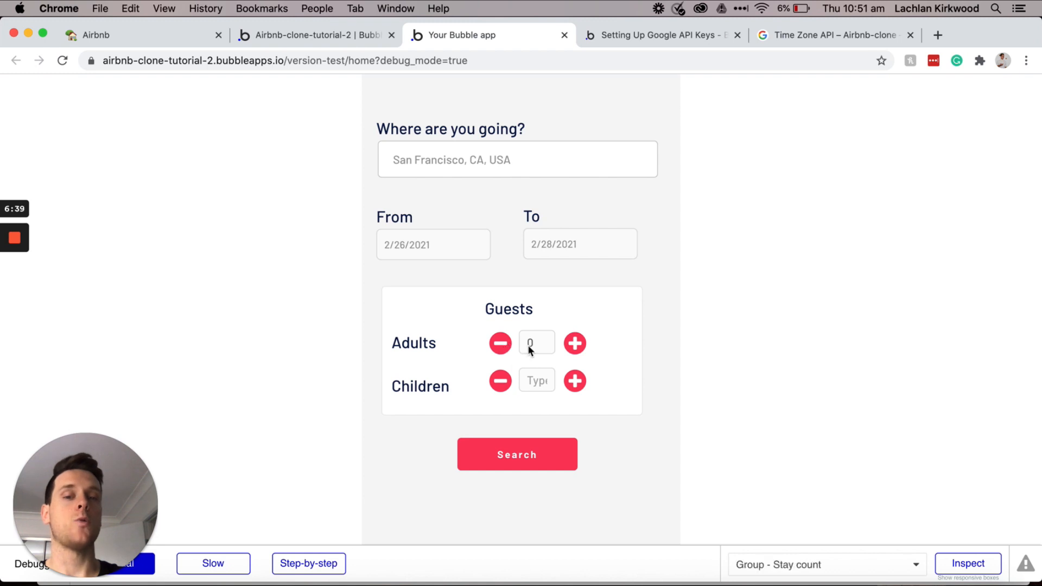
{"action": "left_click", "coordinate": [576, 349]}
{"action": "left_click", "coordinate": [576, 348]}
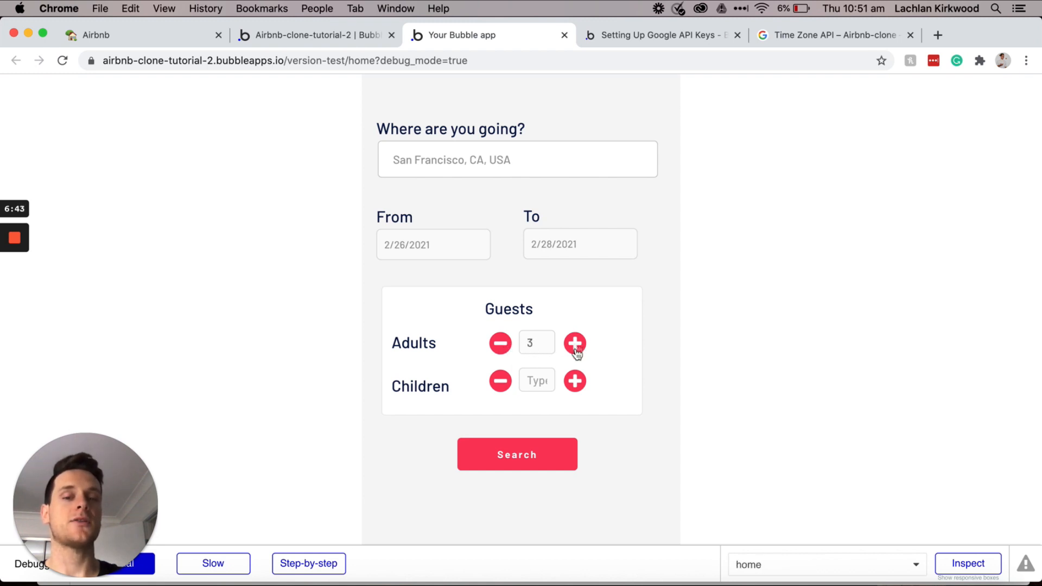
{"action": "left_click", "coordinate": [576, 383]}
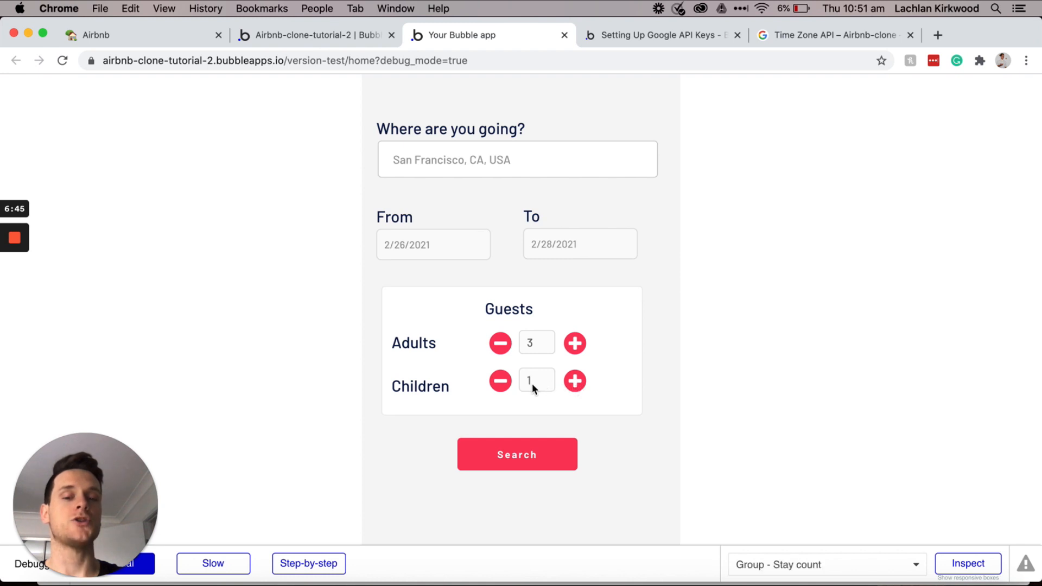
{"action": "left_click", "coordinate": [512, 459]}
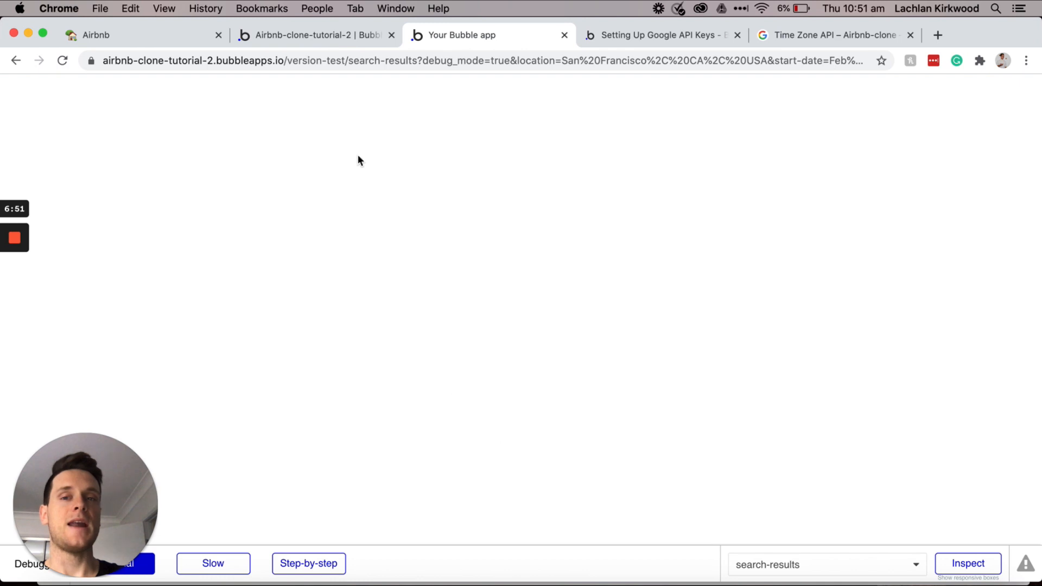
Step: Examine the search-results page URL for the location, start-date, end-date, adult-count and children-count parameters
{"action": "left_click", "coordinate": [383, 62]}
{"action": "left_click", "coordinate": [390, 62]}
{"action": "left_click_drag", "start_coordinate": [383, 63], "coordinate": [516, 49]}
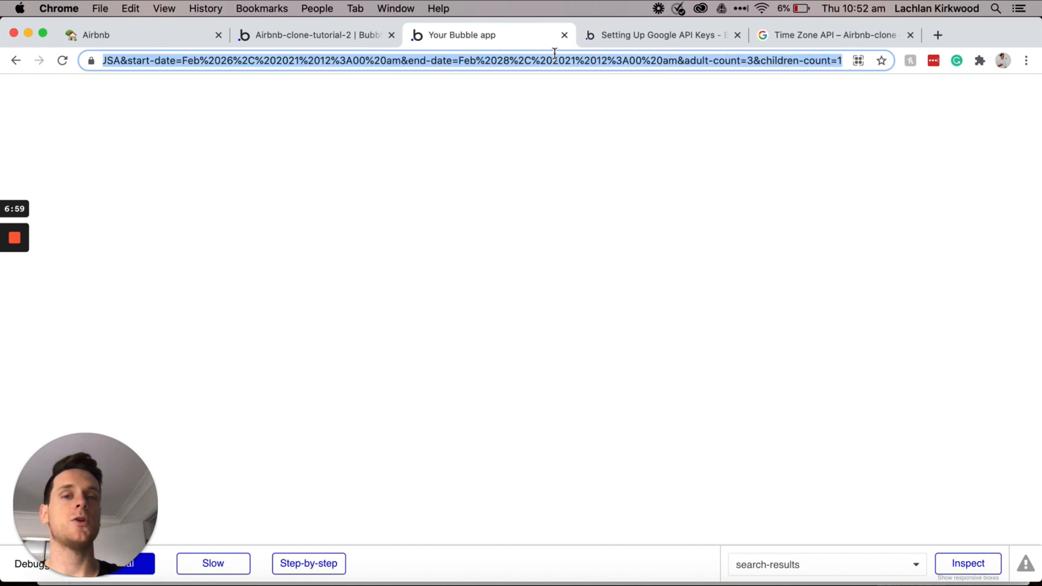
{"action": "left_click_drag", "start_coordinate": [243, 60], "coordinate": [85, 60]}
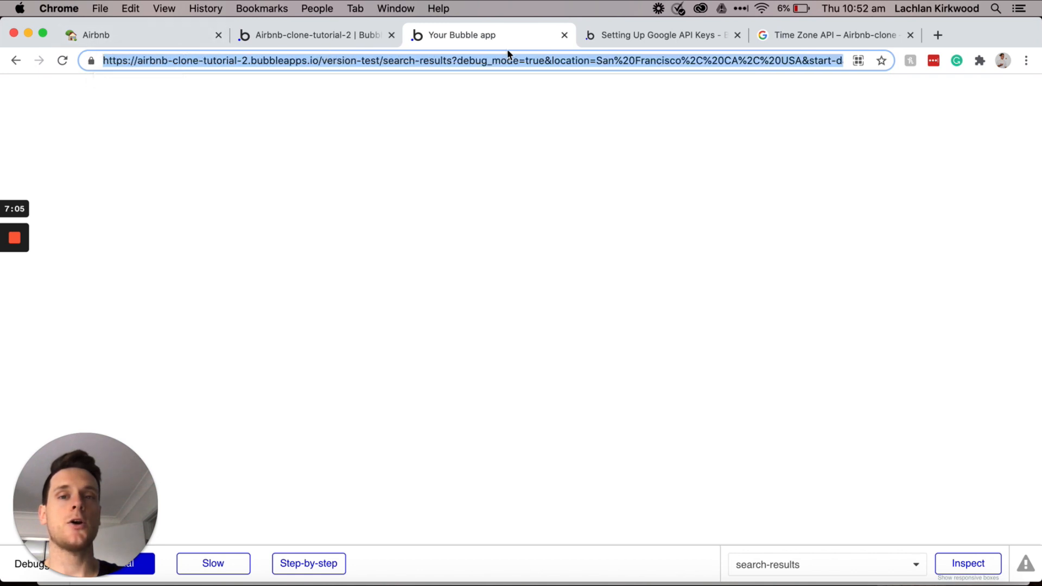
{"action": "left_click", "coordinate": [820, 60]}
{"action": "left_click_drag", "start_coordinate": [837, 60], "coordinate": [850, 61]}
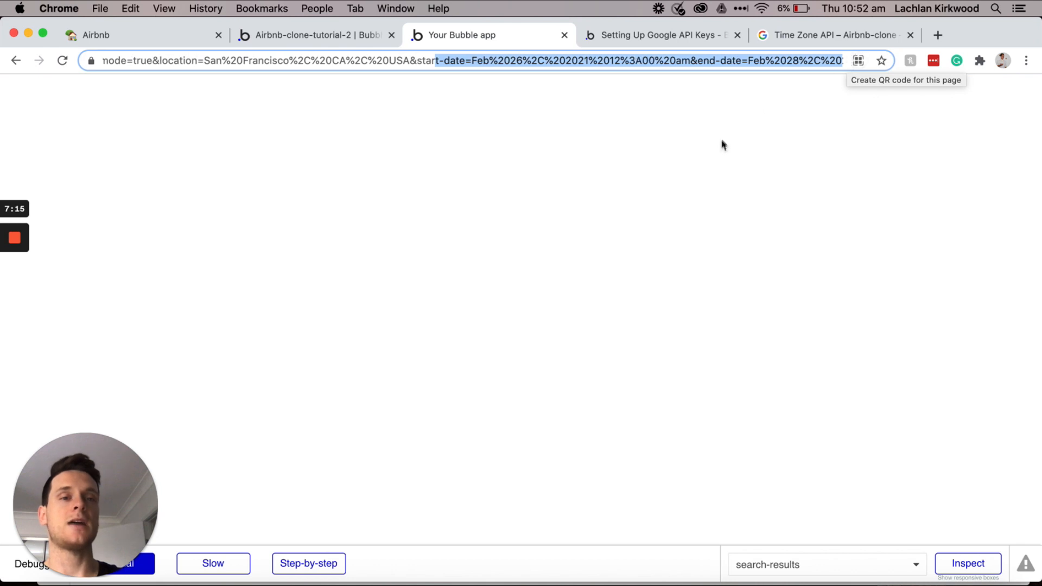
{"action": "left_click", "coordinate": [719, 159]}
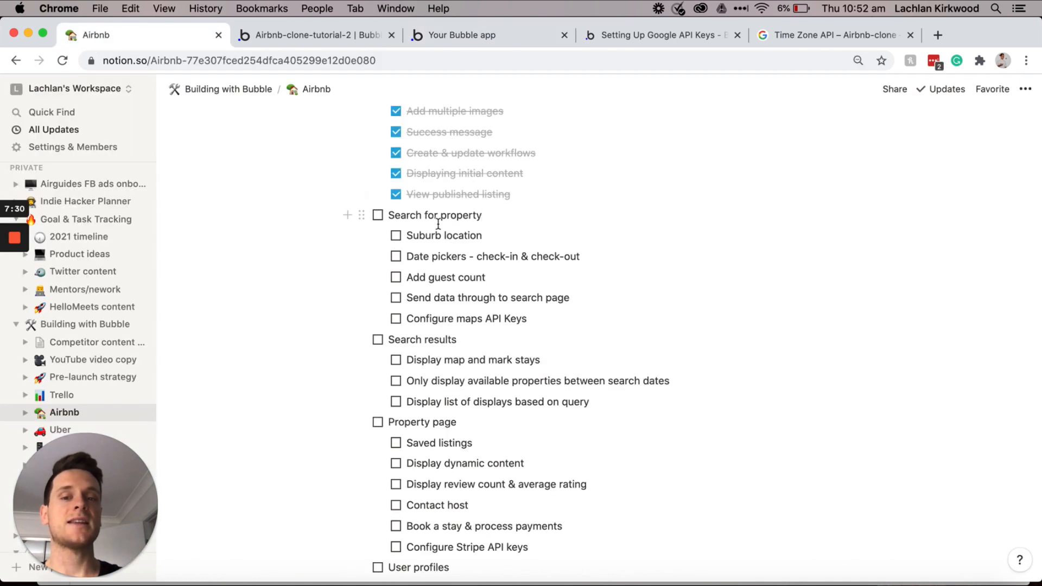
Step: Switch from the Notion task list to the Bubble editor and open the search-results page for editing
{"action": "left_click", "coordinate": [474, 216]}
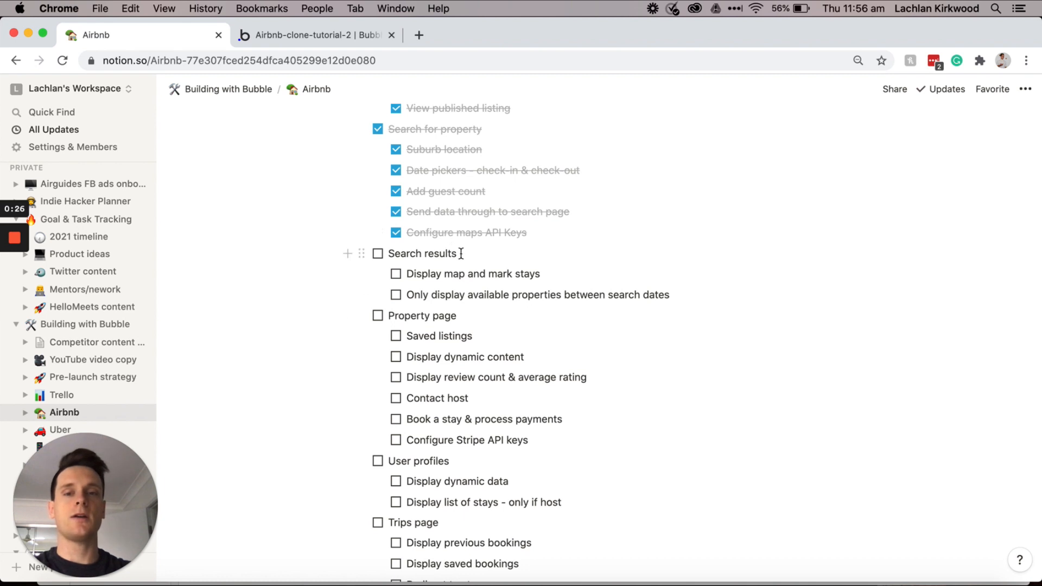
{"action": "left_click", "coordinate": [347, 37]}
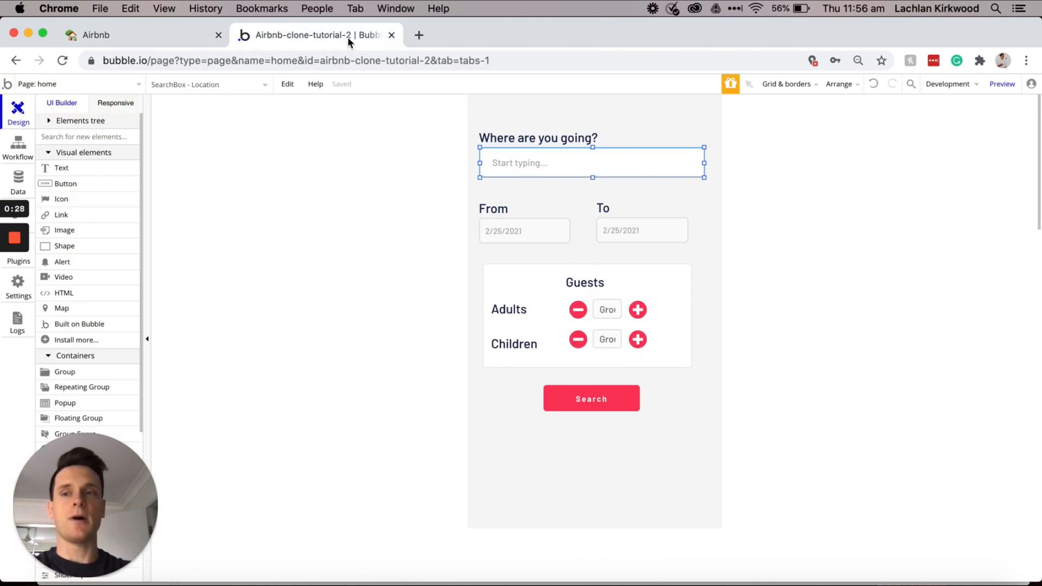
{"action": "left_click", "coordinate": [120, 87]}
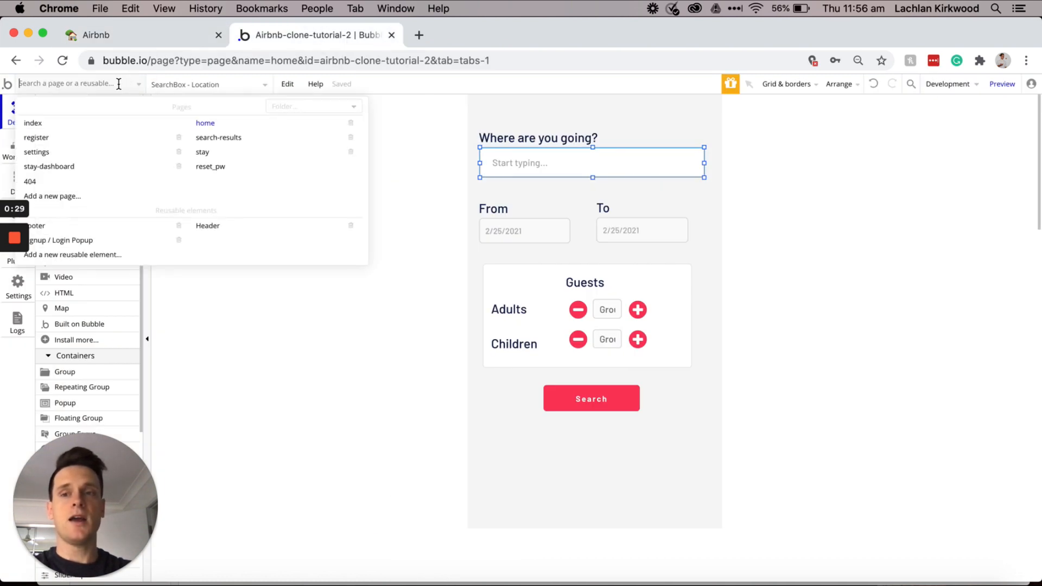
{"action": "left_click", "coordinate": [215, 139]}
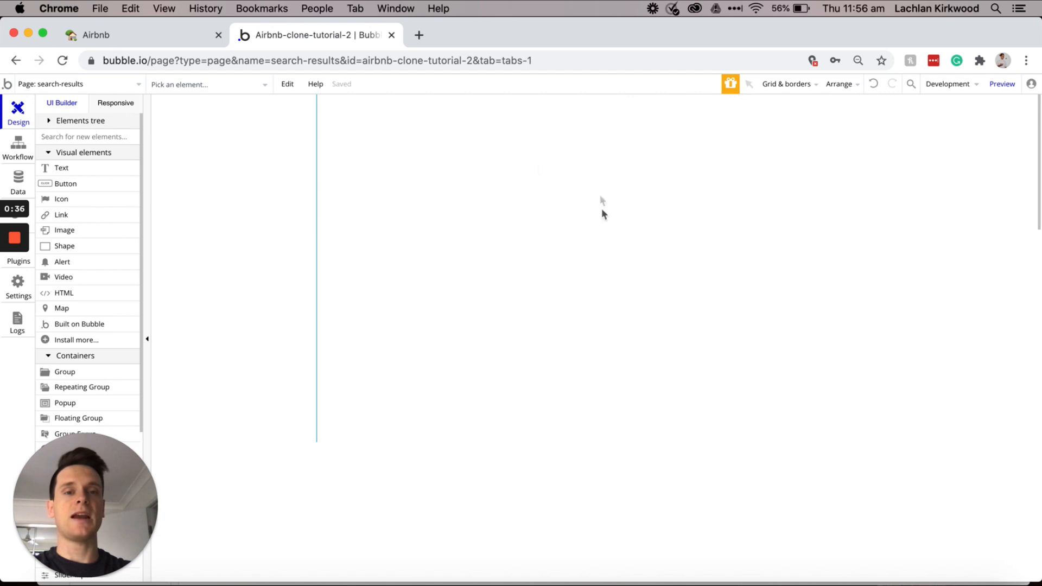
Step: Set the search-results page's background color to #E6E6E6 and resize the page to about 422 wide by 702 high
{"action": "left_click", "coordinate": [530, 221]}
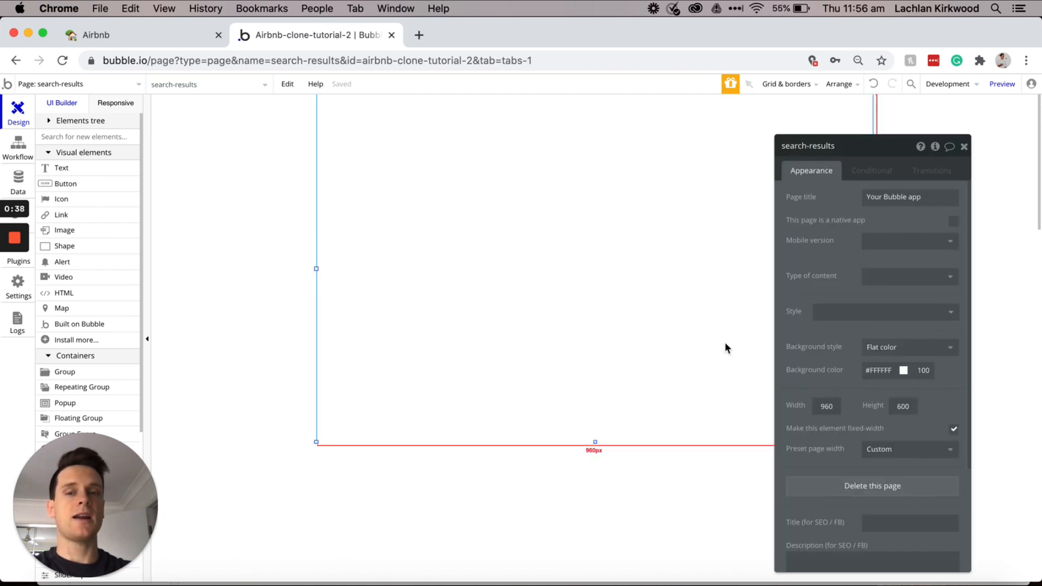
{"action": "left_click", "coordinate": [880, 370]}
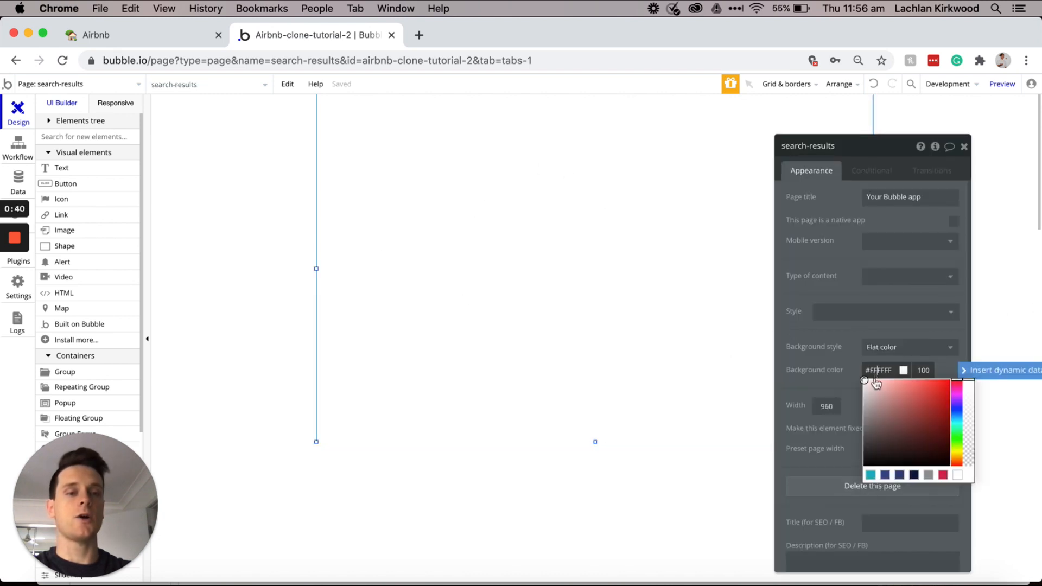
{"action": "left_click", "coordinate": [864, 386]}
{"action": "left_click_drag", "start_coordinate": [863, 386], "coordinate": [852, 387]}
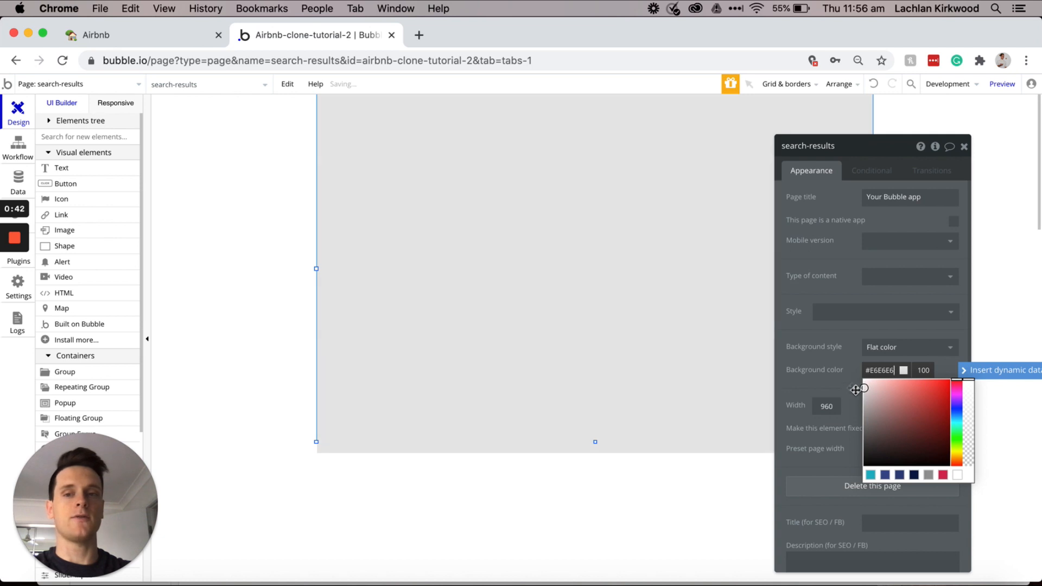
{"action": "left_click_drag", "start_coordinate": [317, 270], "coordinate": [475, 280]}
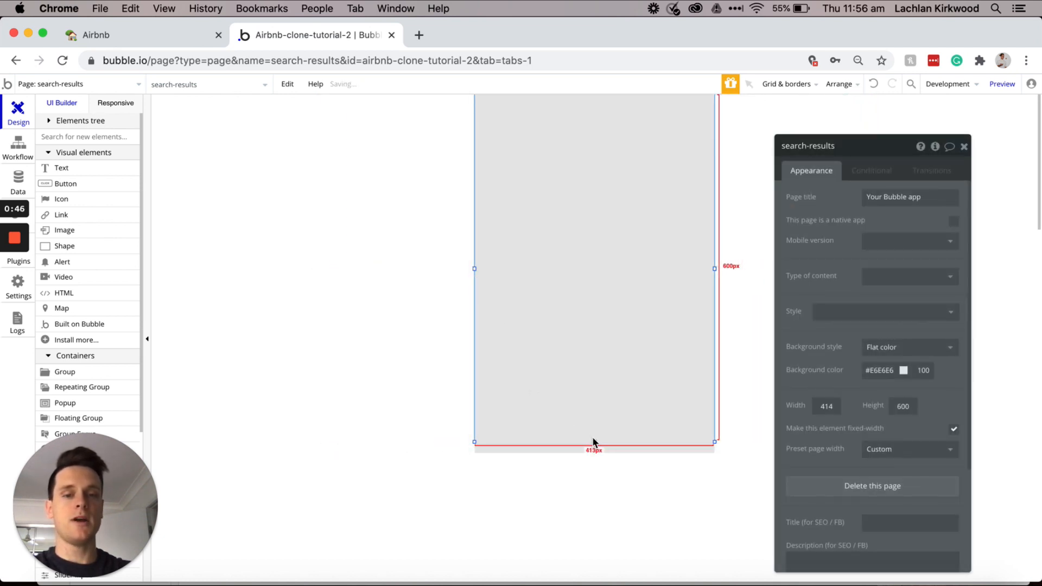
{"action": "left_click_drag", "start_coordinate": [594, 443], "coordinate": [594, 502]}
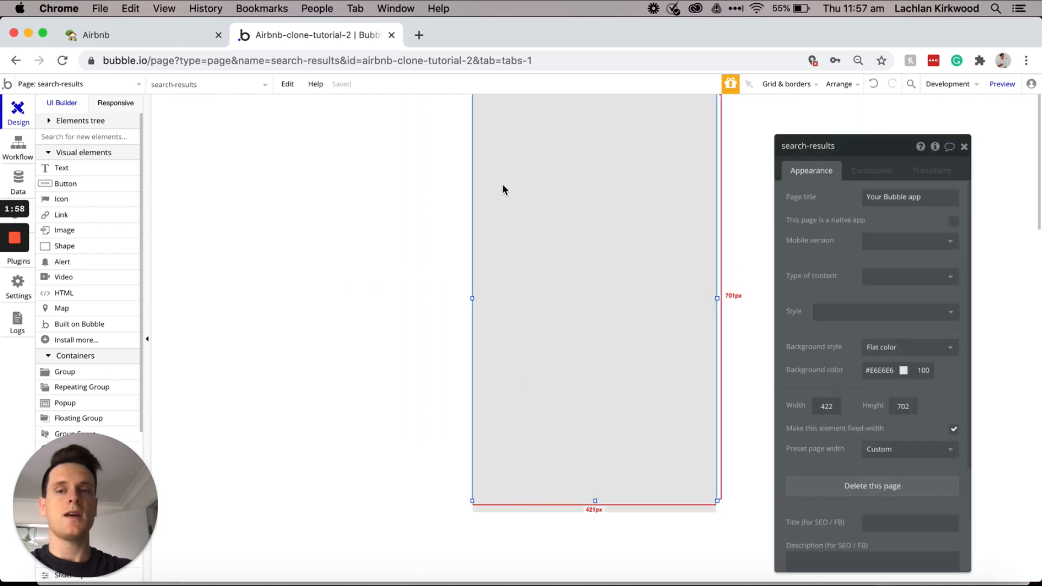
Step: Add a text element about 372 by 67 across the top of the page, reading "Stays in"
{"action": "left_click", "coordinate": [93, 168]}
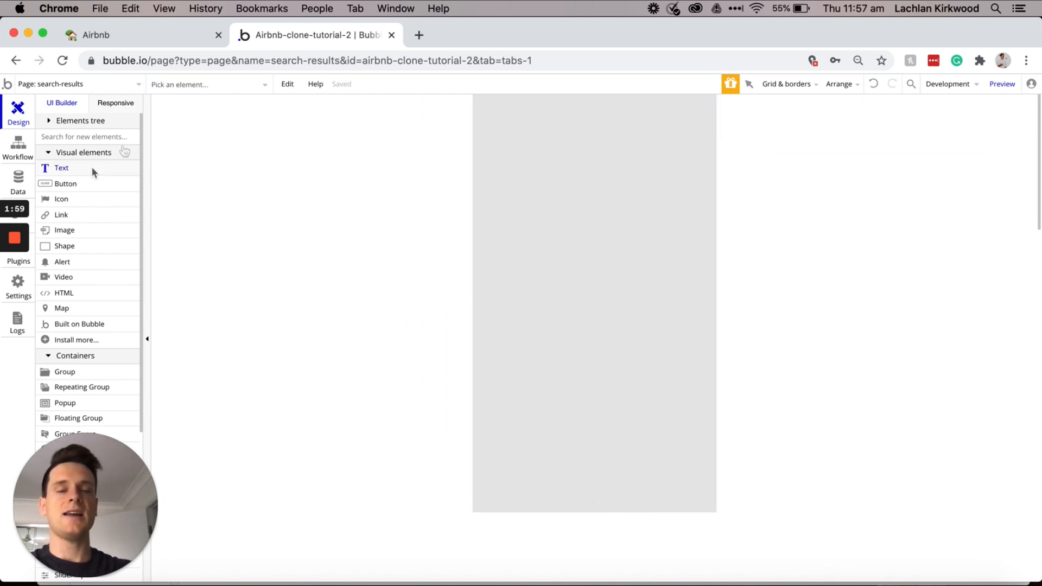
{"action": "left_click_drag", "start_coordinate": [487, 113], "coordinate": [702, 153]}
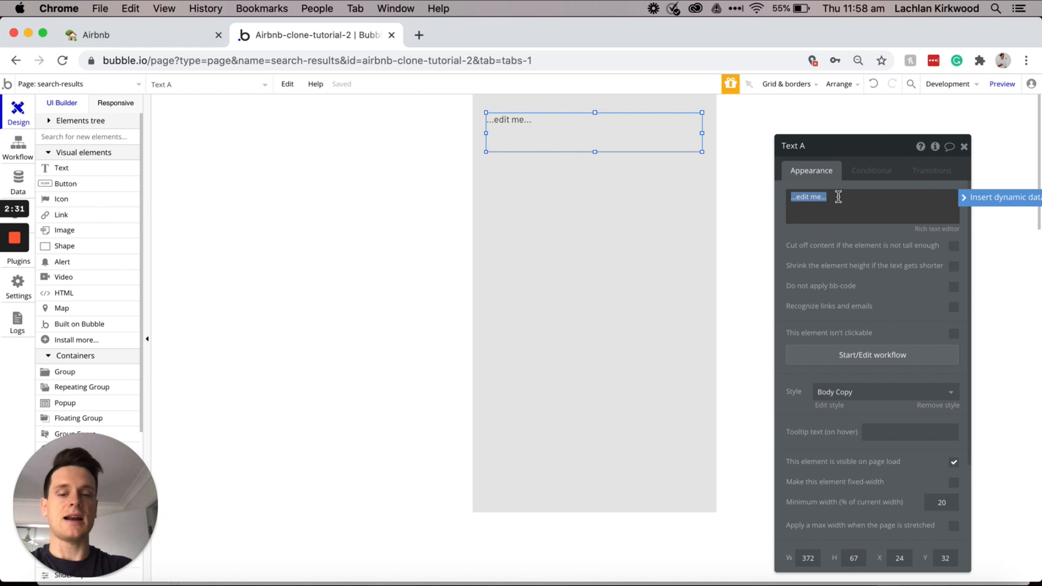
{"action": "type", "text": "Stays"}
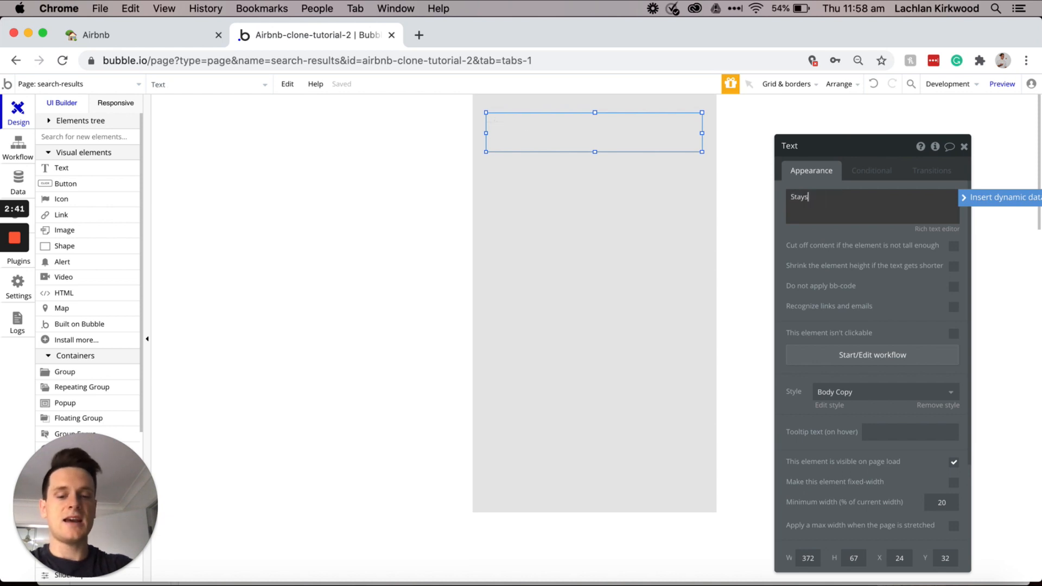
{"action": "type", "text": " in"}
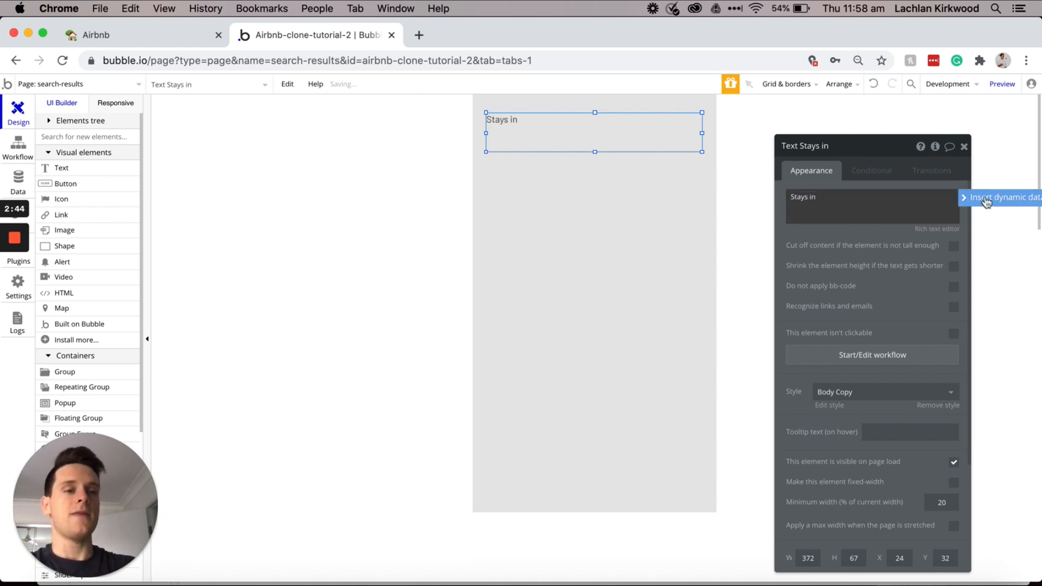
Step: Append the page URL parameter "location" to the heading text as dynamic data of type geographic address
{"action": "left_click", "coordinate": [984, 198]}
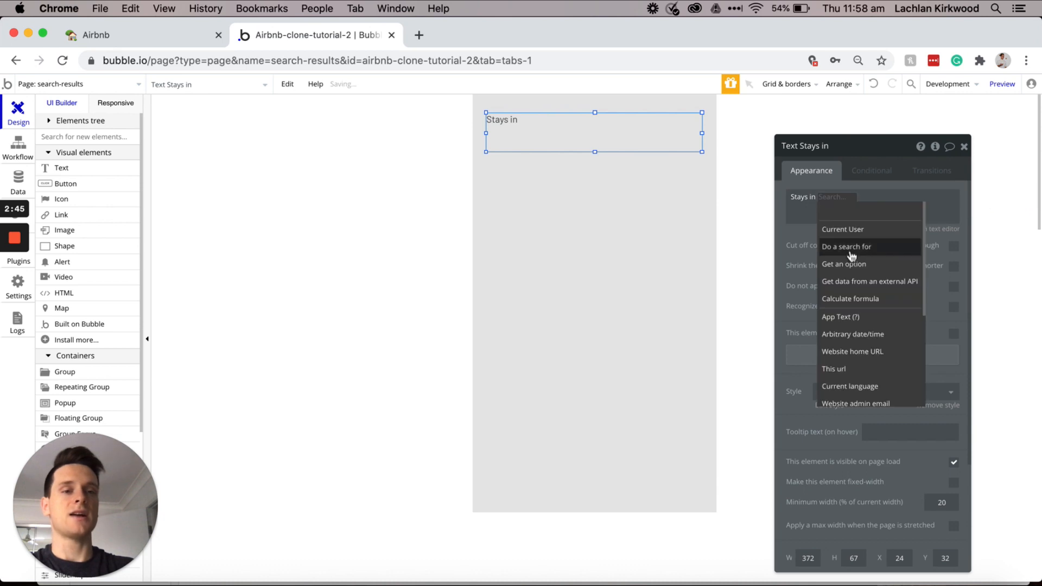
{"action": "scroll", "coordinate": [856, 247], "scroll_direction": "down", "scroll_amount": 5}
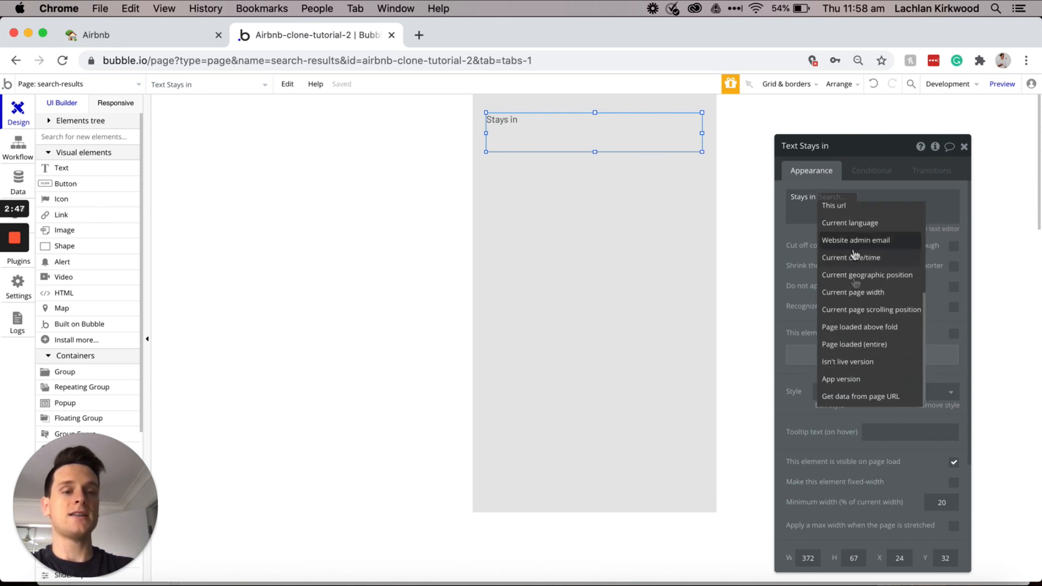
{"action": "left_click", "coordinate": [845, 398]}
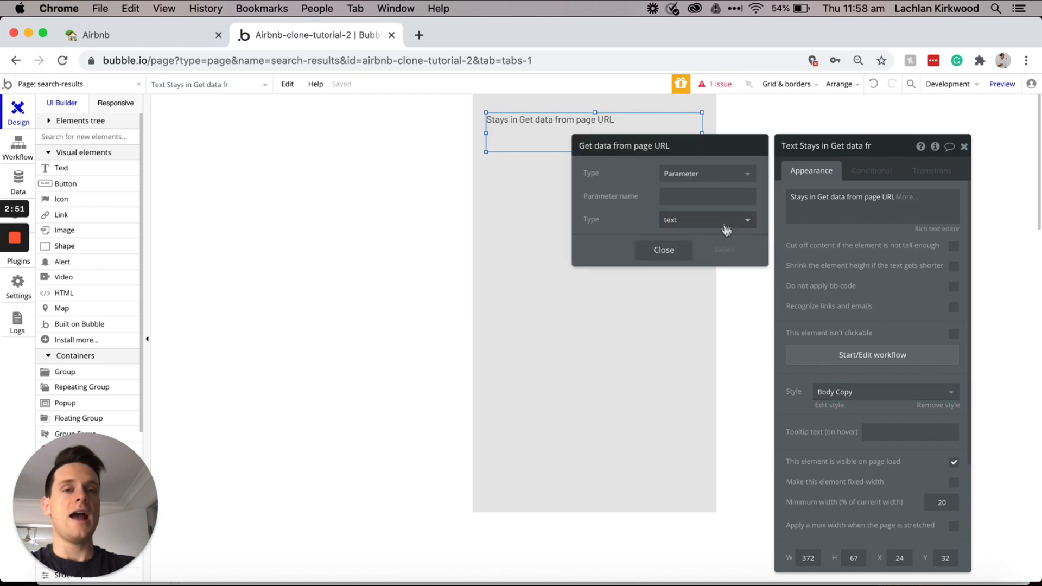
{"action": "left_click", "coordinate": [680, 198]}
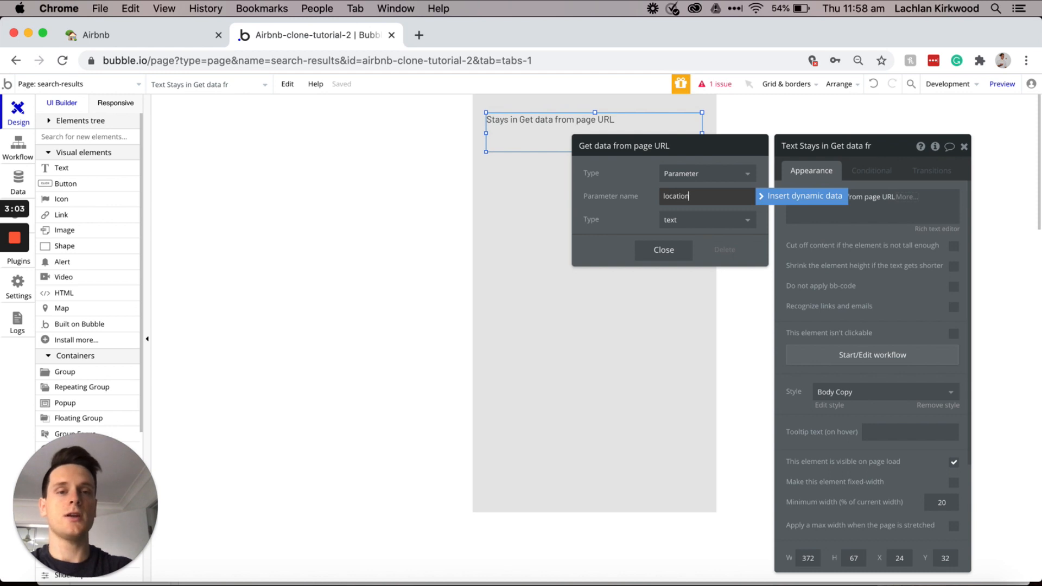
{"action": "left_click", "coordinate": [706, 219]}
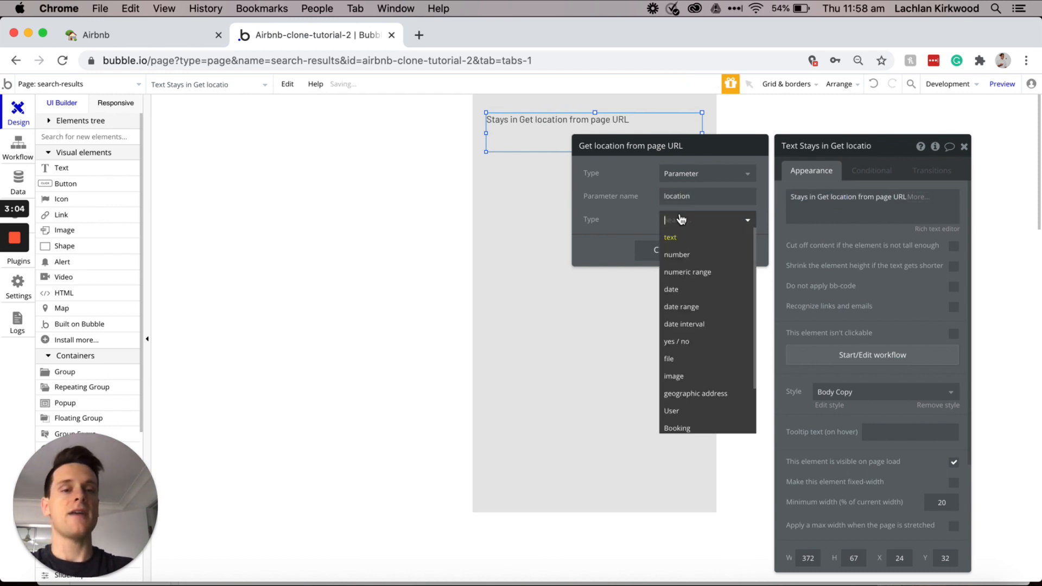
{"action": "left_click", "coordinate": [706, 394]}
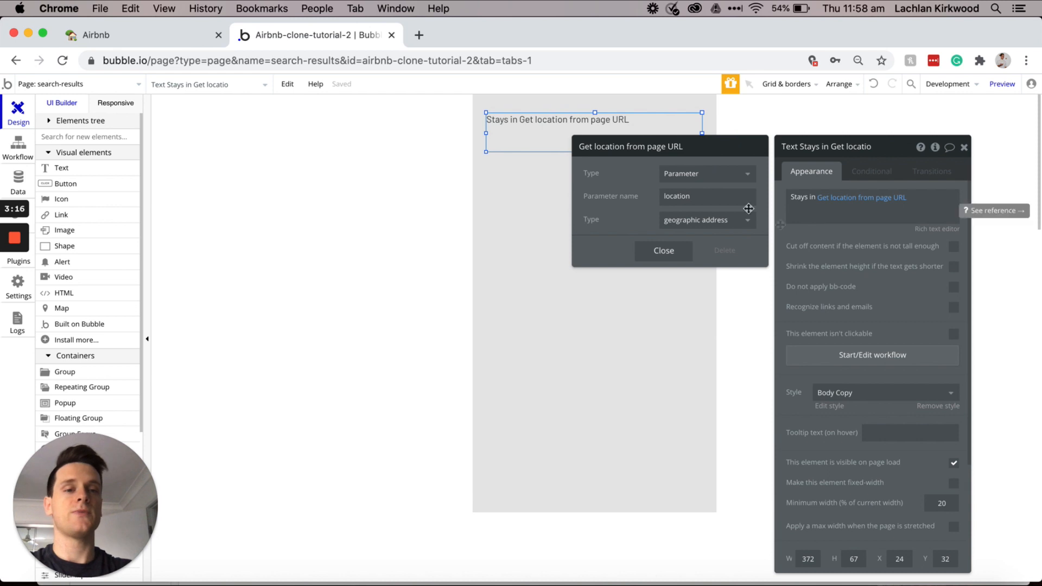
Step: Continue the heading with "from" and the page URL parameter "start-date" as dynamic data of type date
{"action": "left_click", "coordinate": [841, 209]}
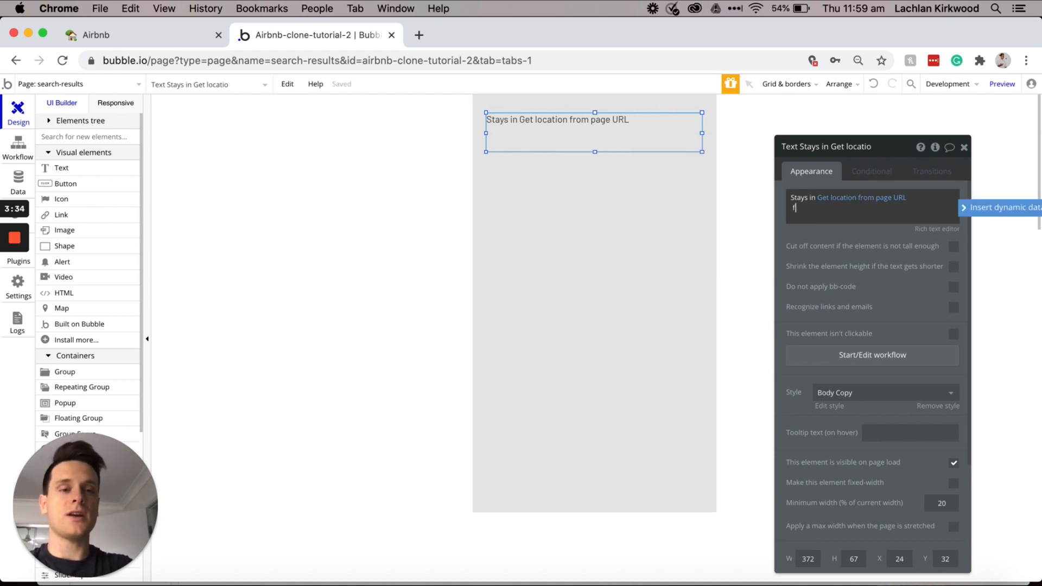
{"action": "left_click", "coordinate": [996, 214]}
{"action": "scroll", "coordinate": [865, 299], "scroll_direction": "down", "scroll_amount": 3}
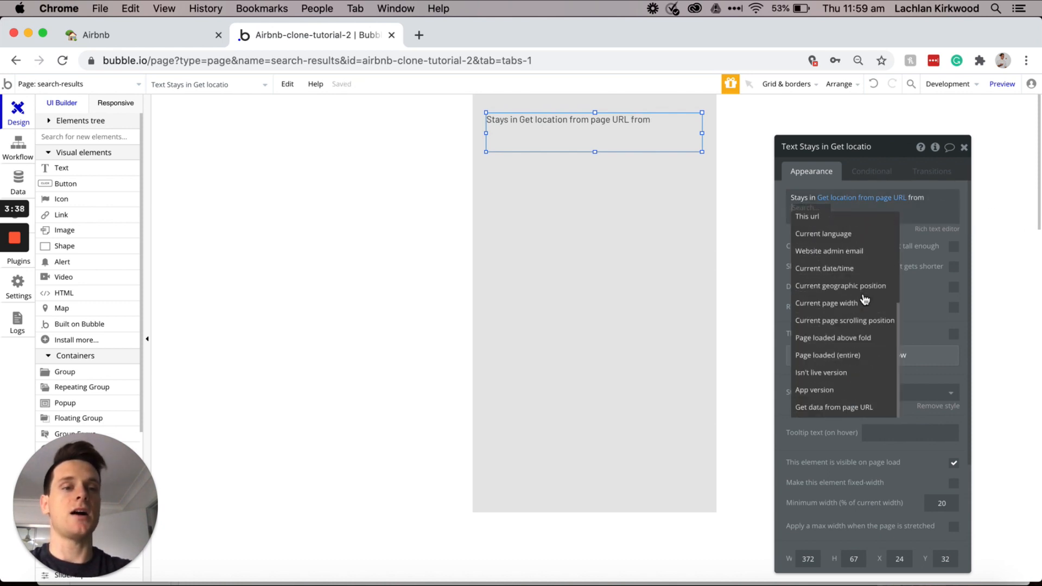
{"action": "left_click", "coordinate": [836, 408]}
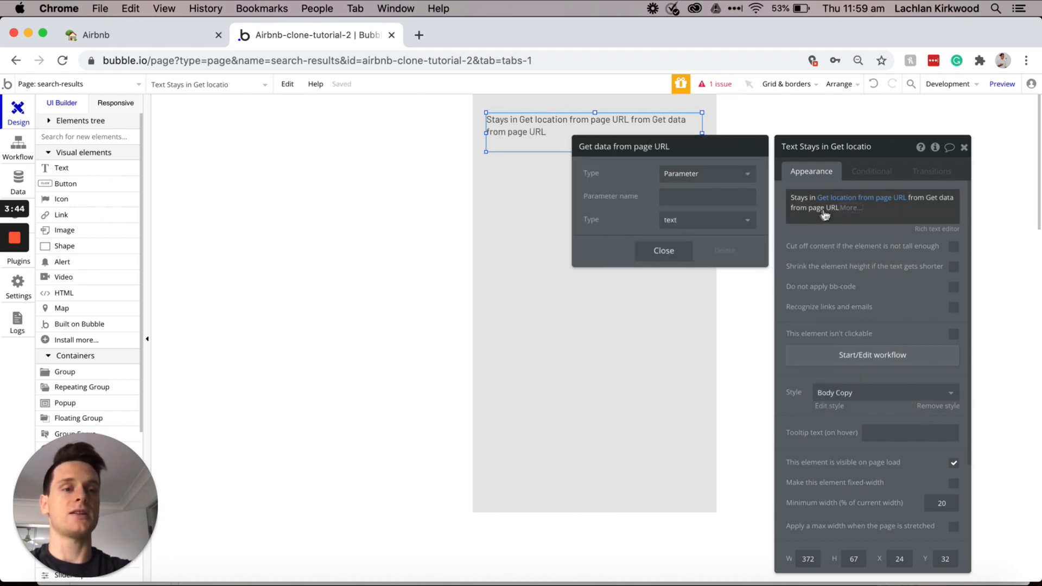
{"action": "left_click", "coordinate": [692, 192]}
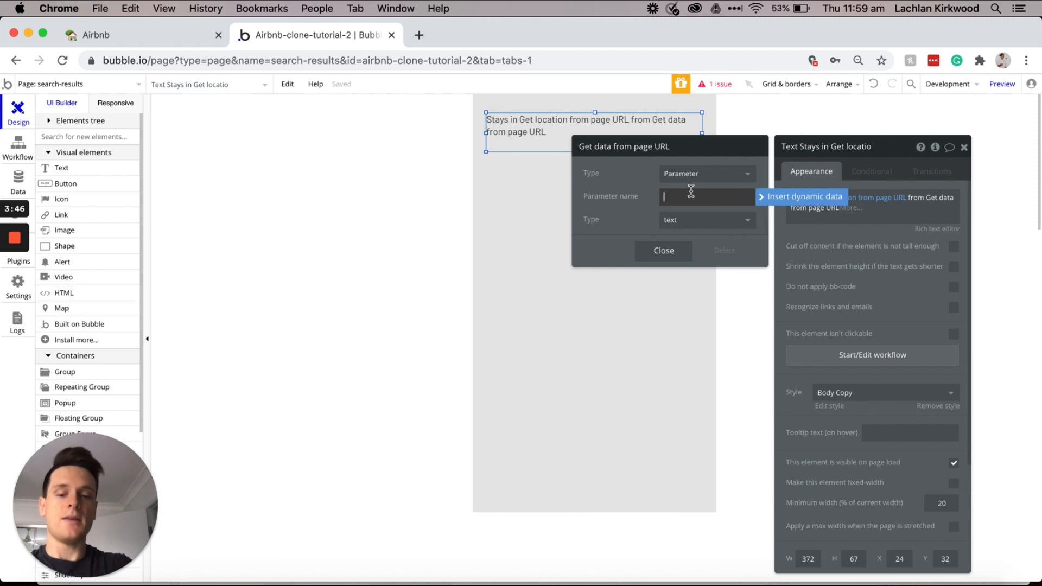
{"action": "type", "text": "start-date"}
{"action": "left_click", "coordinate": [706, 219]}
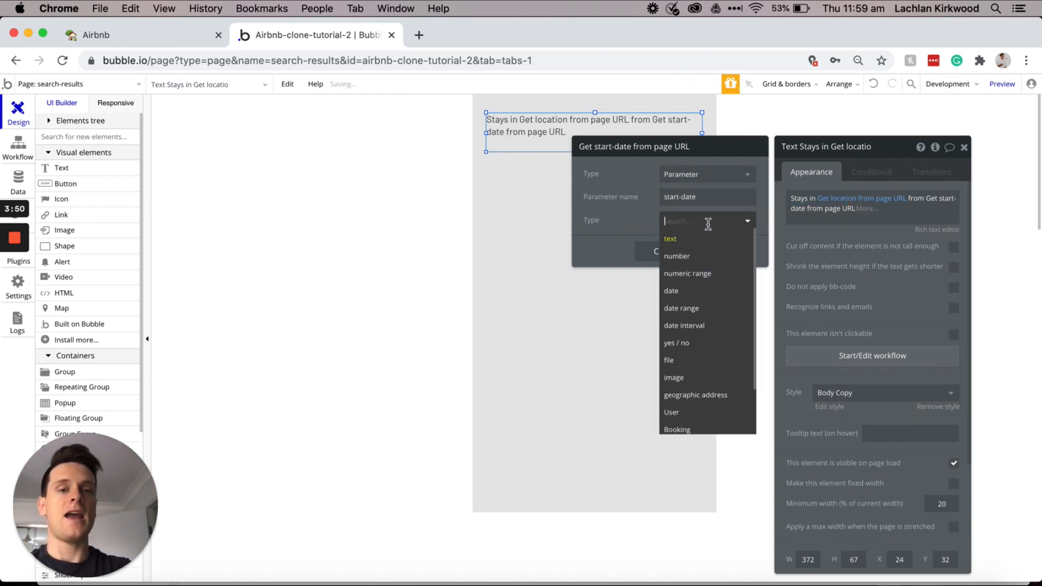
{"action": "left_click", "coordinate": [699, 291]}
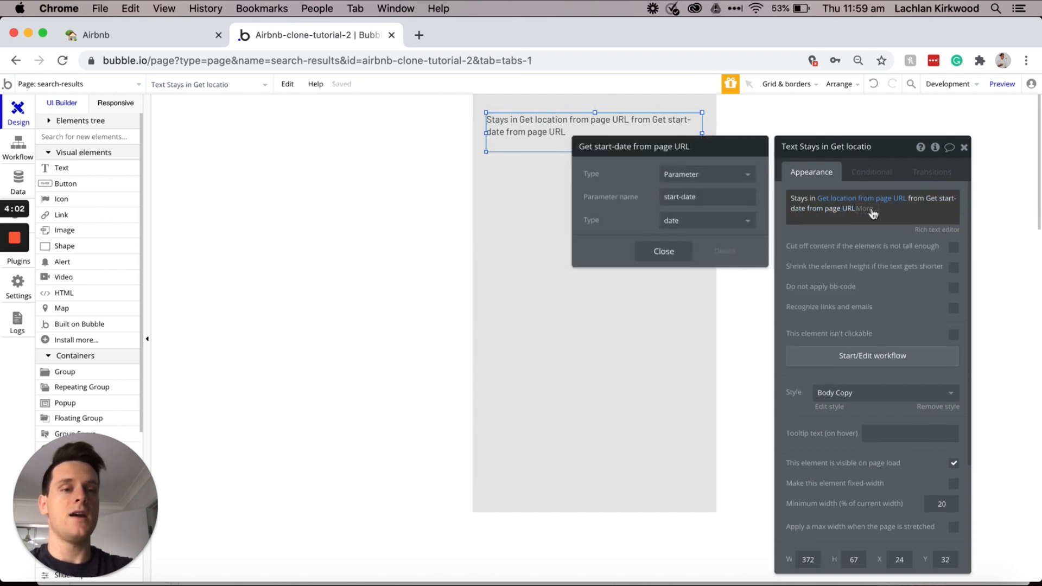
Step: Format the heading's start-date value in the "Feb 25, 2021" date style
{"action": "left_click", "coordinate": [872, 209]}
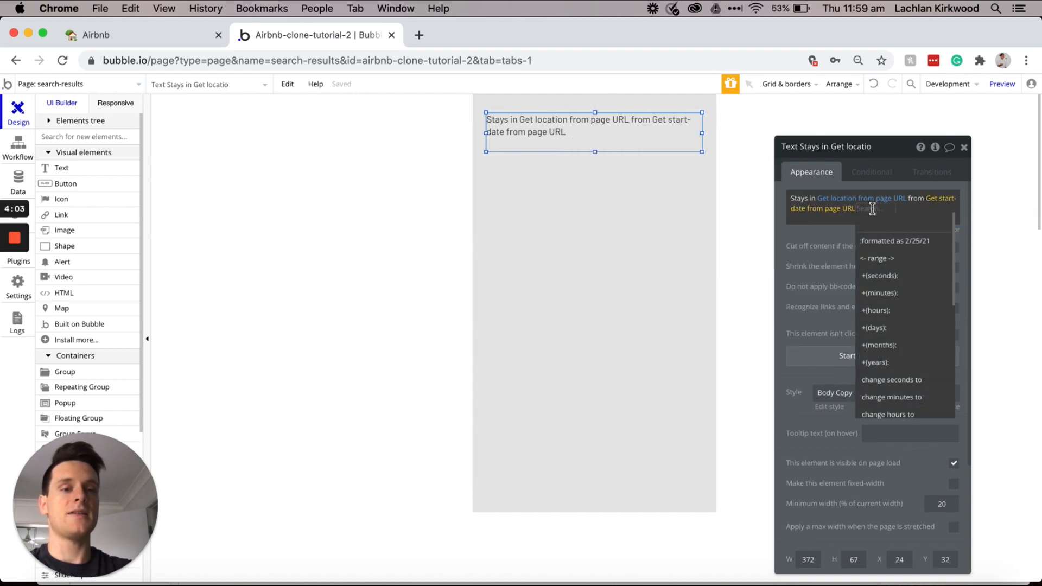
{"action": "left_click", "coordinate": [882, 243]}
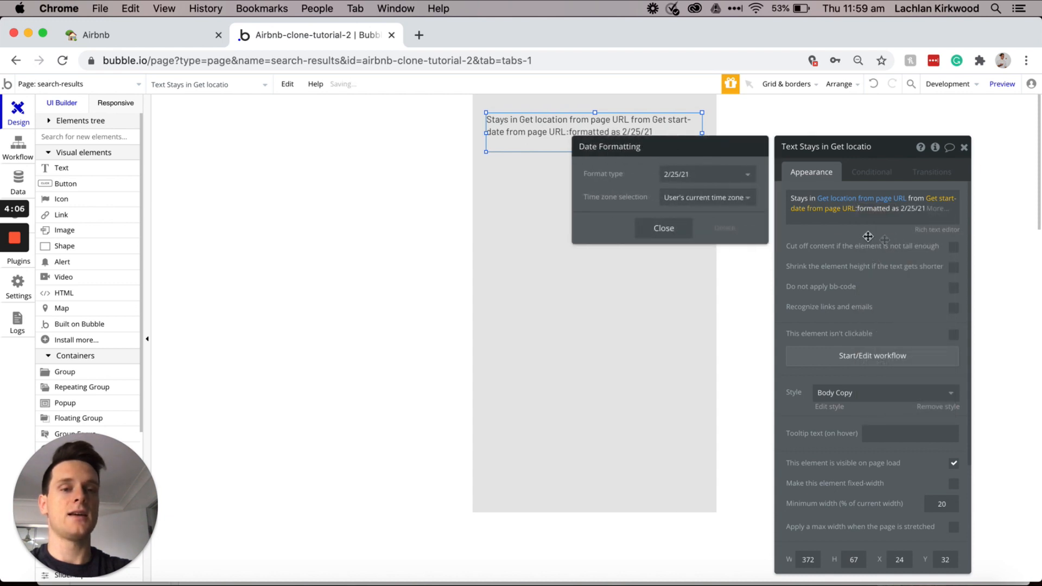
{"action": "left_click", "coordinate": [727, 176]}
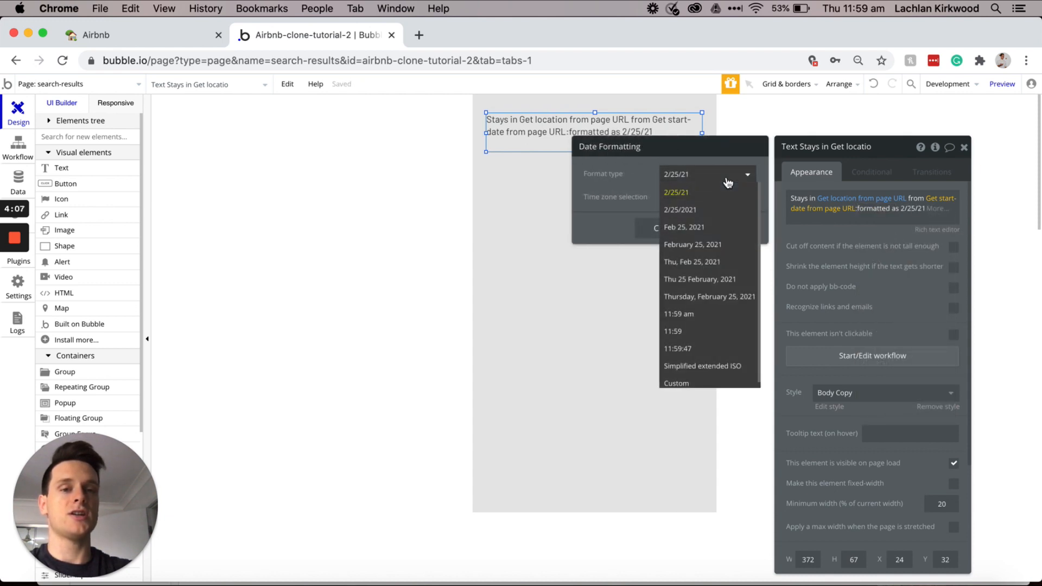
{"action": "left_click", "coordinate": [701, 228]}
Step: Continue the heading with "to" and the page URL parameter "end-date" as dynamic data of type date
{"action": "left_click", "coordinate": [829, 221]}
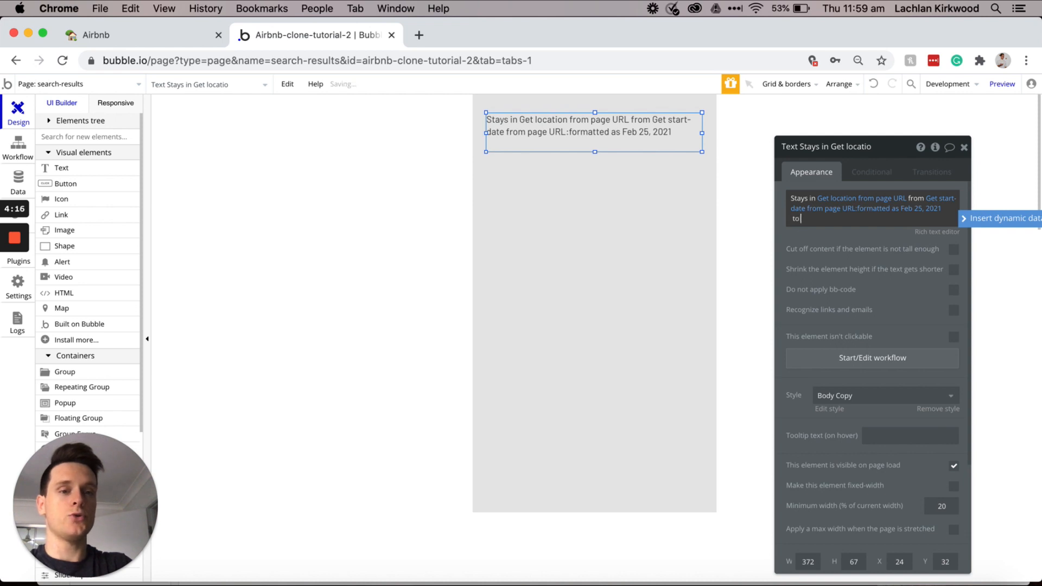
{"action": "left_click", "coordinate": [999, 218]}
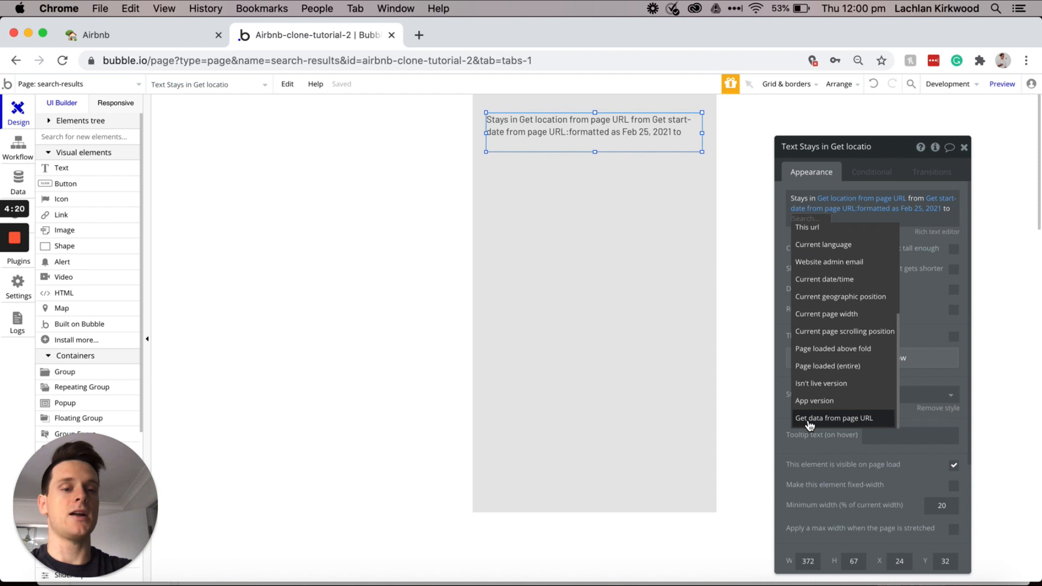
{"action": "left_click", "coordinate": [850, 419]}
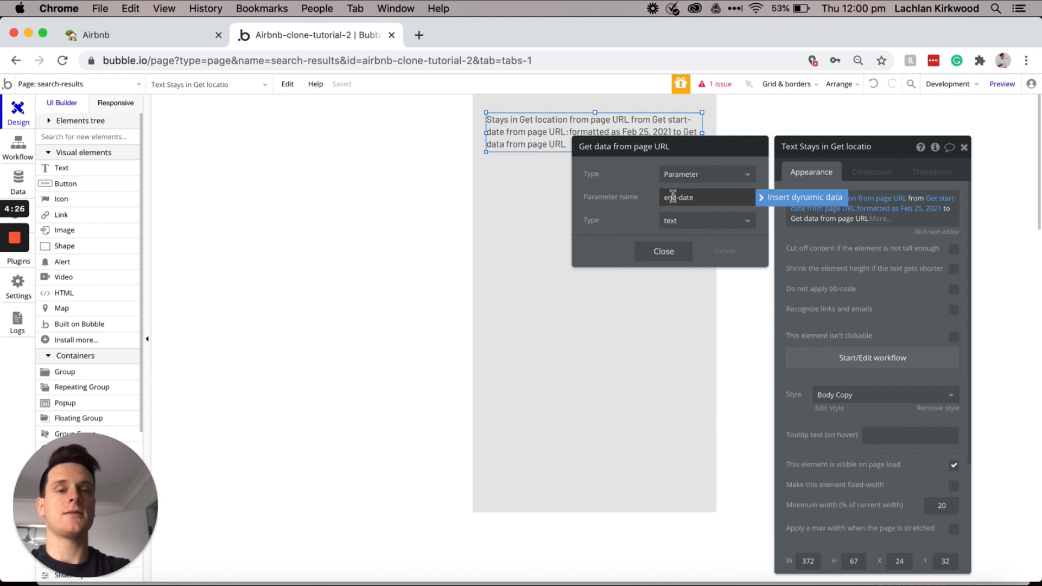
{"action": "left_click", "coordinate": [693, 224]}
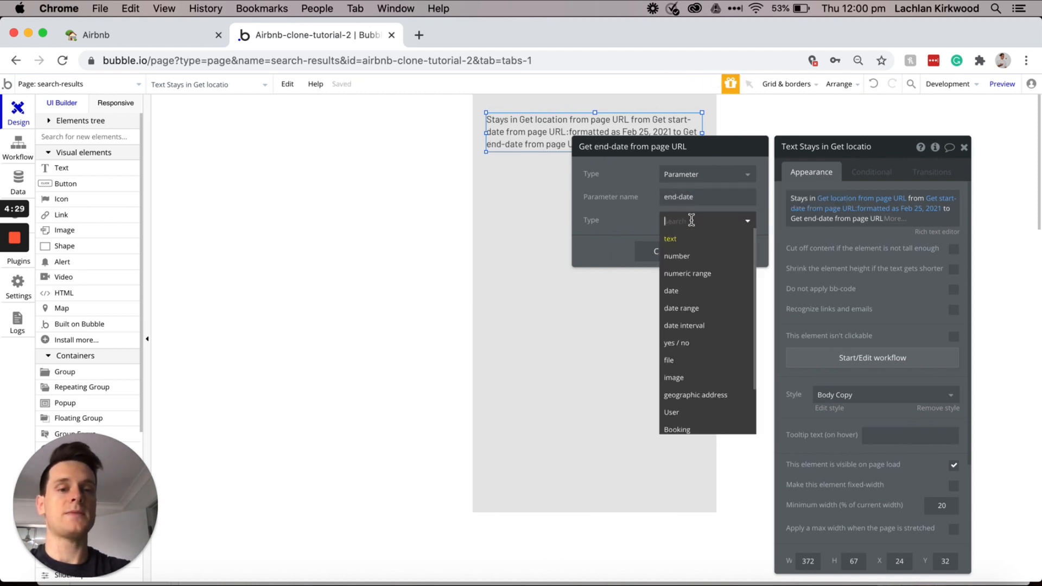
{"action": "left_click", "coordinate": [683, 292]}
Step: Format the heading's end-date value in the "Feb 25, 2021" date style
{"action": "left_click", "coordinate": [884, 219]}
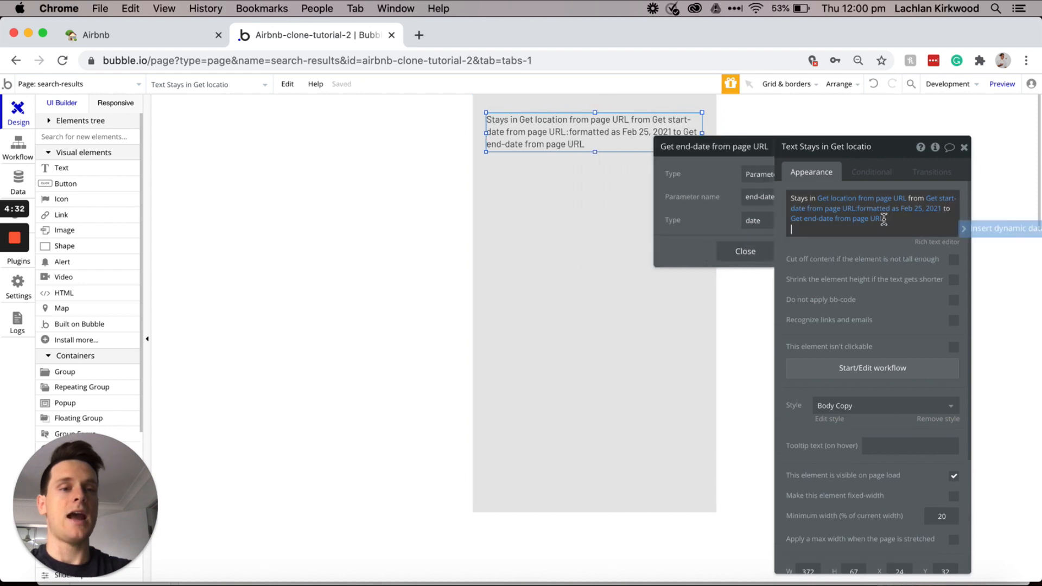
{"action": "left_click", "coordinate": [882, 219]}
{"action": "left_click", "coordinate": [889, 221]}
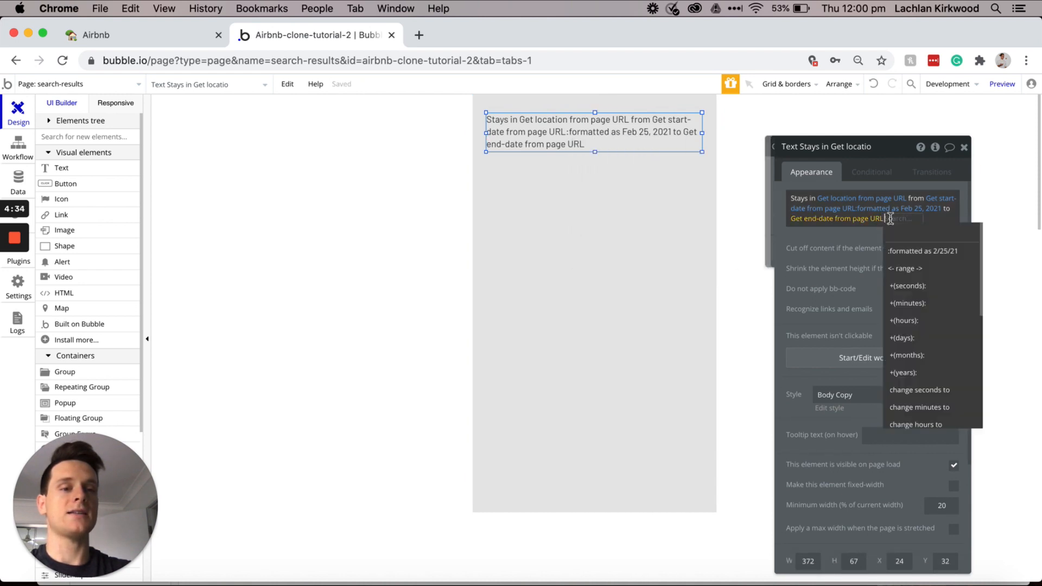
{"action": "left_click", "coordinate": [908, 251]}
{"action": "left_click", "coordinate": [714, 176]}
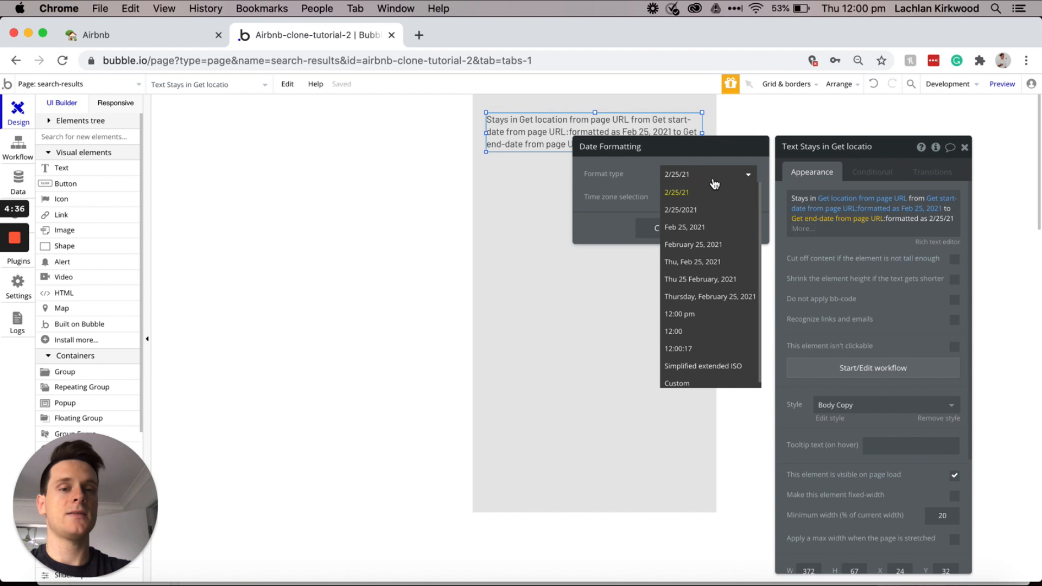
{"action": "left_click", "coordinate": [685, 230]}
{"action": "left_click", "coordinate": [831, 248]}
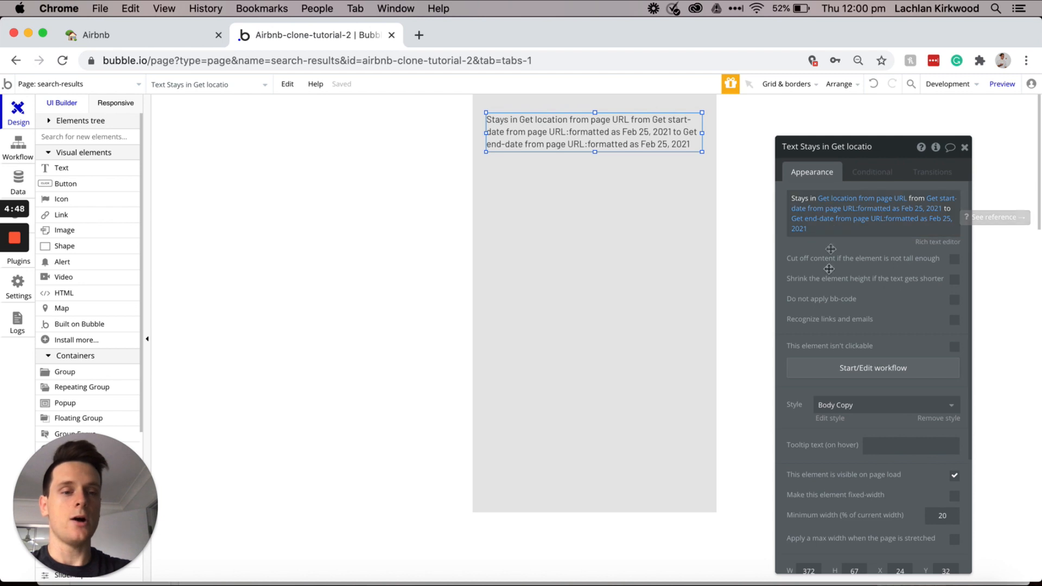
Step: Apply the "H2 Heading - Dark" style to the heading and reduce its height to about 37 px
{"action": "left_click", "coordinate": [839, 406]}
{"action": "left_click", "coordinate": [842, 533]}
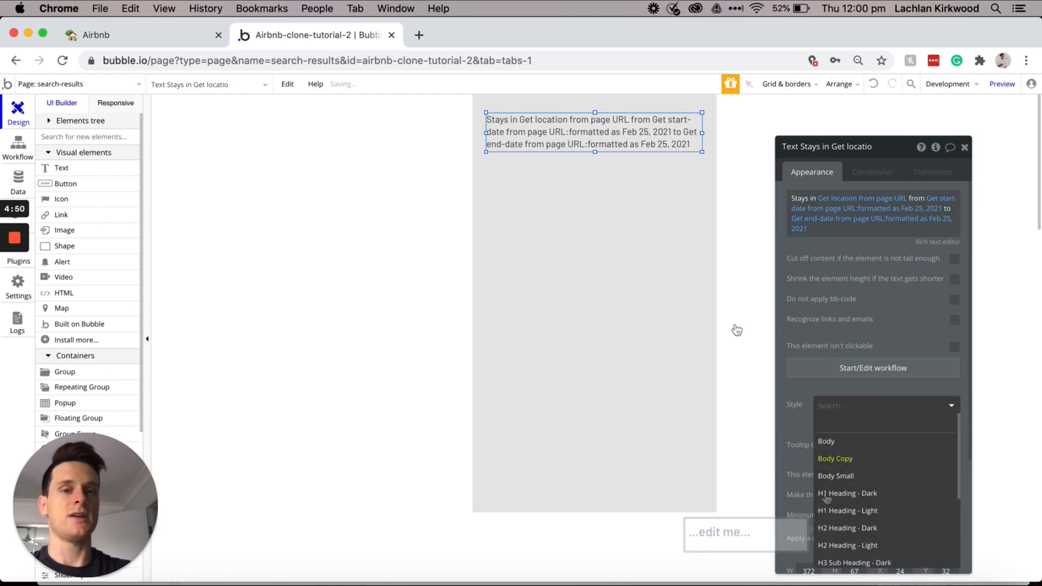
{"action": "left_click_drag", "start_coordinate": [595, 153], "coordinate": [593, 133]}
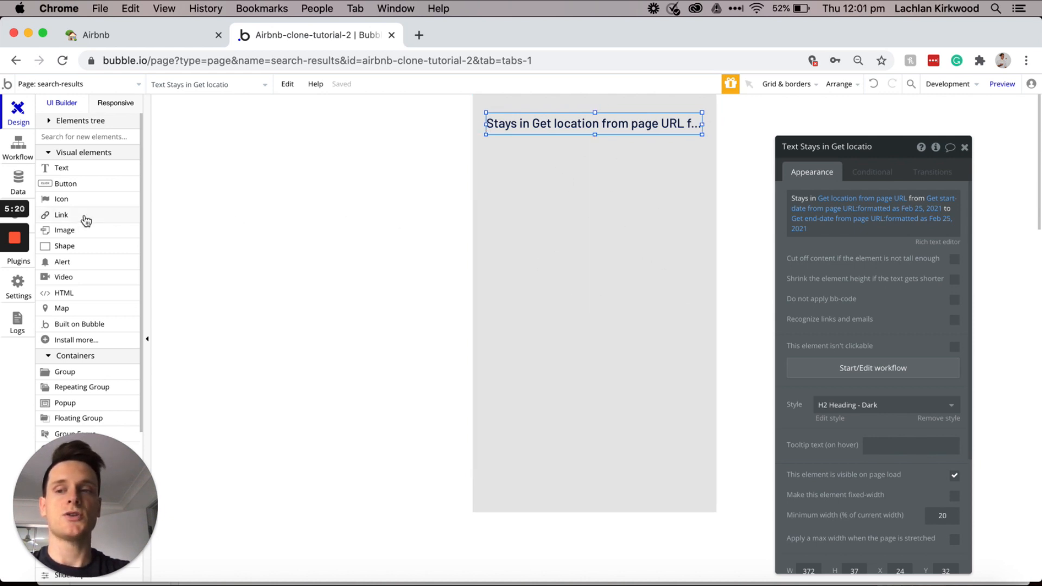
Step: Draw a map across the page below the heading and make its markers a list of type Stay
{"action": "left_click", "coordinate": [63, 309]}
{"action": "mouse_move", "coordinate": [484, 142]}
{"action": "left_mouse_down"}
{"action": "mouse_move", "coordinate": [671, 287]}
{"action": "mouse_move", "coordinate": [730, 350]}
{"action": "mouse_move", "coordinate": [708, 354]}
{"action": "left_mouse_up"}
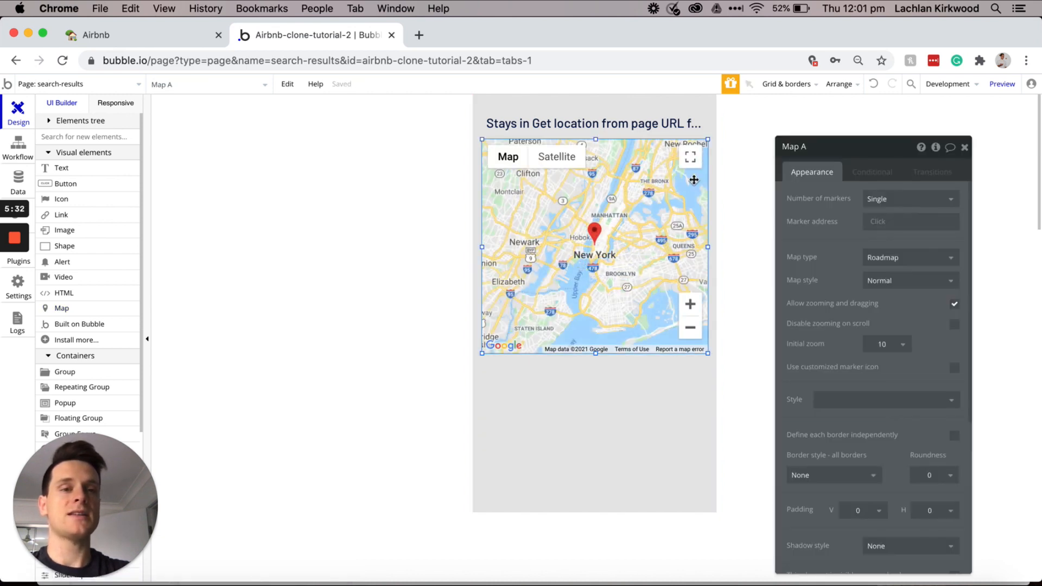
{"action": "left_click", "coordinate": [878, 202]}
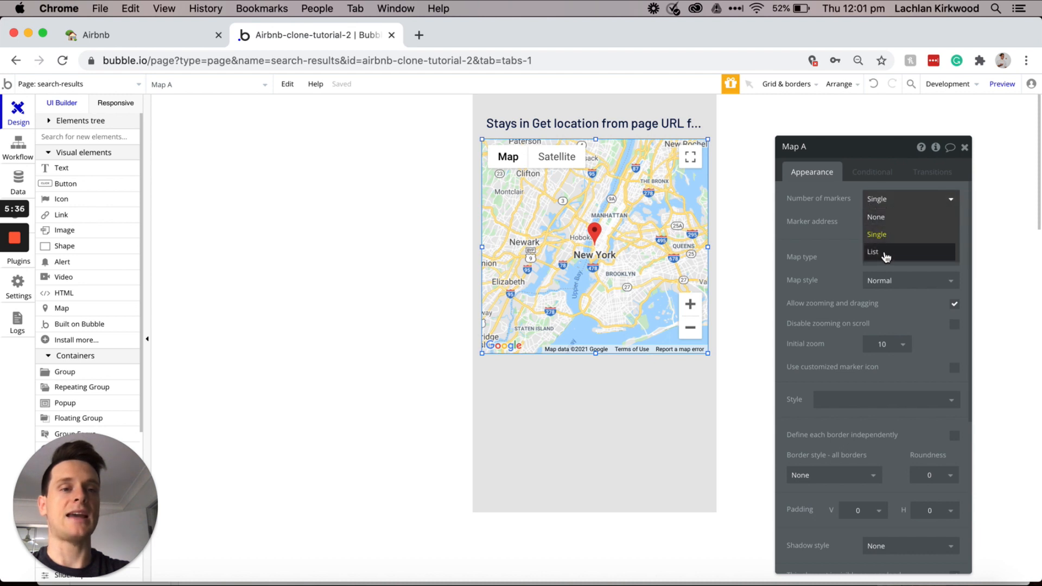
{"action": "left_click", "coordinate": [886, 255]}
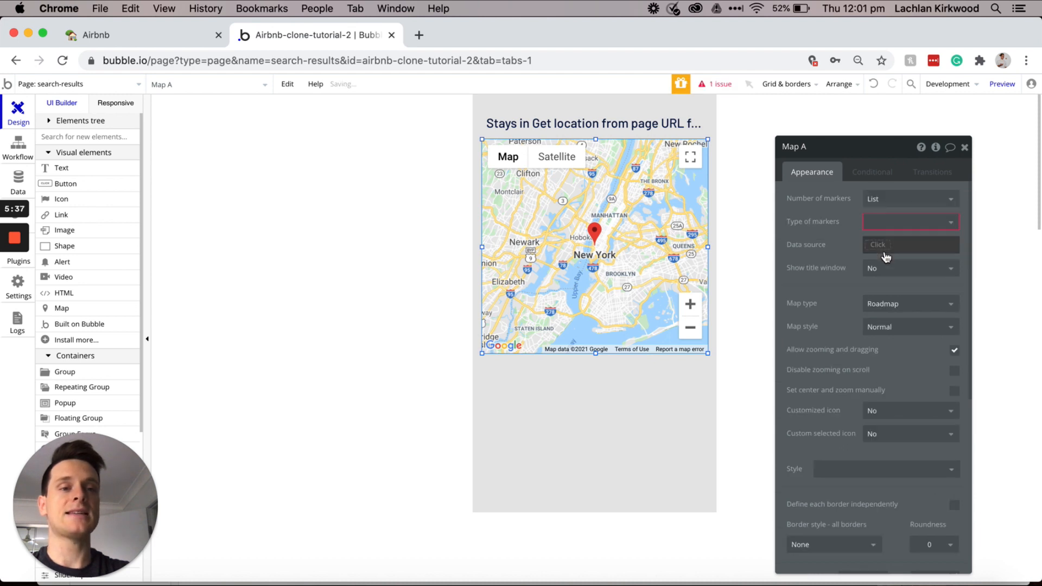
{"action": "left_click", "coordinate": [883, 223]}
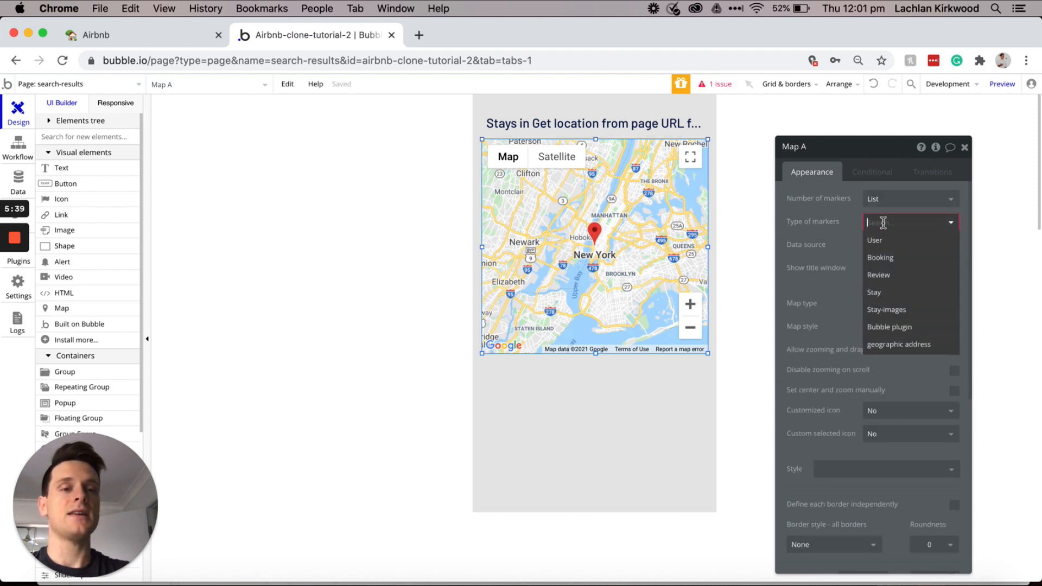
{"action": "left_click", "coordinate": [883, 294]}
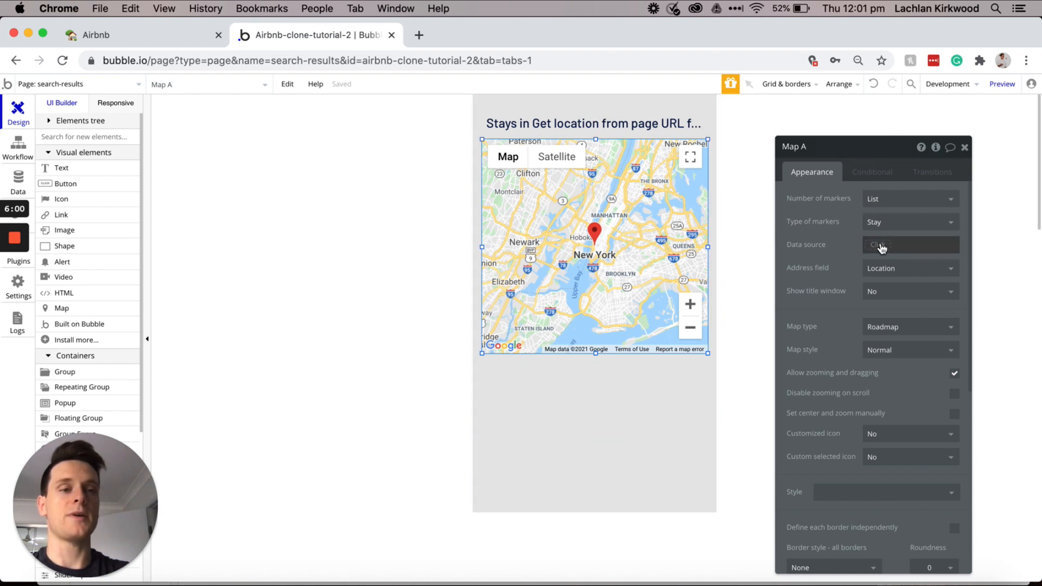
Step: Set the map's data source to a search for Stays
{"action": "left_click", "coordinate": [881, 247]}
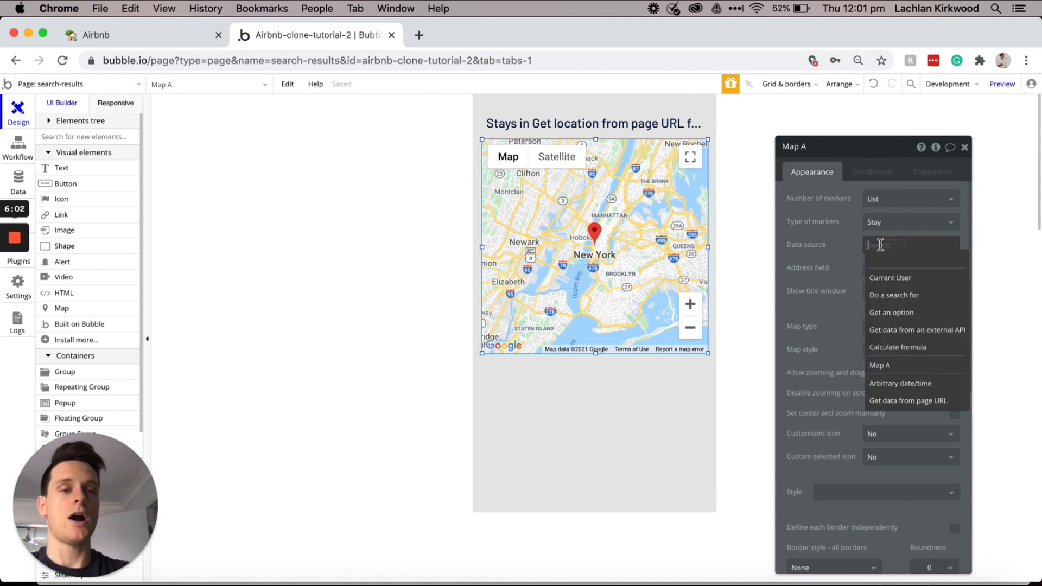
{"action": "left_click", "coordinate": [888, 294]}
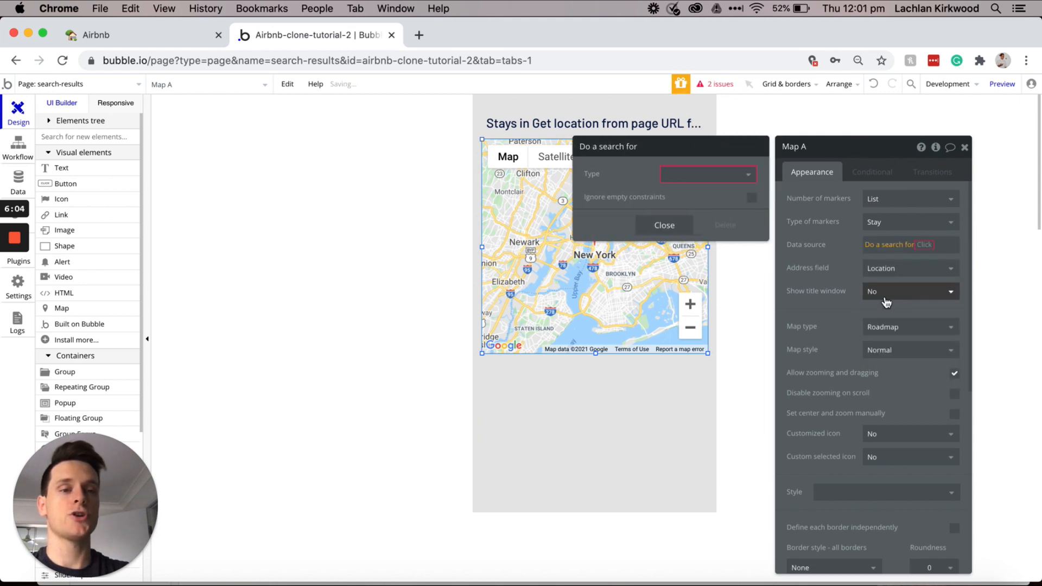
{"action": "left_click", "coordinate": [720, 183]}
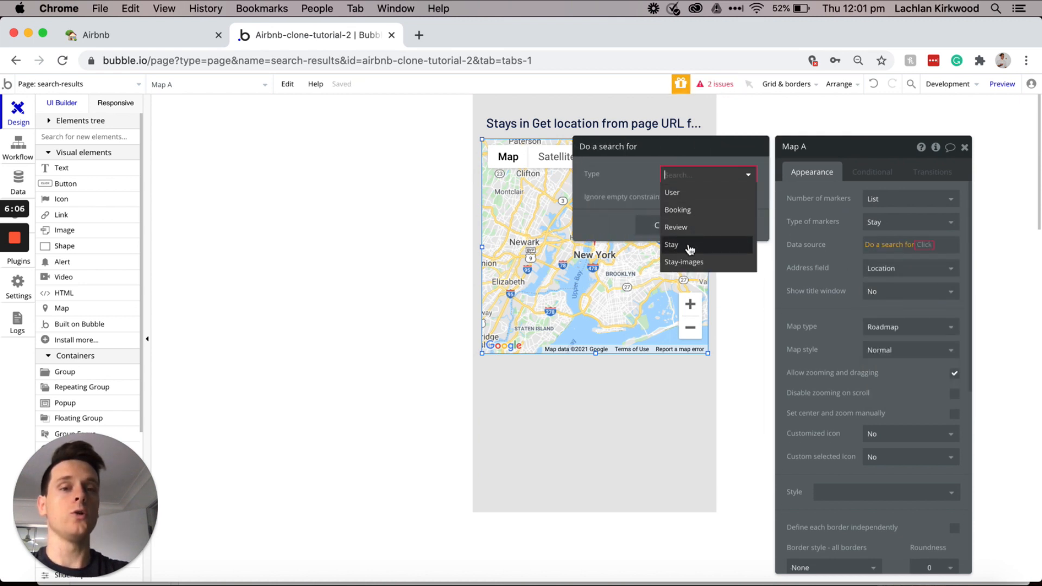
{"action": "left_click", "coordinate": [672, 245]}
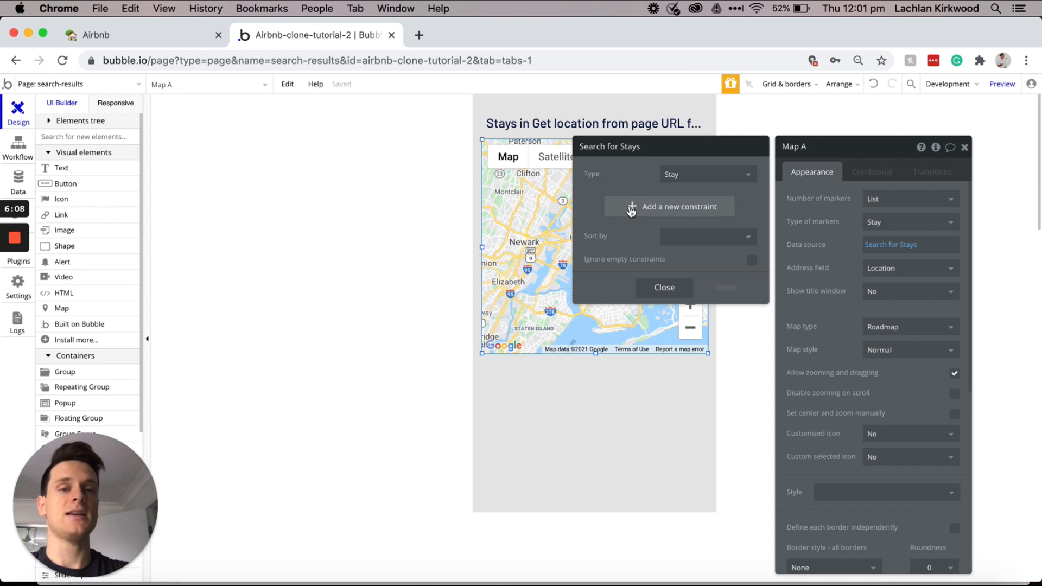
Step: Add a search constraint requiring the Stay's Location to be within 20 kms of an address
{"action": "left_click", "coordinate": [631, 209]}
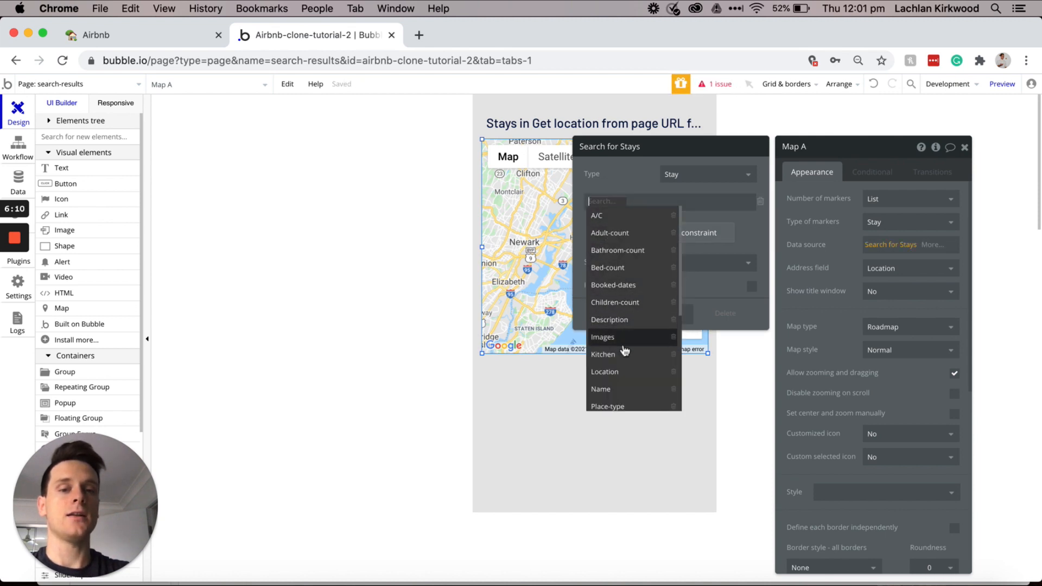
{"action": "left_click", "coordinate": [611, 373]}
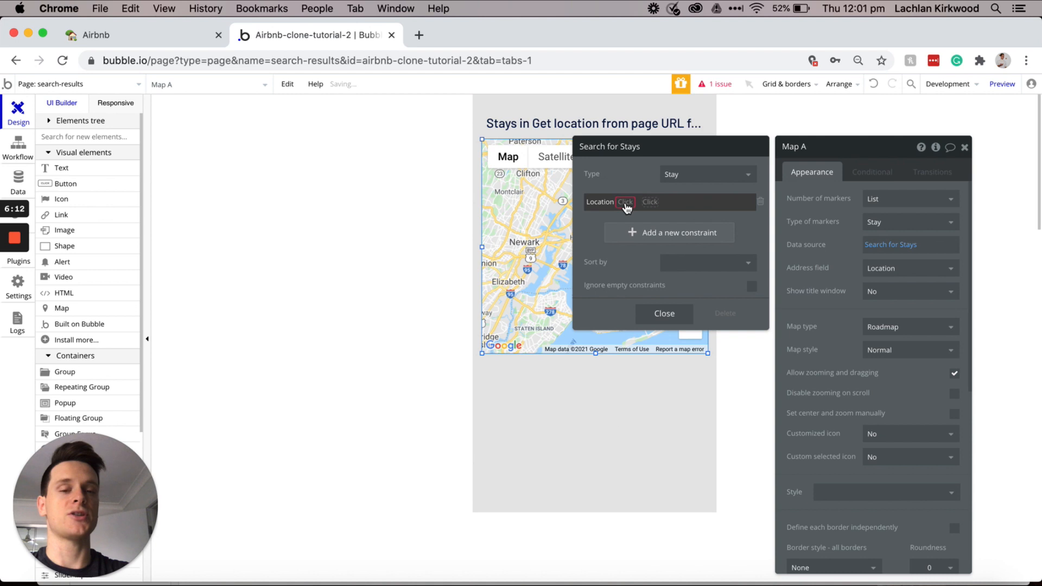
{"action": "left_click", "coordinate": [626, 202]}
{"action": "left_click", "coordinate": [631, 220]}
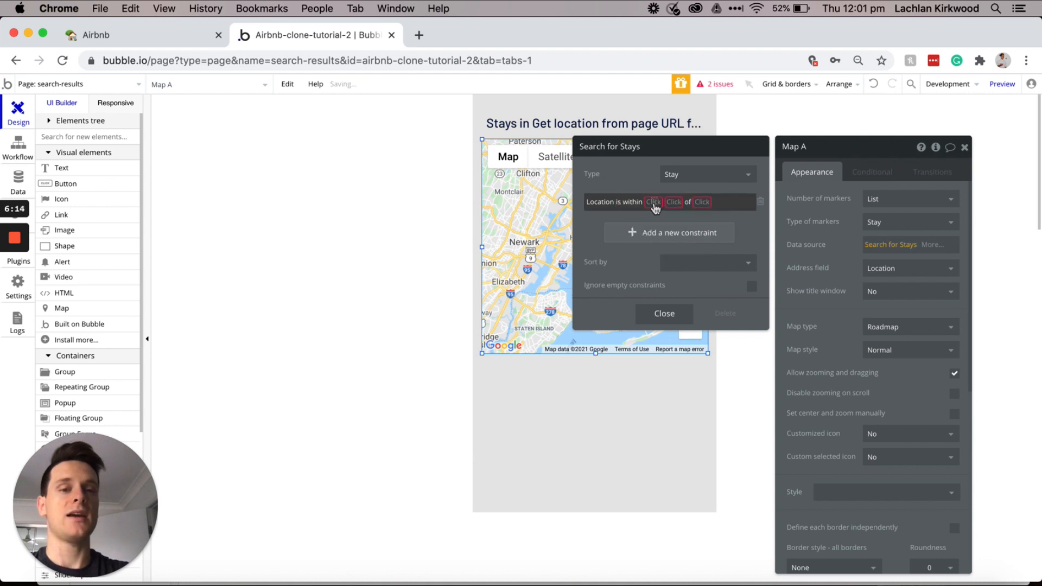
{"action": "left_click", "coordinate": [654, 203]}
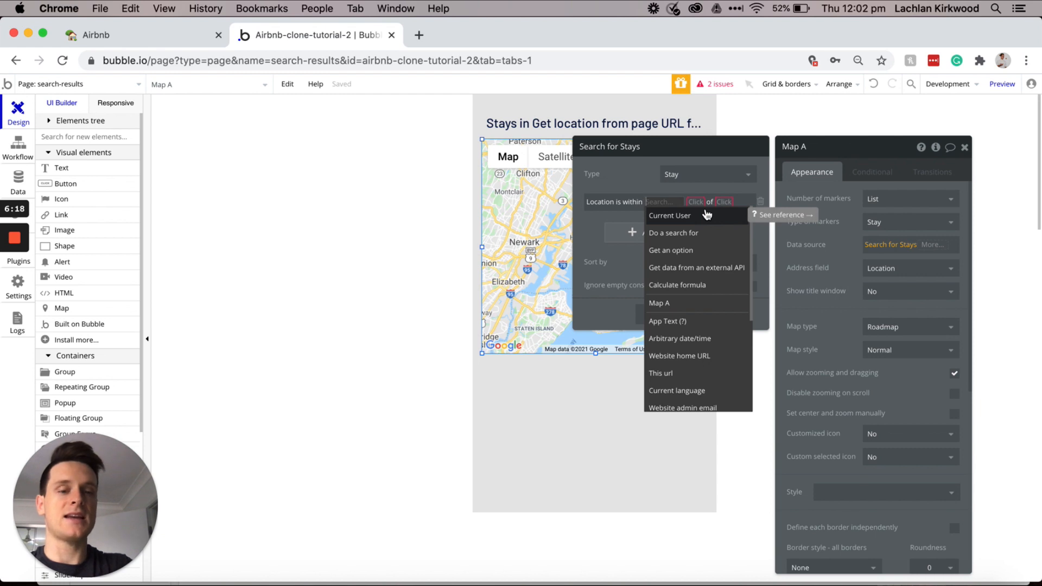
{"action": "type", "text": "20"}
{"action": "left_click", "coordinate": [701, 202]}
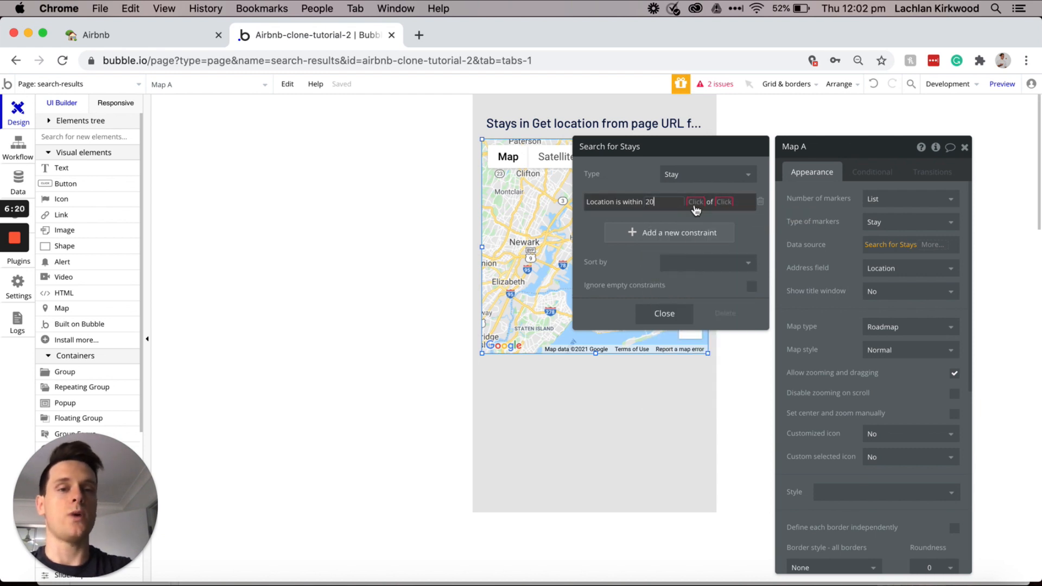
{"action": "left_click", "coordinate": [666, 220]}
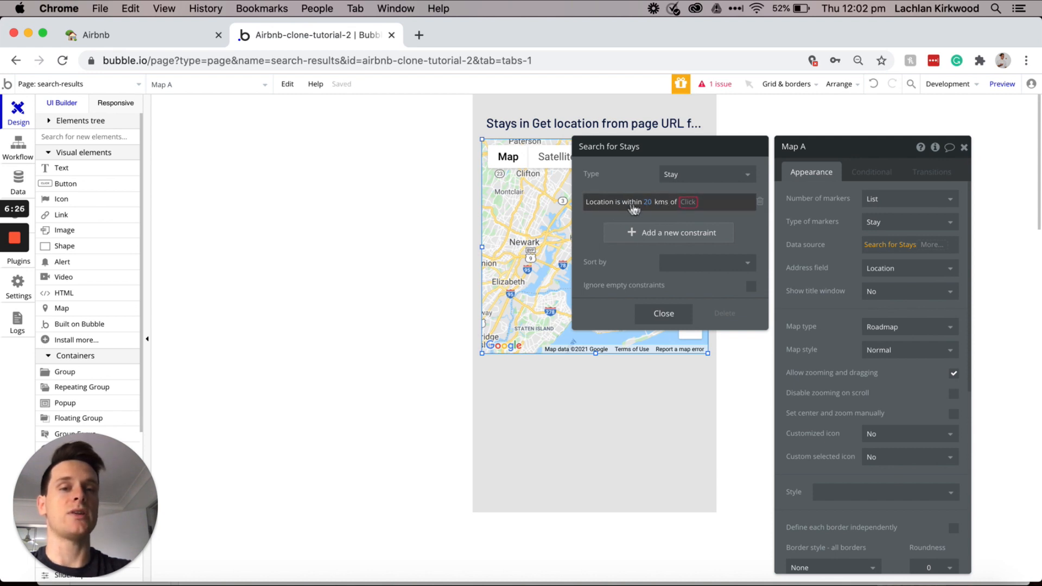
Step: Complete the location constraint with the page URL parameter "location" as data of type geographic address
{"action": "left_click", "coordinate": [689, 202]}
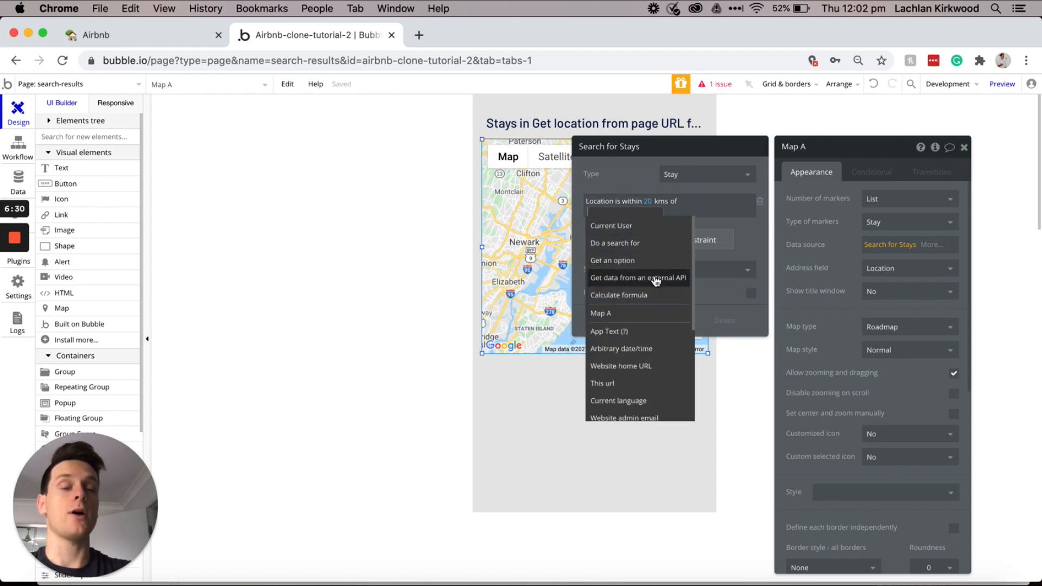
{"action": "scroll", "coordinate": [640, 247], "scroll_direction": "down", "scroll_amount": 3}
{"action": "left_click", "coordinate": [628, 413]}
{"action": "left_click", "coordinate": [679, 195]}
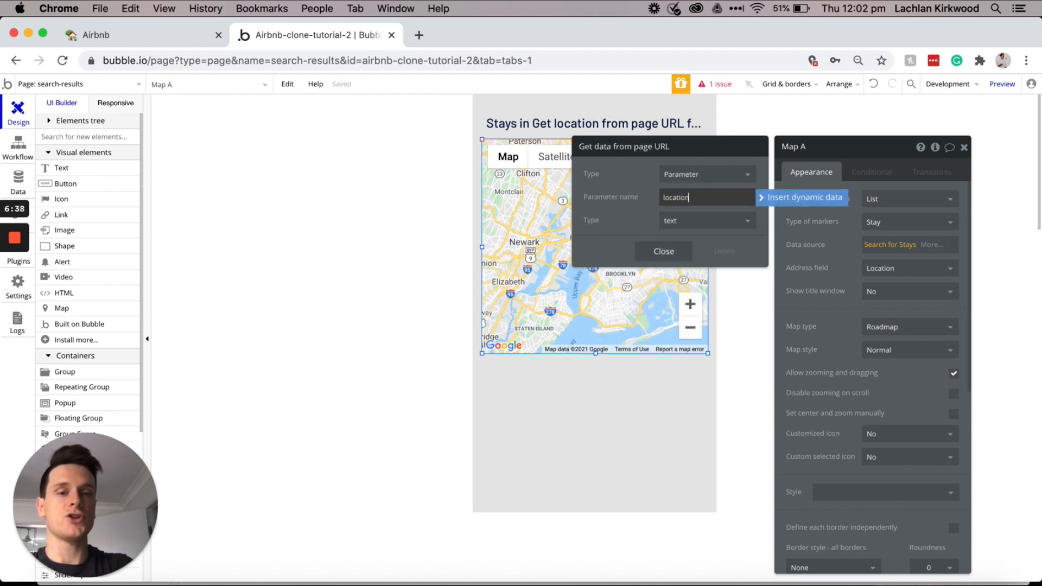
{"action": "left_click", "coordinate": [681, 220]}
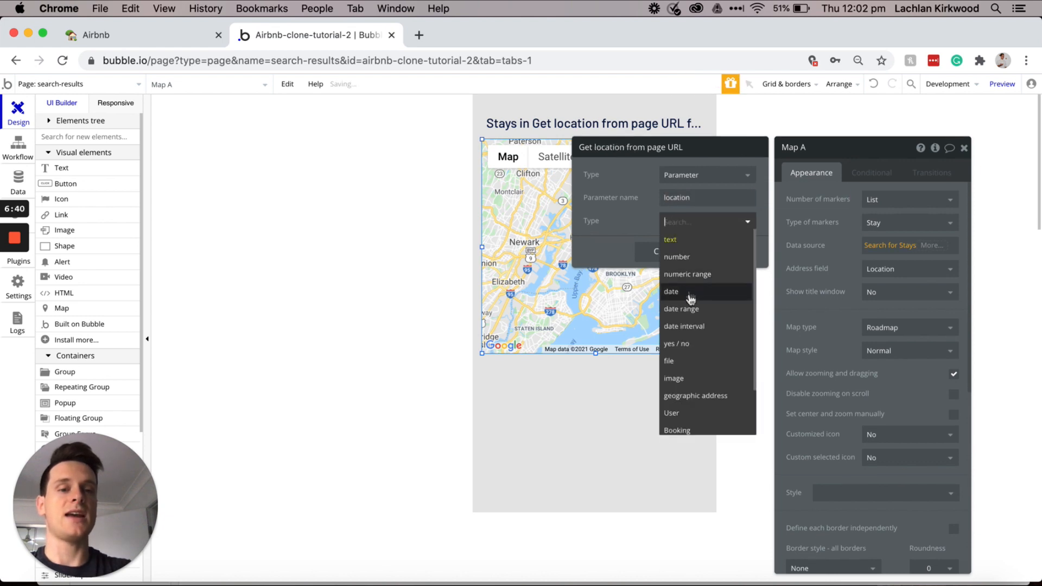
{"action": "left_click", "coordinate": [694, 395]}
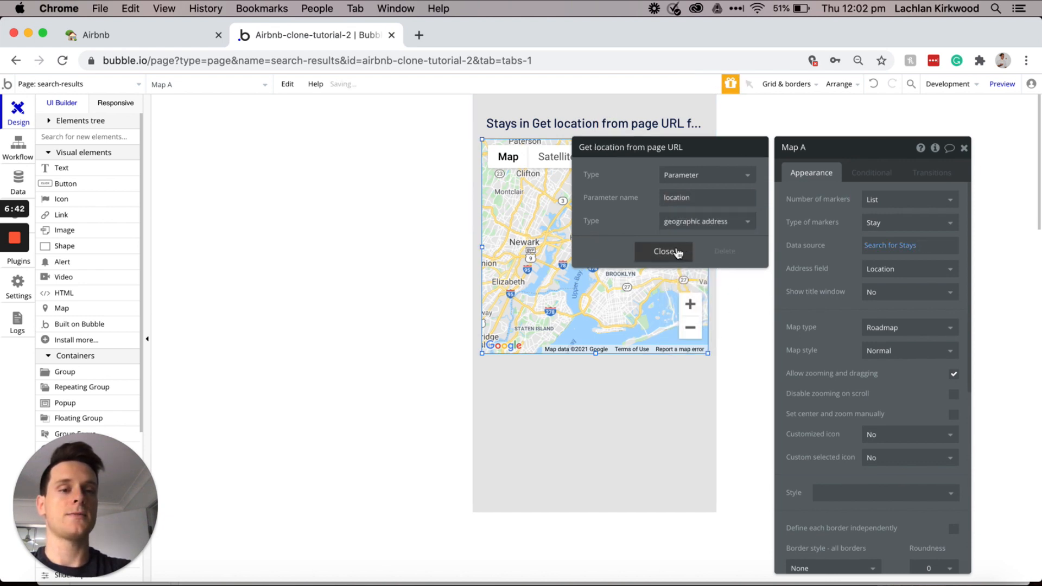
{"action": "left_click", "coordinate": [674, 250]}
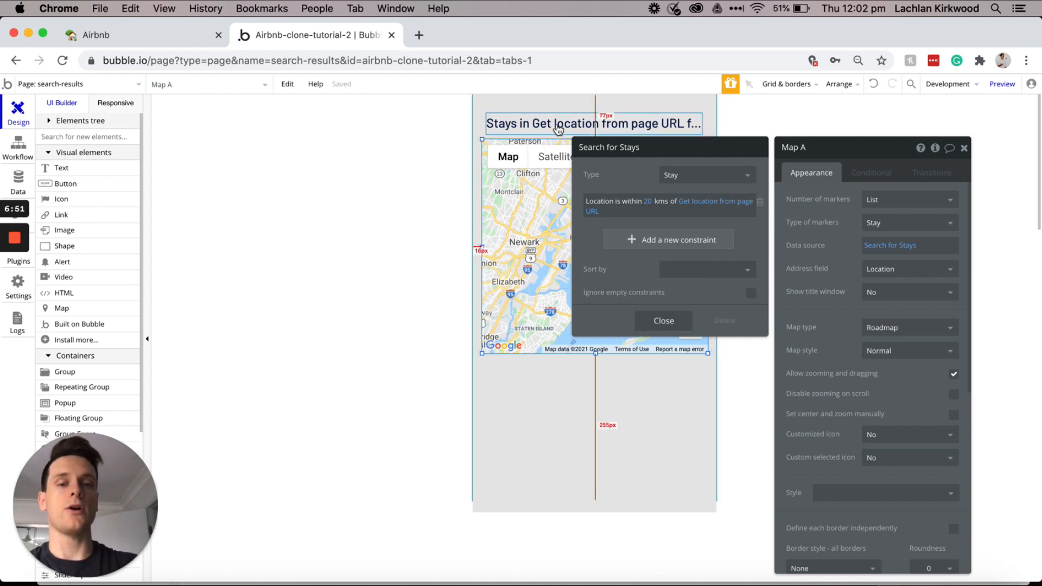
Step: Draw a repeating group about 384 by 355 px below the map and extend the page's height to fit it
{"action": "left_click", "coordinate": [554, 377]}
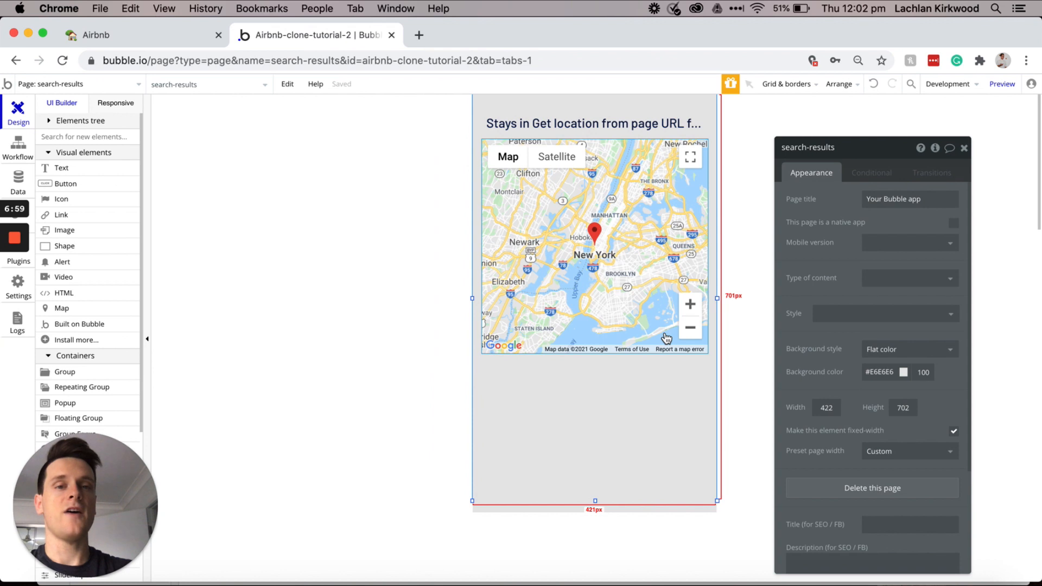
{"action": "scroll", "coordinate": [667, 338], "scroll_direction": "down", "scroll_amount": 3}
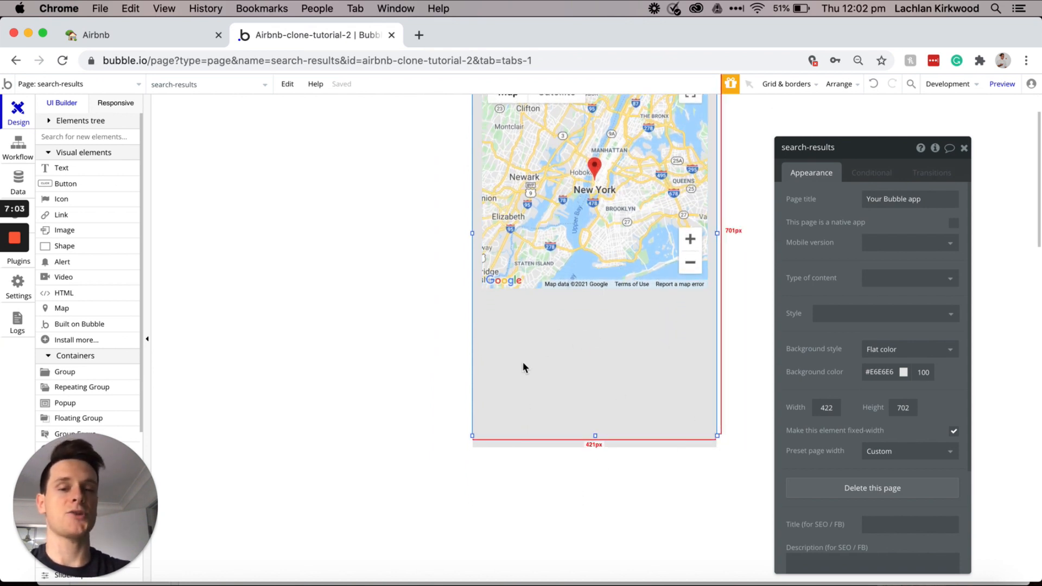
{"action": "scroll", "coordinate": [607, 356], "scroll_direction": "up", "scroll_amount": 3}
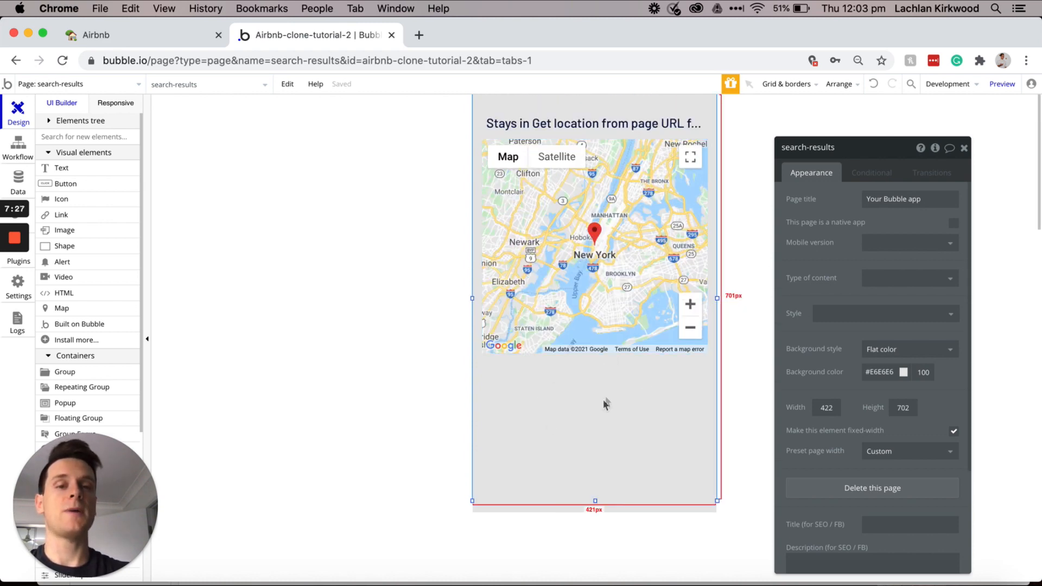
{"action": "scroll", "coordinate": [584, 388], "scroll_direction": "down", "scroll_amount": 2}
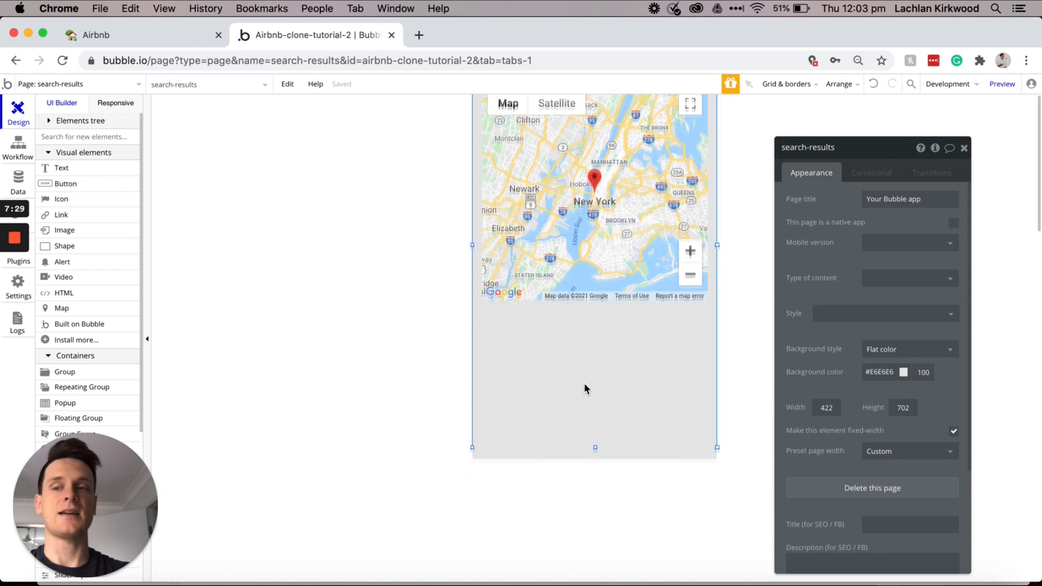
{"action": "left_click", "coordinate": [114, 389]}
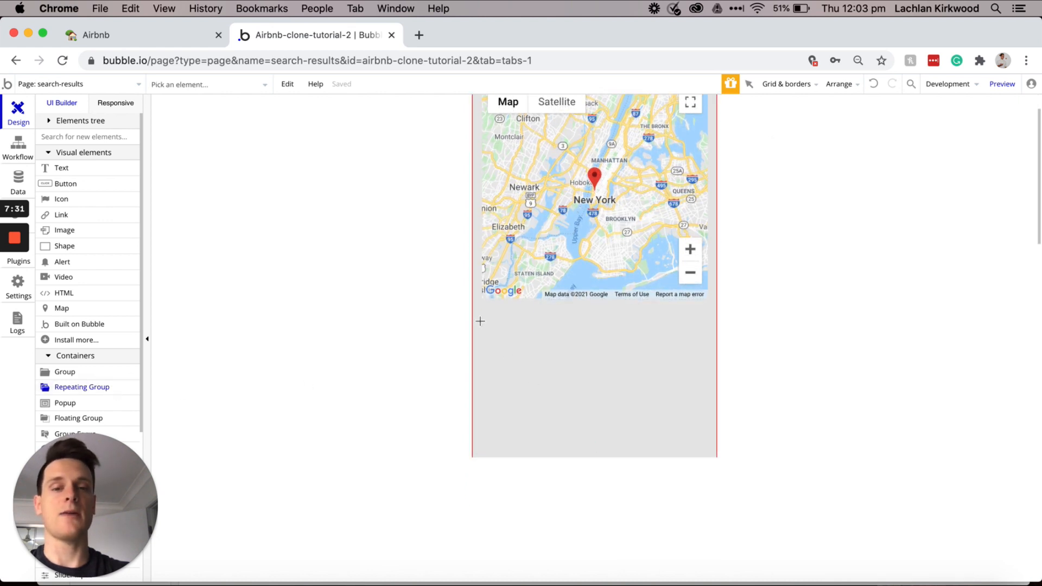
{"action": "mouse_move", "coordinate": [484, 313]}
{"action": "left_mouse_down"}
{"action": "mouse_move", "coordinate": [676, 507]}
{"action": "mouse_move", "coordinate": [707, 519]}
{"action": "left_mouse_up"}
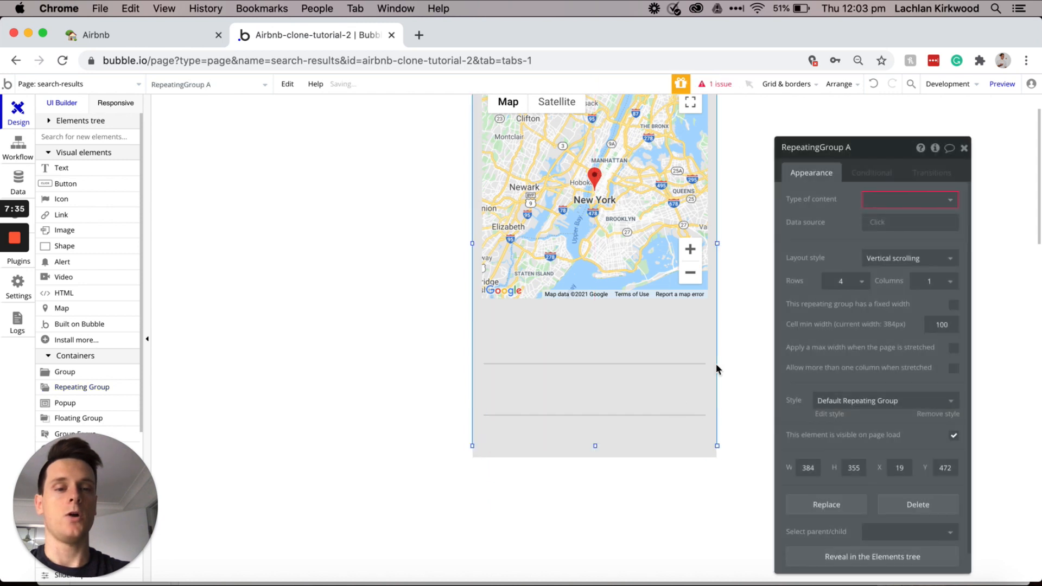
{"action": "left_click", "coordinate": [716, 365]}
{"action": "left_click_drag", "start_coordinate": [597, 447], "coordinate": [593, 584]}
Step: Set the repeating group's type of content to Stay
{"action": "left_click", "coordinate": [612, 405]}
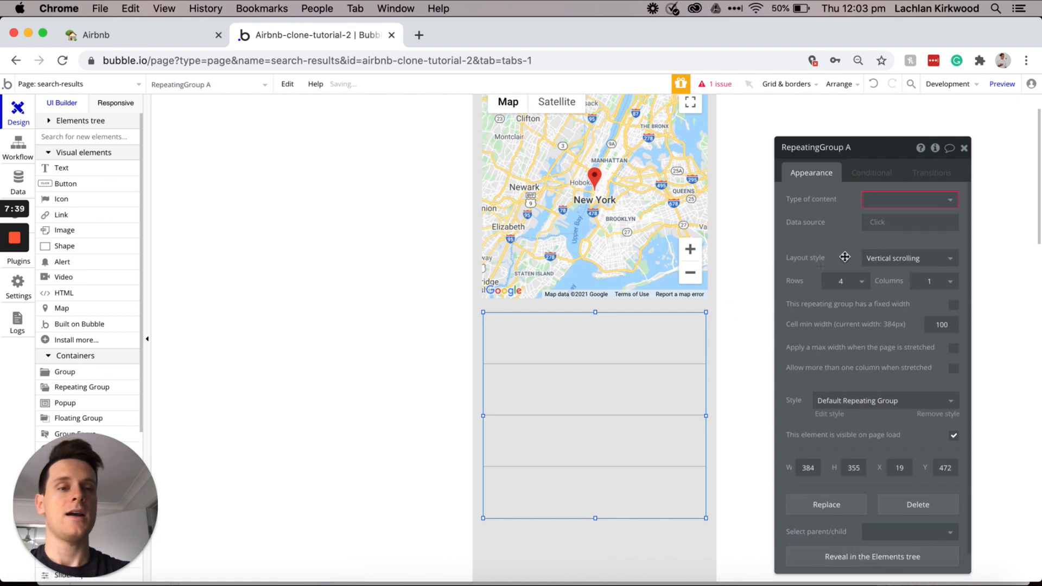
{"action": "left_click", "coordinate": [896, 202]}
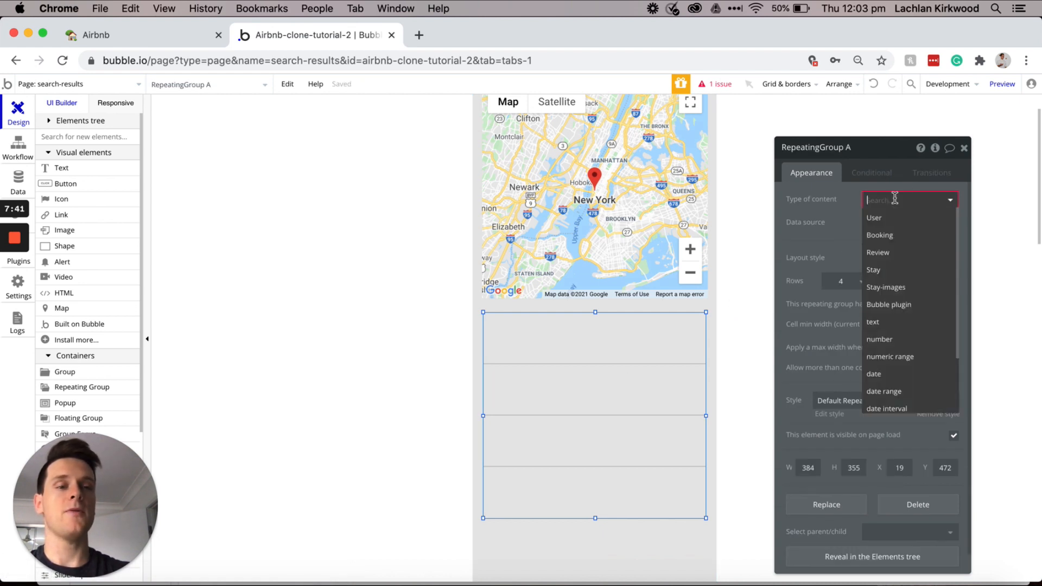
{"action": "left_click", "coordinate": [885, 269]}
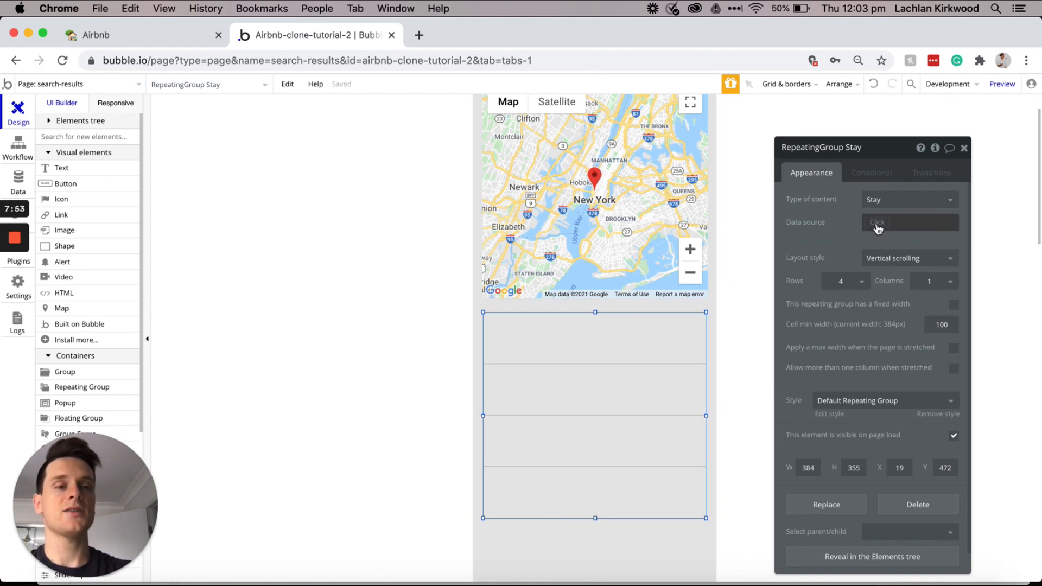
Step: Set the repeating group's data source to a search for the data type Stay
{"action": "left_click", "coordinate": [878, 225]}
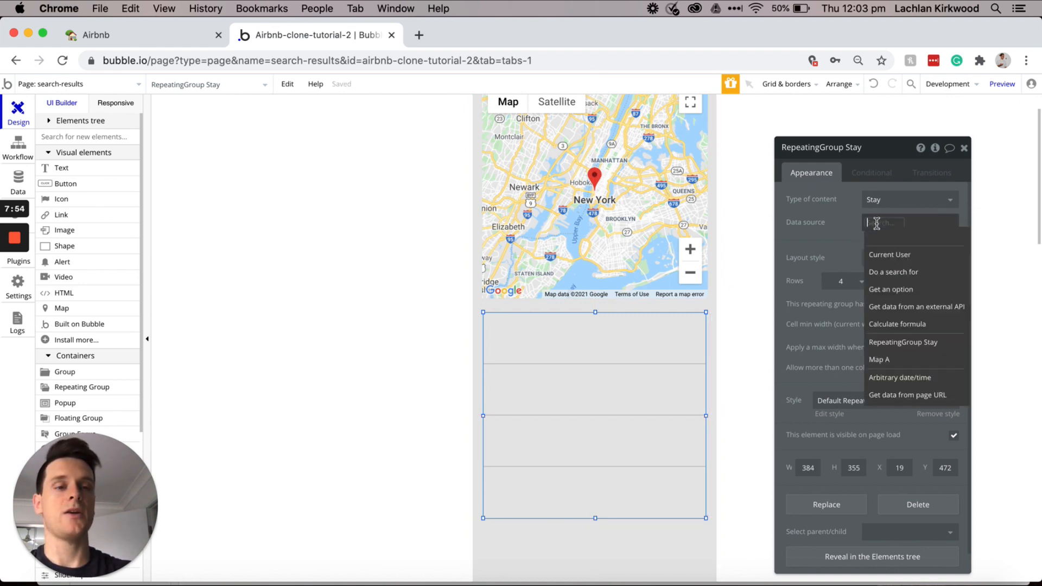
{"action": "left_click", "coordinate": [898, 277]}
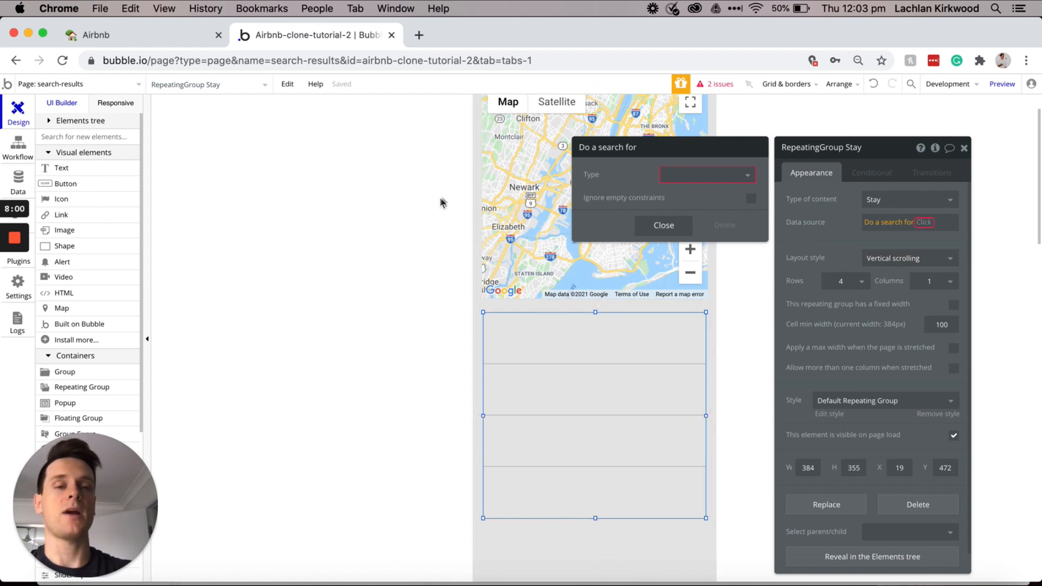
{"action": "left_click", "coordinate": [688, 176]}
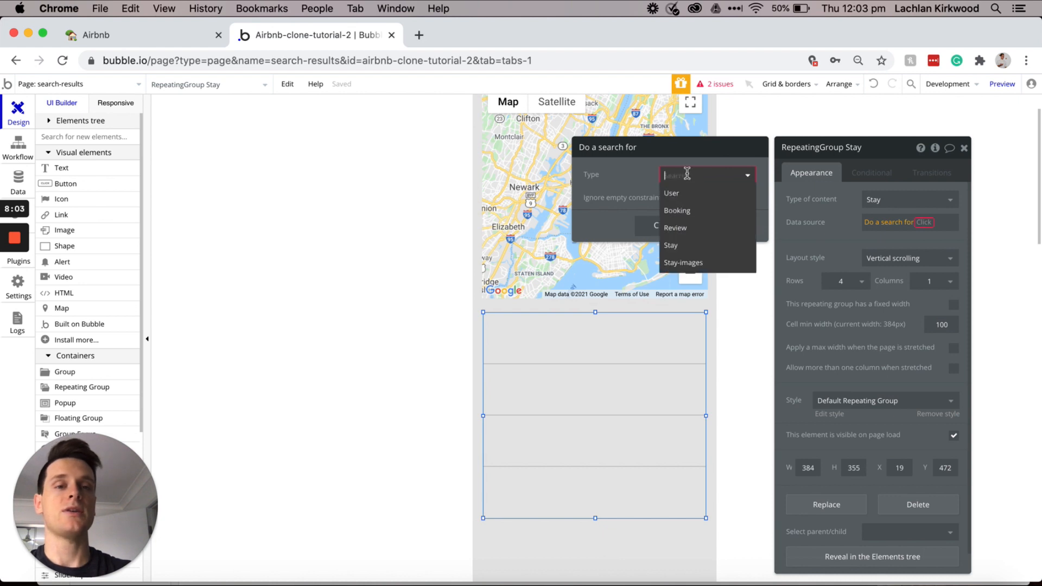
{"action": "left_click", "coordinate": [686, 249]}
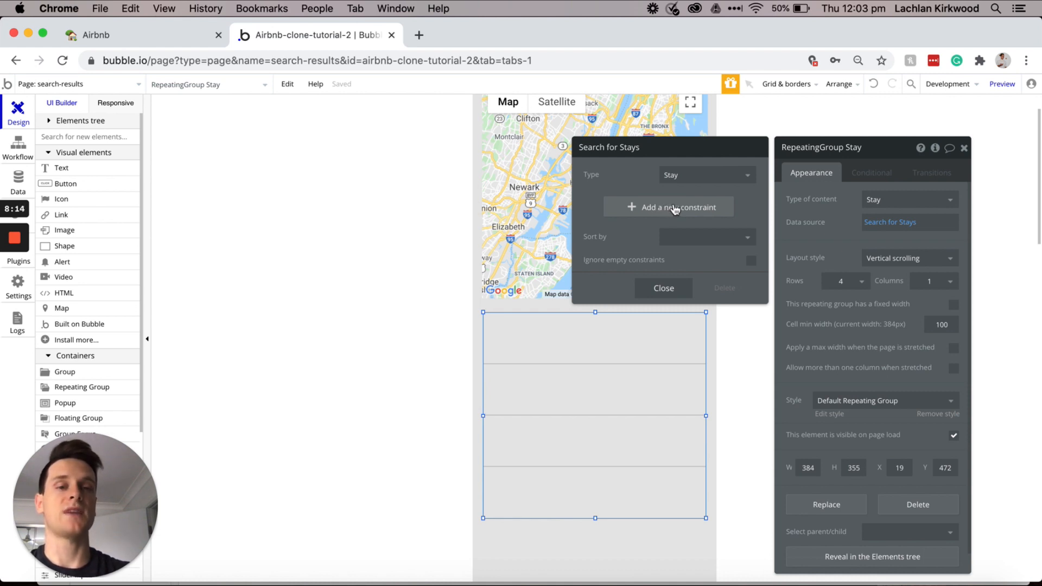
Step: Add a constraint to the Stay search on Adult-count with the ≥ operator
{"action": "left_click", "coordinate": [673, 212]}
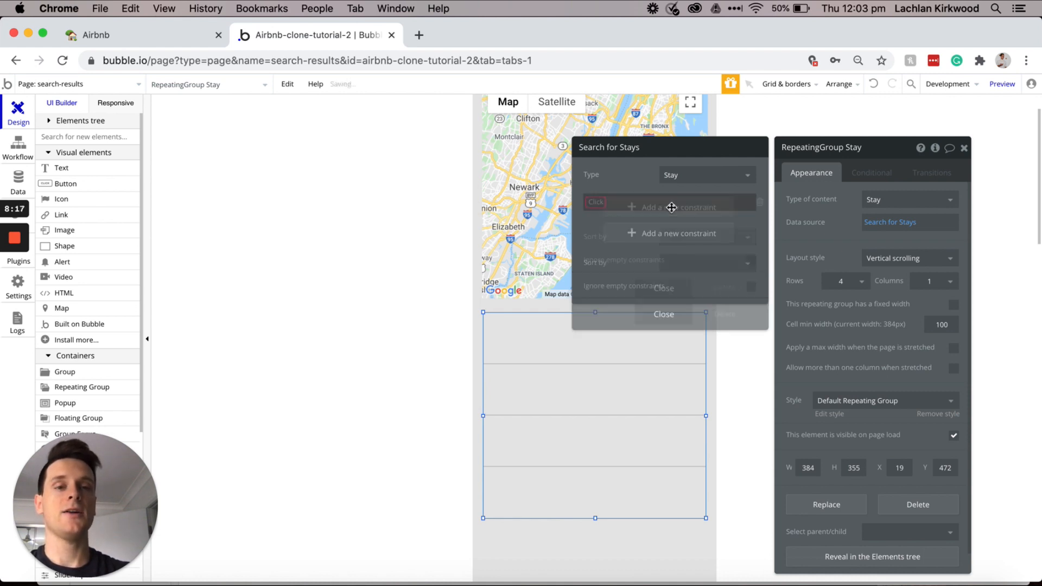
{"action": "left_click", "coordinate": [598, 204]}
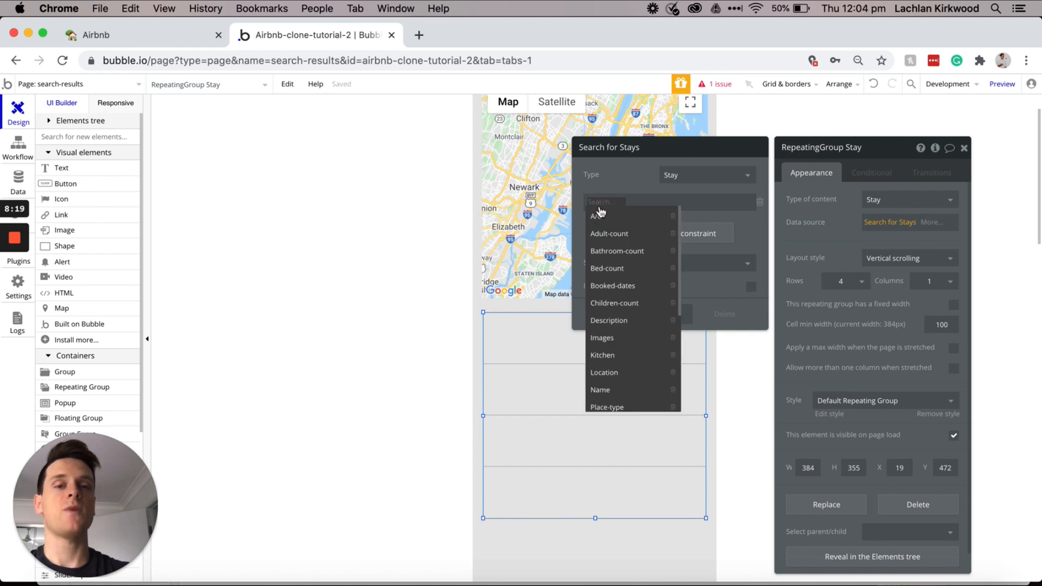
{"action": "left_click", "coordinate": [603, 232]}
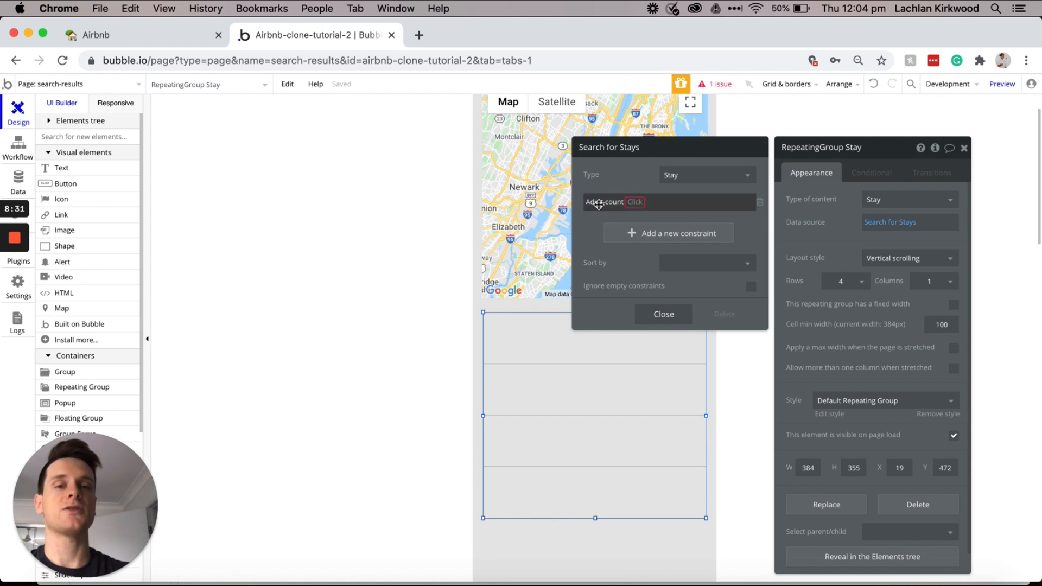
{"action": "left_click", "coordinate": [635, 202]}
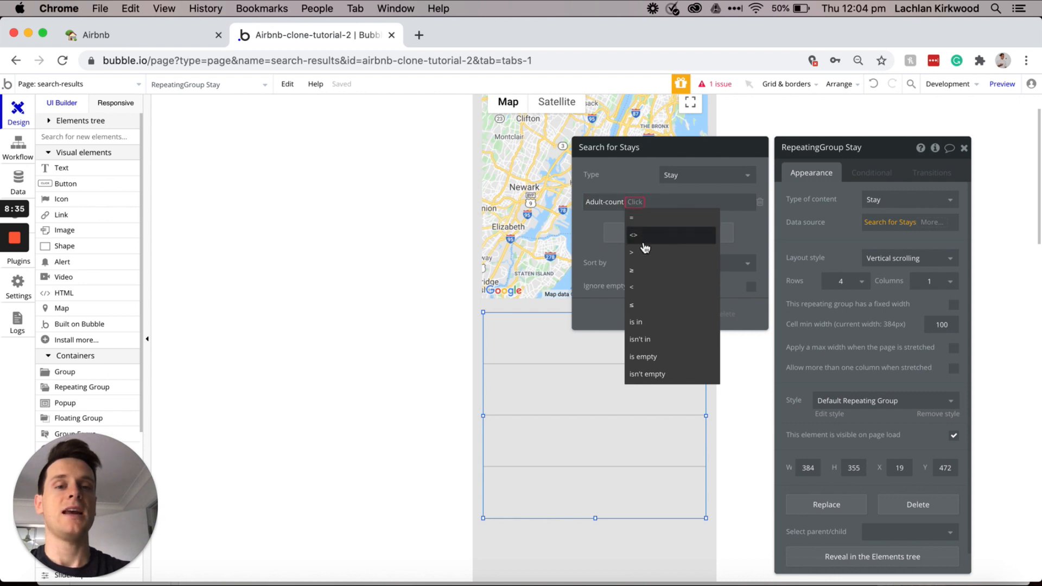
{"action": "left_click", "coordinate": [643, 275]}
Step: Compare Adult-count with the page URL parameter "adult-count", read as a number
{"action": "left_click", "coordinate": [644, 203]}
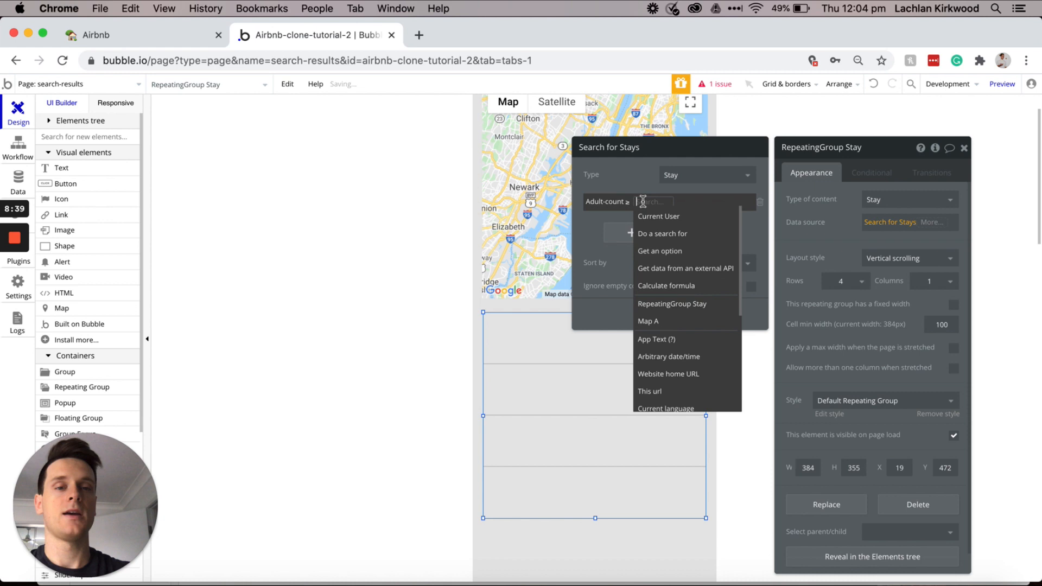
{"action": "scroll", "coordinate": [667, 282], "scroll_direction": "down", "scroll_amount": 5}
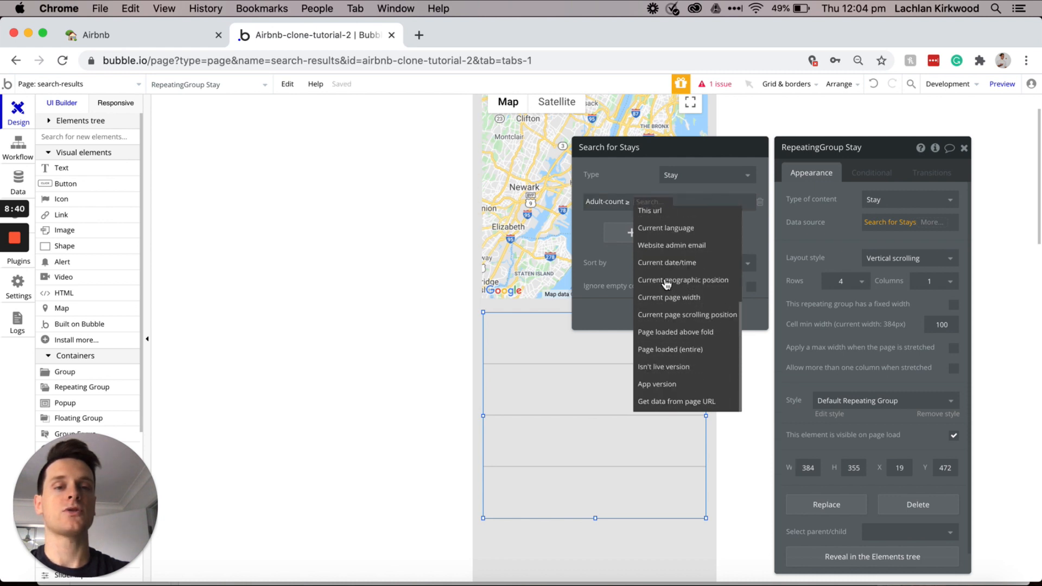
{"action": "left_click", "coordinate": [682, 403]}
{"action": "left_click", "coordinate": [678, 197]}
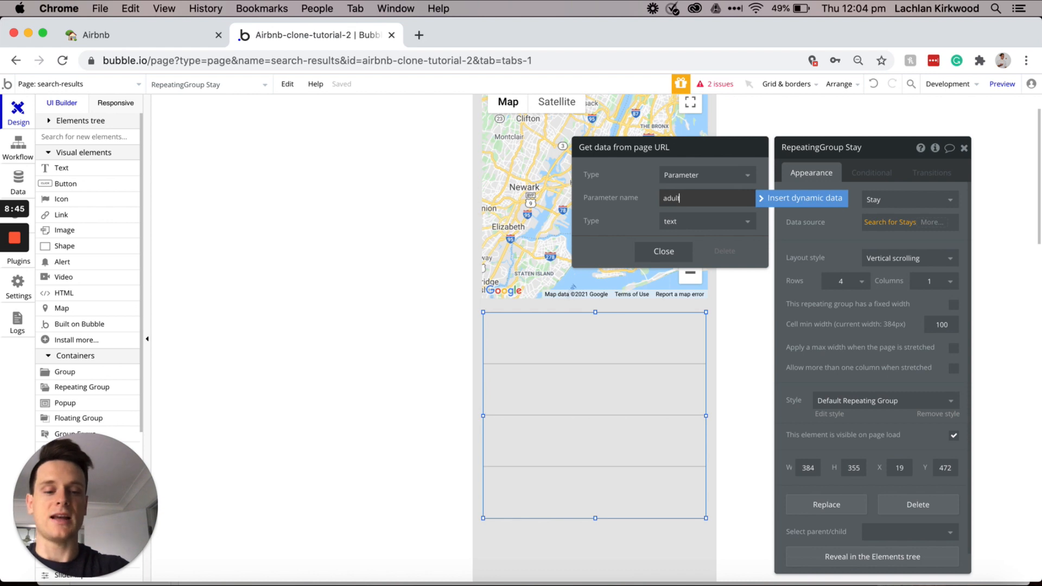
{"action": "type", "text": "adult-count"}
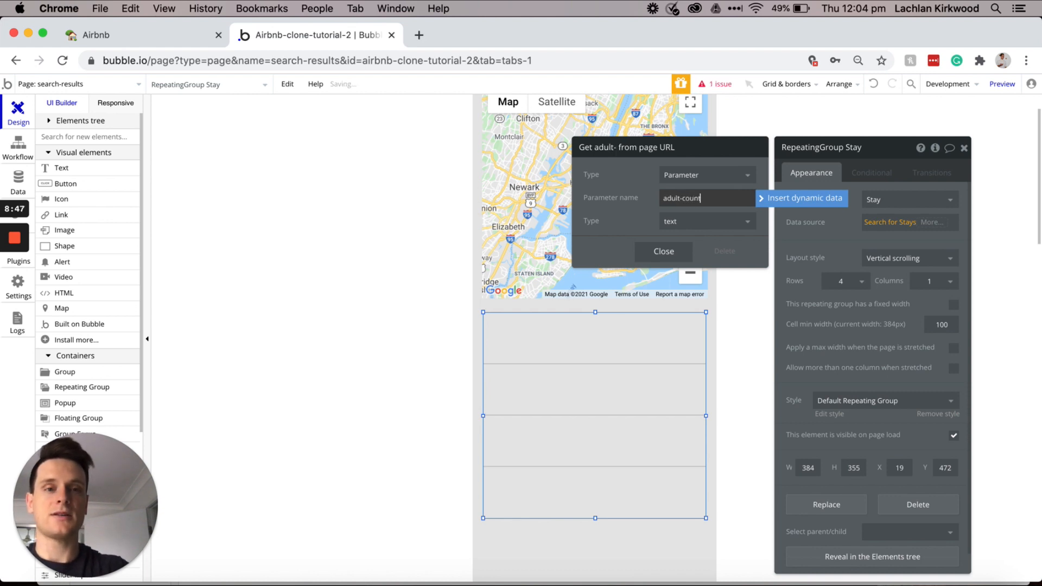
{"action": "left_click", "coordinate": [668, 224]}
{"action": "left_click", "coordinate": [694, 223]}
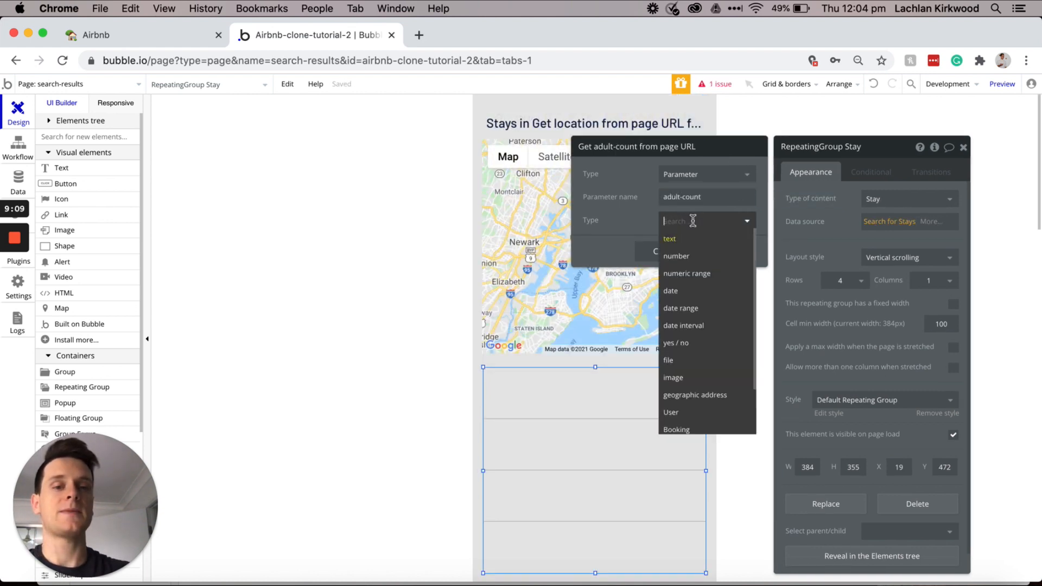
{"action": "left_click", "coordinate": [683, 263]}
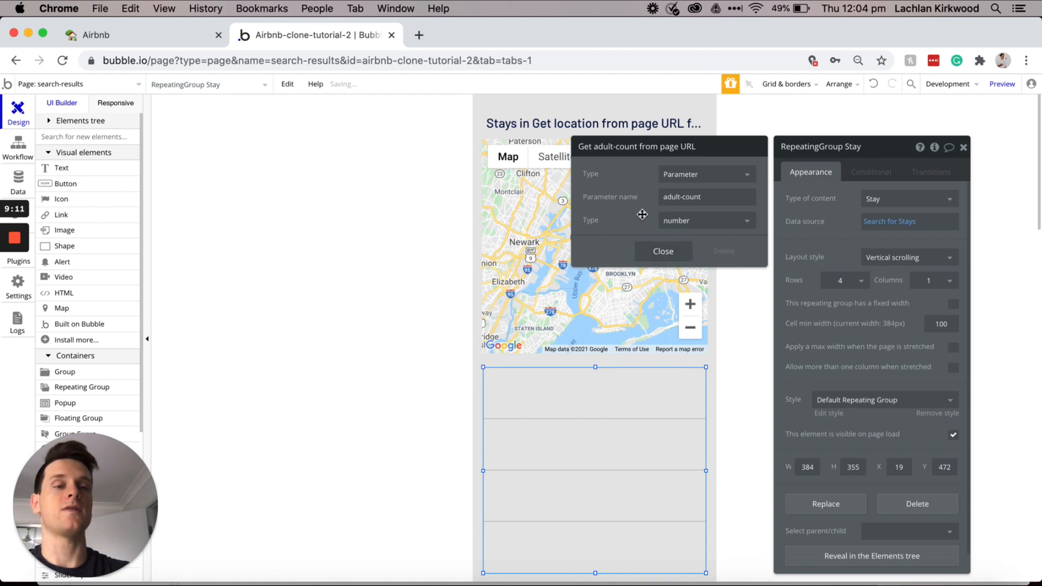
{"action": "left_click", "coordinate": [675, 257]}
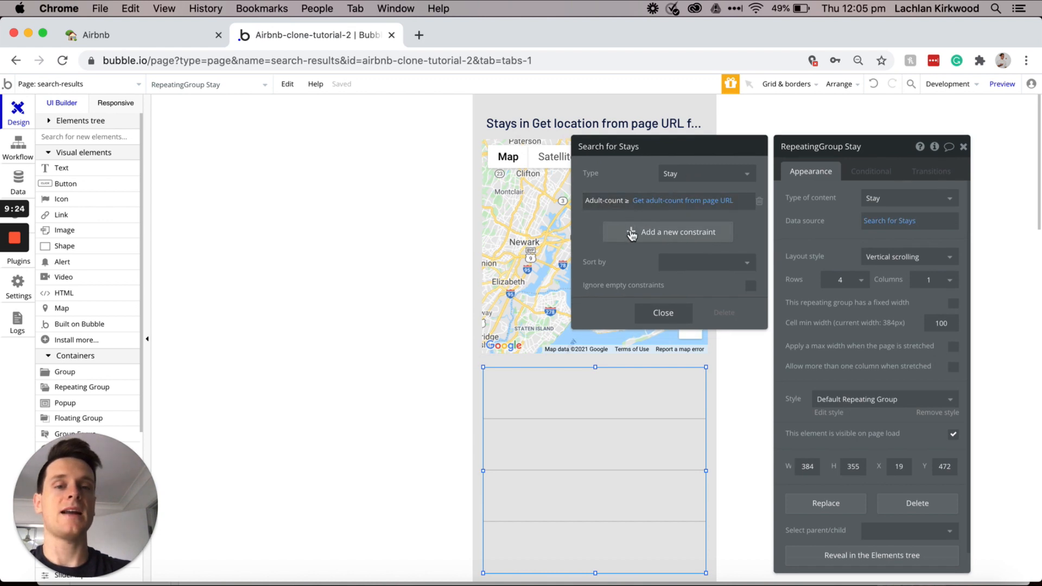
Step: Add a second search constraint on Children-count with the ≥ operator
{"action": "left_click", "coordinate": [631, 233]}
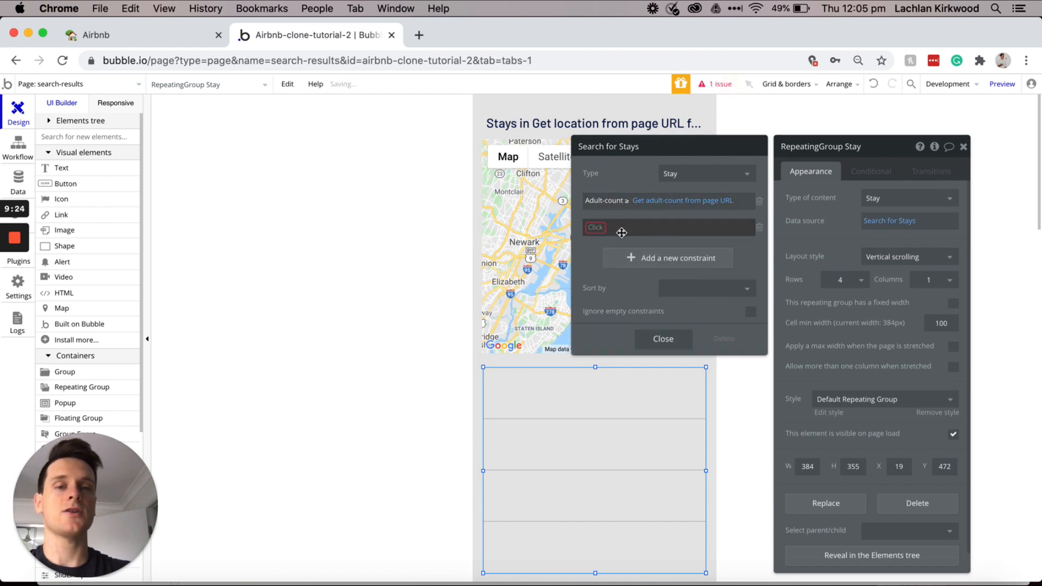
{"action": "left_click", "coordinate": [601, 237]}
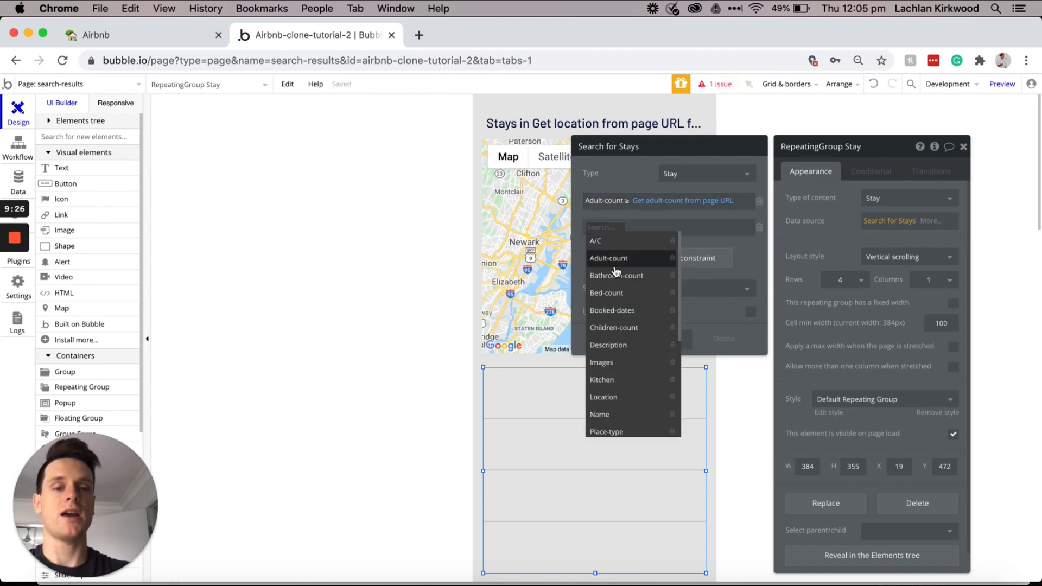
{"action": "left_click", "coordinate": [624, 328]}
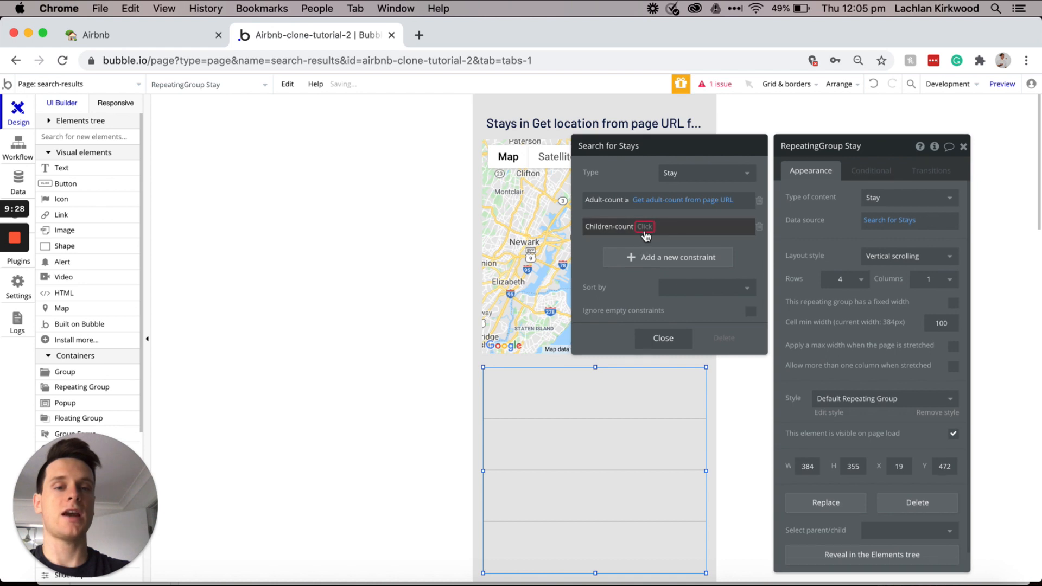
{"action": "left_click", "coordinate": [645, 226]}
{"action": "left_click", "coordinate": [652, 296]}
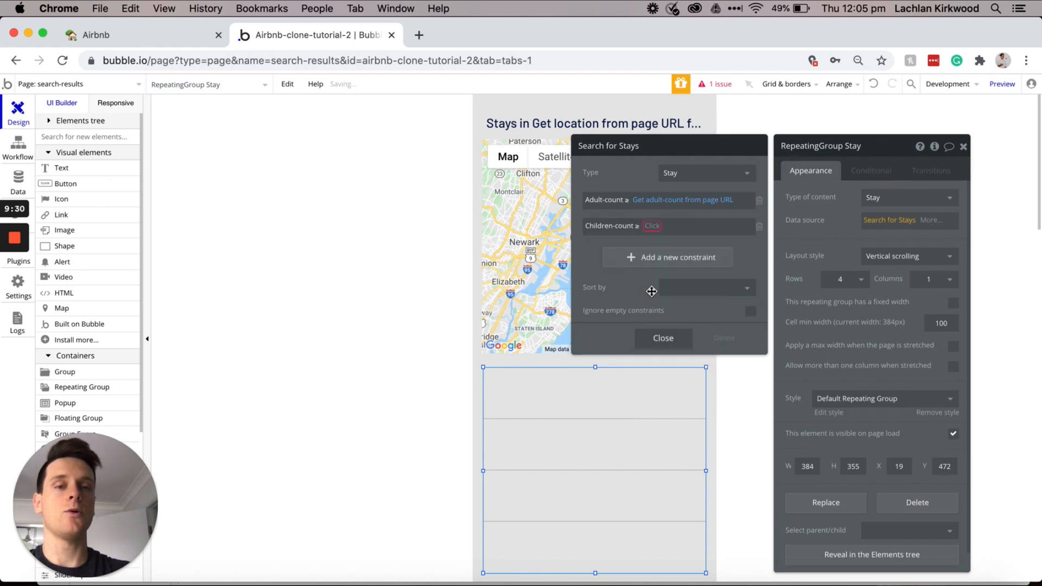
Step: Compare Children-count with the page URL parameter "children-count", read as a number
{"action": "left_click", "coordinate": [653, 230]}
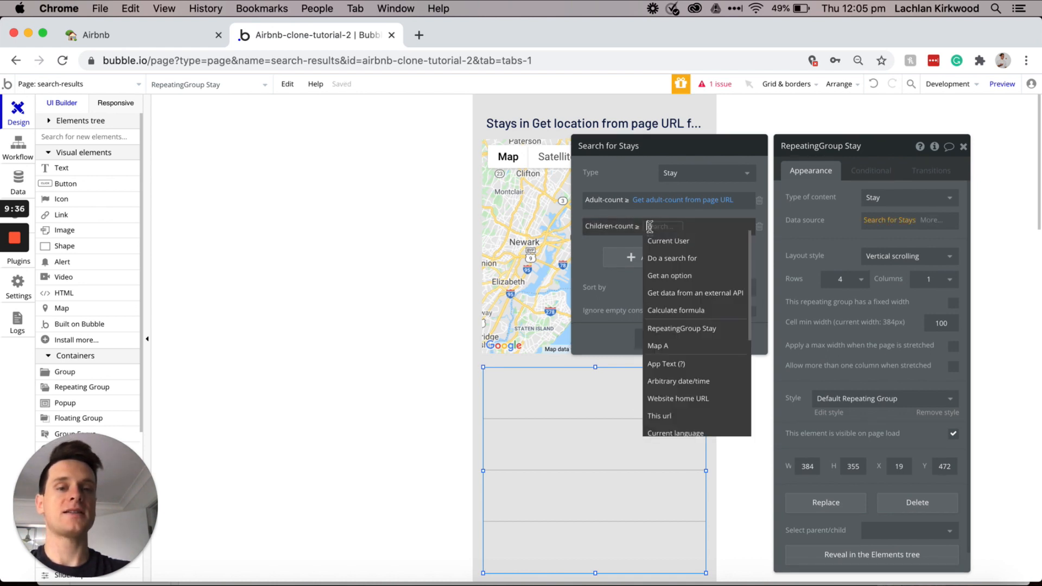
{"action": "scroll", "coordinate": [695, 380], "scroll_direction": "down", "scroll_amount": 5}
{"action": "left_click", "coordinate": [686, 426]}
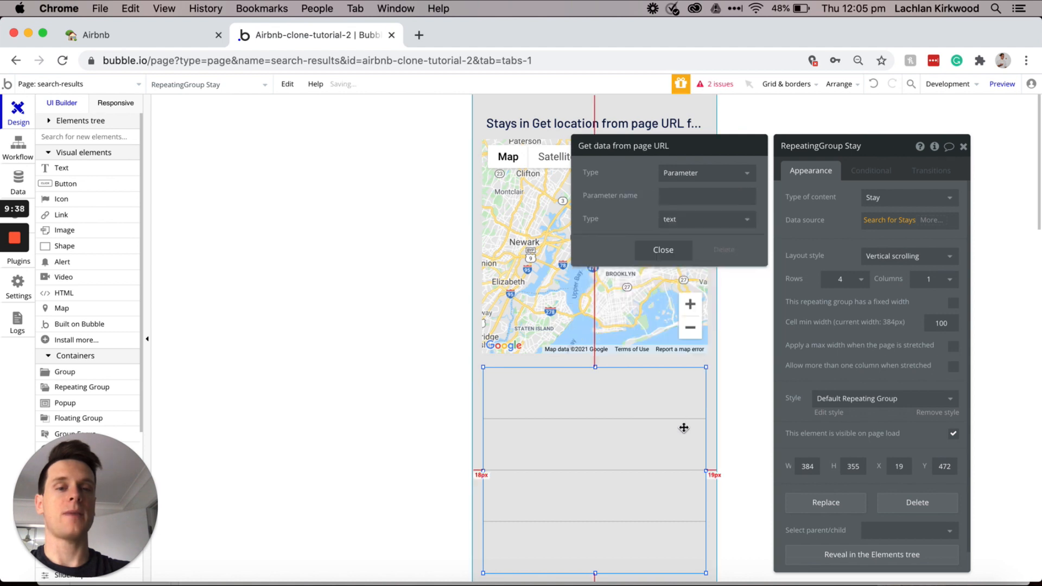
{"action": "left_click", "coordinate": [668, 196]}
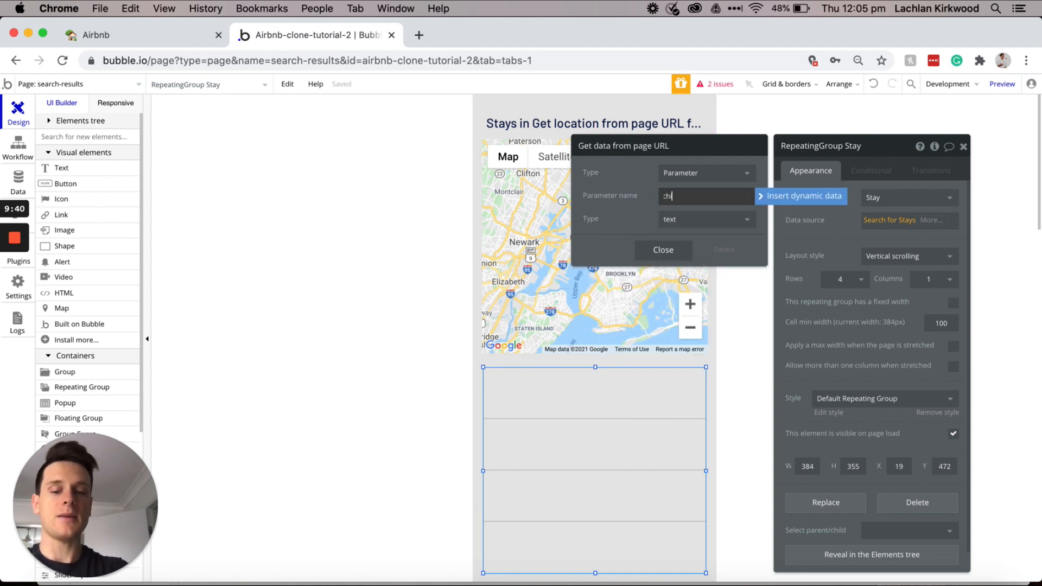
{"action": "type", "text": "children-count"}
{"action": "left_click", "coordinate": [684, 219]}
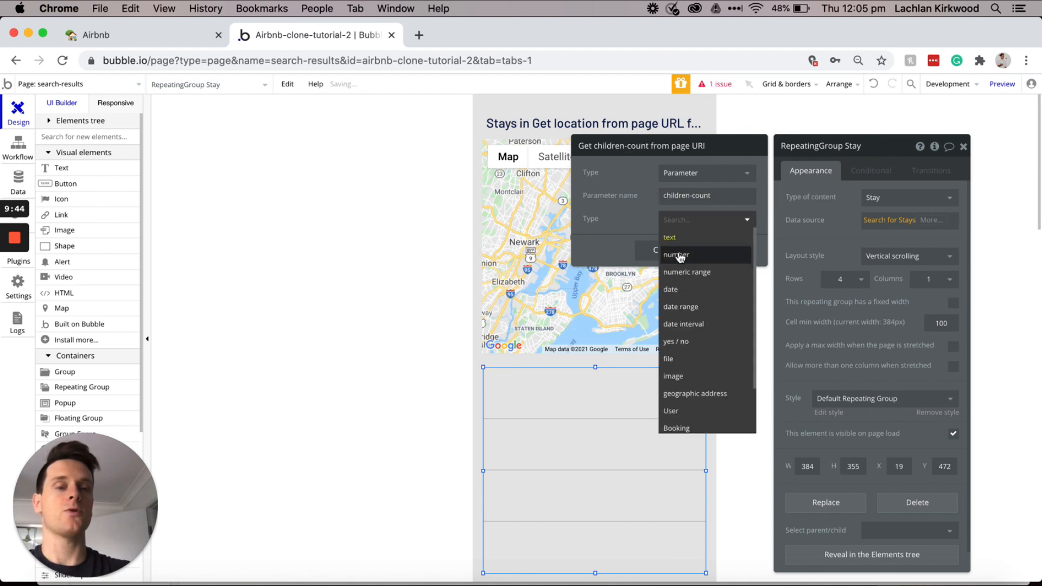
{"action": "left_click", "coordinate": [680, 255]}
{"action": "left_click", "coordinate": [675, 254]}
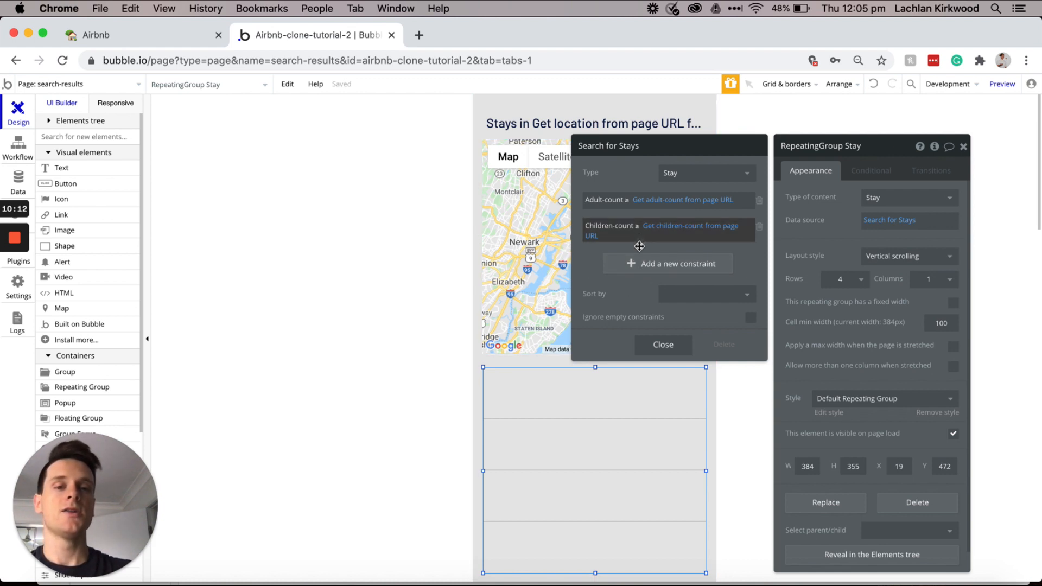
Step: Add a third constraint to the repeating group's search requiring Location to be within 20 kms of an address
{"action": "left_click", "coordinate": [632, 265]}
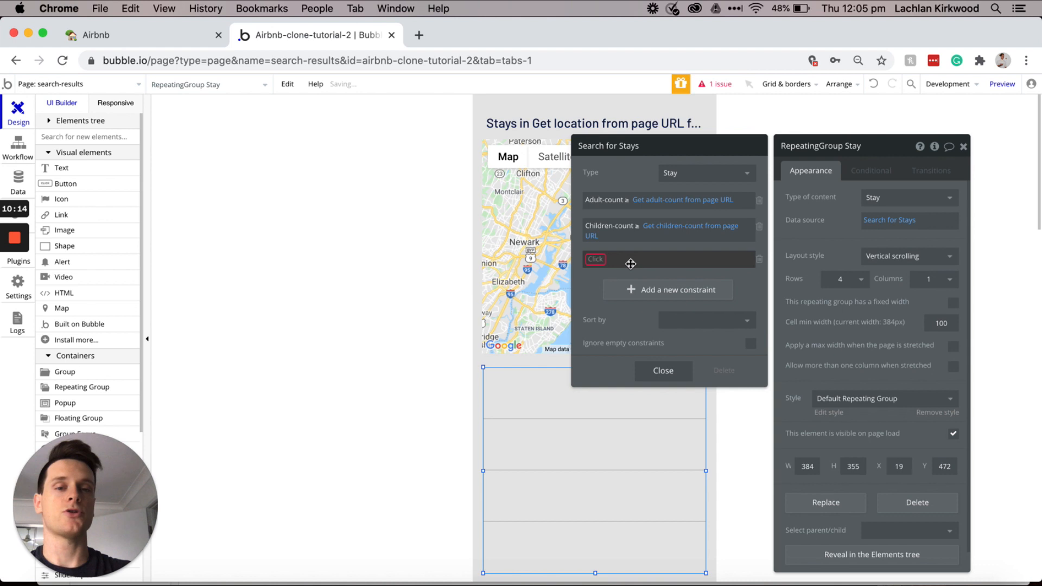
{"action": "left_click", "coordinate": [598, 265]}
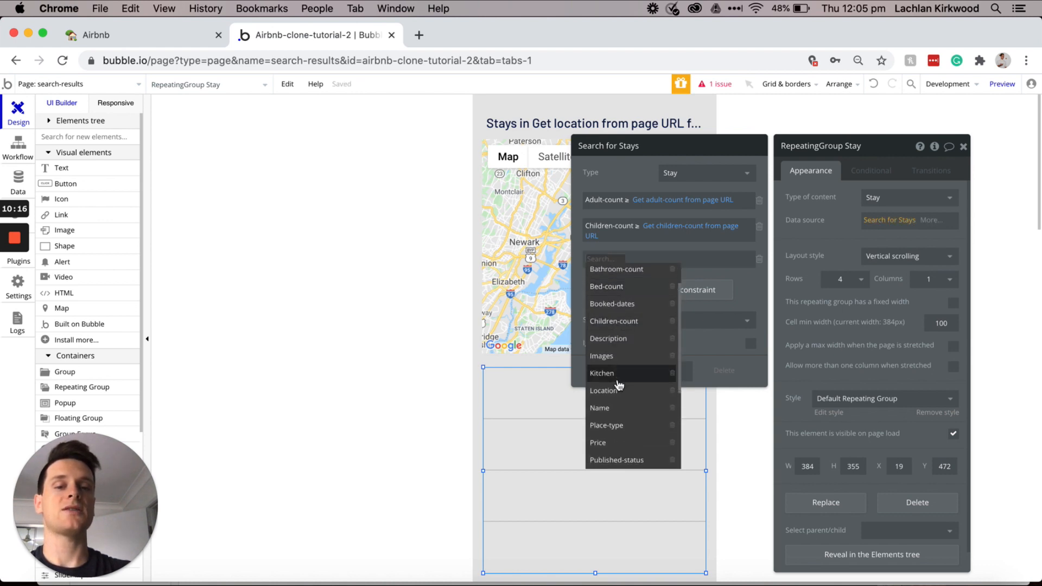
{"action": "left_click", "coordinate": [601, 391]}
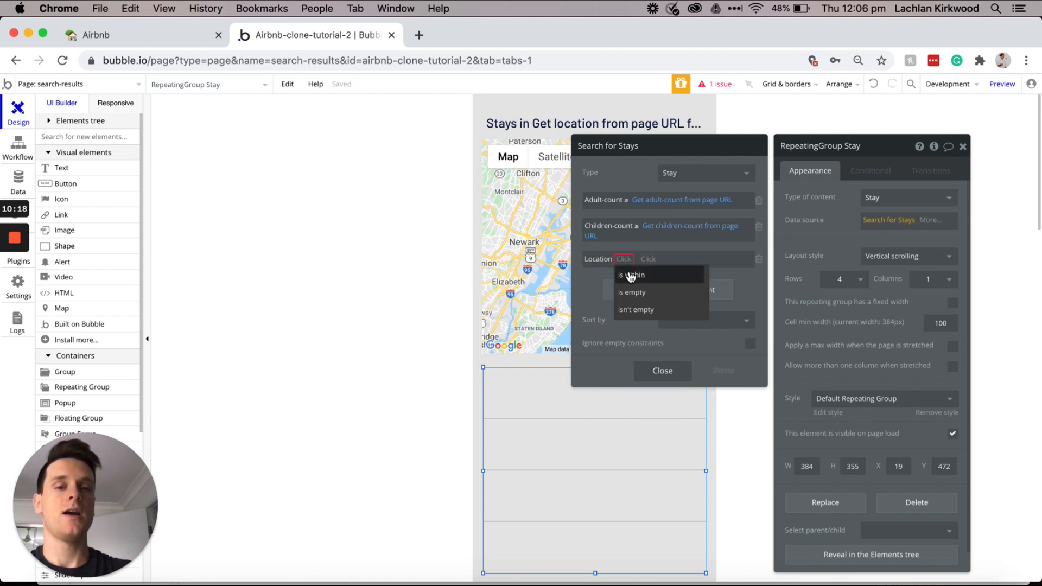
{"action": "left_click", "coordinate": [631, 276]}
{"action": "type", "text": "20"}
{"action": "left_click", "coordinate": [694, 259]}
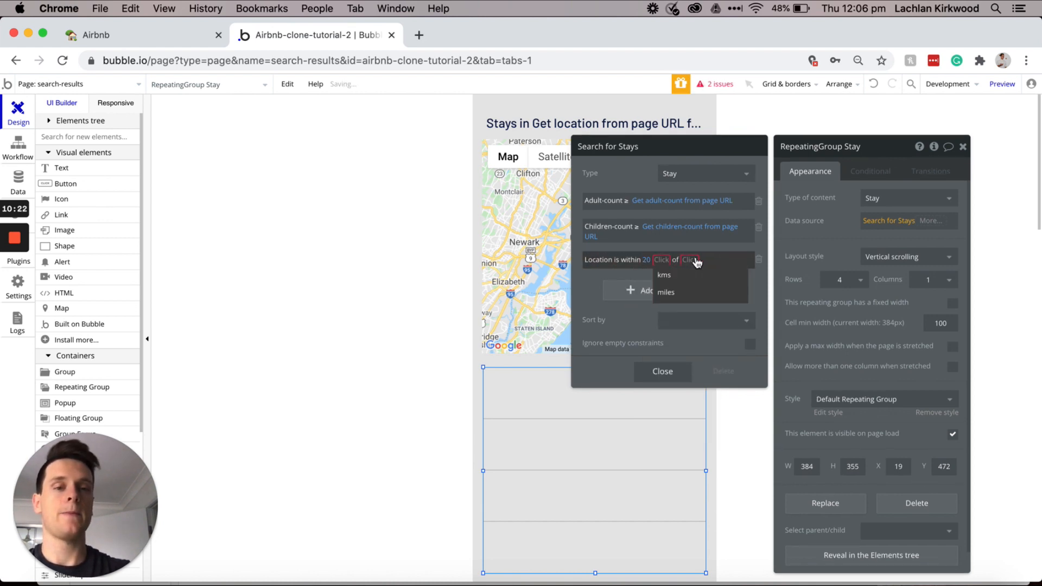
{"action": "left_click", "coordinate": [687, 271]}
Step: Use the page URL parameter "location", read as a geographic address, as the centre of the repeating group's 20 kms location constraint
{"action": "left_click", "coordinate": [688, 260]}
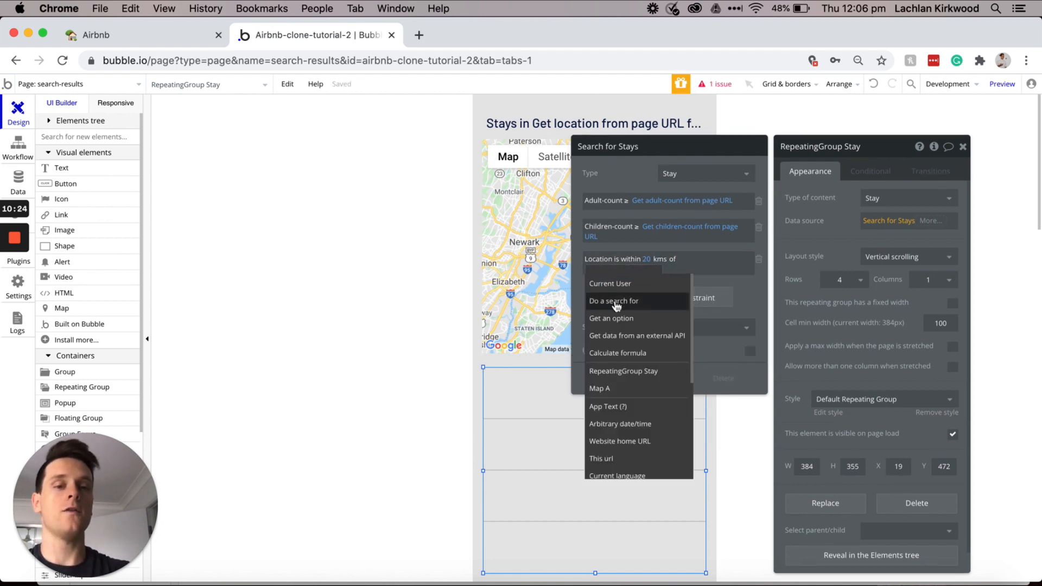
{"action": "scroll", "coordinate": [621, 316], "scroll_direction": "down", "scroll_amount": 5}
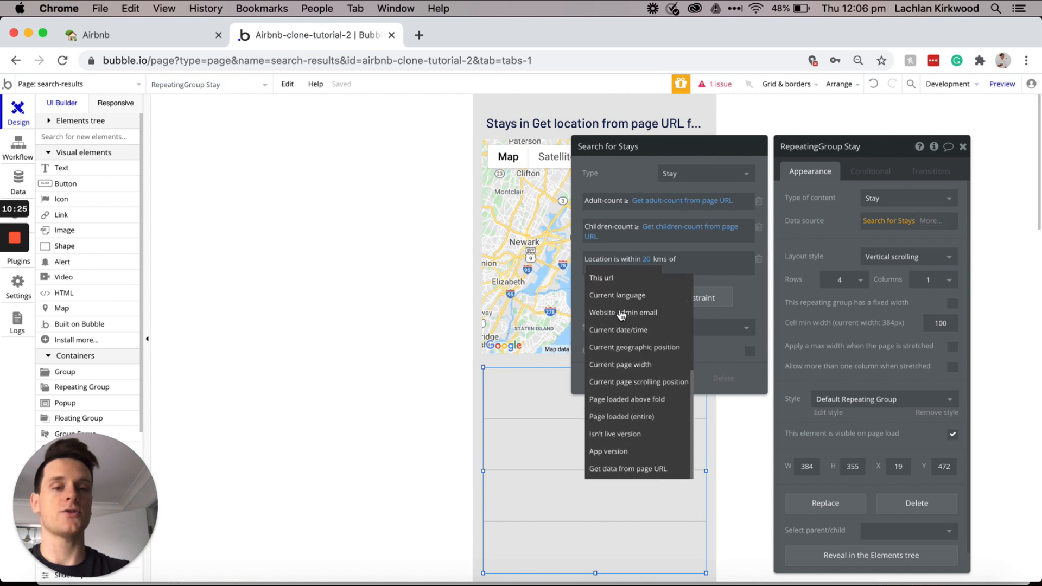
{"action": "left_click", "coordinate": [622, 472]}
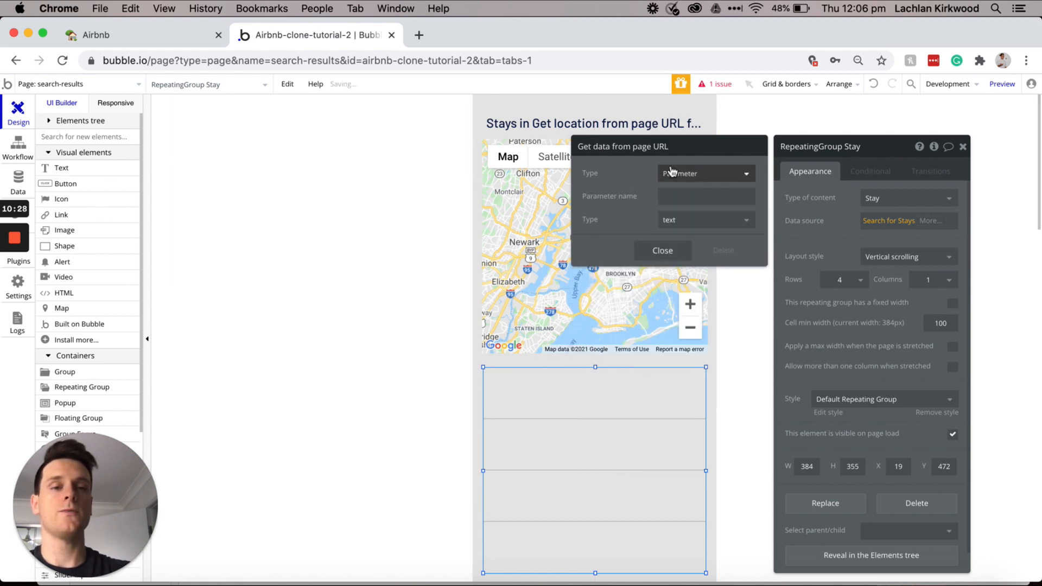
{"action": "left_click", "coordinate": [684, 191]}
{"action": "type", "text": "location"}
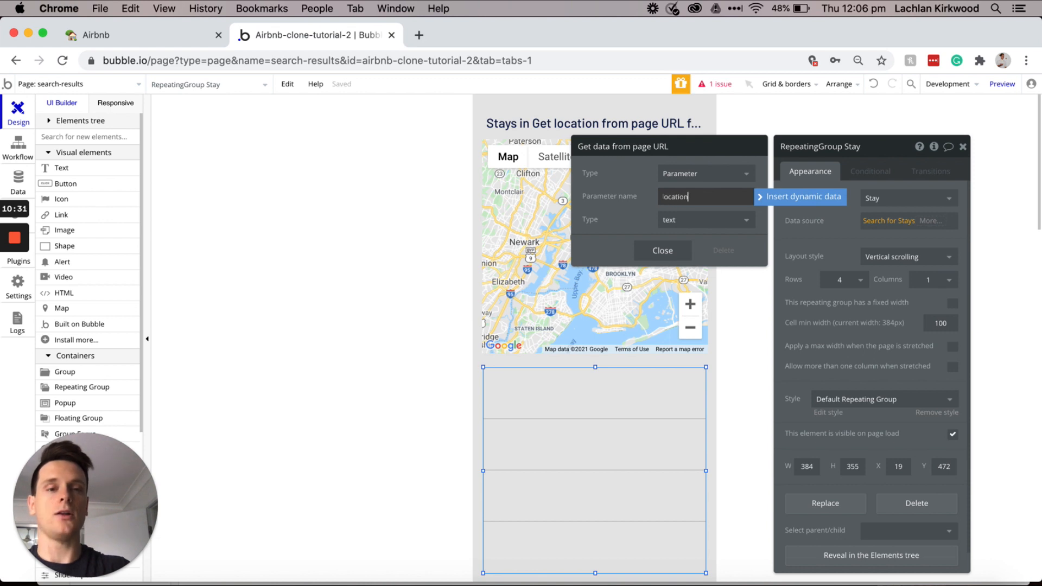
{"action": "left_click", "coordinate": [690, 220]}
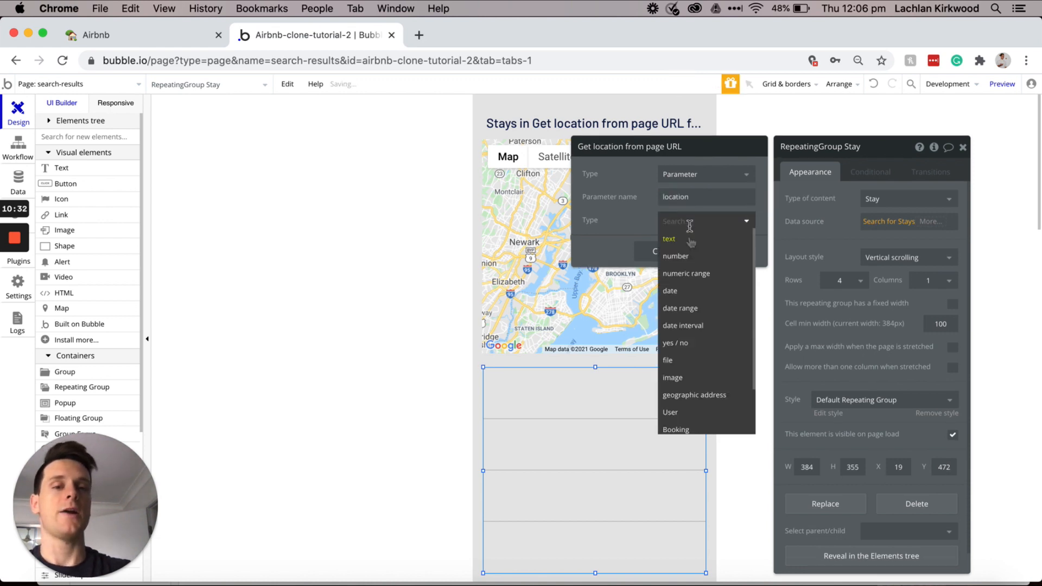
{"action": "left_click", "coordinate": [687, 396]}
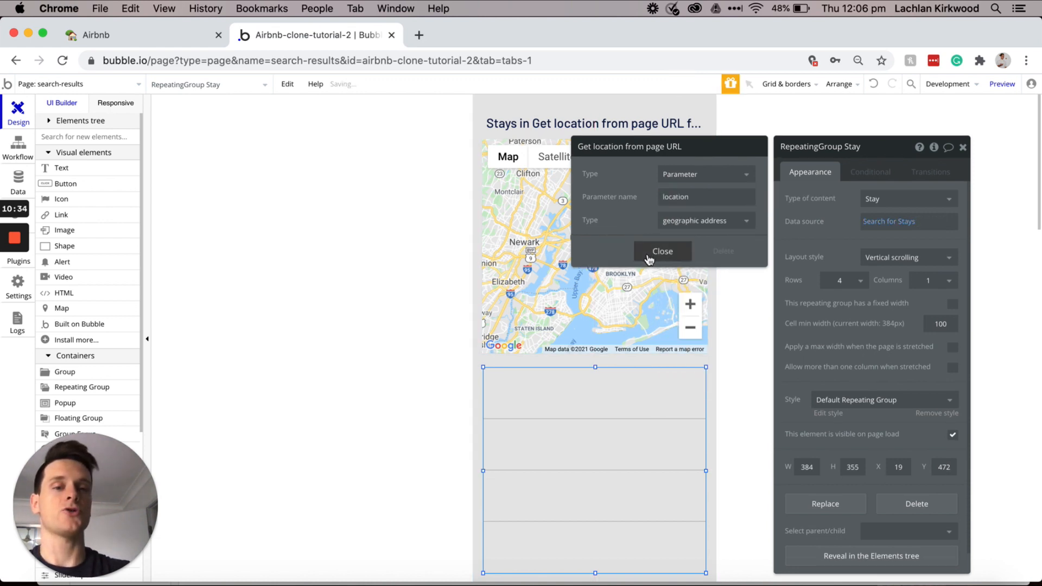
{"action": "left_click", "coordinate": [649, 254]}
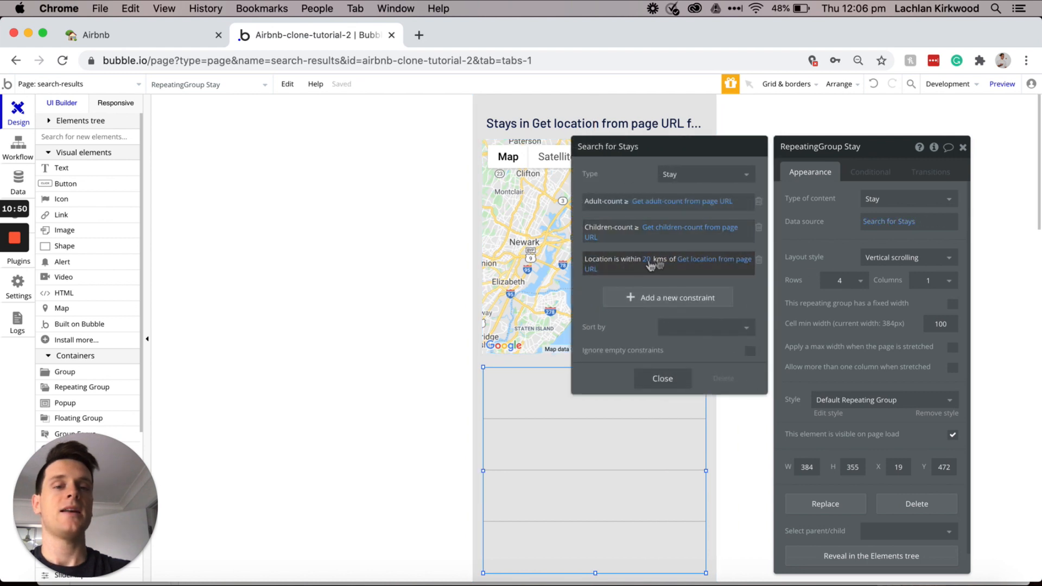
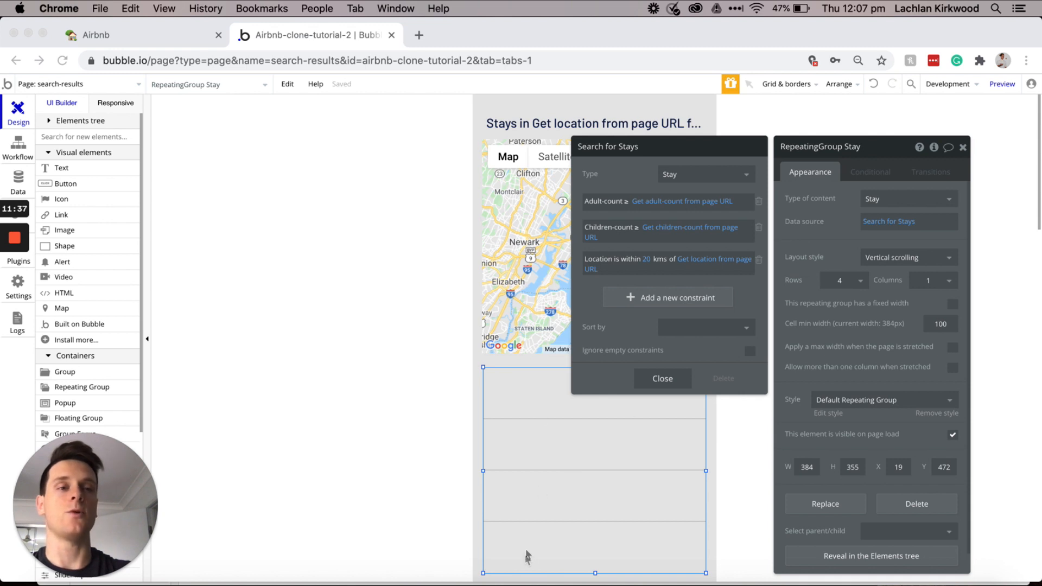
Step: Create a custom state named "dates" of type date range on the Stay repeating group
{"action": "left_click", "coordinate": [857, 192]}
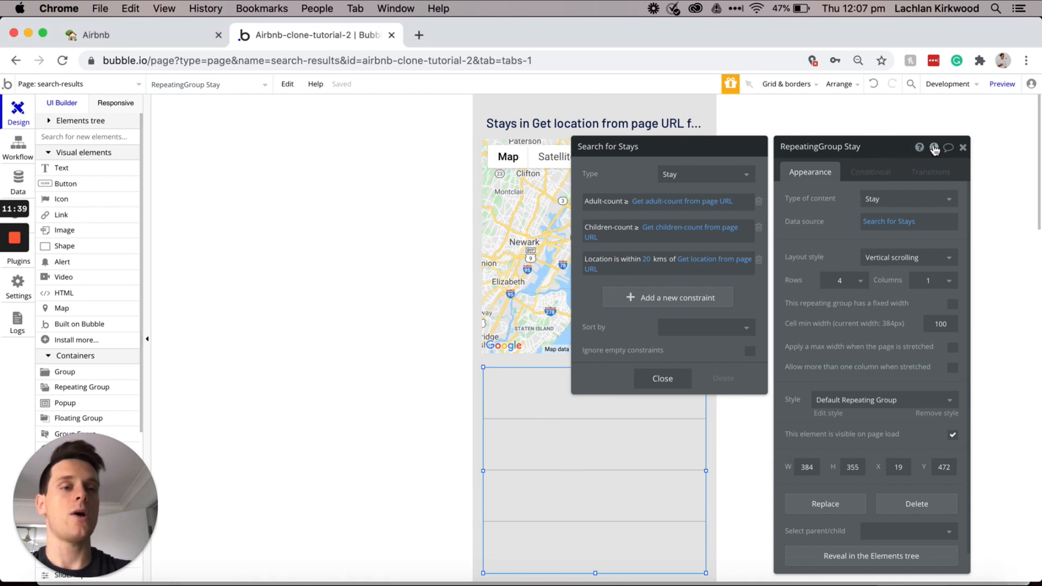
{"action": "left_click", "coordinate": [934, 151]}
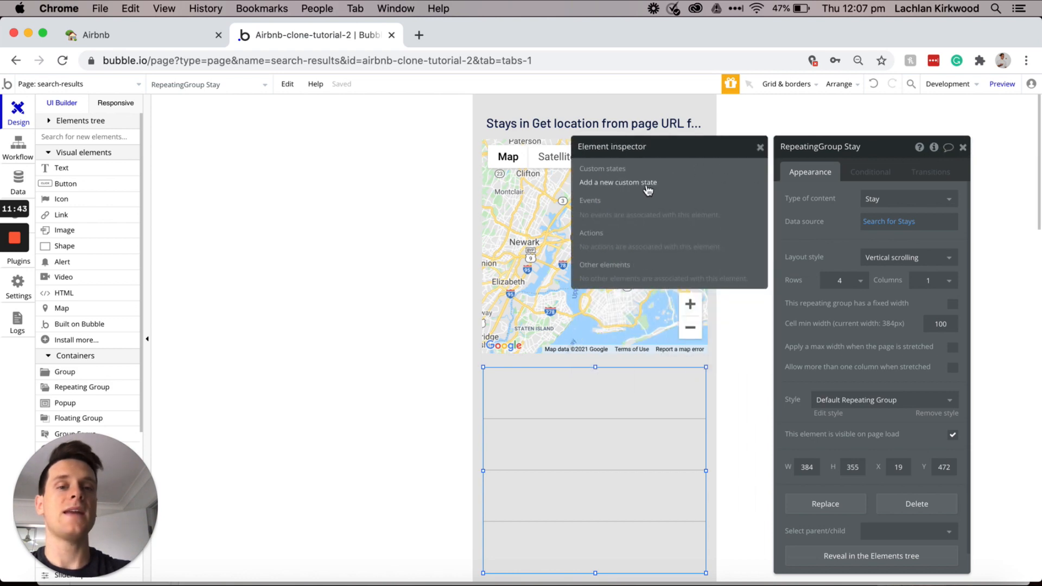
{"action": "left_click", "coordinate": [647, 185]}
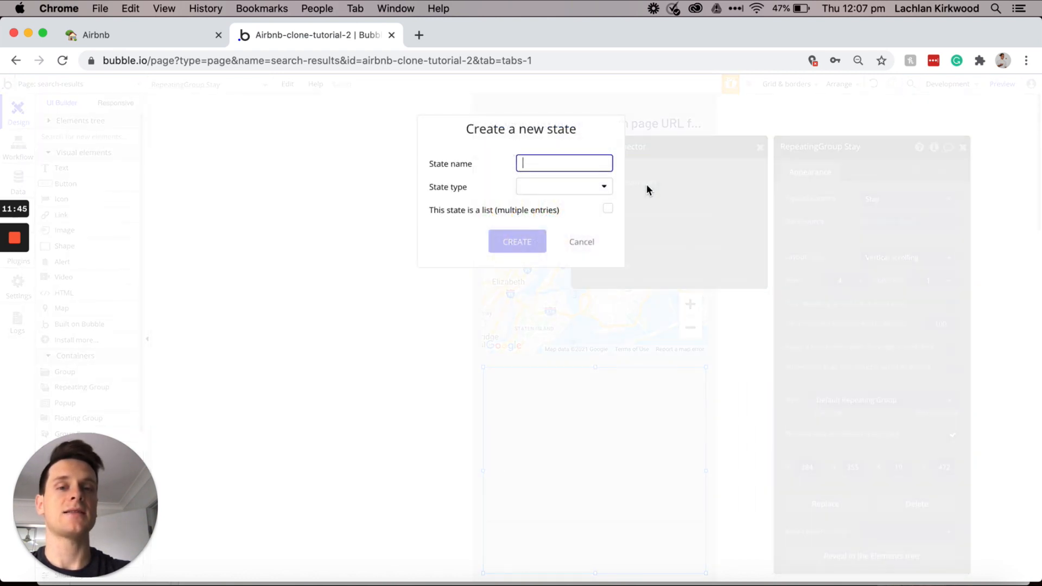
{"action": "left_click", "coordinate": [554, 163]}
{"action": "type", "text": "dates"}
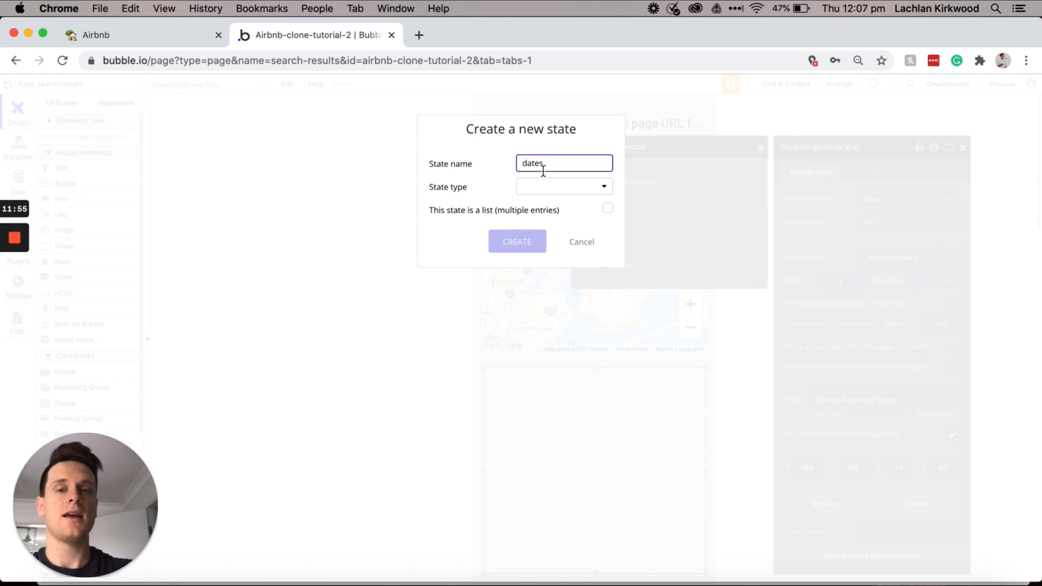
{"action": "left_click", "coordinate": [540, 187]}
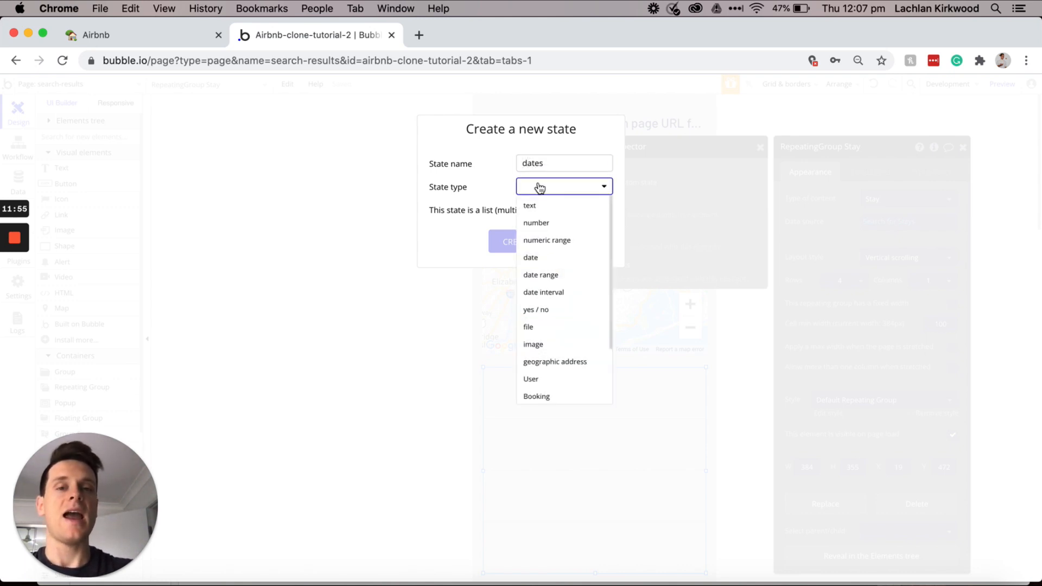
{"action": "left_click", "coordinate": [551, 276]}
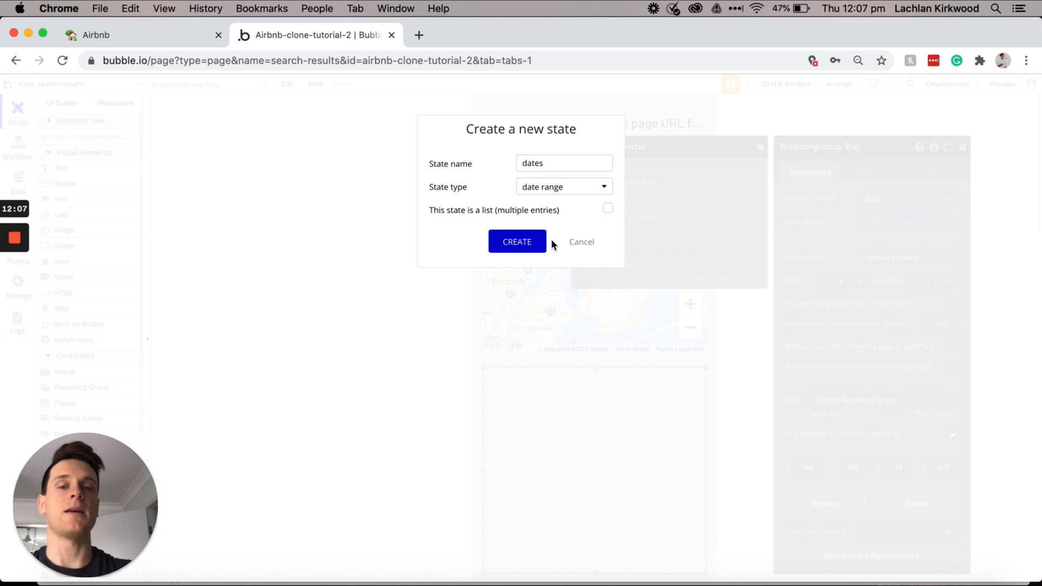
{"action": "left_click", "coordinate": [516, 242]}
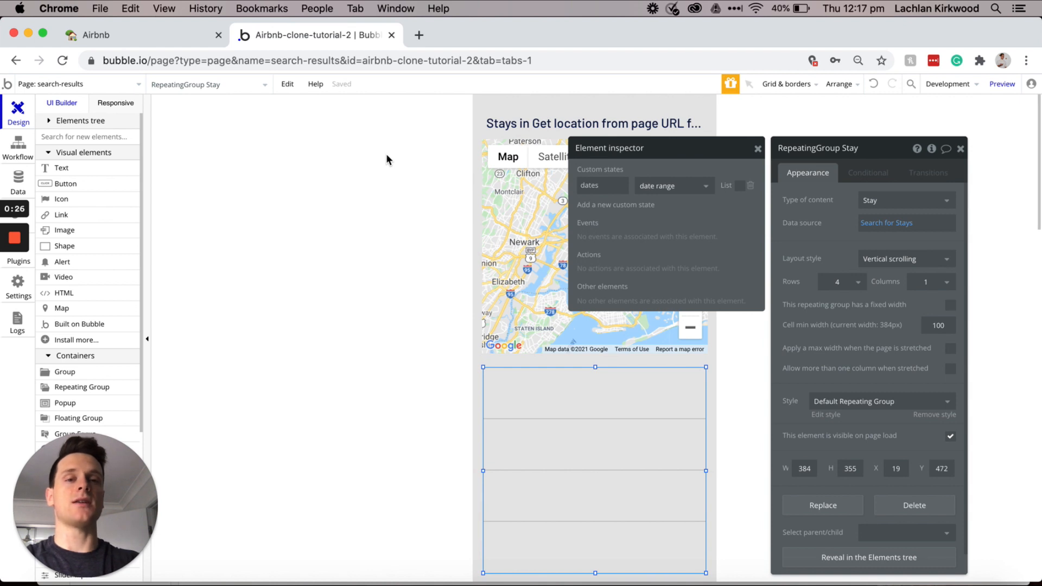
Step: Add a workflow event to the search-results page that runs when the page is loaded
{"action": "left_click", "coordinate": [17, 156]}
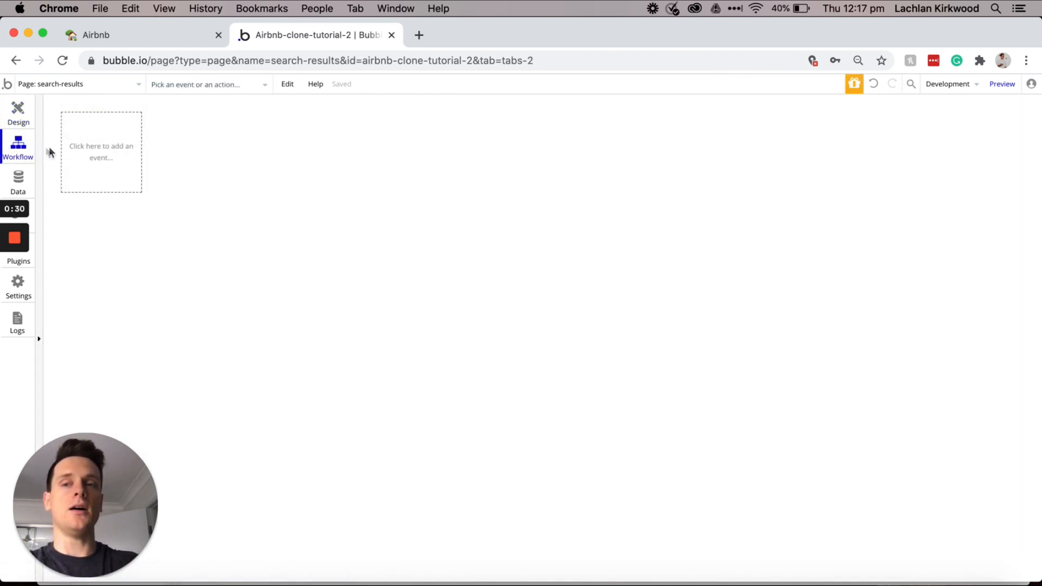
{"action": "left_click", "coordinate": [98, 150]}
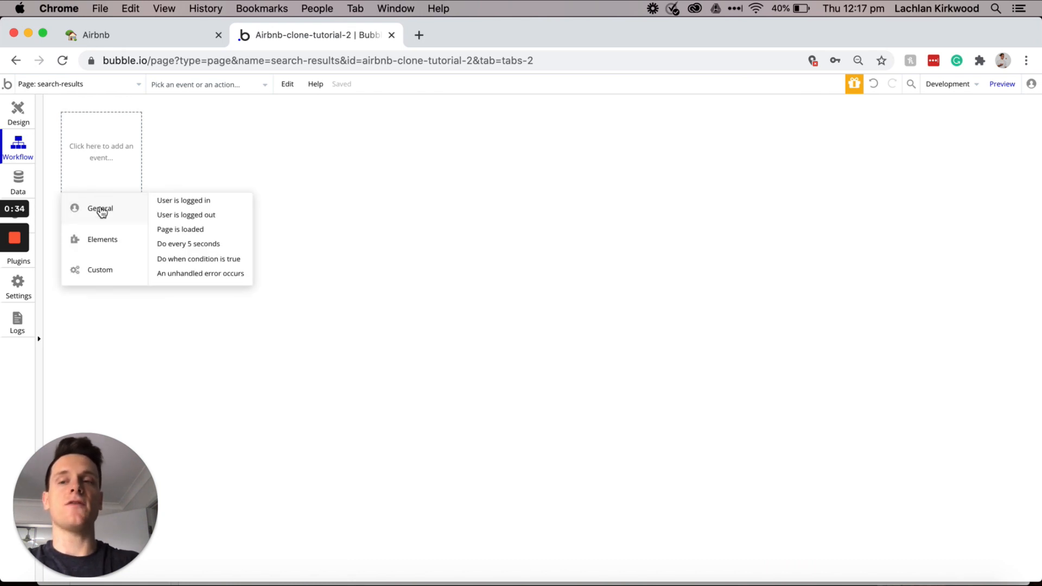
{"action": "left_click", "coordinate": [174, 234]}
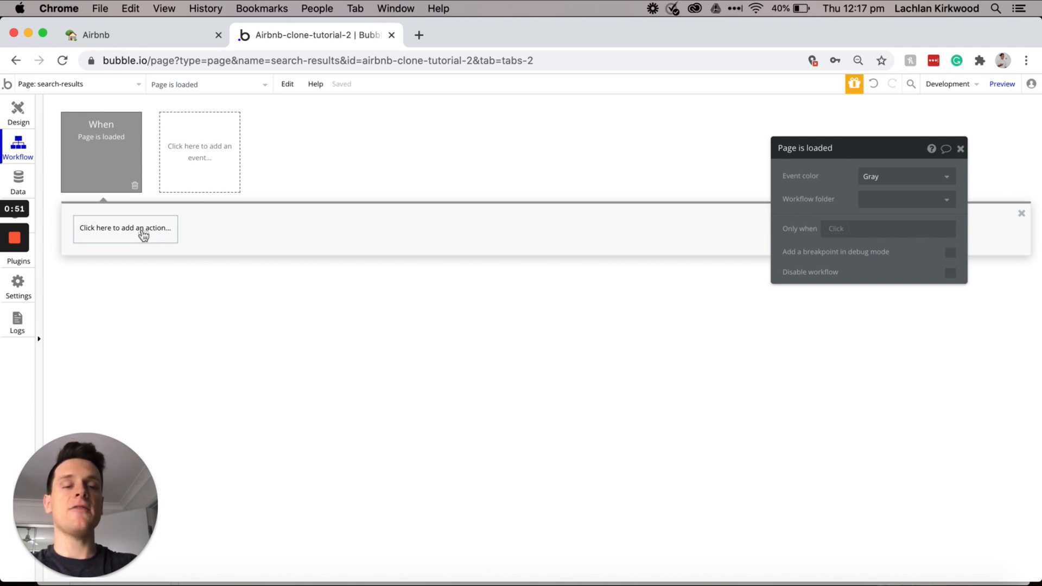
Step: Add a Set state action to the page-load workflow, targeting RepeatingGroup Stay's "dates" custom state
{"action": "left_click", "coordinate": [122, 236]}
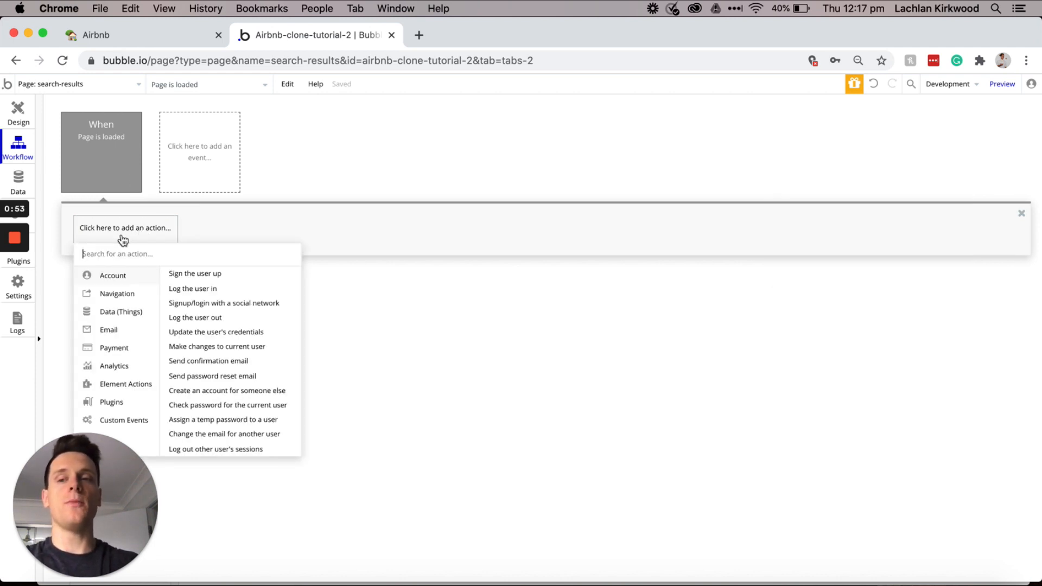
{"action": "type", "text": "stat"}
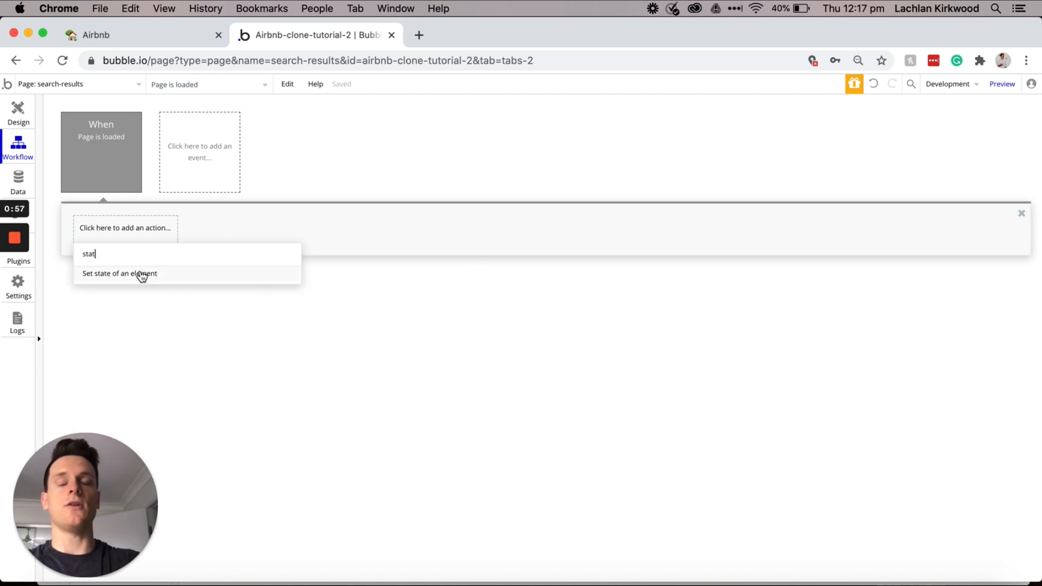
{"action": "left_click", "coordinate": [141, 274]}
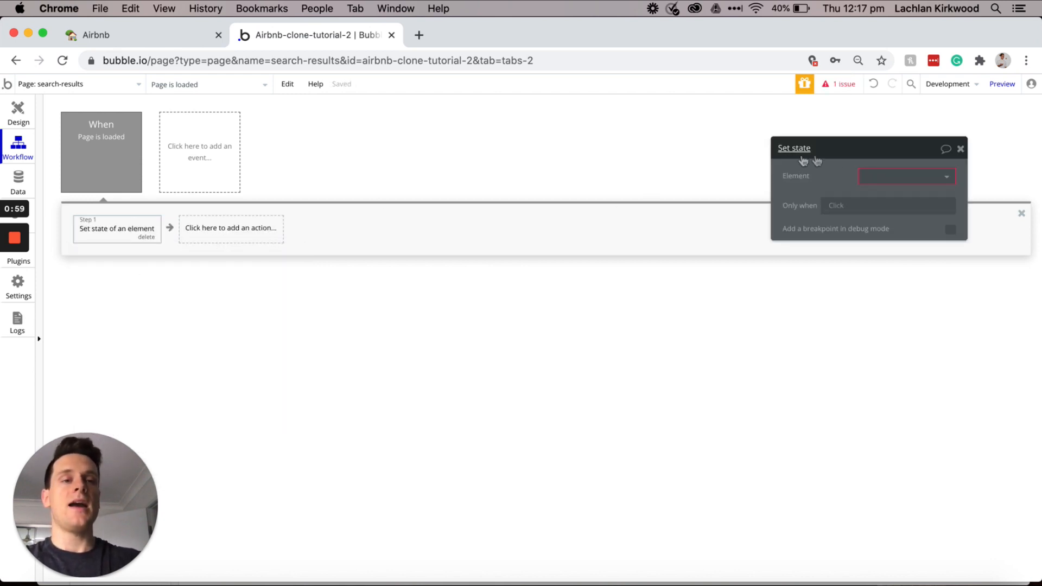
{"action": "left_click", "coordinate": [880, 177]}
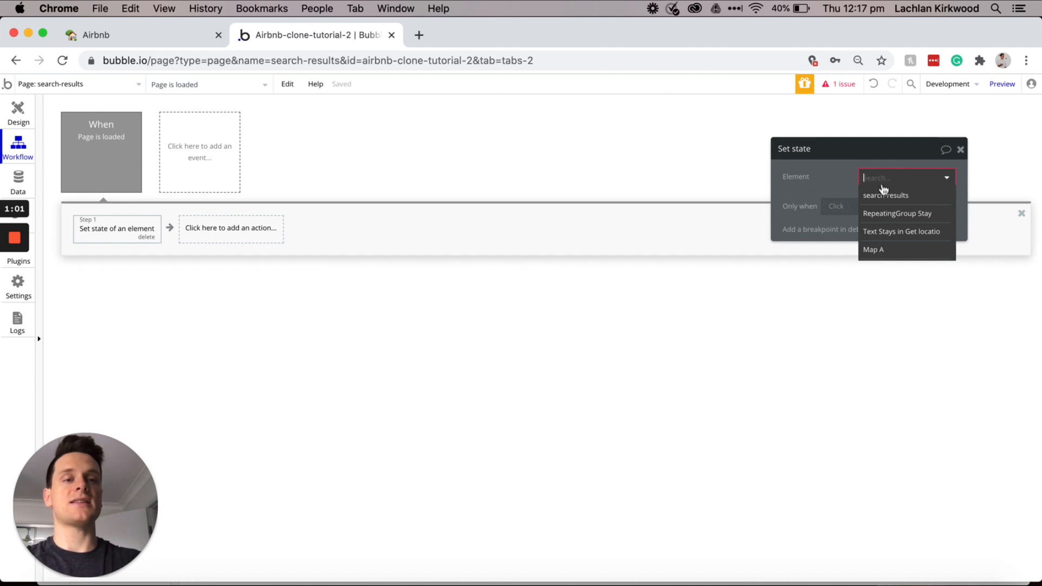
{"action": "left_click", "coordinate": [888, 215]}
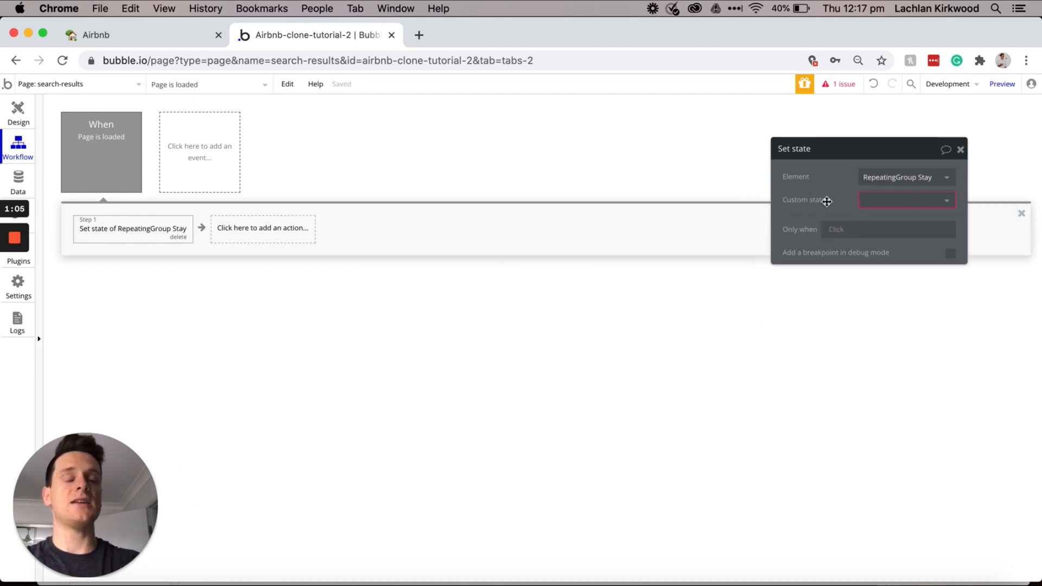
{"action": "left_click", "coordinate": [887, 202]}
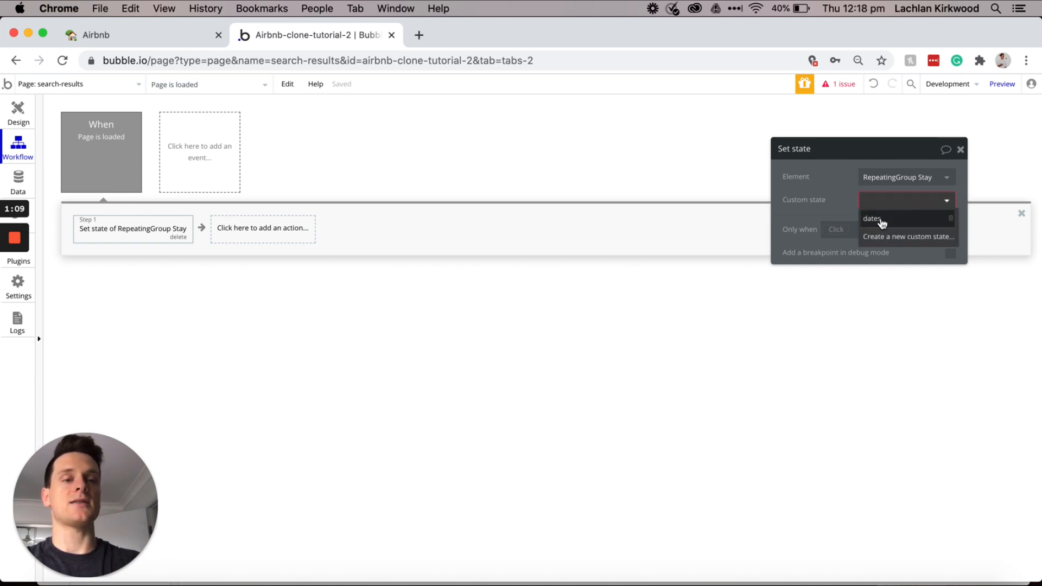
{"action": "left_click", "coordinate": [875, 220]}
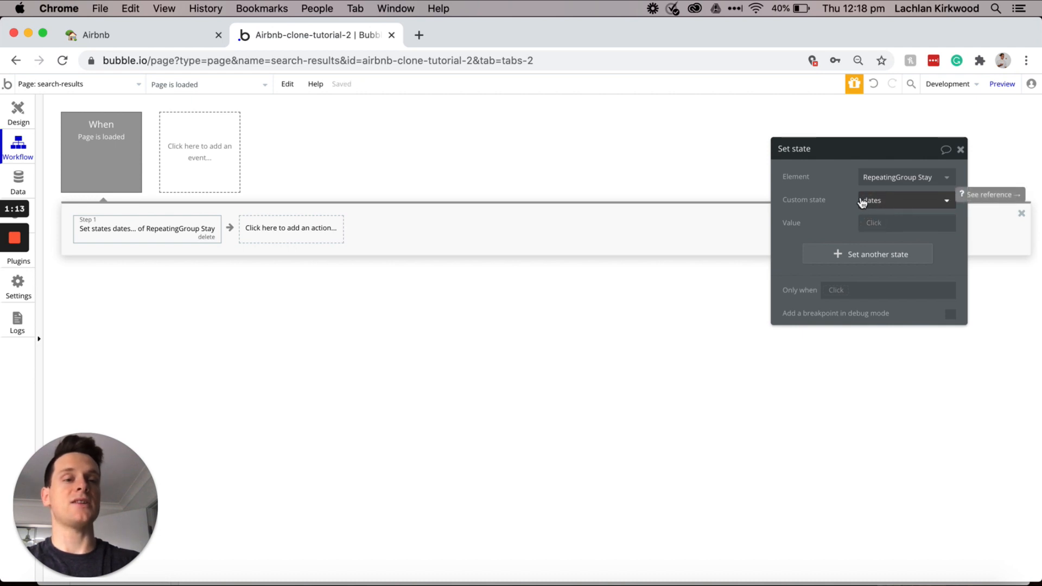
Step: Begin the state's value with the page URL parameter "start-date", read as a date
{"action": "left_click", "coordinate": [874, 225]}
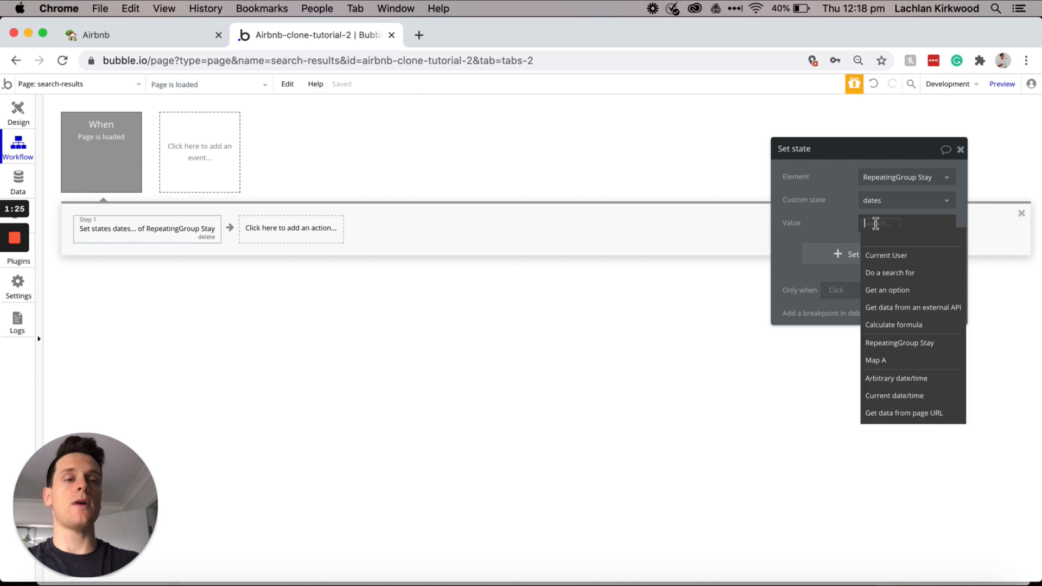
{"action": "left_click", "coordinate": [881, 415]}
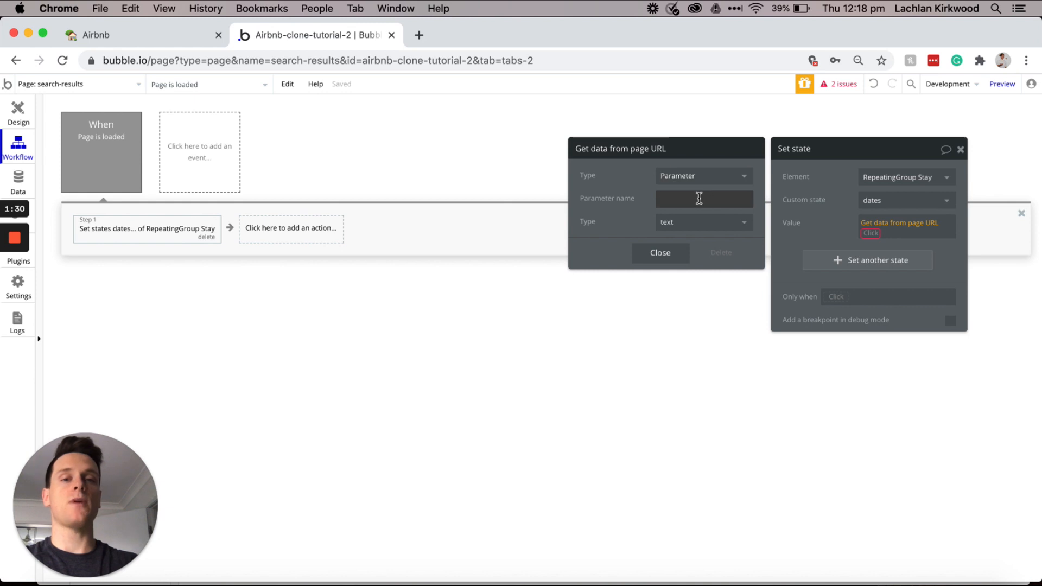
{"action": "left_click", "coordinate": [700, 199]}
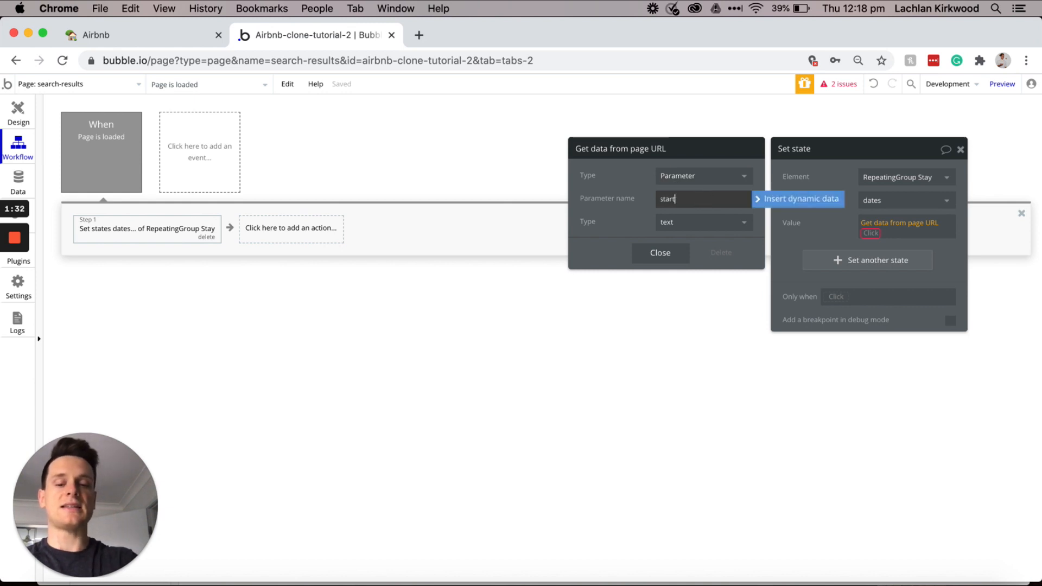
{"action": "type", "text": "start-date"}
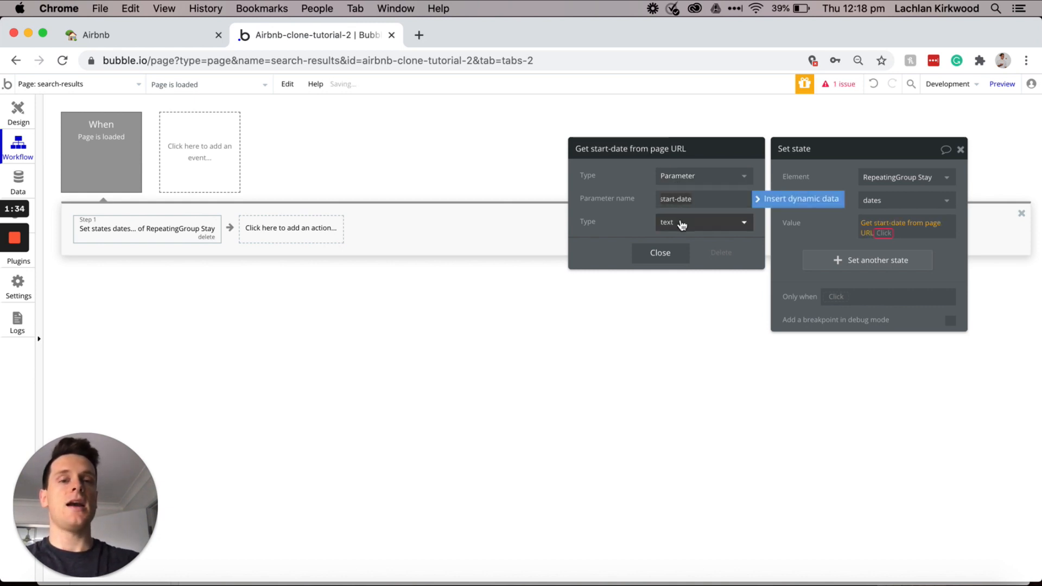
{"action": "left_click", "coordinate": [681, 222]}
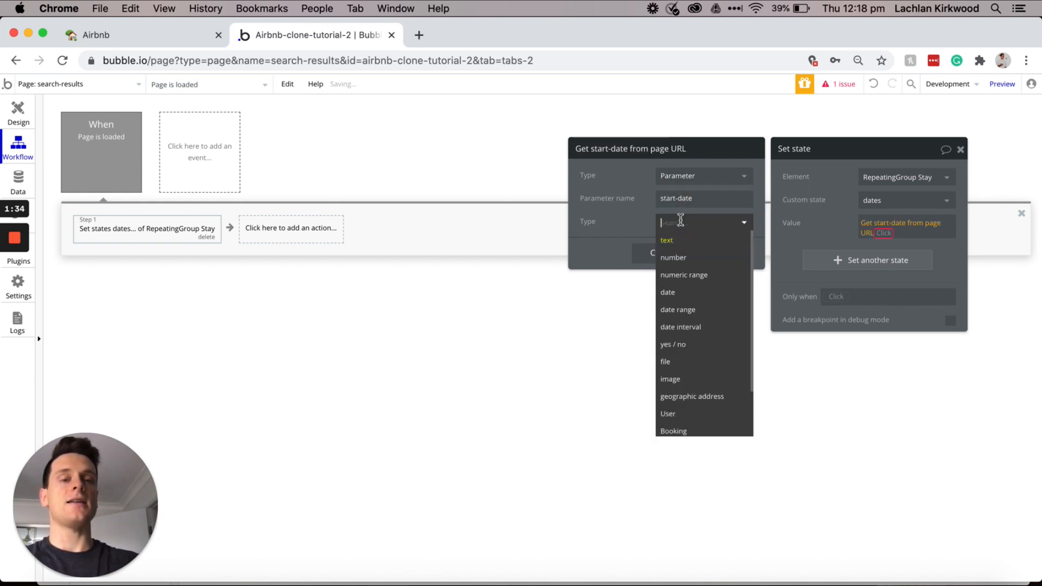
{"action": "left_click", "coordinate": [685, 294]}
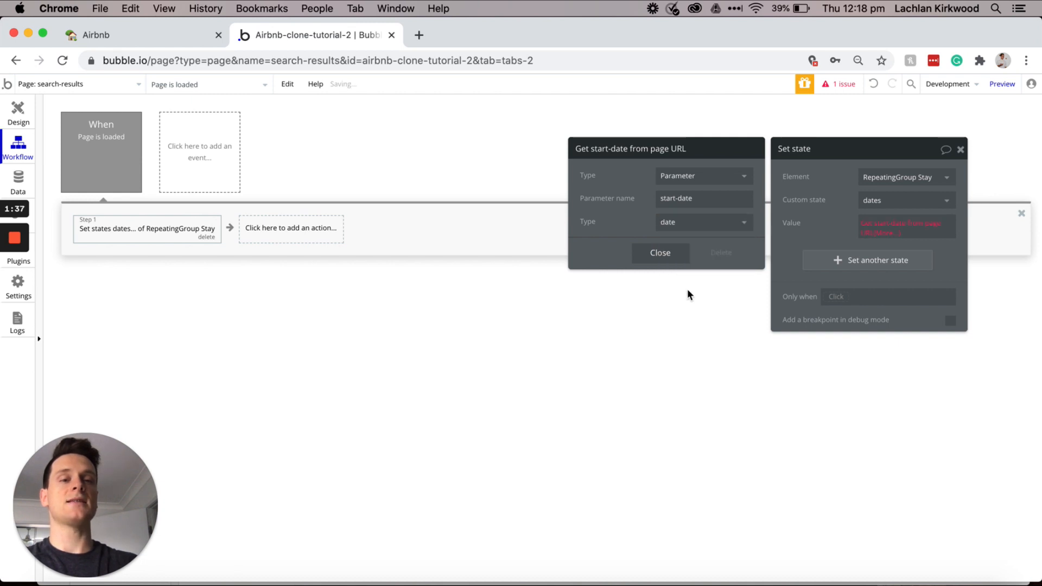
Step: Extend the state's value into a range ending at the page URL parameter "end-date", read as a date
{"action": "left_click", "coordinate": [889, 231]}
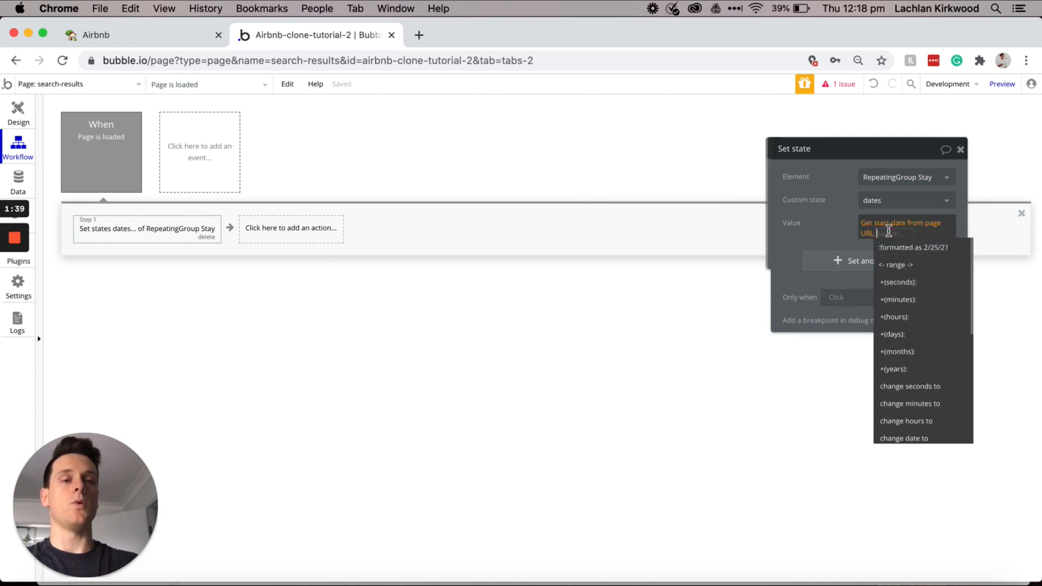
{"action": "left_click", "coordinate": [894, 265]}
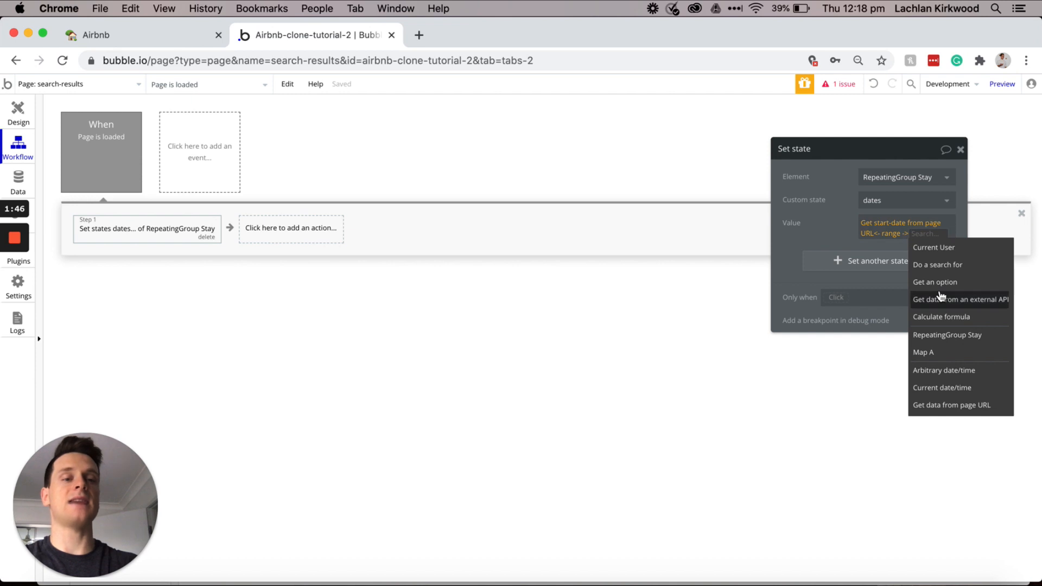
{"action": "left_click", "coordinate": [949, 408]}
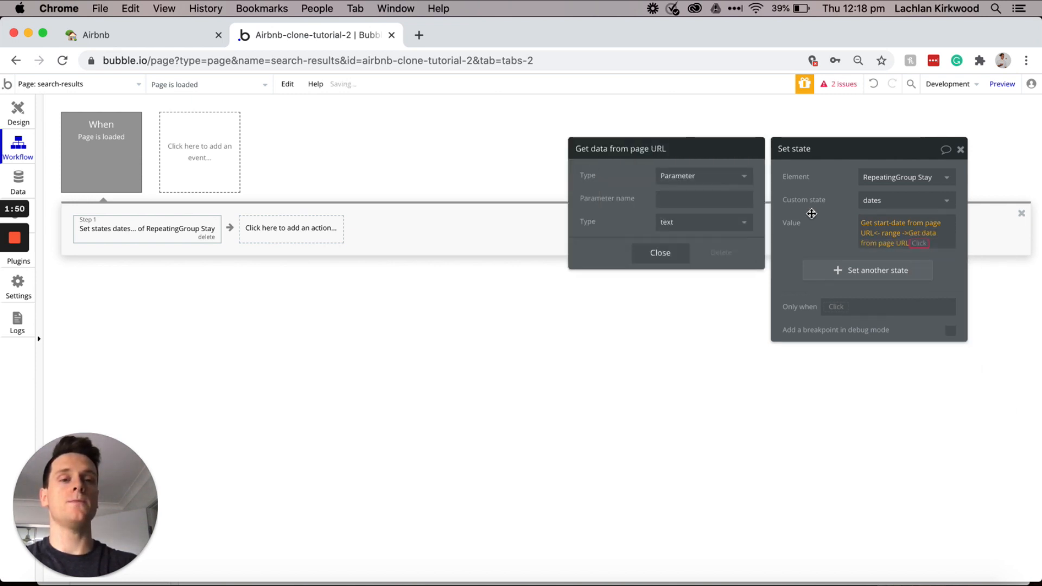
{"action": "left_click", "coordinate": [722, 199]}
{"action": "type", "text": "end-date"}
{"action": "left_click", "coordinate": [736, 222]}
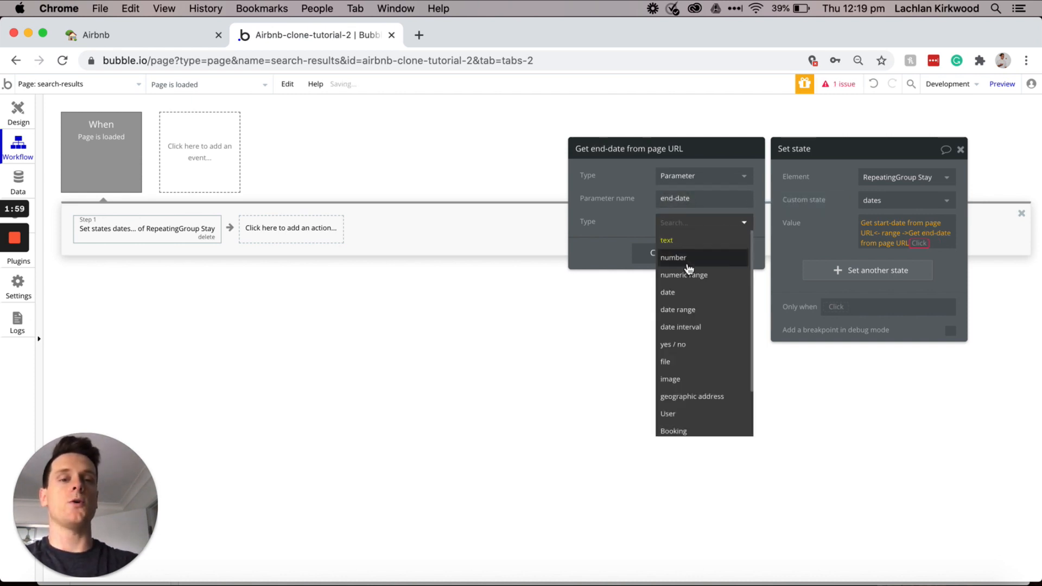
{"action": "left_click", "coordinate": [677, 292]}
{"action": "left_click", "coordinate": [806, 243]}
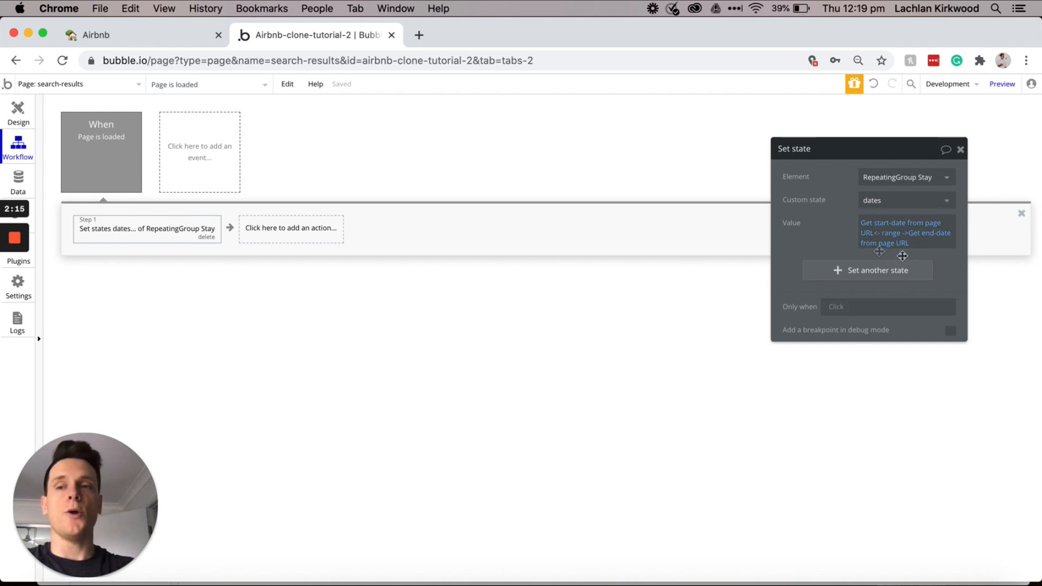
Step: Return to the page design and append the ":filtered" operator to RepeatingGroup Stay's "Search for Stays" data source
{"action": "left_click", "coordinate": [27, 112]}
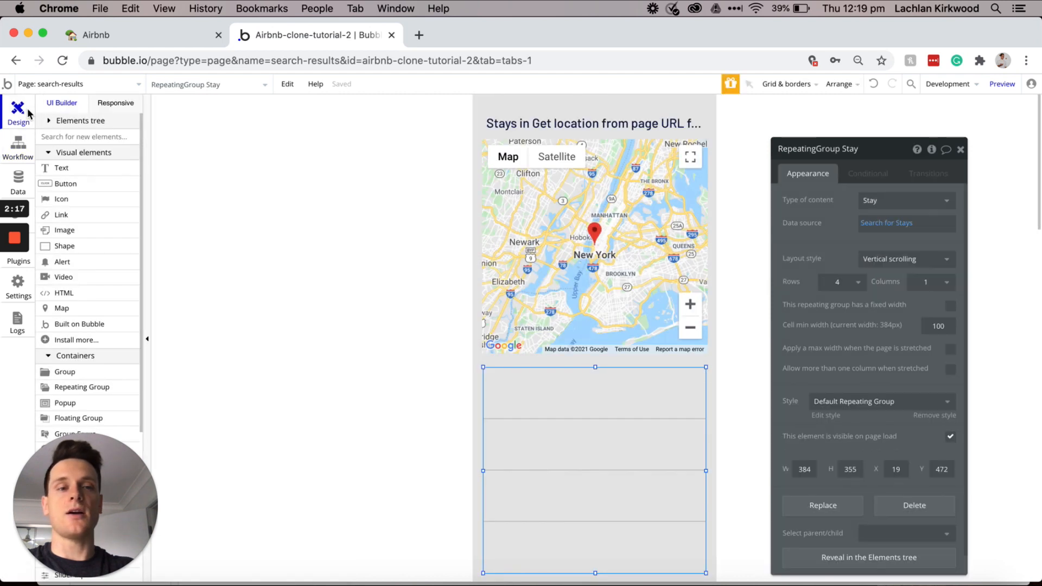
{"action": "left_click", "coordinate": [896, 225]}
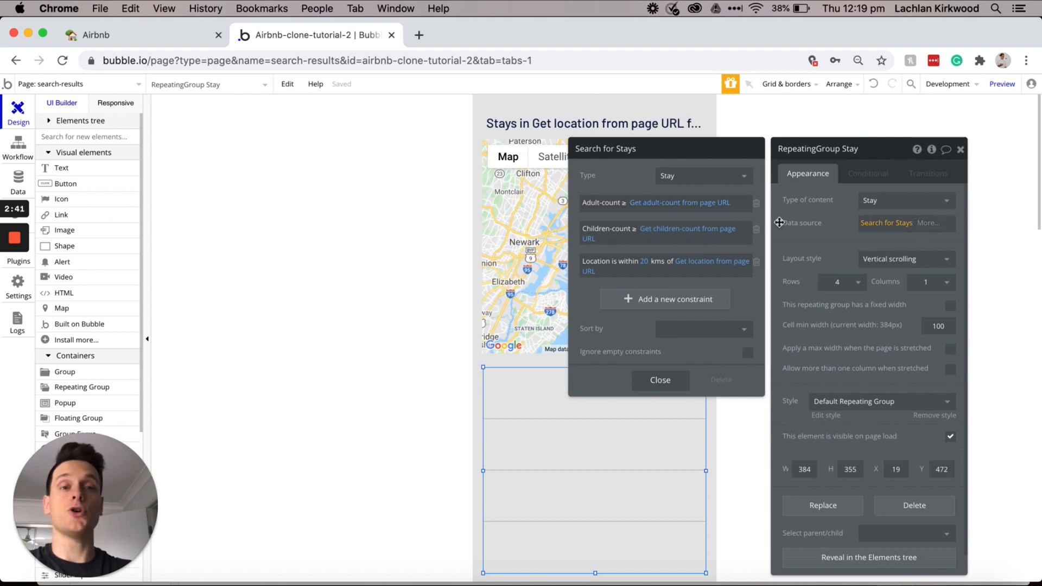
{"action": "left_click", "coordinate": [927, 226]}
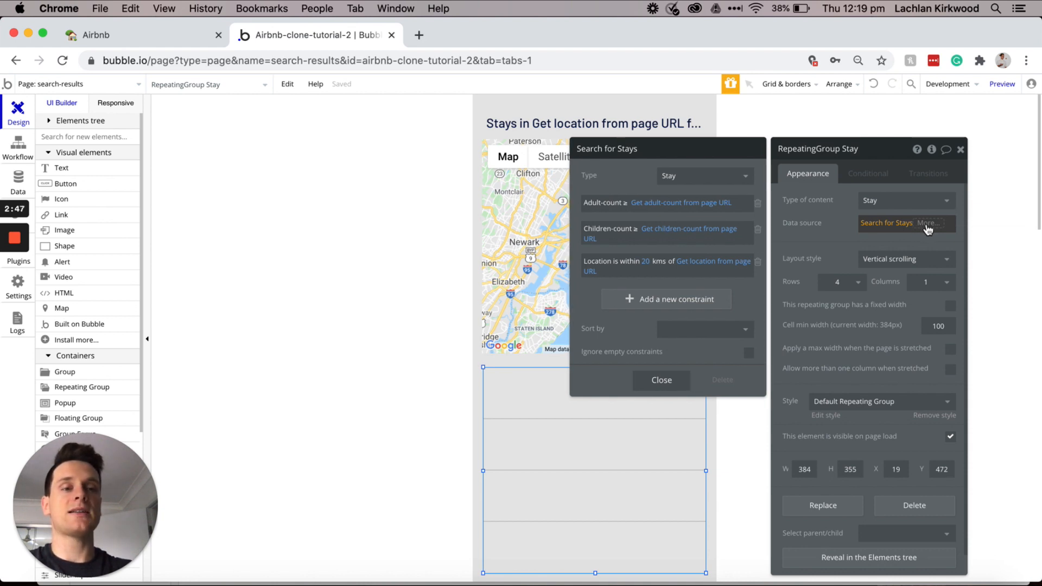
{"action": "type", "text": "fil"}
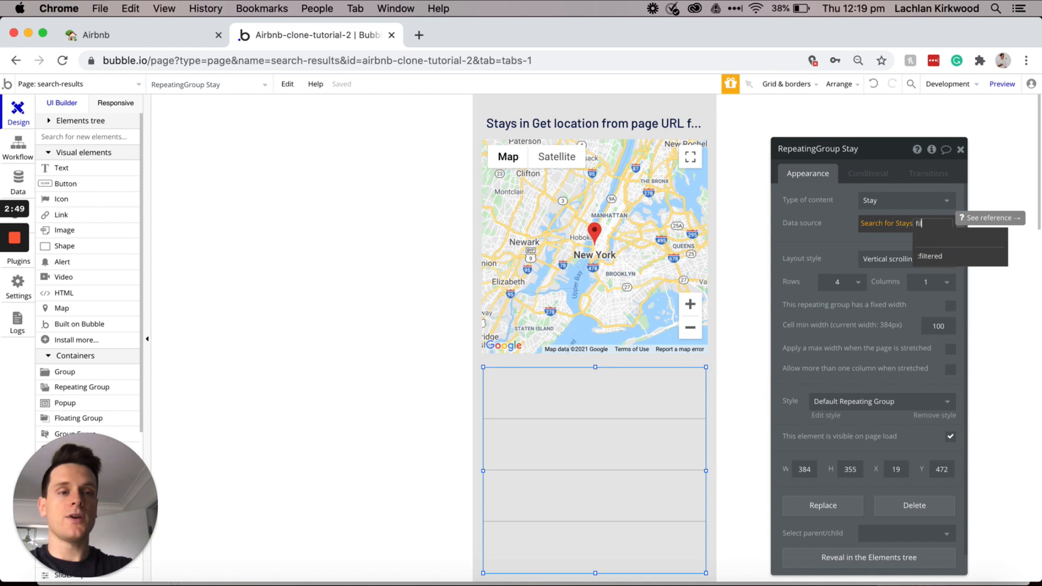
{"action": "left_click", "coordinate": [932, 261]}
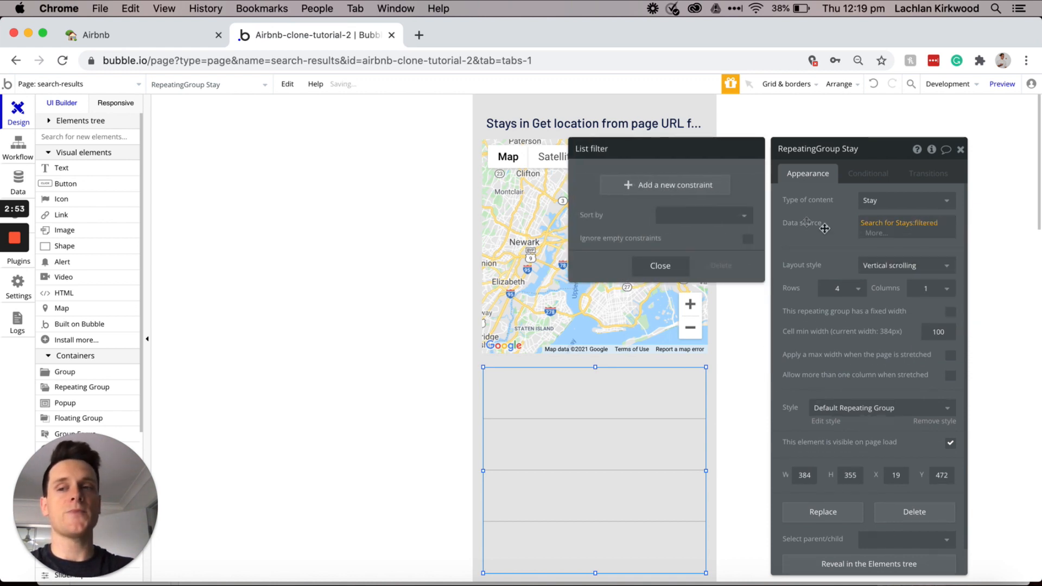
Step: Add an Advanced constraint to the list filter on the stays search
{"action": "left_click", "coordinate": [682, 188]}
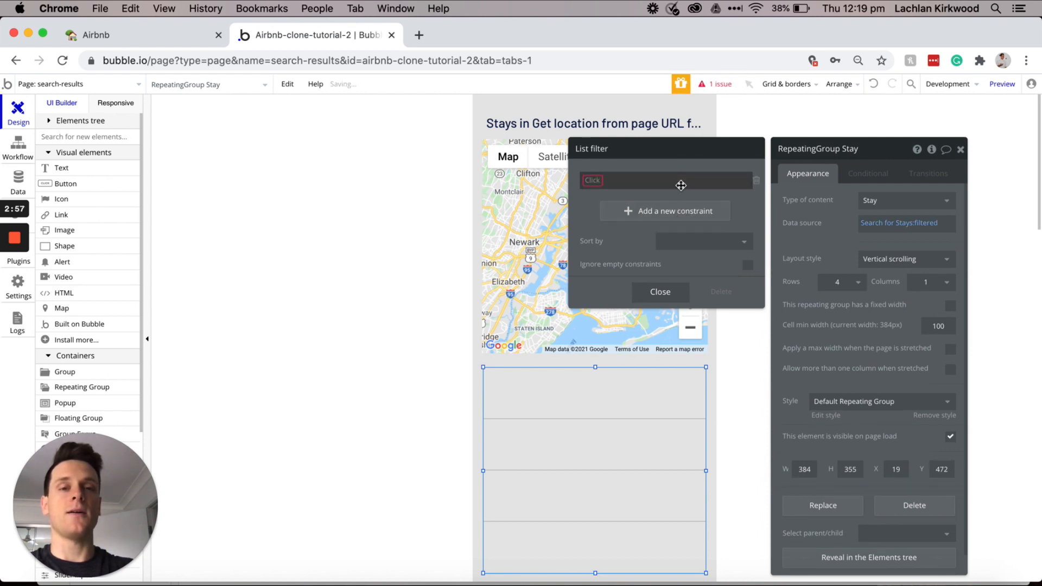
{"action": "left_click", "coordinate": [596, 182]}
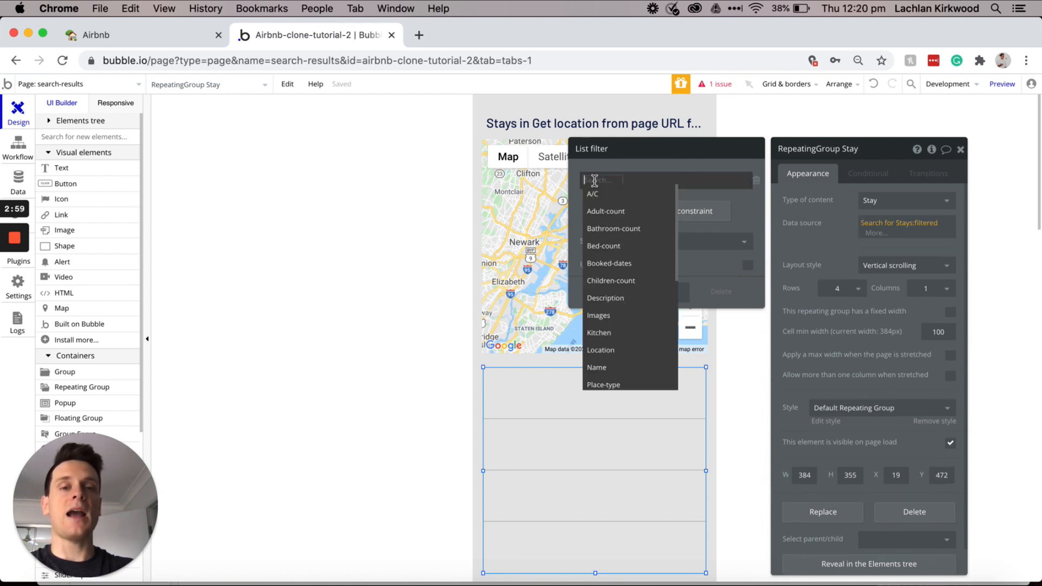
{"action": "type", "text": "adv"}
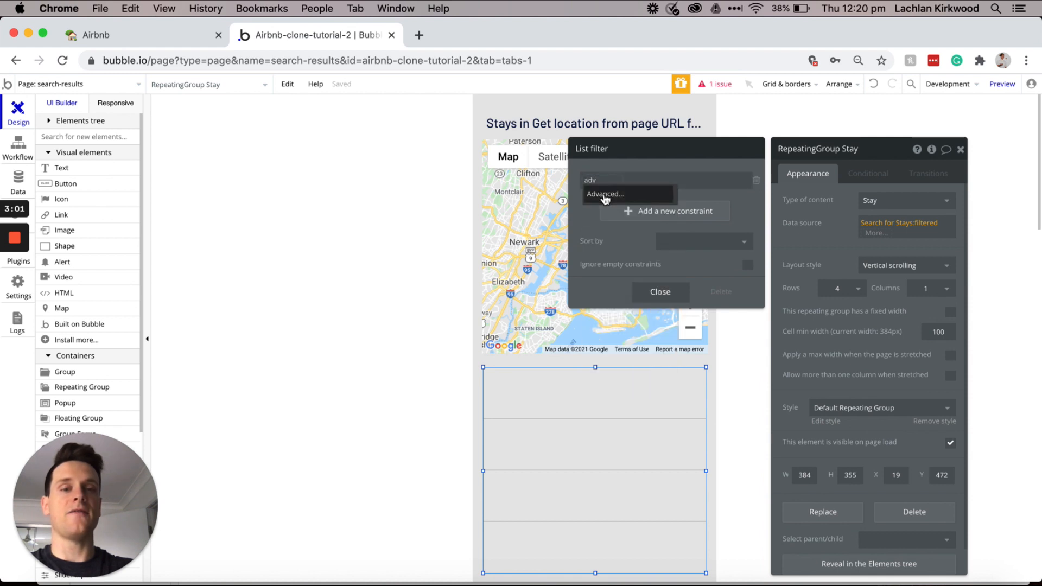
{"action": "left_click", "coordinate": [603, 193]}
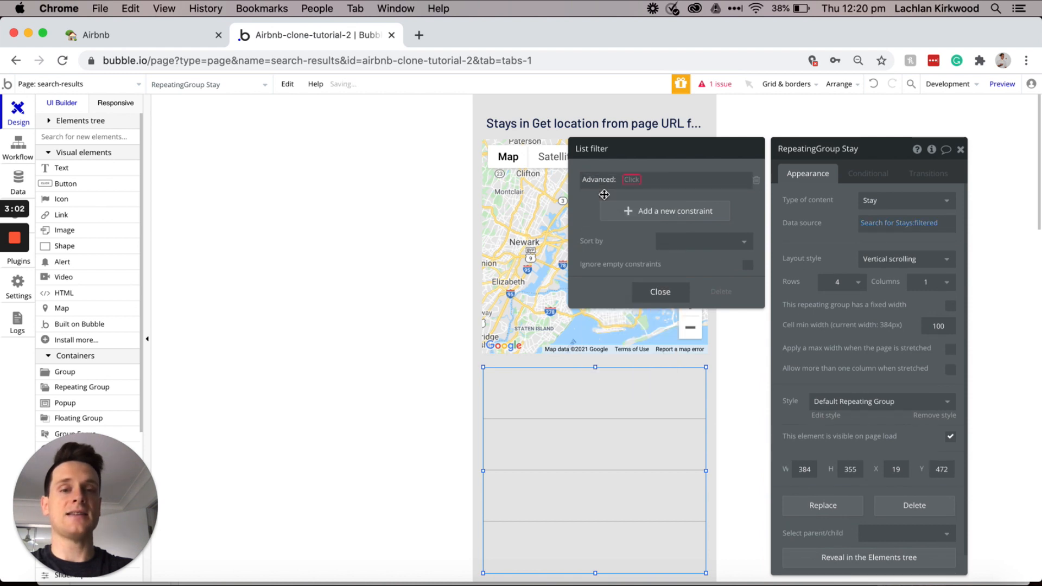
Step: Set the advanced constraint to check whether This Stay's Booked-dates overlaps with RepeatingGroup Stay's dates
{"action": "left_click", "coordinate": [632, 179]}
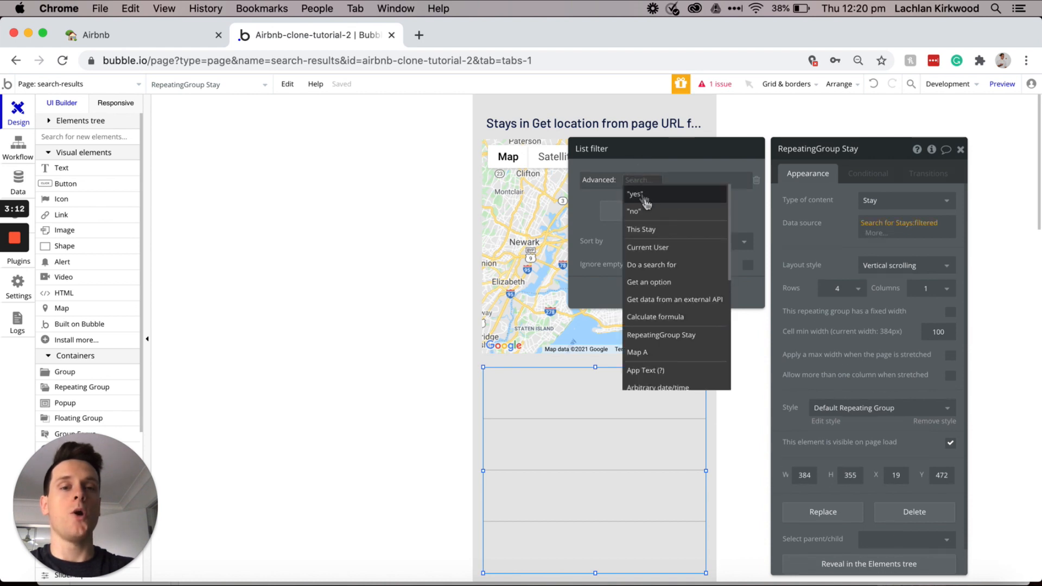
{"action": "left_click", "coordinate": [651, 232]}
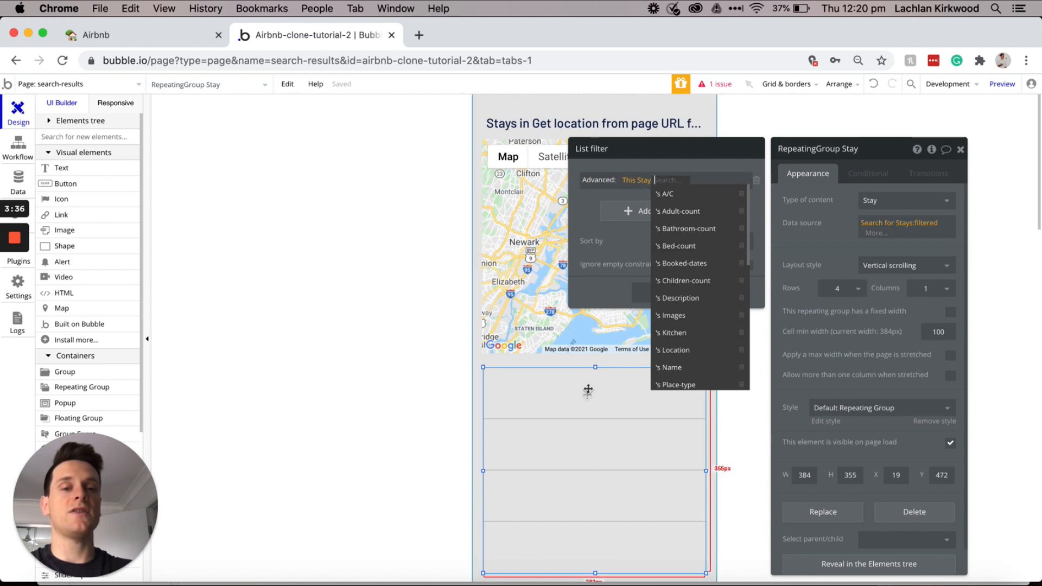
{"action": "left_click", "coordinate": [692, 262]}
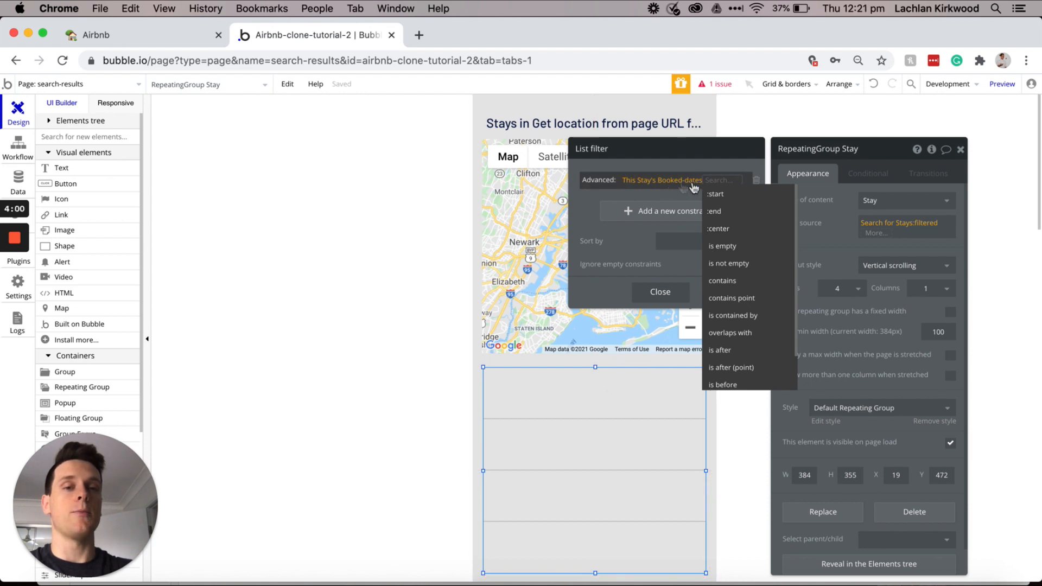
{"action": "left_click", "coordinate": [730, 333]}
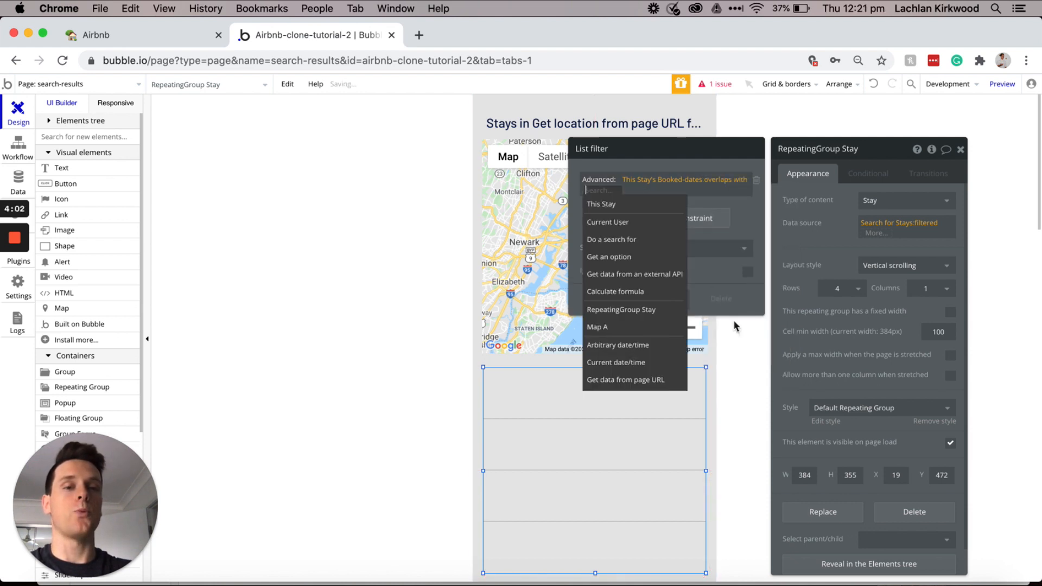
{"action": "left_click", "coordinate": [640, 310]}
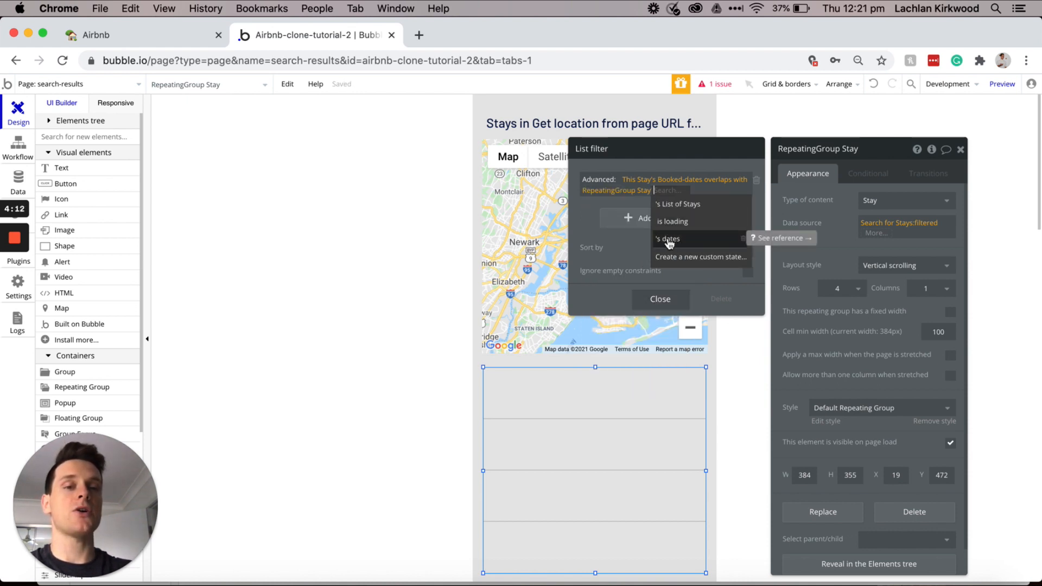
{"action": "left_click", "coordinate": [673, 246]}
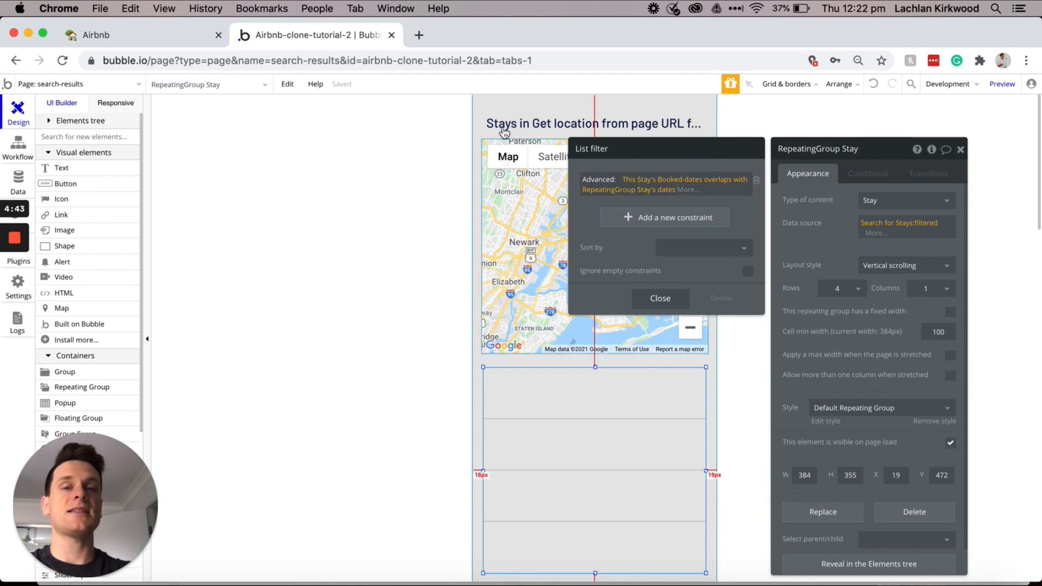
Step: Extend the overlap expression with ":formatted as text", keeping the yes/no formatting, and require the text to be "no"
{"action": "left_click", "coordinate": [687, 190]}
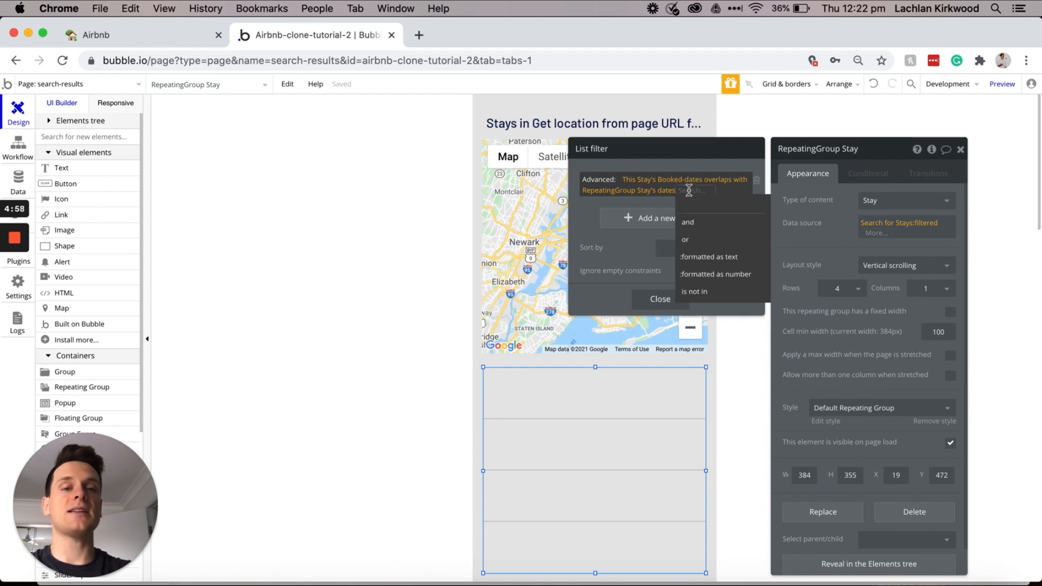
{"action": "left_click", "coordinate": [703, 257]}
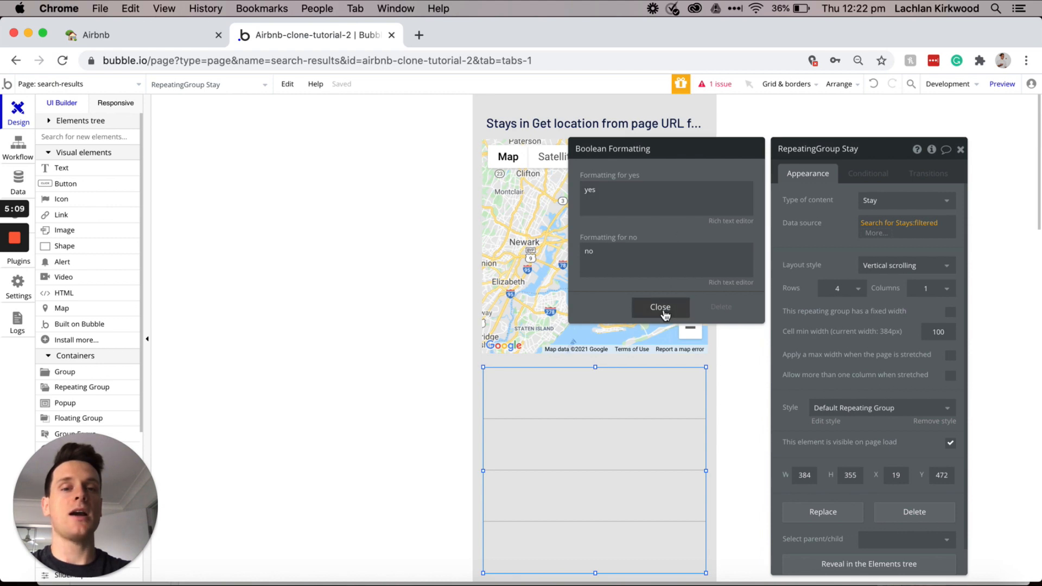
{"action": "left_click", "coordinate": [664, 309]}
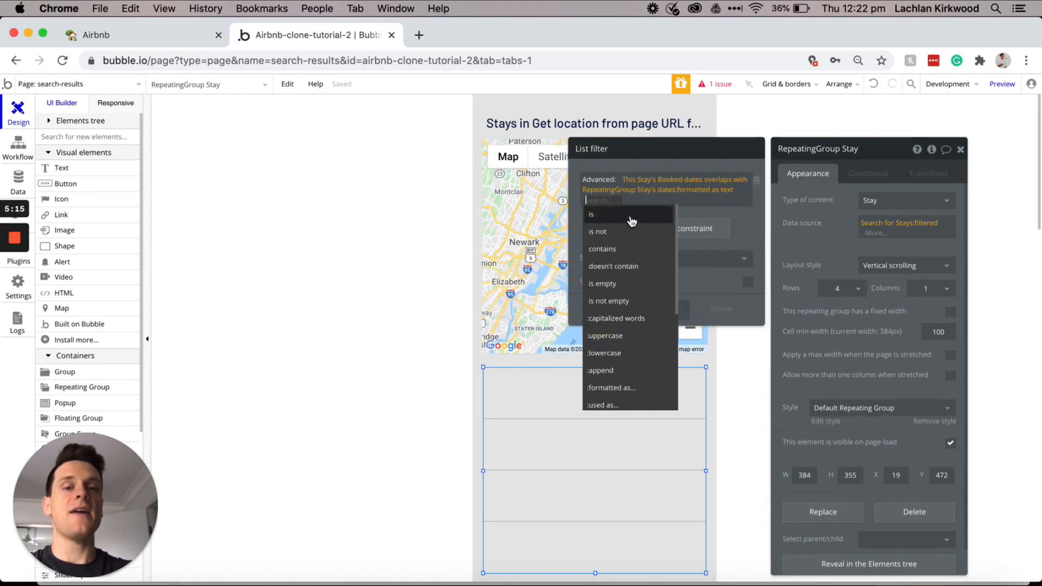
{"action": "left_click", "coordinate": [630, 218]}
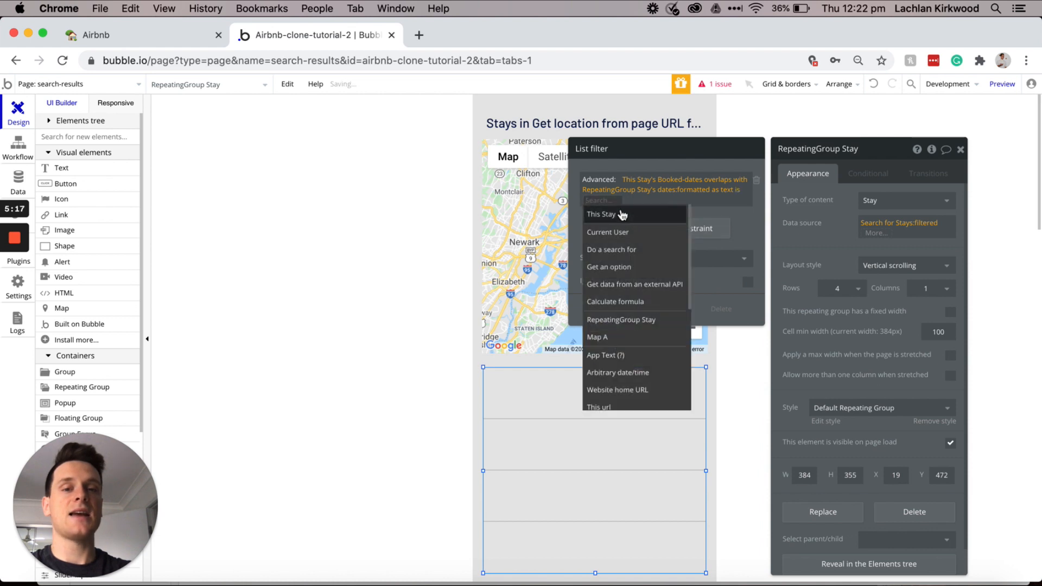
{"action": "type", "text": "no"}
{"action": "key", "text": "Return"}
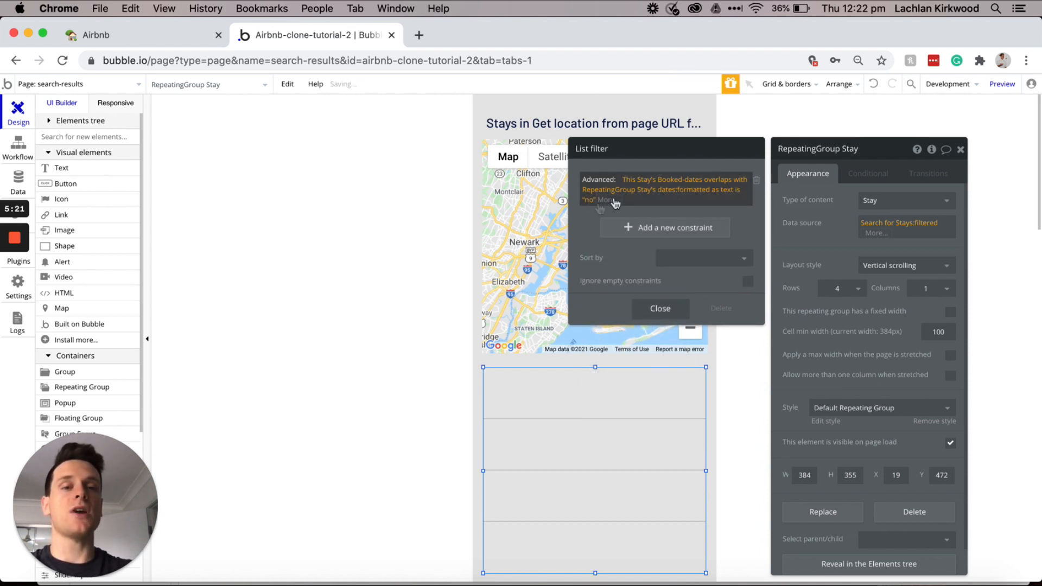
{"action": "left_click", "coordinate": [713, 197]}
{"action": "left_click", "coordinate": [661, 308]}
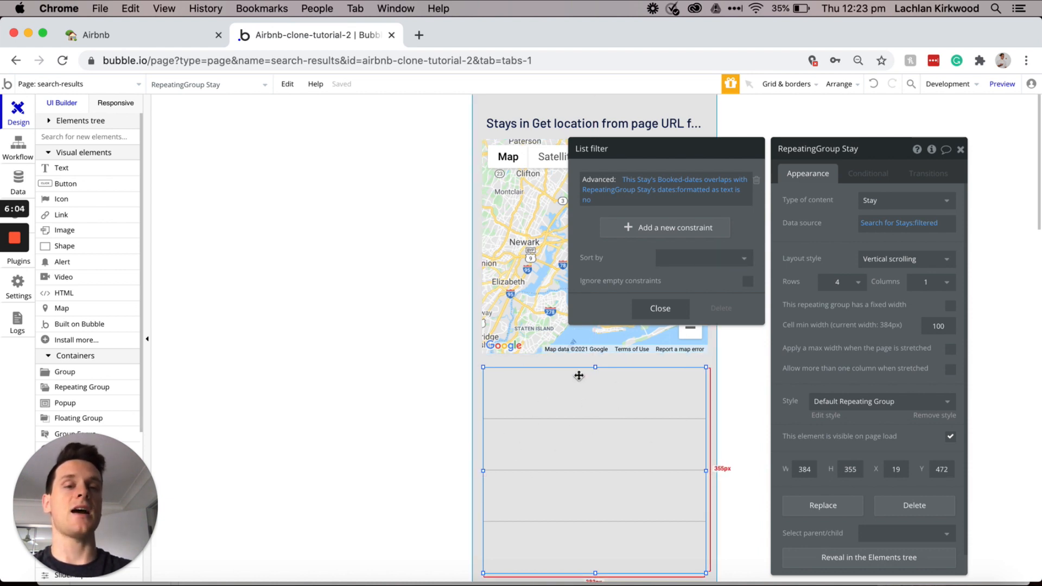
Step: Define a new condition on RepeatingGroup Stay and start its When expression
{"action": "left_click", "coordinate": [814, 230]}
{"action": "left_click", "coordinate": [895, 225]}
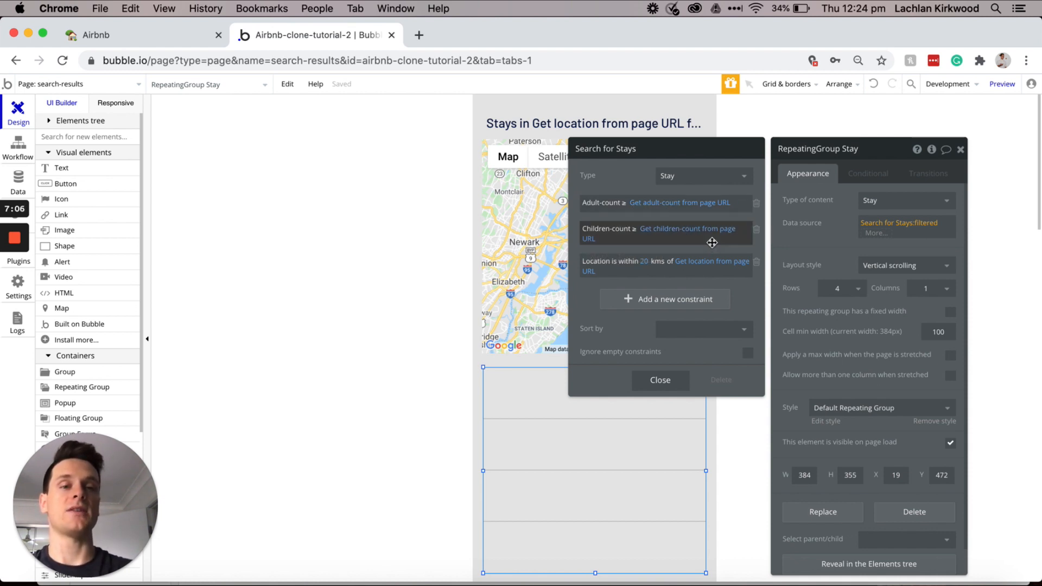
{"action": "left_click", "coordinate": [864, 175]}
{"action": "left_click", "coordinate": [849, 200]}
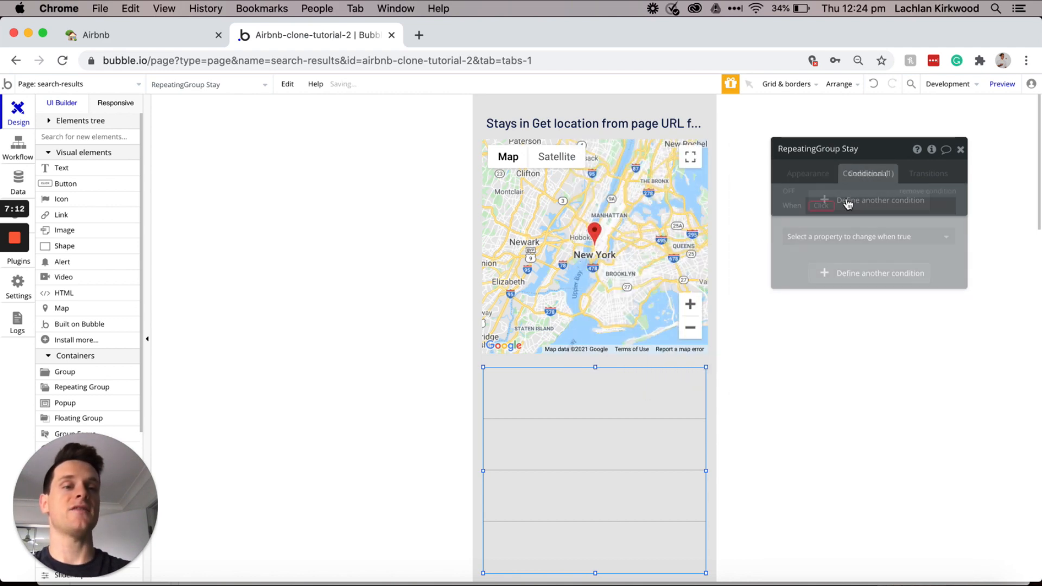
{"action": "left_click", "coordinate": [849, 204]}
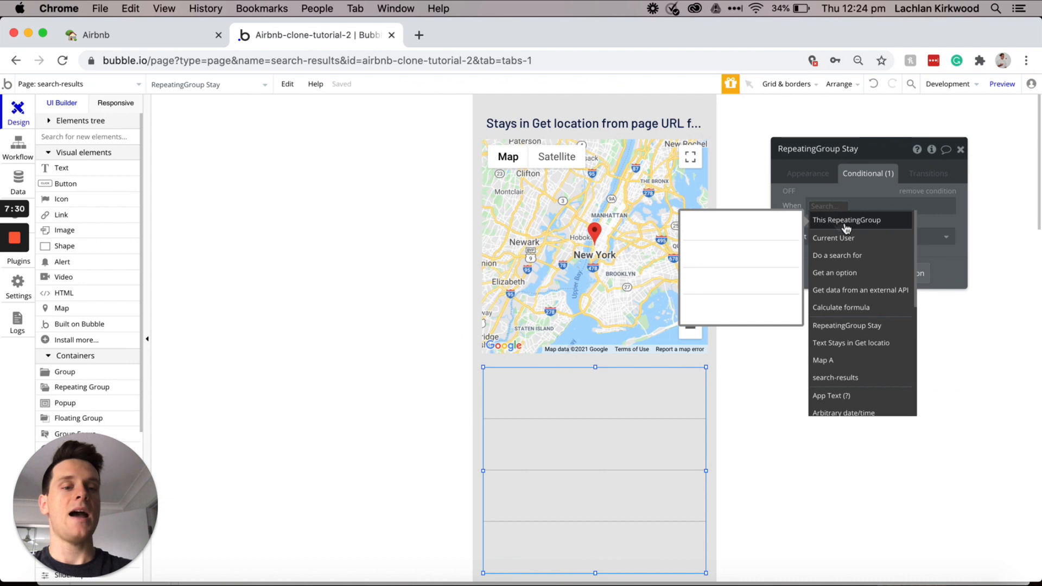
Step: Base the condition on the page URL parameter "children-count", read as a number
{"action": "scroll", "coordinate": [871, 246], "scroll_direction": "down", "scroll_amount": 10}
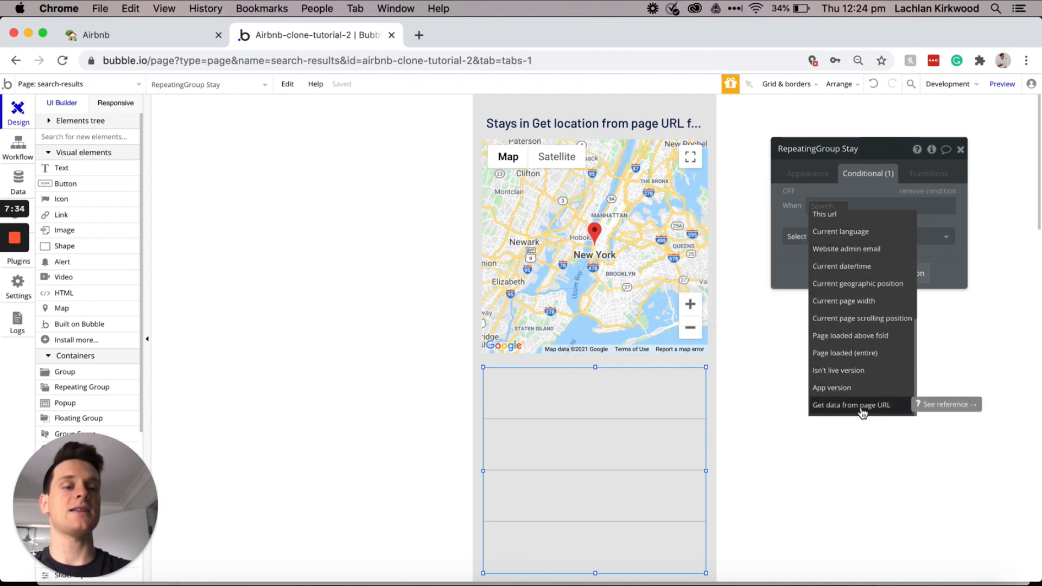
{"action": "left_click", "coordinate": [839, 407]}
{"action": "left_click", "coordinate": [708, 199]}
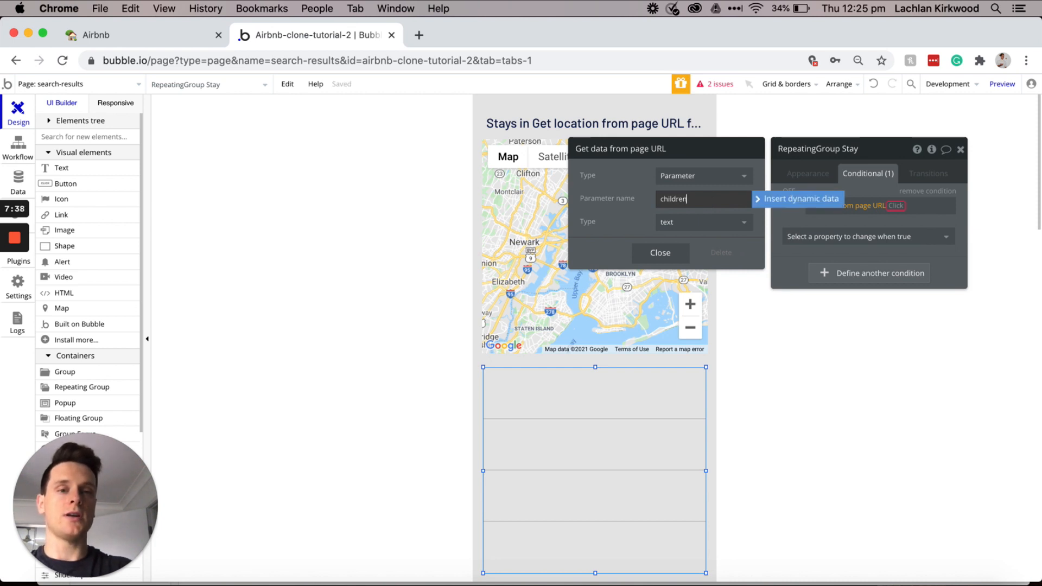
{"action": "type", "text": "children-count"}
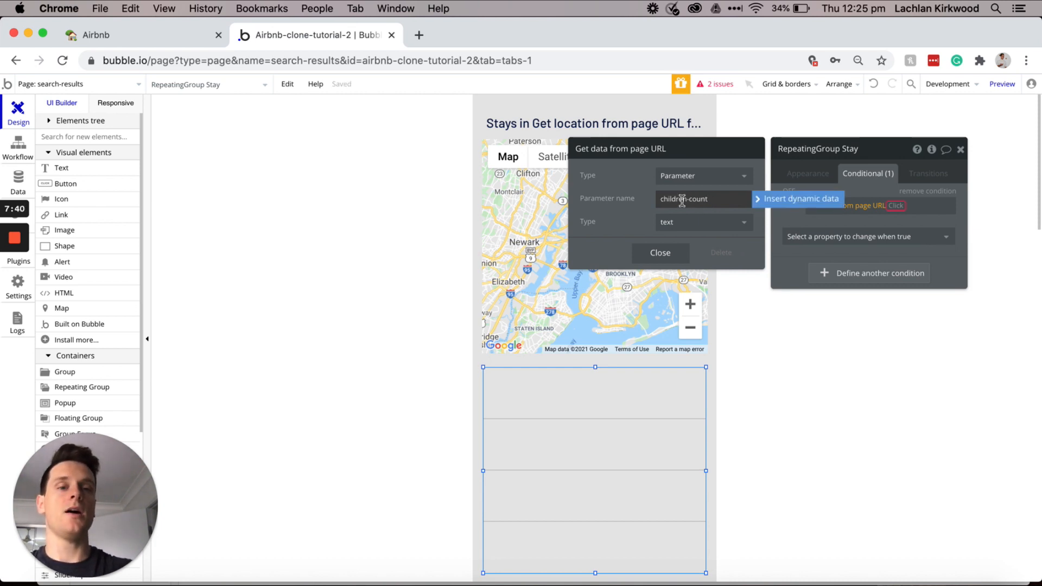
{"action": "left_click", "coordinate": [684, 222]}
{"action": "left_click", "coordinate": [674, 257]}
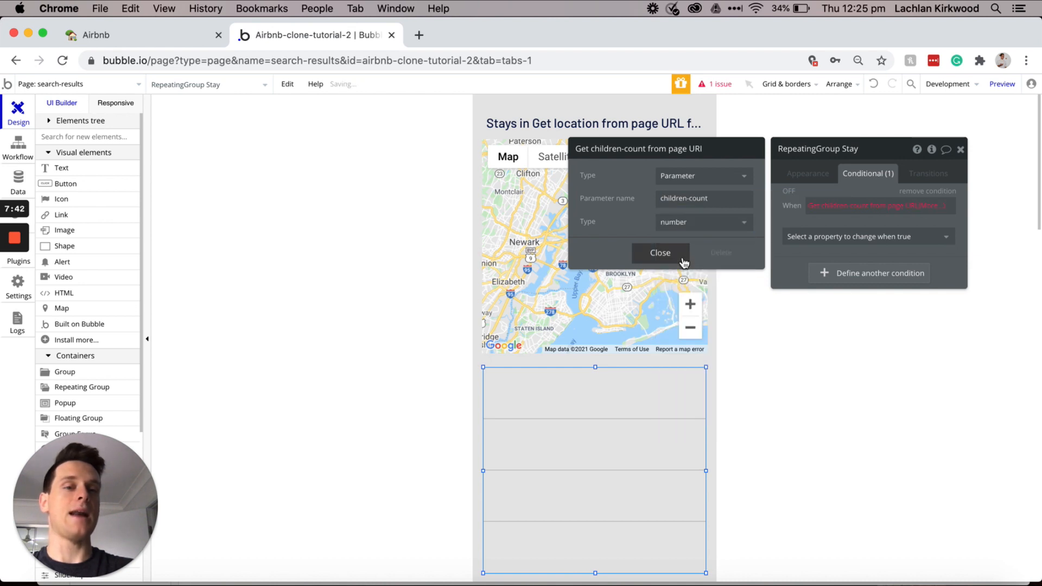
Step: Complete the condition so it applies when the children-count URL parameter is empty
{"action": "left_click", "coordinate": [925, 208]}
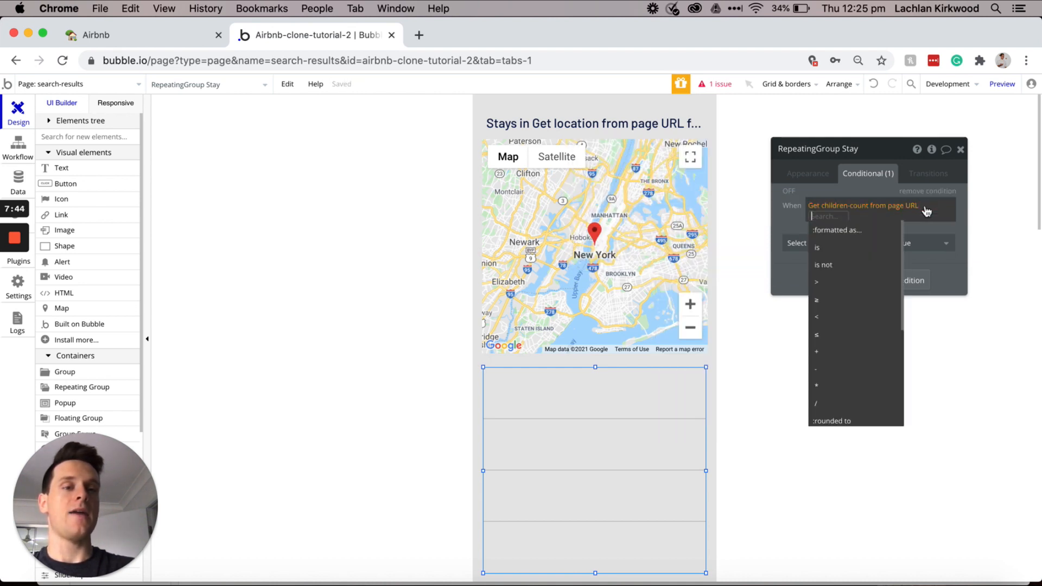
{"action": "scroll", "coordinate": [855, 268], "scroll_direction": "down", "scroll_amount": 5}
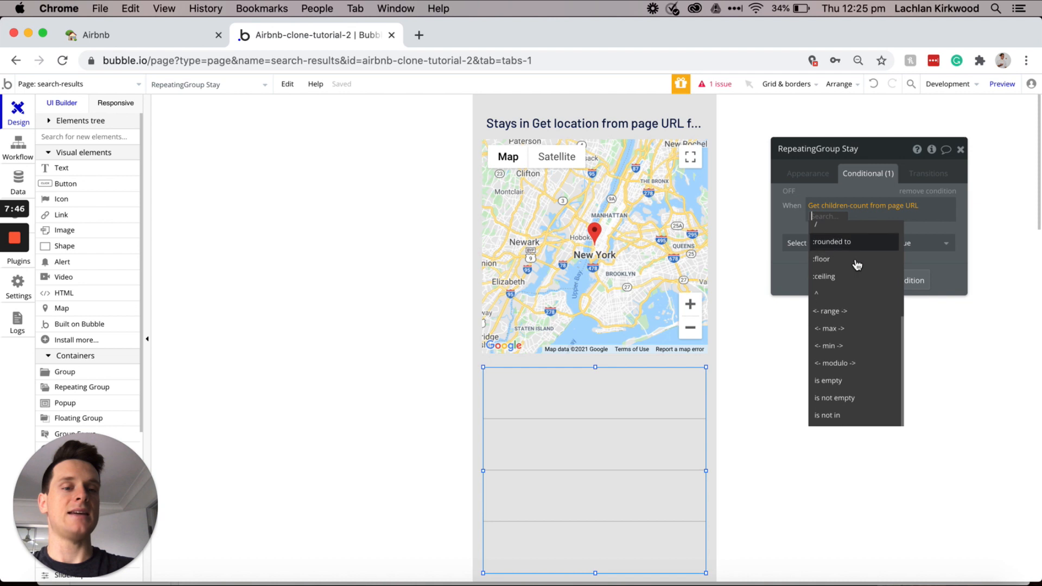
{"action": "left_click", "coordinate": [834, 383]}
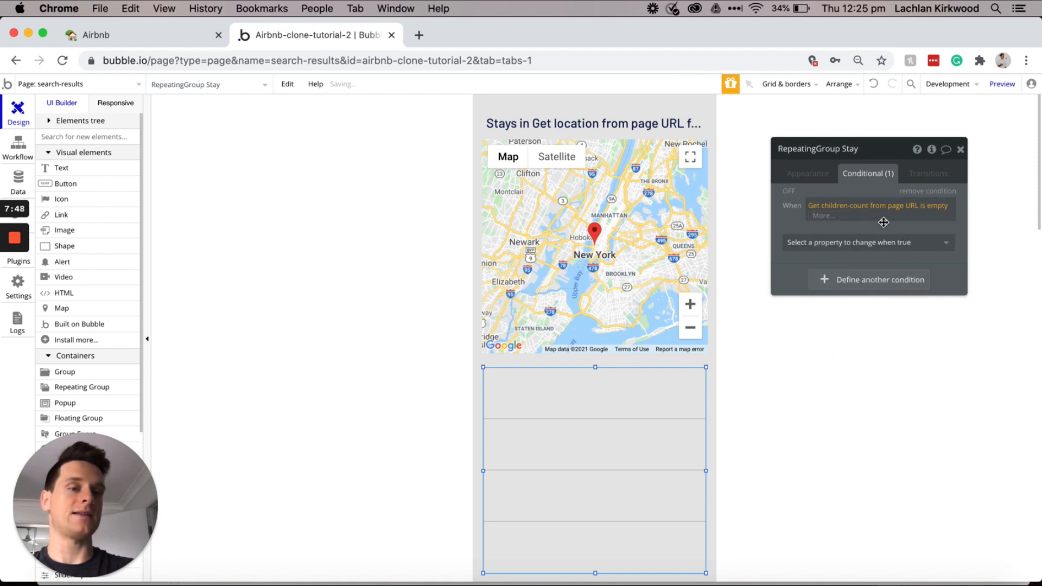
Step: Add Data source as the property the condition changes, and check the original stays search constraints for reference
{"action": "left_click", "coordinate": [851, 236]}
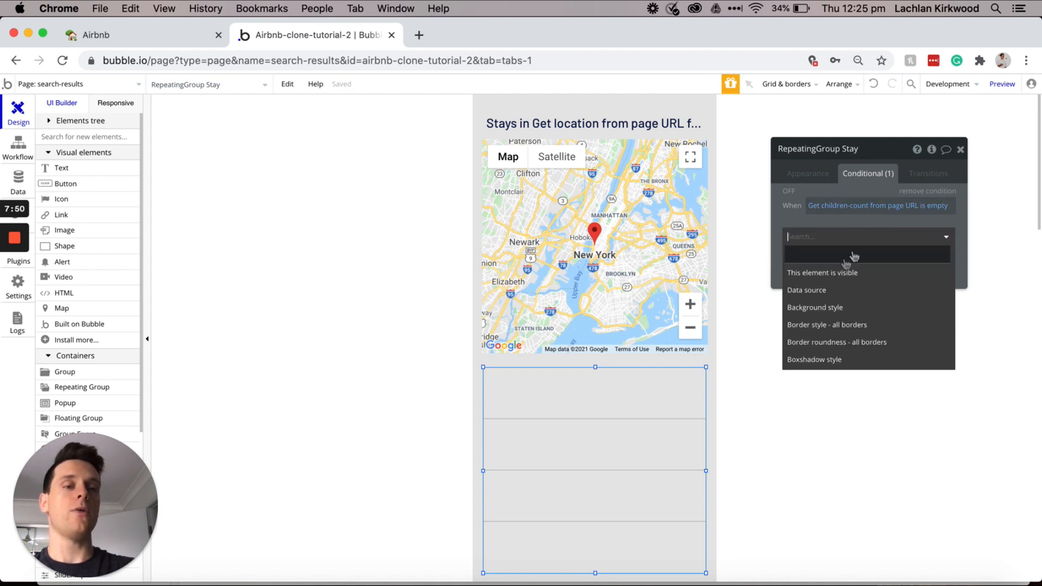
{"action": "left_click", "coordinate": [815, 294]}
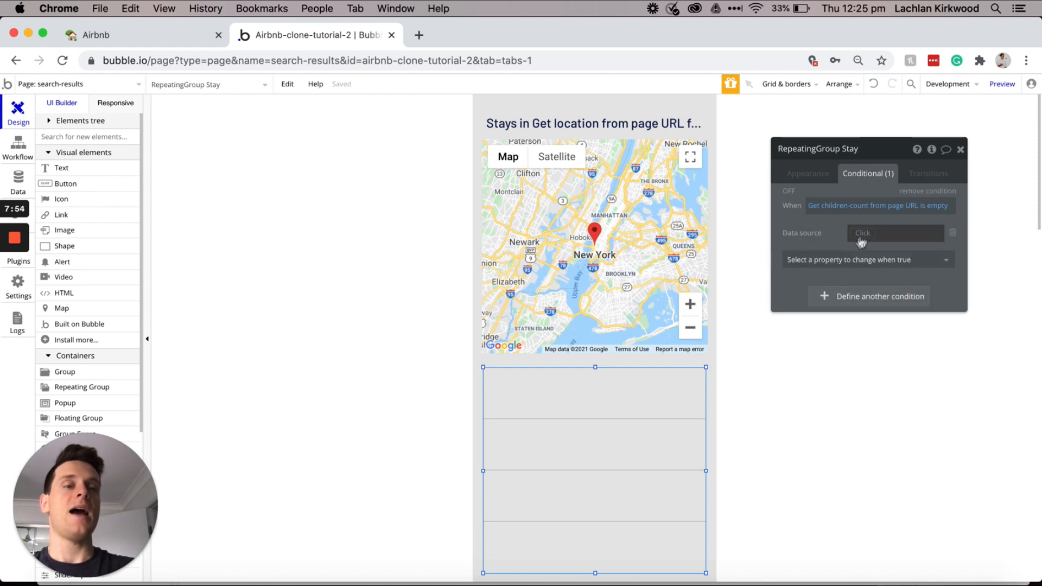
{"action": "left_click", "coordinate": [808, 174]}
{"action": "left_click", "coordinate": [883, 223]}
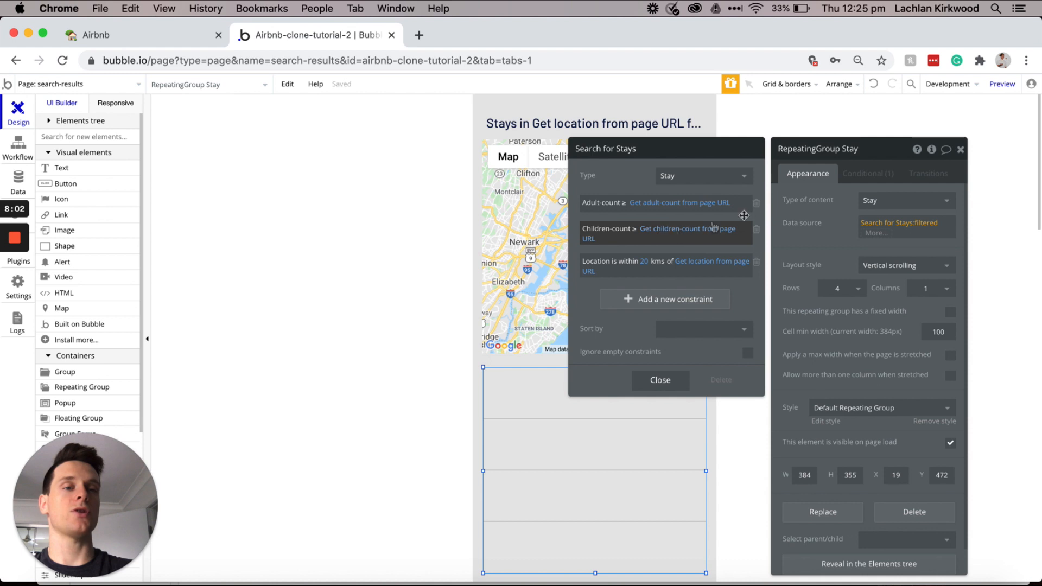
{"action": "left_click", "coordinate": [869, 179]}
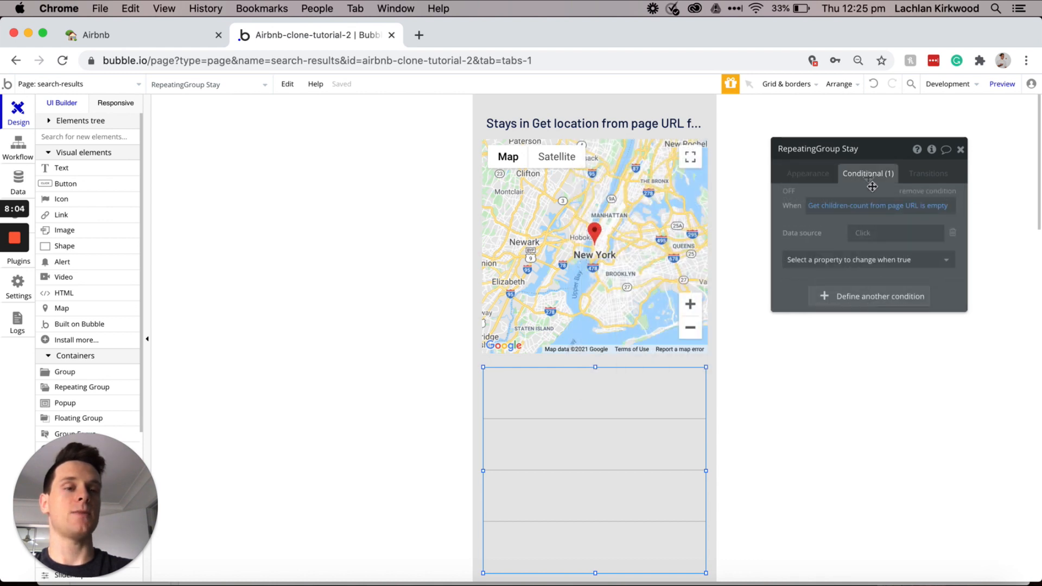
Step: Set the condition's data source to a search for the Stay type
{"action": "left_click", "coordinate": [863, 233]}
{"action": "left_click", "coordinate": [879, 303]}
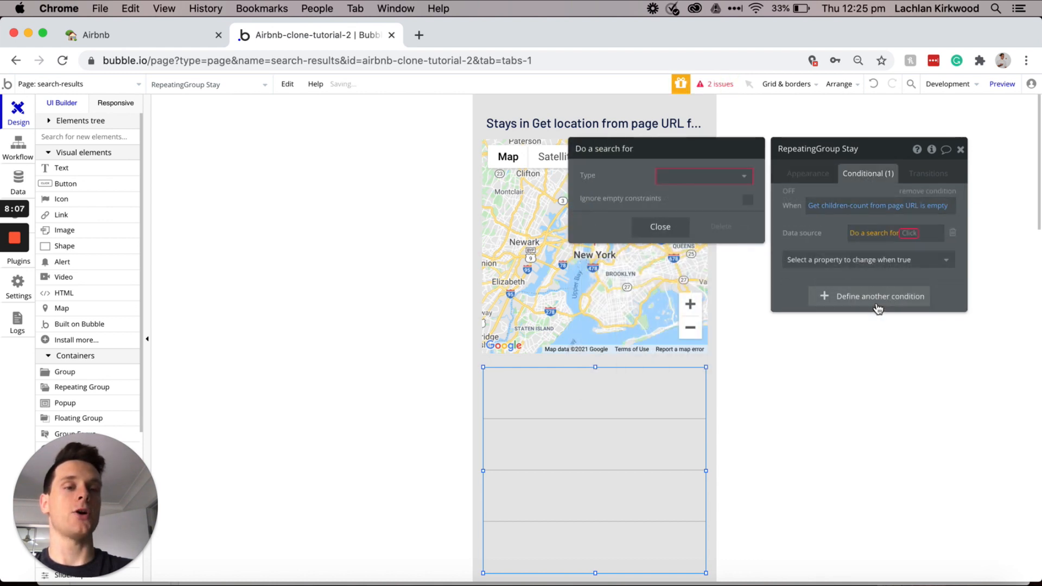
{"action": "left_click", "coordinate": [686, 175]}
{"action": "left_click", "coordinate": [686, 248]}
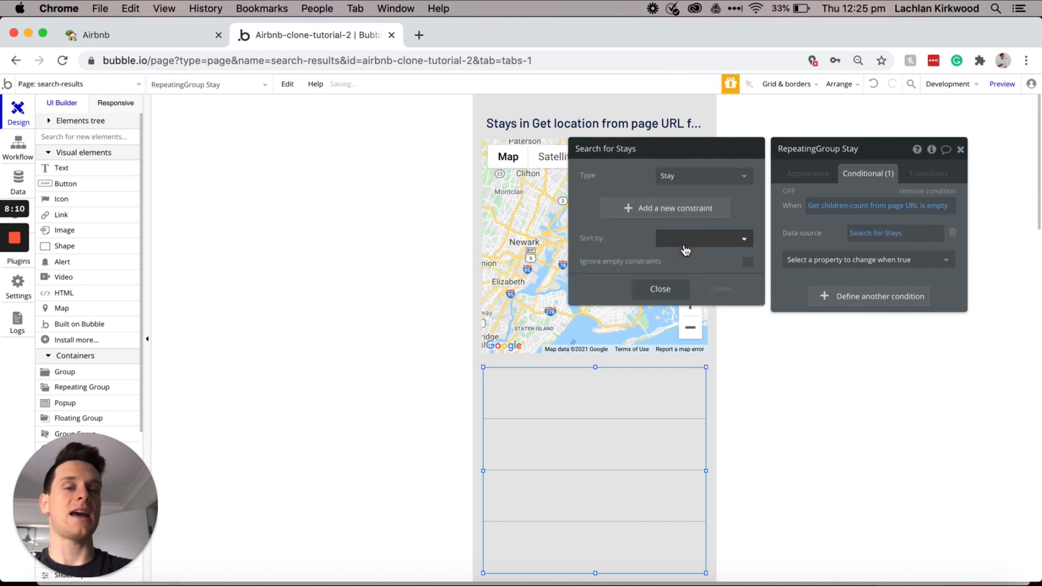
Step: Add a search constraint on Adult-count with the ≥ operator
{"action": "left_click", "coordinate": [630, 208]}
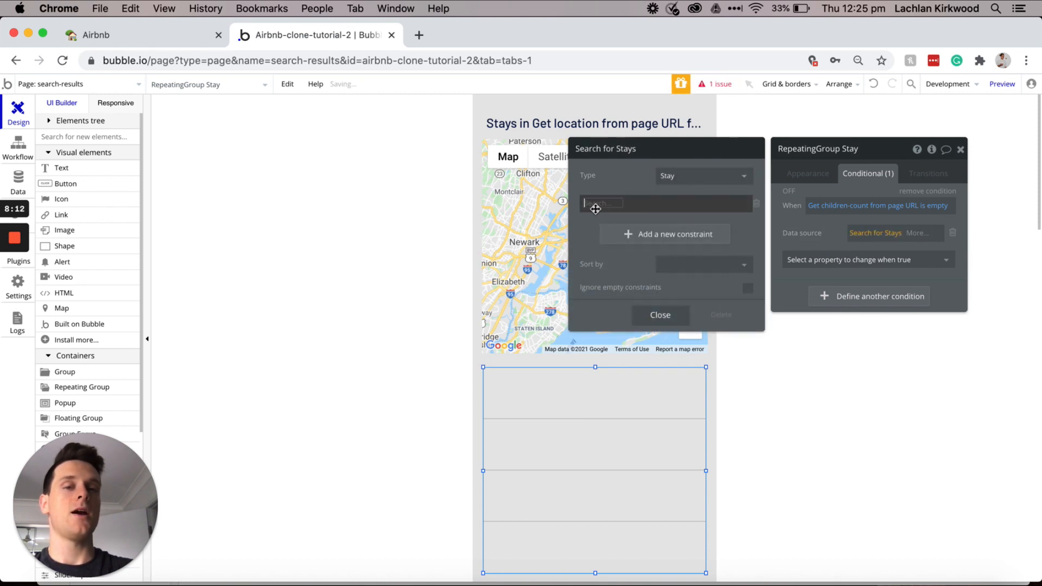
{"action": "left_click", "coordinate": [596, 209]}
{"action": "left_click", "coordinate": [614, 235]}
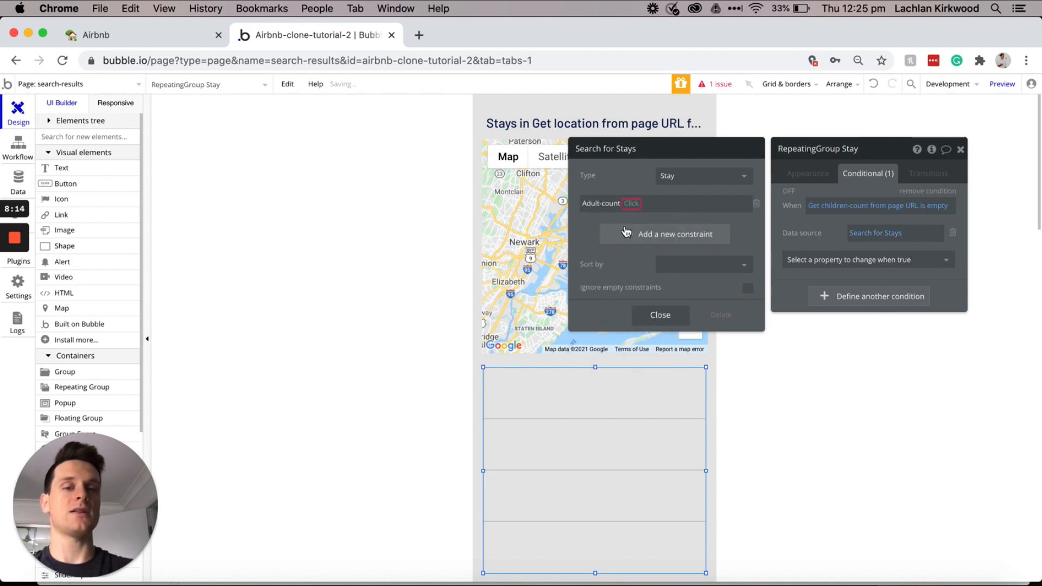
{"action": "left_click", "coordinate": [631, 212]}
{"action": "left_click", "coordinate": [648, 270]}
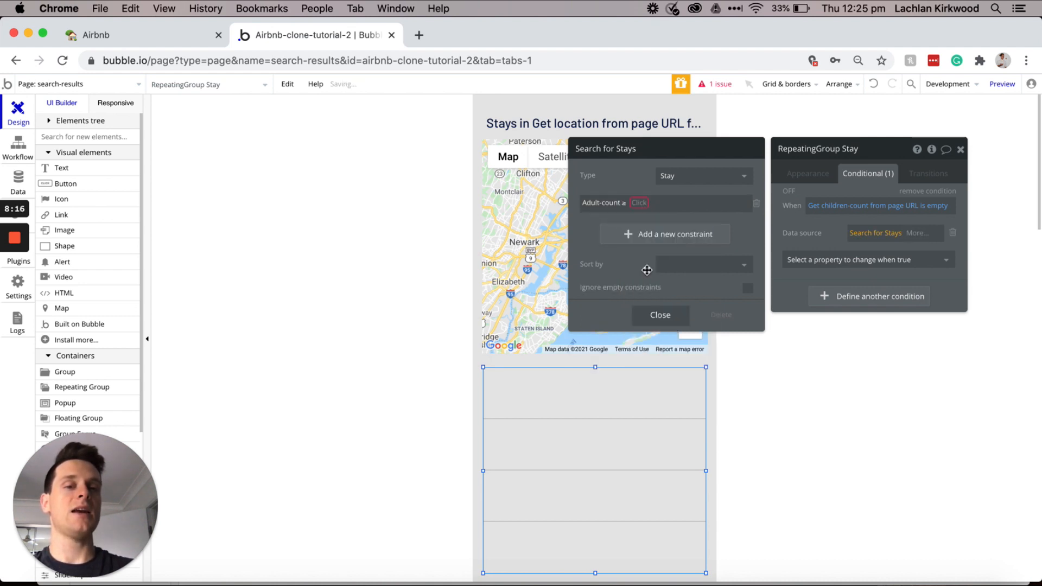
Step: Compare Adult-count with the page URL parameter "adult-count", read as a number
{"action": "left_click", "coordinate": [637, 208]}
{"action": "scroll", "coordinate": [685, 353], "scroll_direction": "down", "scroll_amount": 5}
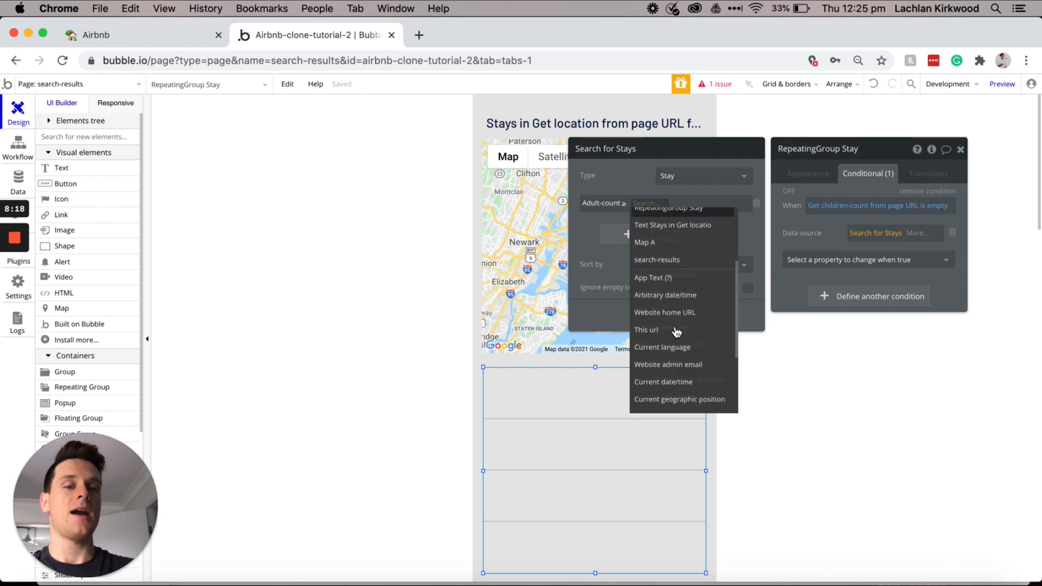
{"action": "left_click", "coordinate": [686, 403]}
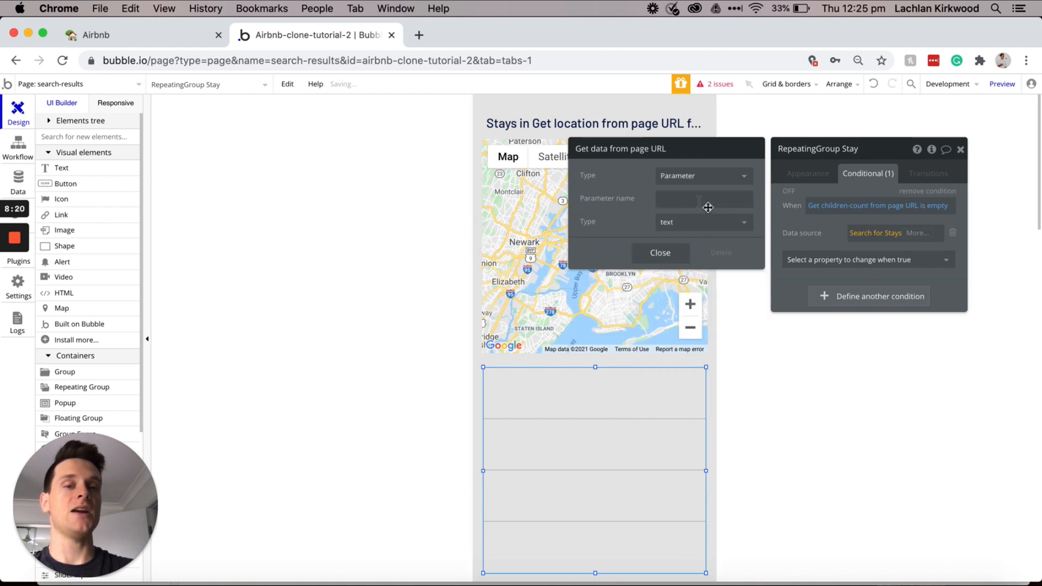
{"action": "left_click", "coordinate": [690, 198]}
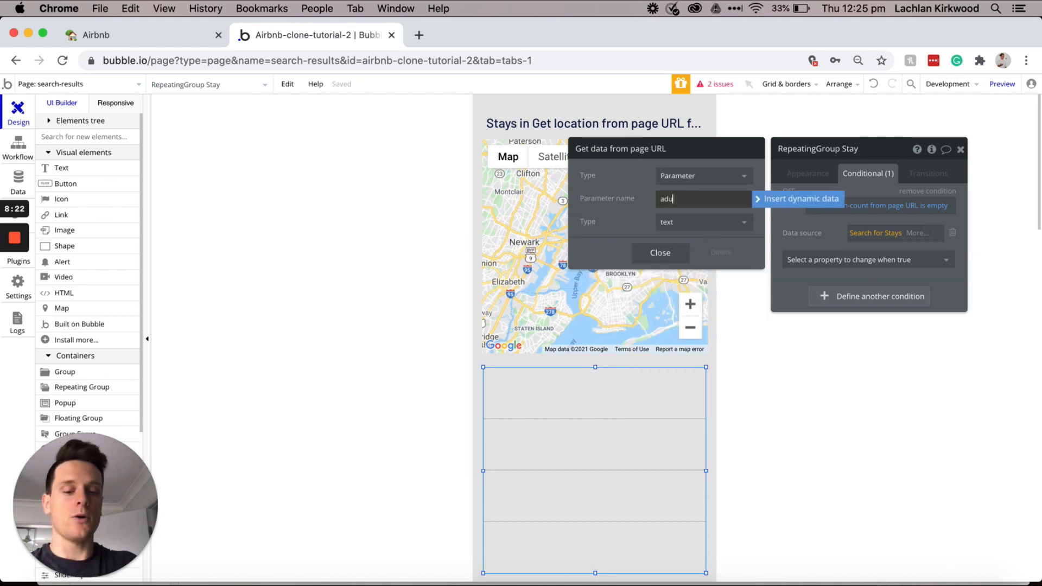
{"action": "type", "text": "adult-count"}
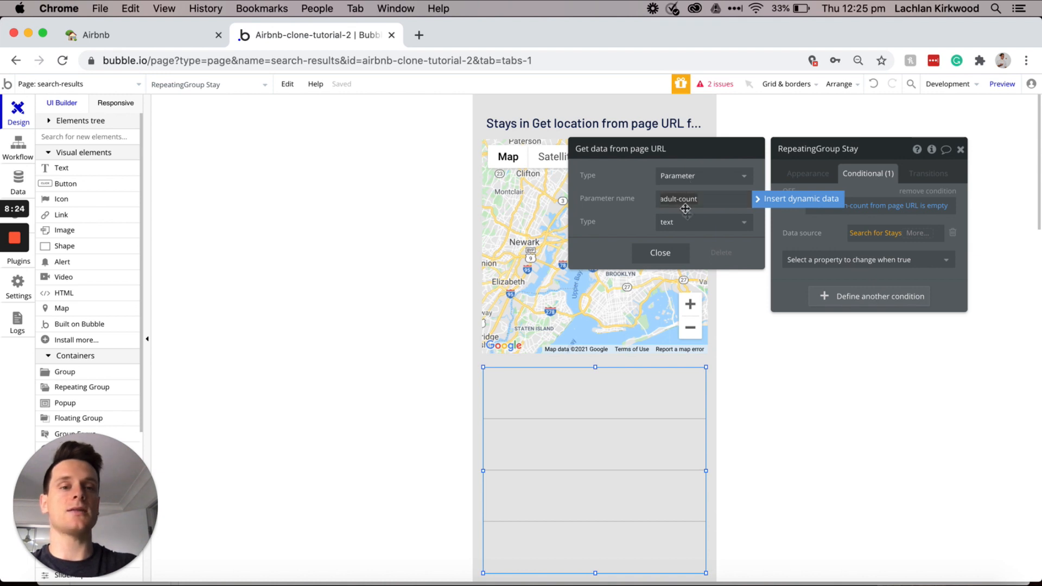
{"action": "left_click", "coordinate": [690, 222]}
{"action": "left_click", "coordinate": [682, 264]}
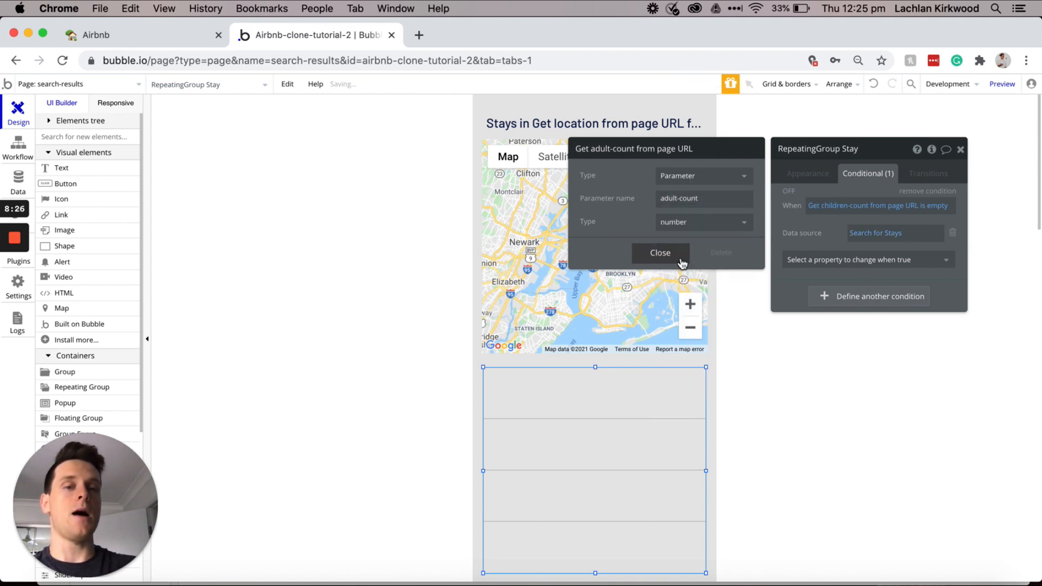
{"action": "left_click", "coordinate": [681, 263]}
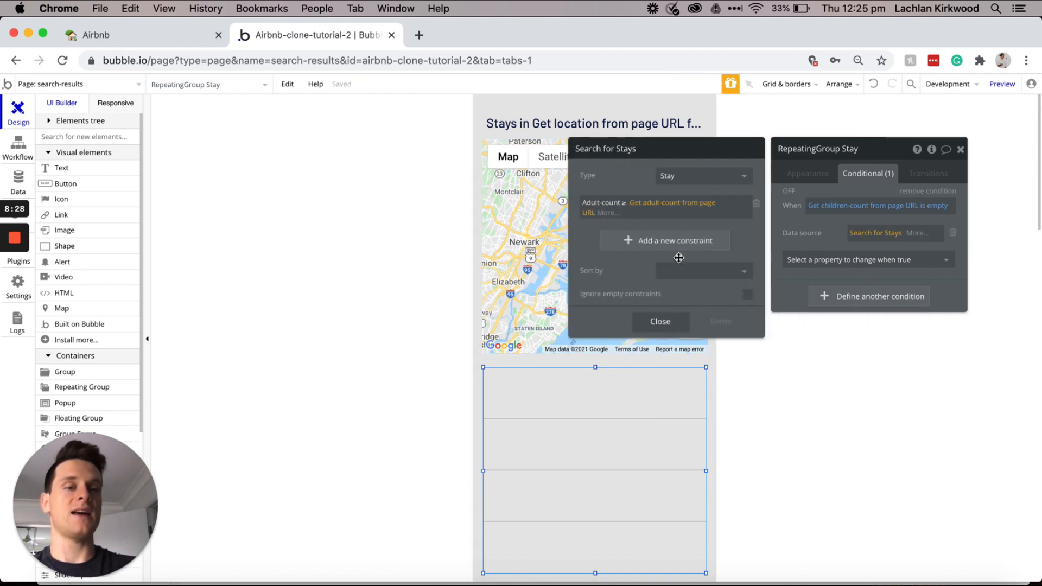
Step: Add a second search constraint requiring Location to be within 20 kms of a reference point
{"action": "left_click", "coordinate": [671, 244]}
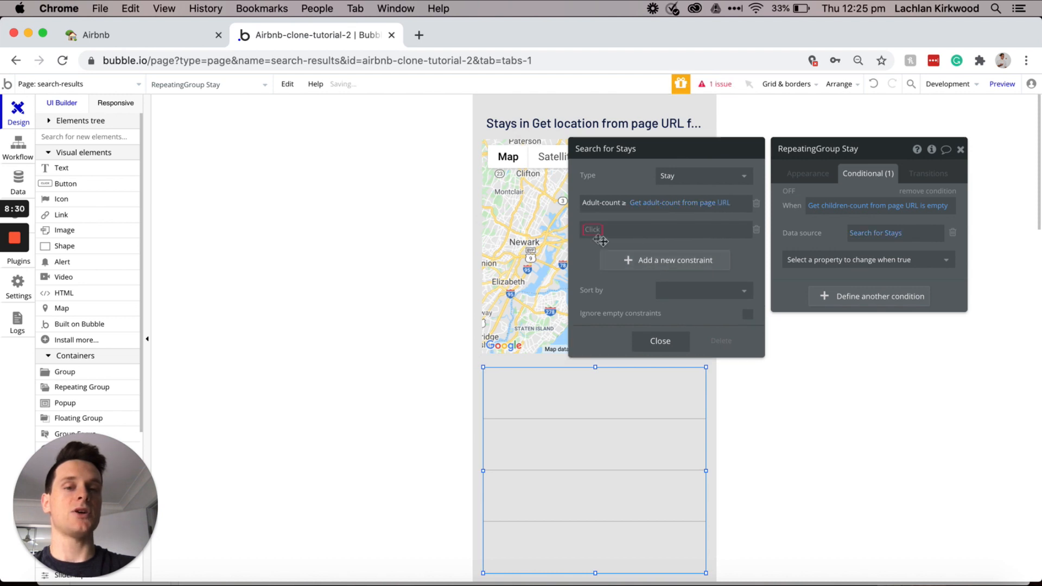
{"action": "left_click", "coordinate": [601, 278]}
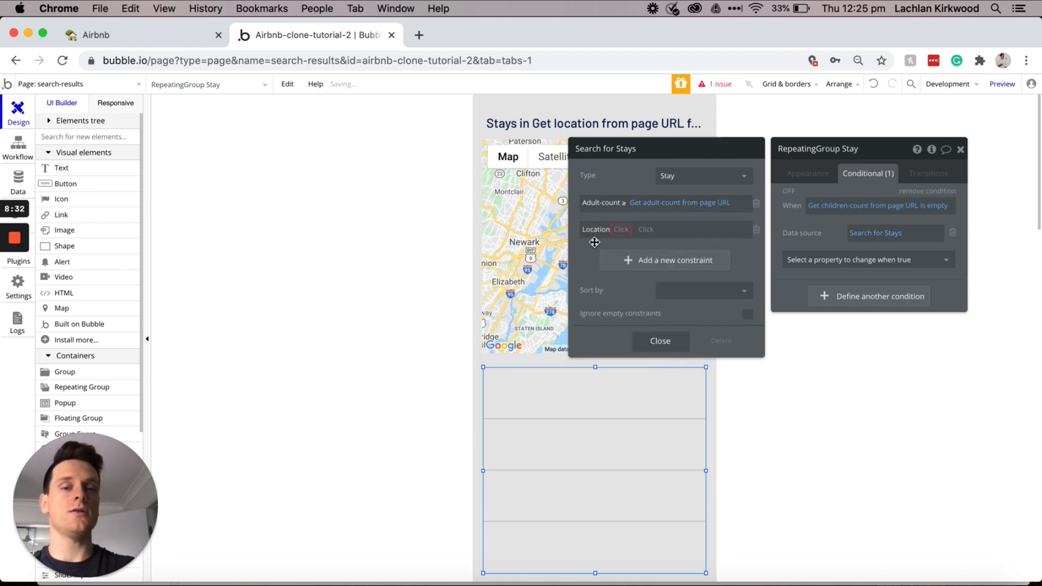
{"action": "left_click", "coordinate": [622, 230]}
{"action": "left_click", "coordinate": [627, 246]}
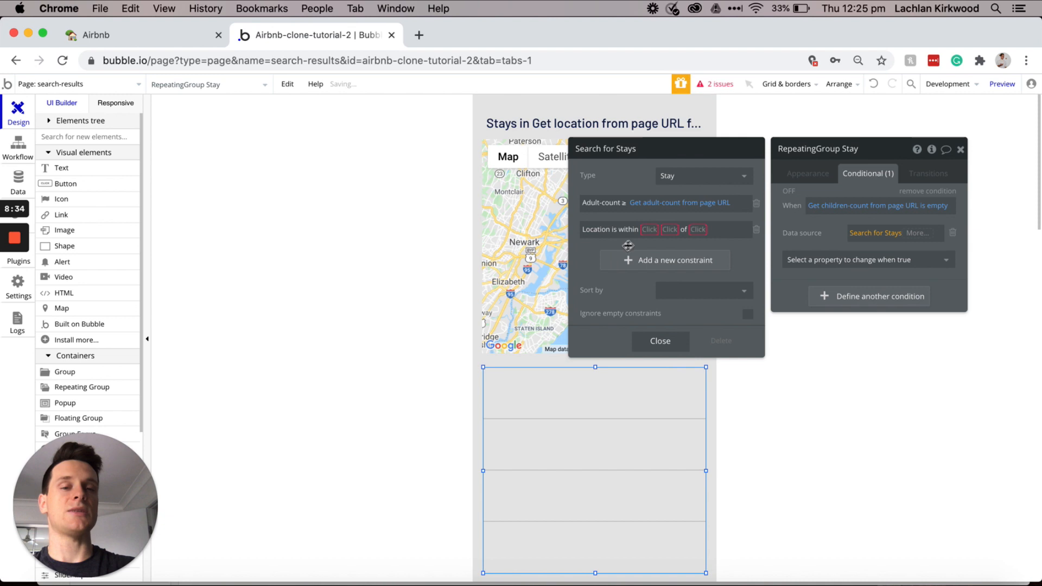
{"action": "left_click", "coordinate": [645, 230]}
{"action": "type", "text": "20"}
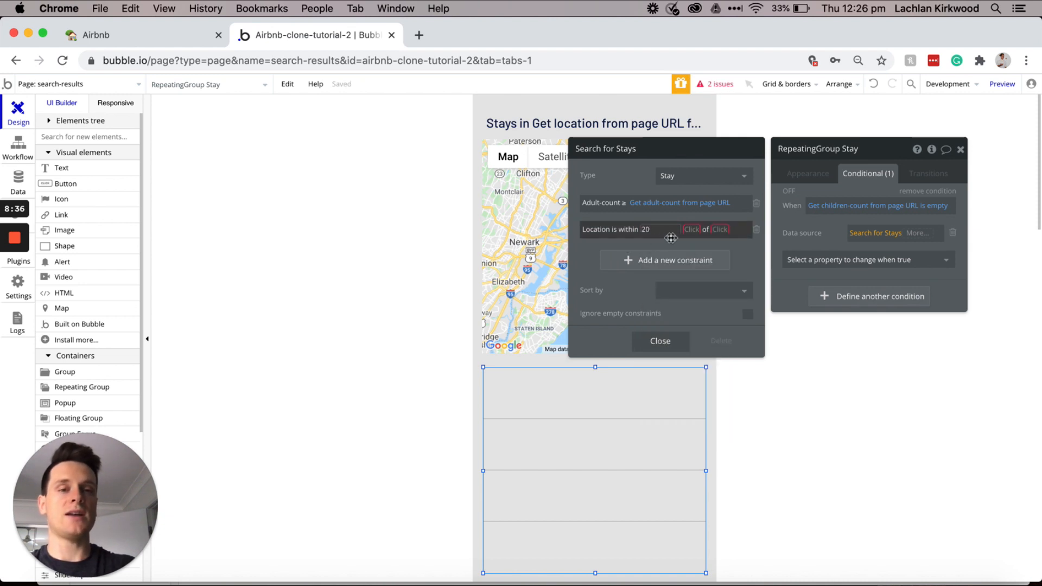
{"action": "left_click", "coordinate": [691, 231]}
{"action": "left_click", "coordinate": [673, 243]}
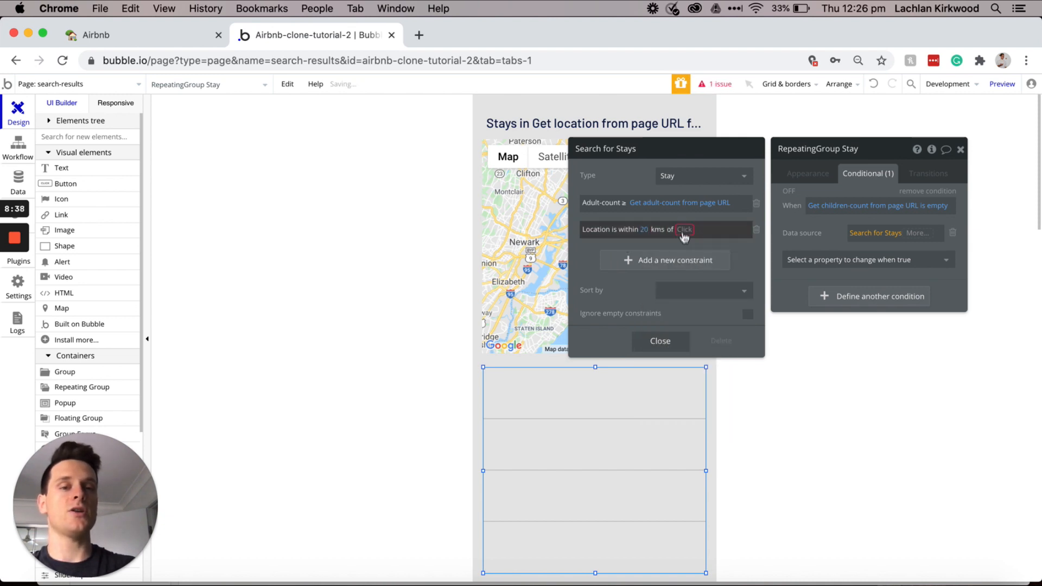
Step: Use the page URL parameter "location", read as a geographic address, as the reference point of the Location constraint
{"action": "left_click", "coordinate": [683, 230]}
{"action": "scroll", "coordinate": [657, 319], "scroll_direction": "down", "scroll_amount": 5}
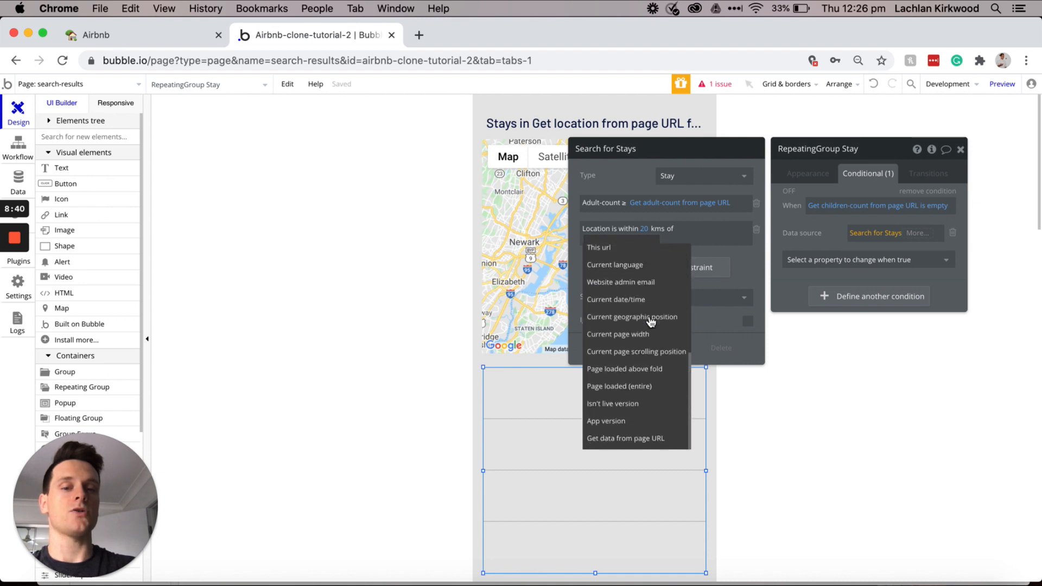
{"action": "left_click", "coordinate": [625, 438]}
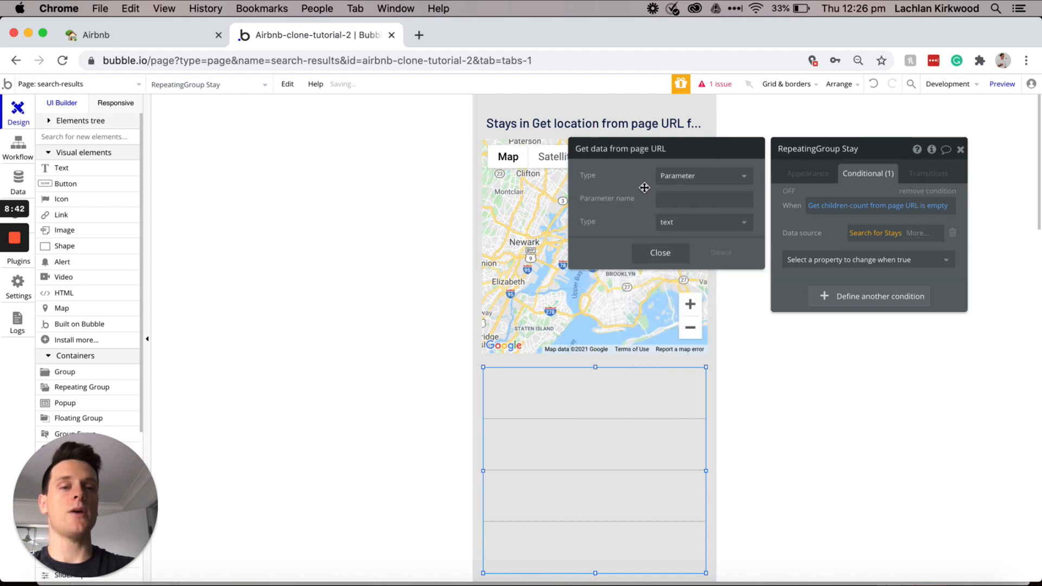
{"action": "left_click", "coordinate": [685, 197]}
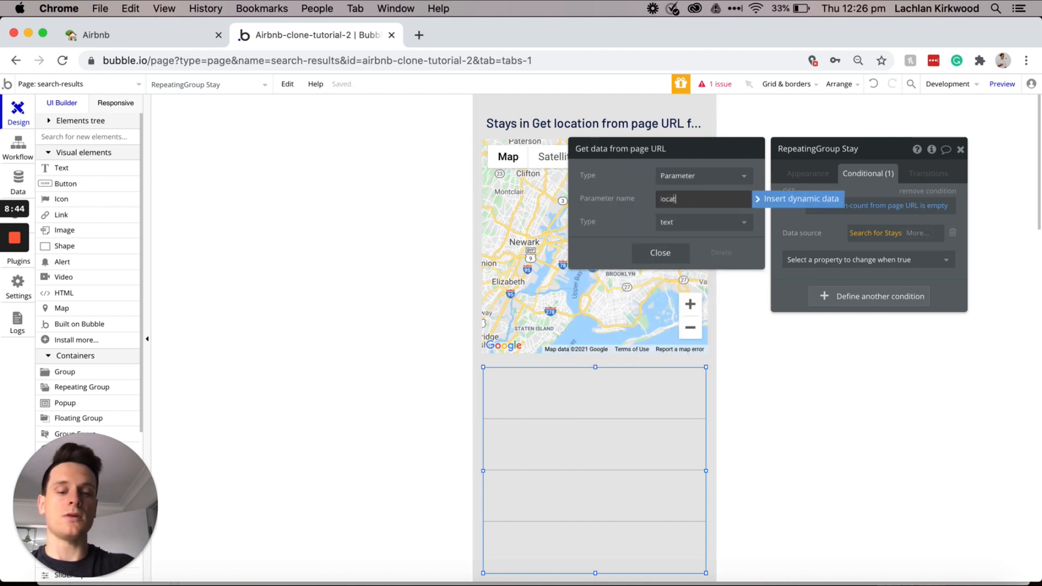
{"action": "type", "text": "location"}
{"action": "left_click", "coordinate": [701, 222]}
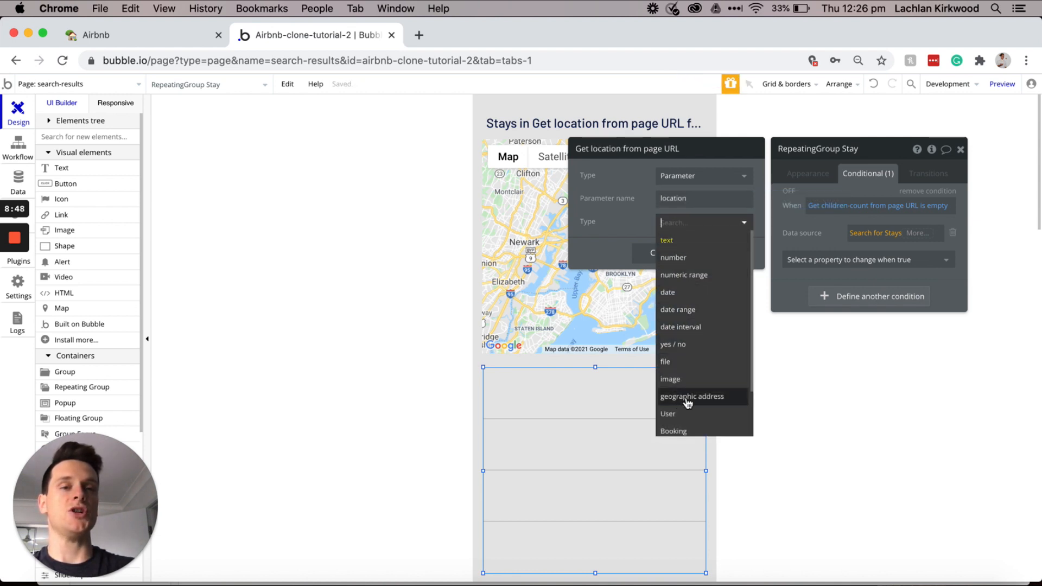
{"action": "left_click", "coordinate": [689, 402]}
{"action": "left_click", "coordinate": [665, 253]}
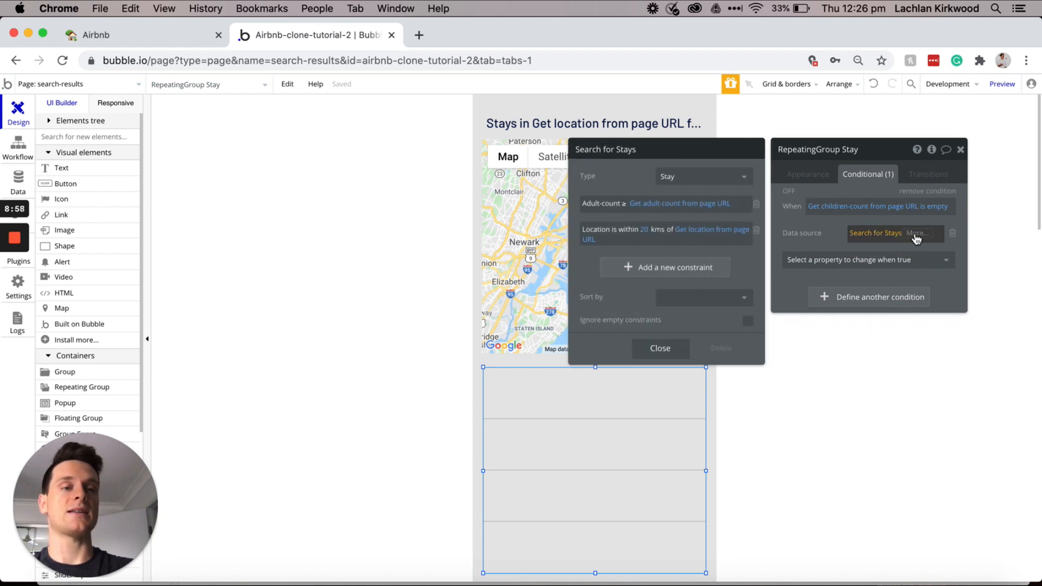
Step: Append :filtered to the condition's stays search and add an Advanced constraint to the list filter
{"action": "left_click", "coordinate": [916, 234]}
{"action": "type", "text": "fil"}
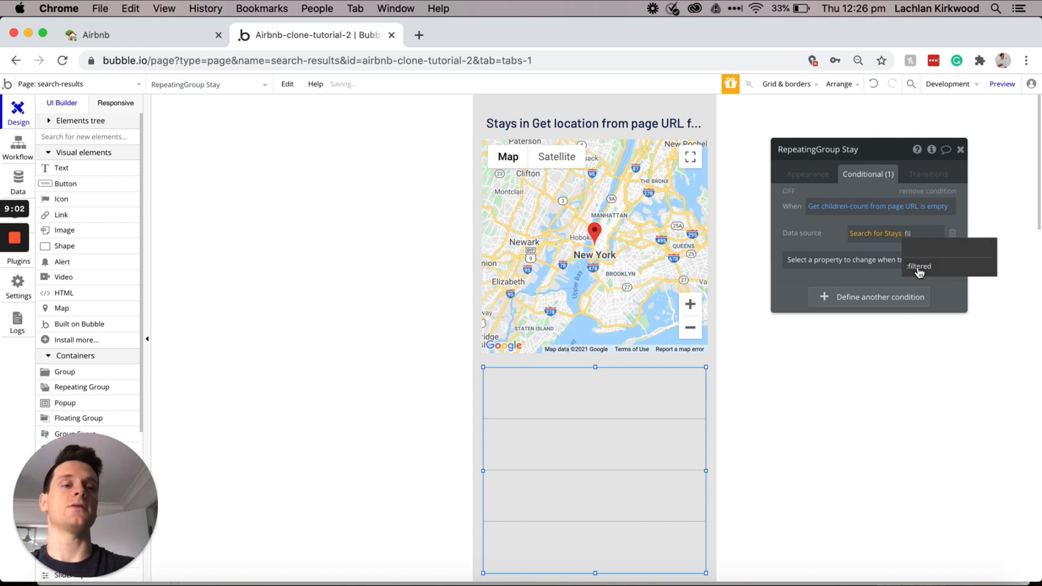
{"action": "left_click", "coordinate": [920, 267]}
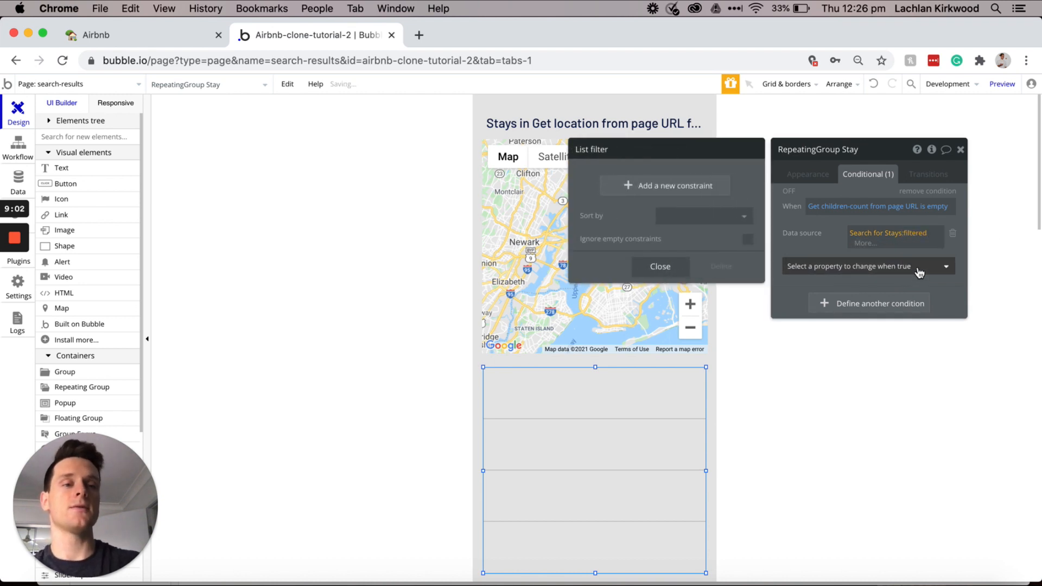
{"action": "left_click", "coordinate": [614, 190]}
{"action": "left_click", "coordinate": [592, 183]}
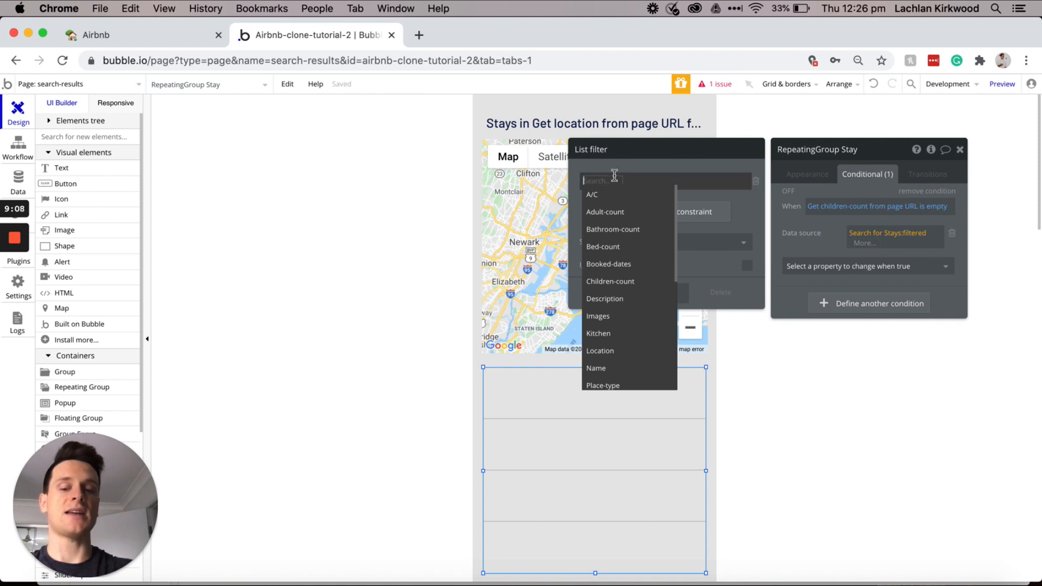
{"action": "type", "text": "advan"}
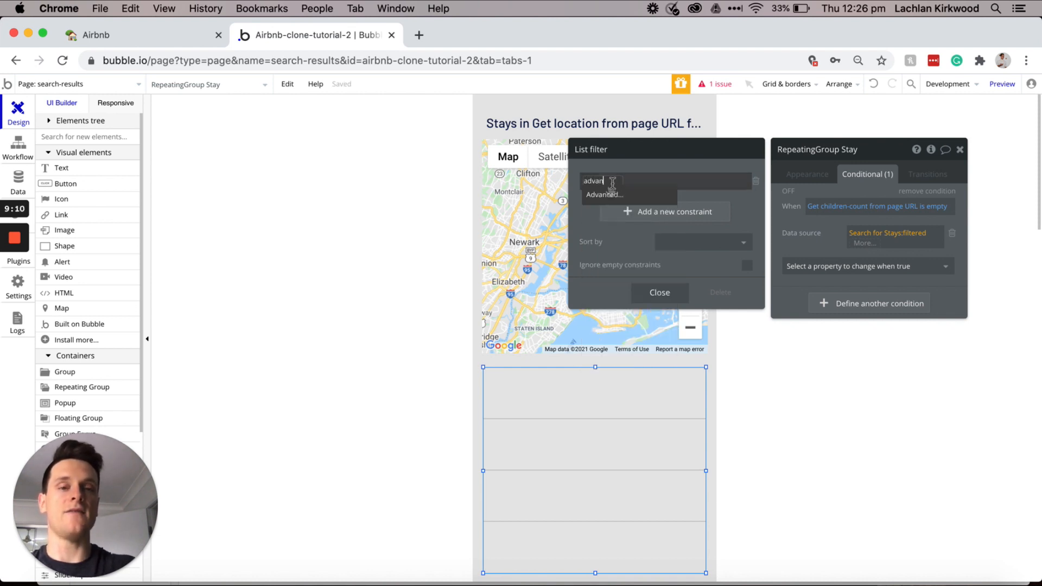
{"action": "left_click", "coordinate": [609, 194]}
Step: Build the Advanced expression so This Stay's Booked-dates overlaps with RepeatingGroup Stay's dates
{"action": "left_click", "coordinate": [628, 184]}
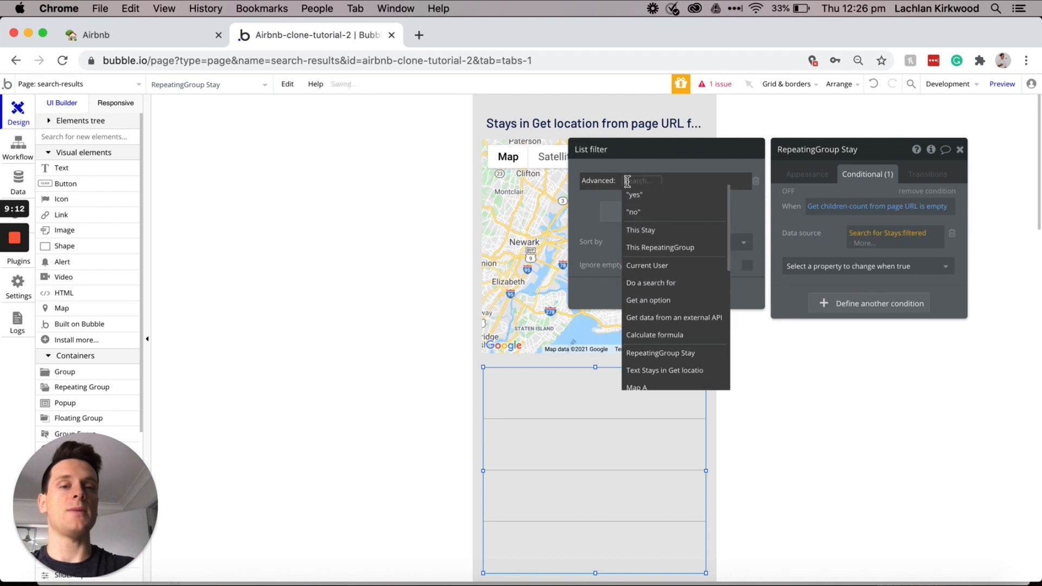
{"action": "left_click", "coordinate": [650, 229]}
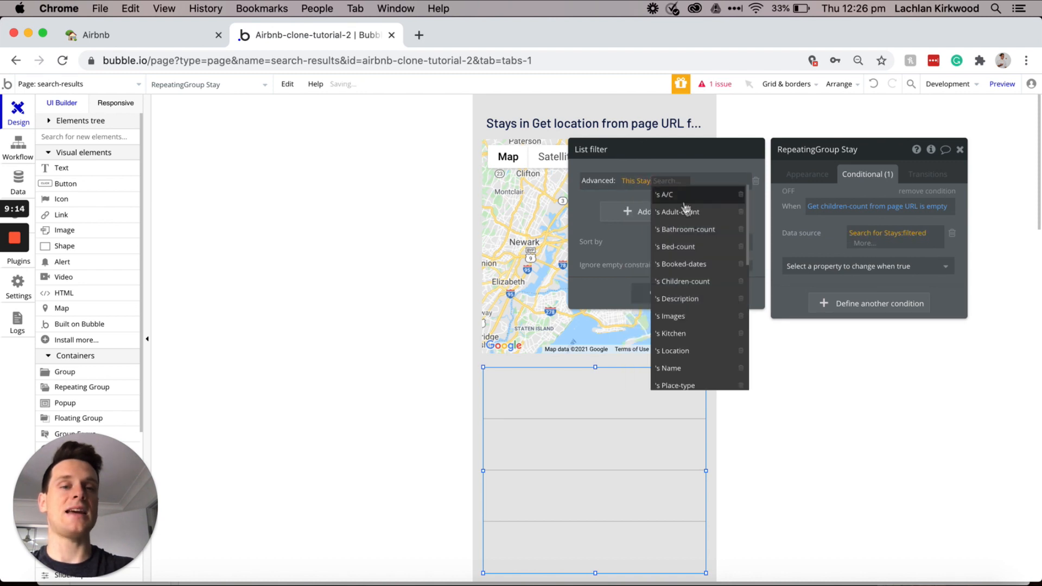
{"action": "left_click", "coordinate": [687, 265]}
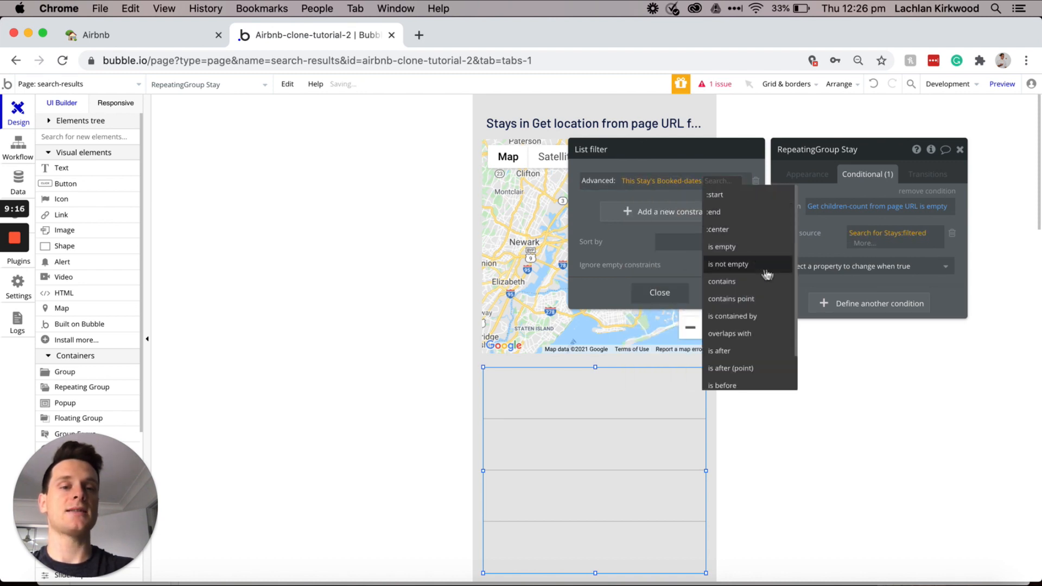
{"action": "left_click", "coordinate": [745, 335]}
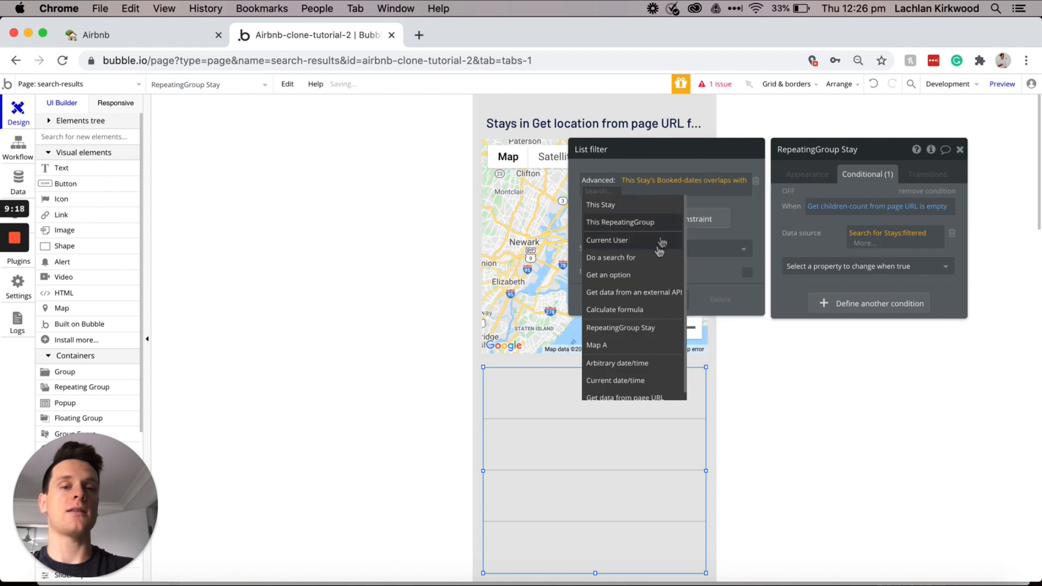
{"action": "left_click", "coordinate": [637, 329]}
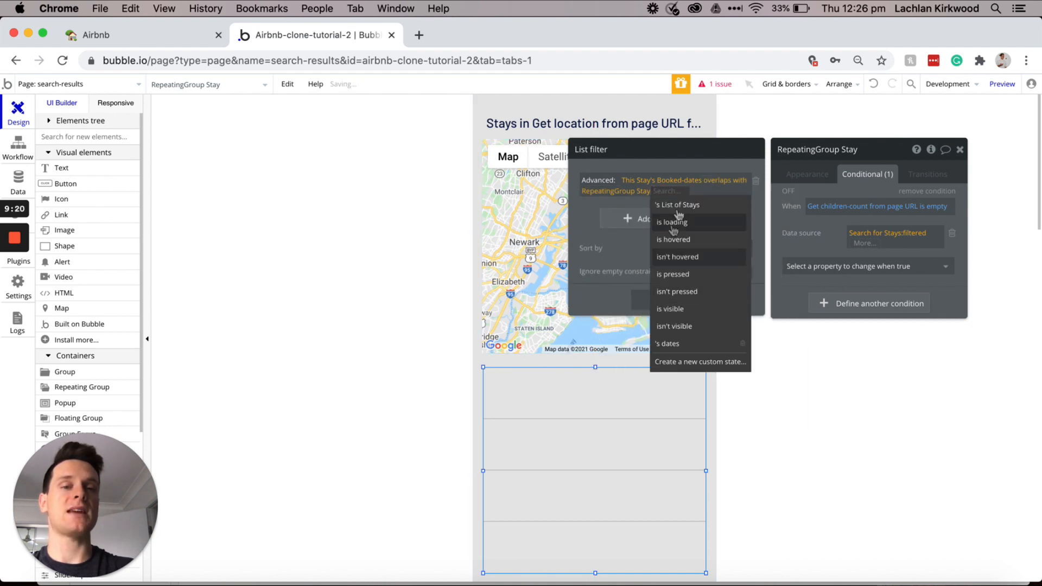
{"action": "left_click", "coordinate": [676, 348]}
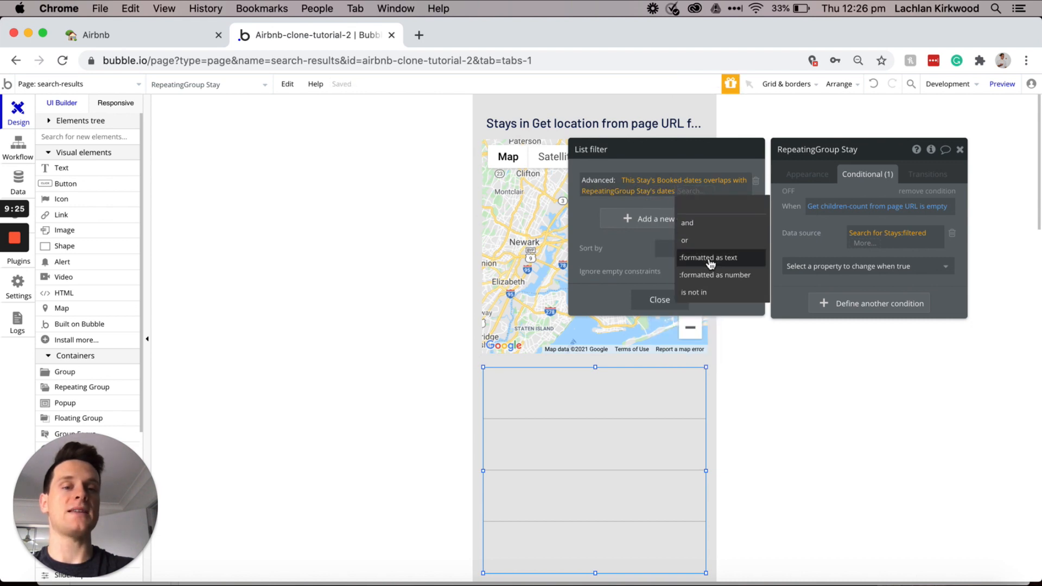
Step: Format the overlap result as text, require it to be "no", and finish the list filter
{"action": "left_click", "coordinate": [709, 258]}
{"action": "left_click", "coordinate": [660, 308]}
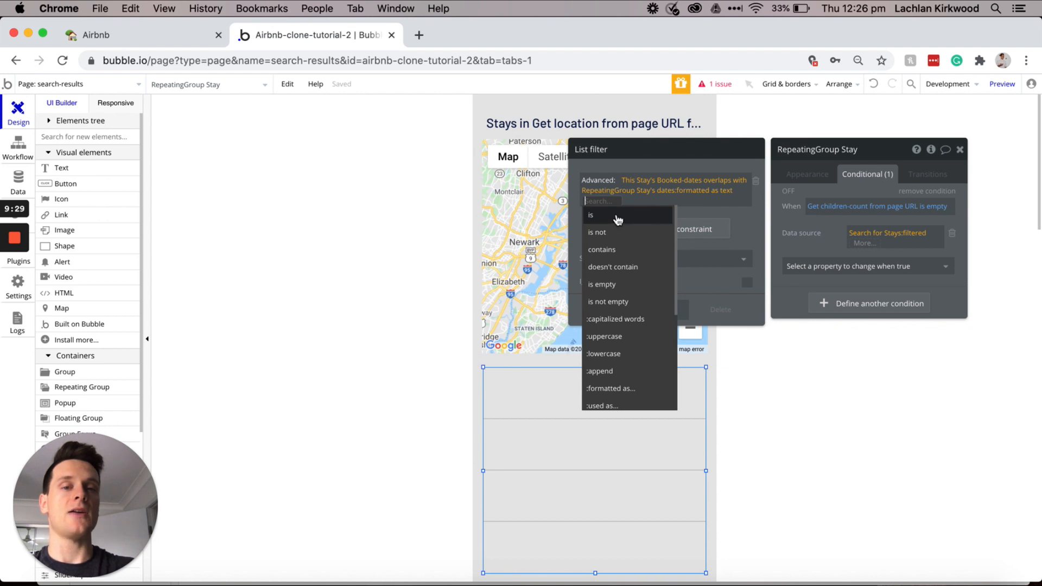
{"action": "left_click", "coordinate": [618, 217]}
{"action": "type", "text": "no"}
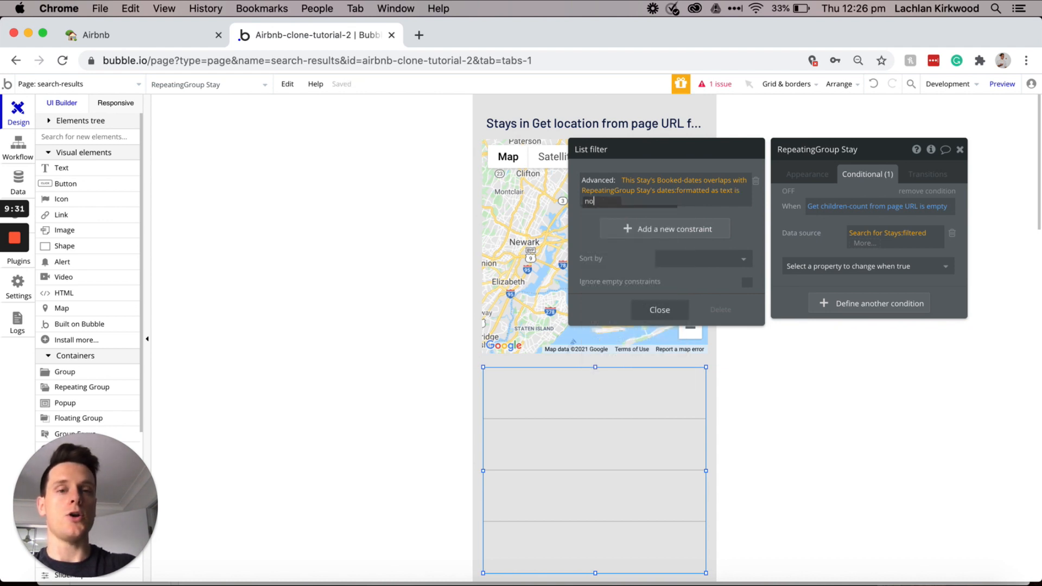
{"action": "left_click", "coordinate": [745, 216]}
{"action": "left_click", "coordinate": [782, 219]}
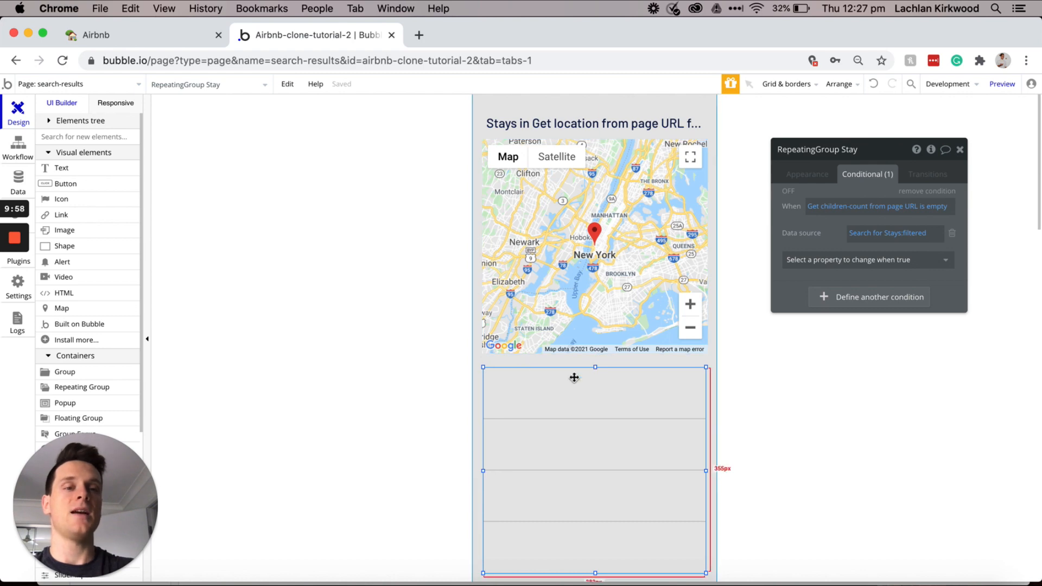
Step: Set the stays repeating group's layout style to Ext. vertical scrolling with 2 rows
{"action": "left_click", "coordinate": [805, 176]}
{"action": "scroll", "coordinate": [611, 508], "scroll_direction": "down", "scroll_amount": 5}
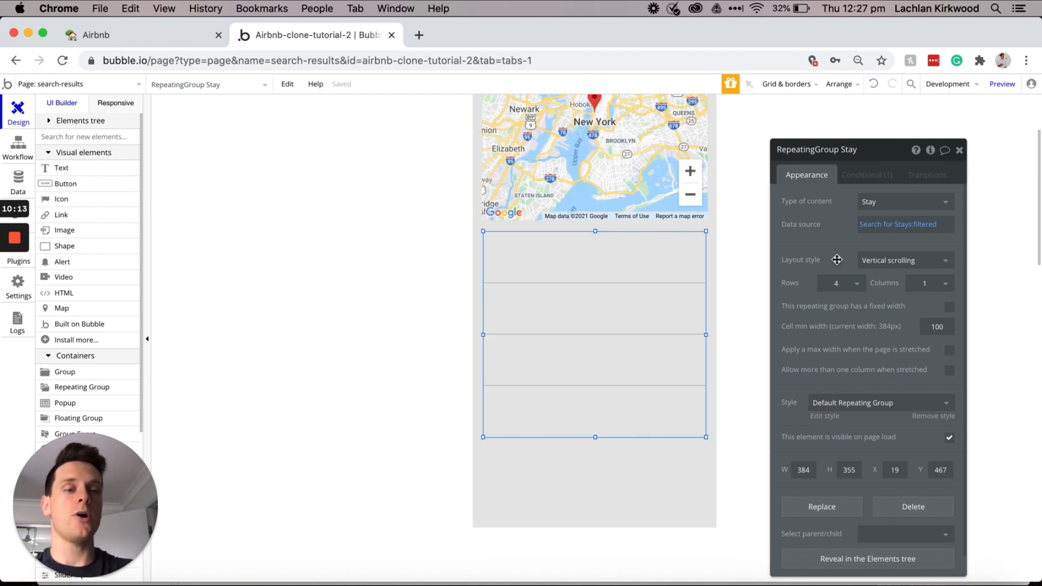
{"action": "left_click", "coordinate": [875, 262]}
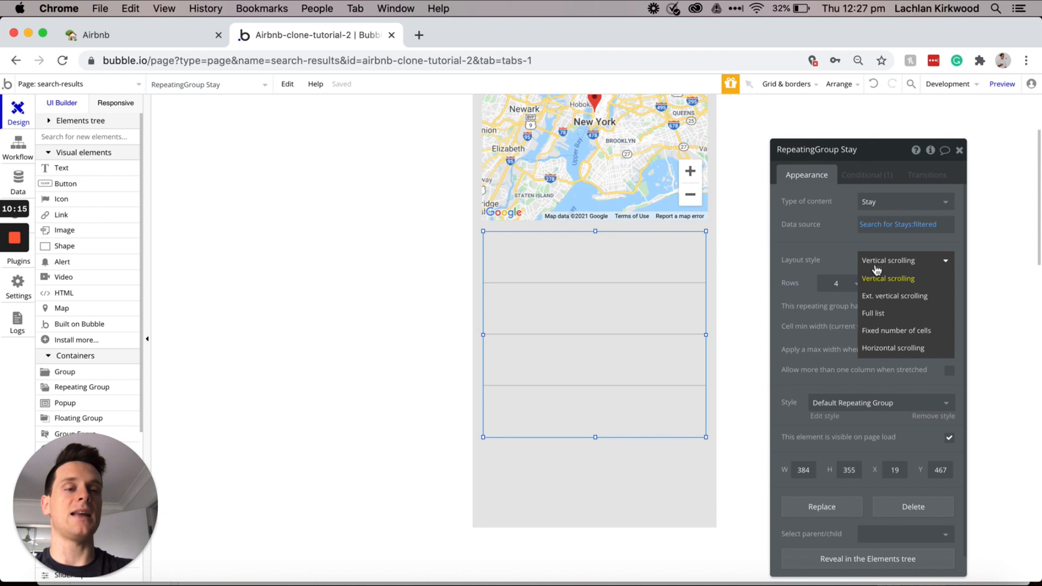
{"action": "left_click", "coordinate": [888, 298]}
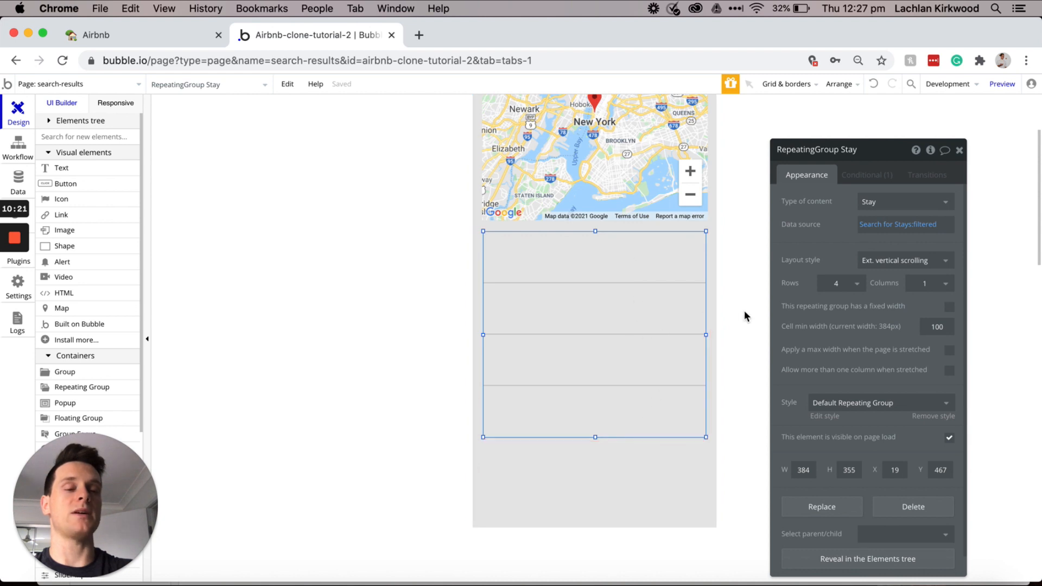
{"action": "left_click", "coordinate": [859, 284]}
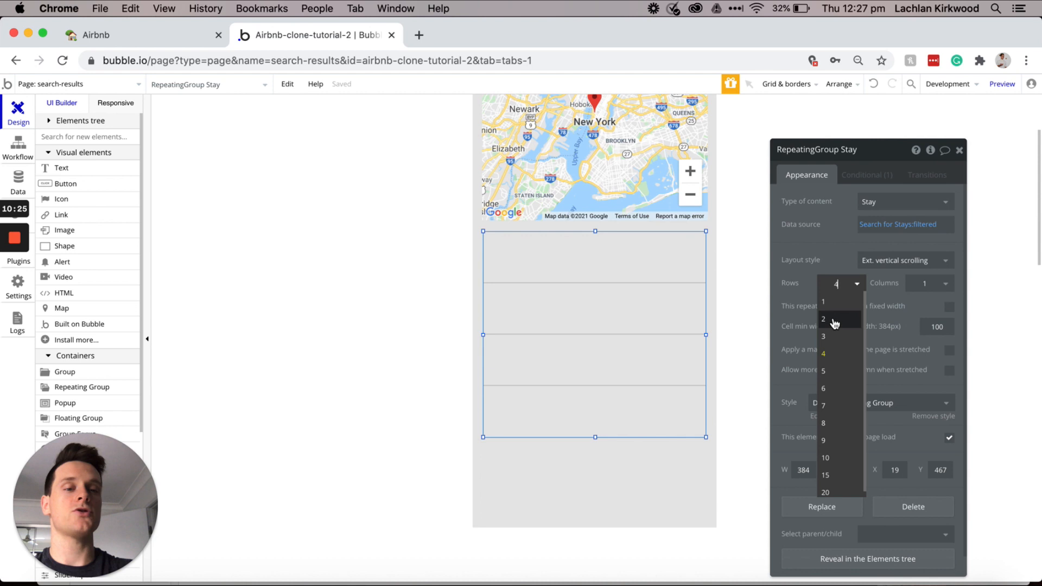
{"action": "left_click", "coordinate": [835, 323]}
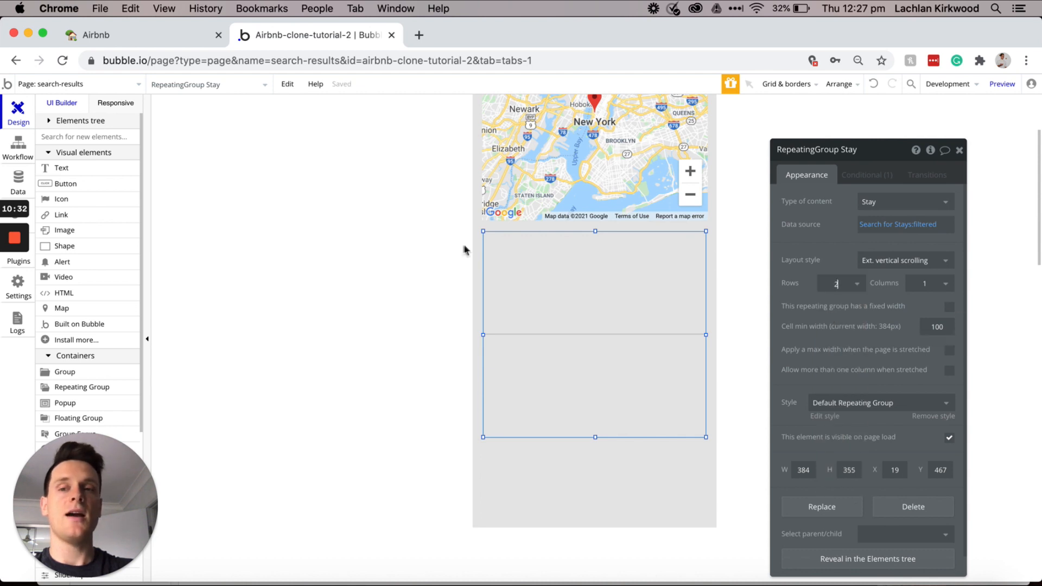
Step: Draw an image element in the first cell of the stays list and set its dynamic source to Current cell's Stay's Images's Images:random item
{"action": "left_click", "coordinate": [82, 230]}
{"action": "mouse_move", "coordinate": [491, 244]}
{"action": "left_mouse_down"}
{"action": "mouse_move", "coordinate": [582, 314]}
{"action": "mouse_move", "coordinate": [604, 316]}
{"action": "mouse_move", "coordinate": [597, 302]}
{"action": "mouse_move", "coordinate": [571, 299]}
{"action": "left_mouse_up"}
{"action": "left_click", "coordinate": [869, 240]}
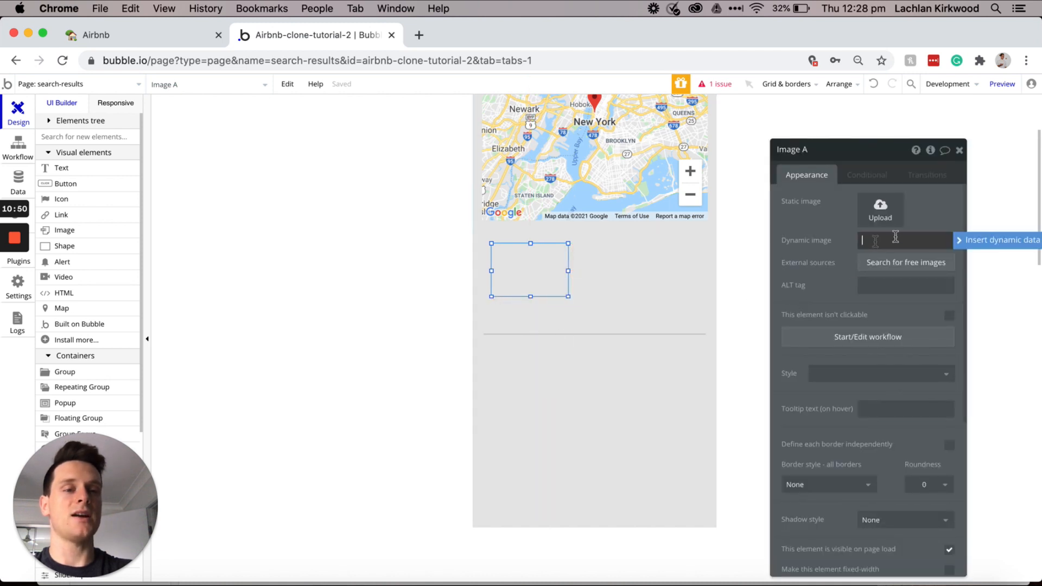
{"action": "left_click", "coordinate": [982, 240]}
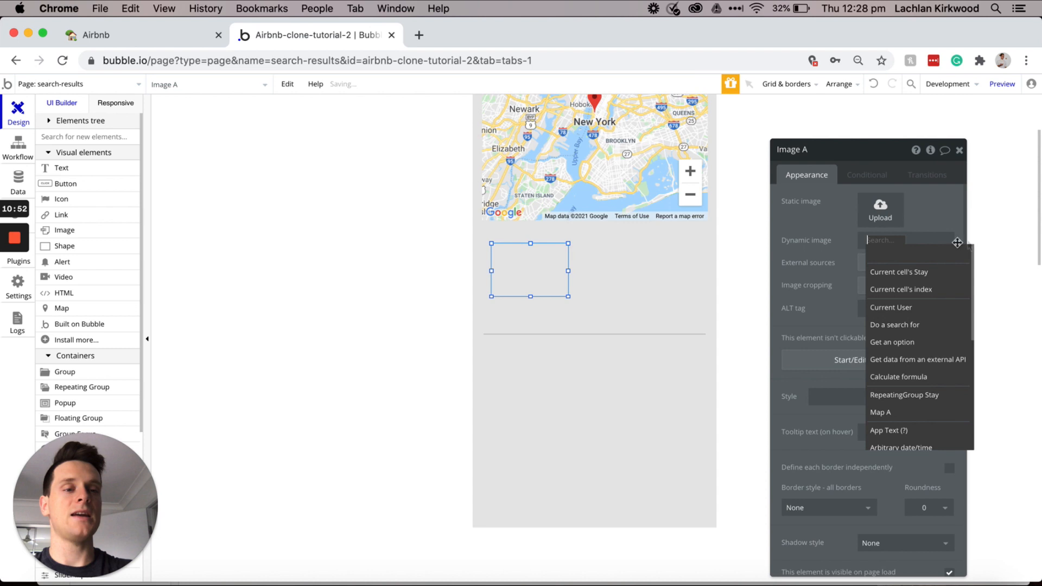
{"action": "left_click", "coordinate": [897, 272]}
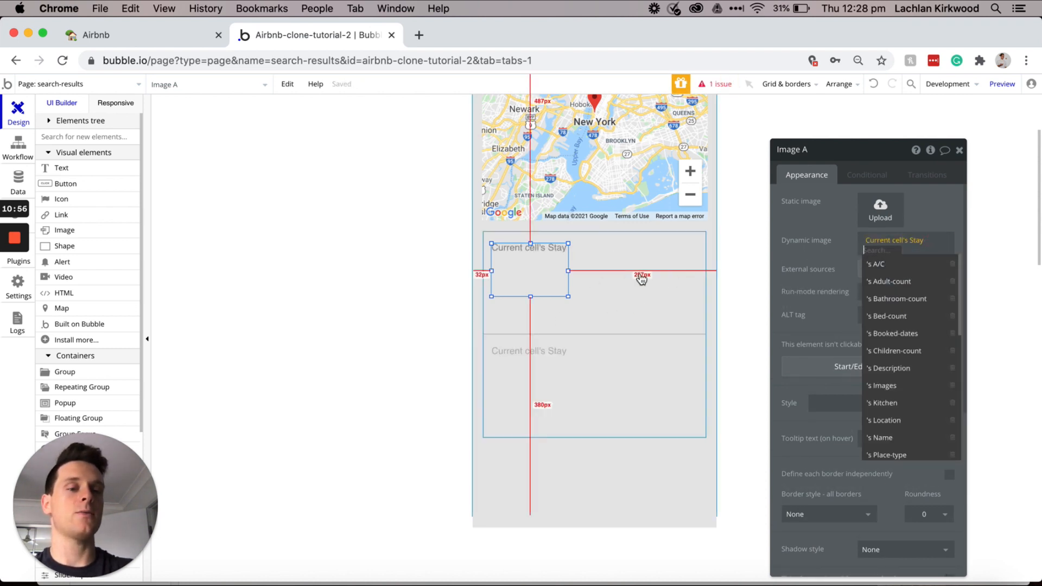
{"action": "left_click", "coordinate": [897, 386]}
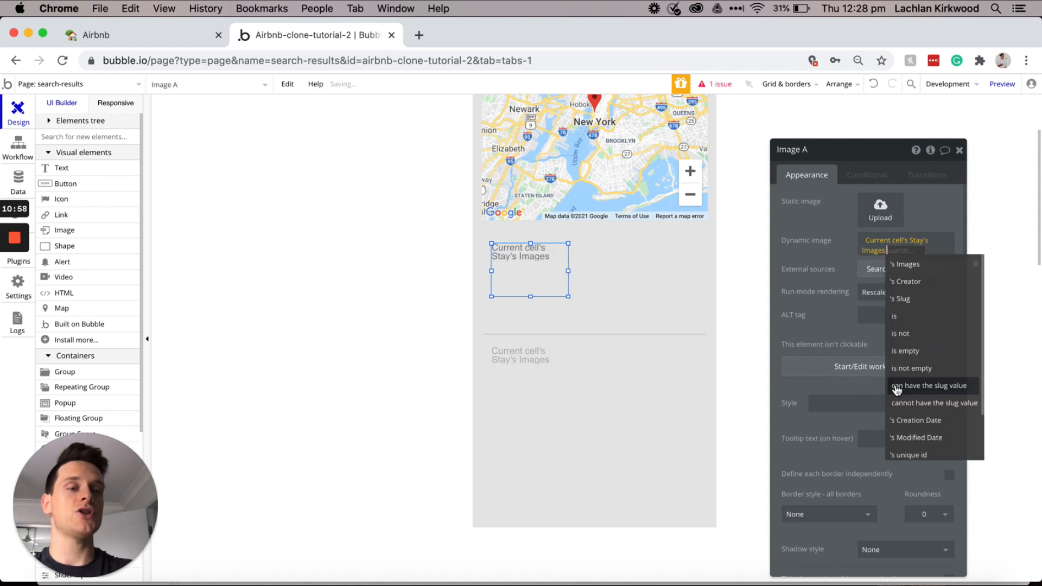
{"action": "left_click", "coordinate": [923, 269]}
{"action": "left_click", "coordinate": [925, 251]}
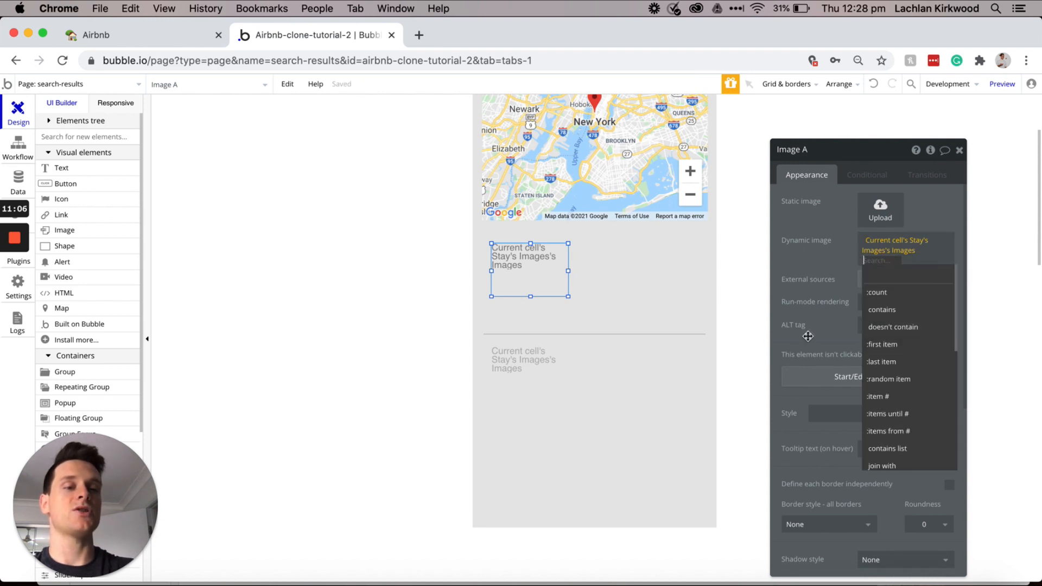
{"action": "left_click", "coordinate": [912, 380]}
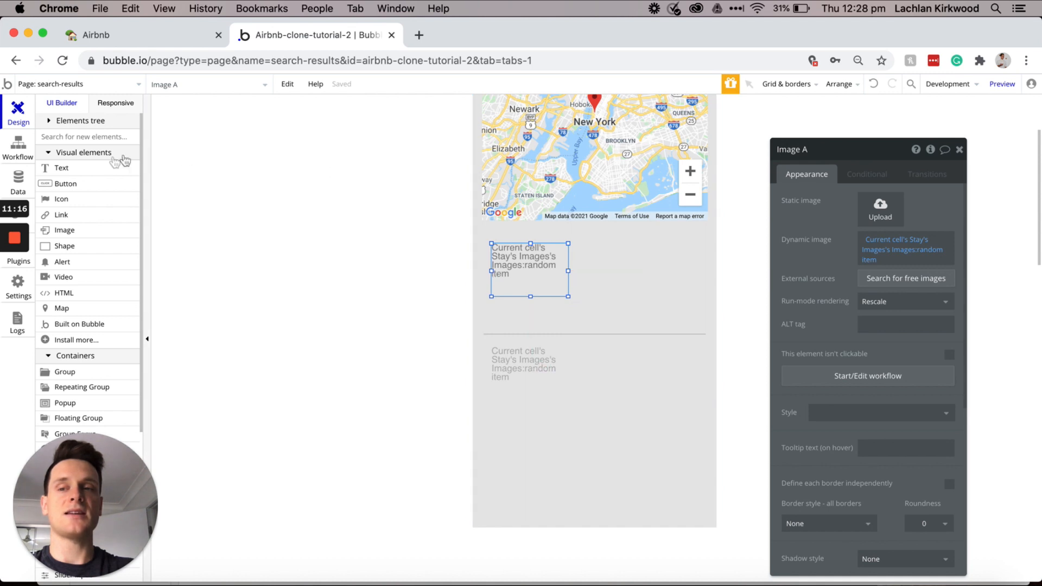
Step: Add a text element about 202 by 40 px beside the image, showing Current cell's Stay's Name
{"action": "left_click", "coordinate": [101, 171]}
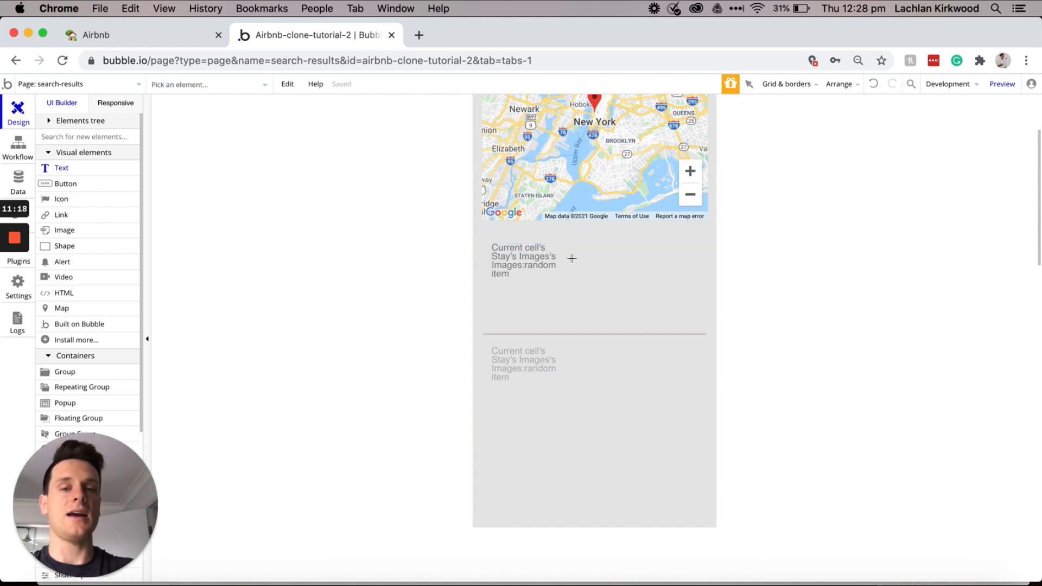
{"action": "left_click_drag", "start_coordinate": [571, 259], "coordinate": [694, 282]}
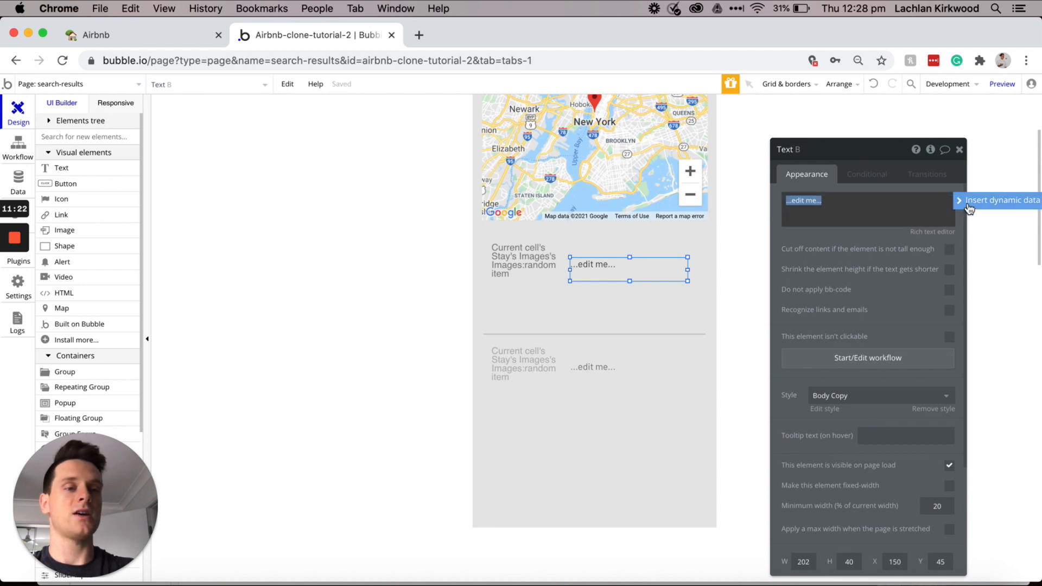
{"action": "left_click", "coordinate": [969, 205]}
{"action": "left_click", "coordinate": [852, 238]}
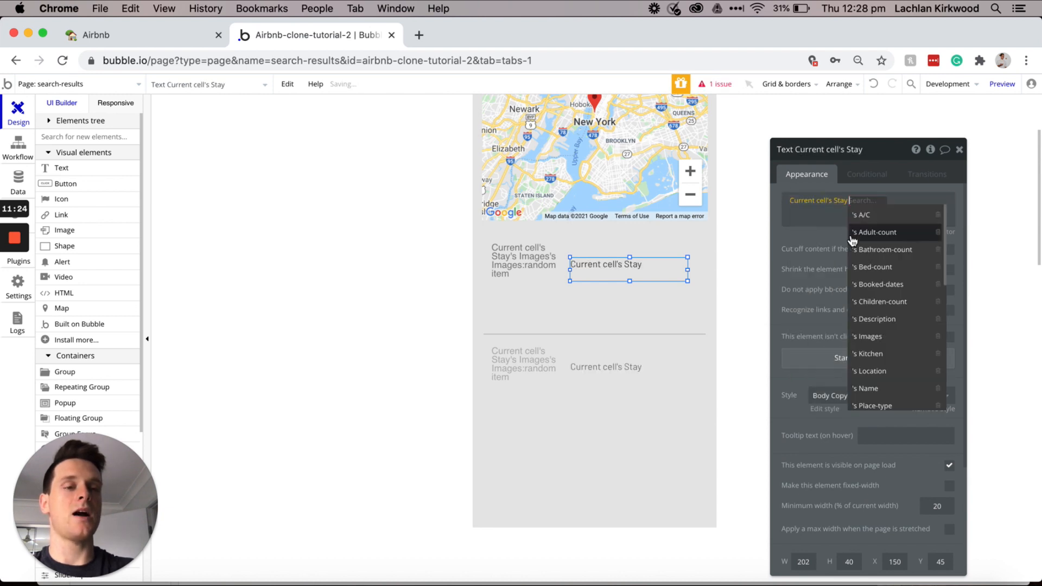
{"action": "left_click", "coordinate": [868, 389]}
{"action": "left_click_drag", "start_coordinate": [579, 265], "coordinate": [583, 266]}
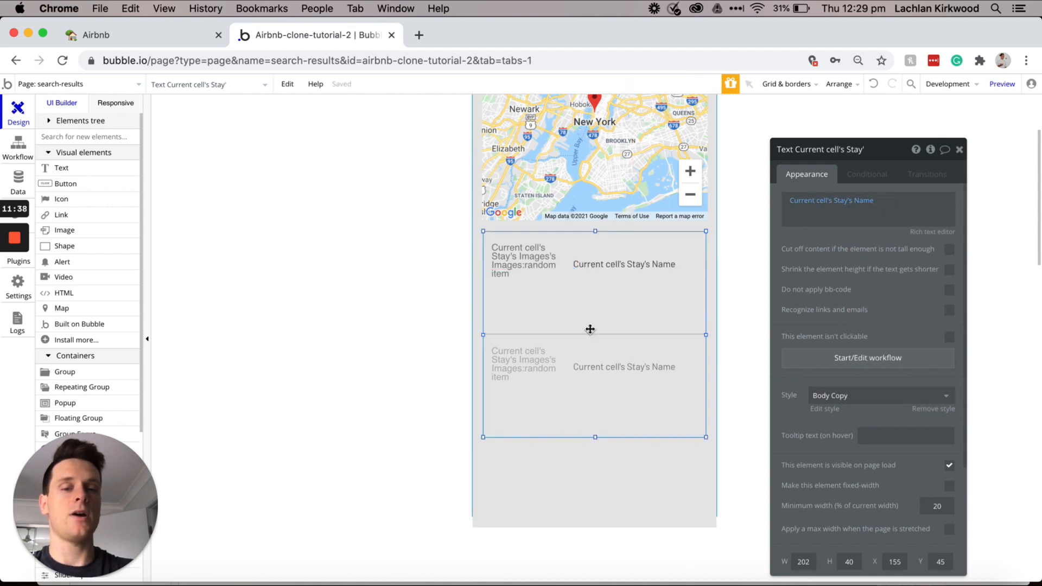
Step: Shorten the stays repeating group to about 254 px high and add the text "Available stays" above it in a dark heading style
{"action": "left_click", "coordinate": [589, 328]}
{"action": "left_click_drag", "start_coordinate": [595, 440], "coordinate": [595, 379]}
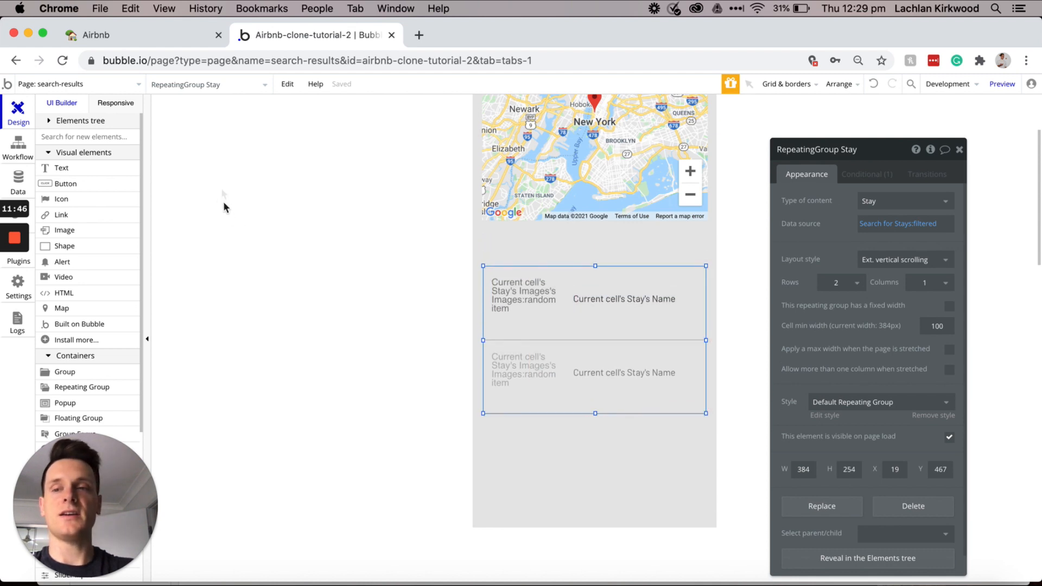
{"action": "left_click", "coordinate": [112, 172]}
{"action": "left_click_drag", "start_coordinate": [541, 236], "coordinate": [648, 260]}
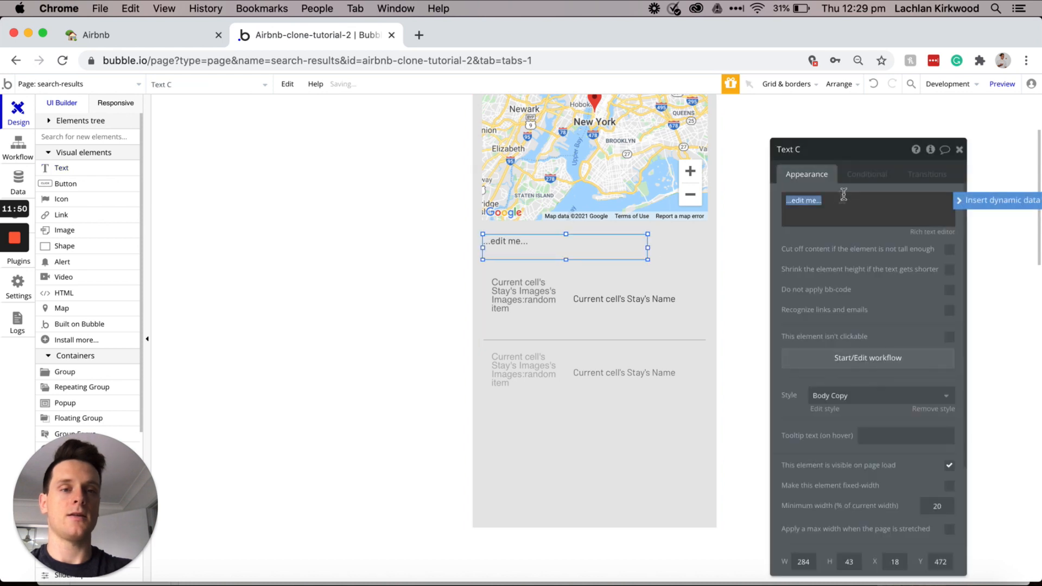
{"action": "type", "text": "Available stays"}
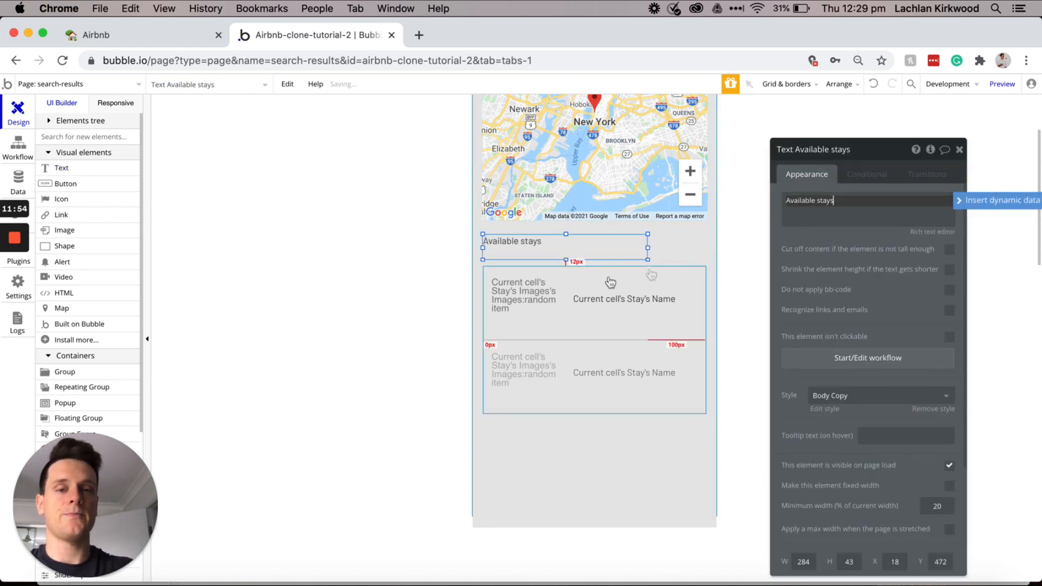
{"action": "left_click", "coordinate": [839, 403]}
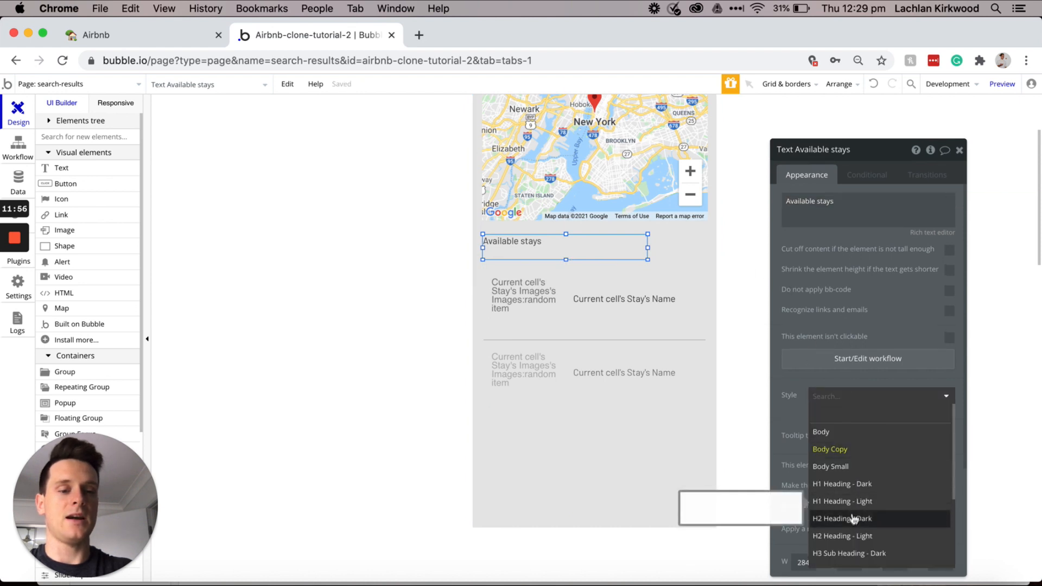
Step: Nudge the stays repeating group up, closer beneath the "Available stays" heading
{"action": "left_click", "coordinate": [605, 329]}
{"action": "key", "text": "Up"}
{"action": "key", "text": "Up"}
{"action": "key", "text": "Up"}
{"action": "key", "text": "Up"}
{"action": "key", "text": "Up"}
{"action": "key", "text": "Up"}
{"action": "key", "text": "Up"}
{"action": "key", "text": "Up"}
{"action": "key", "text": "Up"}
{"action": "key", "text": "Up"}
{"action": "key", "text": "Up"}
{"action": "key", "text": "Up"}
{"action": "key", "text": "Up"}
{"action": "key", "text": "Up"}
{"action": "key", "text": "Up"}
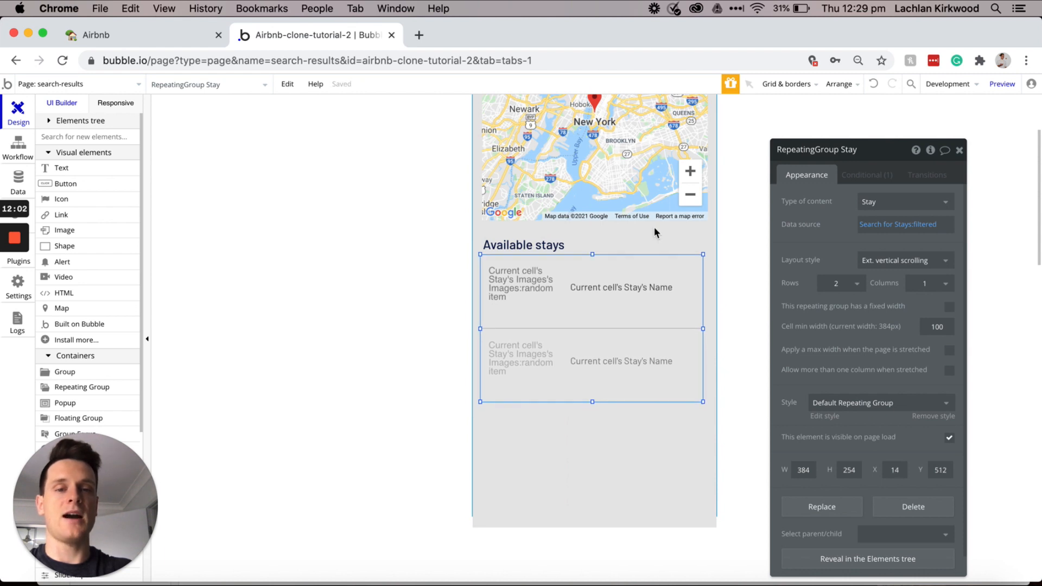
Step: Create a workflow for when the stay image is clicked and add a Go to page action to it
{"action": "scroll", "coordinate": [656, 229], "scroll_direction": "down", "scroll_amount": 3}
{"action": "scroll", "coordinate": [574, 152], "scroll_direction": "up", "scroll_amount": 1}
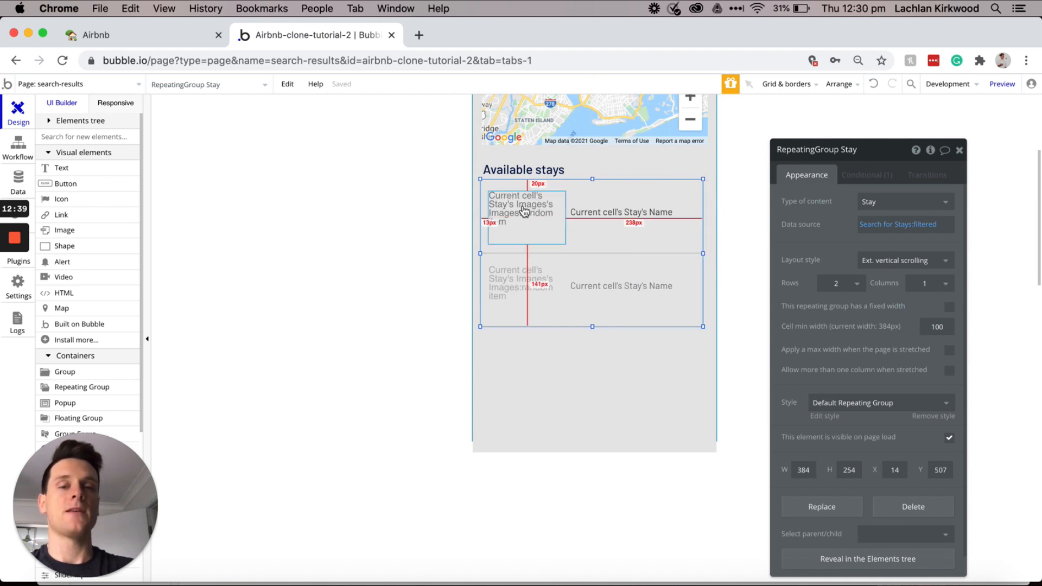
{"action": "left_click", "coordinate": [523, 211]}
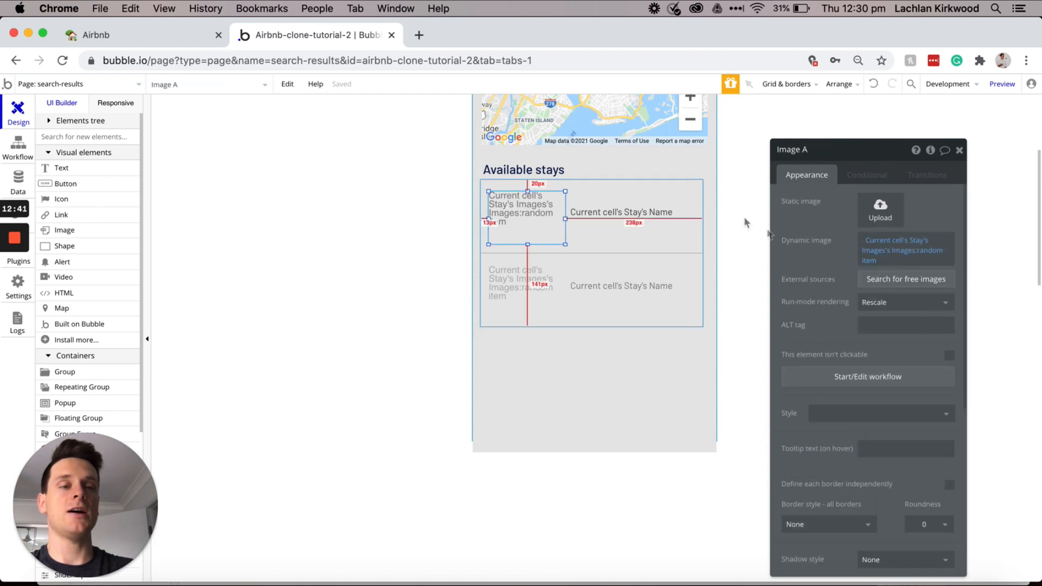
{"action": "left_click", "coordinate": [812, 374]}
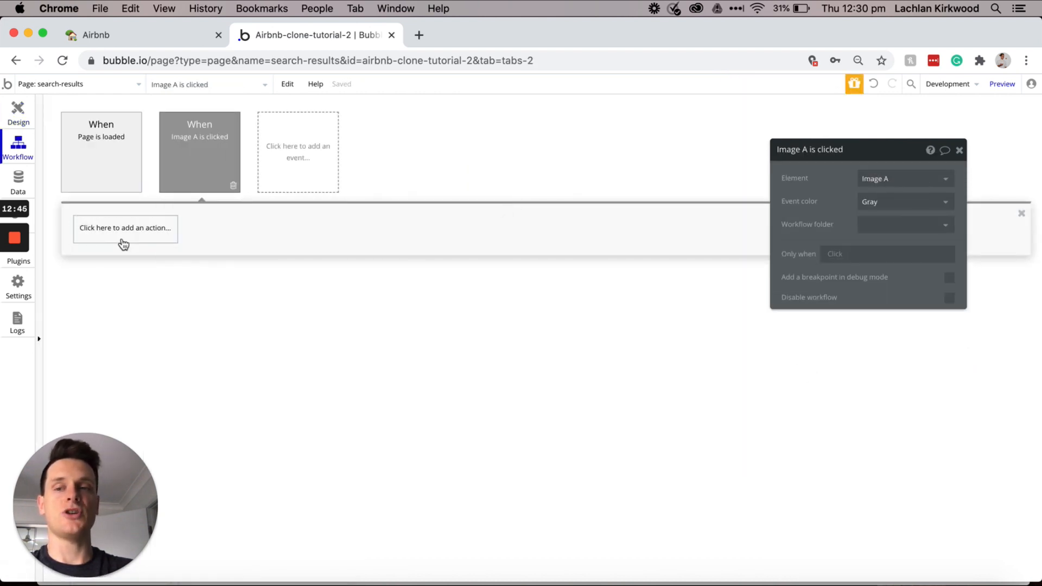
{"action": "left_click", "coordinate": [124, 239]}
{"action": "mouse_move", "coordinate": [124, 294]}
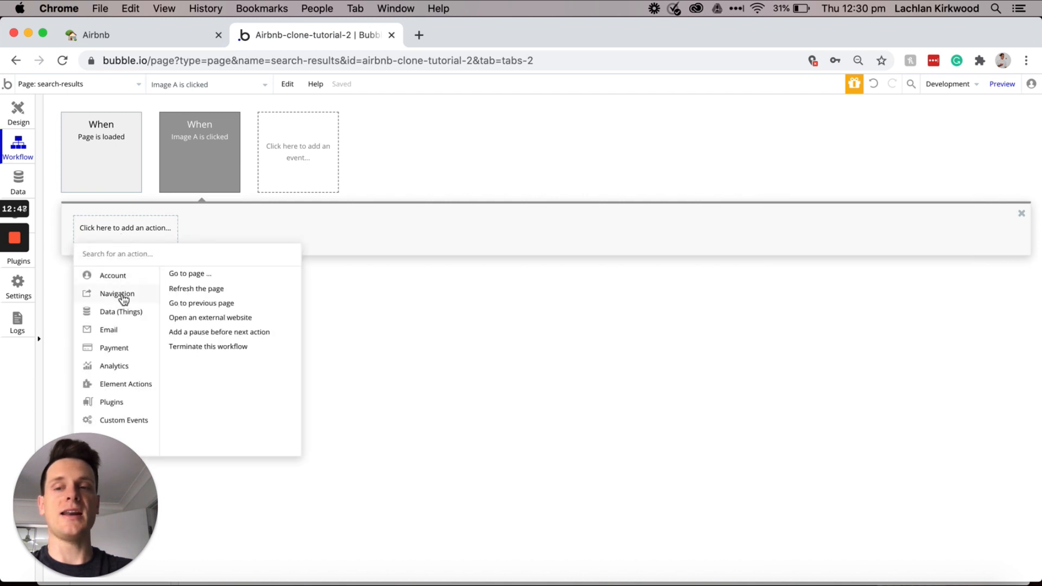
{"action": "left_click", "coordinate": [194, 275]}
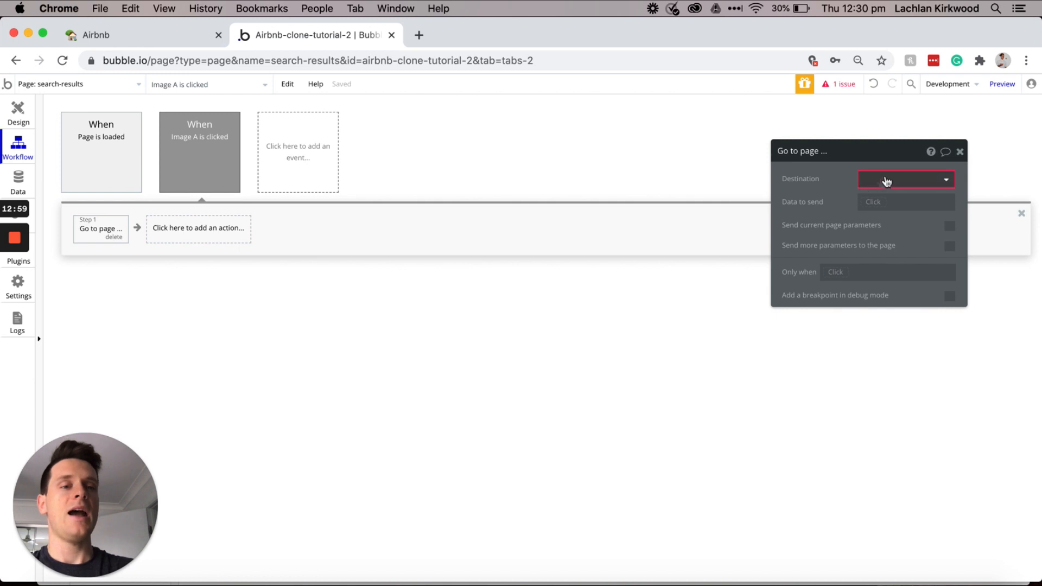
Step: Set the navigation action's destination to the stay page and send Current cell's Stay as its data
{"action": "left_click", "coordinate": [899, 183]}
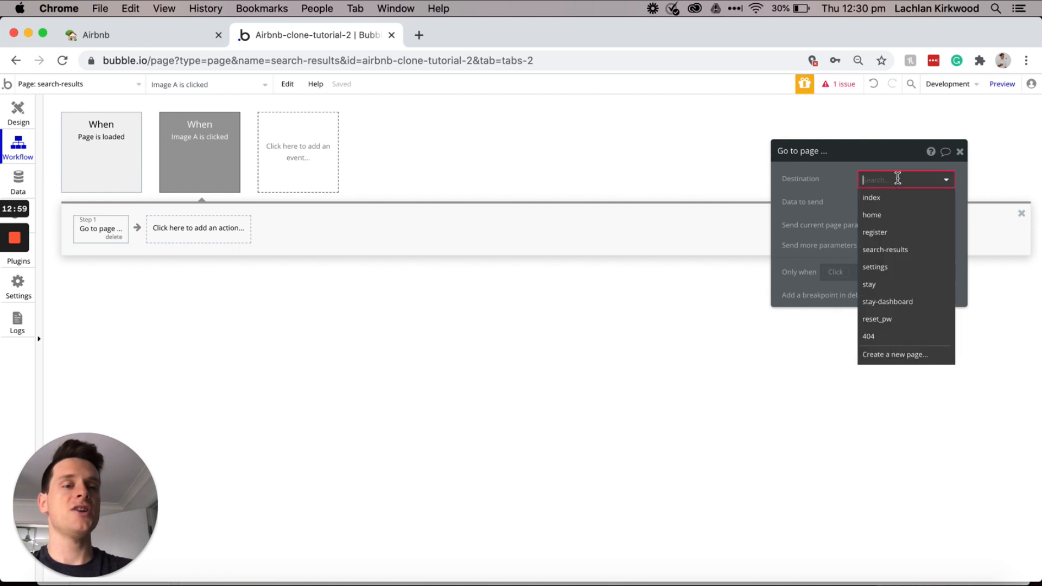
{"action": "left_click", "coordinate": [875, 287]}
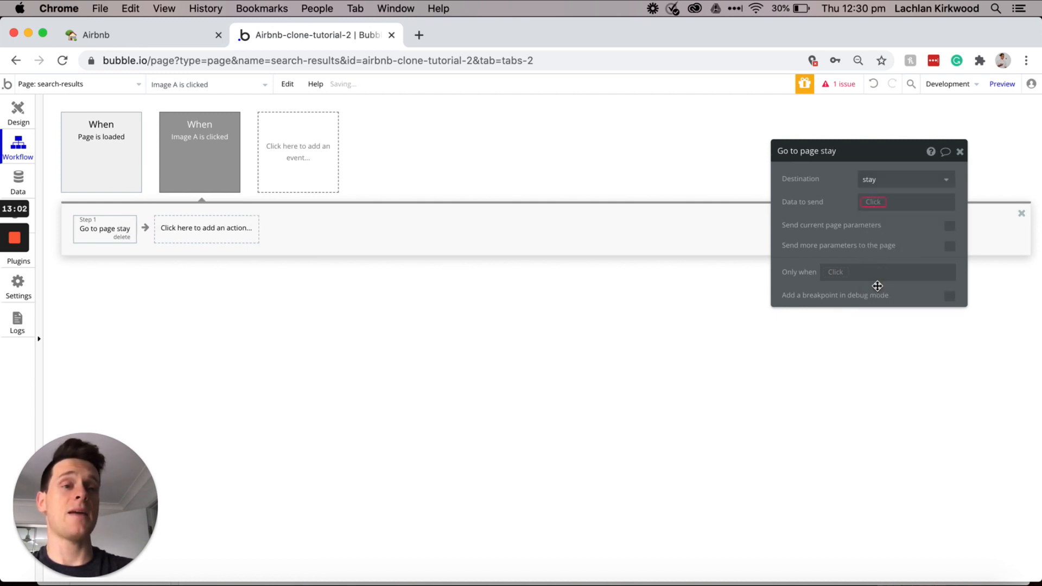
{"action": "left_click", "coordinate": [871, 205]}
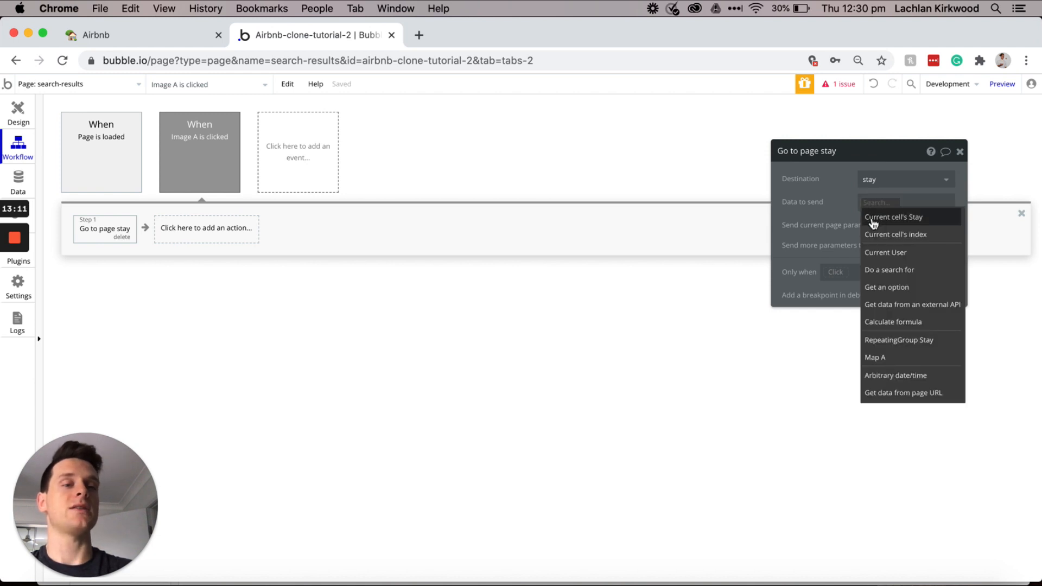
{"action": "left_click", "coordinate": [883, 217]}
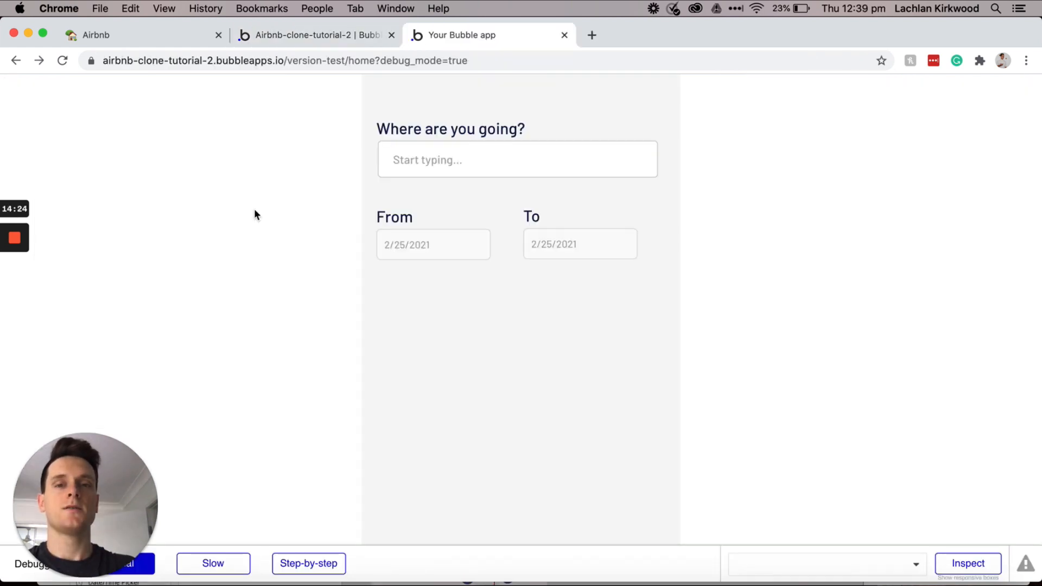
Step: In the home page preview, choose San Francisco, CA, USA as the location, with dates from 2/26/2021 to 2/28/2021
{"action": "left_click", "coordinate": [448, 158]}
{"action": "type", "text": "san fran"}
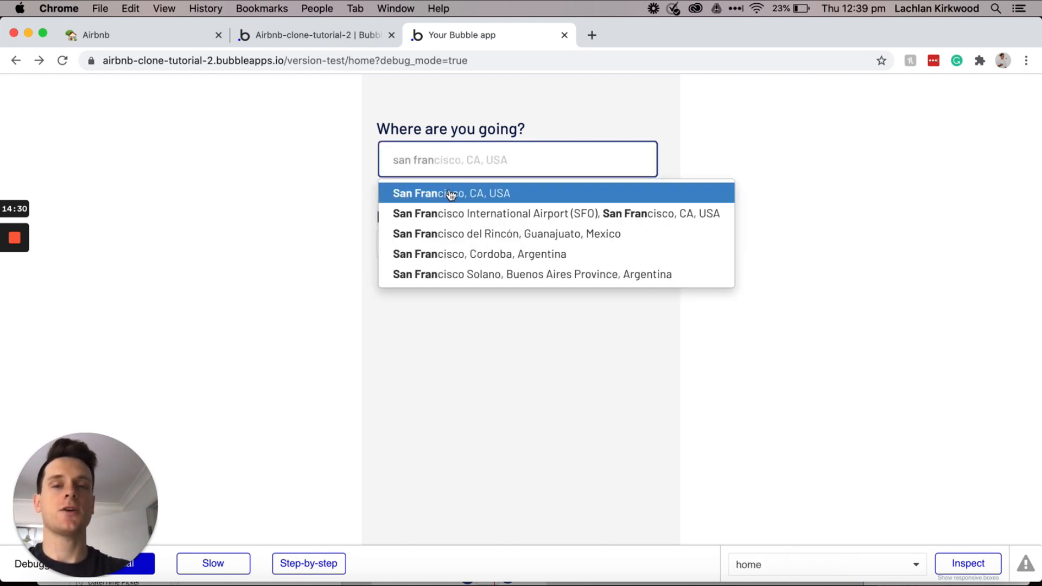
{"action": "left_click", "coordinate": [451, 194]}
{"action": "left_click", "coordinate": [412, 258]}
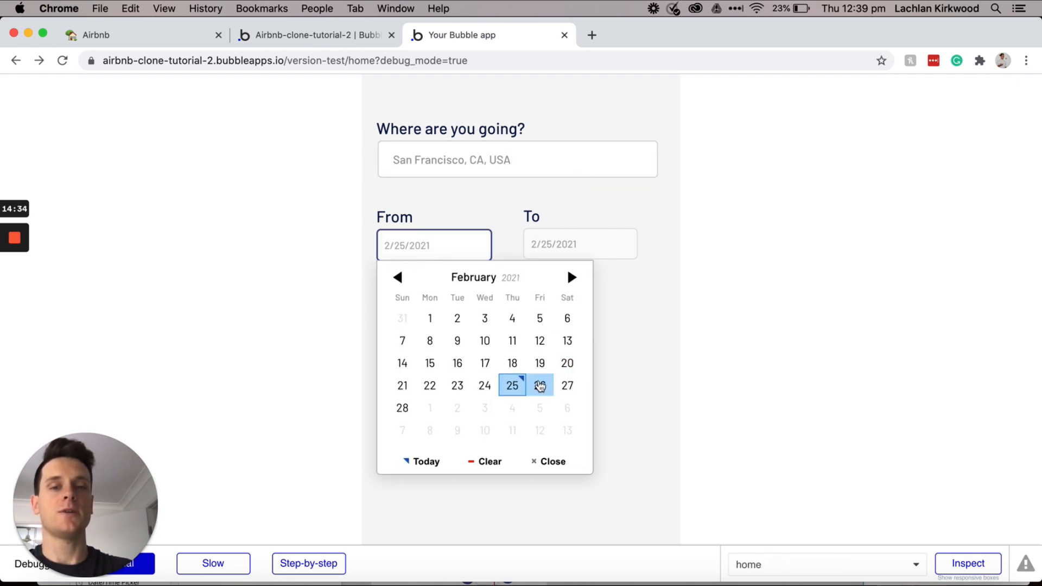
{"action": "left_click", "coordinate": [539, 386]}
{"action": "left_click", "coordinate": [587, 244]}
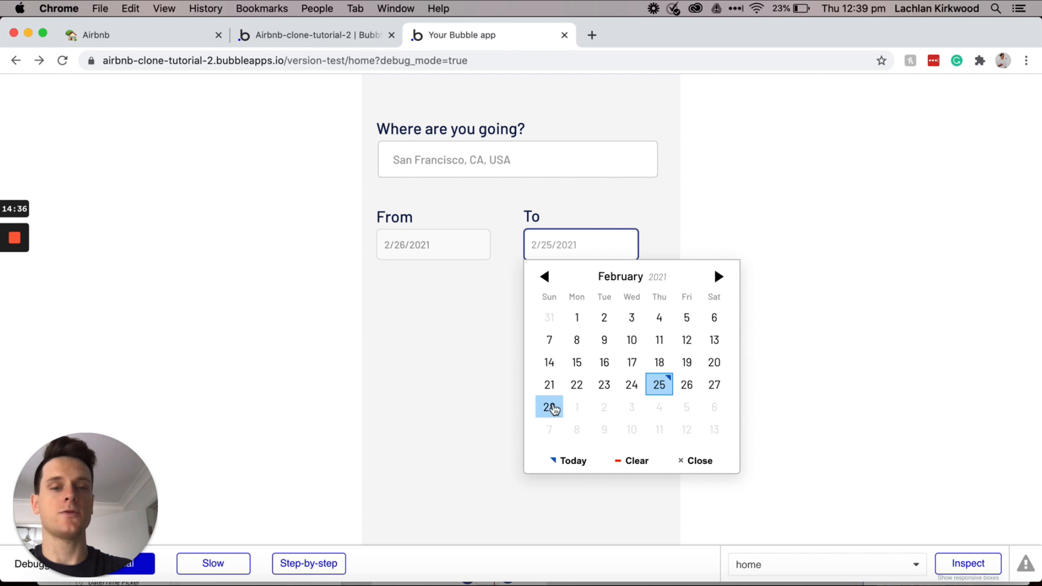
{"action": "left_click", "coordinate": [551, 407]}
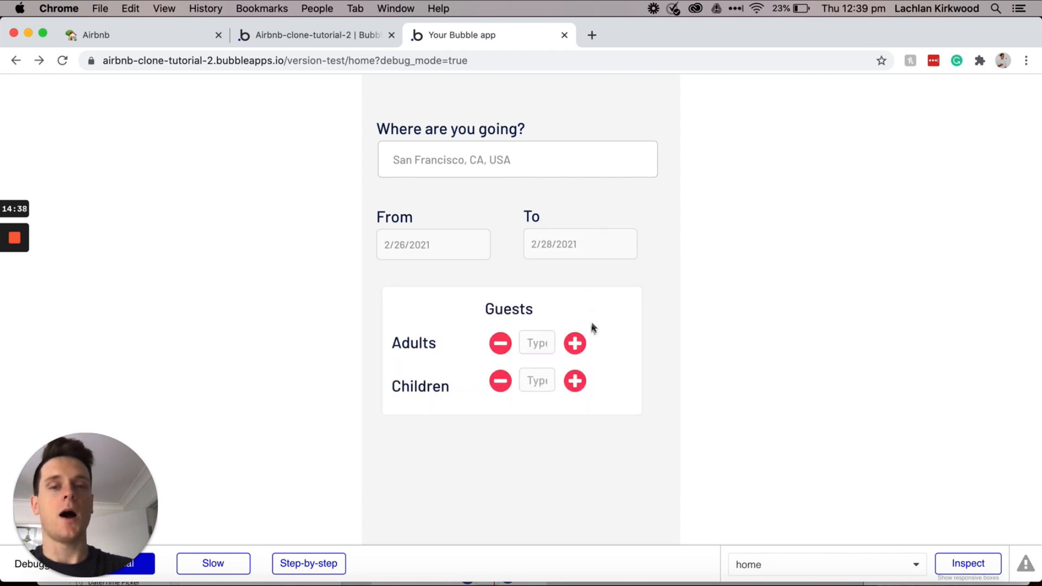
Step: Set the guests to 2 adults and 1 child and run the stay search
{"action": "left_click", "coordinate": [579, 350]}
{"action": "left_click", "coordinate": [579, 350]}
{"action": "left_click", "coordinate": [579, 384]}
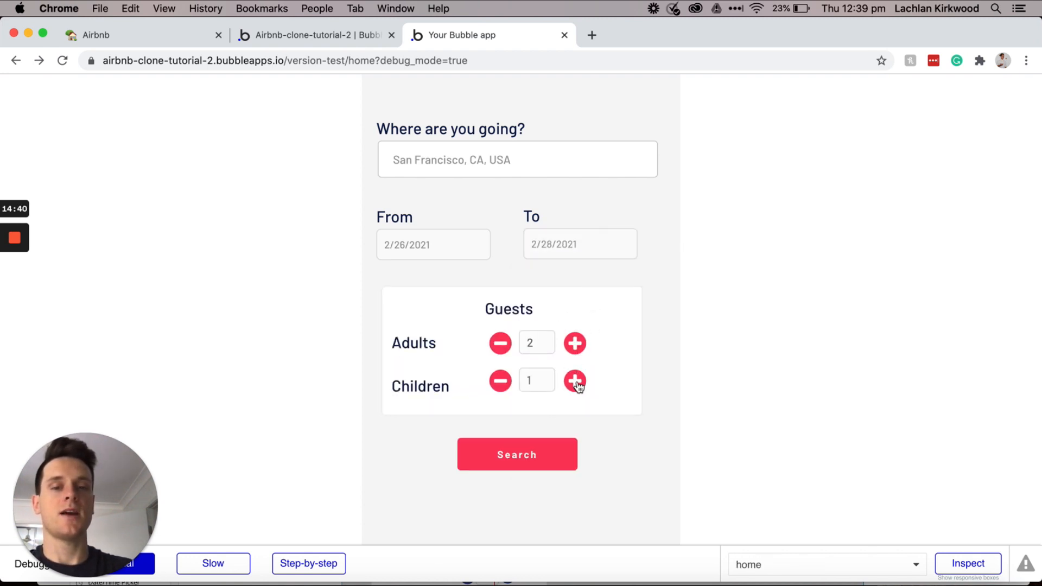
{"action": "left_click", "coordinate": [526, 459]}
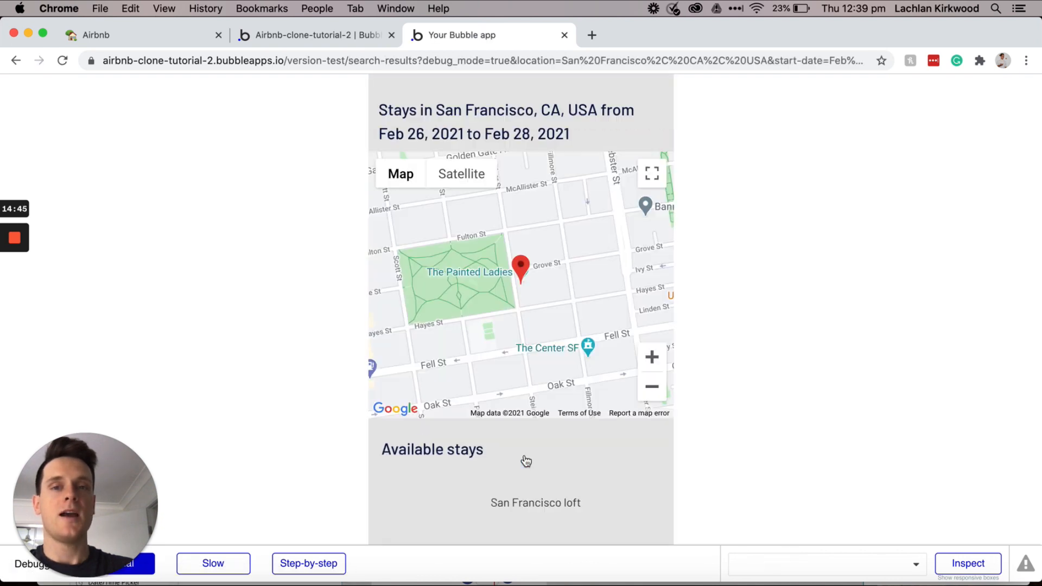
Step: Review the search-results page's location and dates heading, the map around the marked stay, and the available stays list
{"action": "left_click_drag", "start_coordinate": [384, 107], "coordinate": [593, 131]}
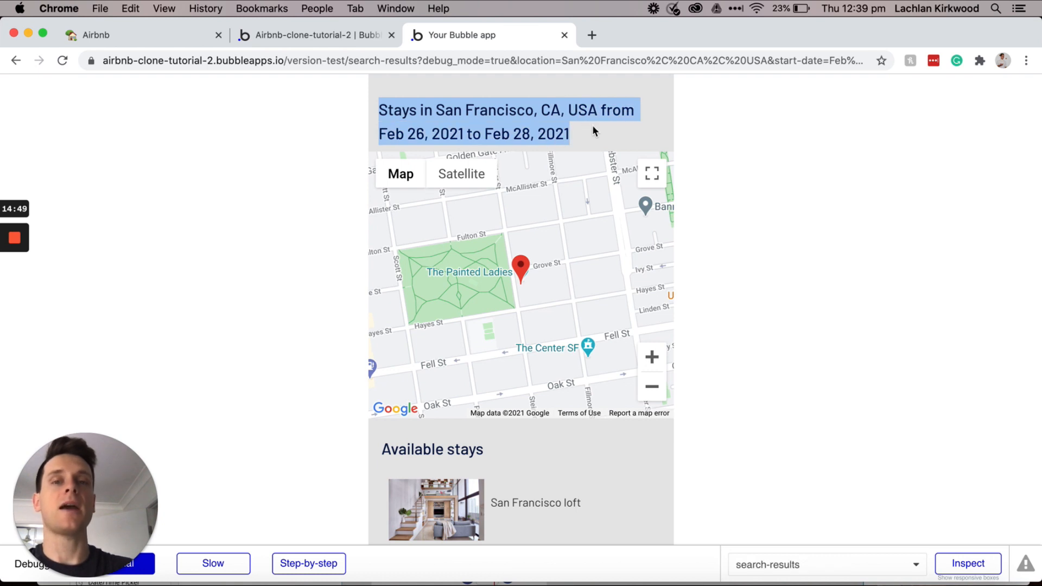
{"action": "left_click", "coordinate": [422, 107]}
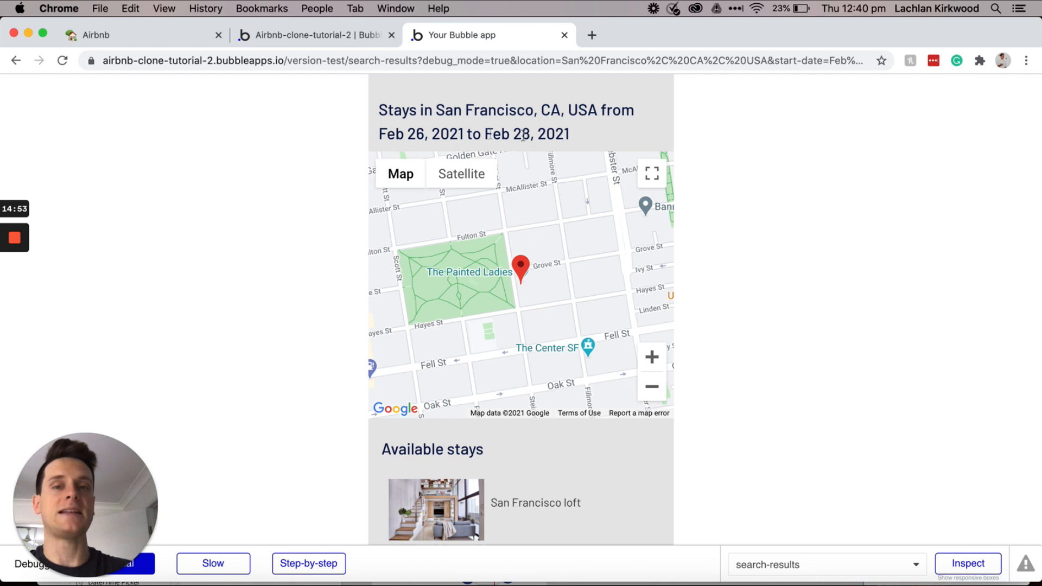
{"action": "scroll", "coordinate": [768, 211], "scroll_direction": "down", "scroll_amount": 2}
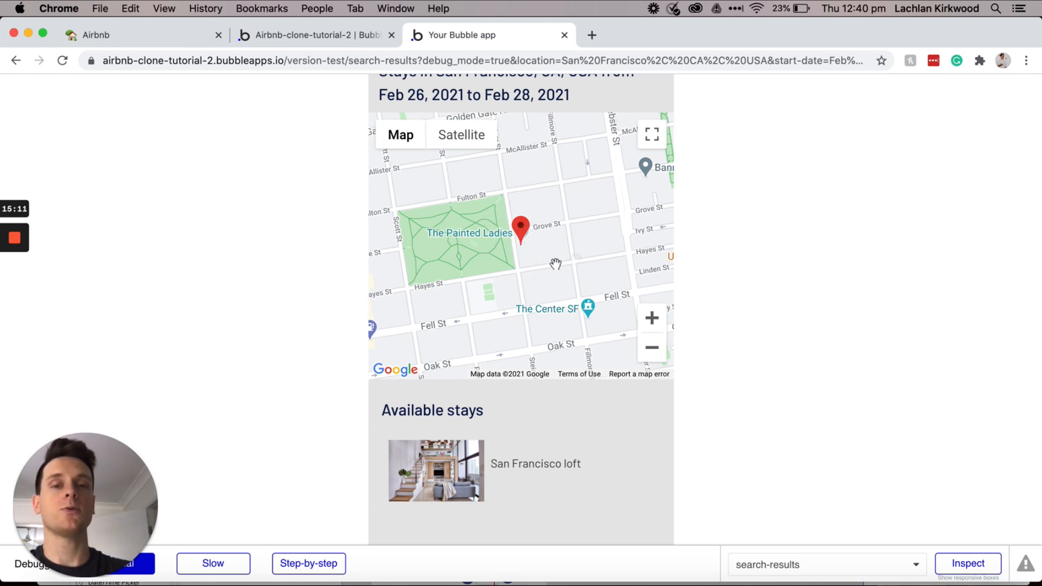
{"action": "scroll", "coordinate": [427, 371], "scroll_direction": "down", "scroll_amount": 1}
{"action": "scroll", "coordinate": [428, 371], "scroll_direction": "down", "scroll_amount": 1}
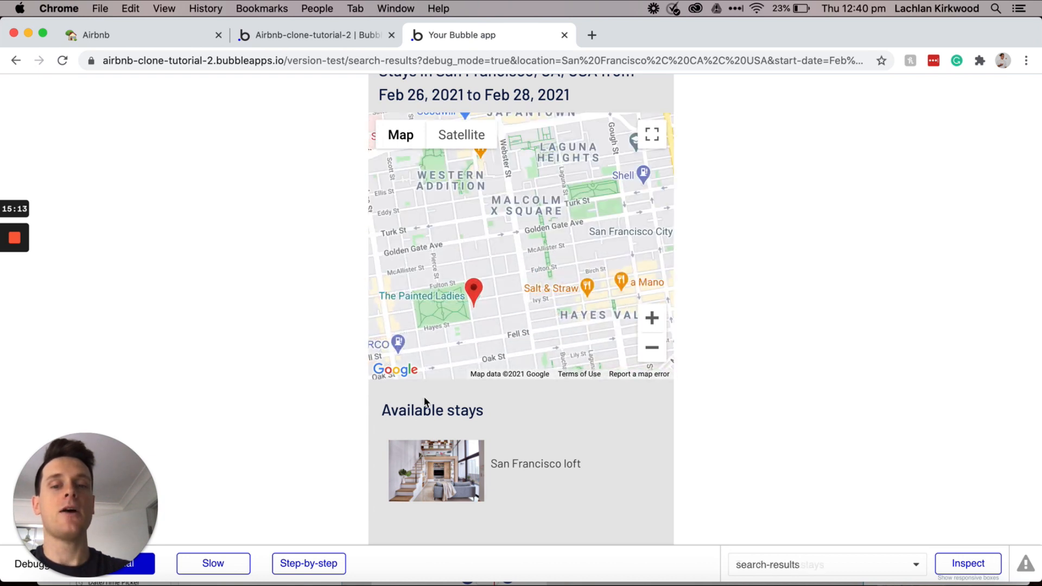
{"action": "scroll", "coordinate": [426, 405], "scroll_direction": "down", "scroll_amount": 3}
{"action": "scroll", "coordinate": [439, 310], "scroll_direction": "down", "scroll_amount": 4}
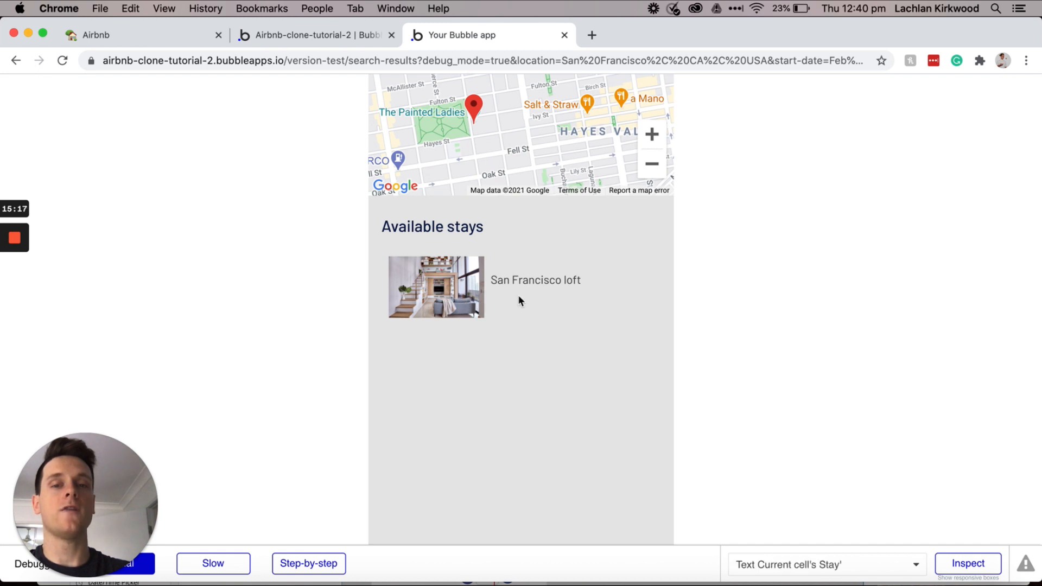
Step: Open the San Francisco loft's stay page from its image and examine the stay's unique ID in the page URL
{"action": "left_click", "coordinate": [436, 295]}
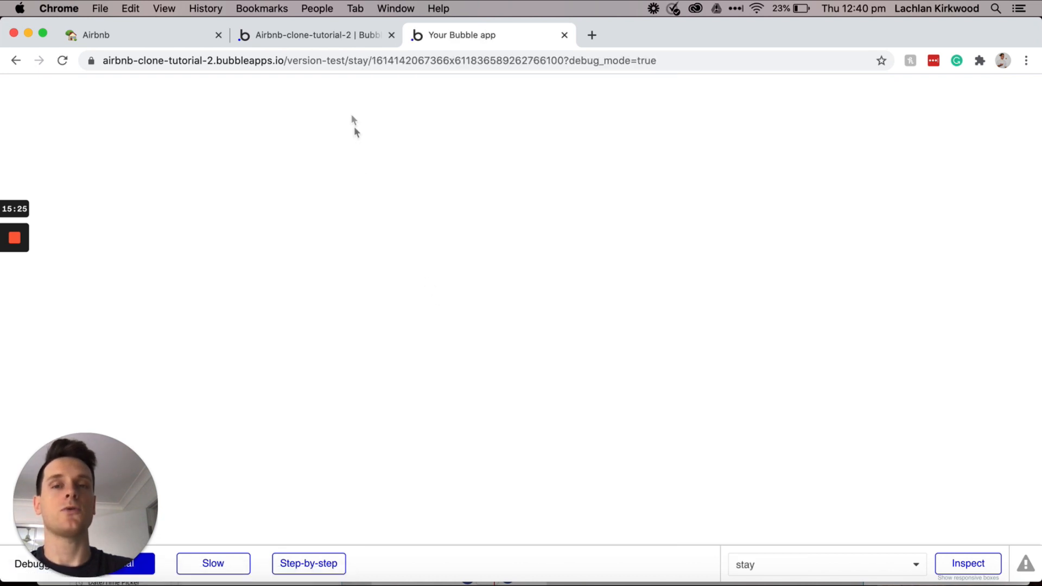
{"action": "left_click", "coordinate": [358, 61]}
{"action": "left_click", "coordinate": [374, 60]}
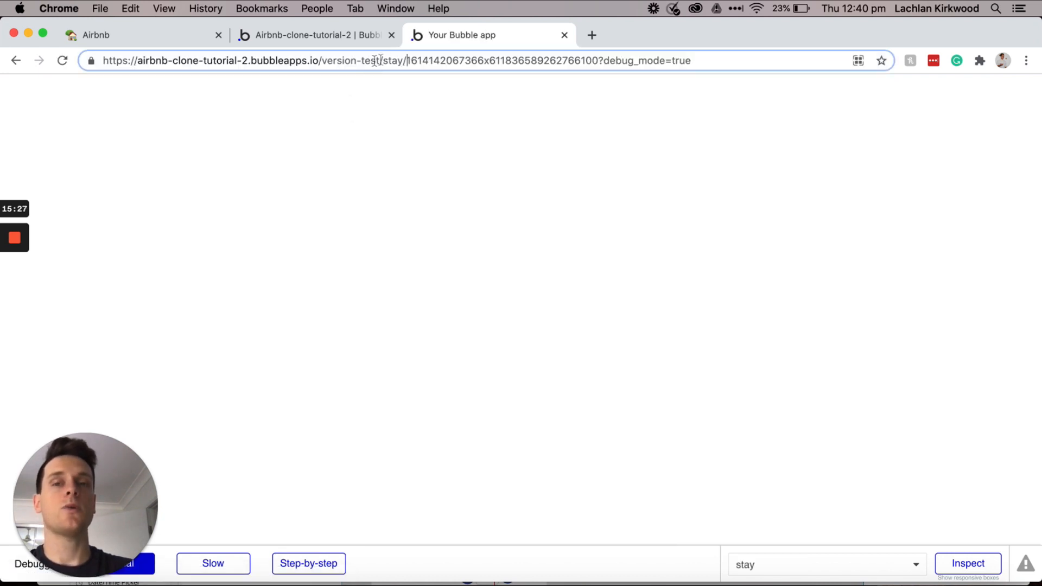
{"action": "left_click_drag", "start_coordinate": [408, 62], "coordinate": [576, 57]}
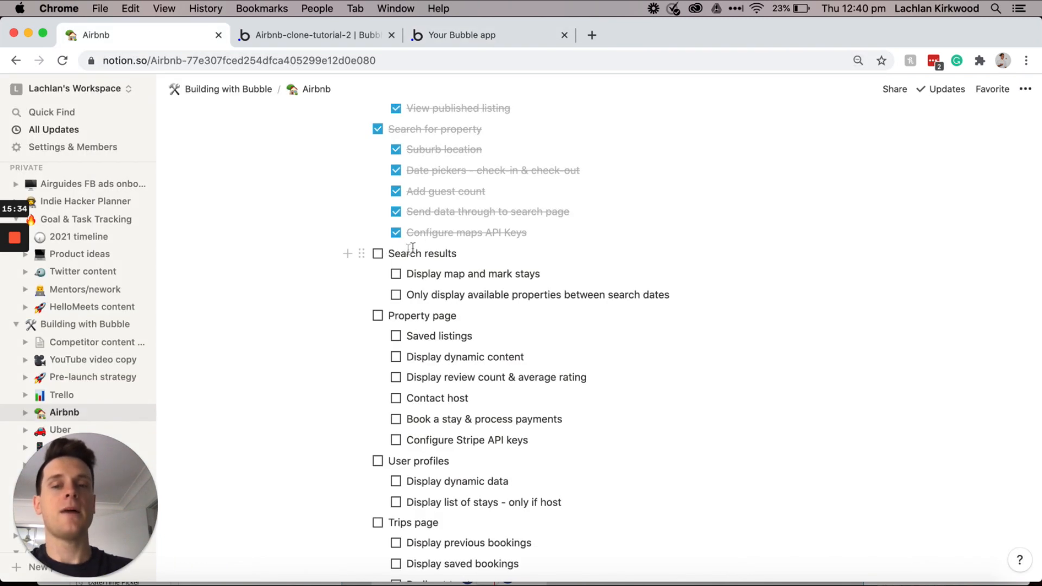
Step: In the Notion Airbnb checklist, mark "Search results" and "Display map and mark stays" as done
{"action": "left_click", "coordinate": [378, 255]}
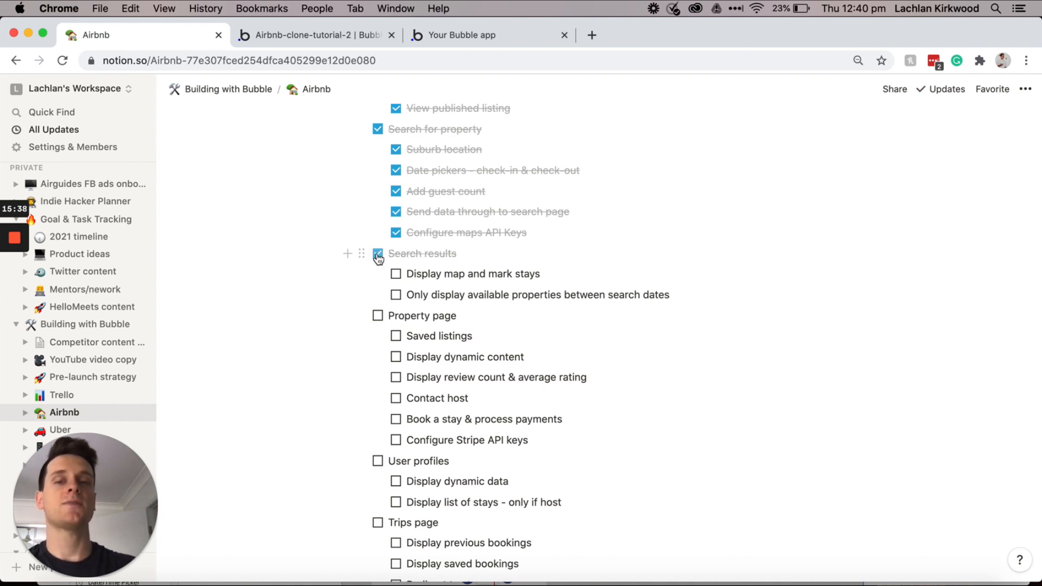
{"action": "left_click", "coordinate": [397, 276]}
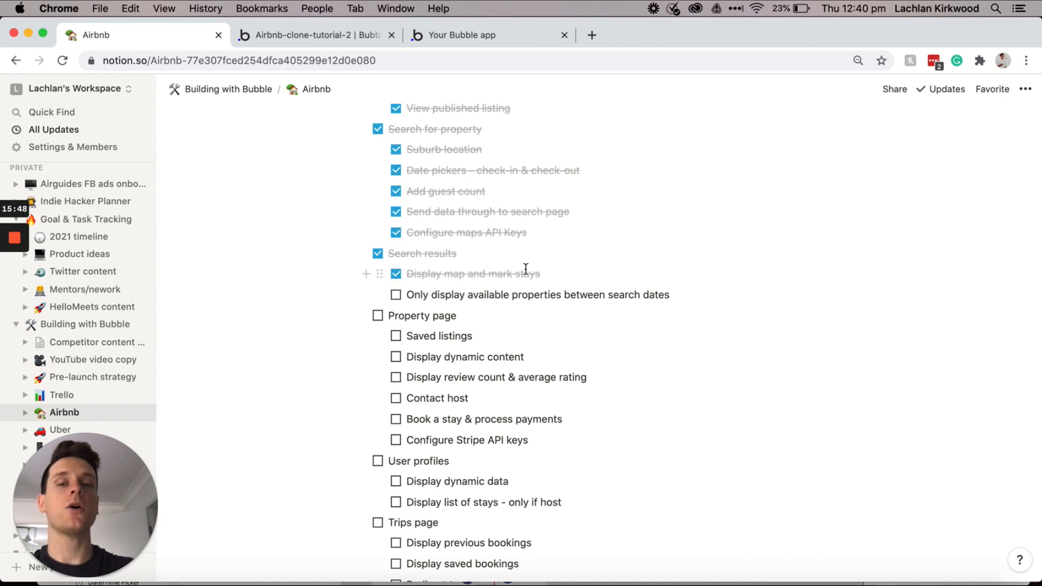